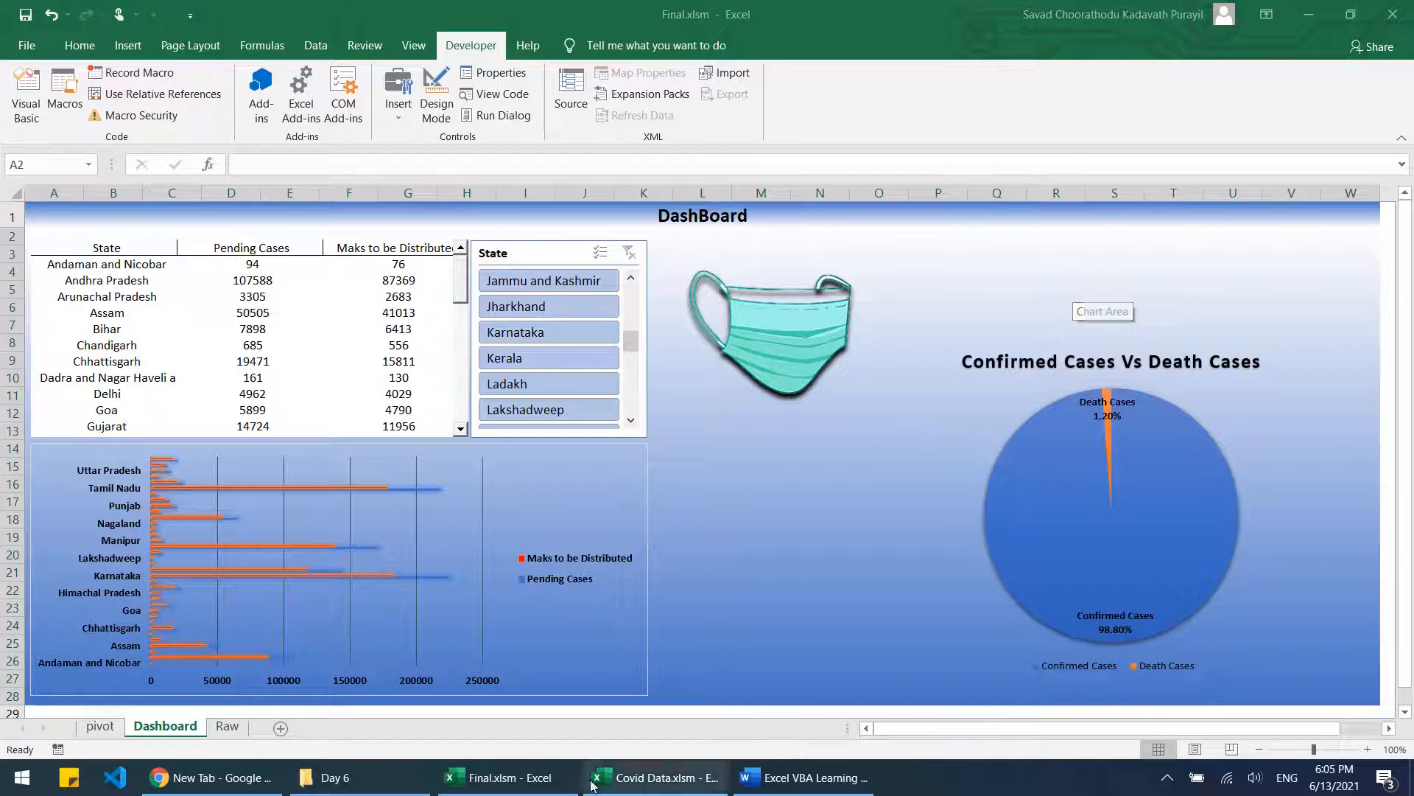
Step: Switch to Covid Data.xlsm to view the state table, and return to the Final.xlsm dashboard
click(656, 778)
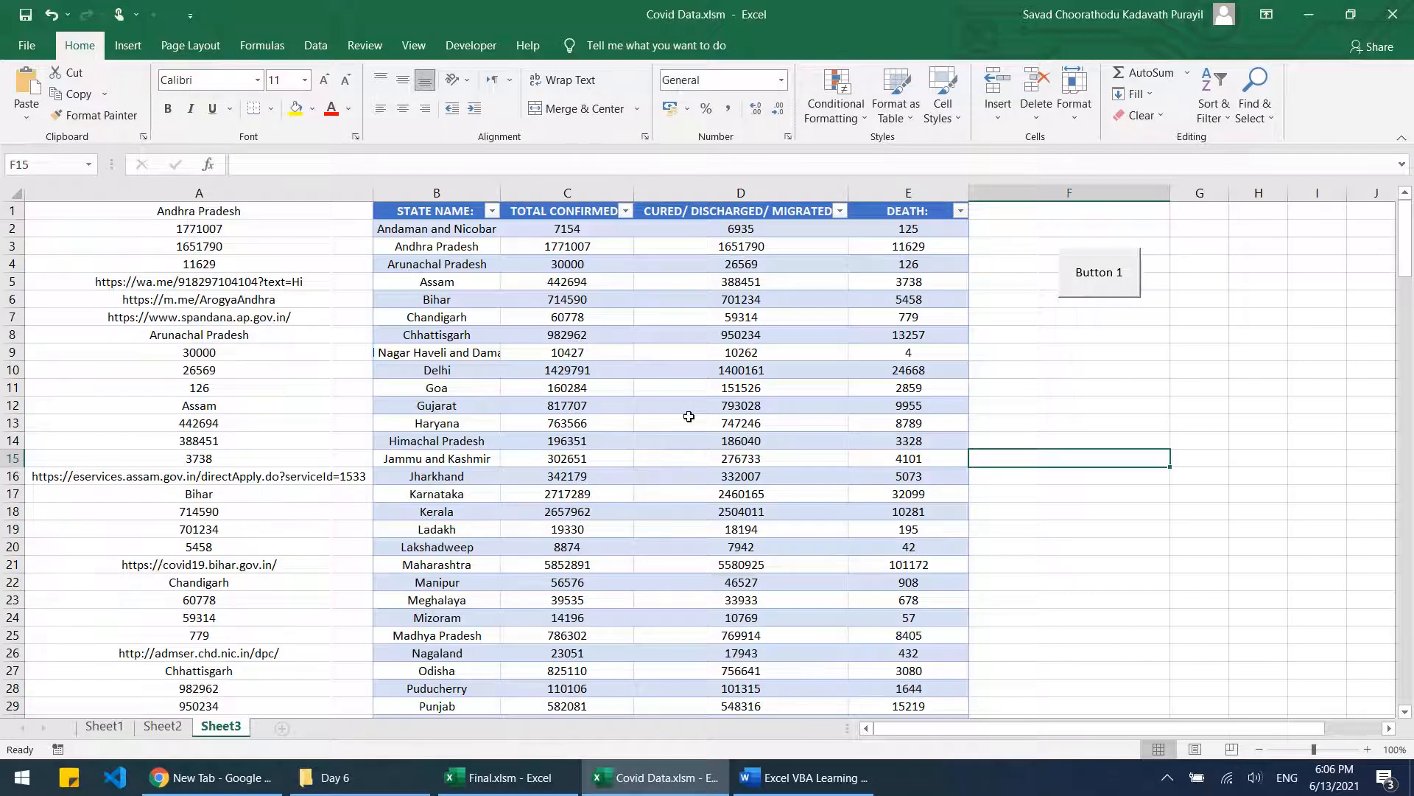
click(533, 787)
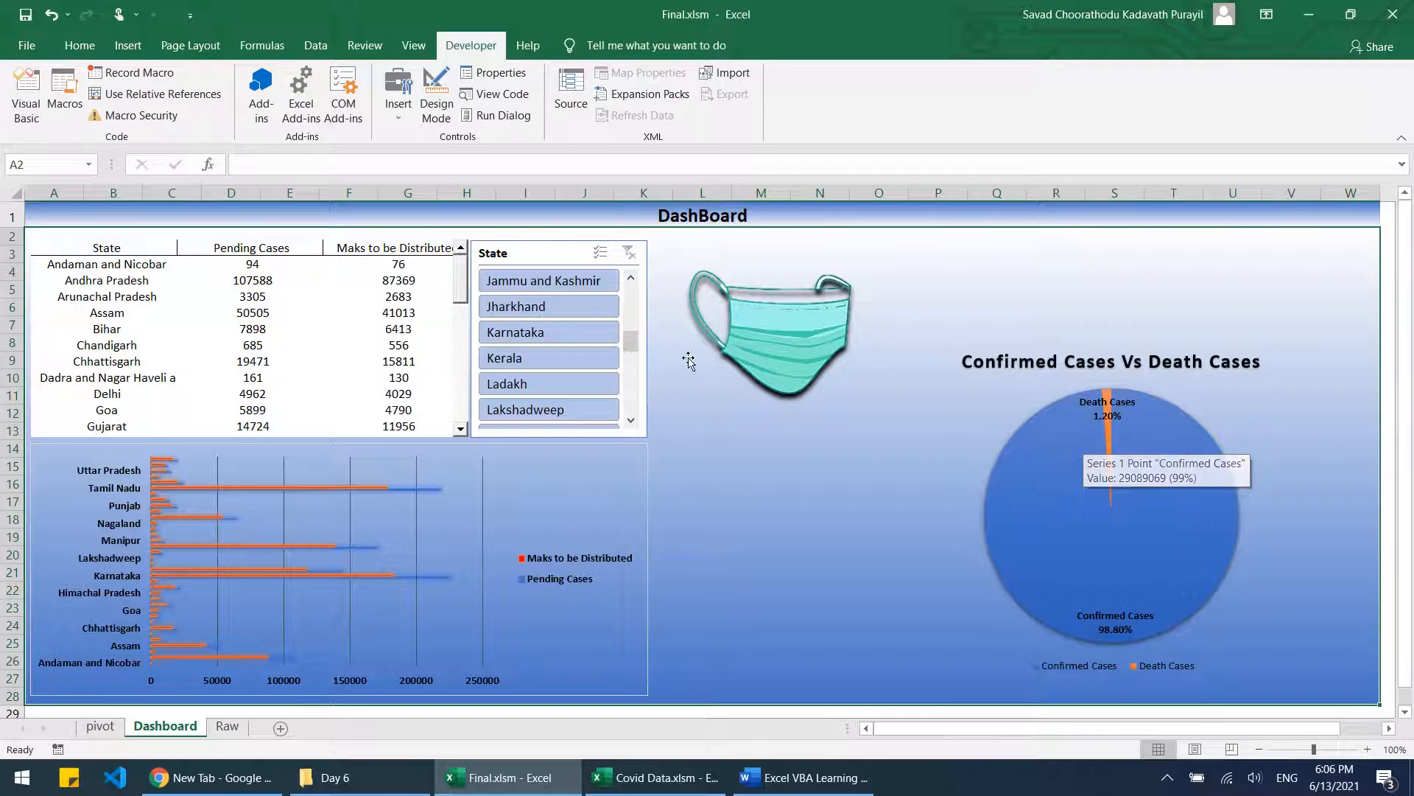
Step: Filter the dashboard to Karnataka plus Jharkhand using the State slicer's multi-select, and clear the filter again
click(547, 335)
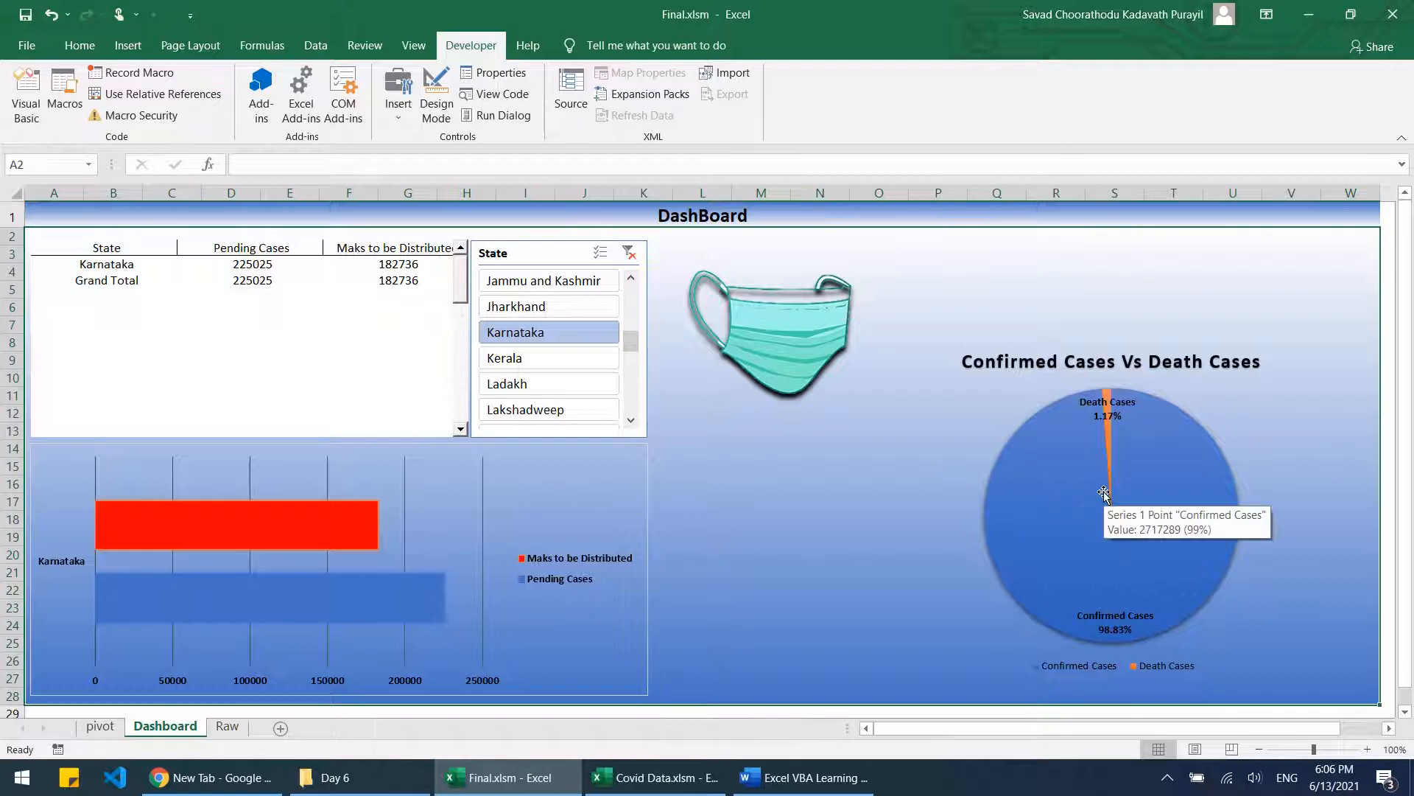
click(601, 252)
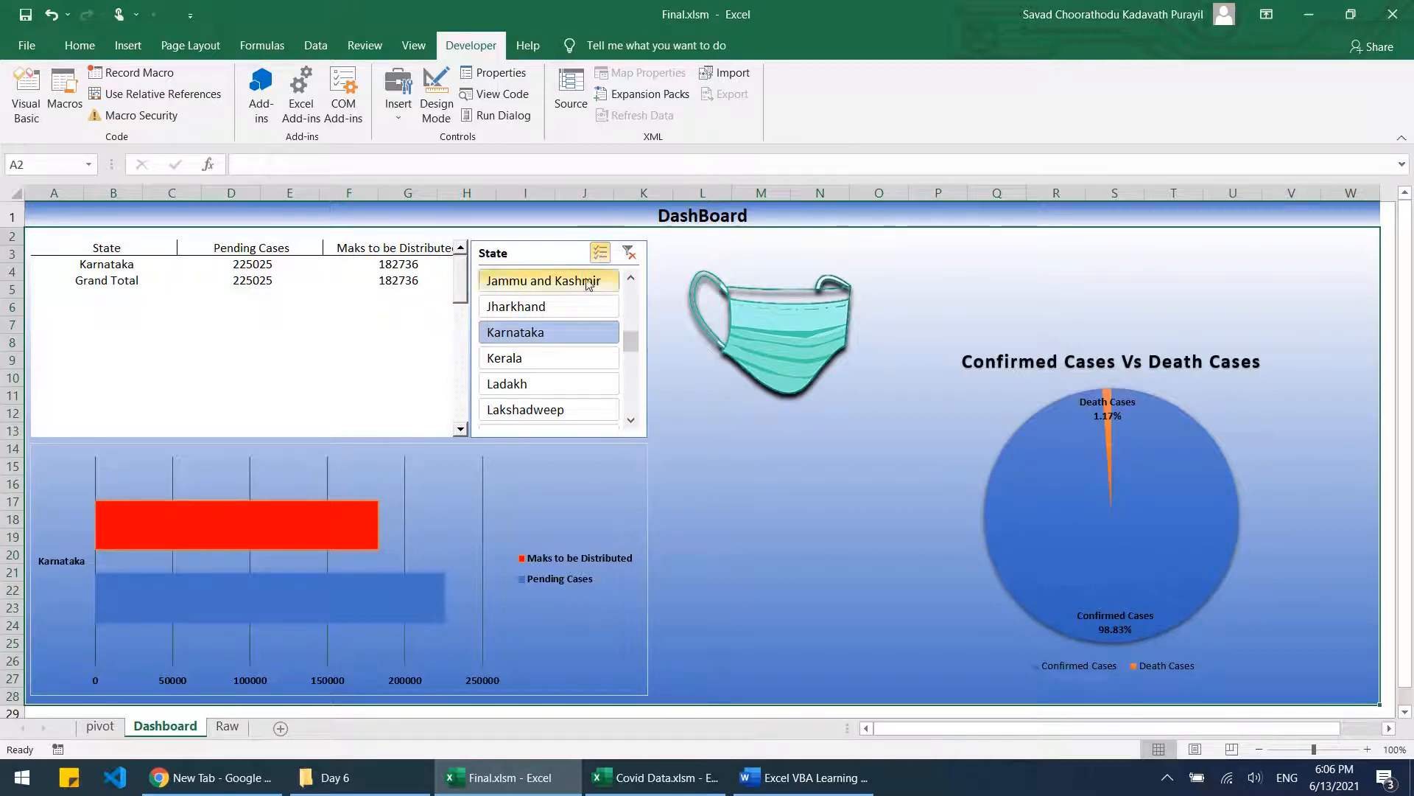
click(568, 307)
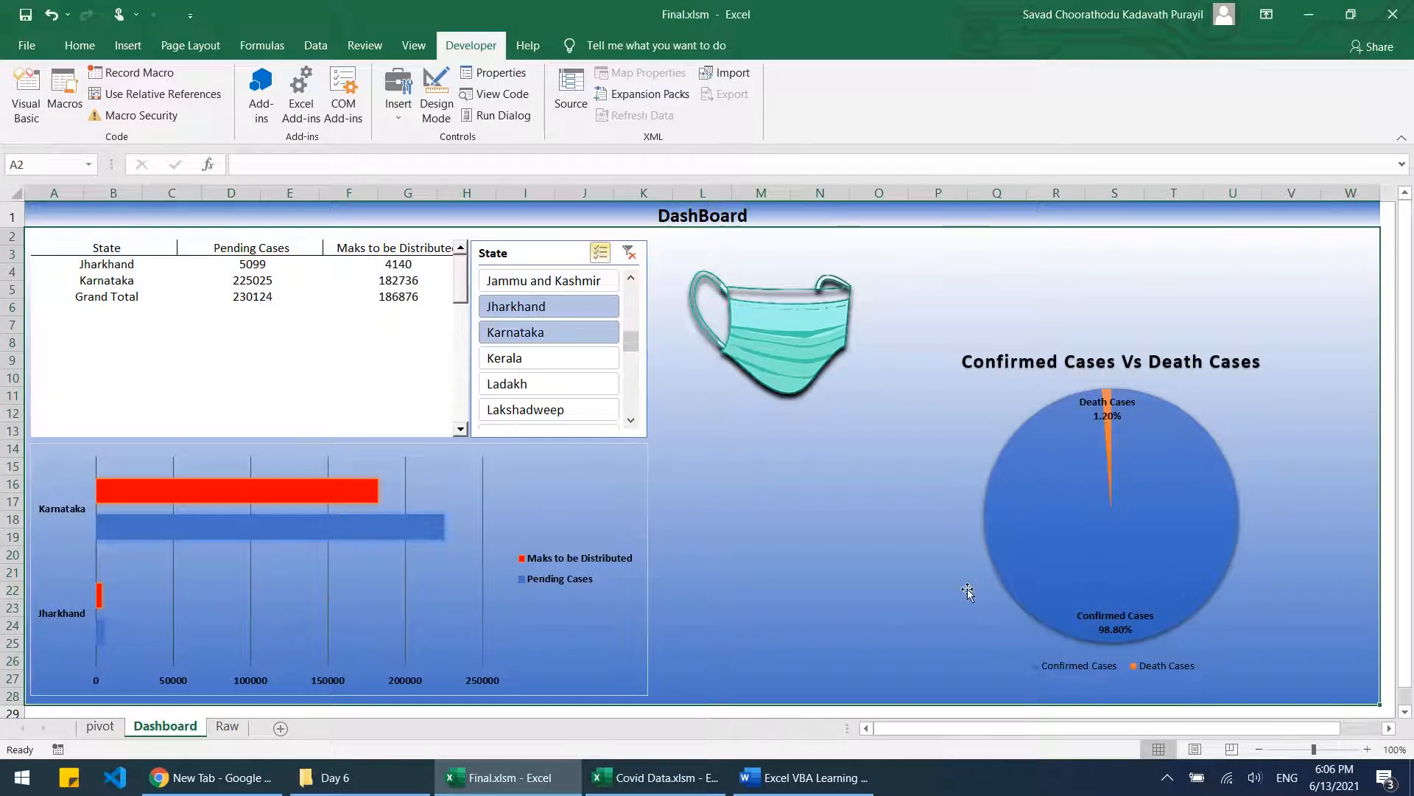
click(629, 254)
drag(630, 341, 628, 283)
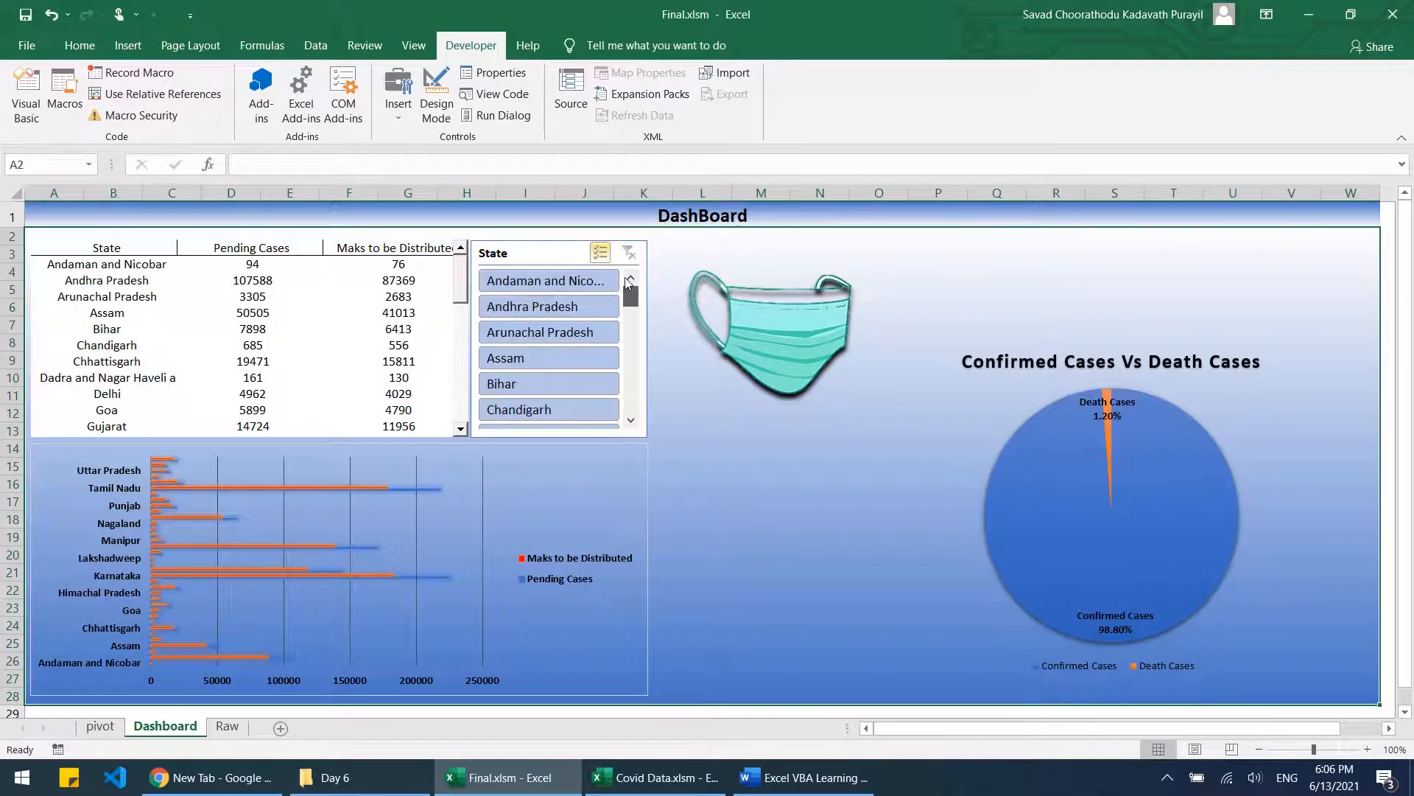
click(713, 408)
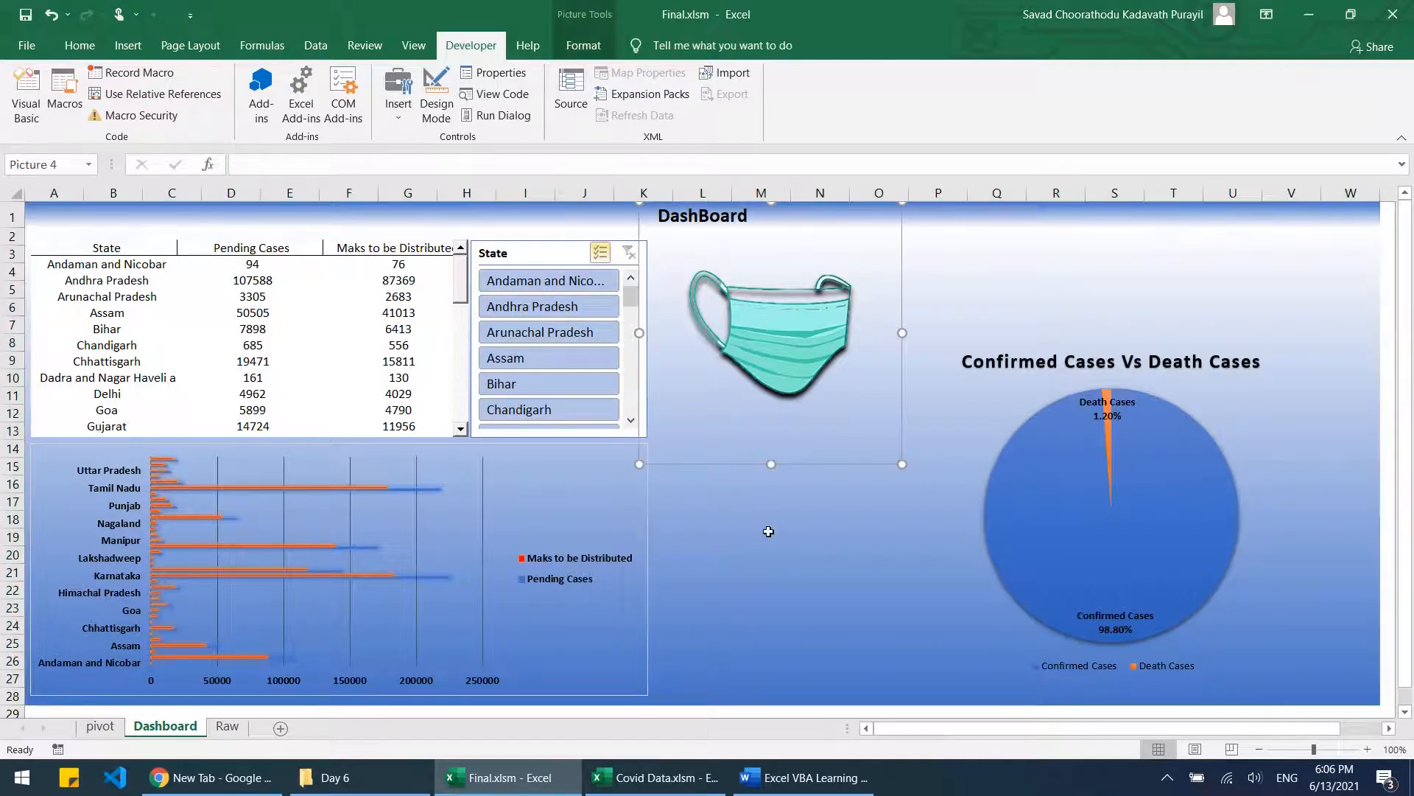
click(768, 531)
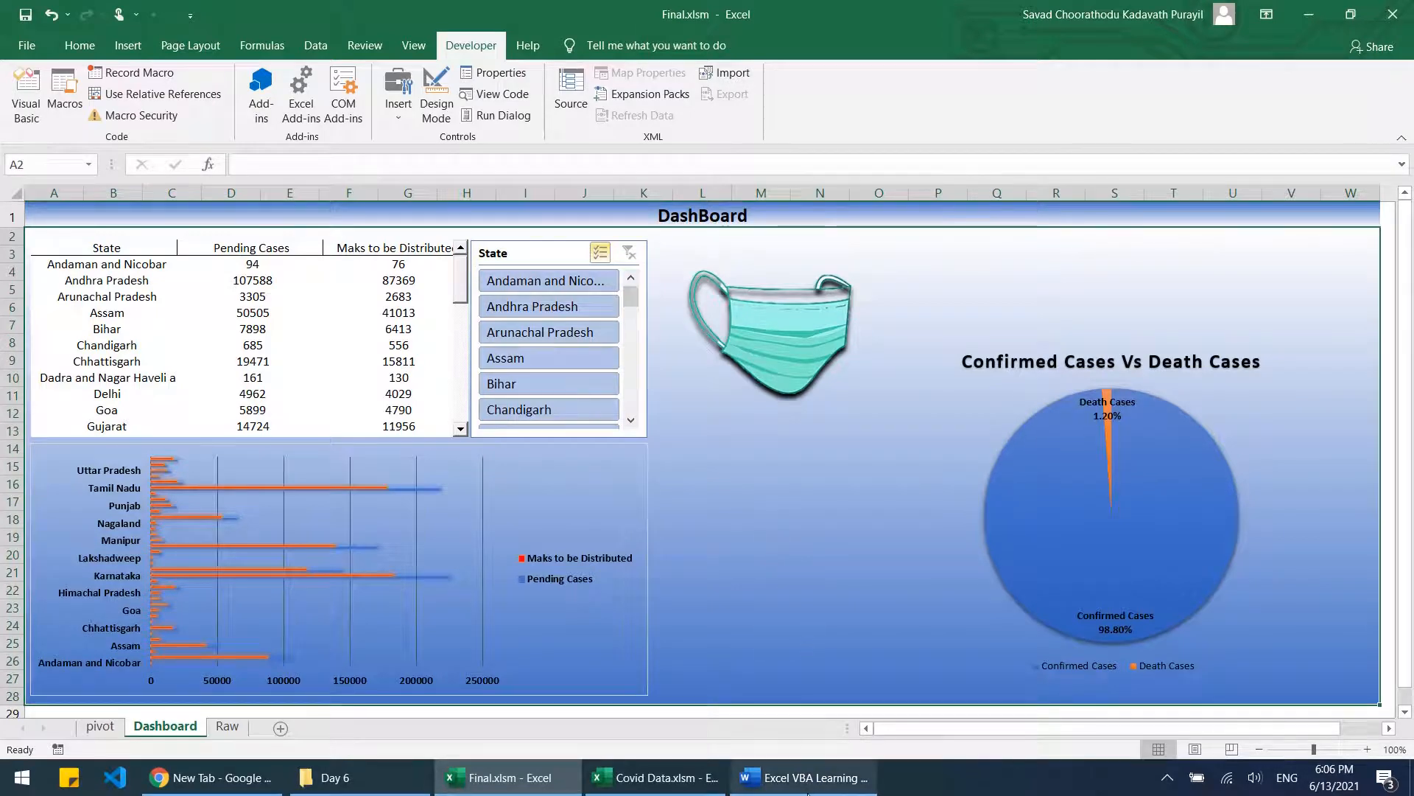
Step: Switch to the Excel VBA Learning Series Word document and review the Day 6 topic list
click(809, 777)
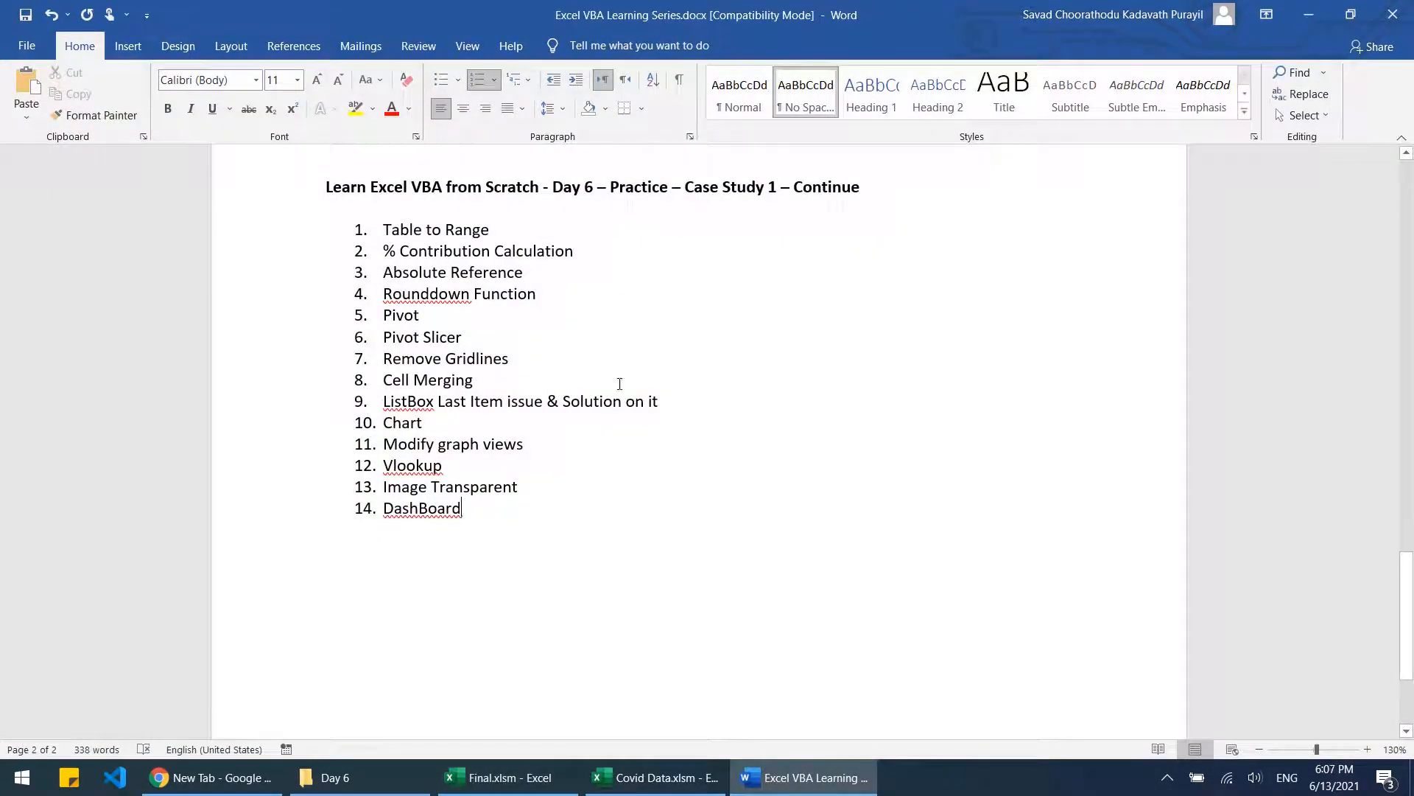
drag(500, 518, 380, 230)
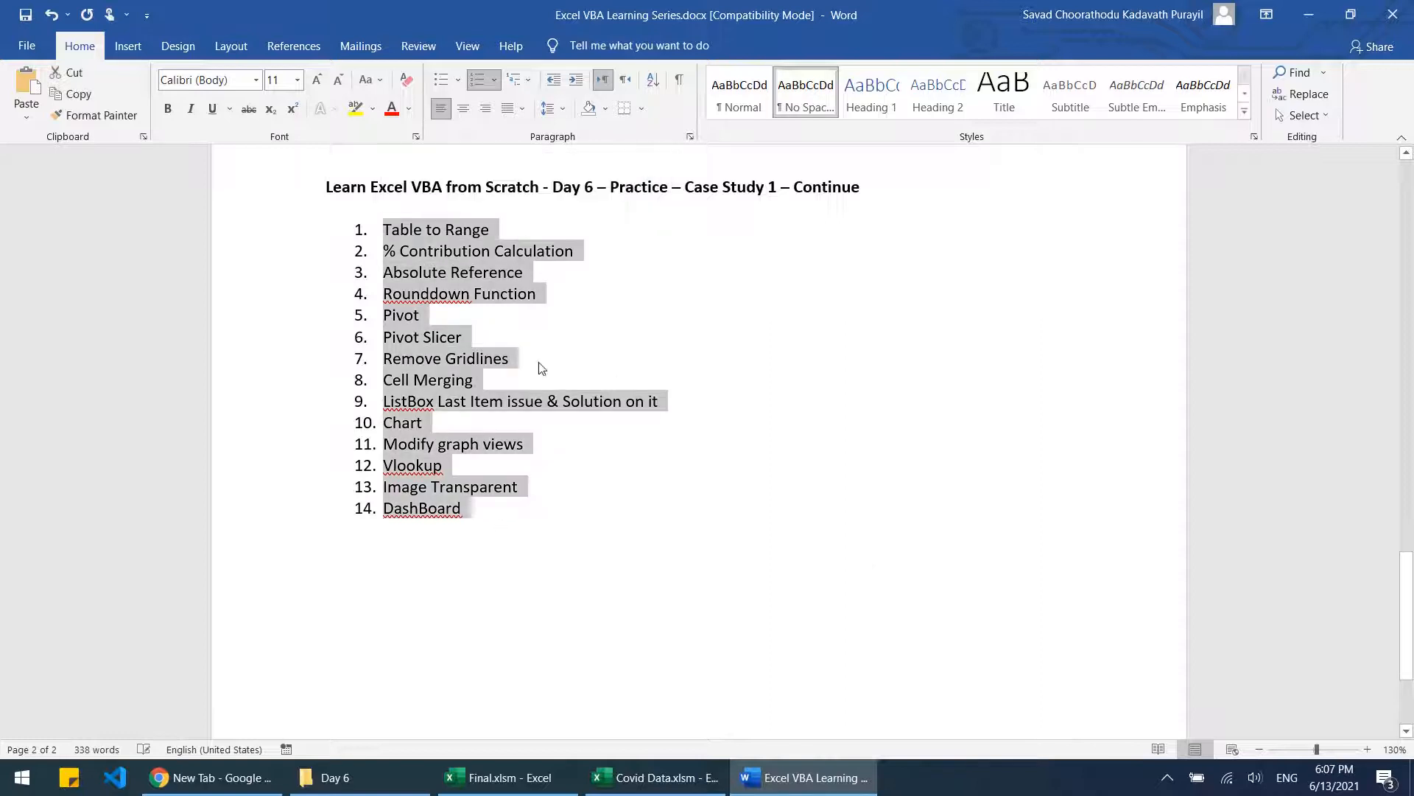
click(646, 548)
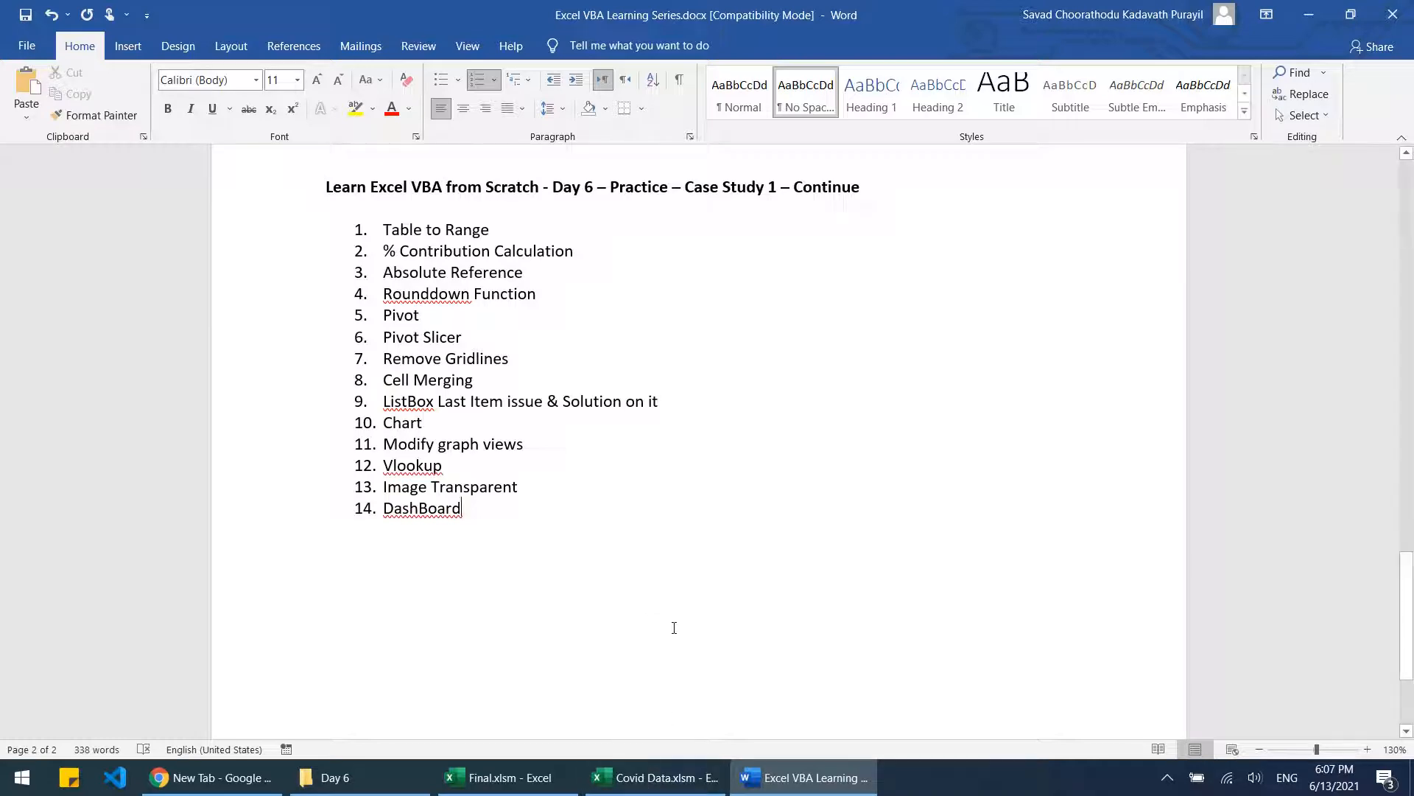
Step: Switch to Covid Data.xlsm and delete its Sheet1 and Sheet2 worksheets
click(654, 778)
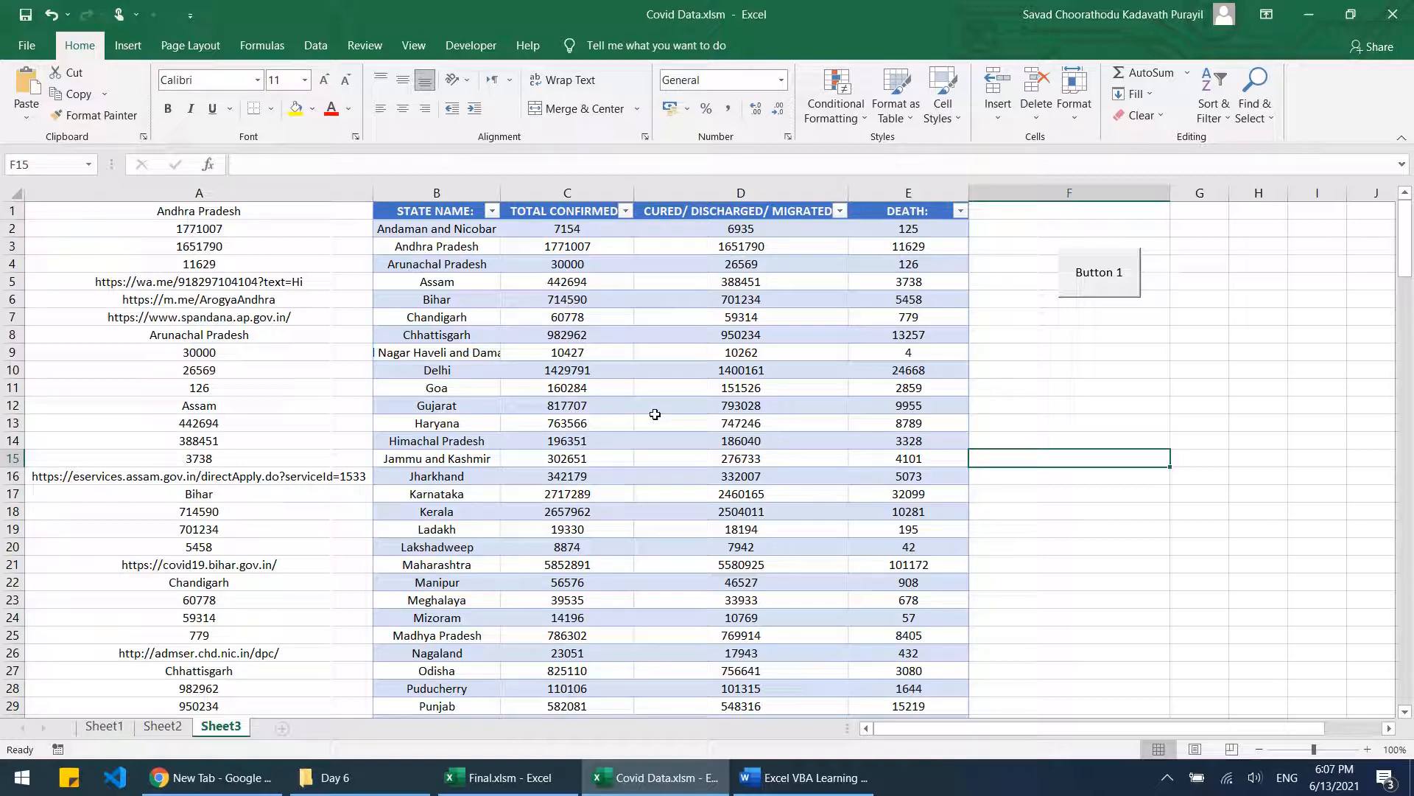
click(104, 728)
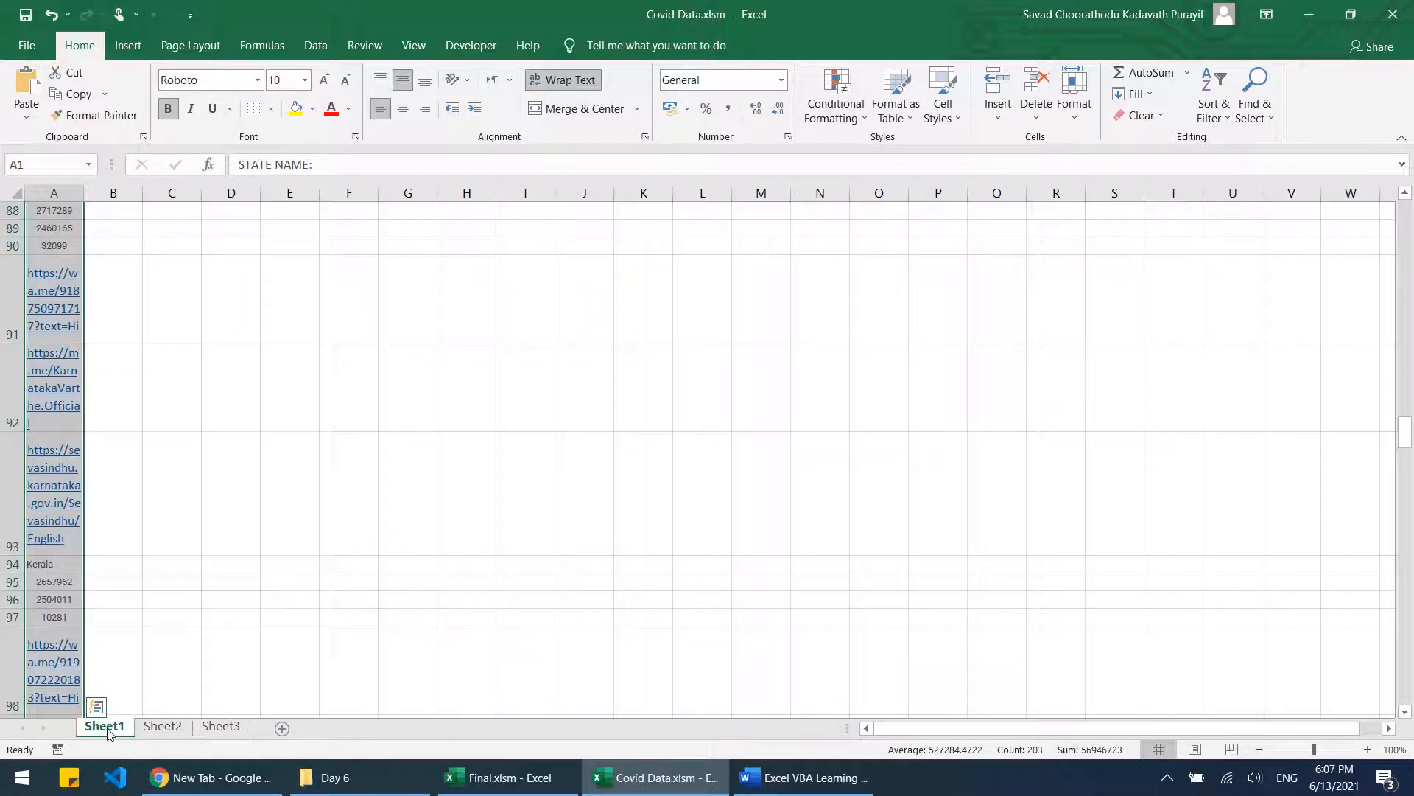
right_click(108, 730)
click(169, 542)
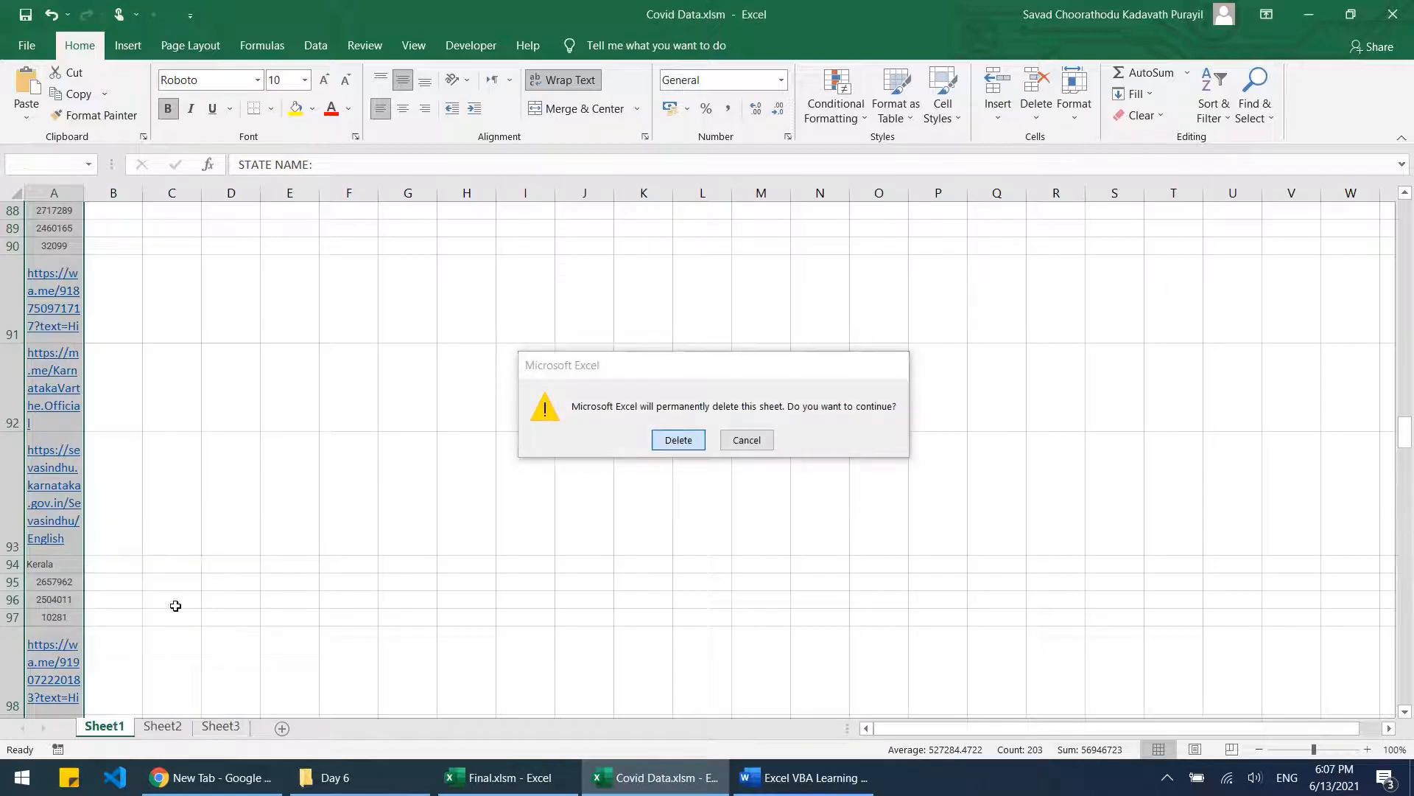
key(Return)
right_click(104, 728)
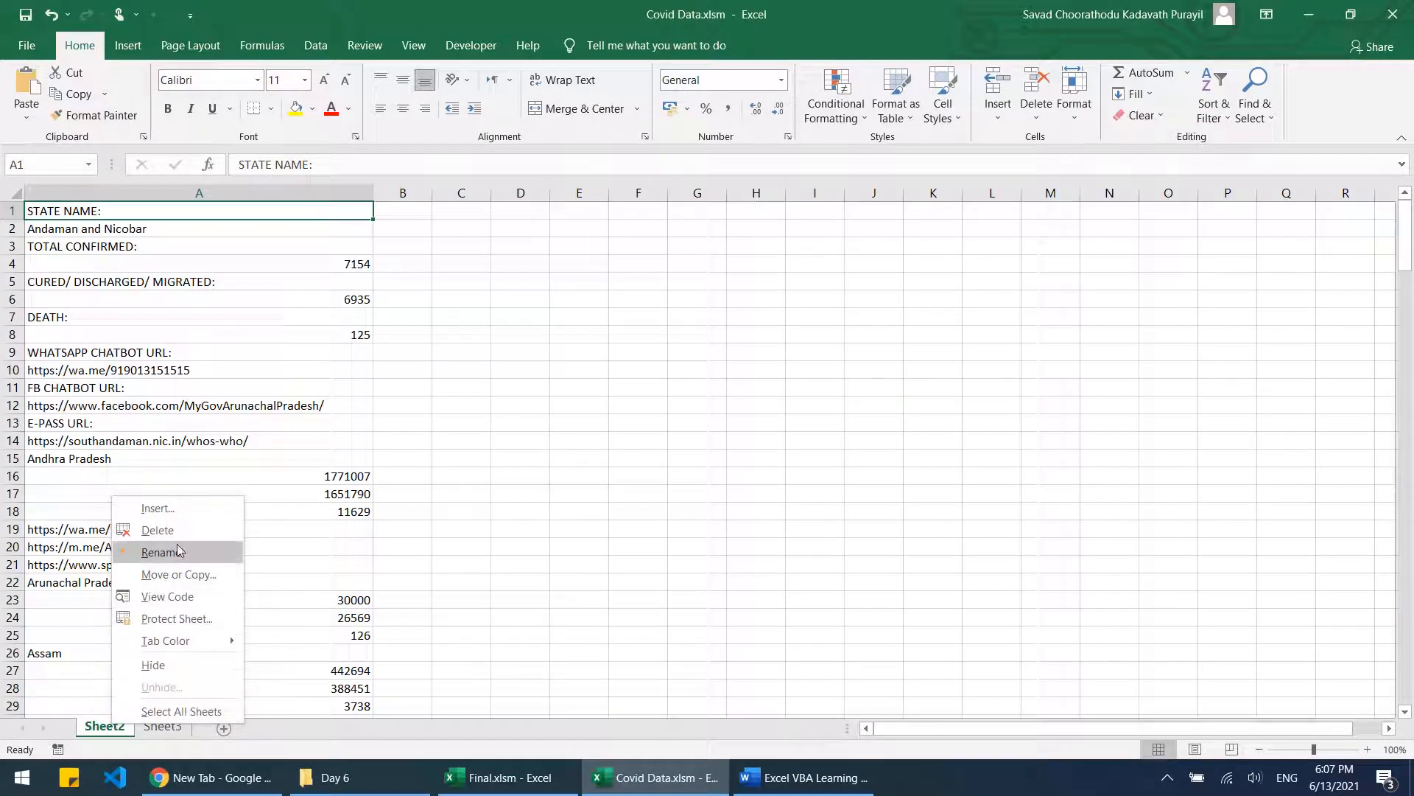
click(157, 530)
key(Return)
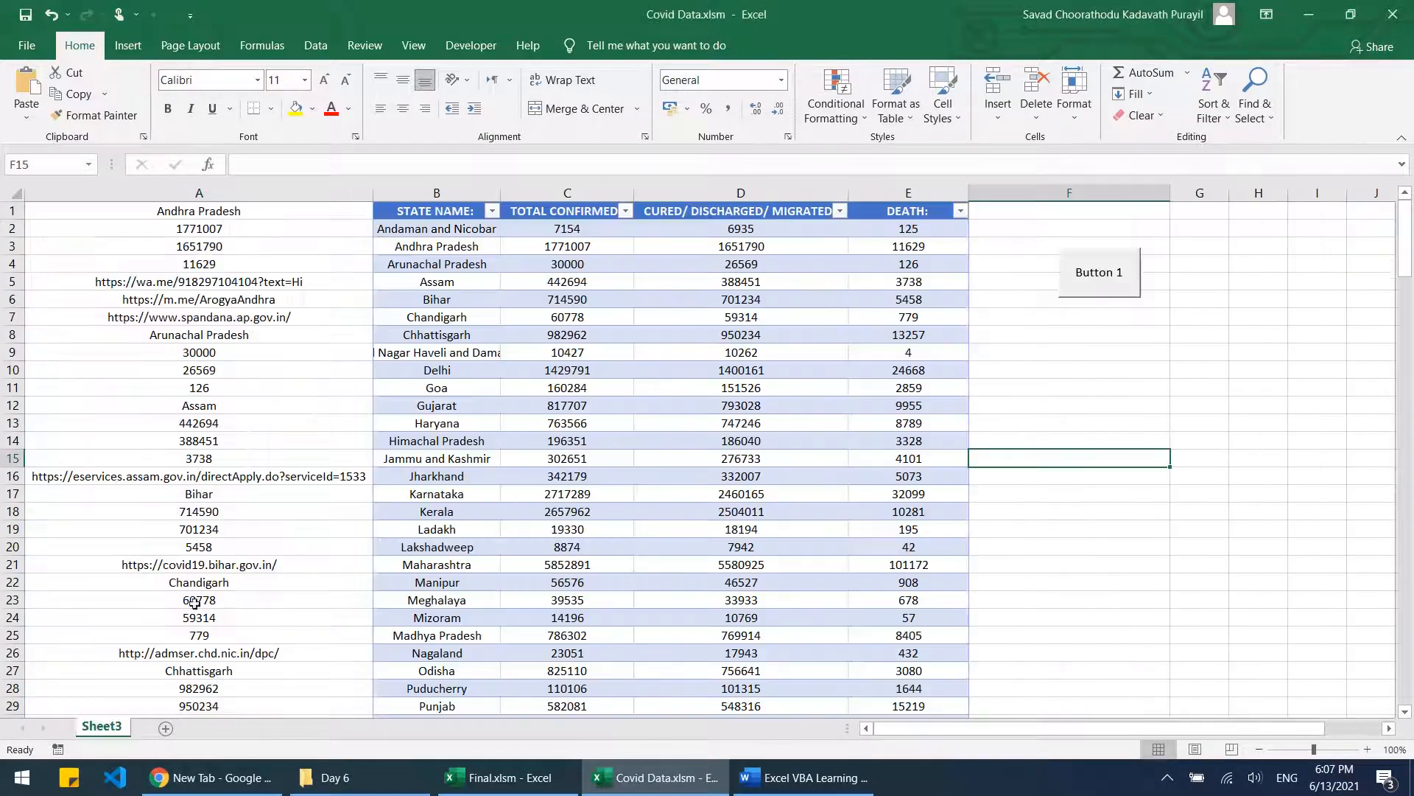
Step: Rename the Sheet3 worksheet as Raw
right_click(118, 729)
click(190, 563)
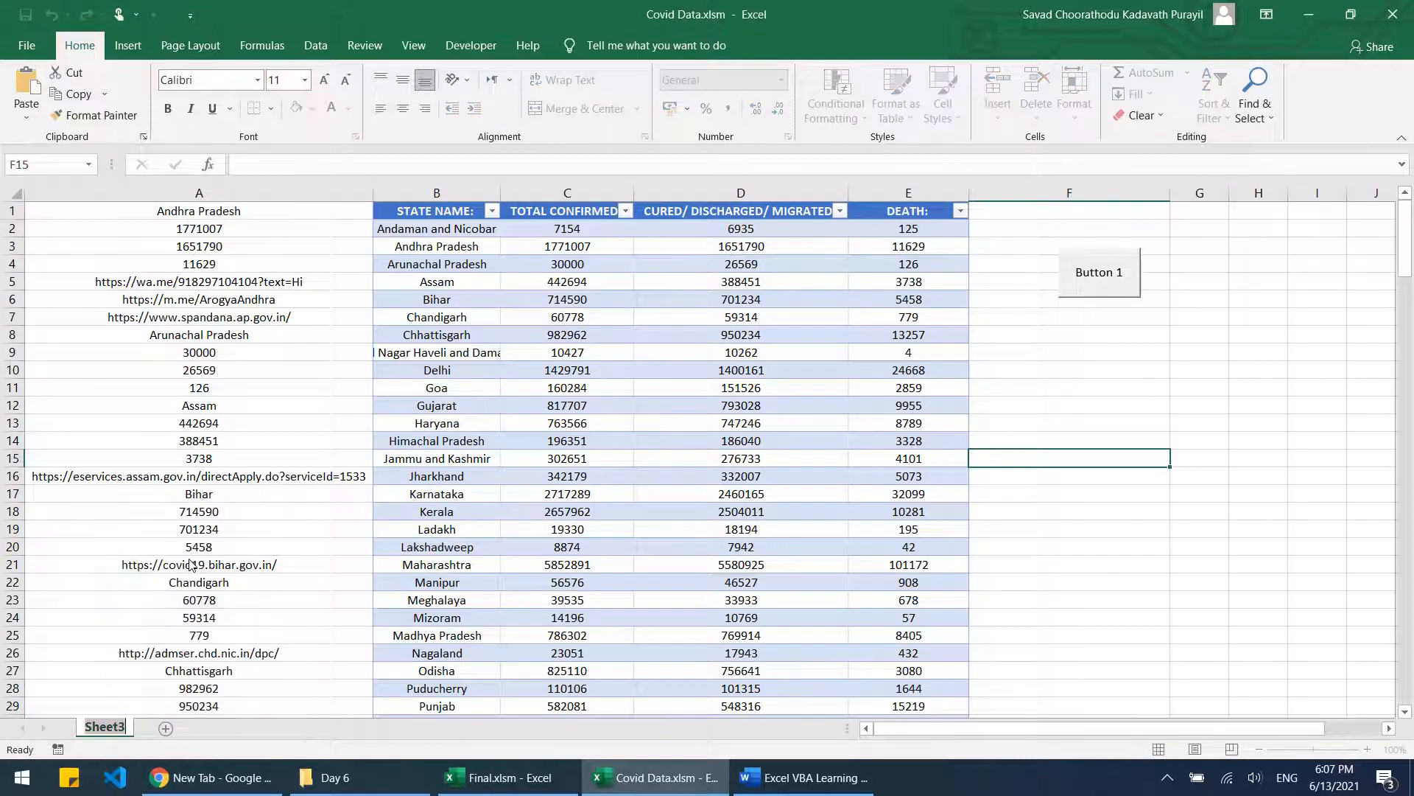
text(Raw)
key(Return)
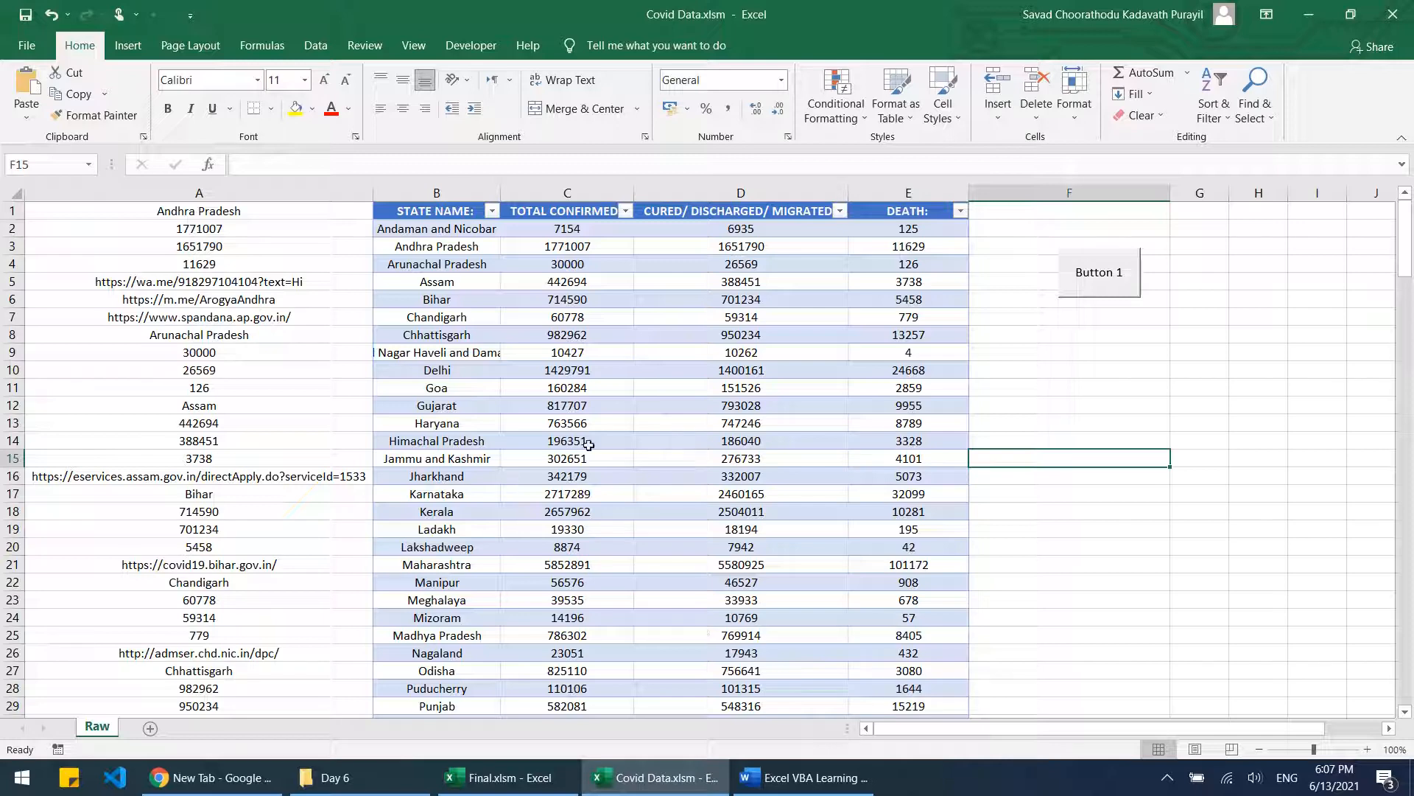
Step: Delete column A with the unstructured scraped data and cut Button 1 from the Raw sheet
click(283, 190)
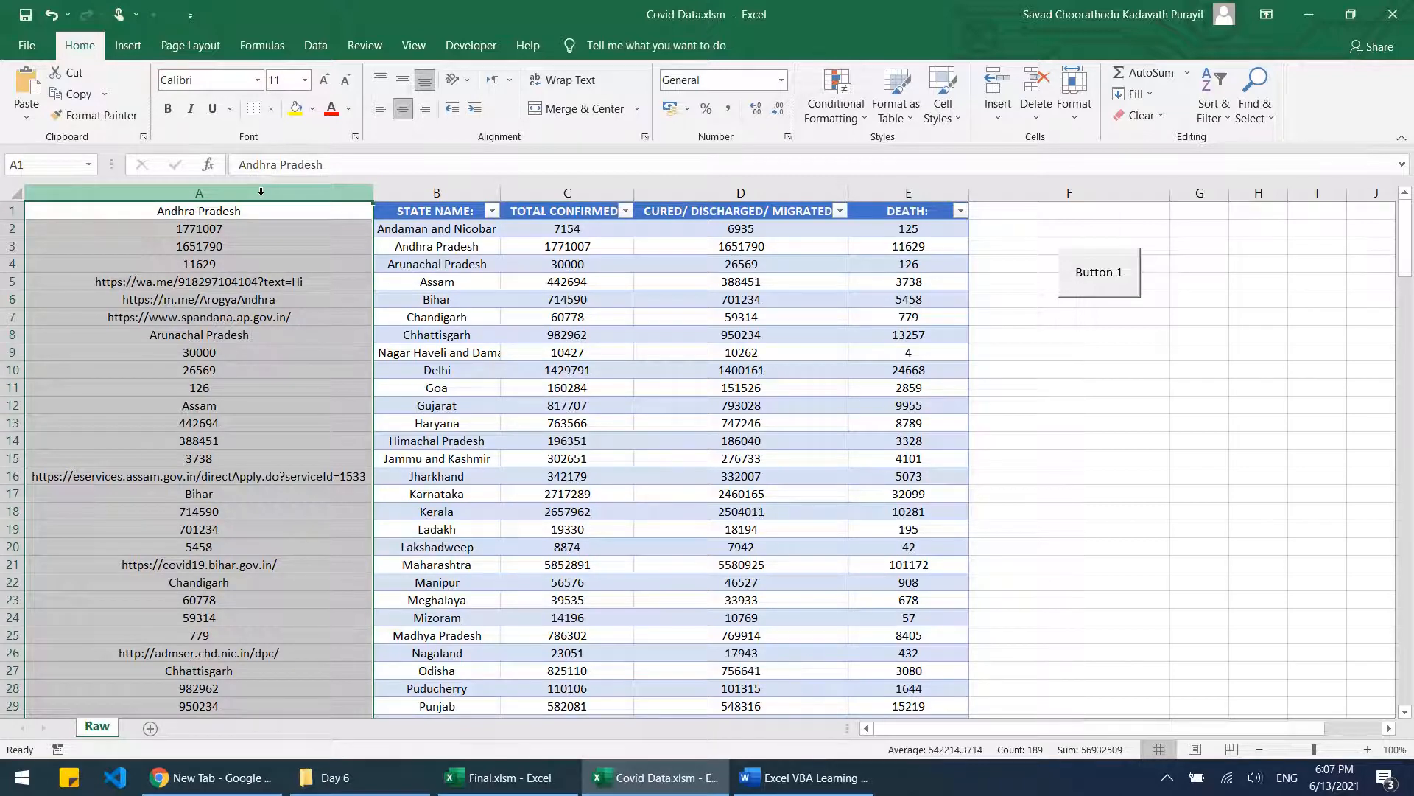
key(ctrl+minus)
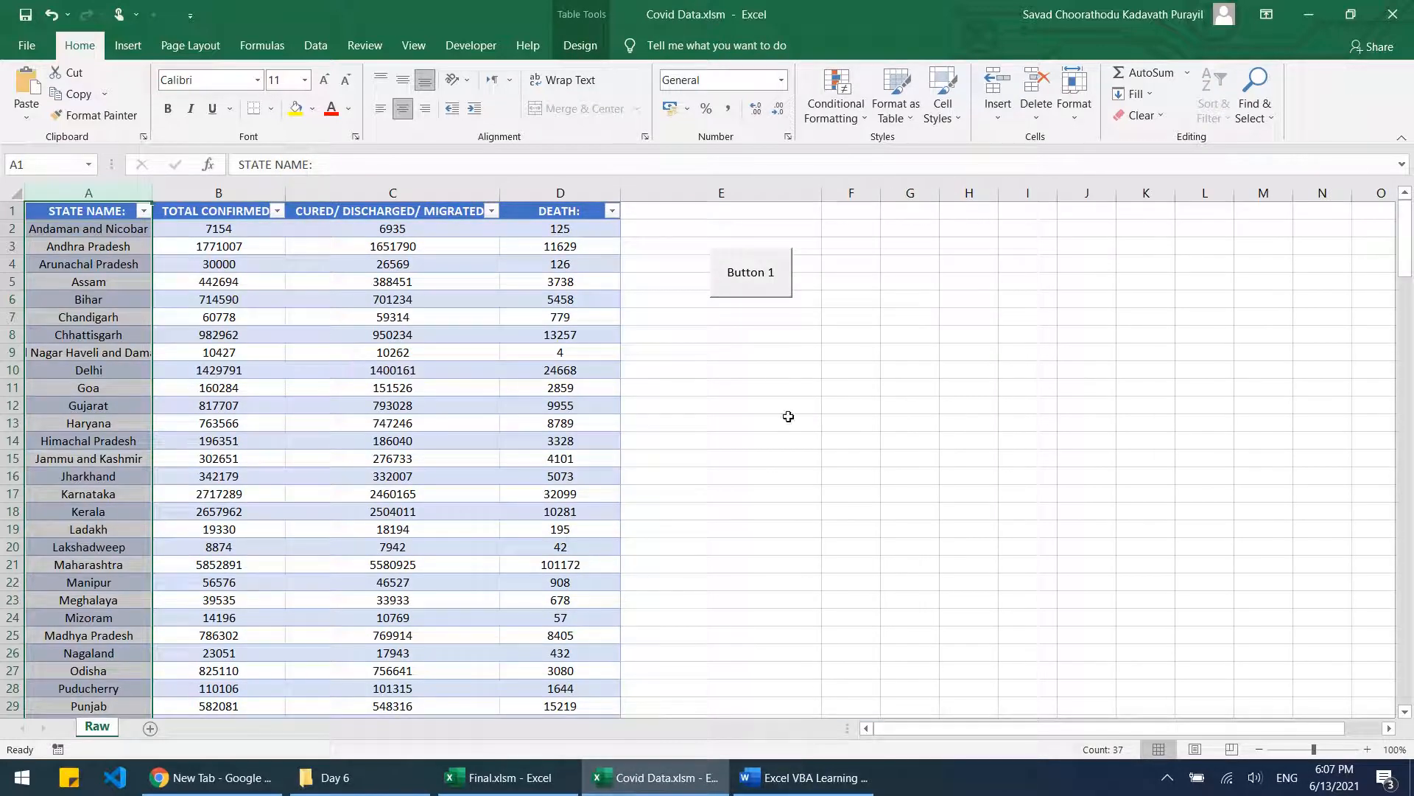
right_click(775, 292)
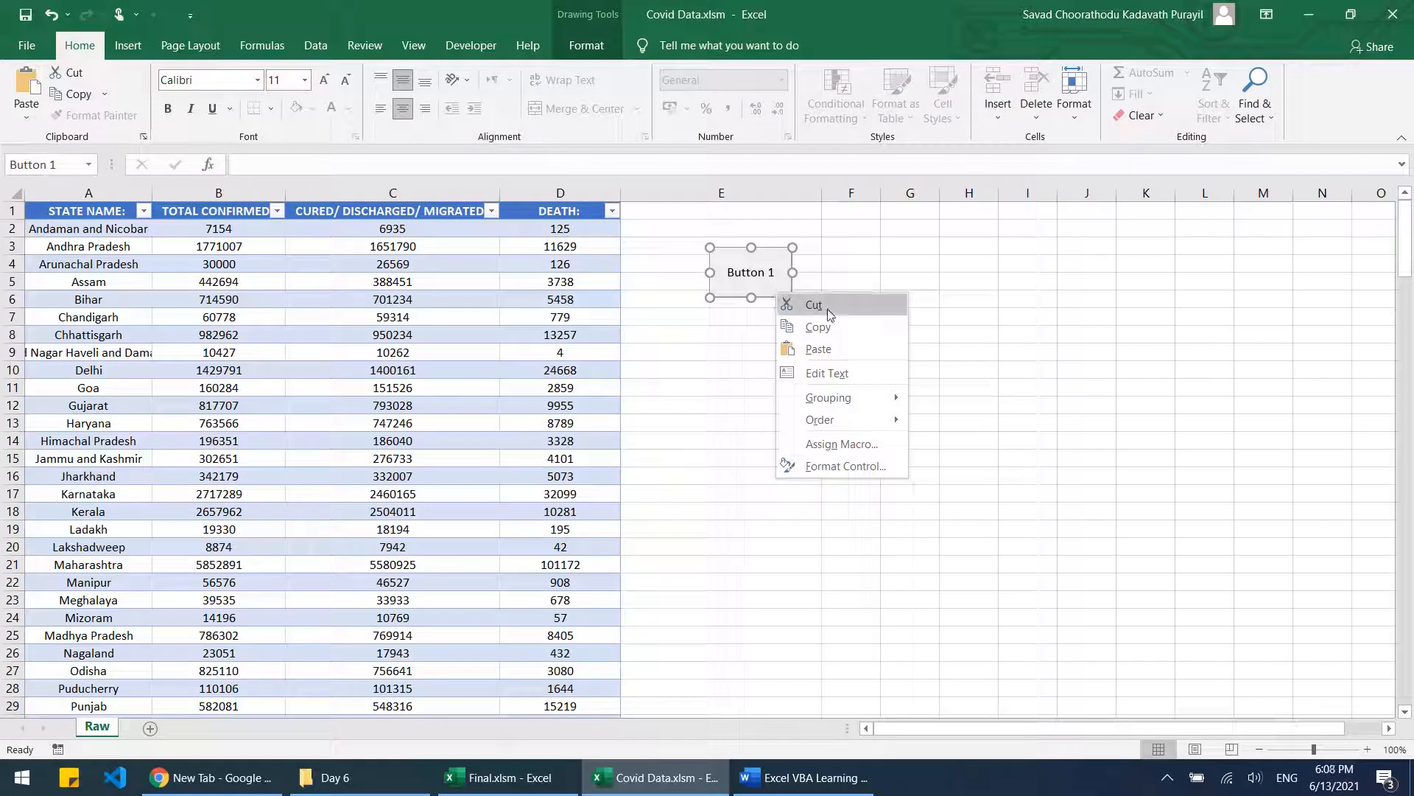
click(814, 305)
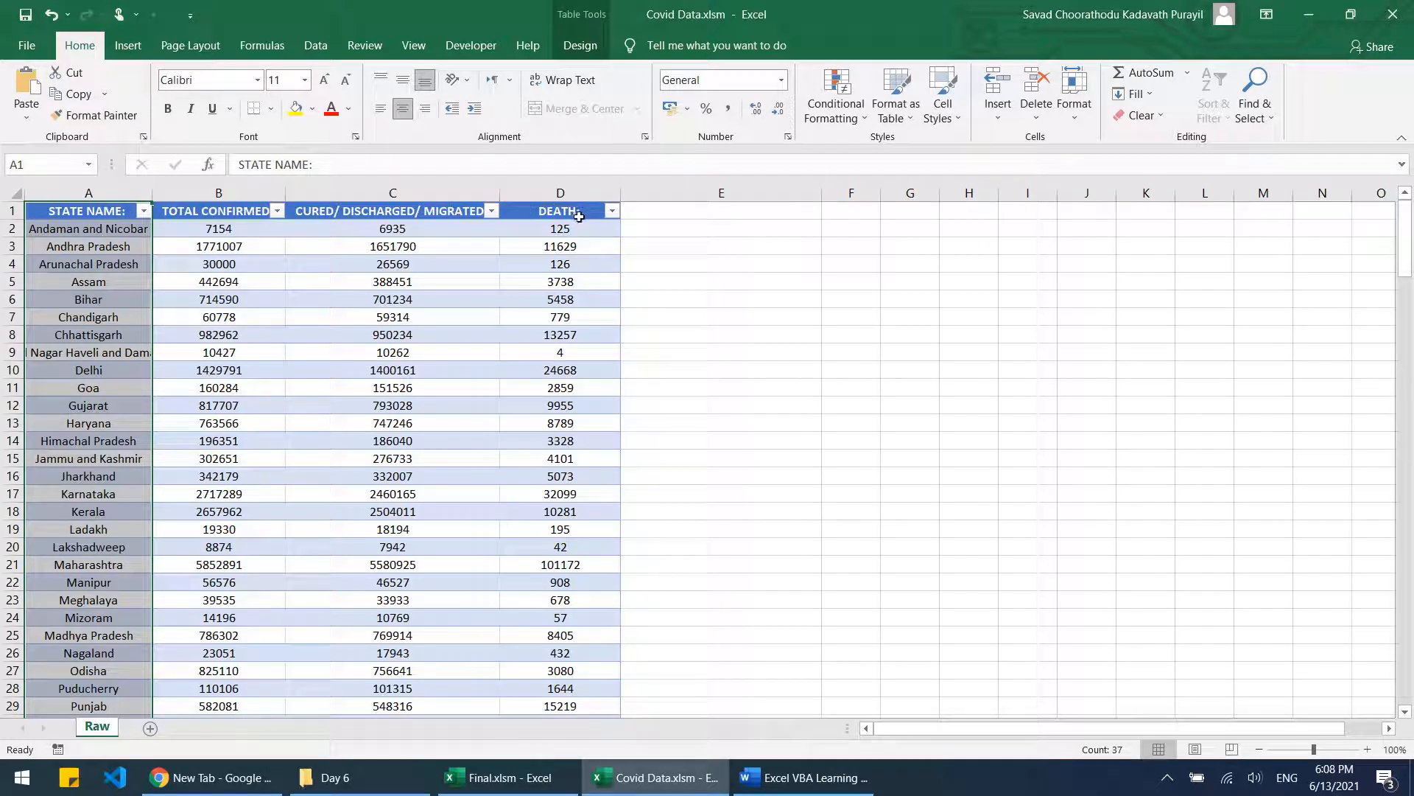
Step: Rename the table headers in A1 and B1 as State and Confirmed Cases
click(106, 214)
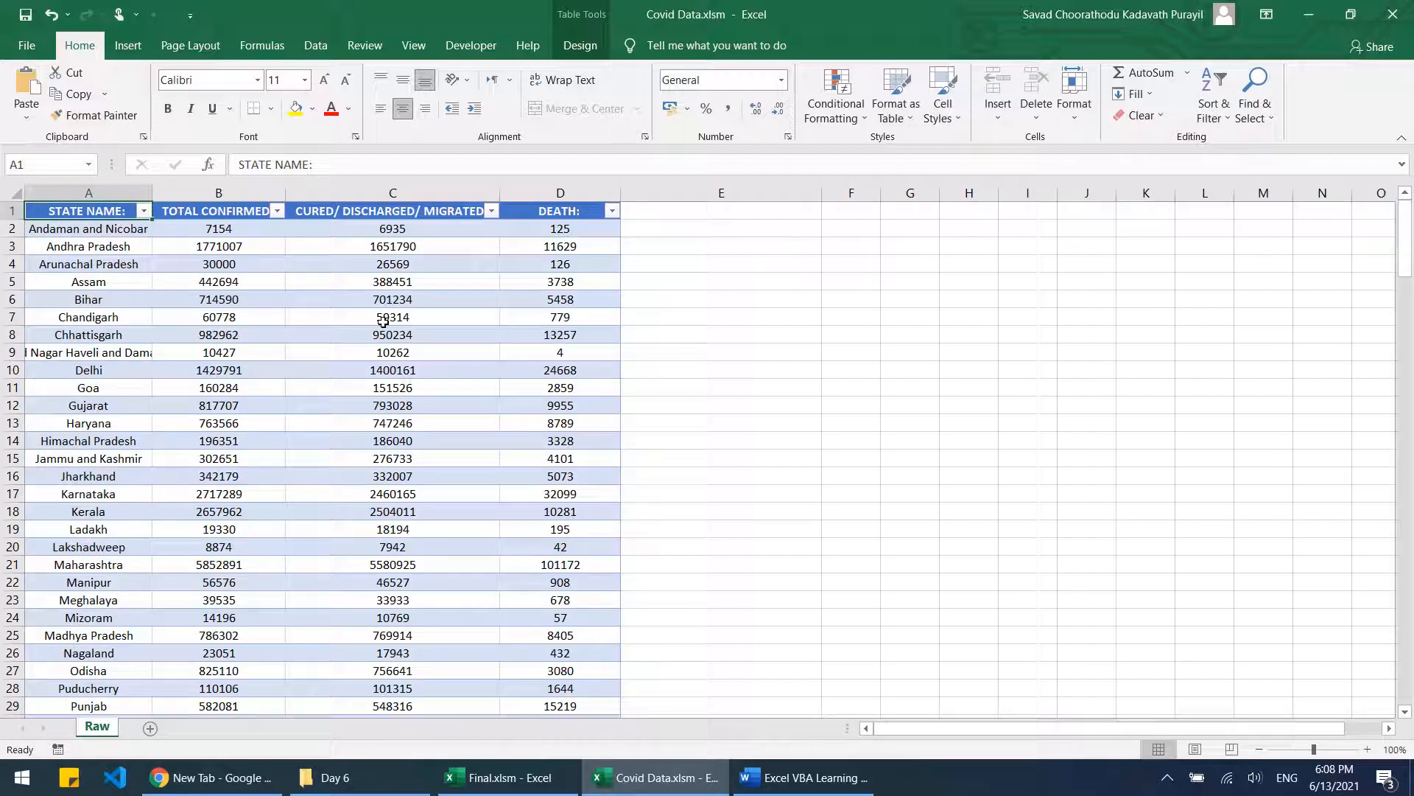
text(State)
key(Tab)
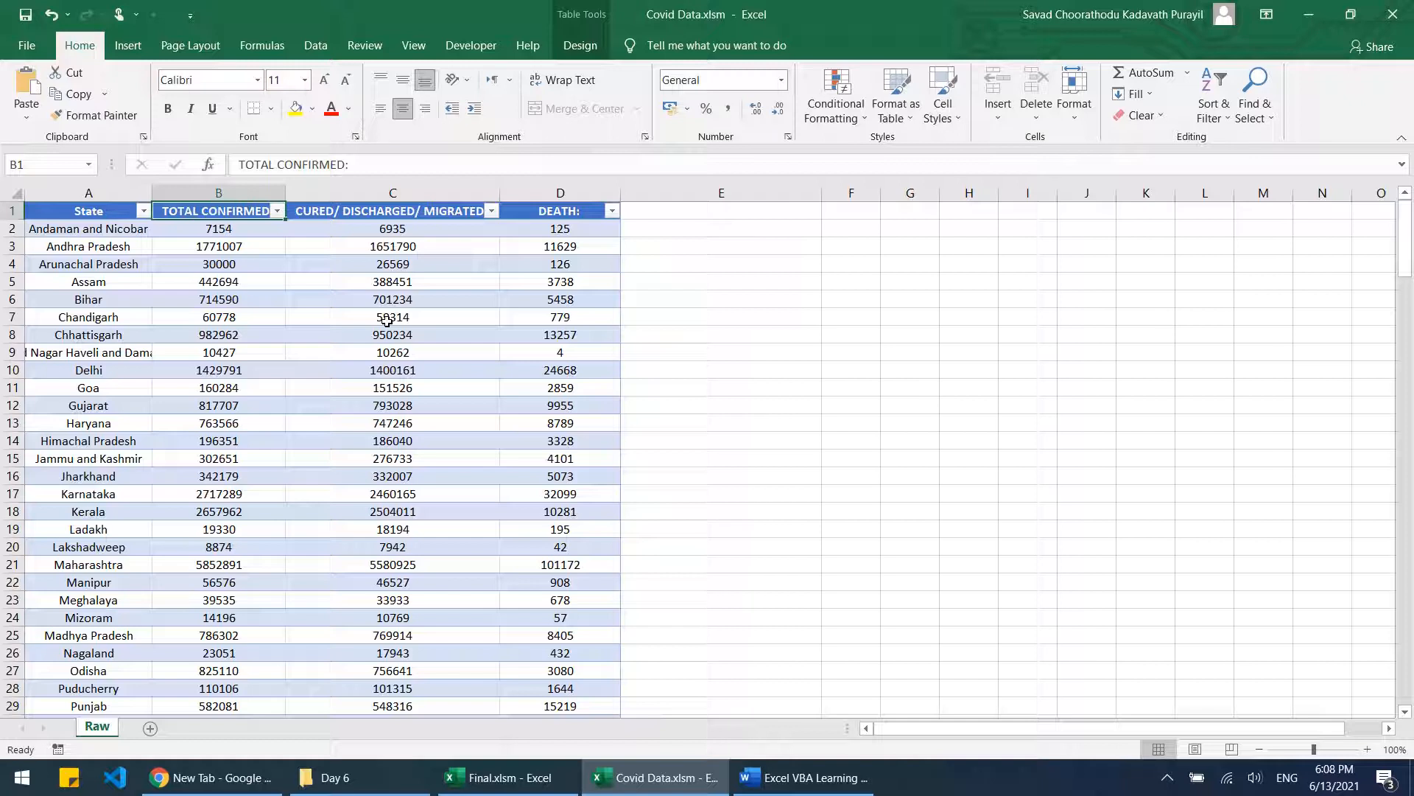
text(Confirmed)
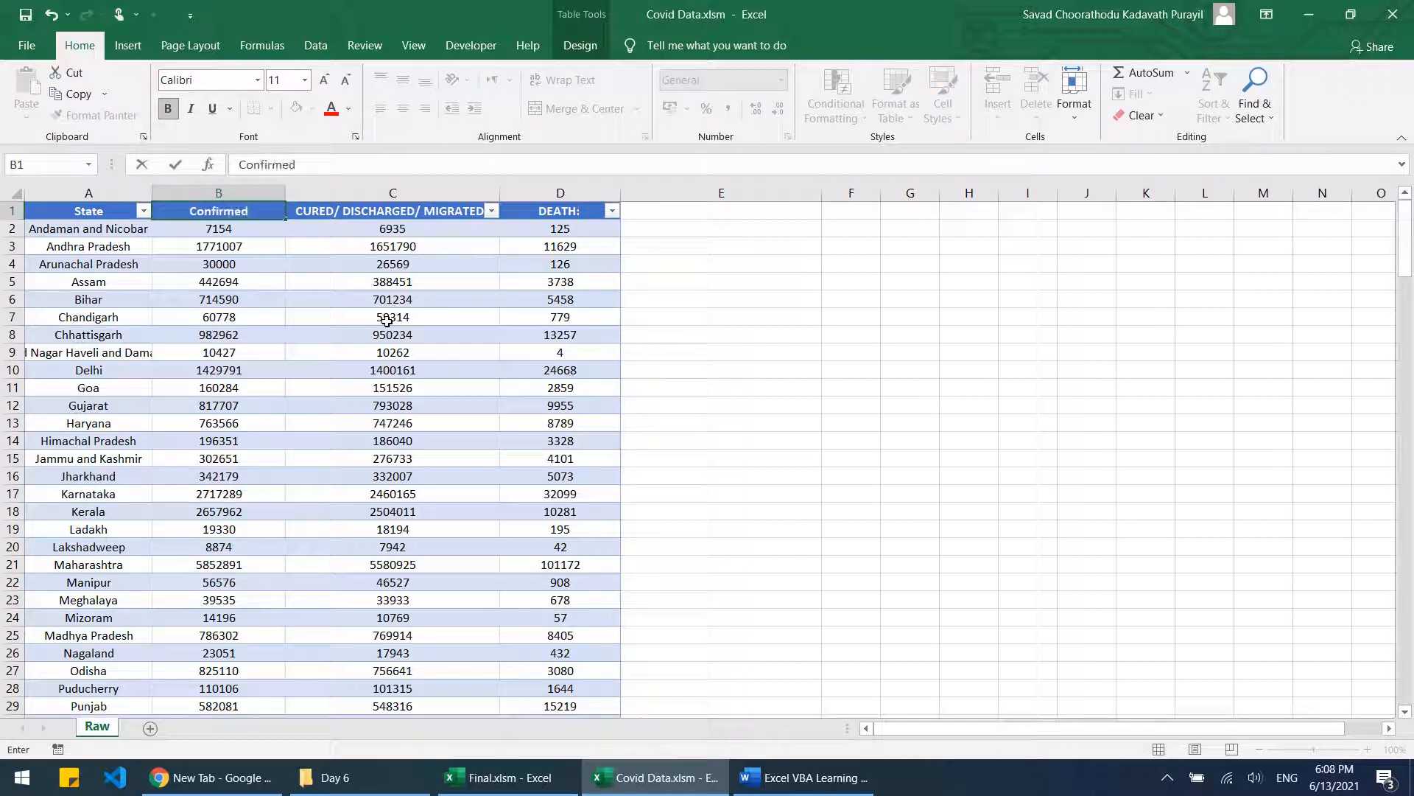
text( Cases)
key(Tab)
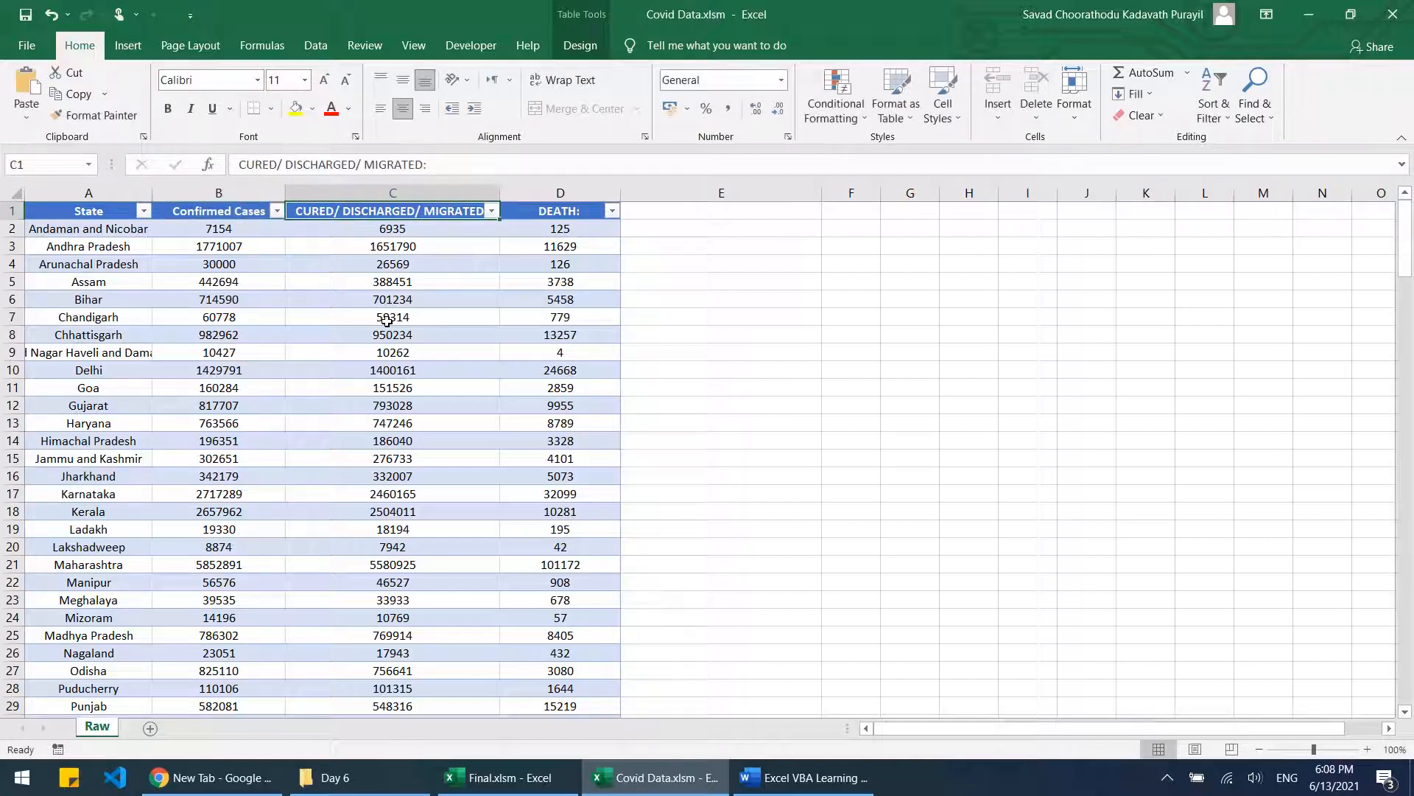
Step: Rename the table headers in C1 and D1 as Discharged Cases and Death
text(Discharged)
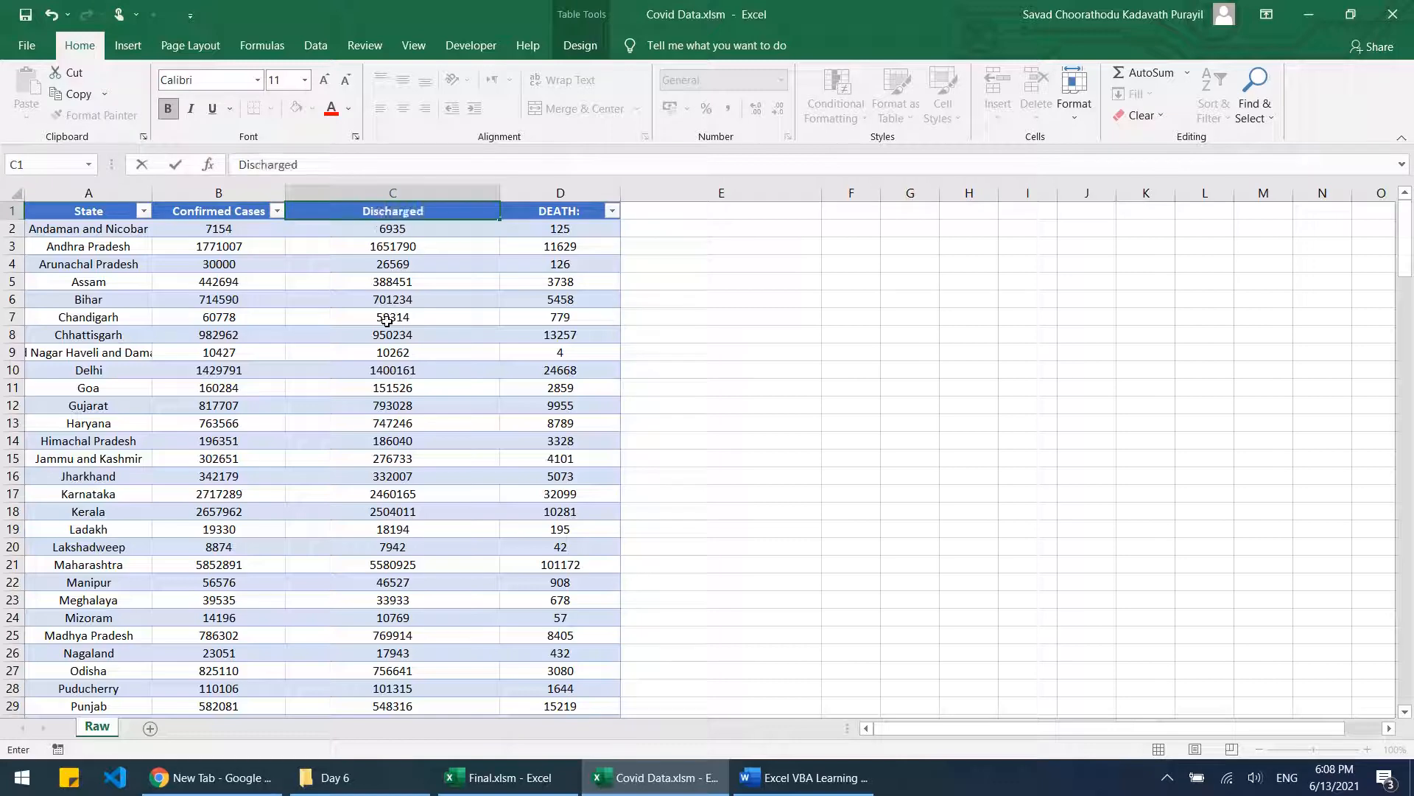
text( Cases)
key(Tab)
text(Death)
key(Return)
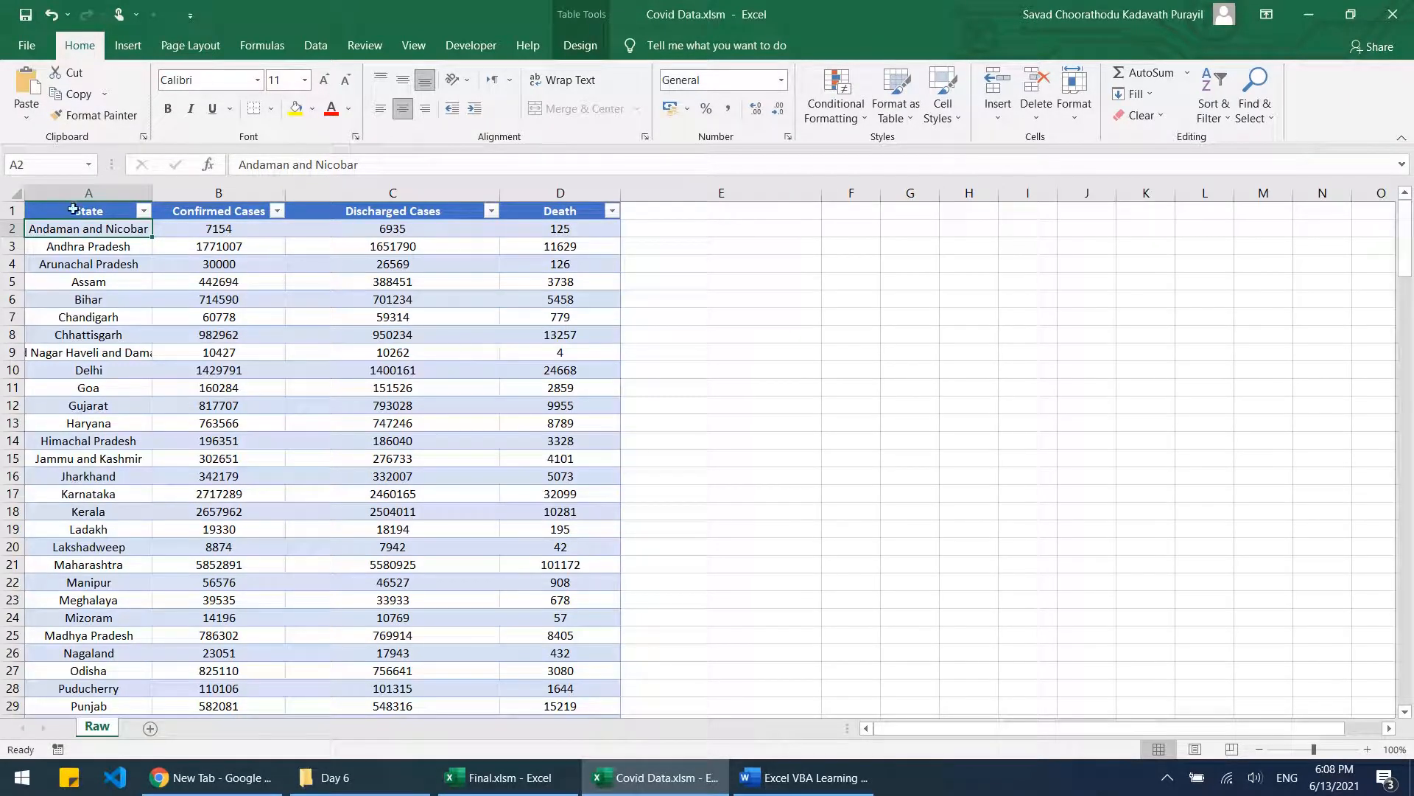
drag(74, 210, 582, 211)
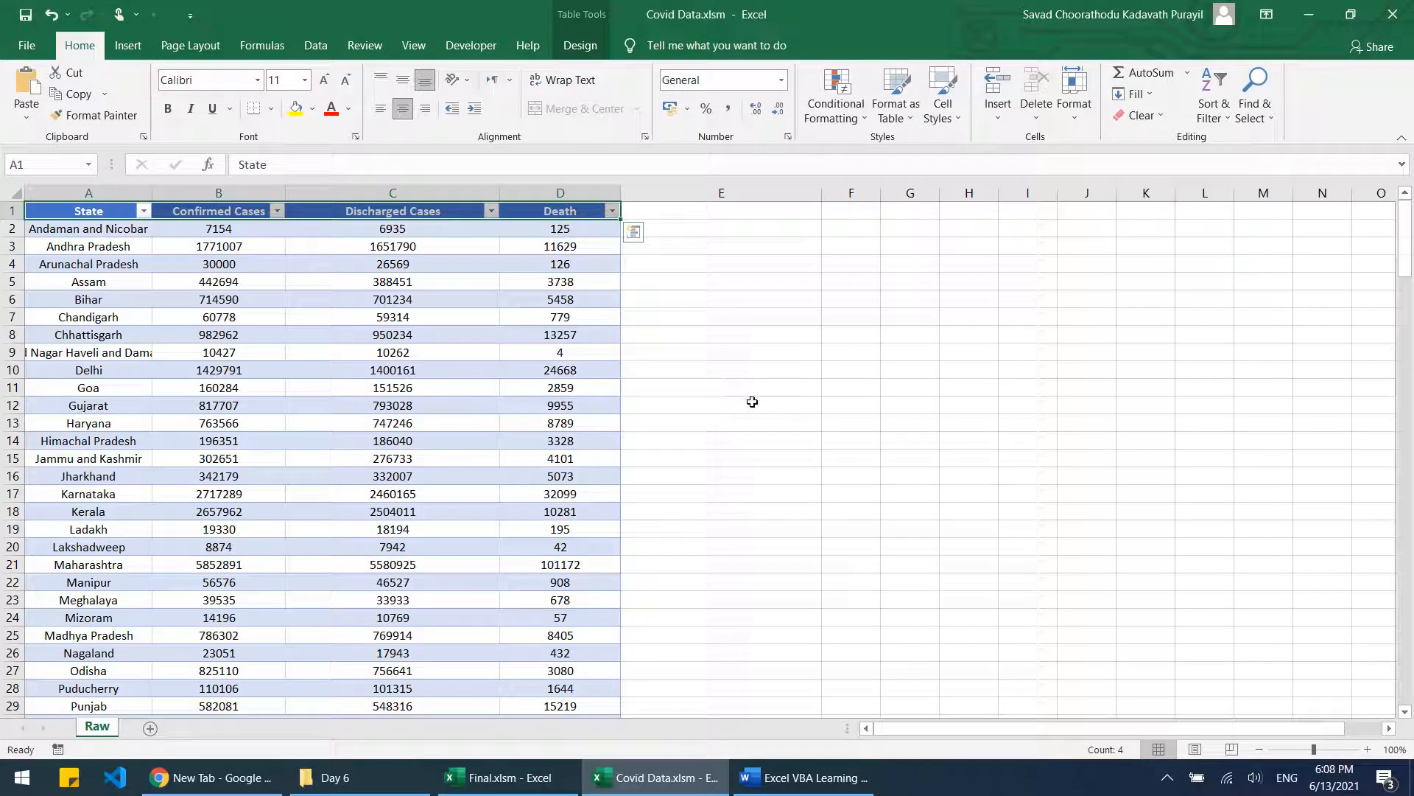
click(490, 357)
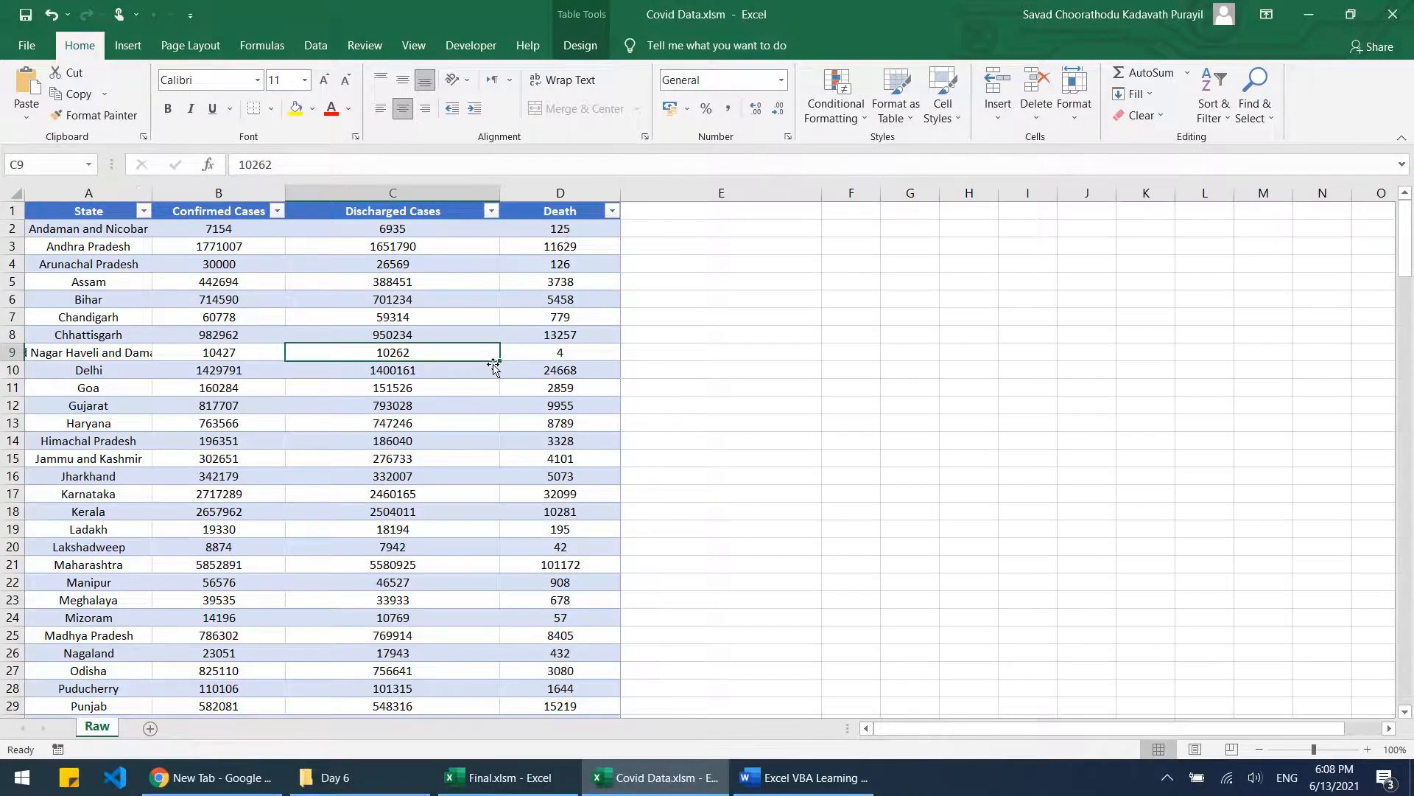
scroll(494, 364, down, 9)
scroll(493, 364, up, 9)
Step: Convert the state cases table to a normal range and select its header cells A1:D1
drag(501, 342, 436, 388)
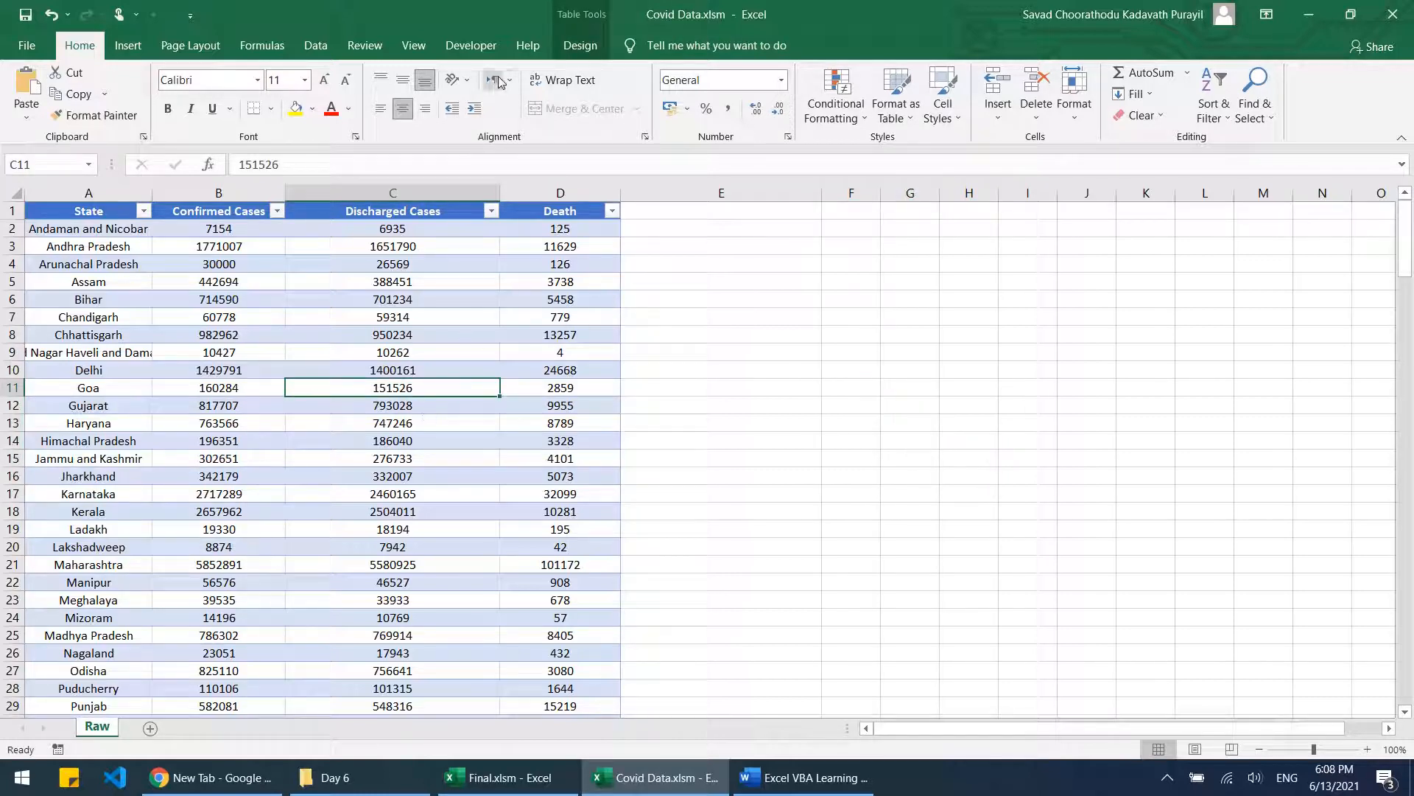
click(574, 51)
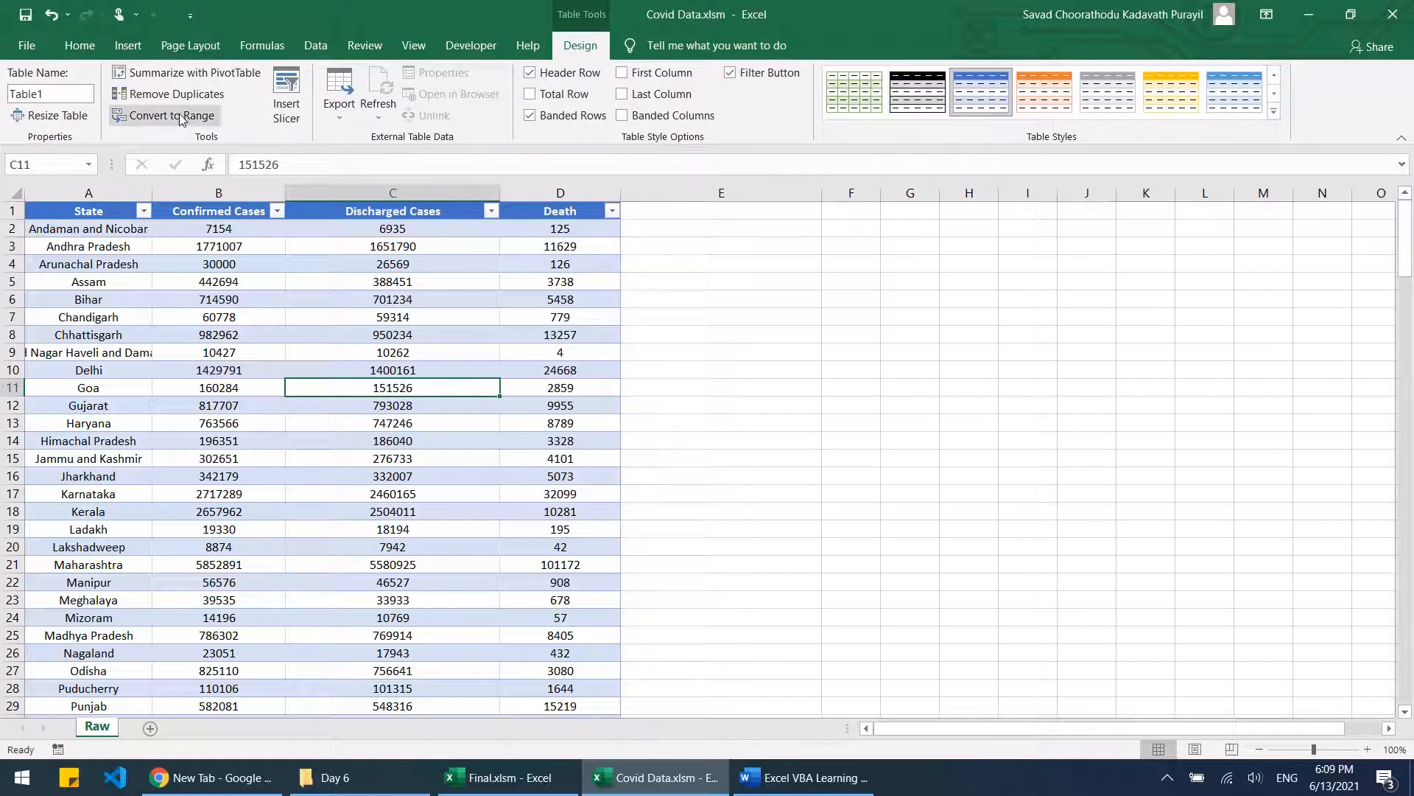
click(179, 116)
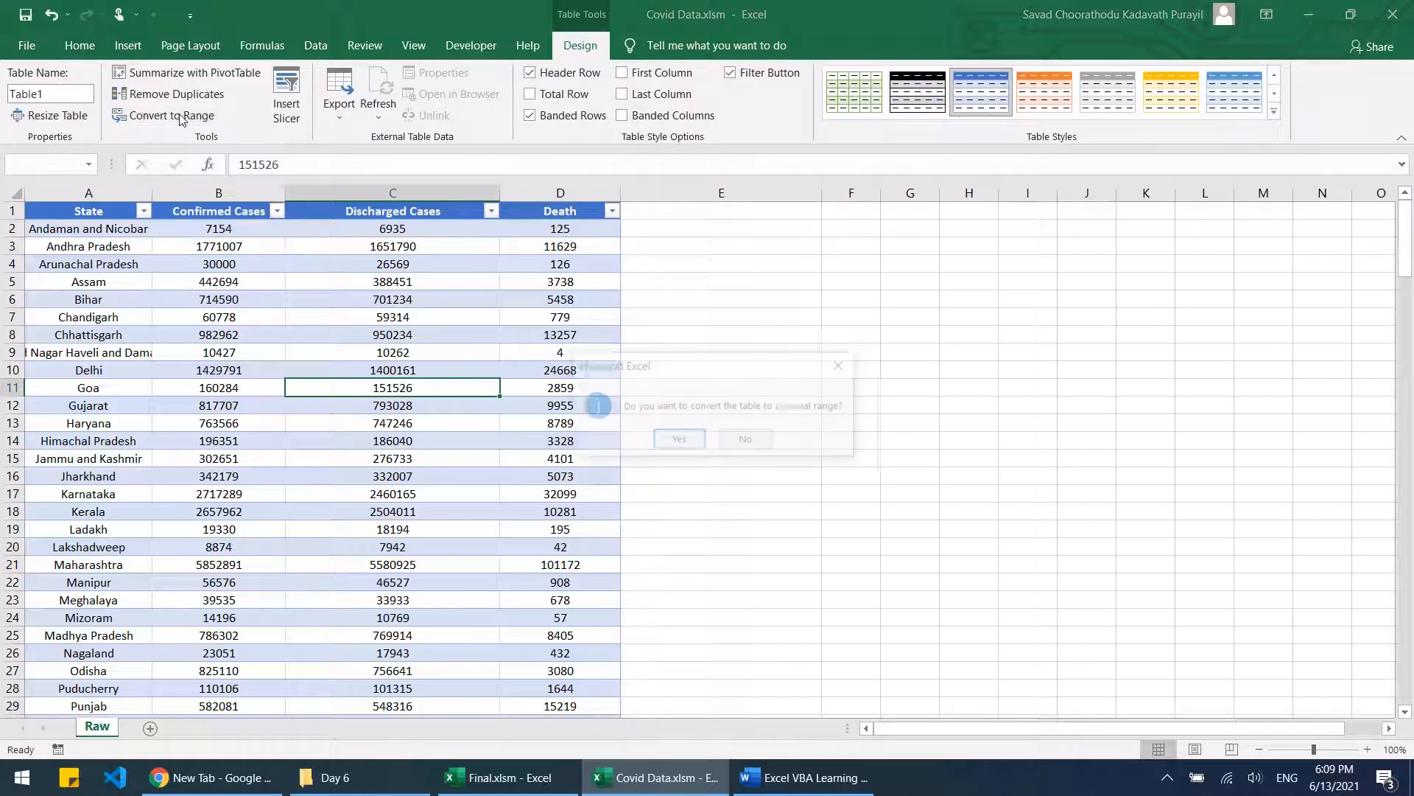
click(678, 440)
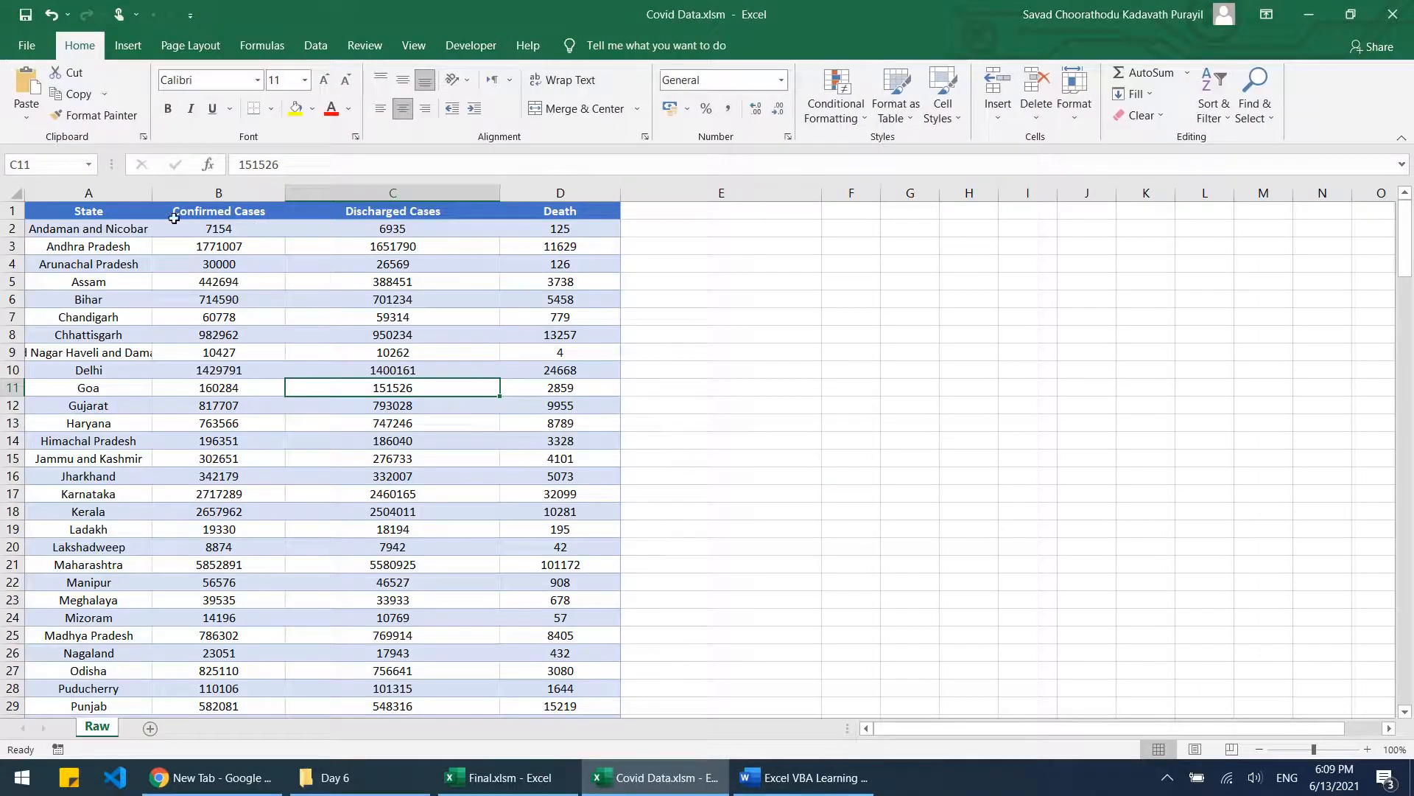
drag(116, 215, 598, 213)
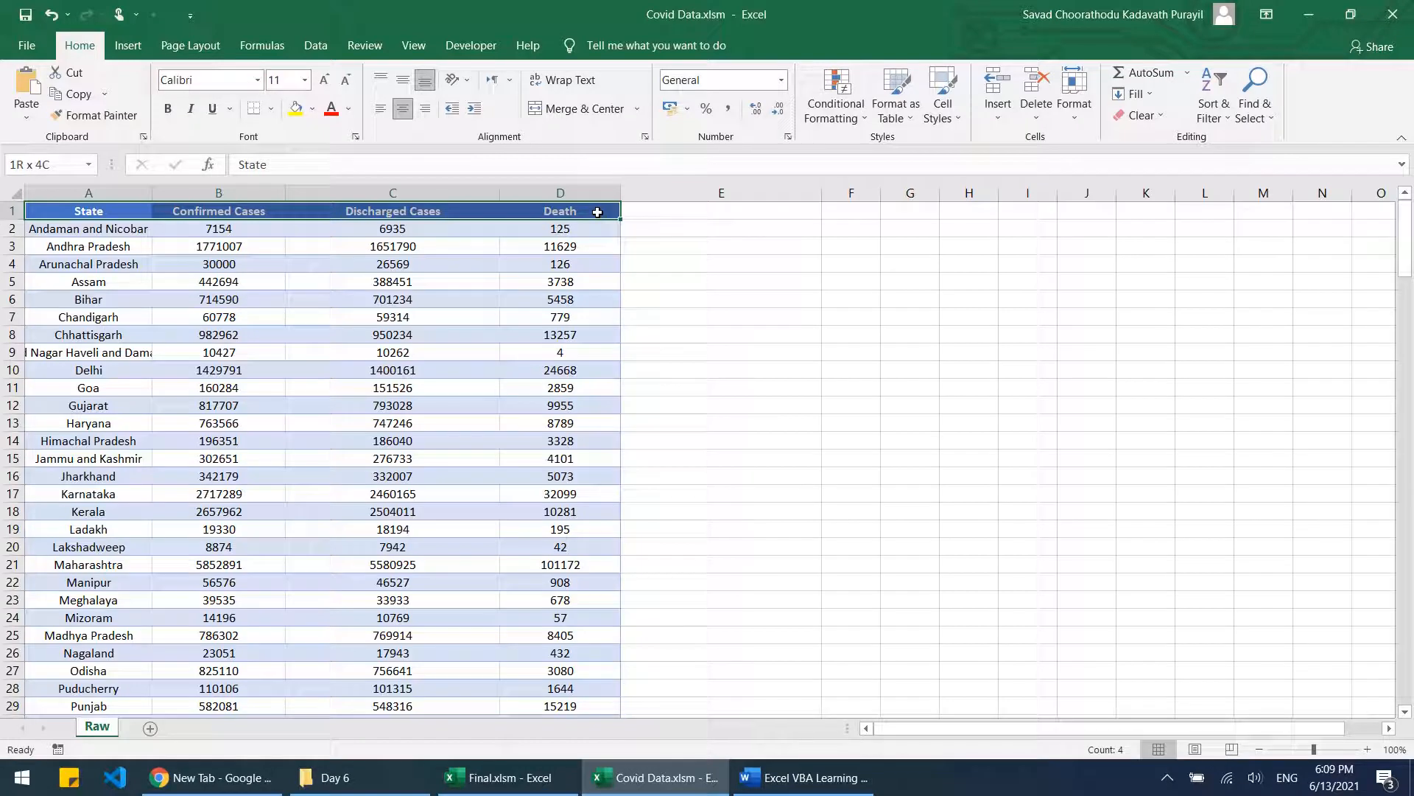
Step: Switch to the Word topic list, select the "Table to Range" item and return to Covid Data.xlsm
click(357, 398)
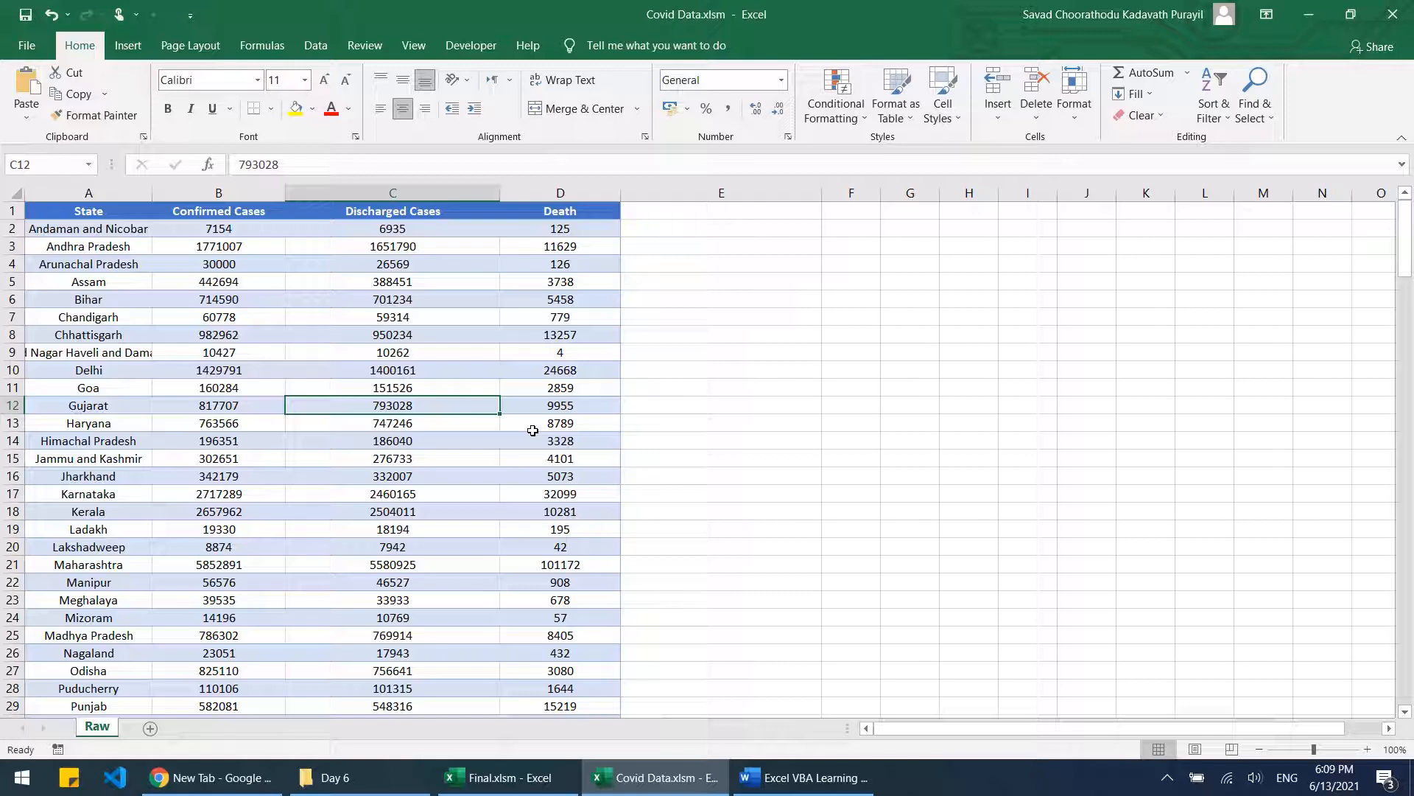
click(803, 777)
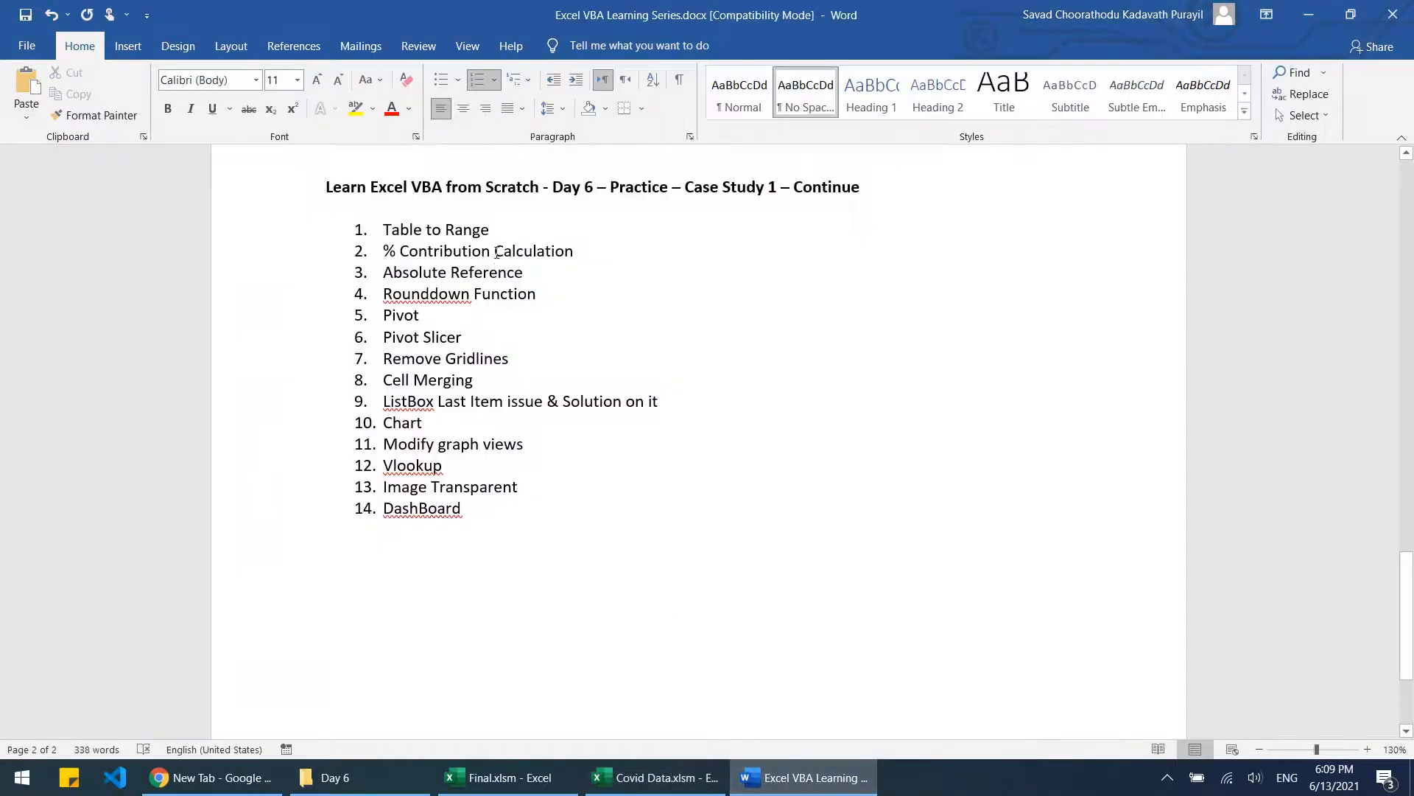
drag(506, 230, 383, 229)
click(445, 196)
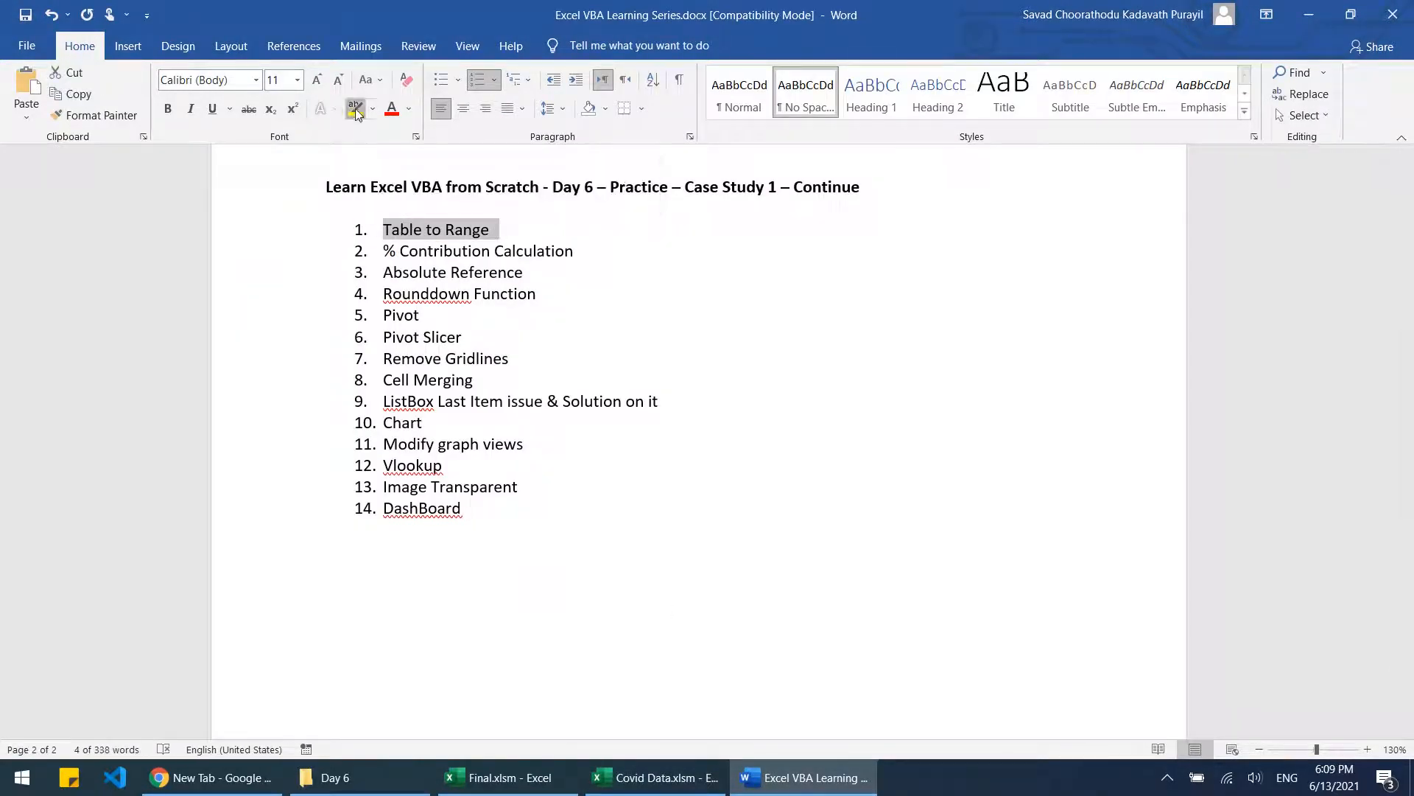
key(alt+Tab)
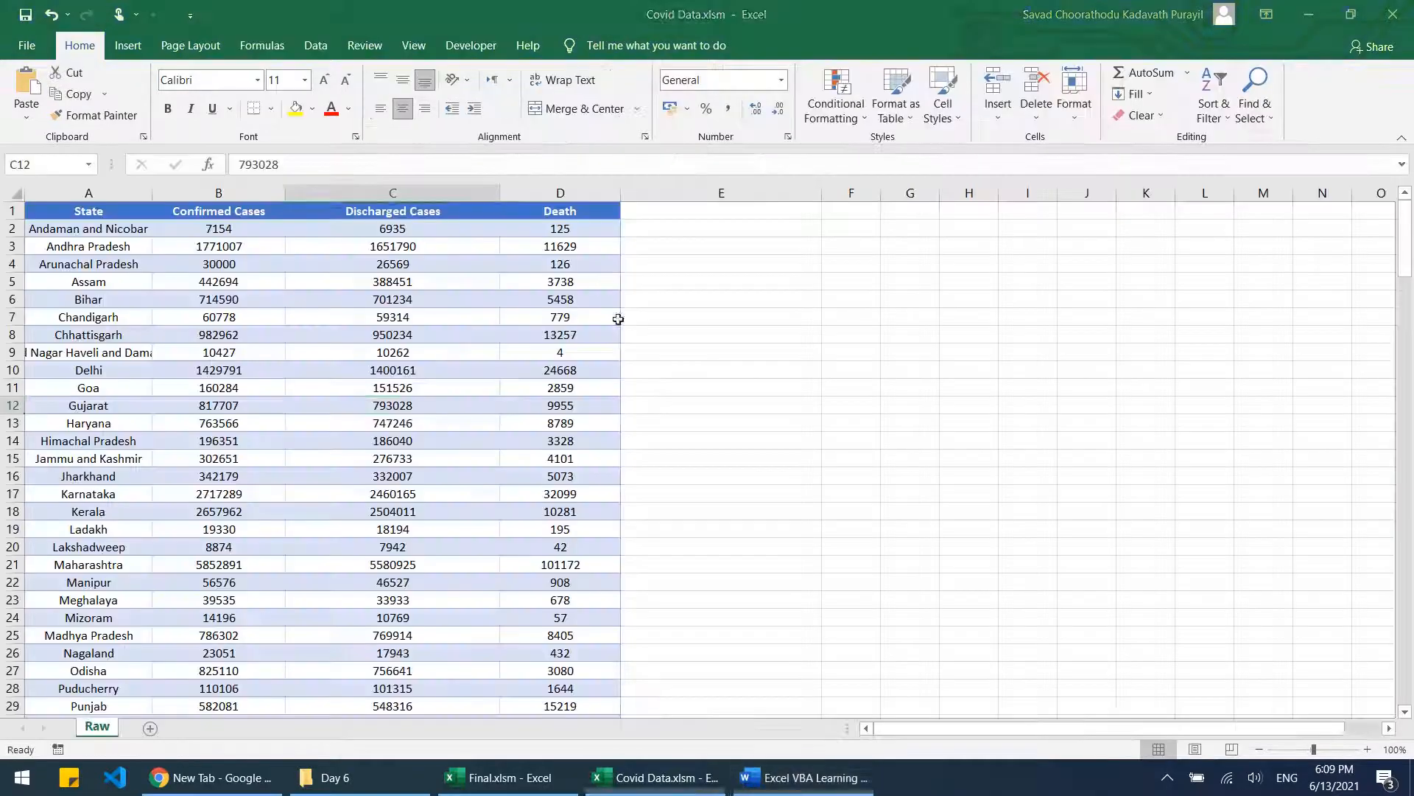
Step: Add the header Pending Cases in E1, next to the Death column
scroll(604, 304, down, 5)
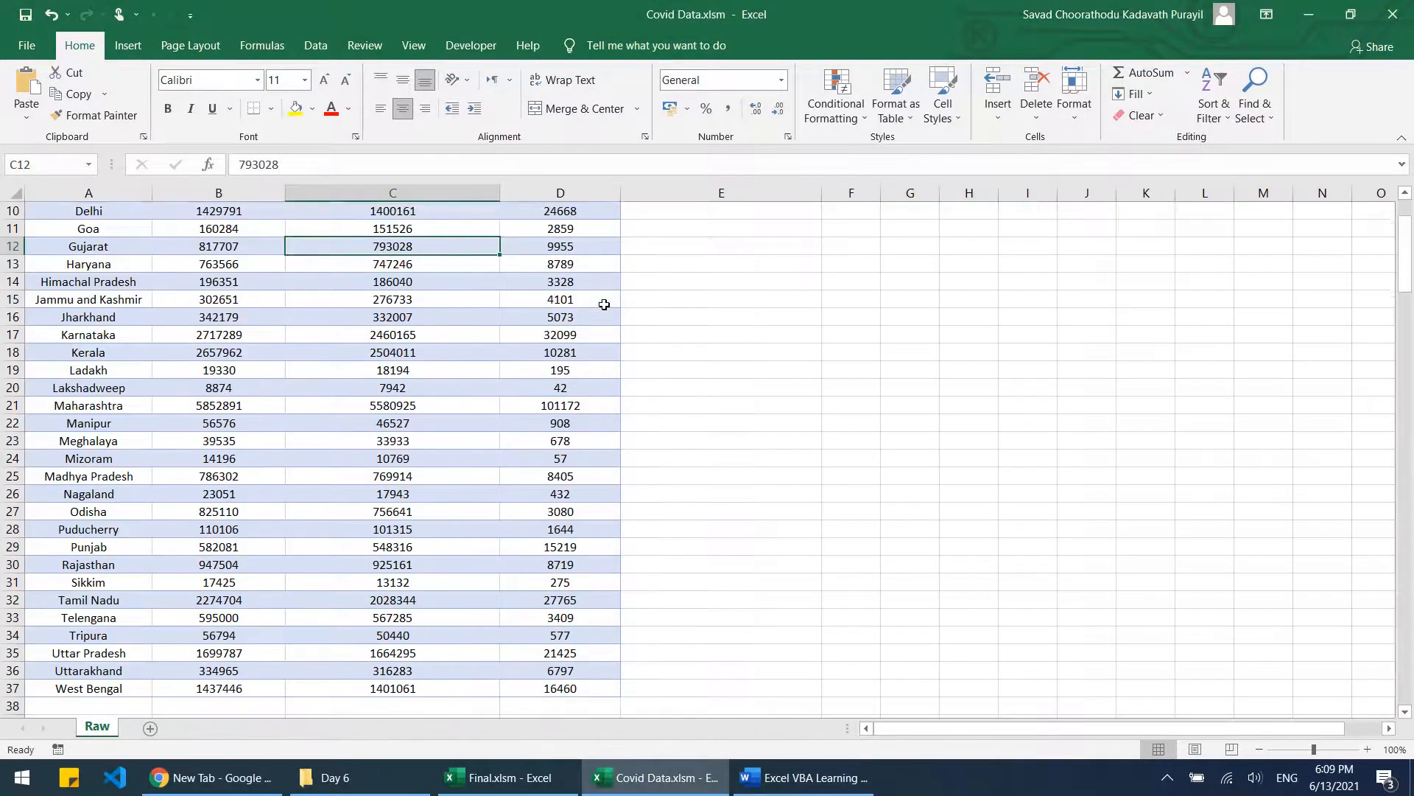
scroll(604, 304, up, 5)
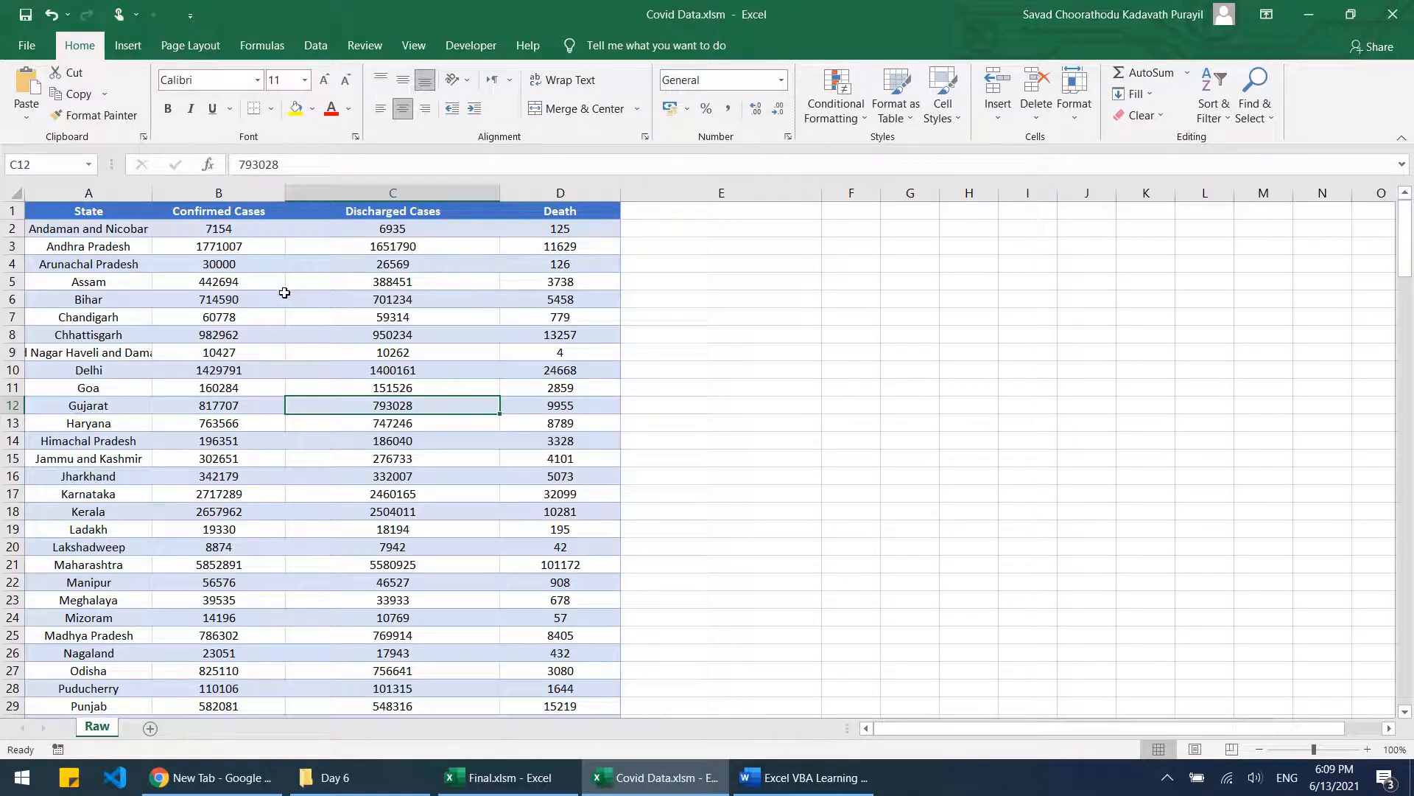
click(729, 212)
text(P)
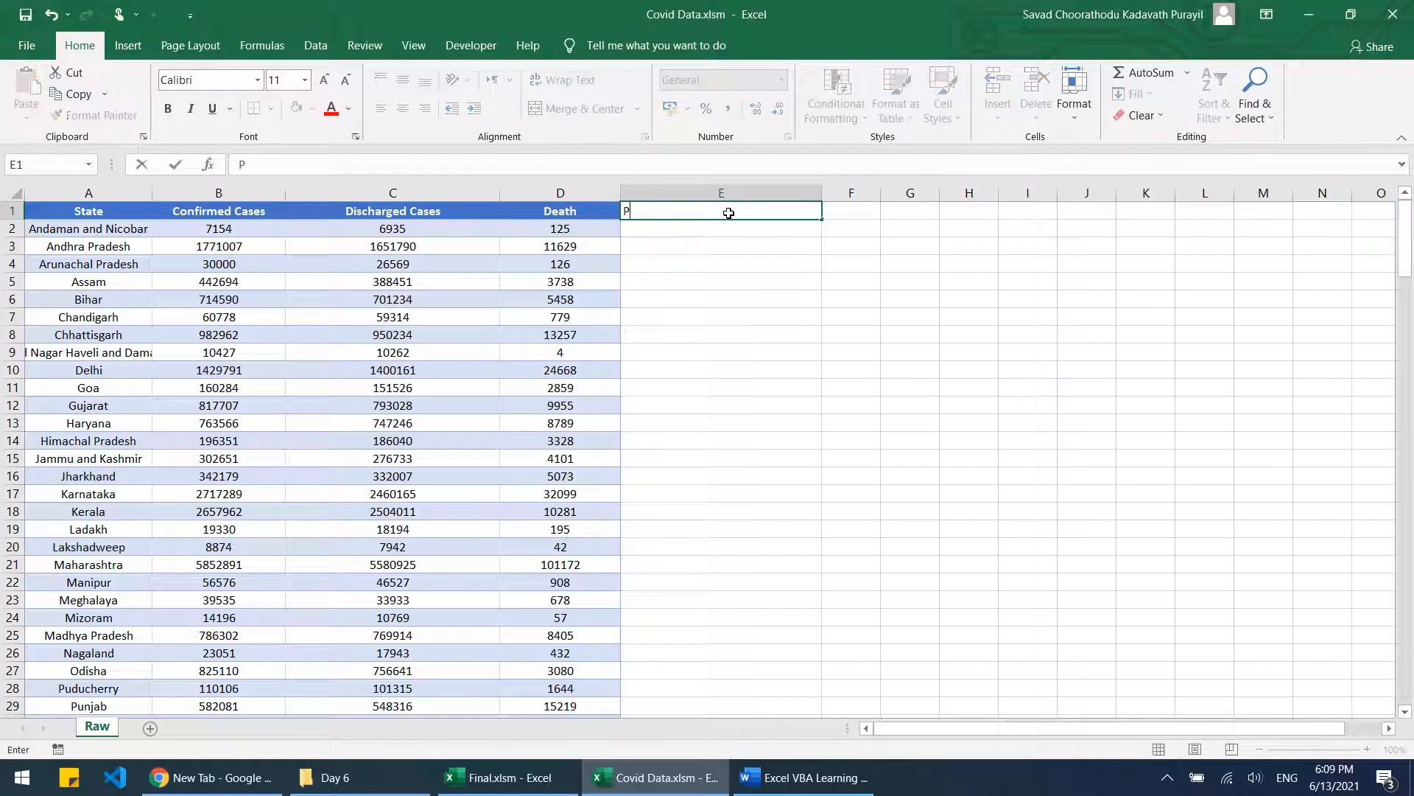
text(ending Cas)
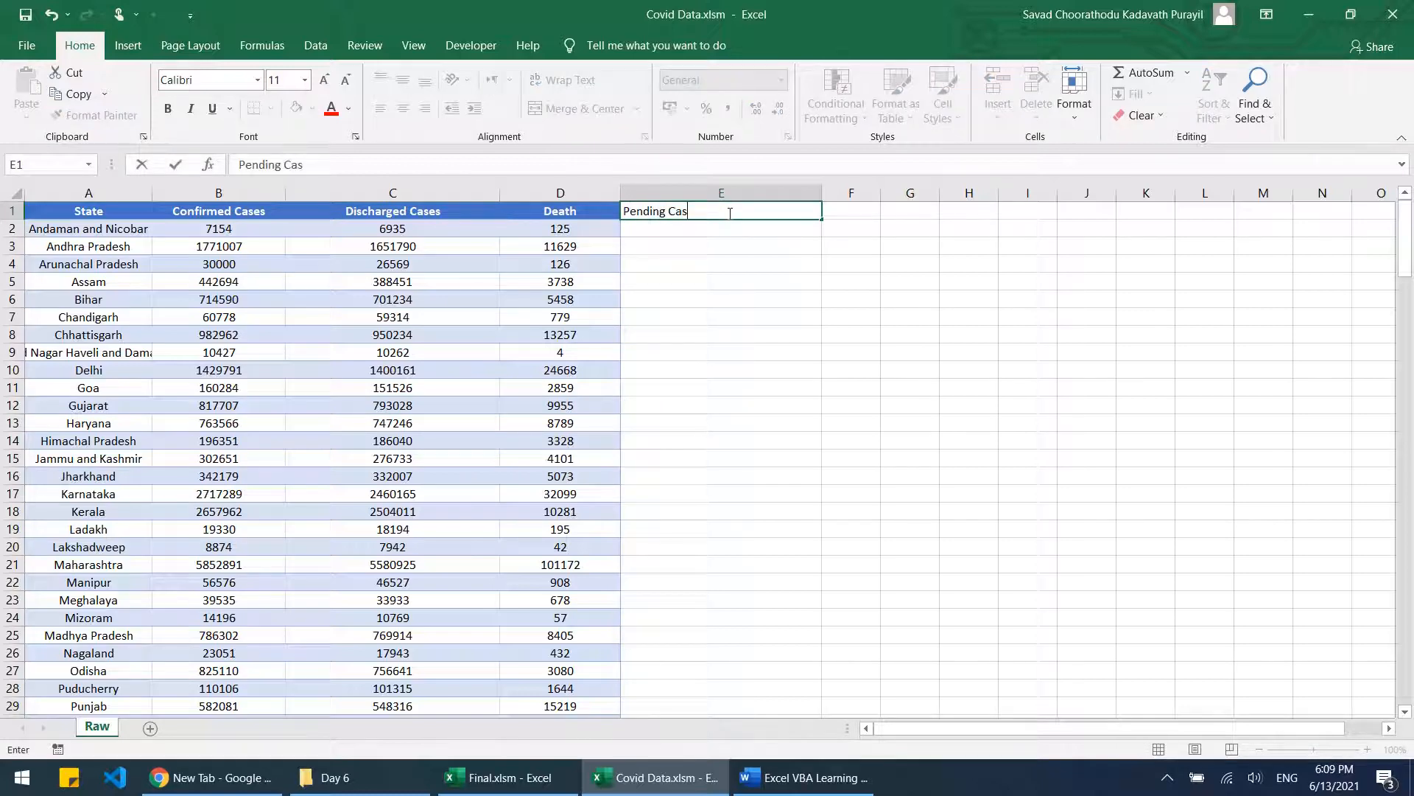
text(es)
key(Return)
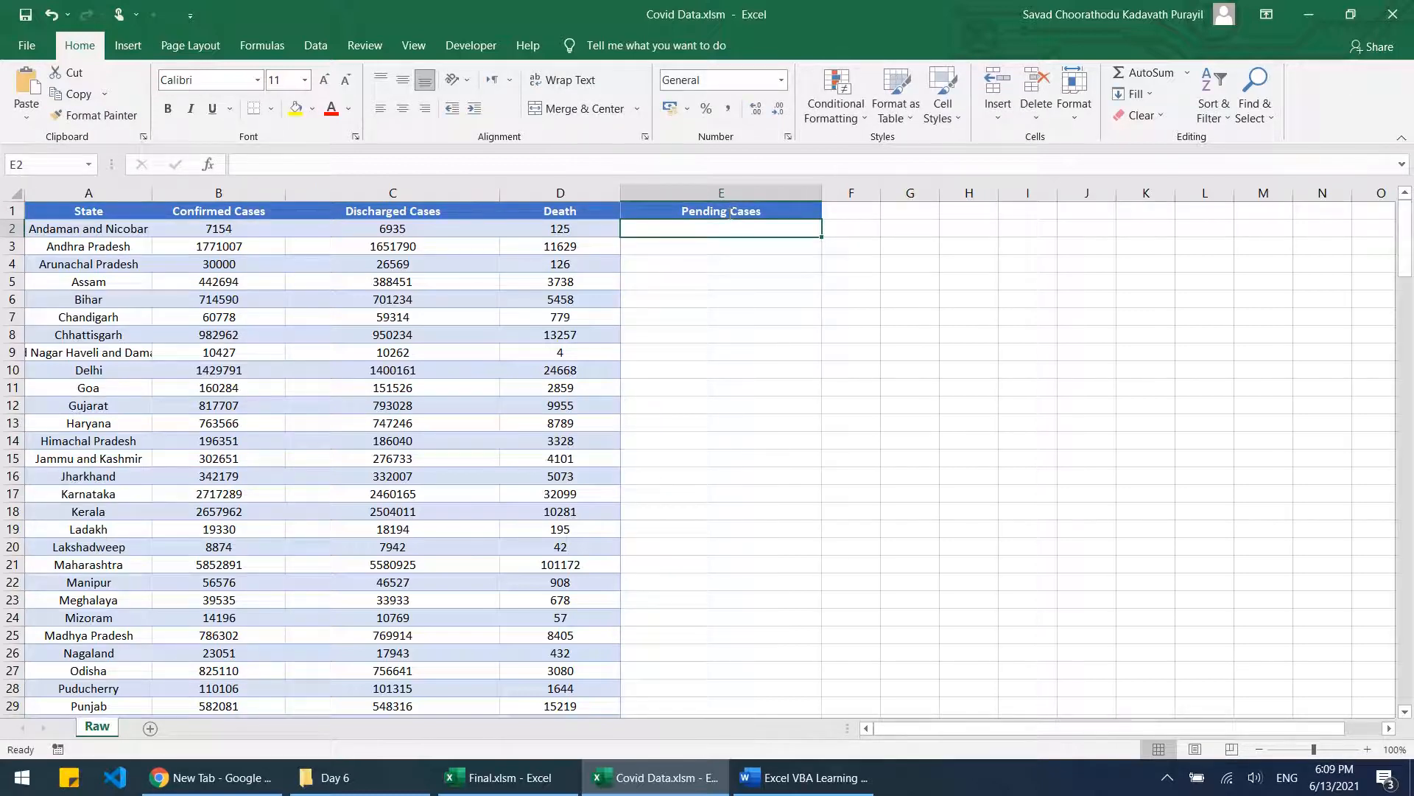
Step: Enter the formula =B2-(C2+D2) in E2 to calculate the first state's pending cases
text(=)
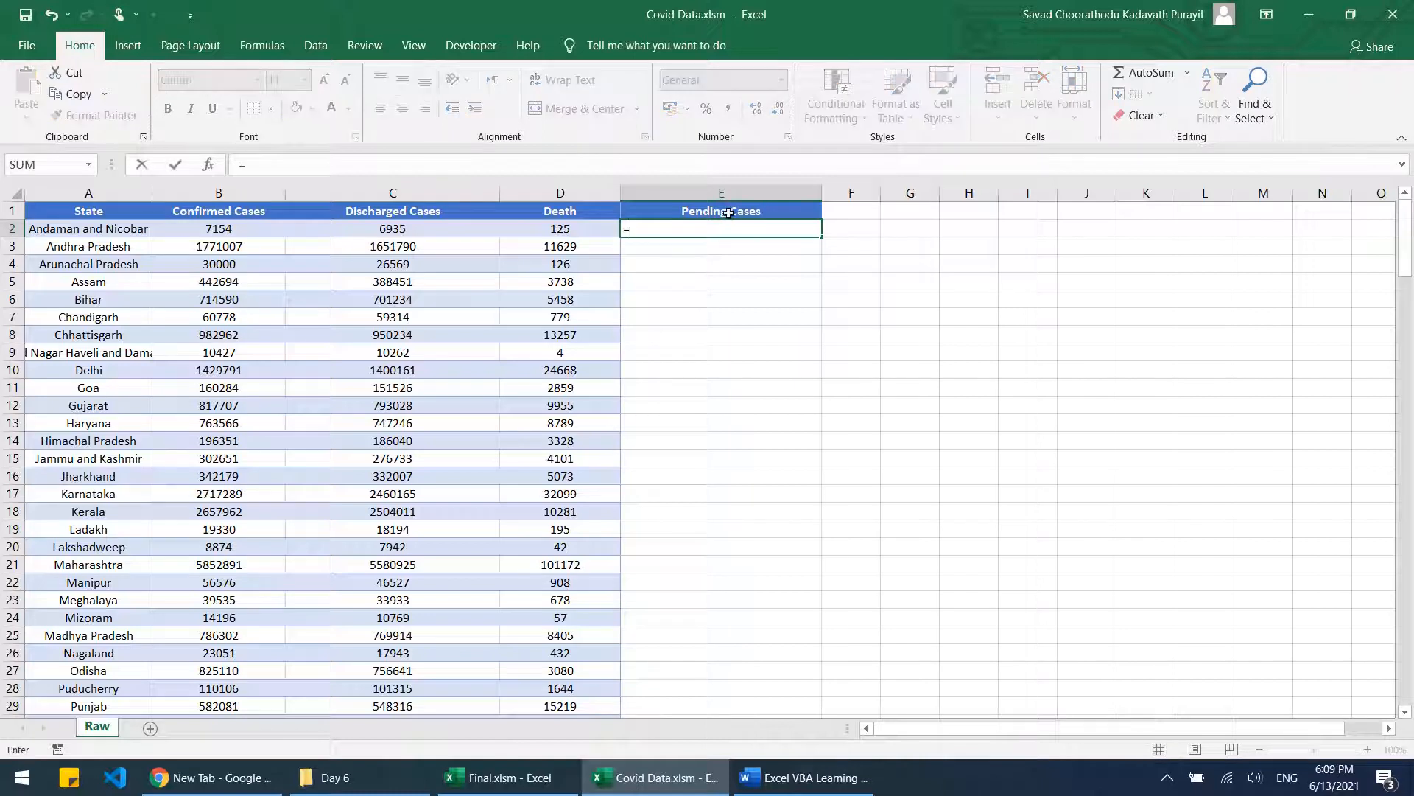
key(Left)
key(Left)
key(Left)
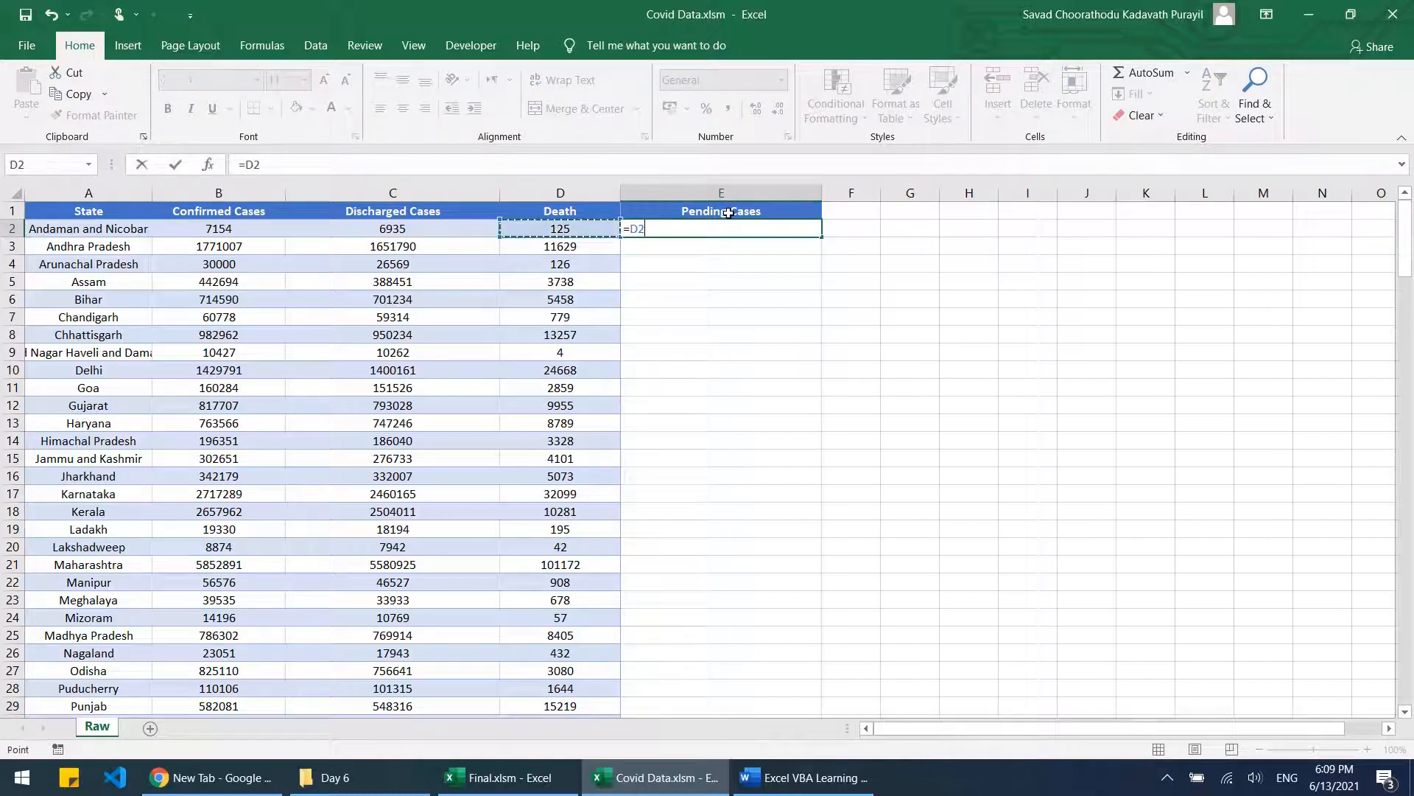
text(-)
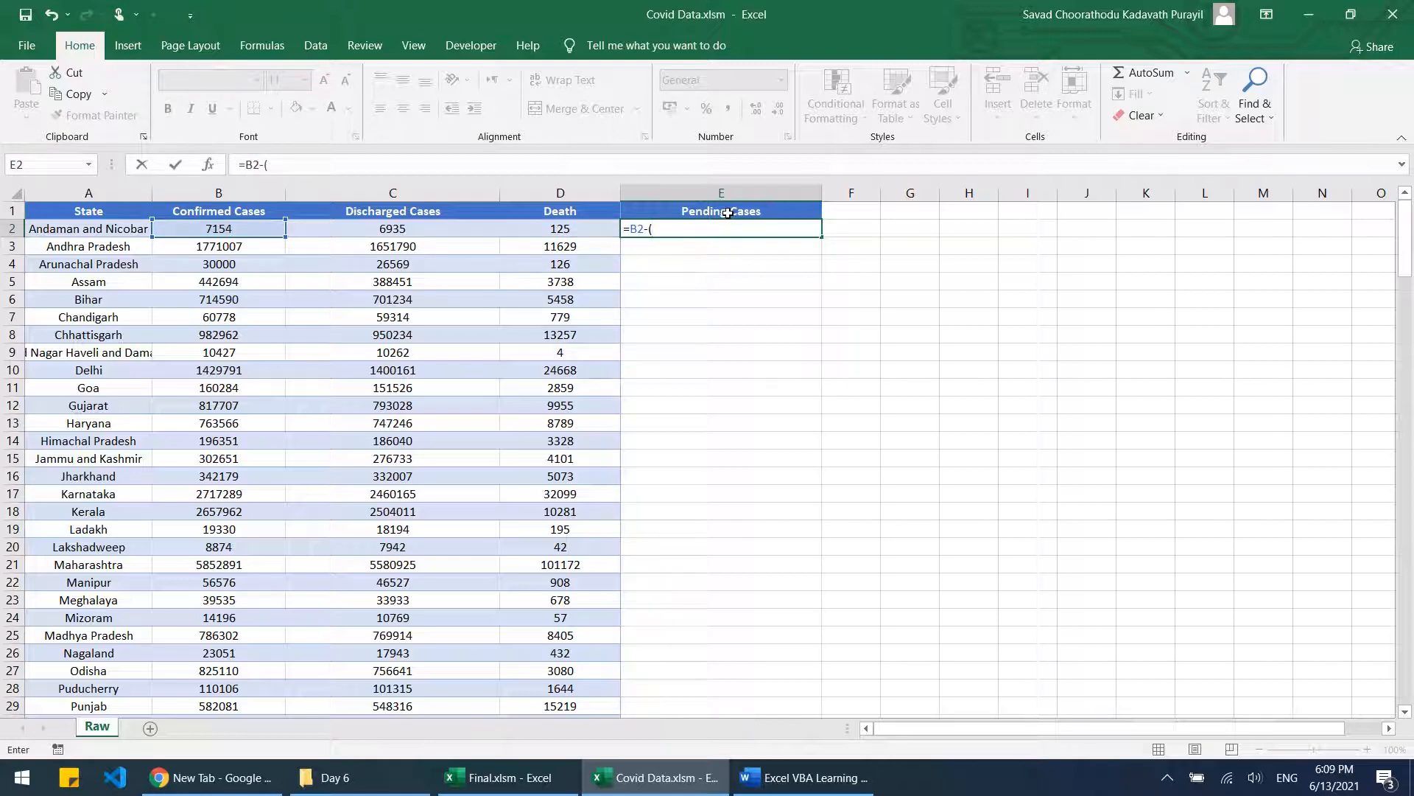
text(()
key(Left)
key(Left)
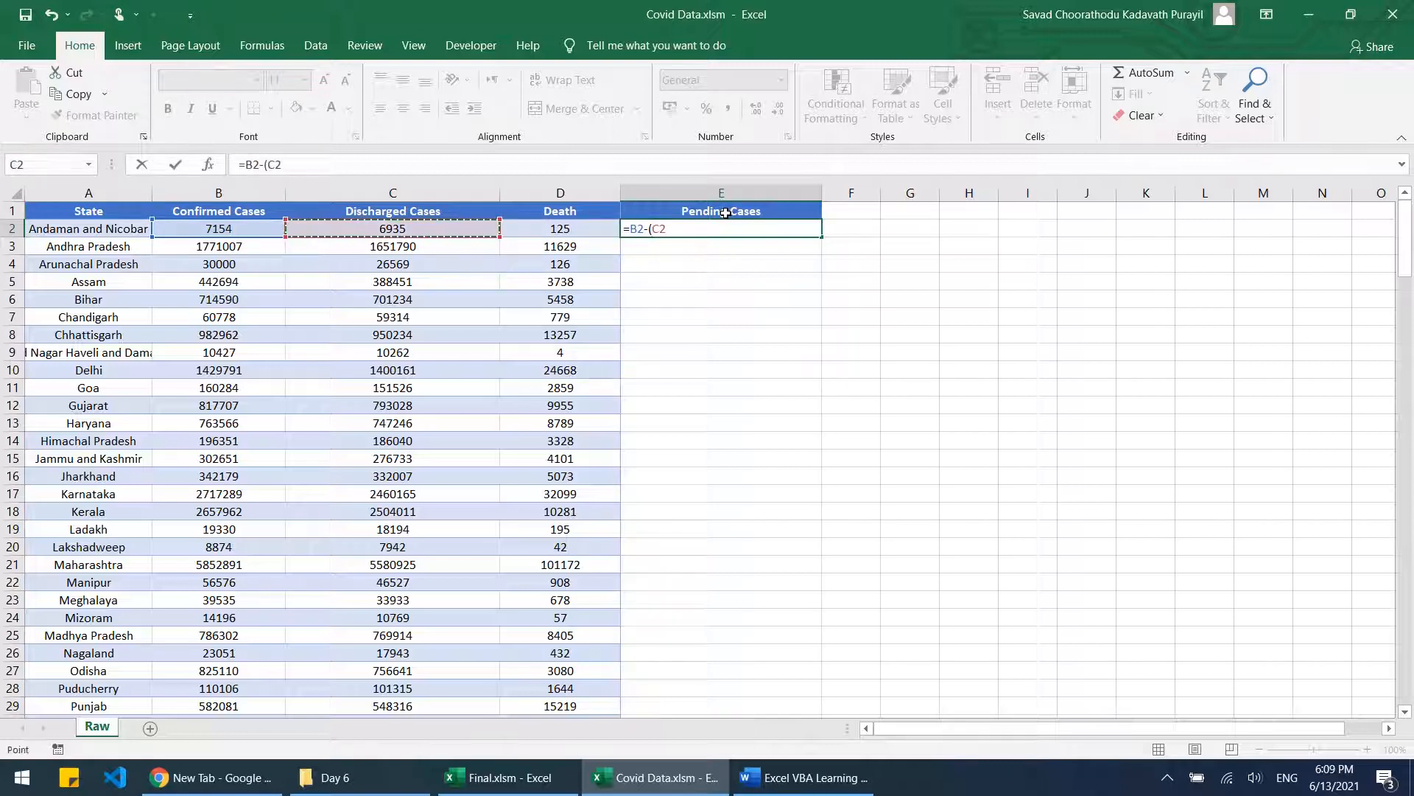
text(+)
key(Left)
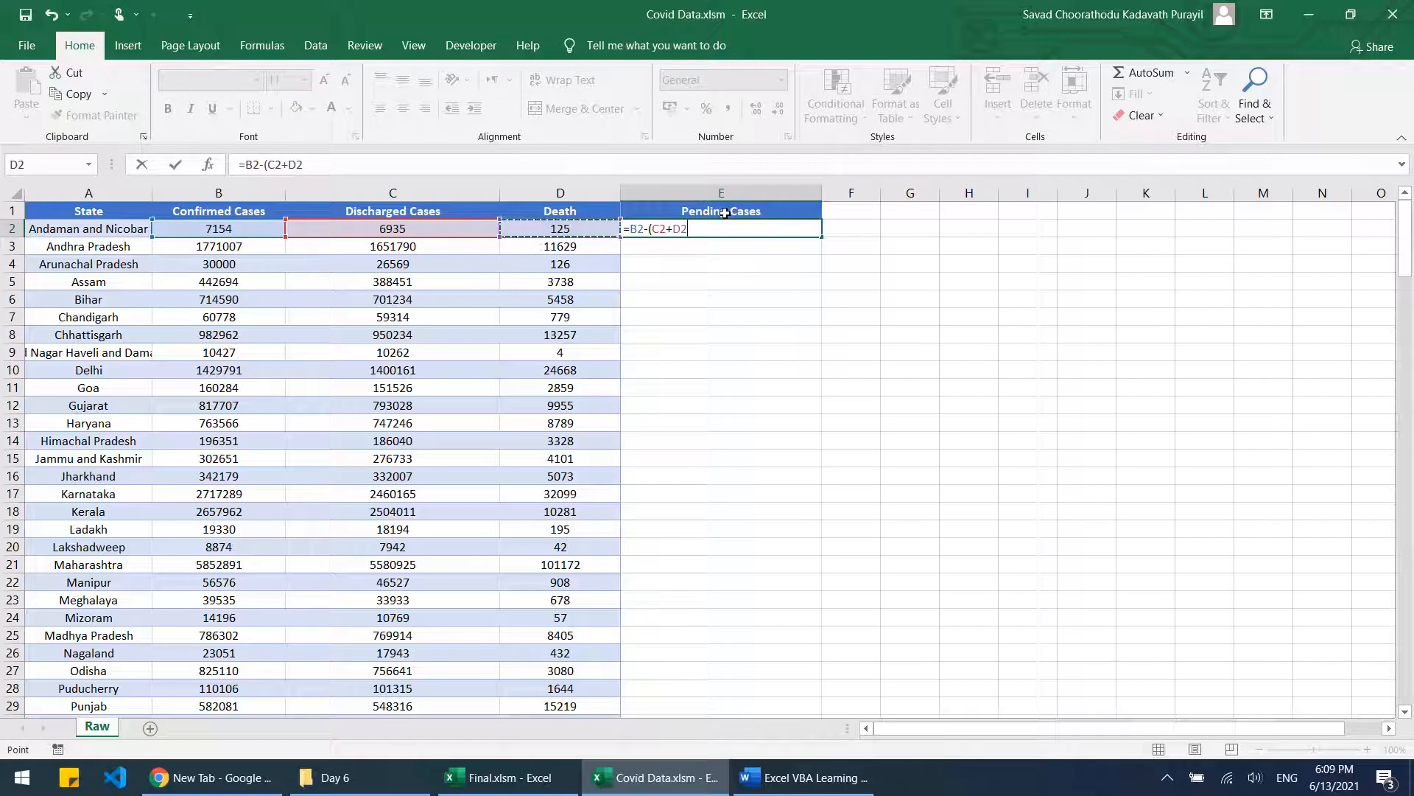
text())
key(Return)
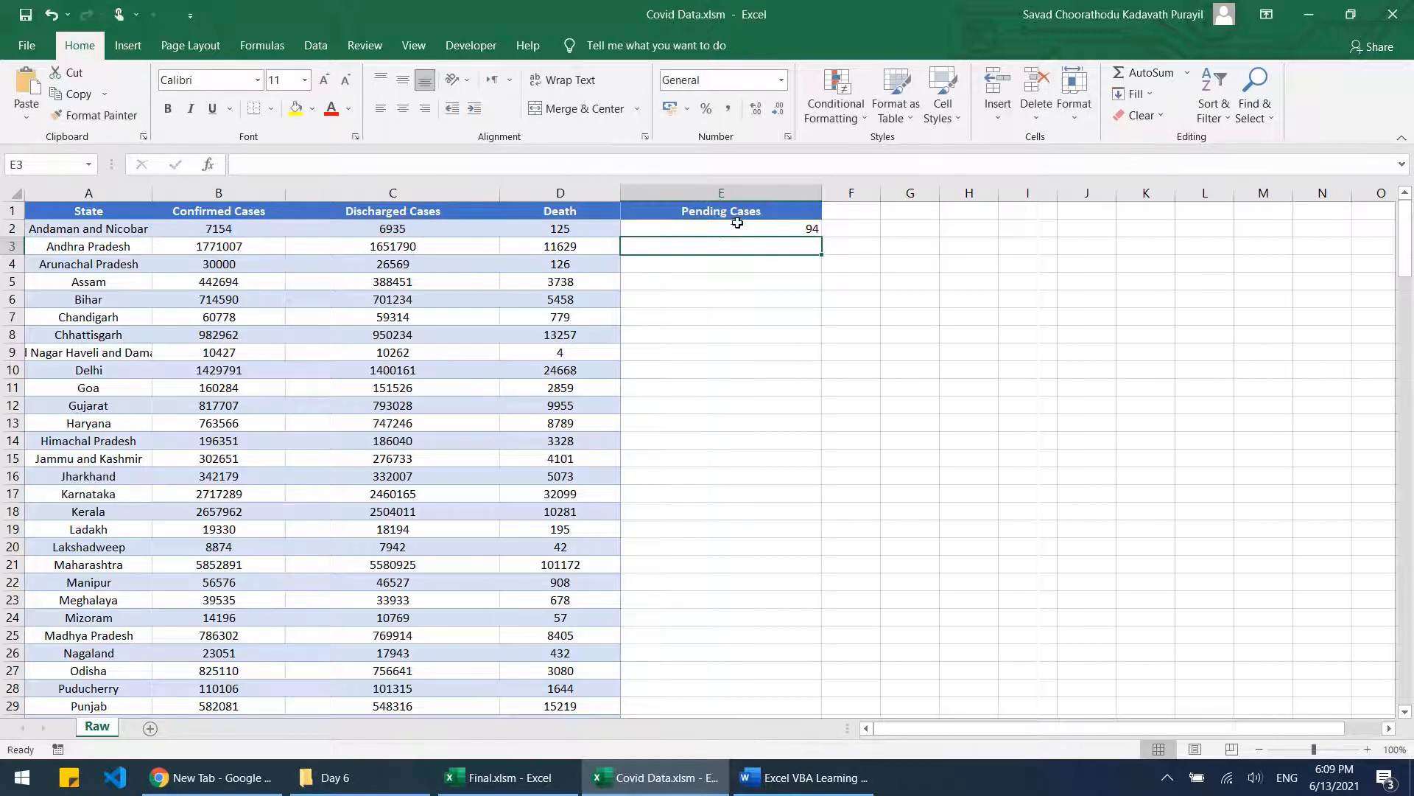
Step: Fill the E2 formula down through all states and centre-align column E
click(738, 224)
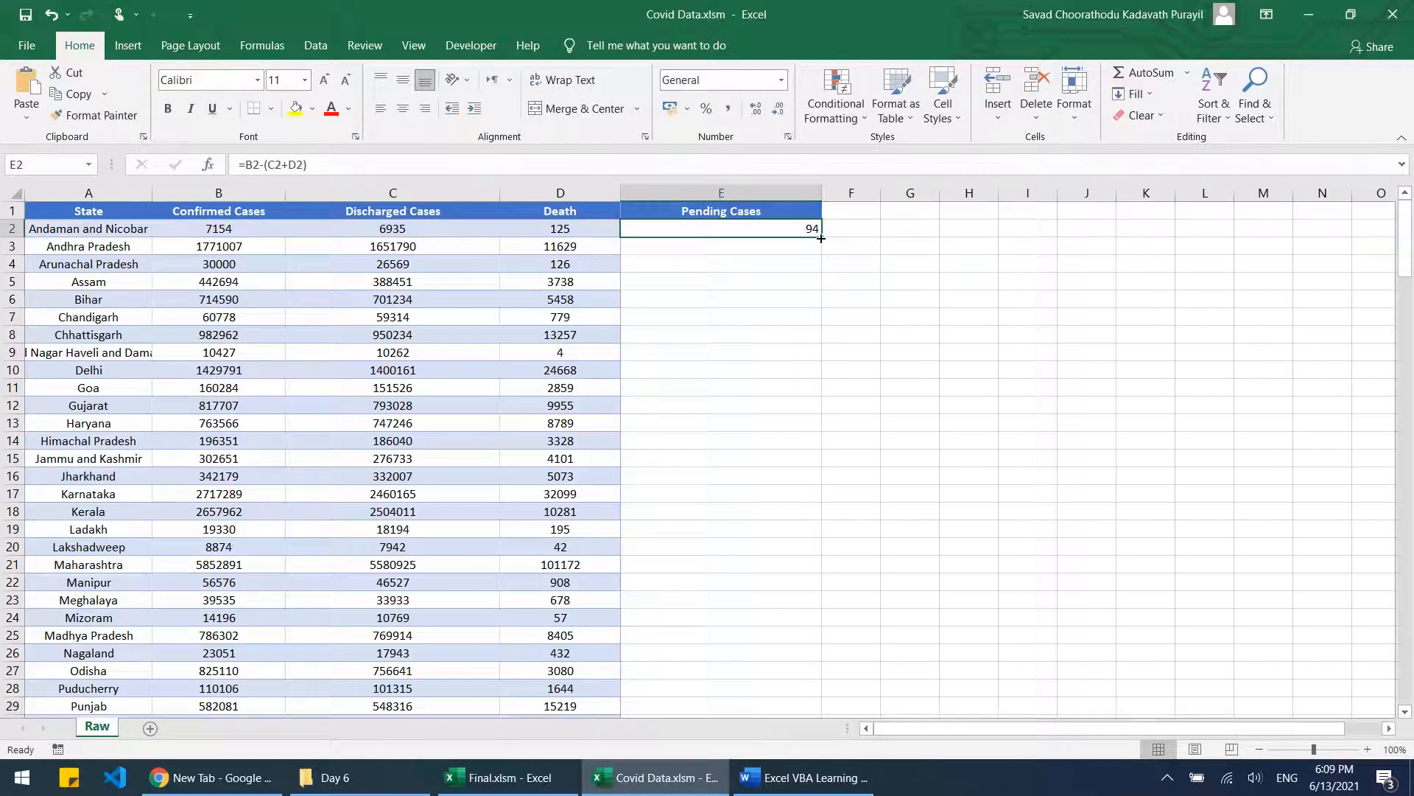
double_click(821, 238)
scroll(806, 316, down, 7)
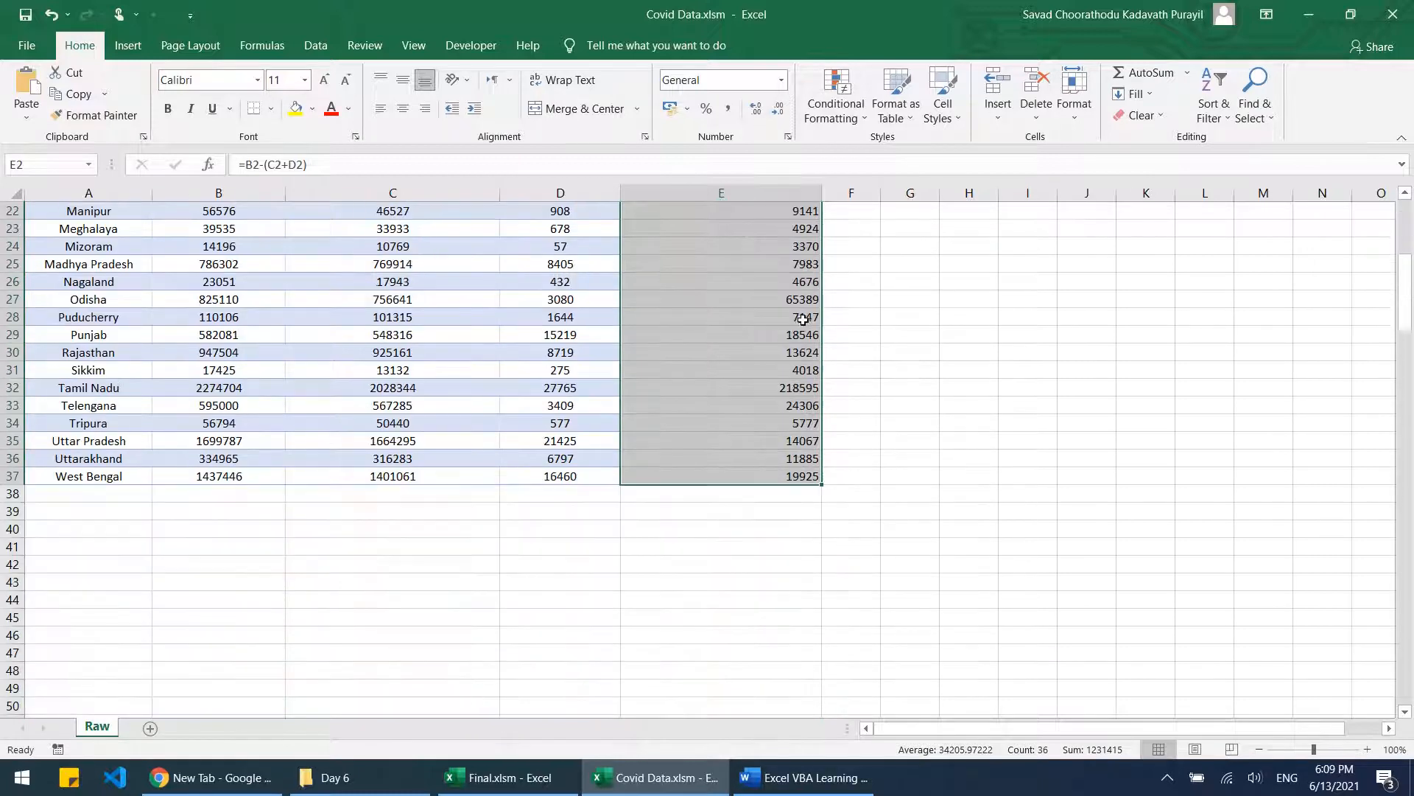
scroll(784, 413, up, 7)
click(772, 194)
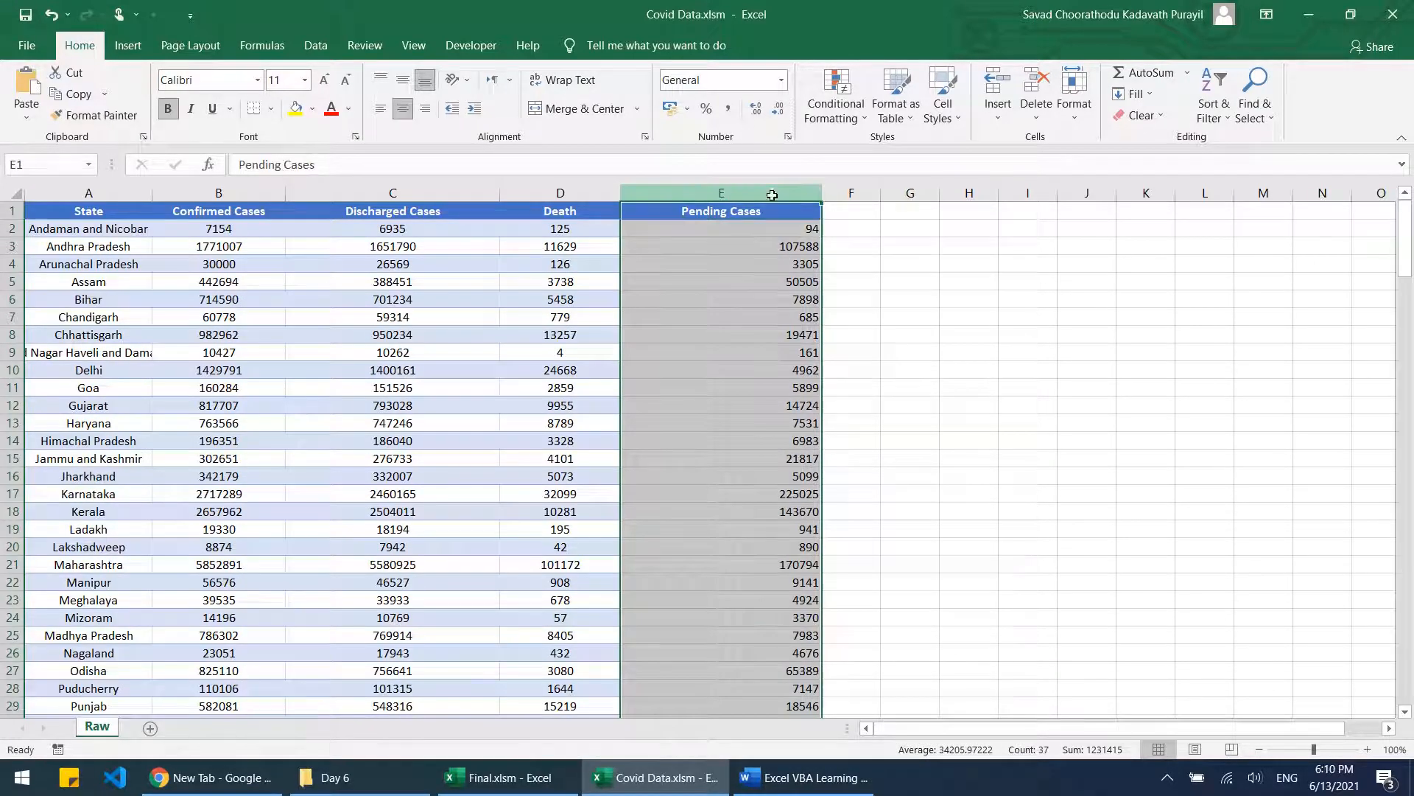
click(408, 113)
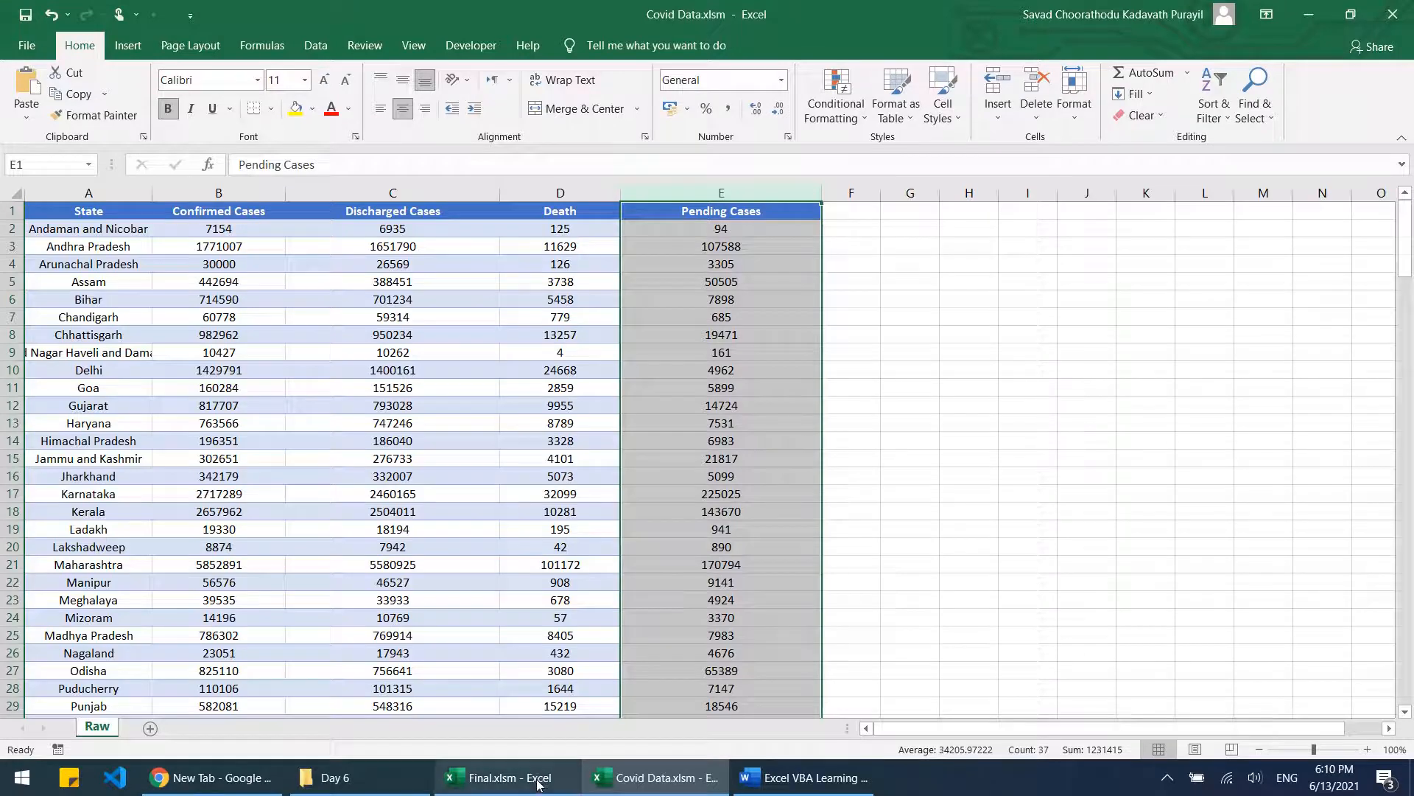
Step: Switch to Final.xlsm, review the column layout of its finished Raw sheet, and return to Covid Data.xlsm
click(501, 778)
click(99, 728)
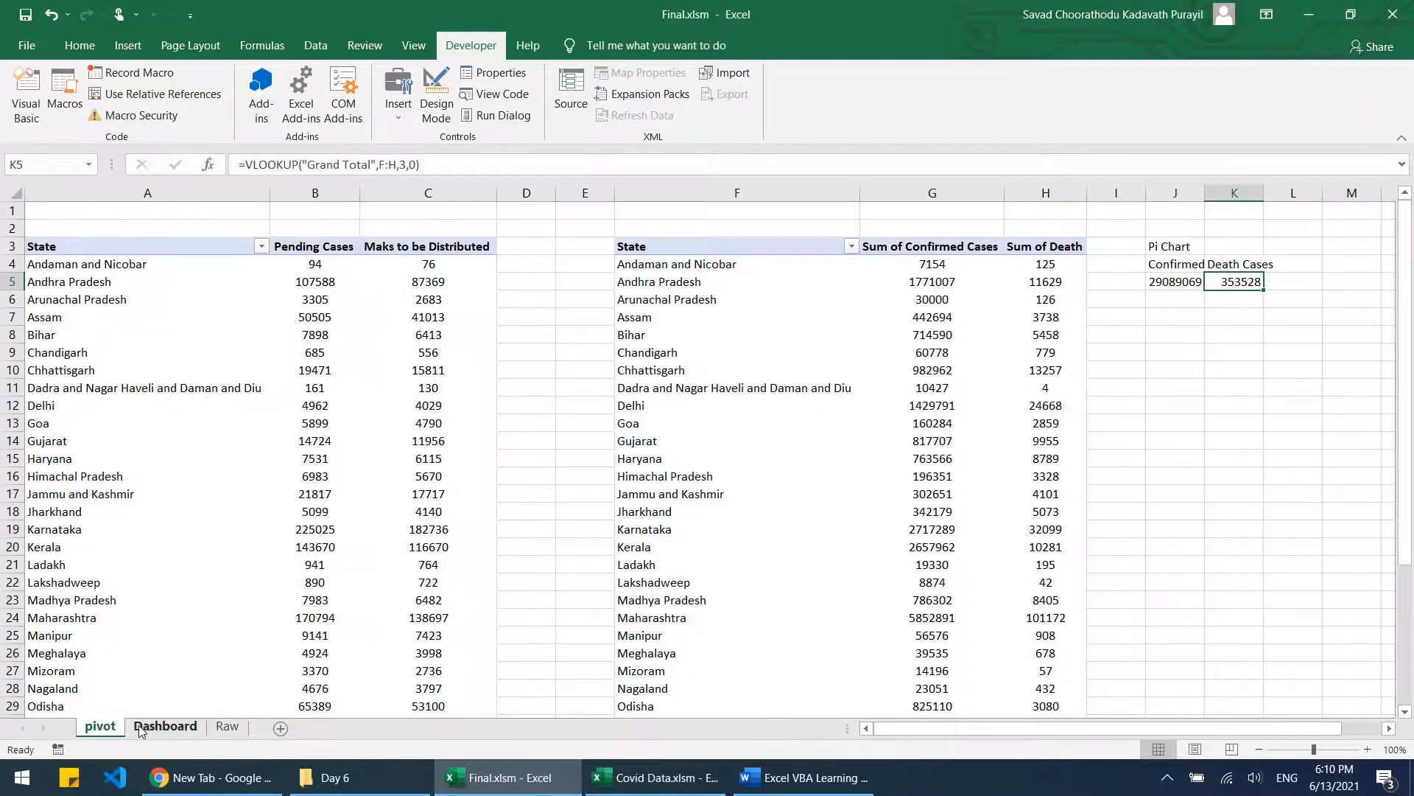
click(221, 728)
scroll(660, 442, up, 5)
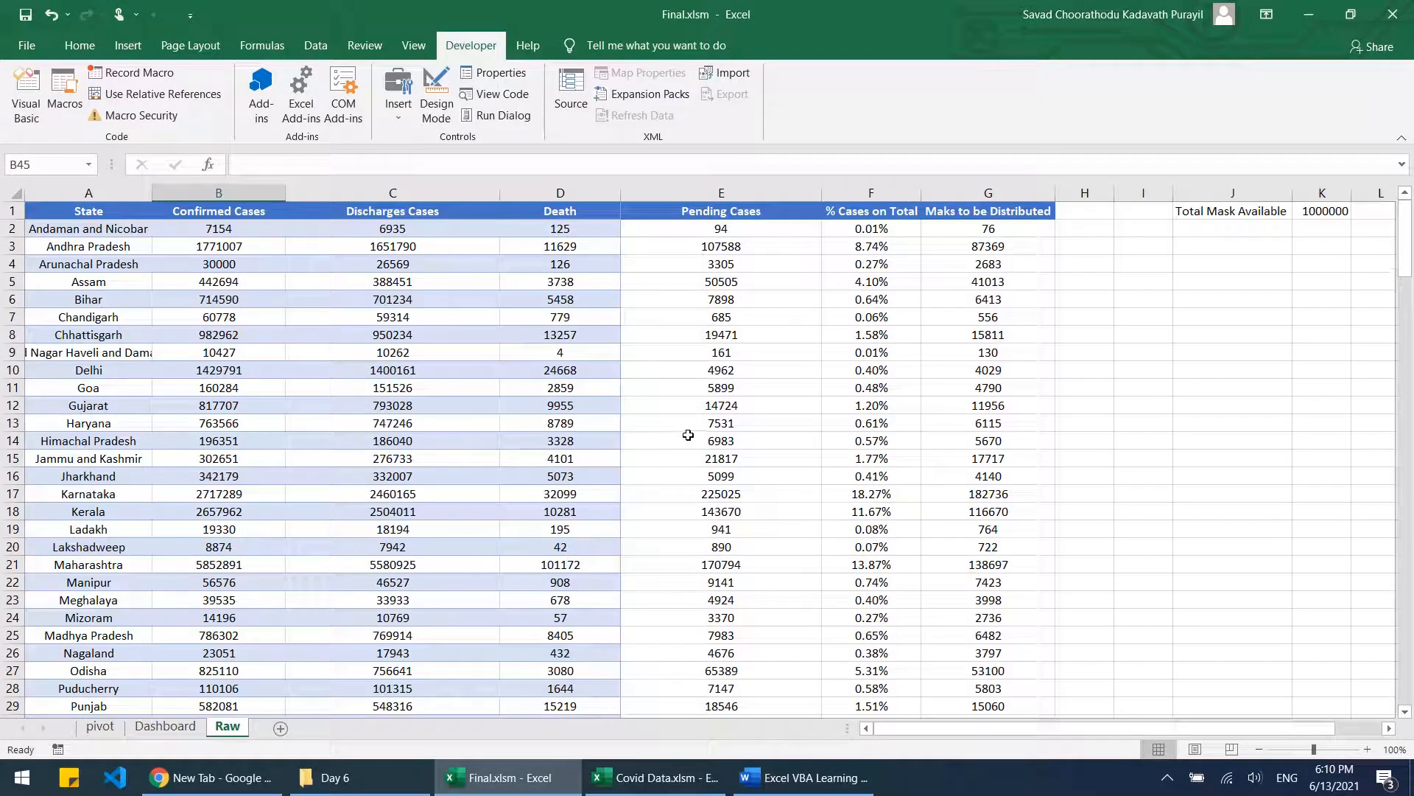
key(alt+Tab)
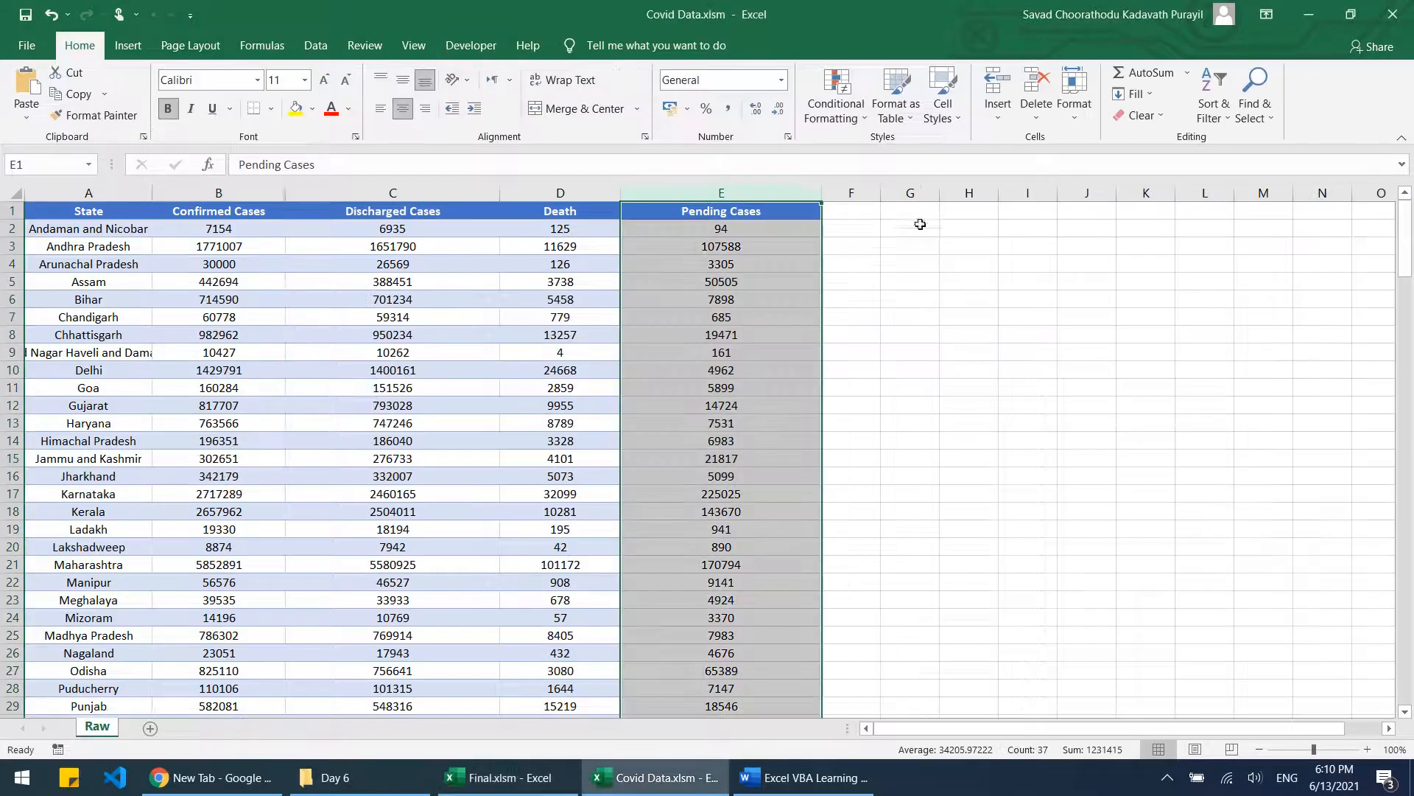
Step: Add the header % Cases on Total in F1 and fit column F to its width
click(862, 217)
text(%)
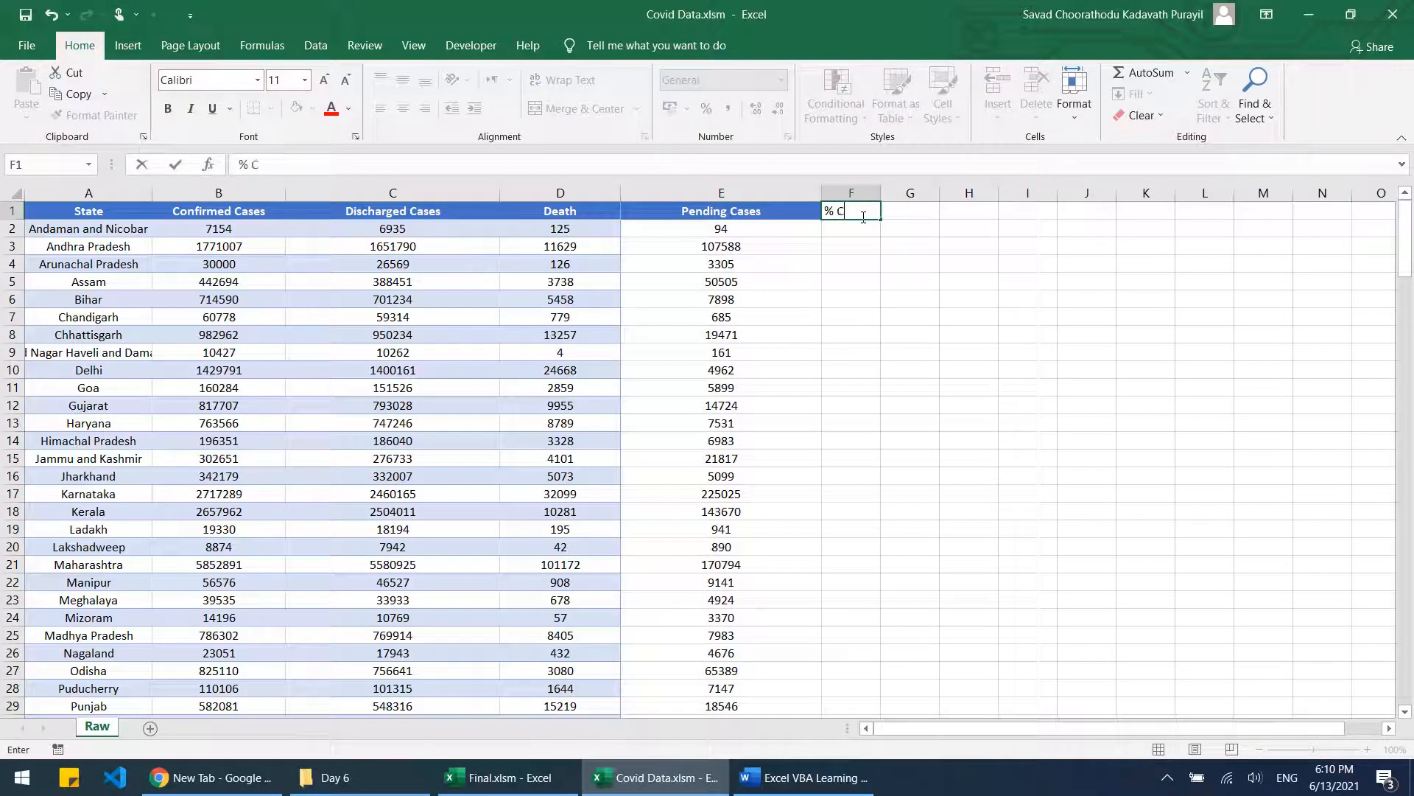
text( Cases on Totl)
key(Return)
double_click(879, 197)
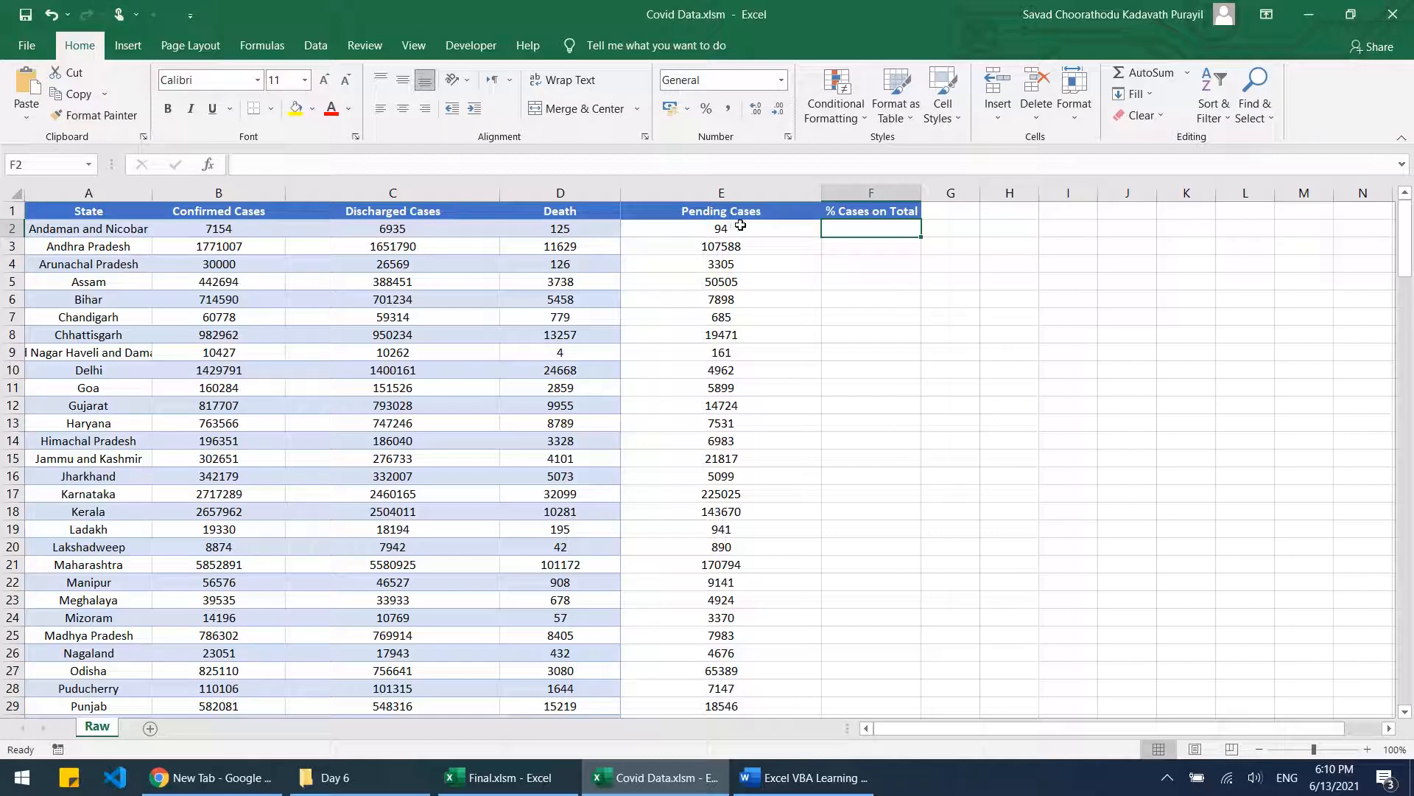
Step: Review the pending cases in E2:E37 and enter the label Total in D38 below the Death column
drag(741, 225, 758, 590)
scroll(769, 469, up, 5)
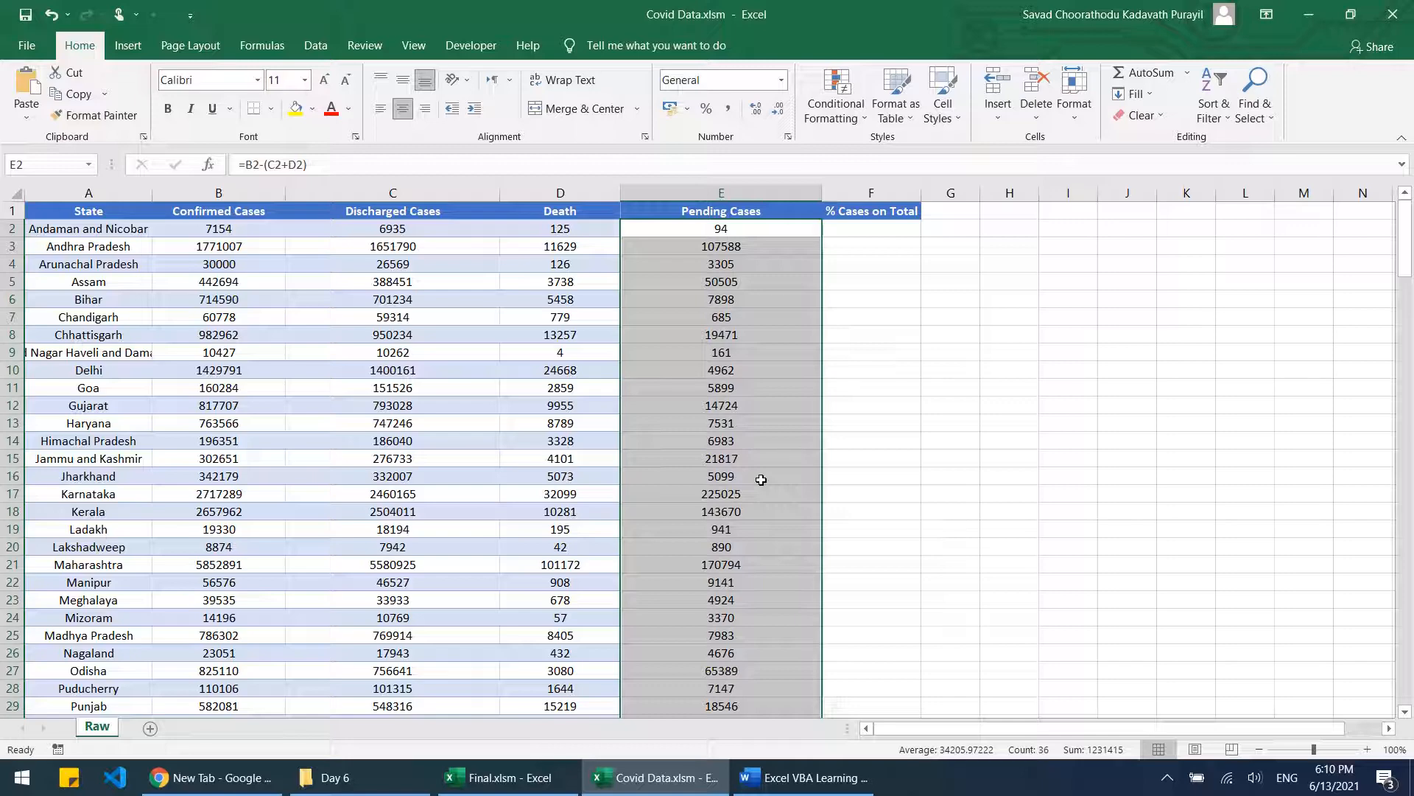
scroll(761, 479, down, 7)
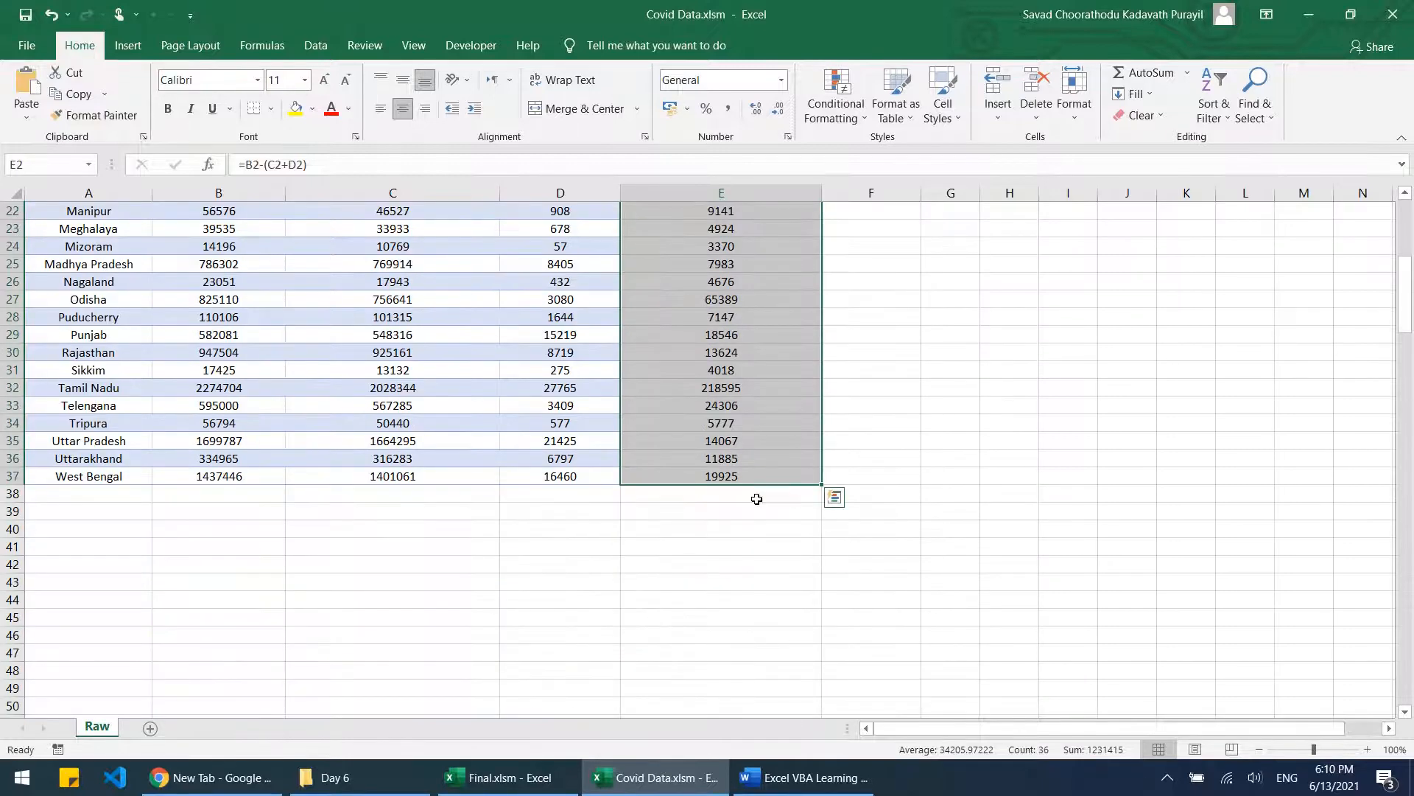
click(757, 493)
click(589, 489)
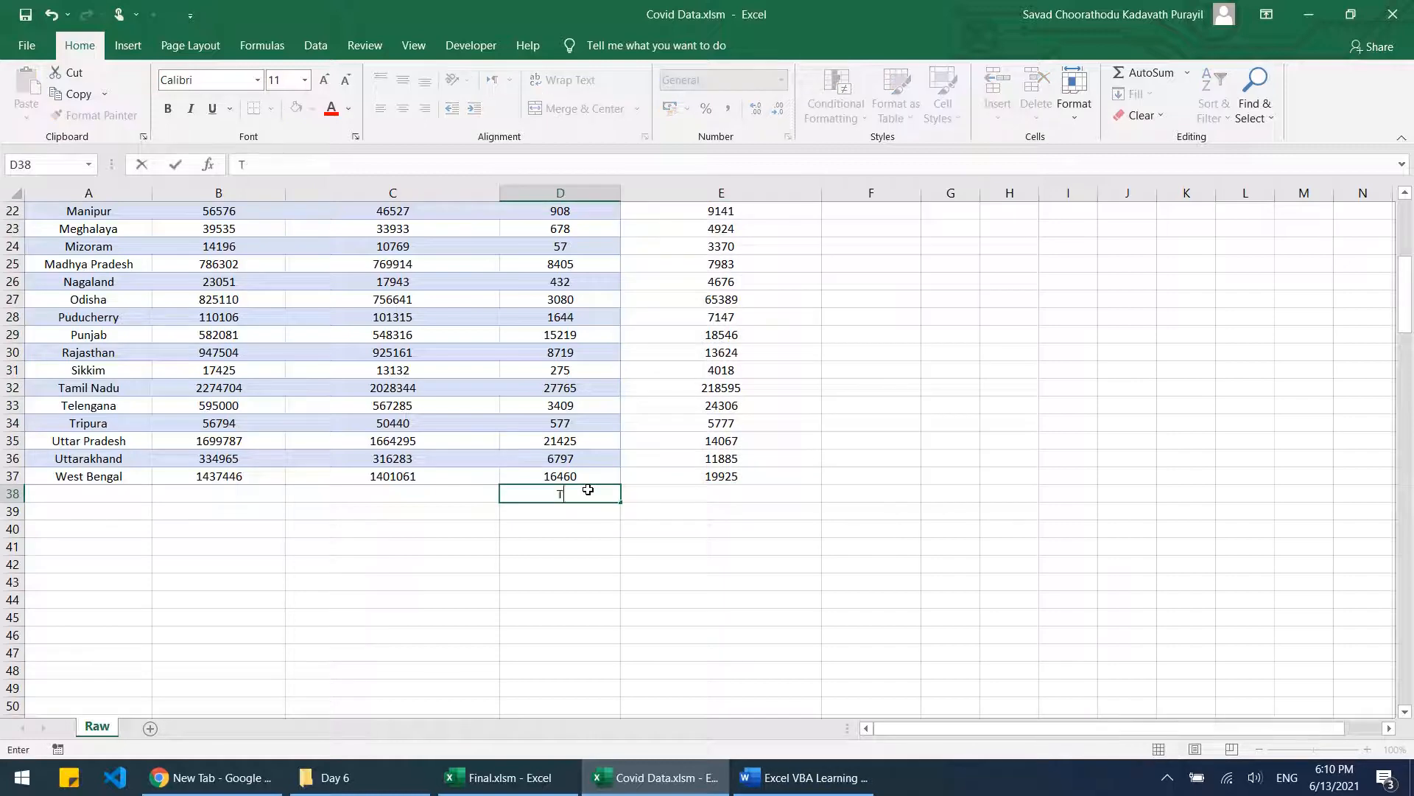
text(Total)
key(Tab)
scroll(589, 492, up, 7)
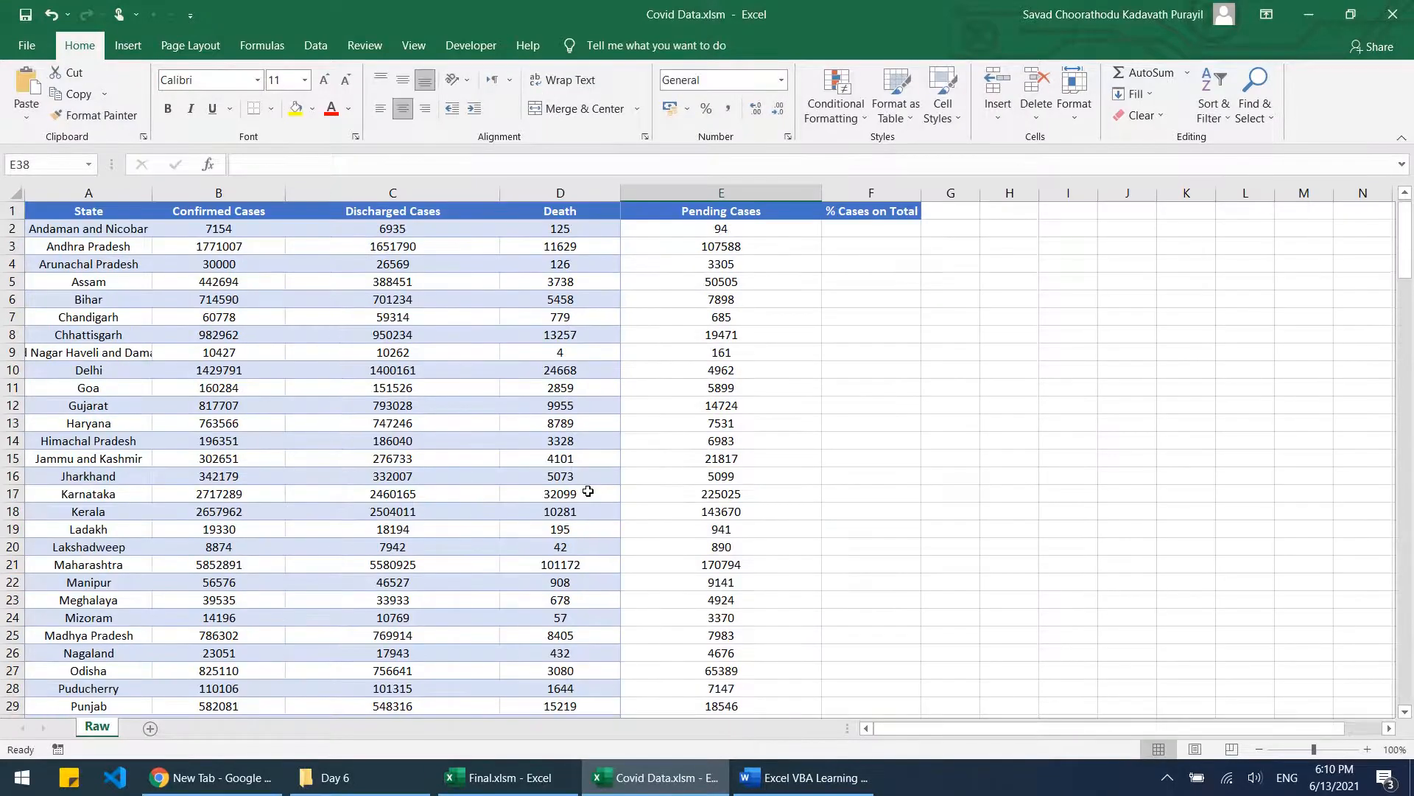
scroll(588, 491, down, 7)
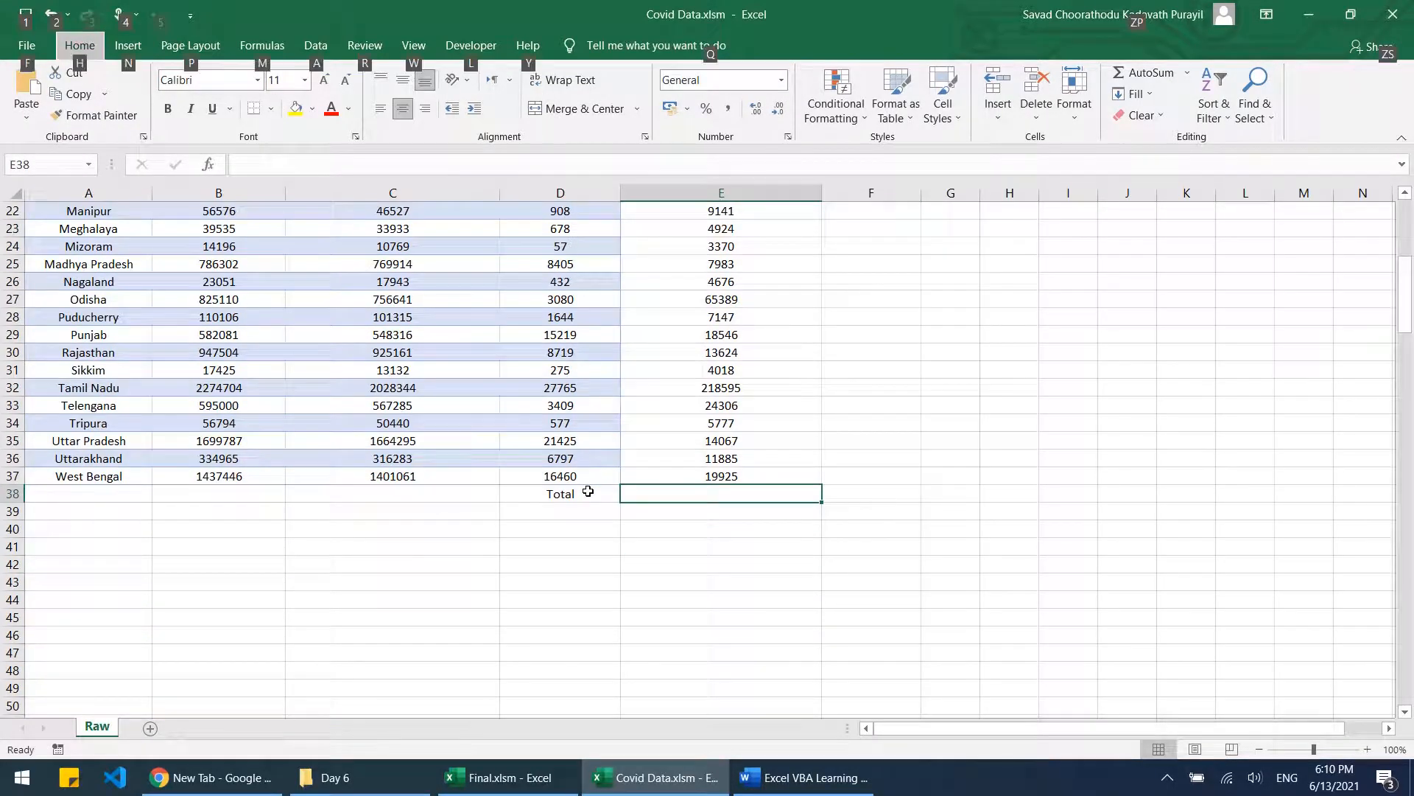
click(588, 492)
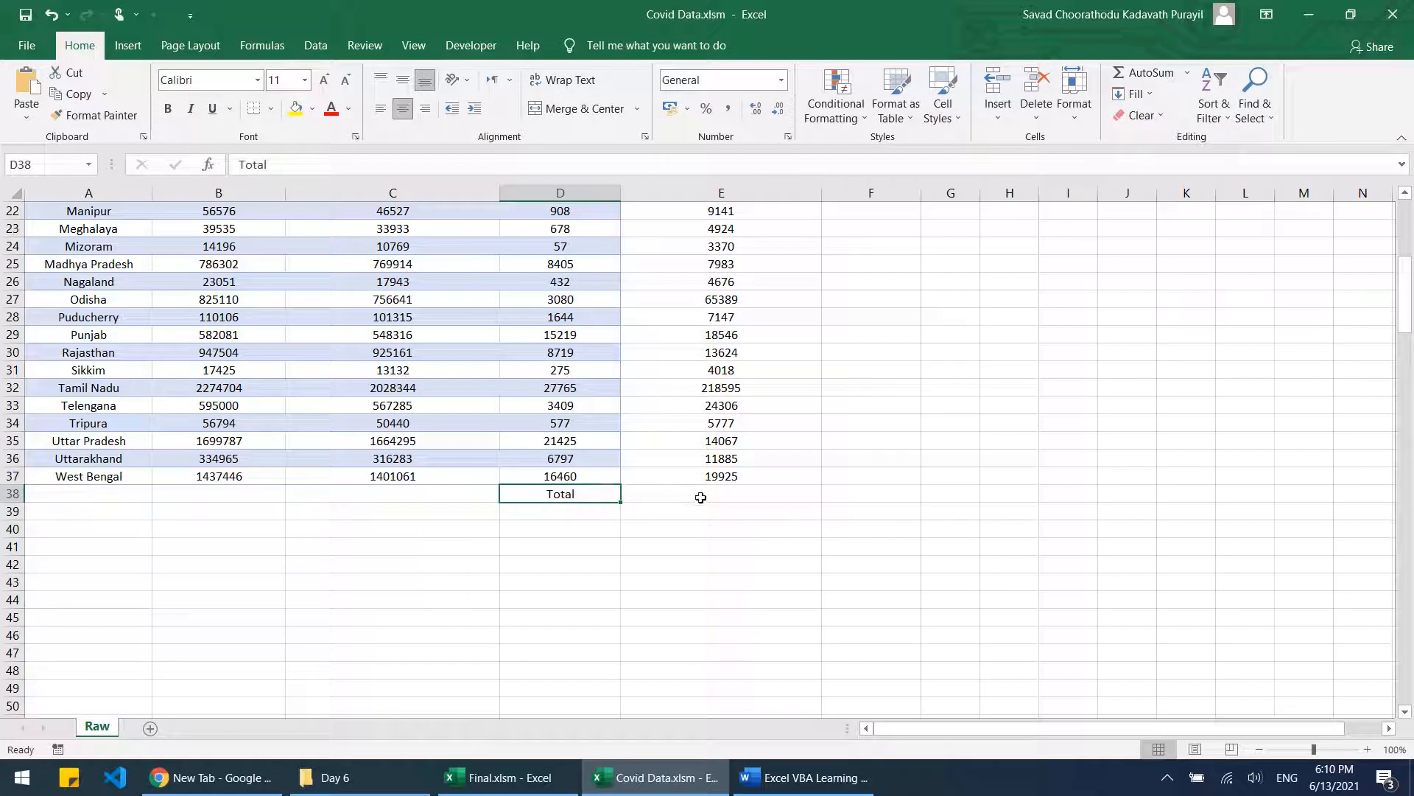
click(701, 498)
text(=)
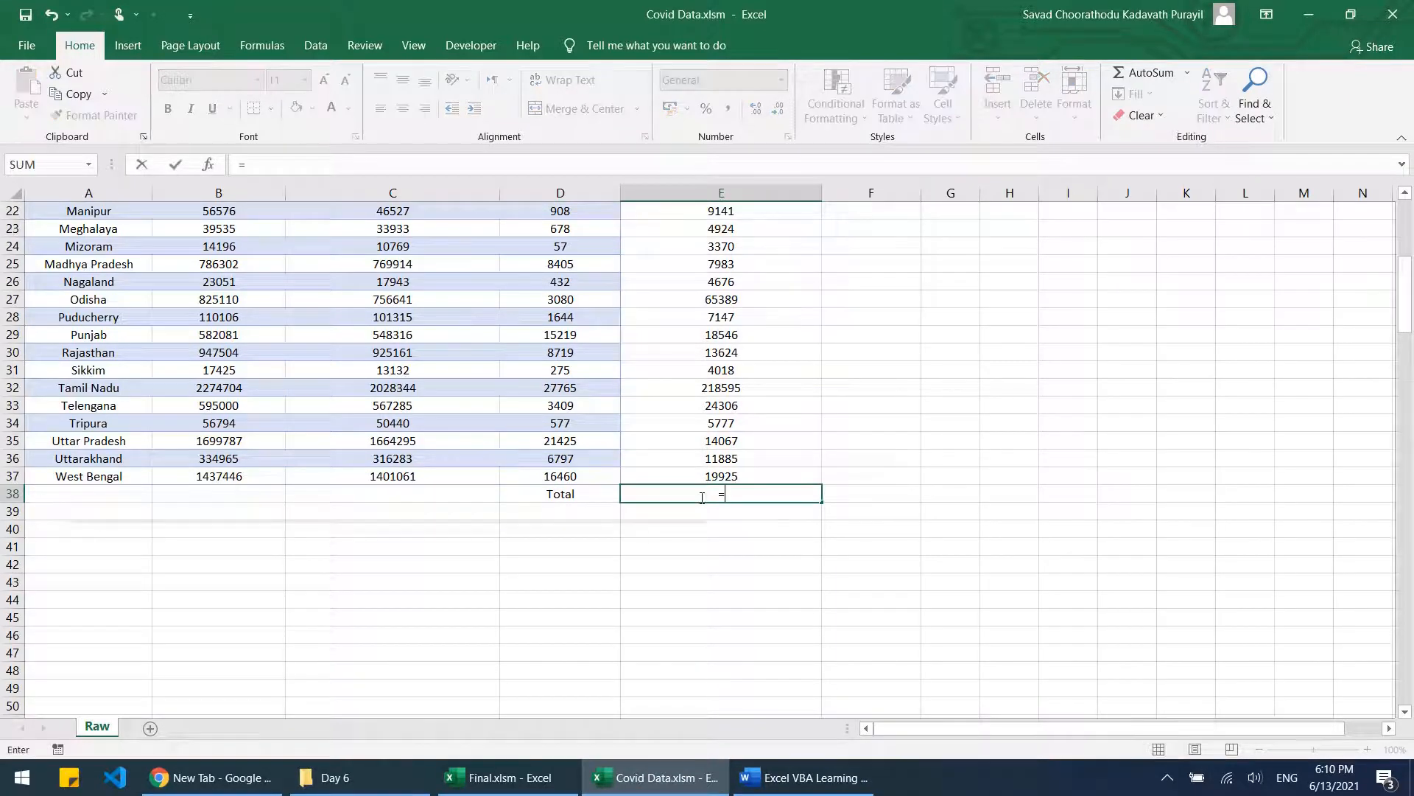
text(sum()
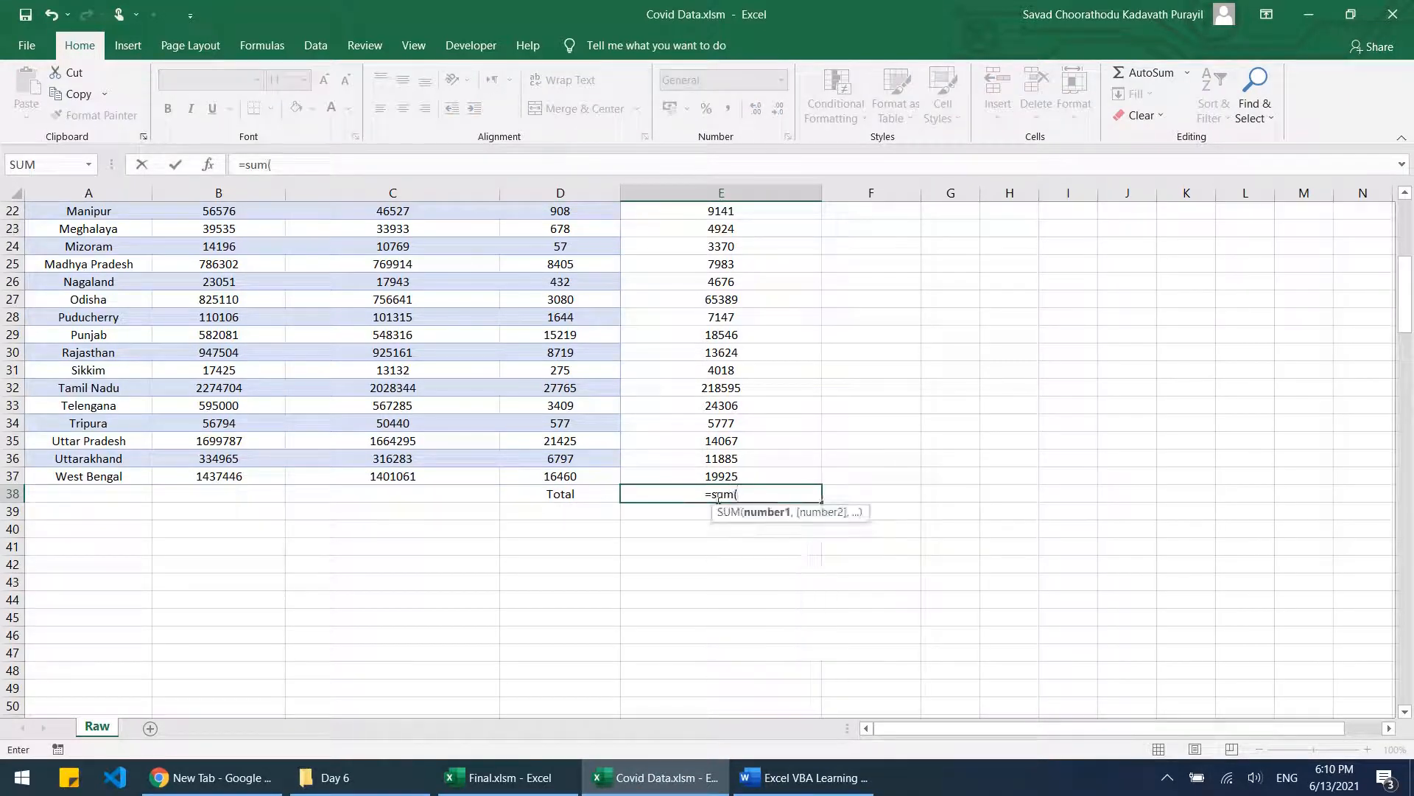
drag(810, 475, 770, 275)
key(Escape)
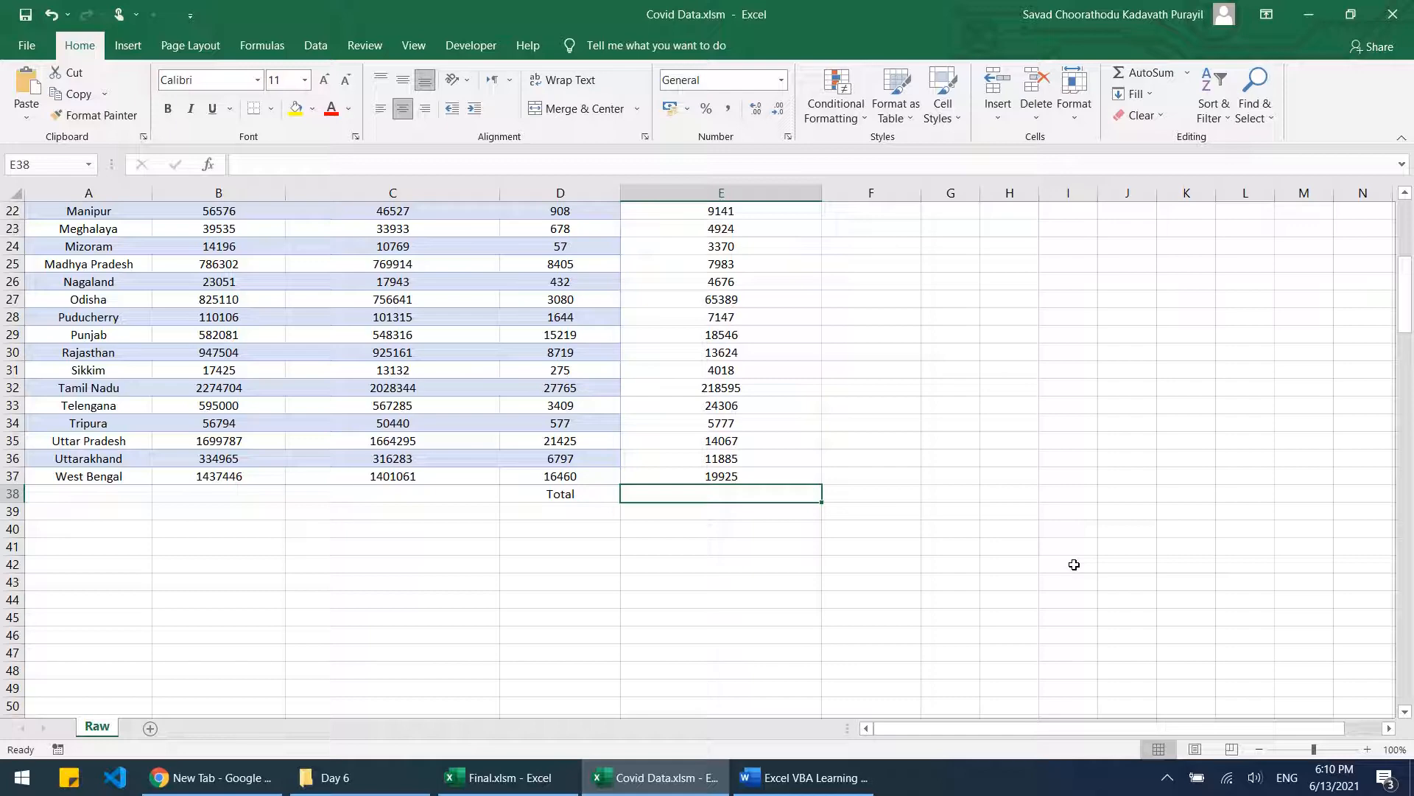
Step: Total the pending cases in E38 with =SUM(E2:E37) and make both E38 and the Total label in D38 bold
key(alt+equal)
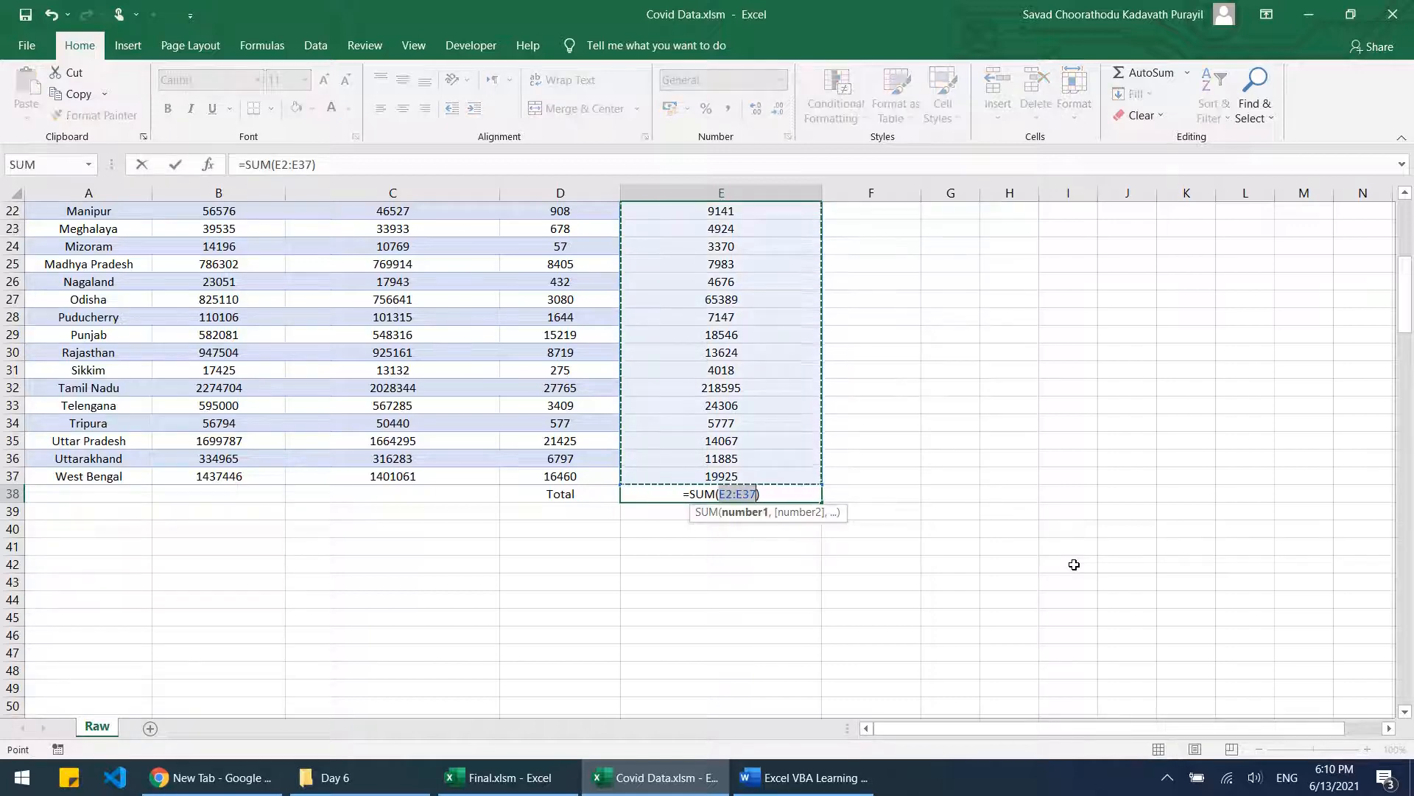
scroll(1077, 565, up, 7)
scroll(1076, 565, down, 5)
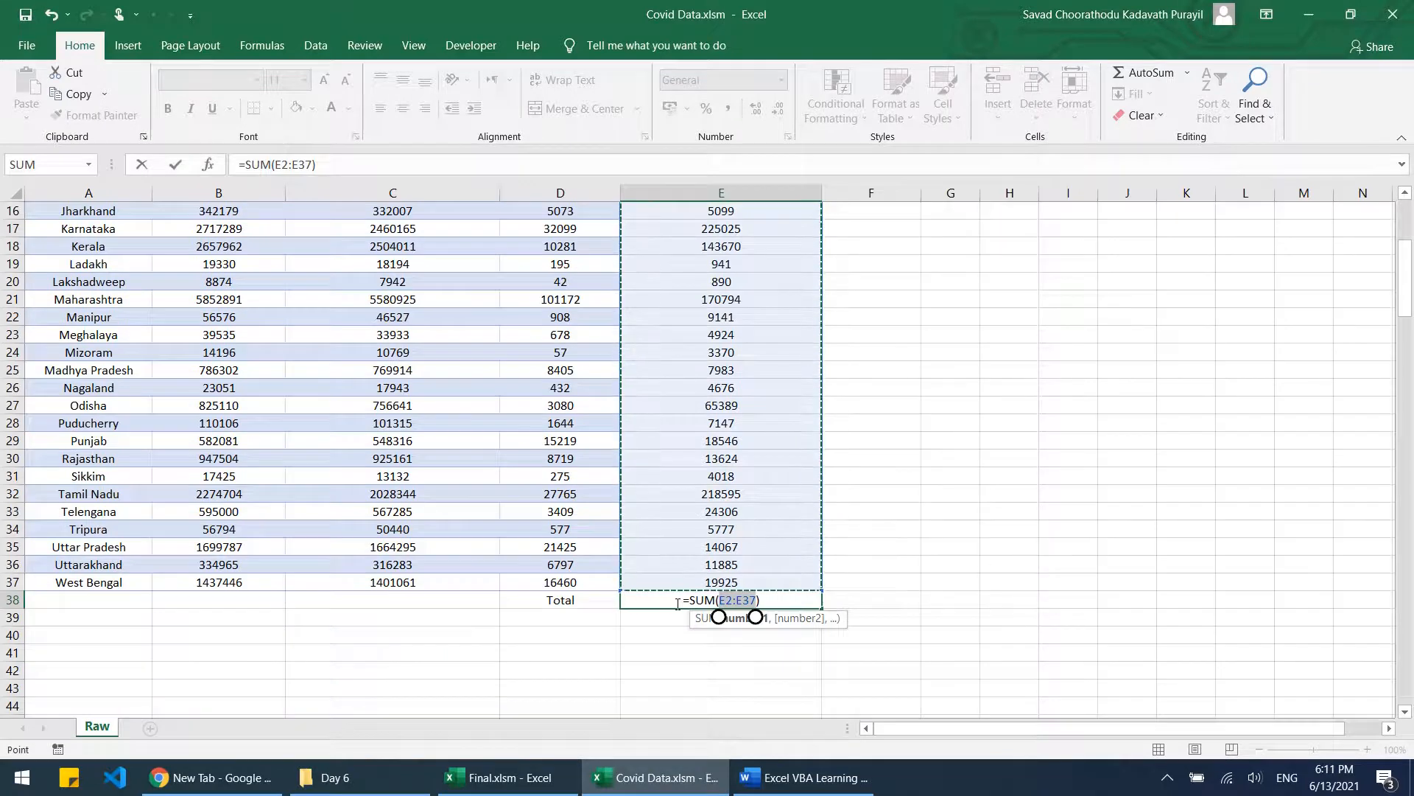
key(Return)
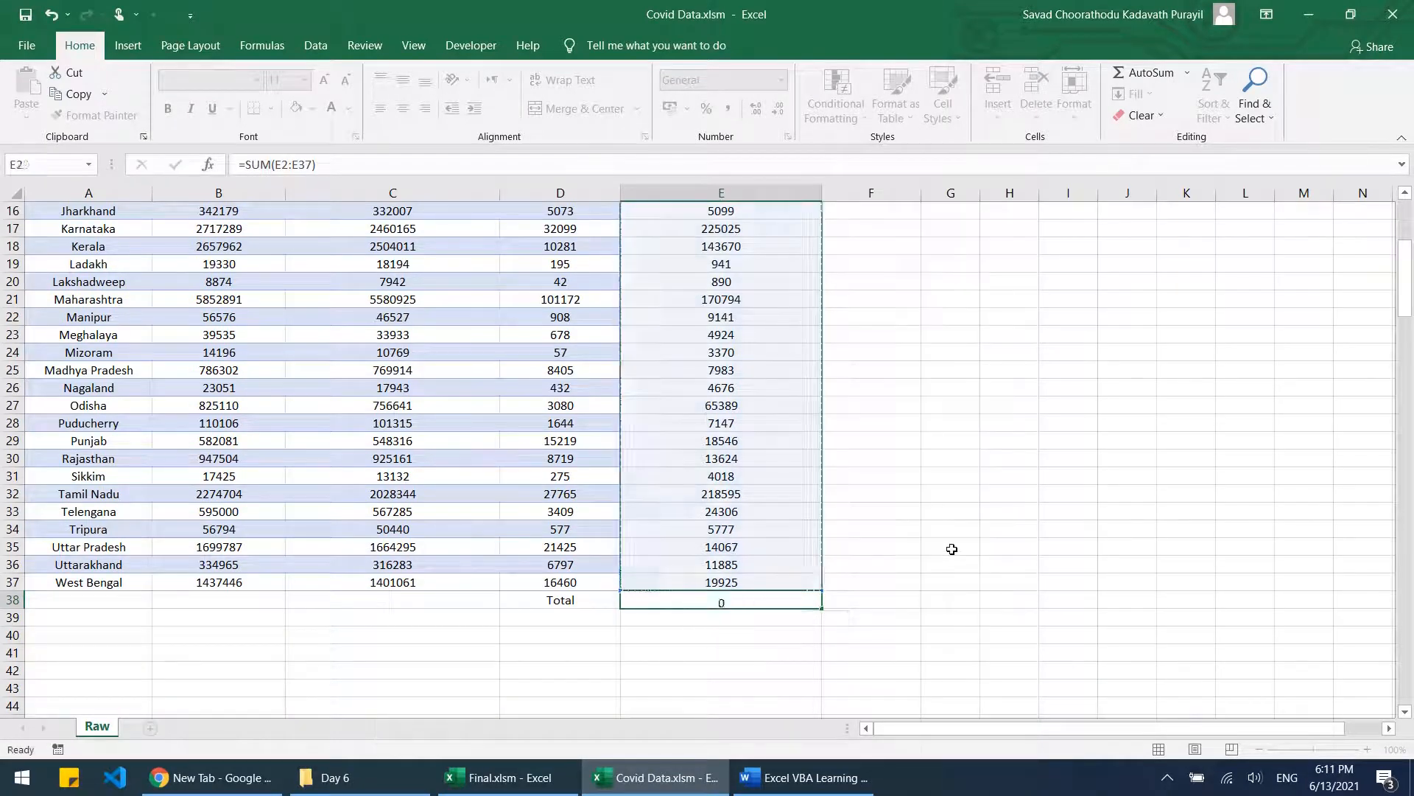
key(Up)
key(ctrl+b)
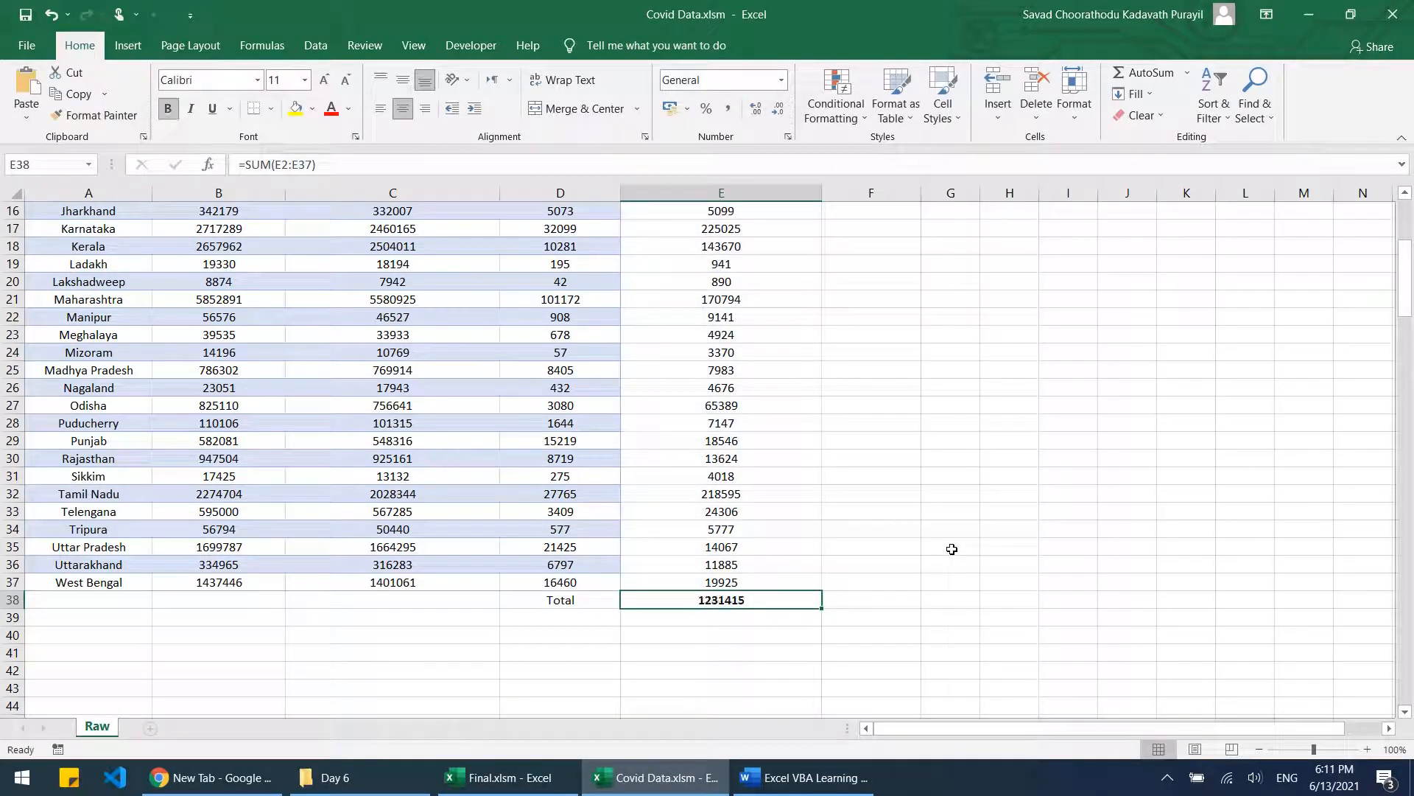
click(594, 602)
key(ctrl+b)
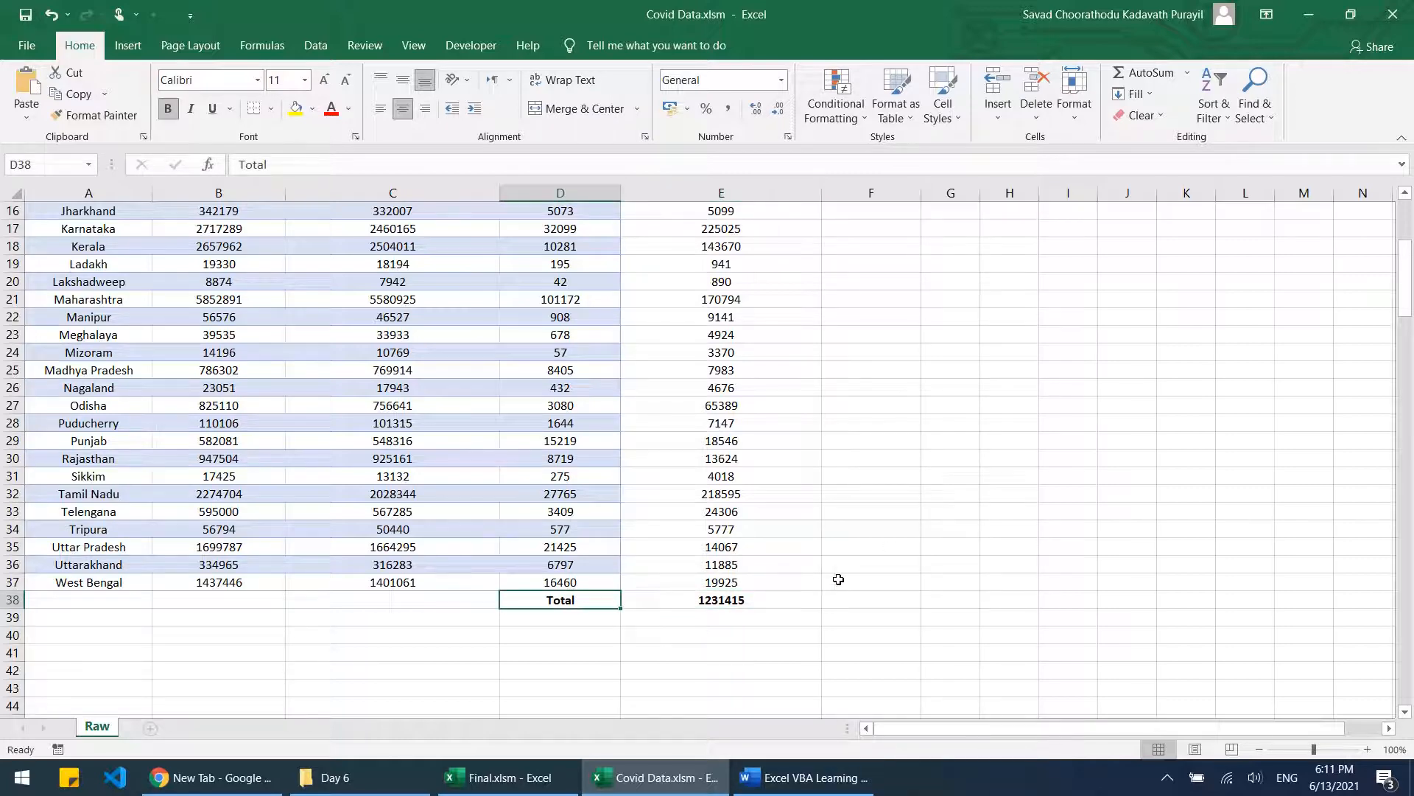
Step: Enter the formula =E2/E38 in F2 to divide the first state's pending cases by the total
scroll(839, 578, up, 5)
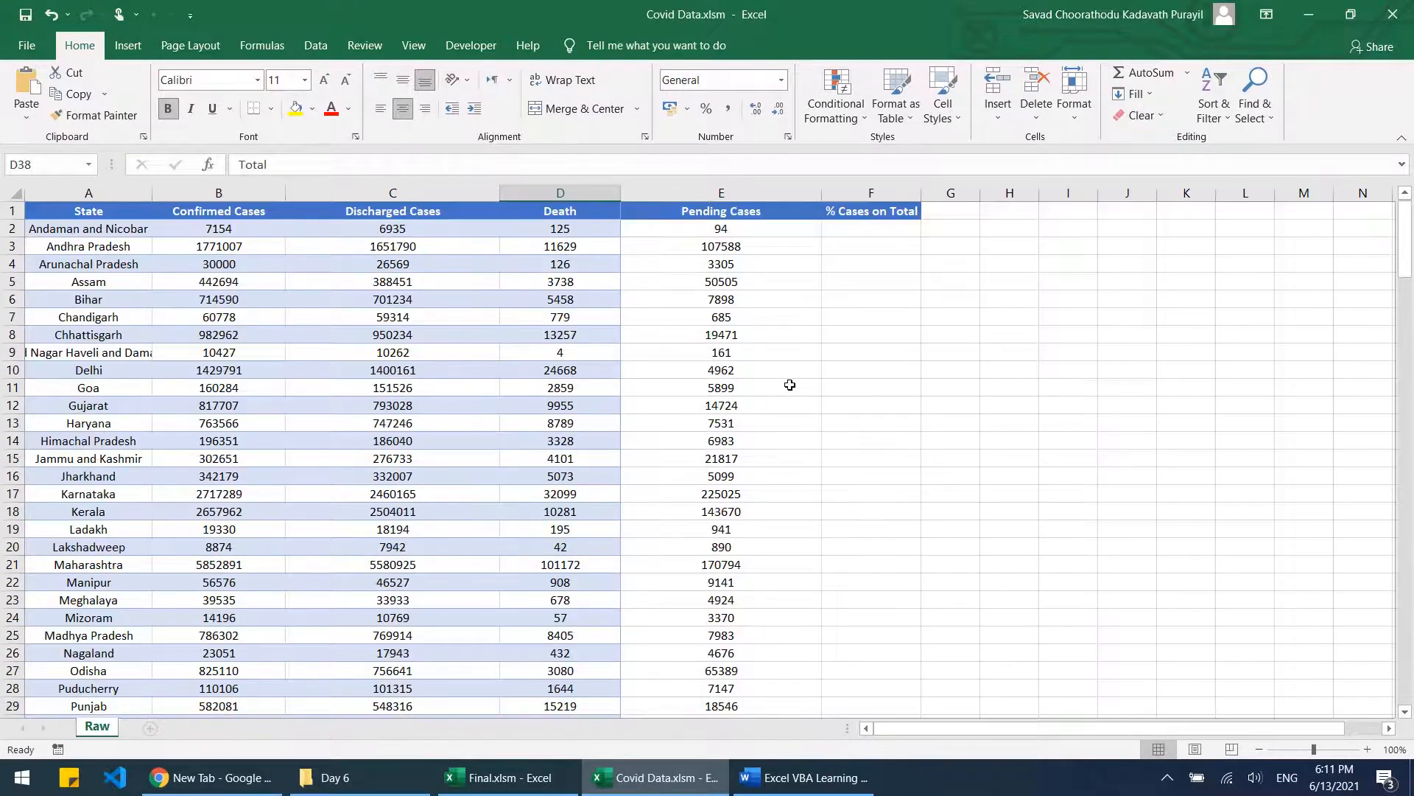
click(746, 231)
scroll(767, 278, down, 5)
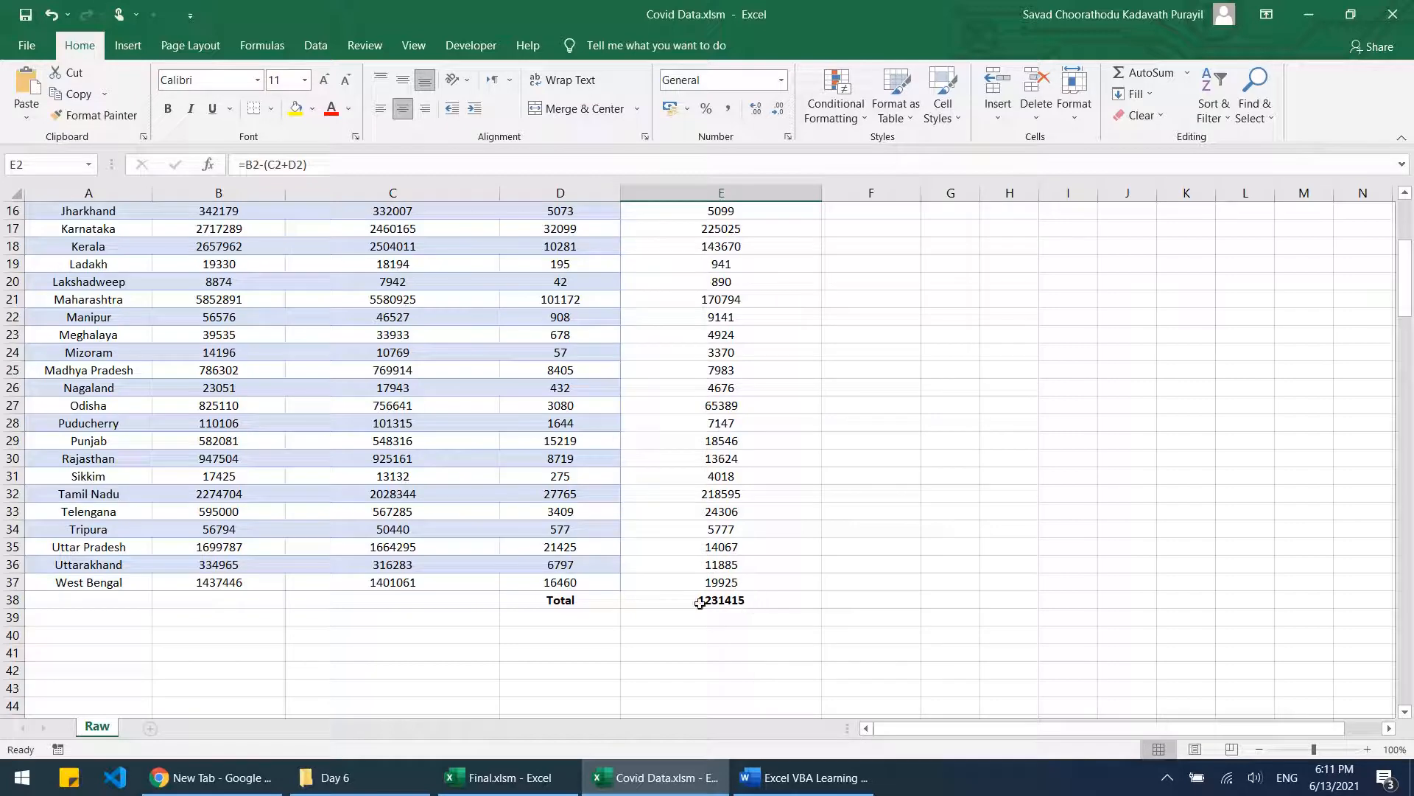
scroll(739, 603, up, 5)
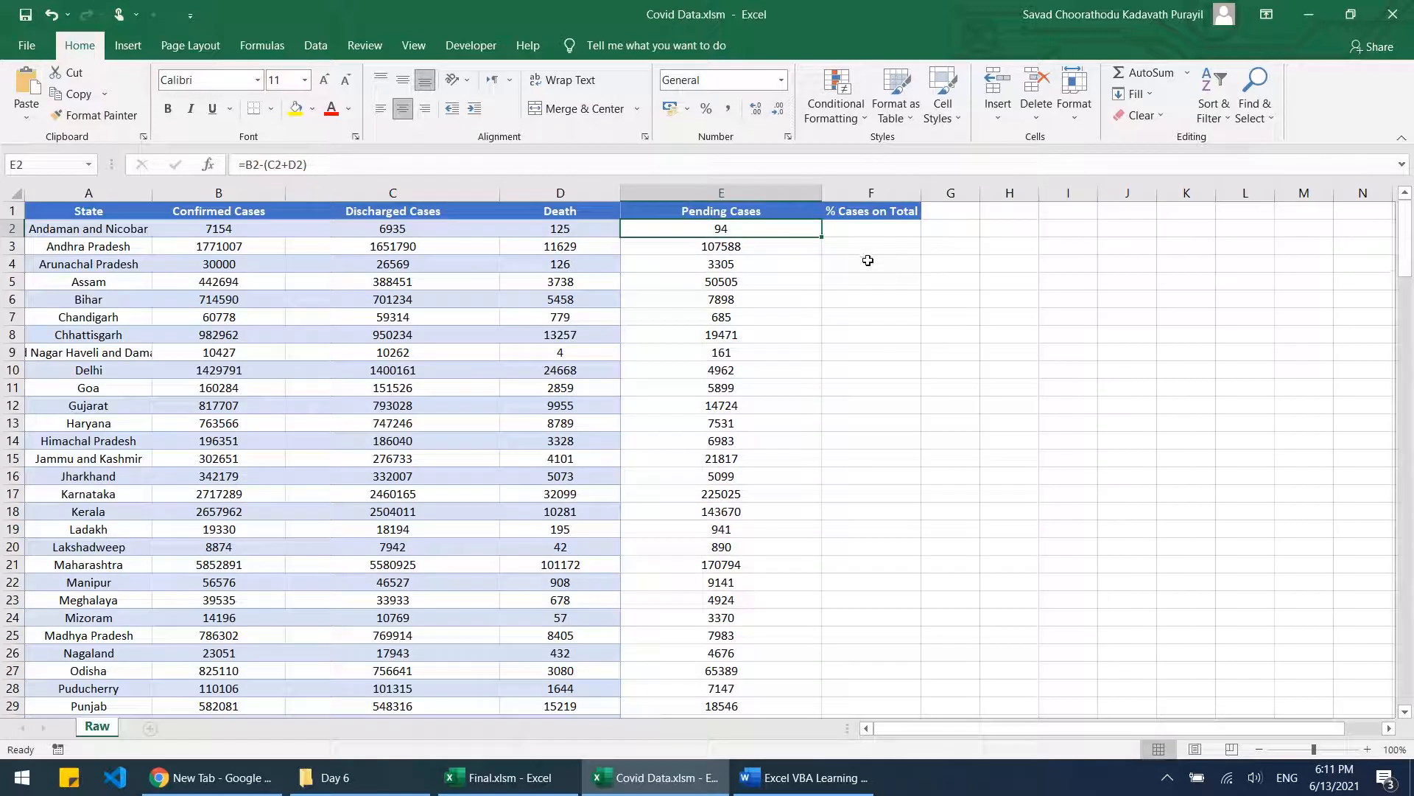
click(872, 226)
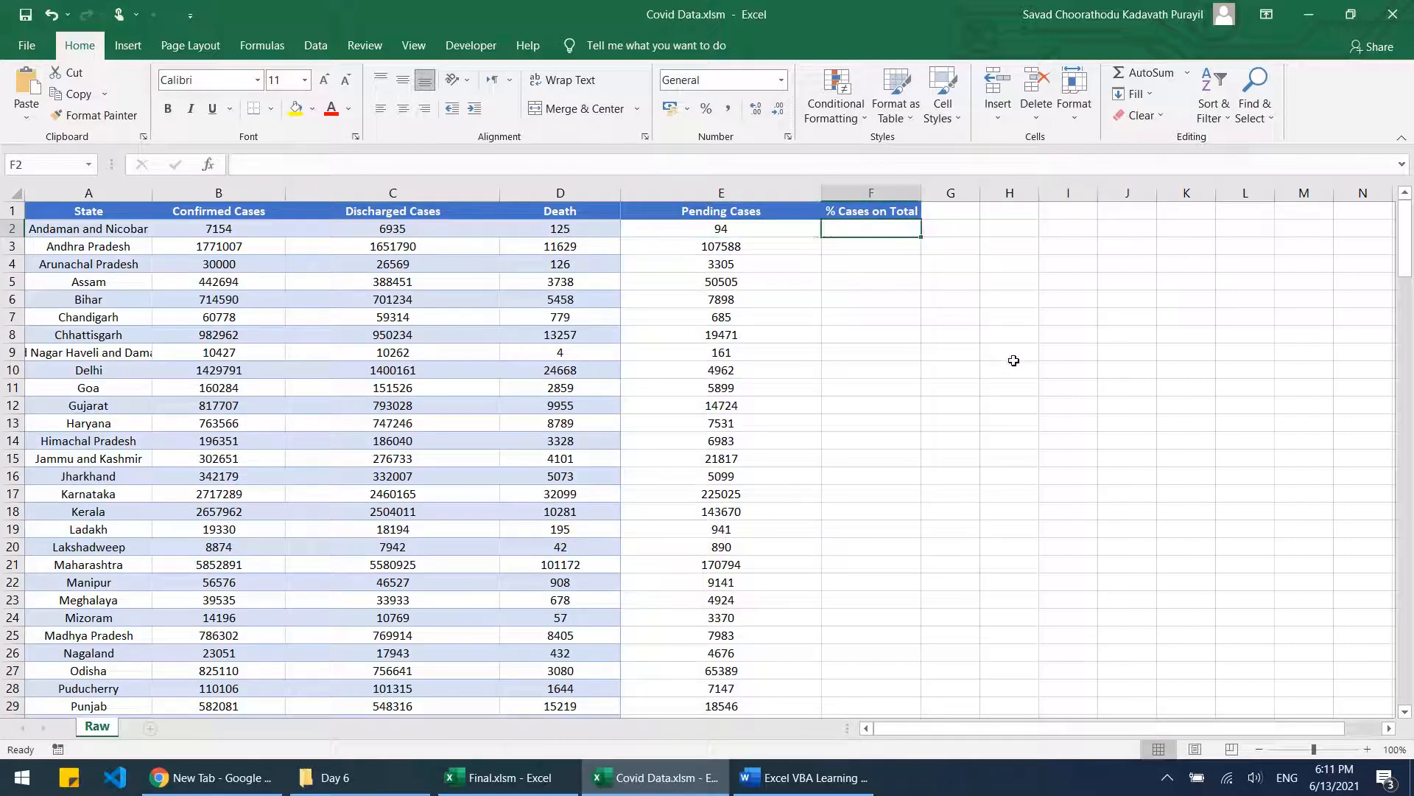
text(=)
key(Left)
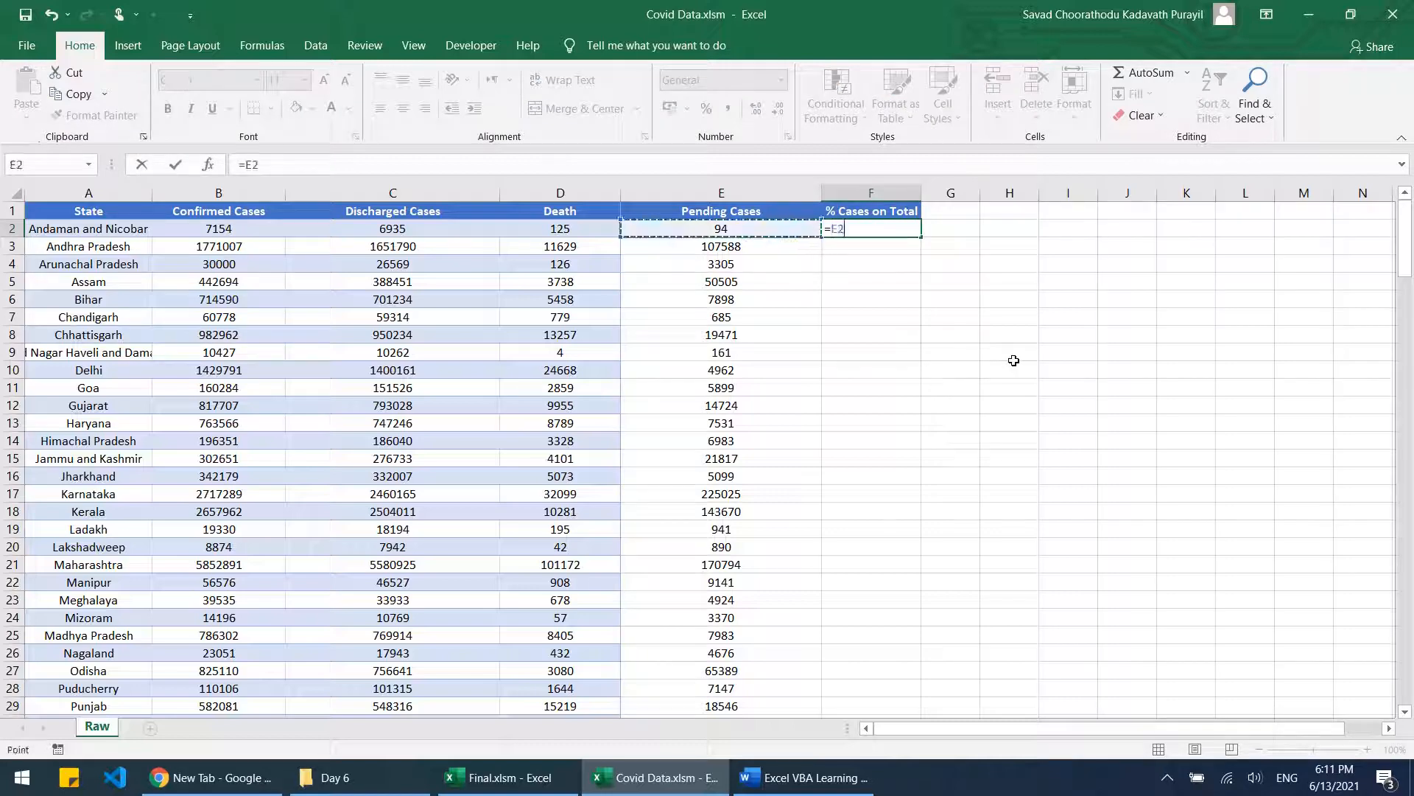
text(/)
scroll(1011, 361, down, 3)
scroll(1010, 361, down, 3)
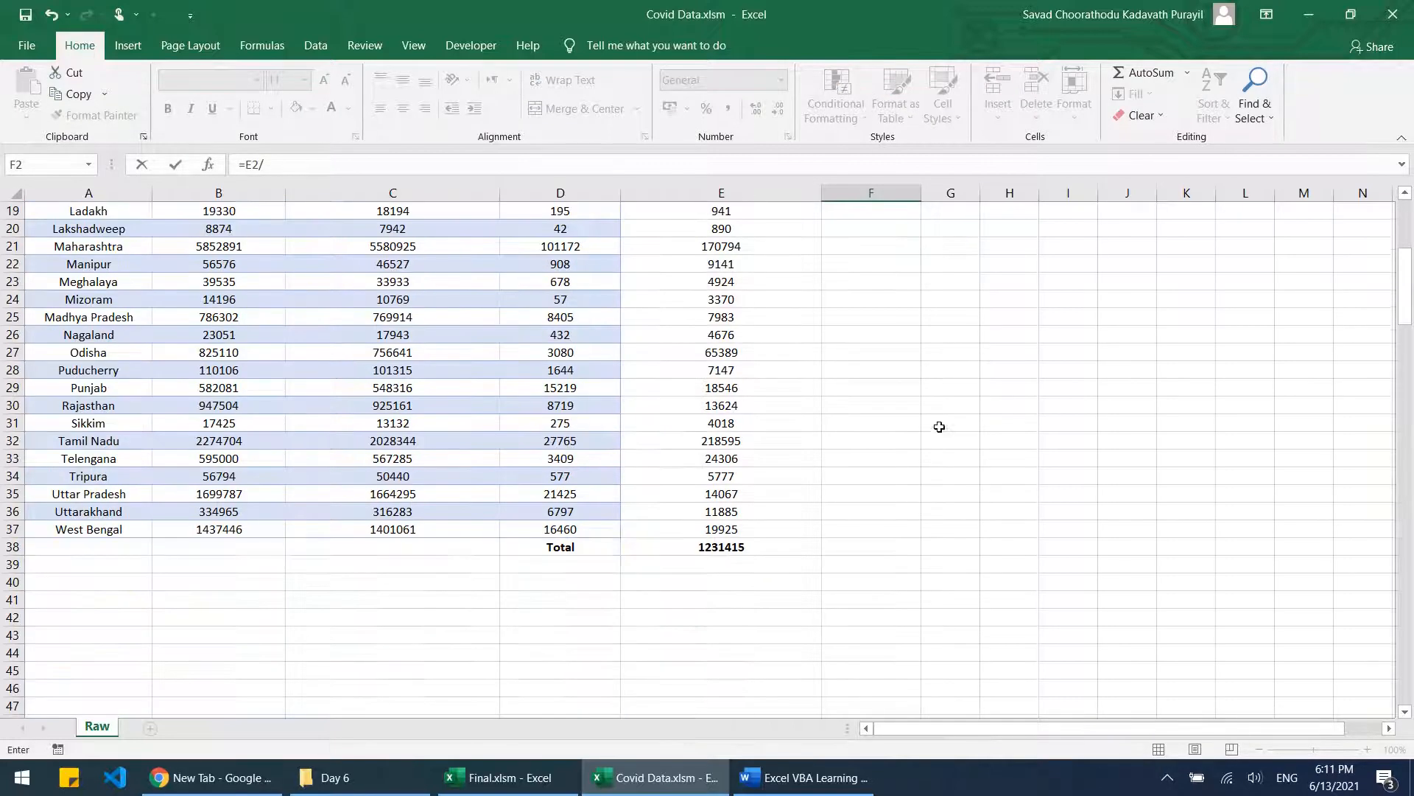
click(737, 549)
key(ctrl+Return)
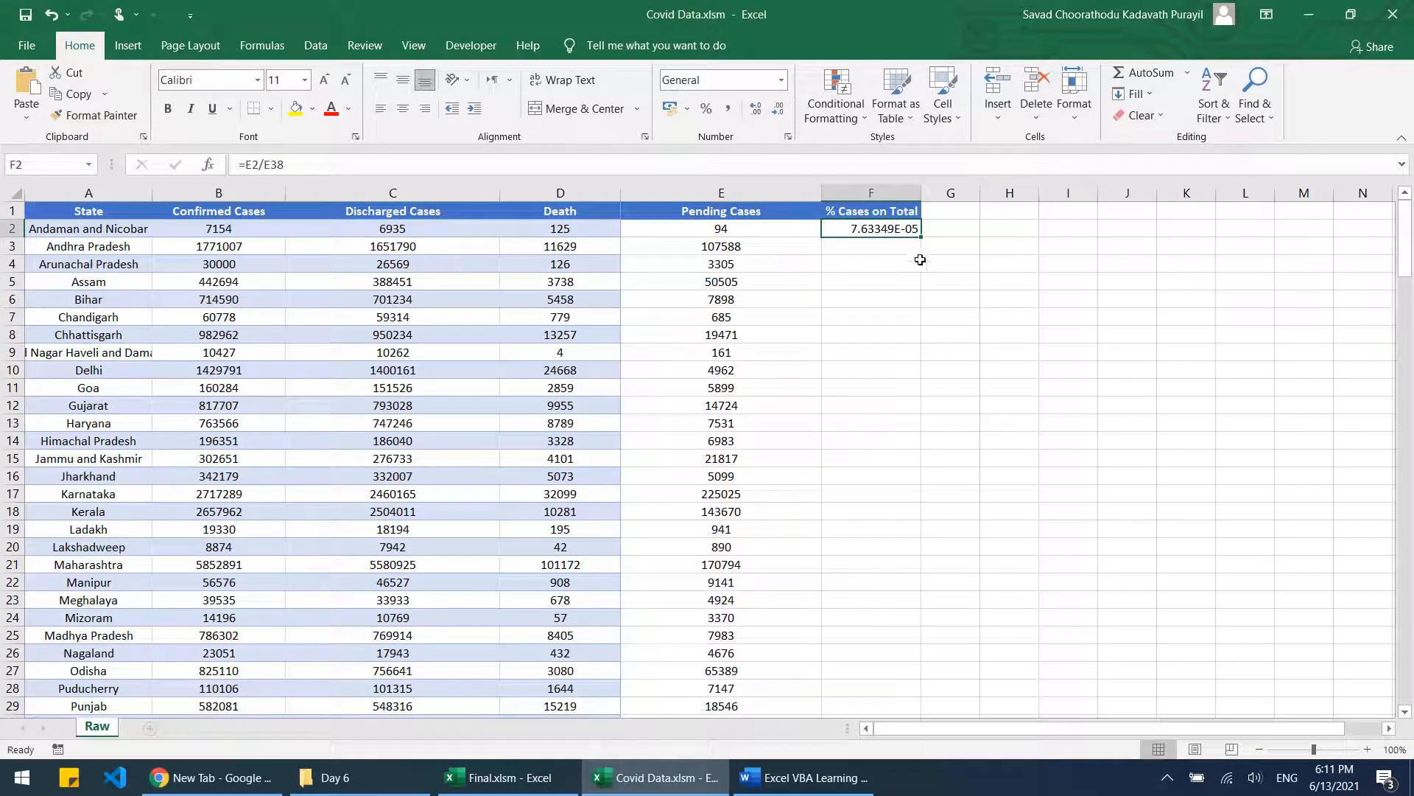
Step: Format F2 as Percentage with 2 decimal places
click(1080, 123)
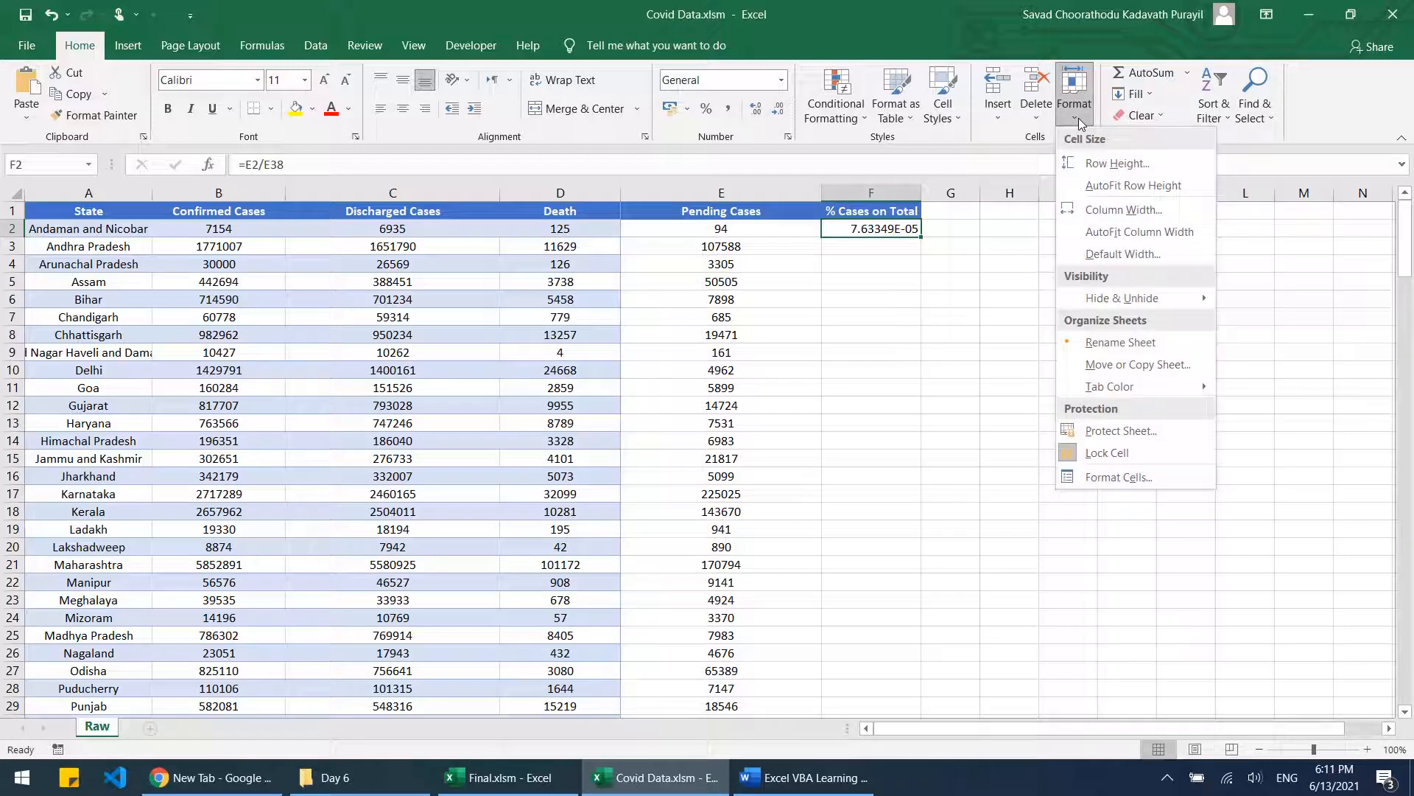
click(1123, 477)
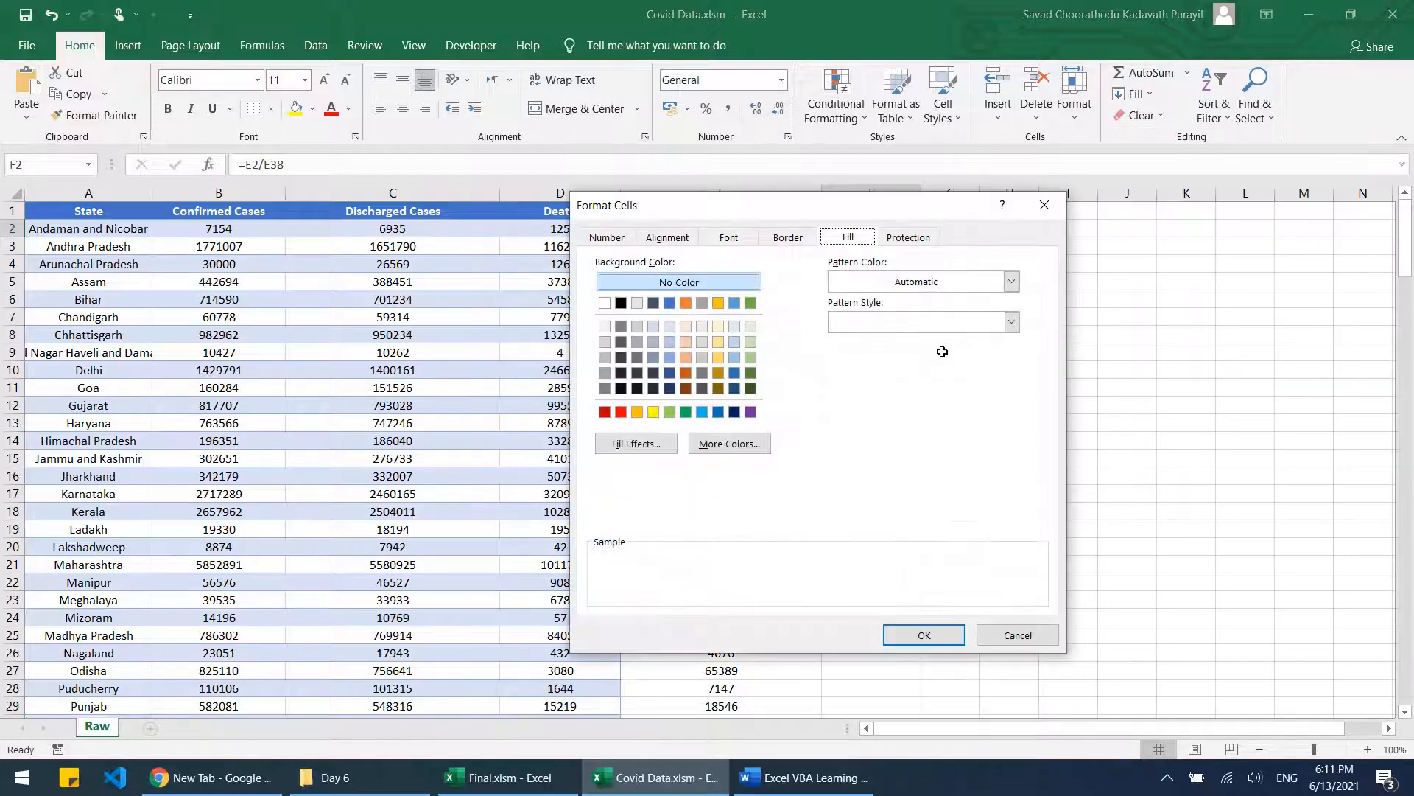
click(603, 240)
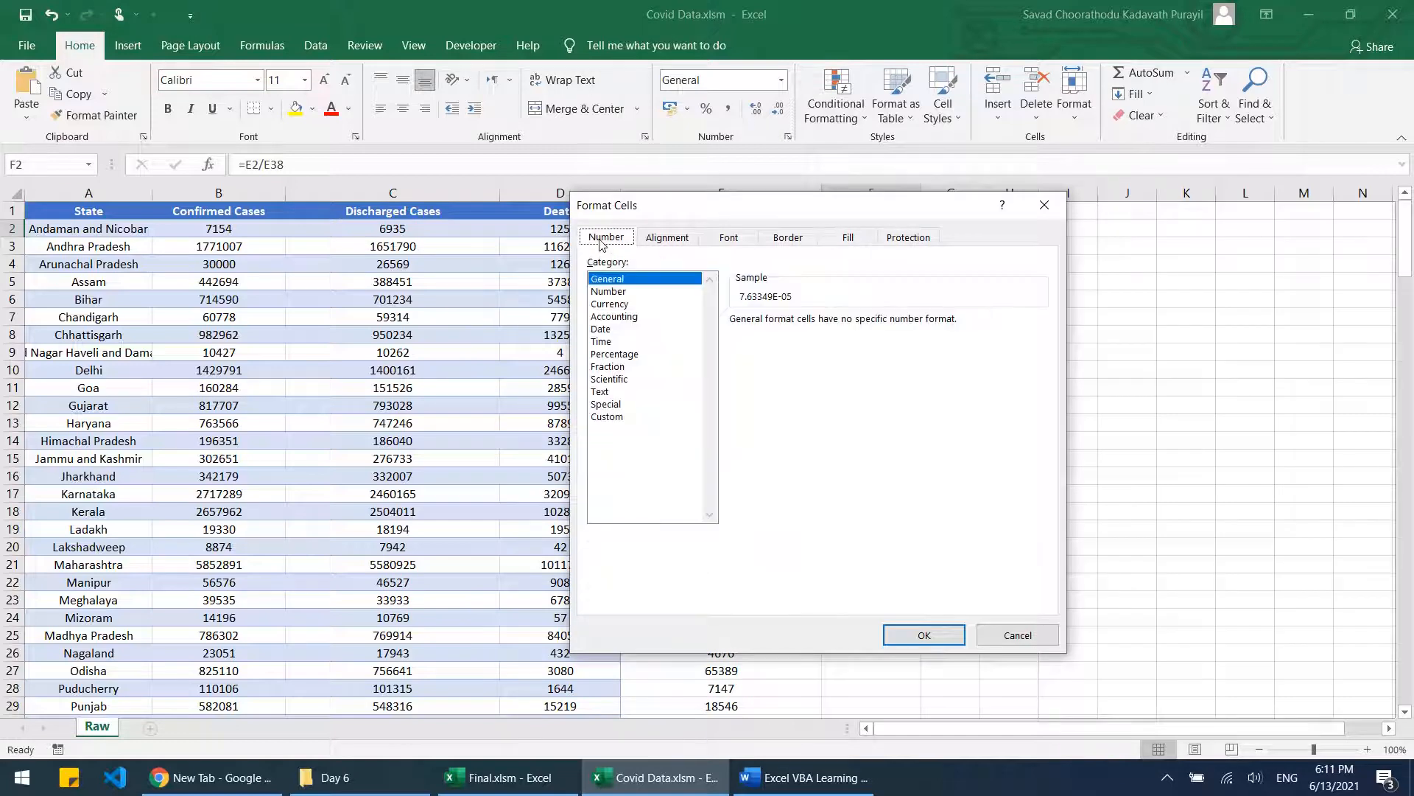
click(645, 355)
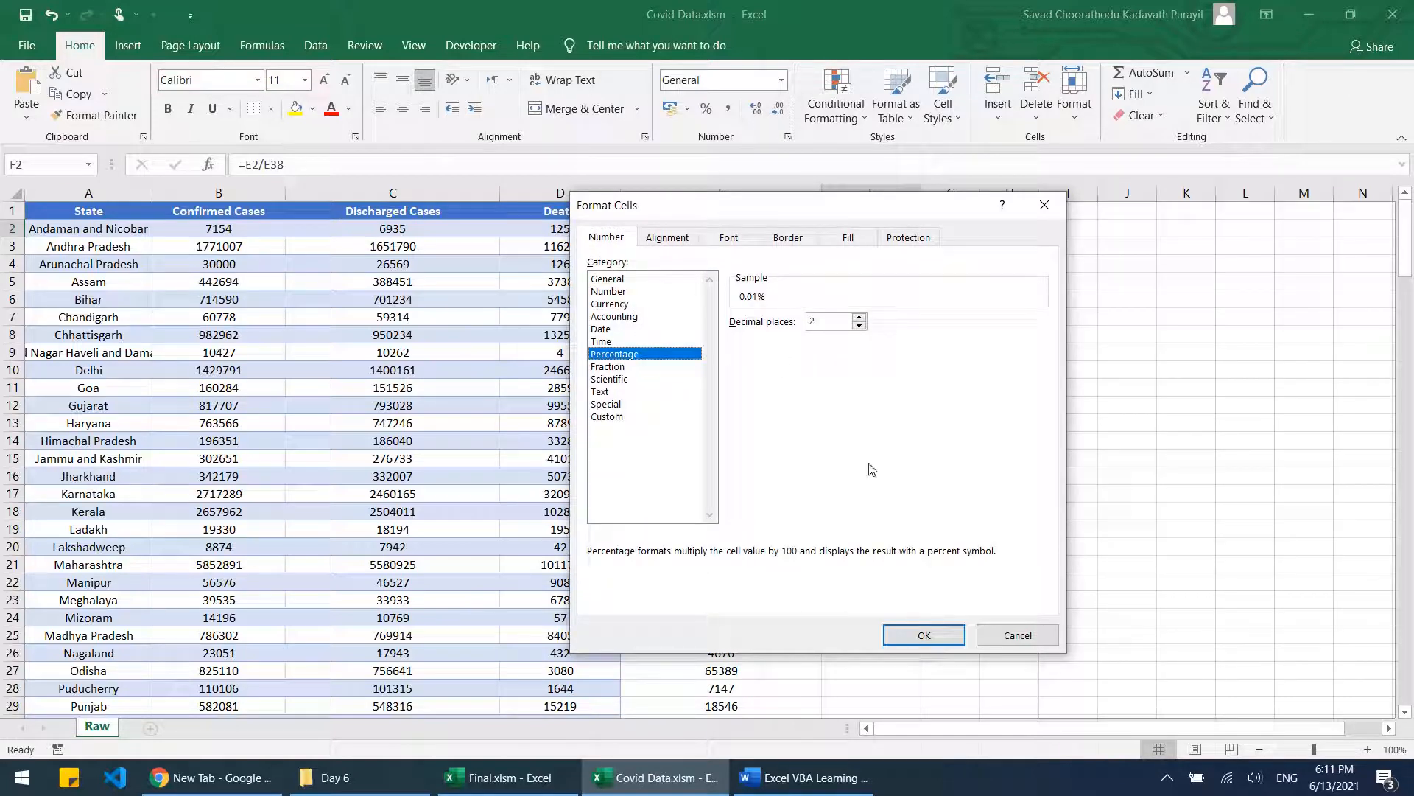
click(925, 635)
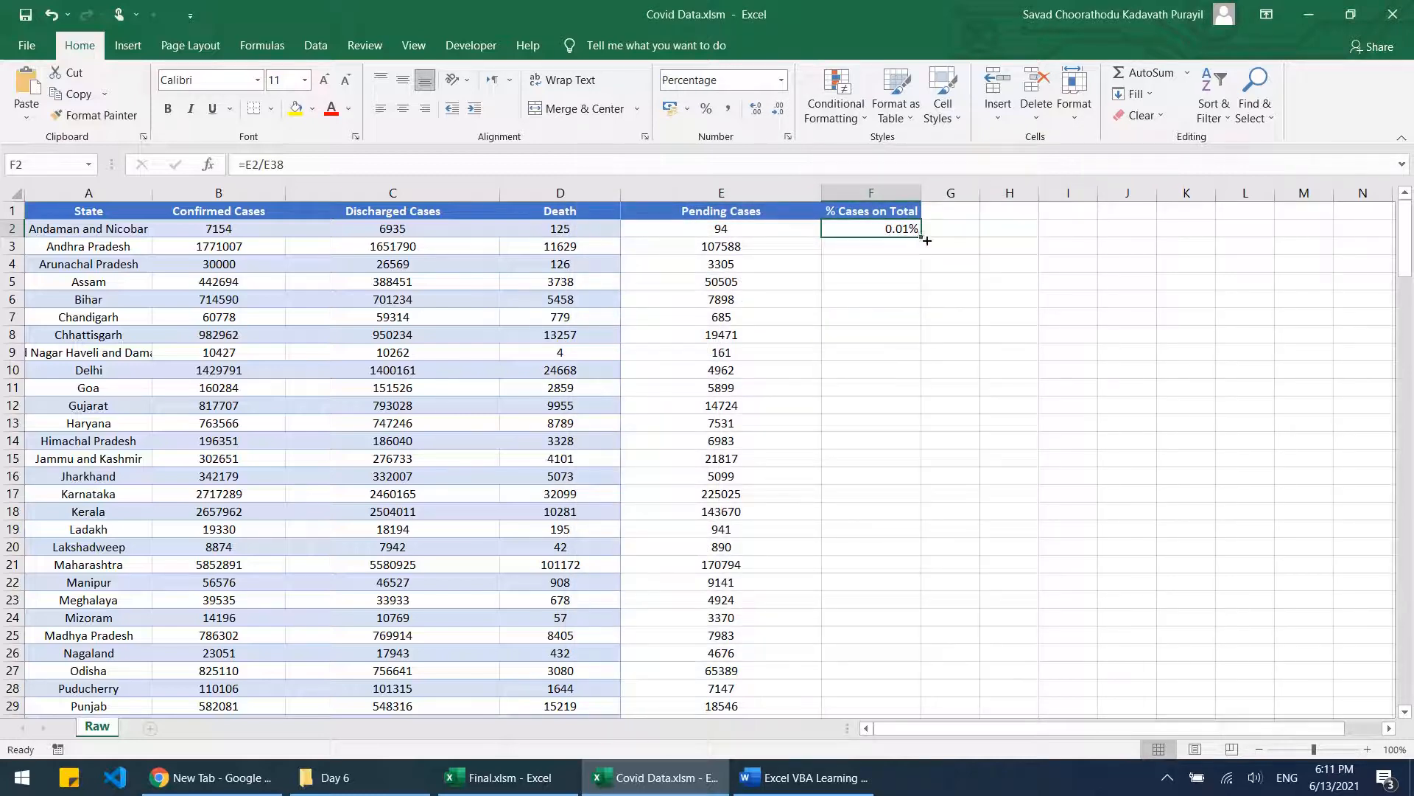
Step: Try to fill the relative F2 formula down to F8, checking the references in F2 and F3 against the total in E38
drag(924, 238, 926, 256)
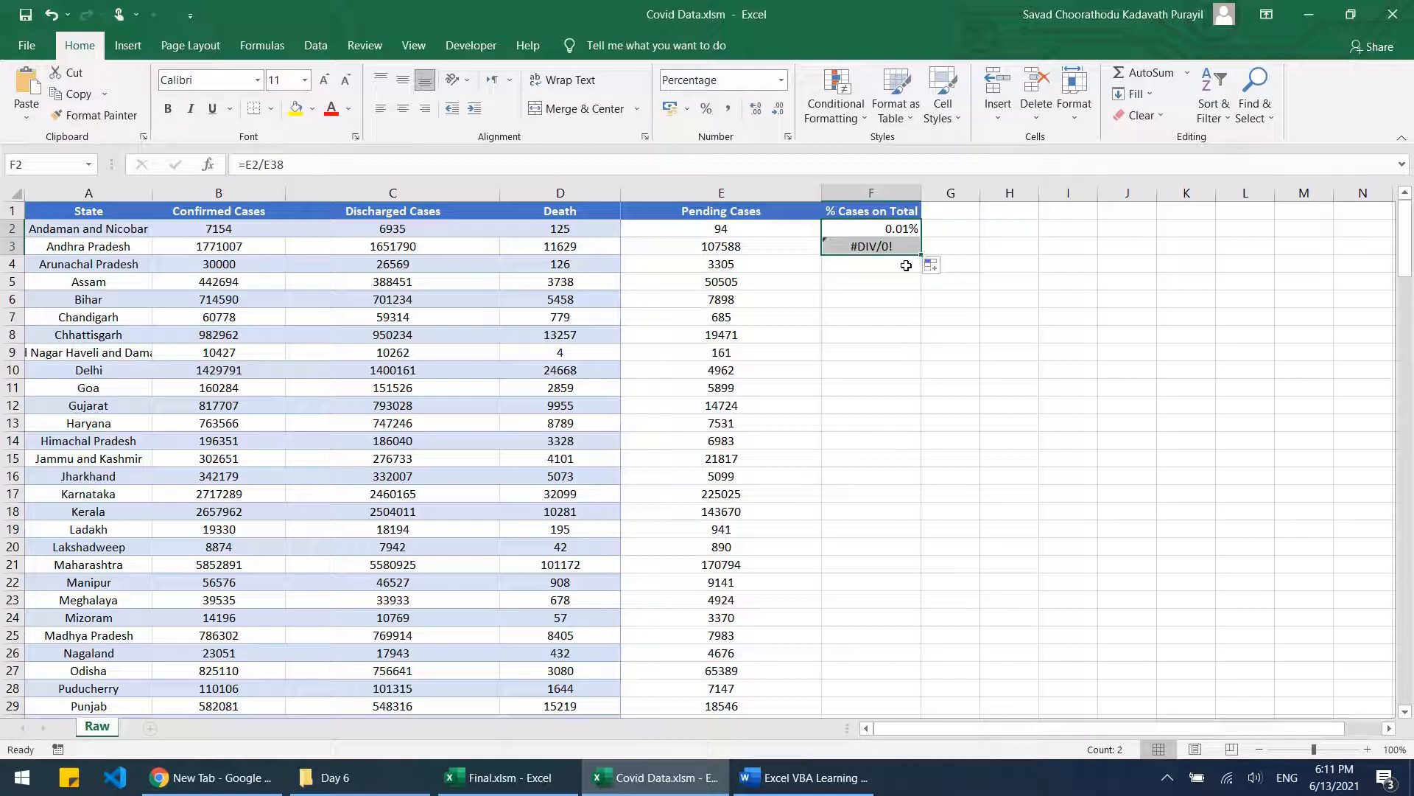
click(892, 228)
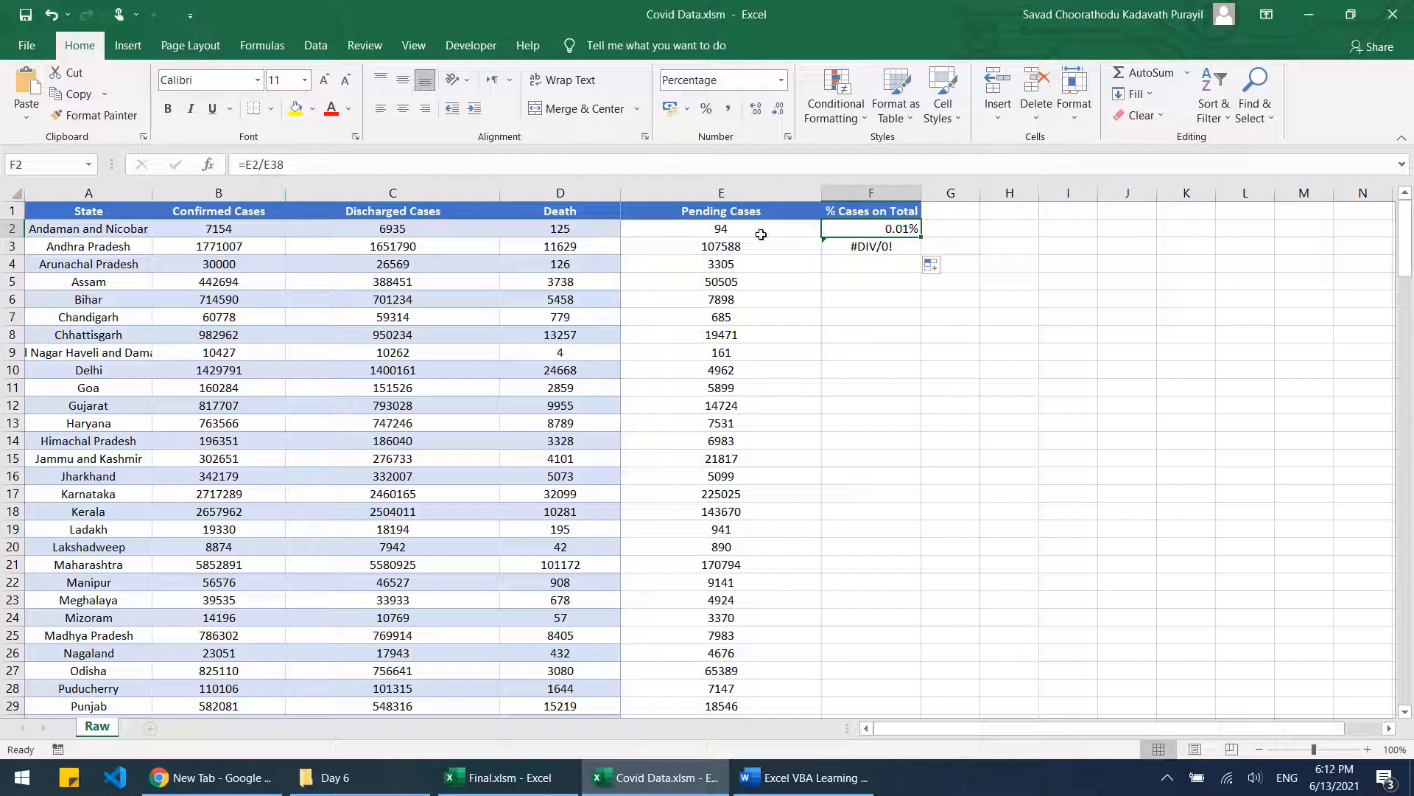
key(Down)
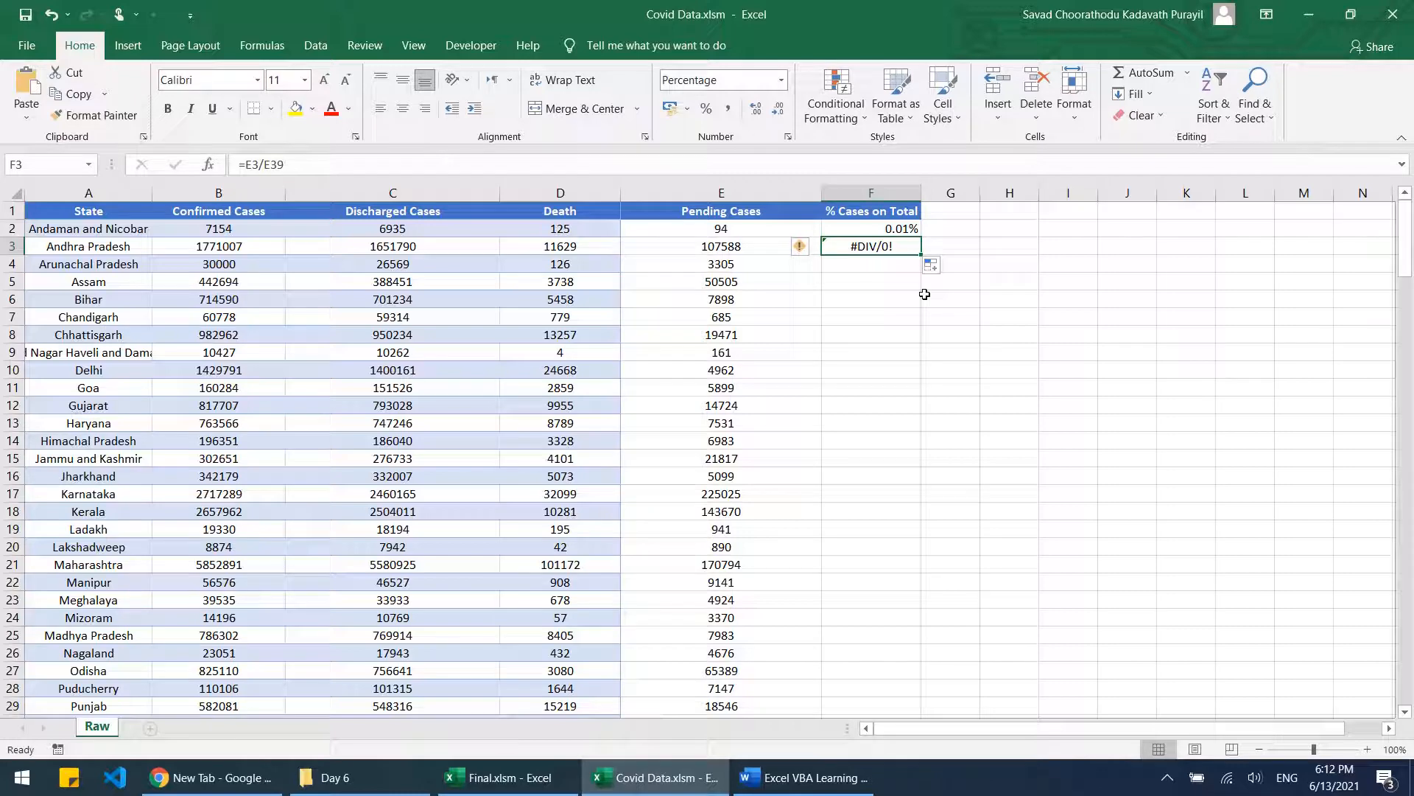
scroll(858, 323, down, 4)
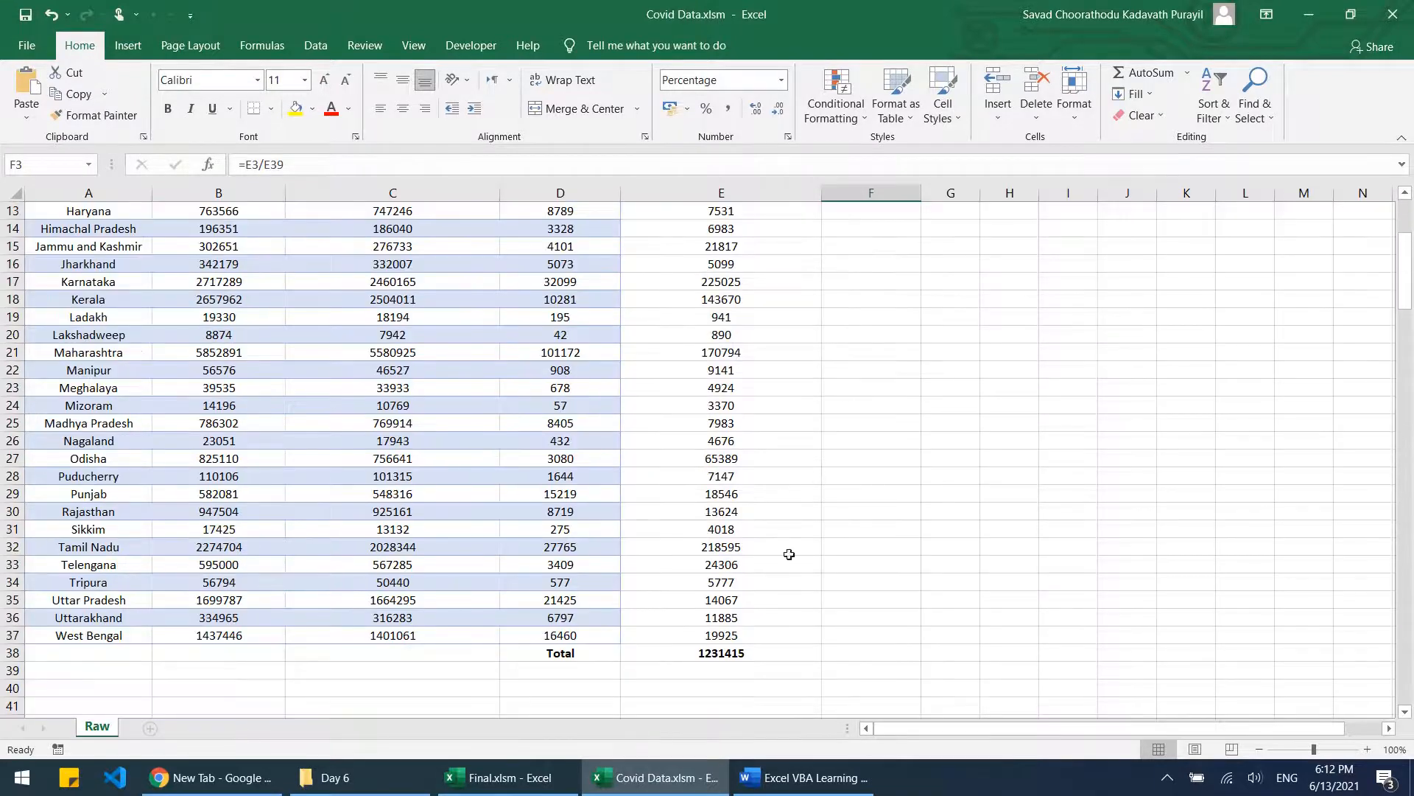
click(751, 653)
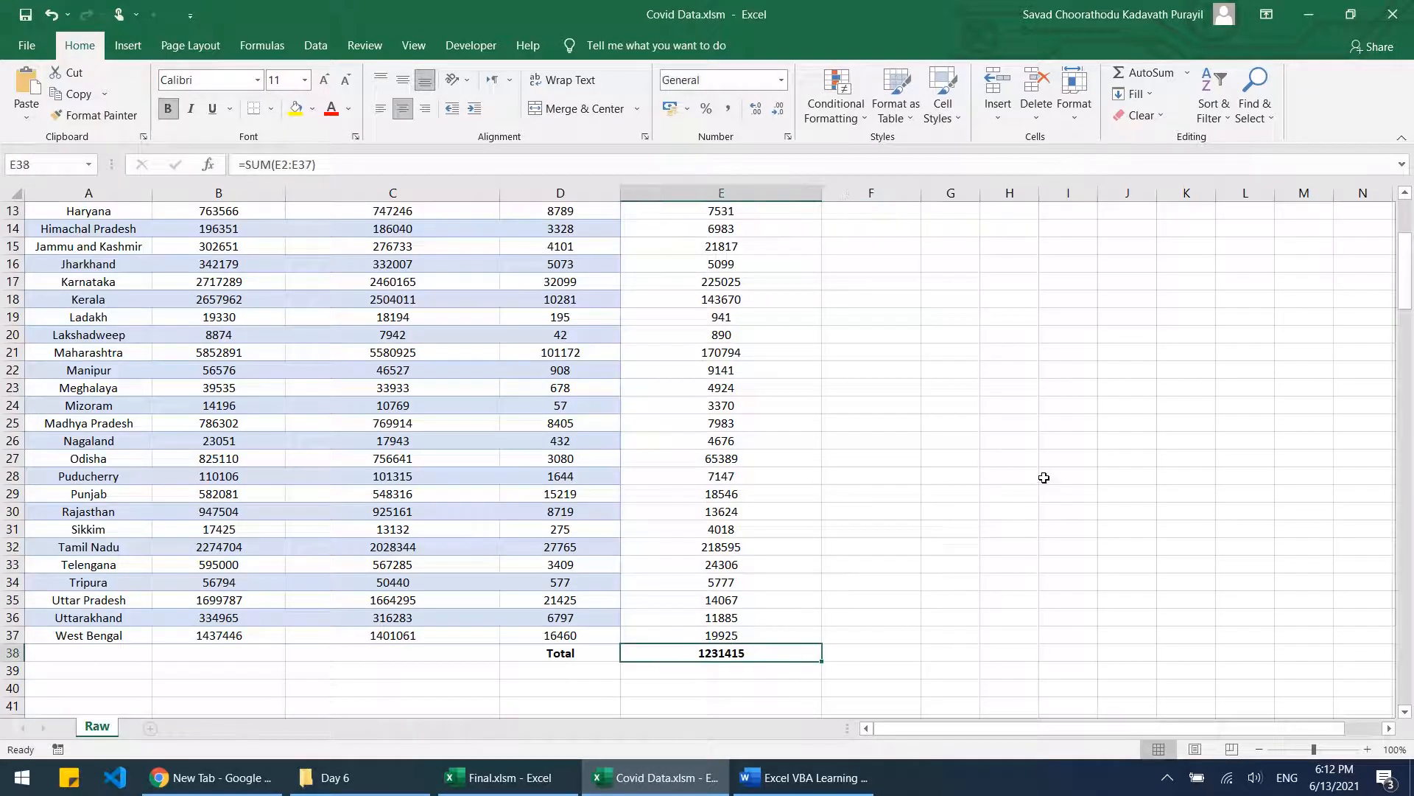
scroll(1044, 478, up, 4)
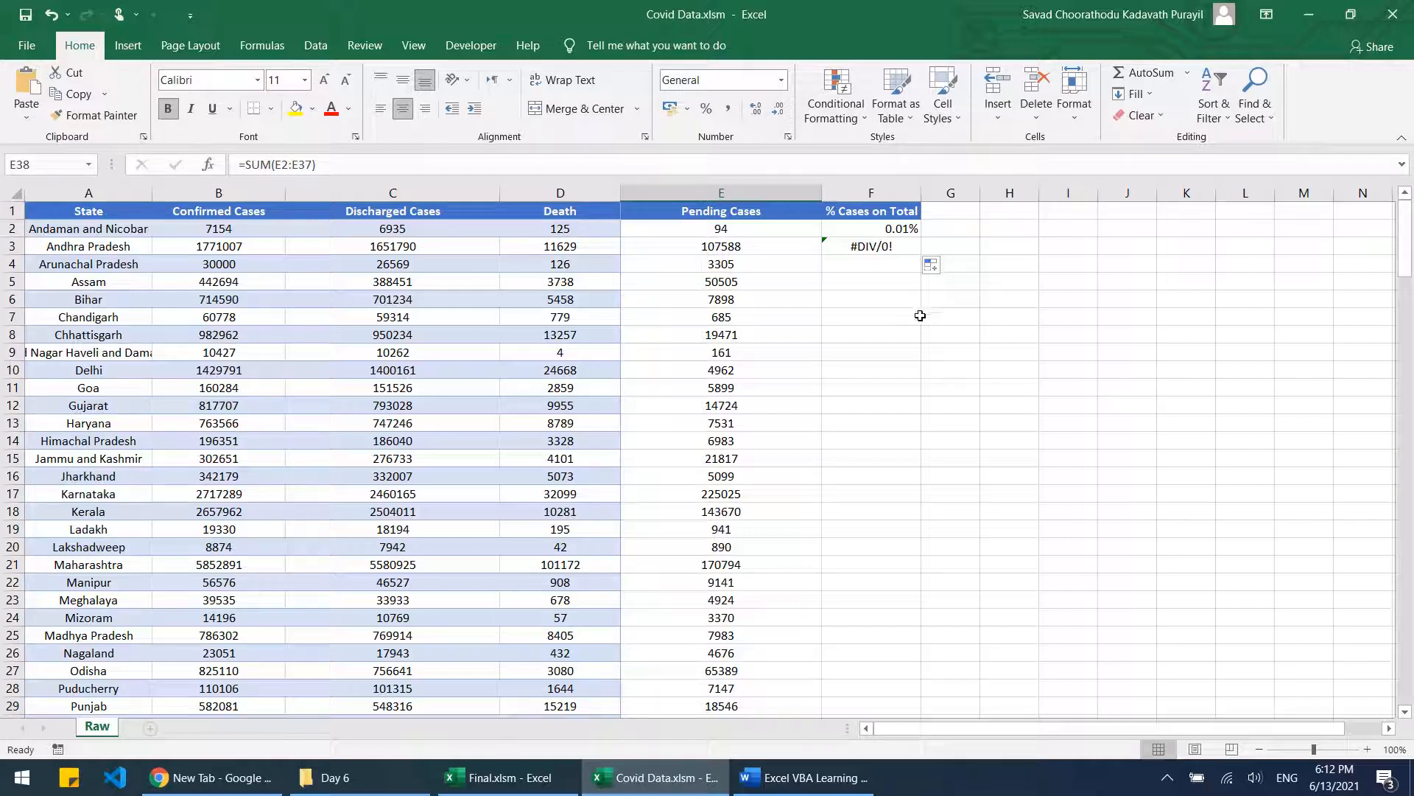
click(908, 250)
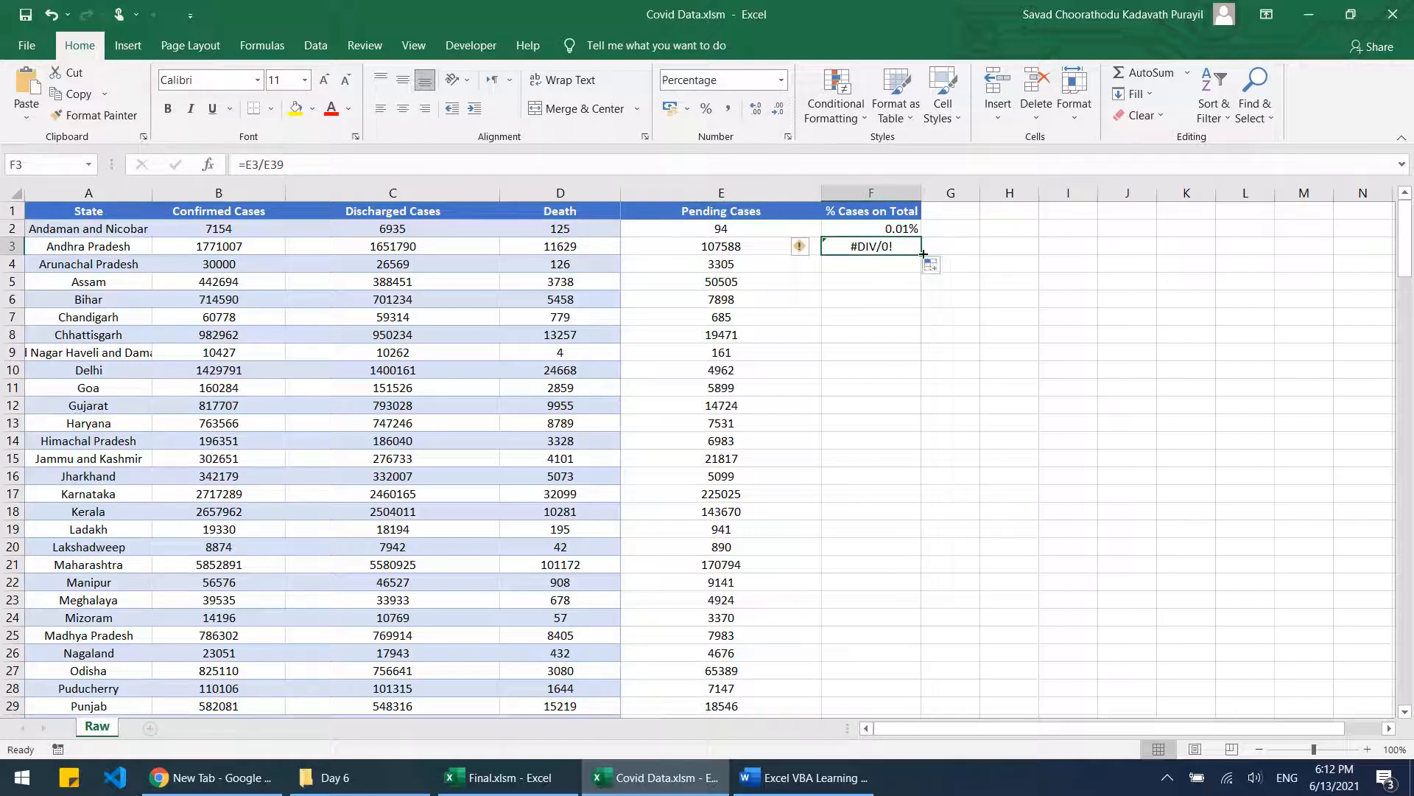
drag(922, 285, 913, 341)
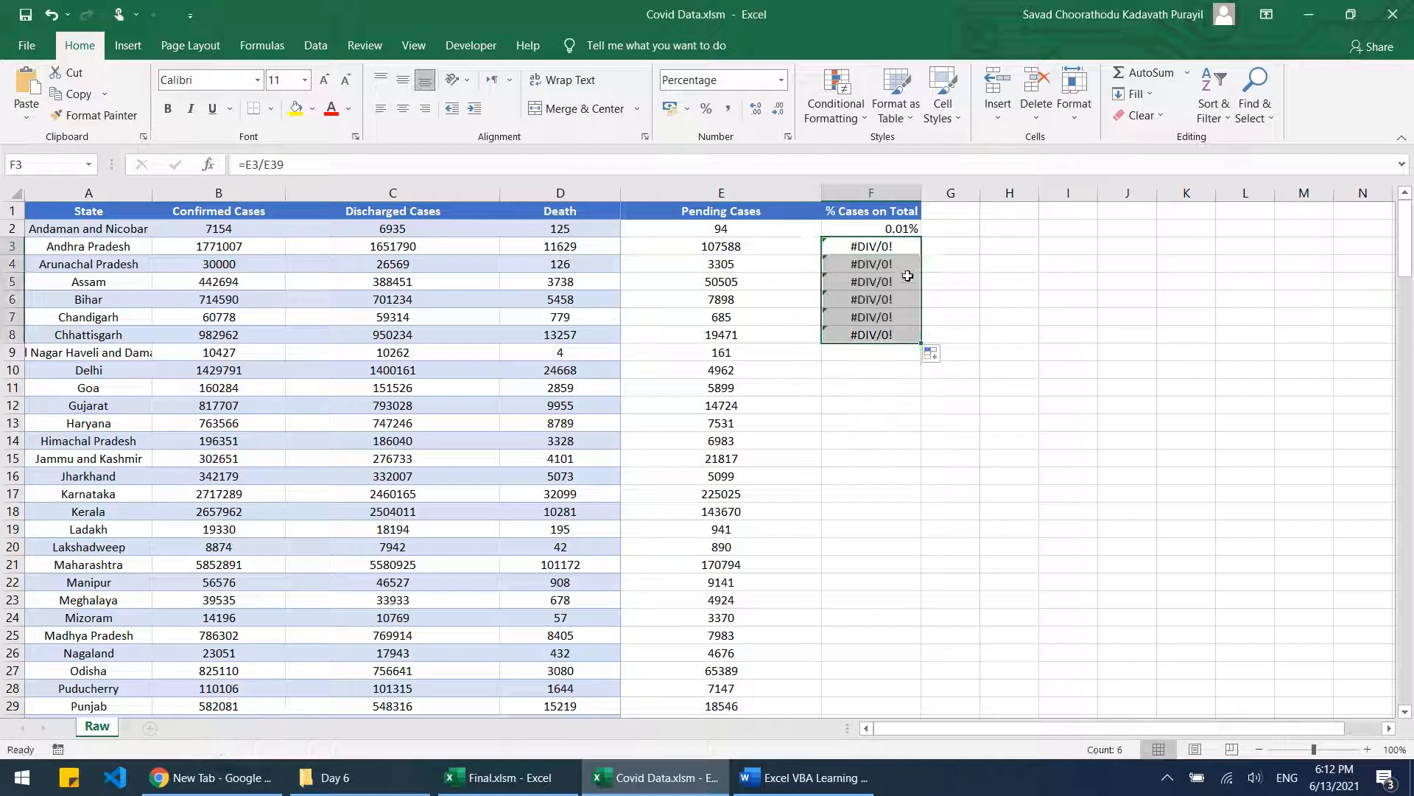
Step: Make the total's reference absolute in F2 so that the formula reads =E2/$E$38
click(912, 227)
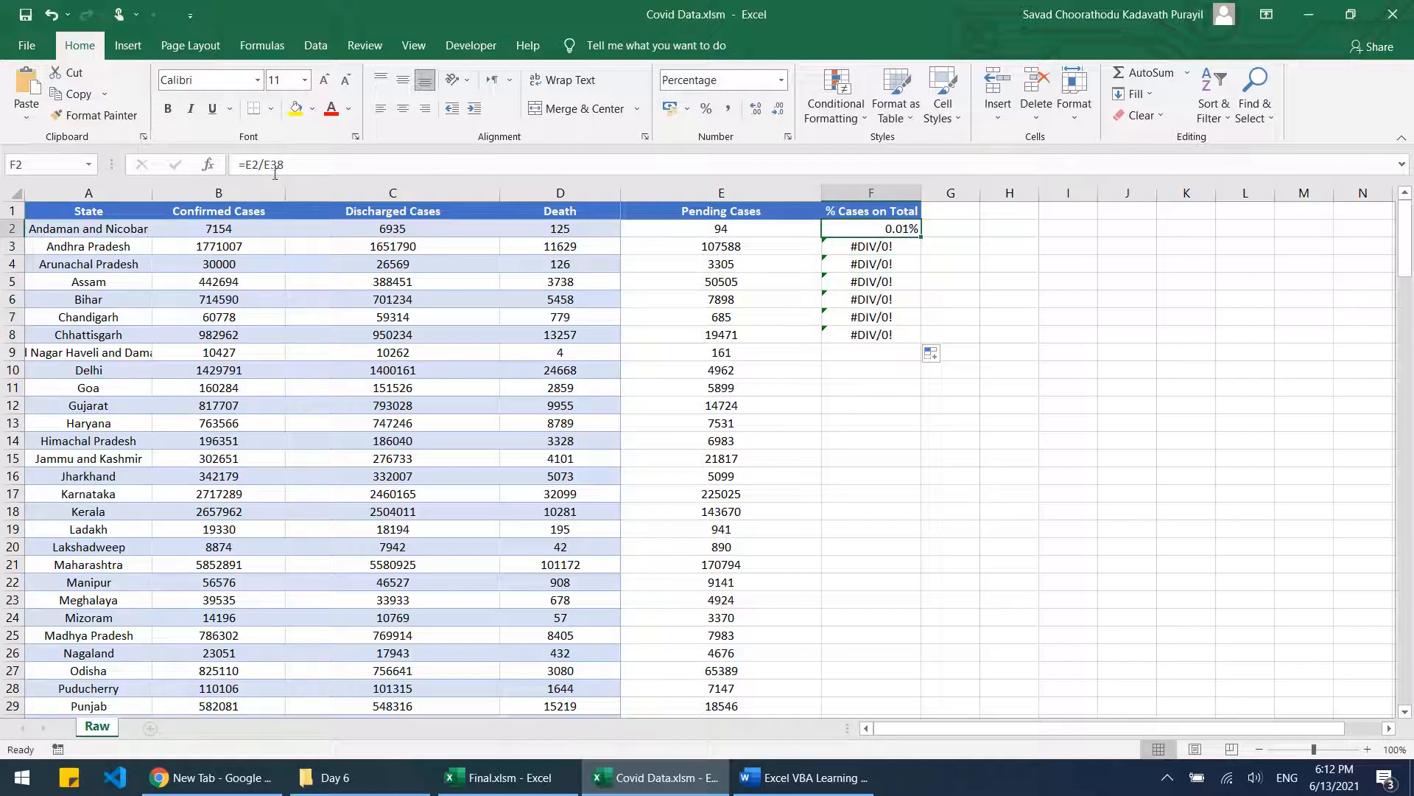
click(269, 164)
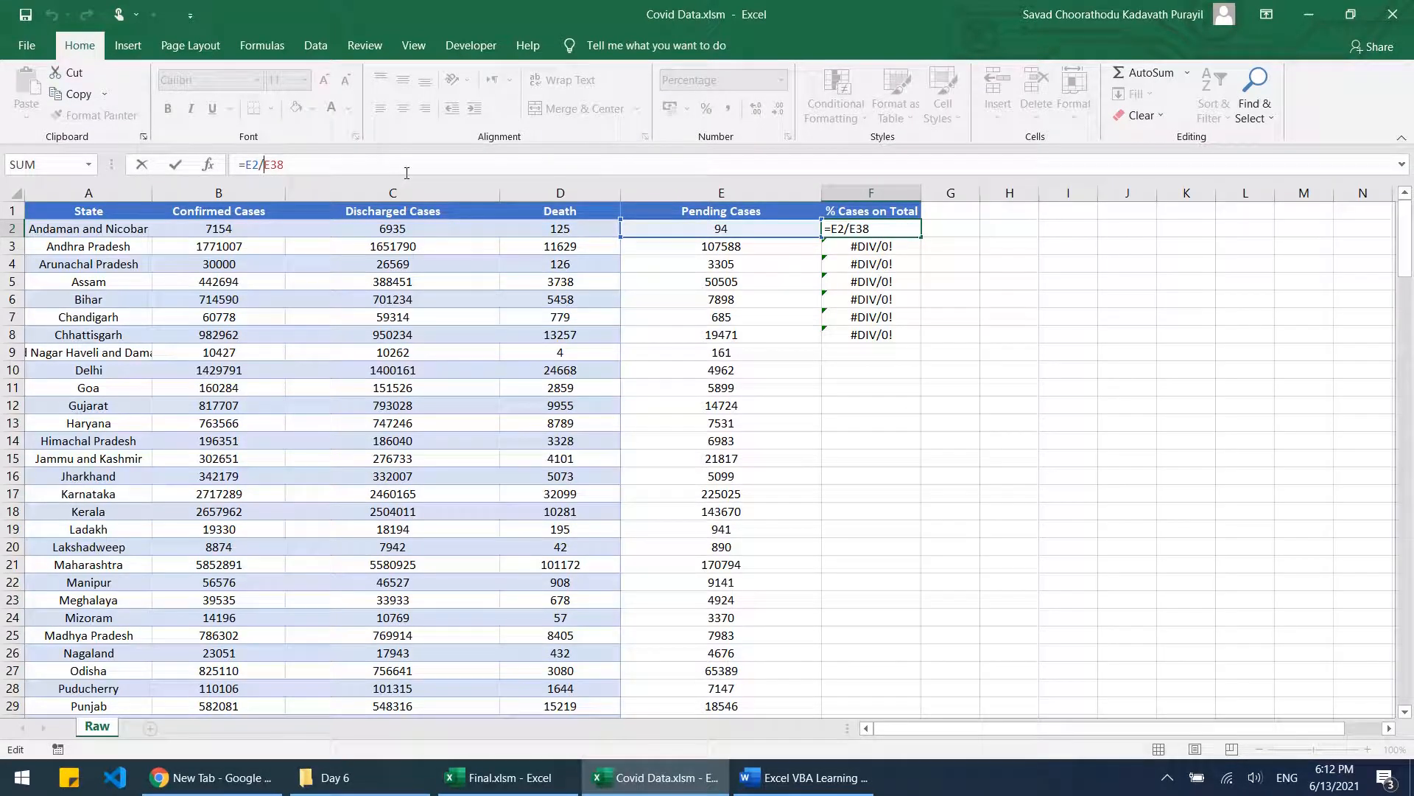
text($E)
text($)
key(ctrl+Return)
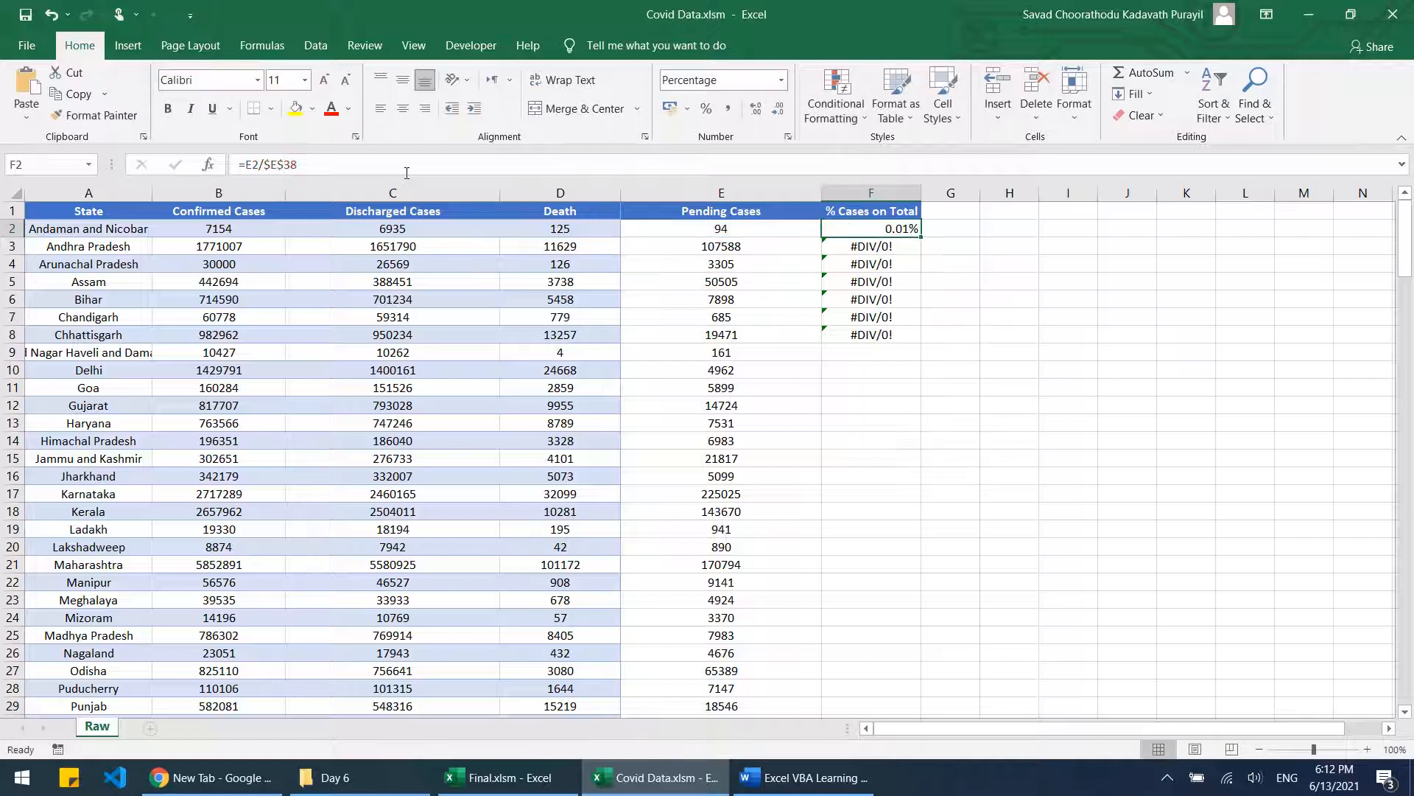
Step: Fill the corrected F2 formula down column F through F37 and check the copied references and percentages
drag(934, 233, 926, 321)
click(911, 247)
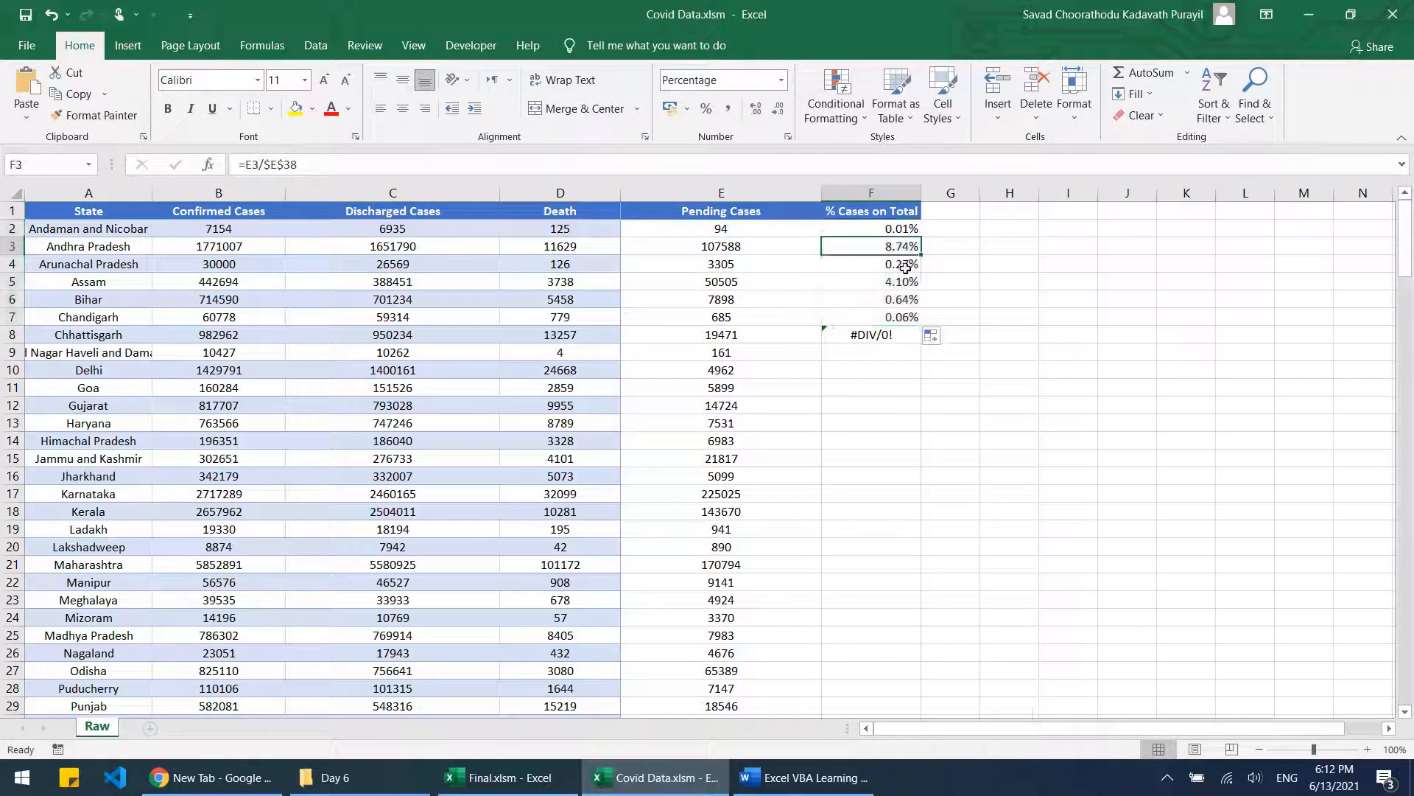
click(906, 264)
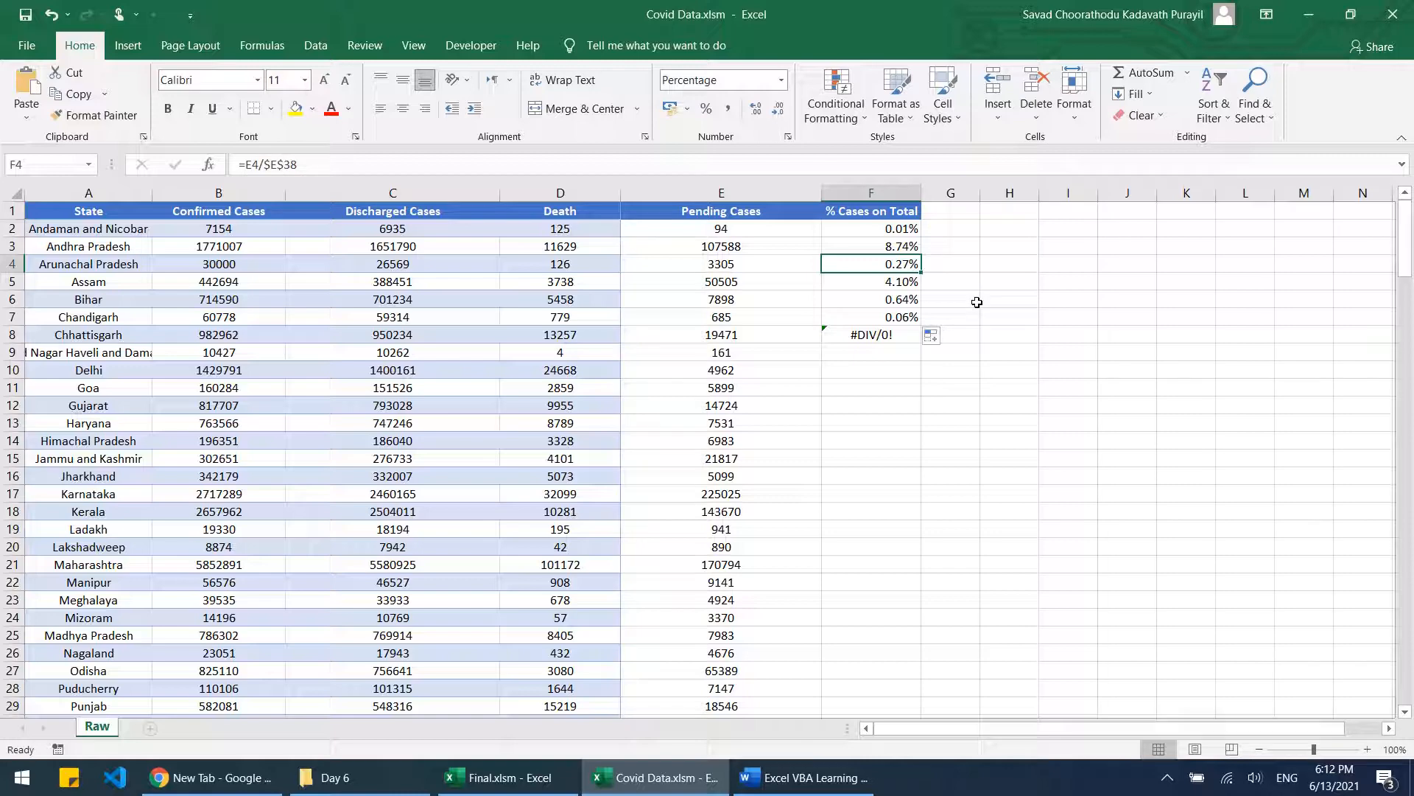
drag(920, 272, 922, 379)
click(930, 389)
click(921, 379)
double_click(921, 379)
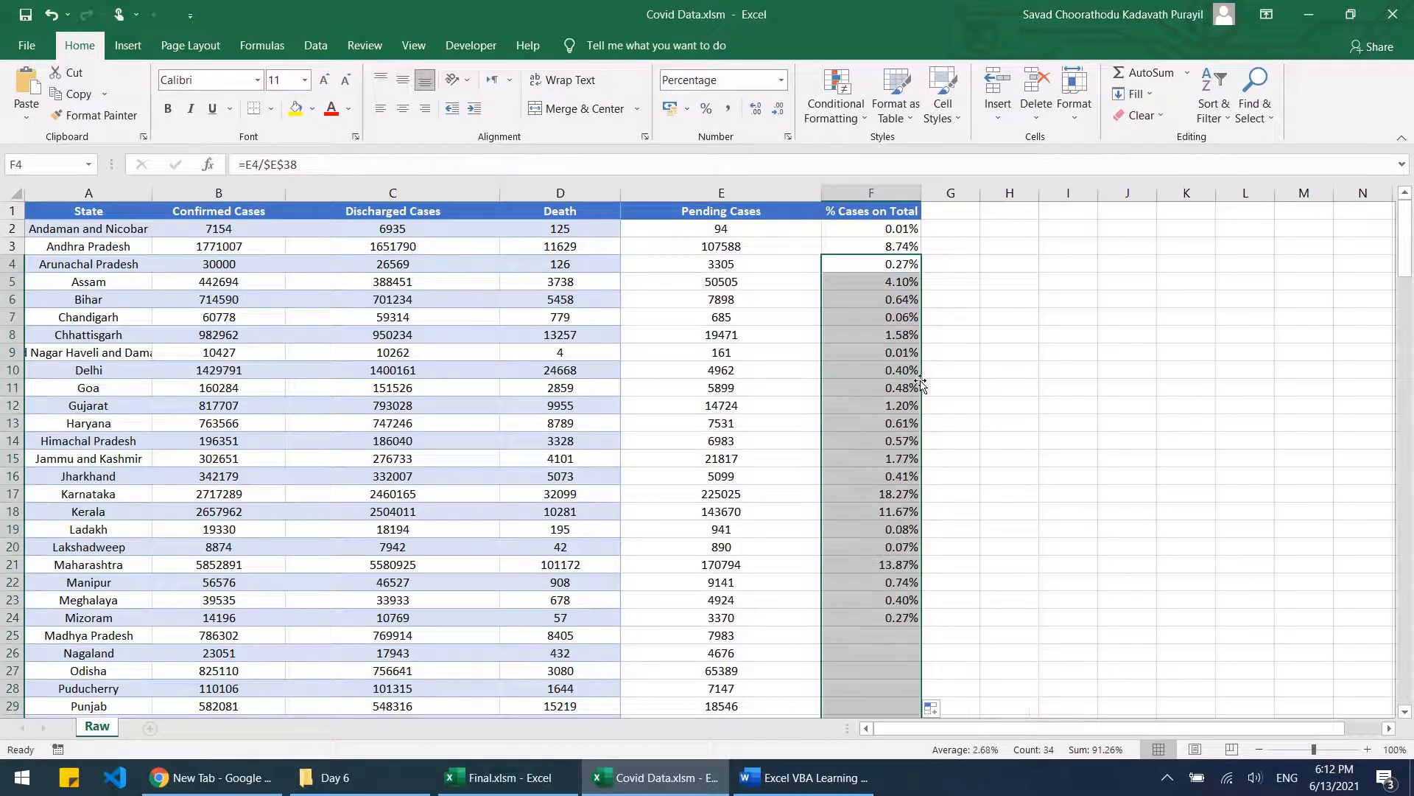
scroll(1121, 512, down, 7)
scroll(1120, 512, up, 7)
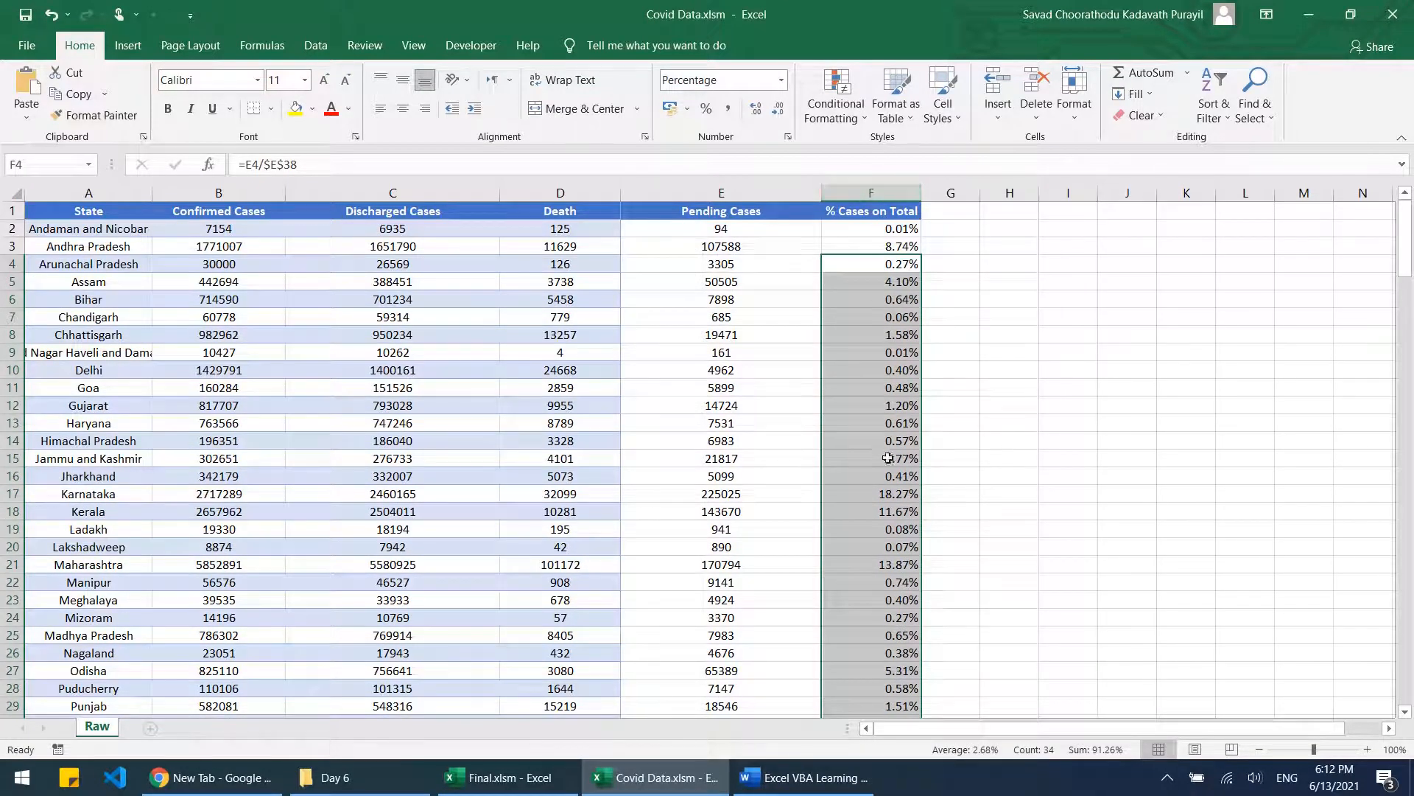
scroll(888, 458, down, 7)
scroll(894, 470, up, 7)
Step: Centre-align column F and look over the completed percentages down to the Total row
click(888, 193)
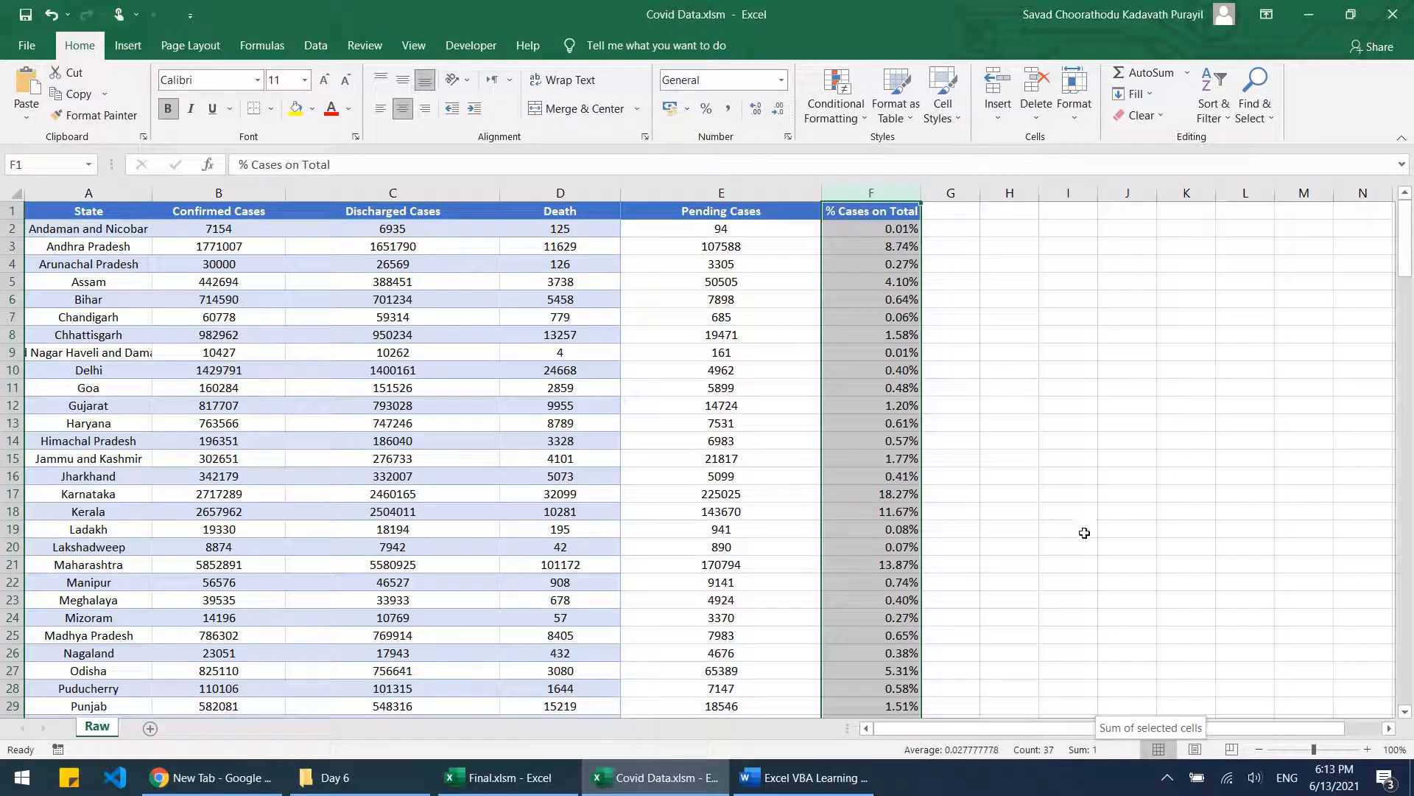
click(403, 110)
click(1200, 435)
scroll(1173, 445, down, 5)
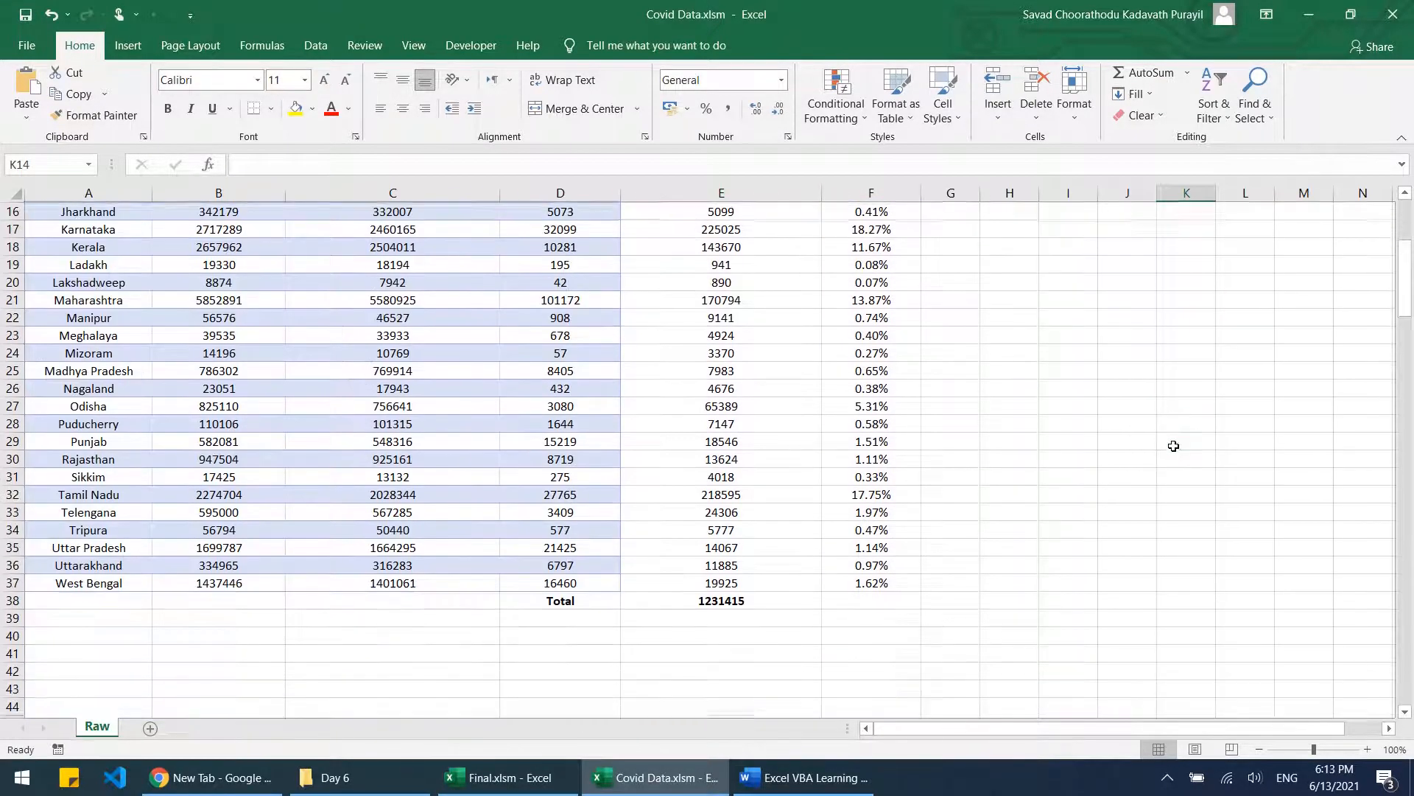
scroll(1174, 446, up, 5)
scroll(1174, 445, down, 2)
scroll(1173, 446, down, 2)
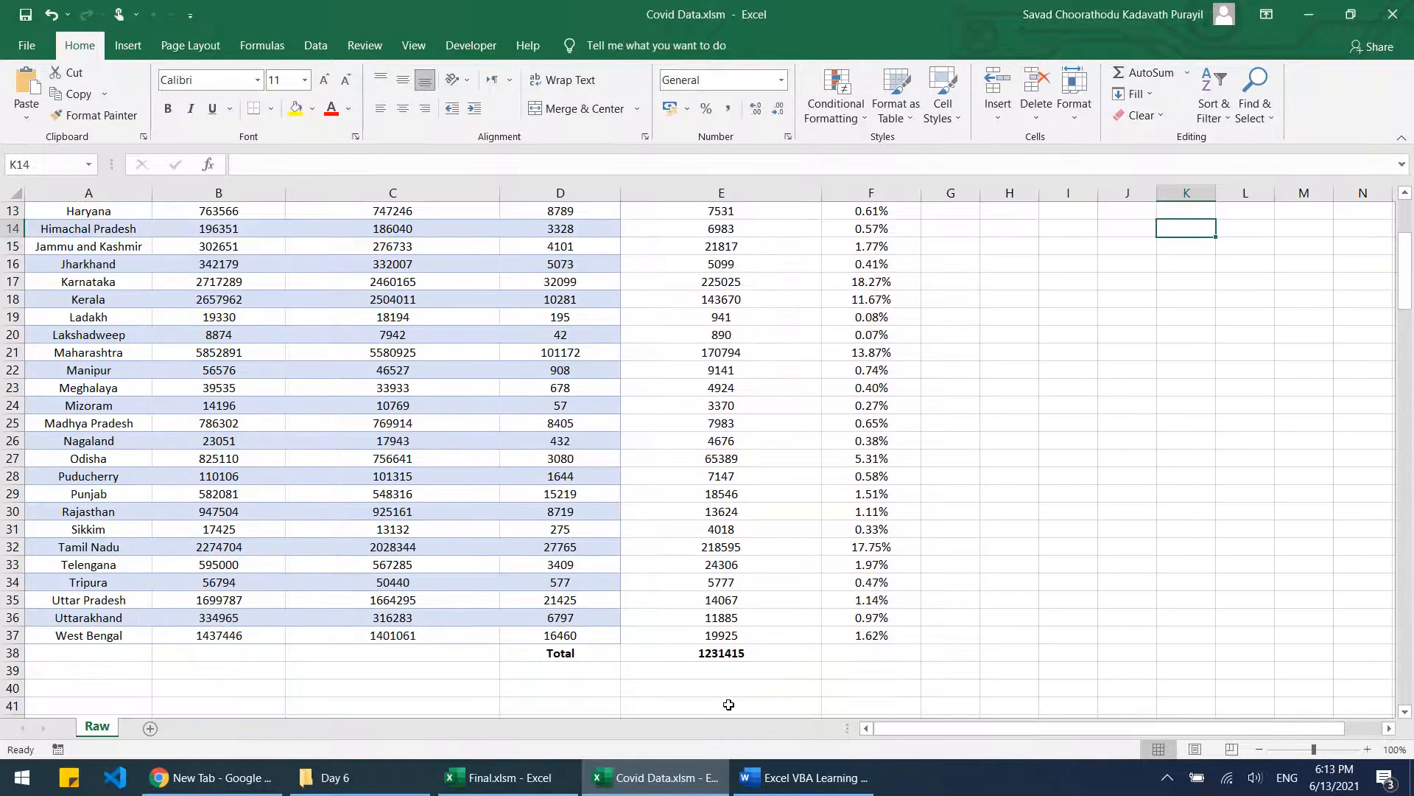
Step: Format the Pending Cases column E as Number with a 1000 separator and 0 decimal places, and look over the reformatted figures
click(759, 193)
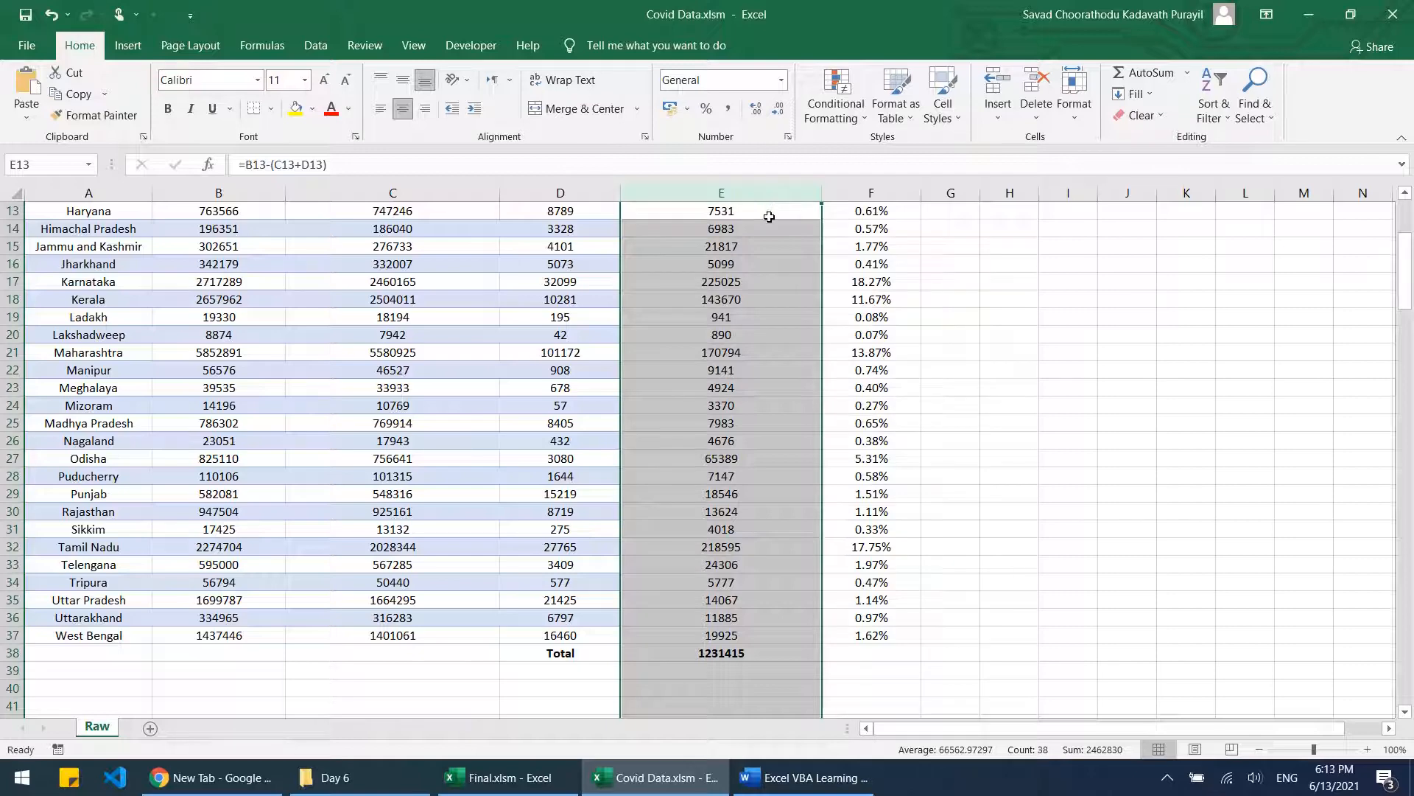
key(ctrl+1)
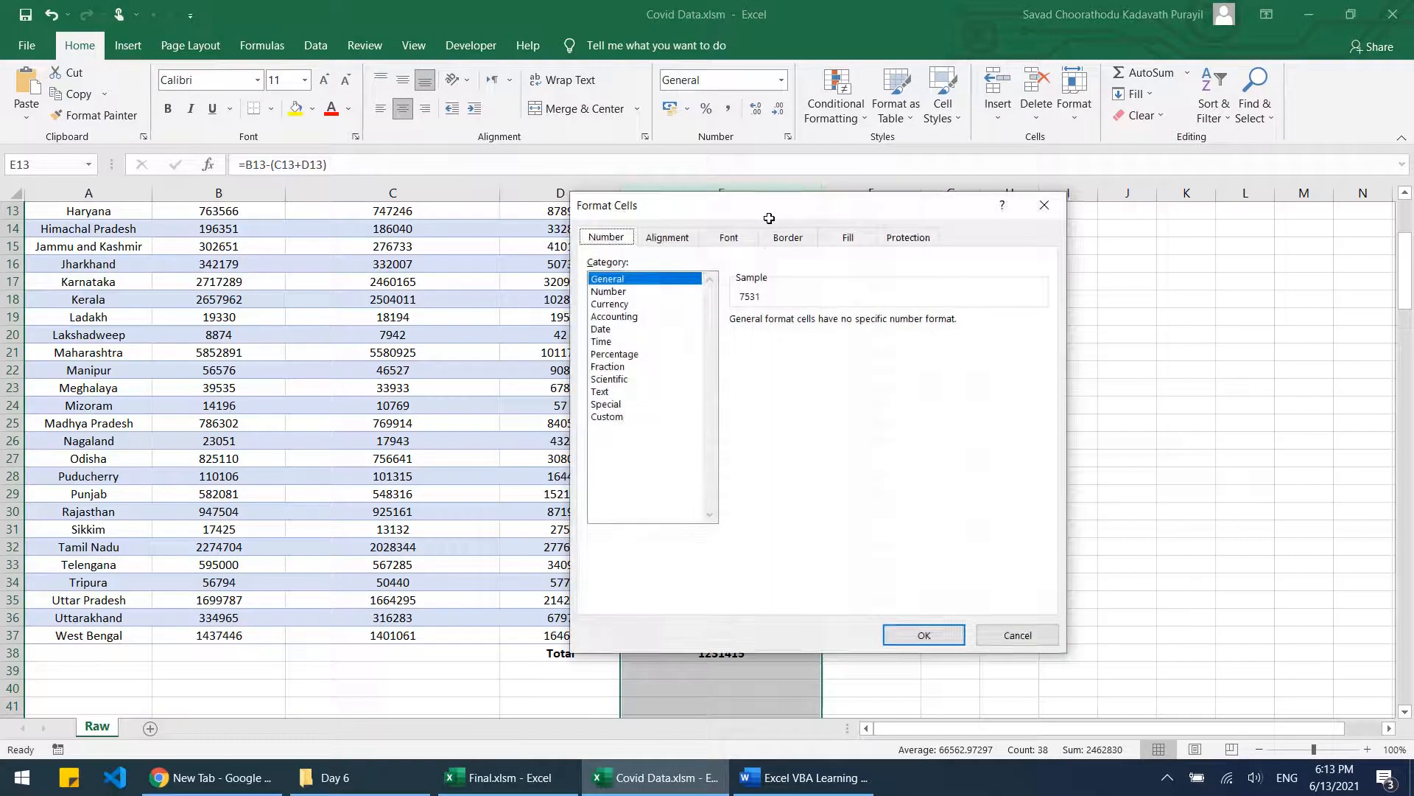
click(627, 293)
click(817, 345)
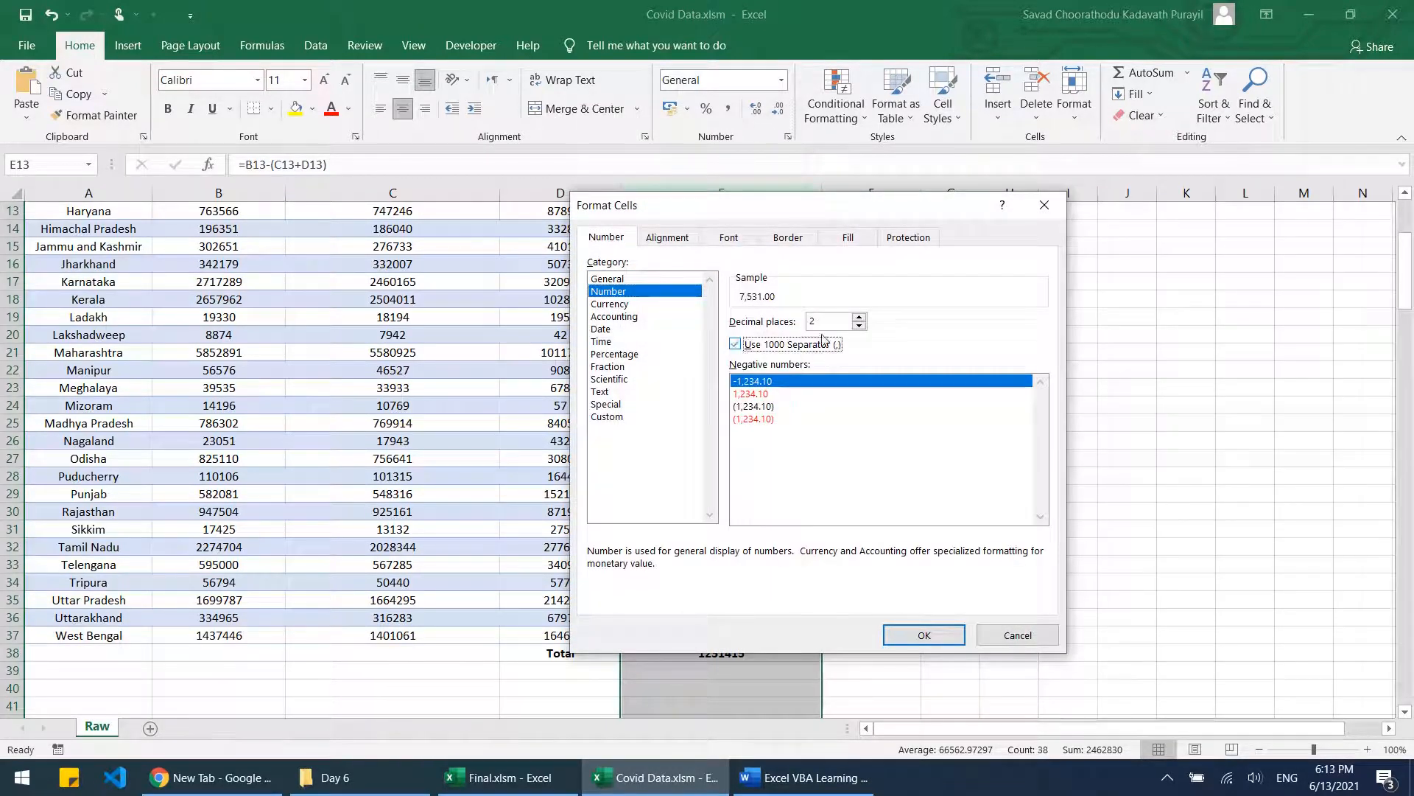
click(833, 320)
key(BackSpace)
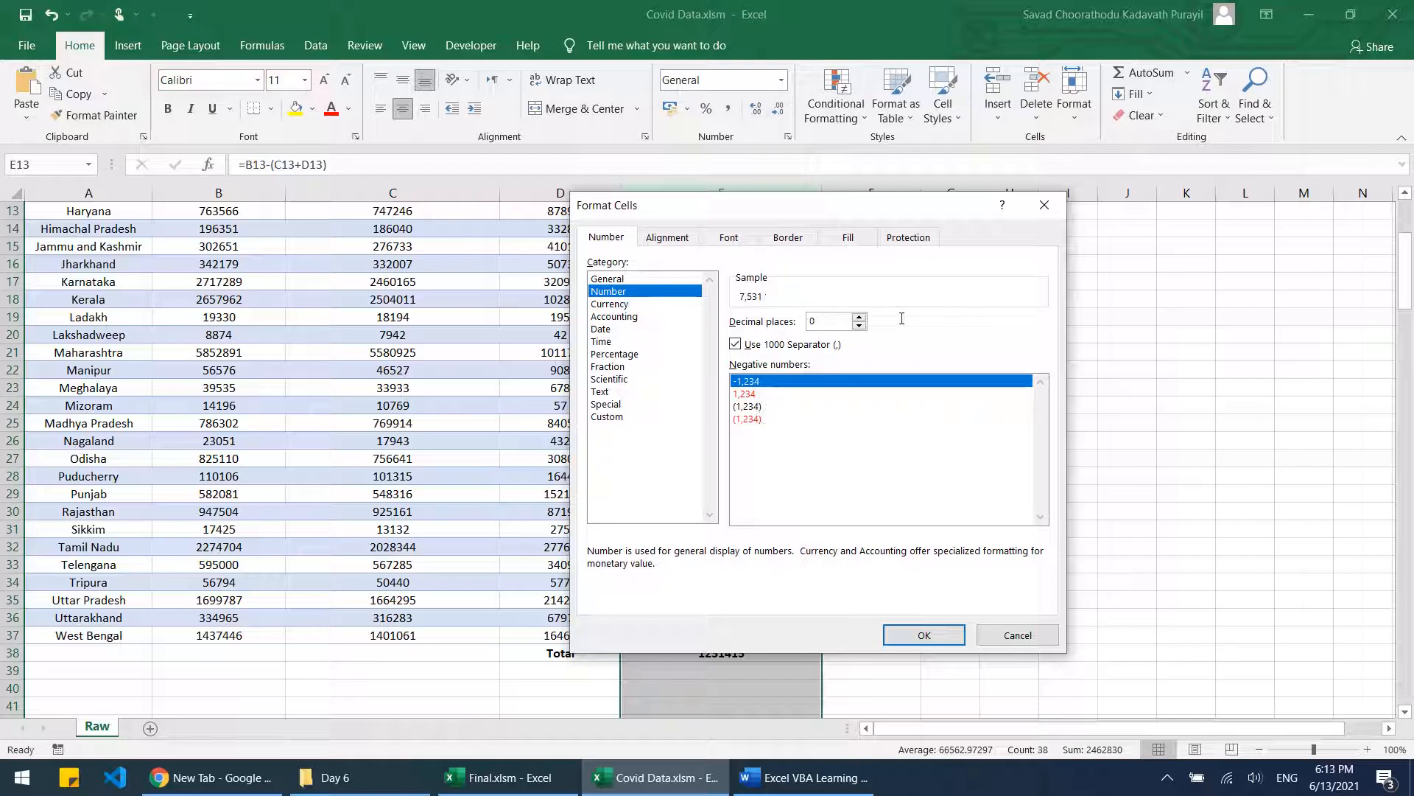
text(0)
click(926, 635)
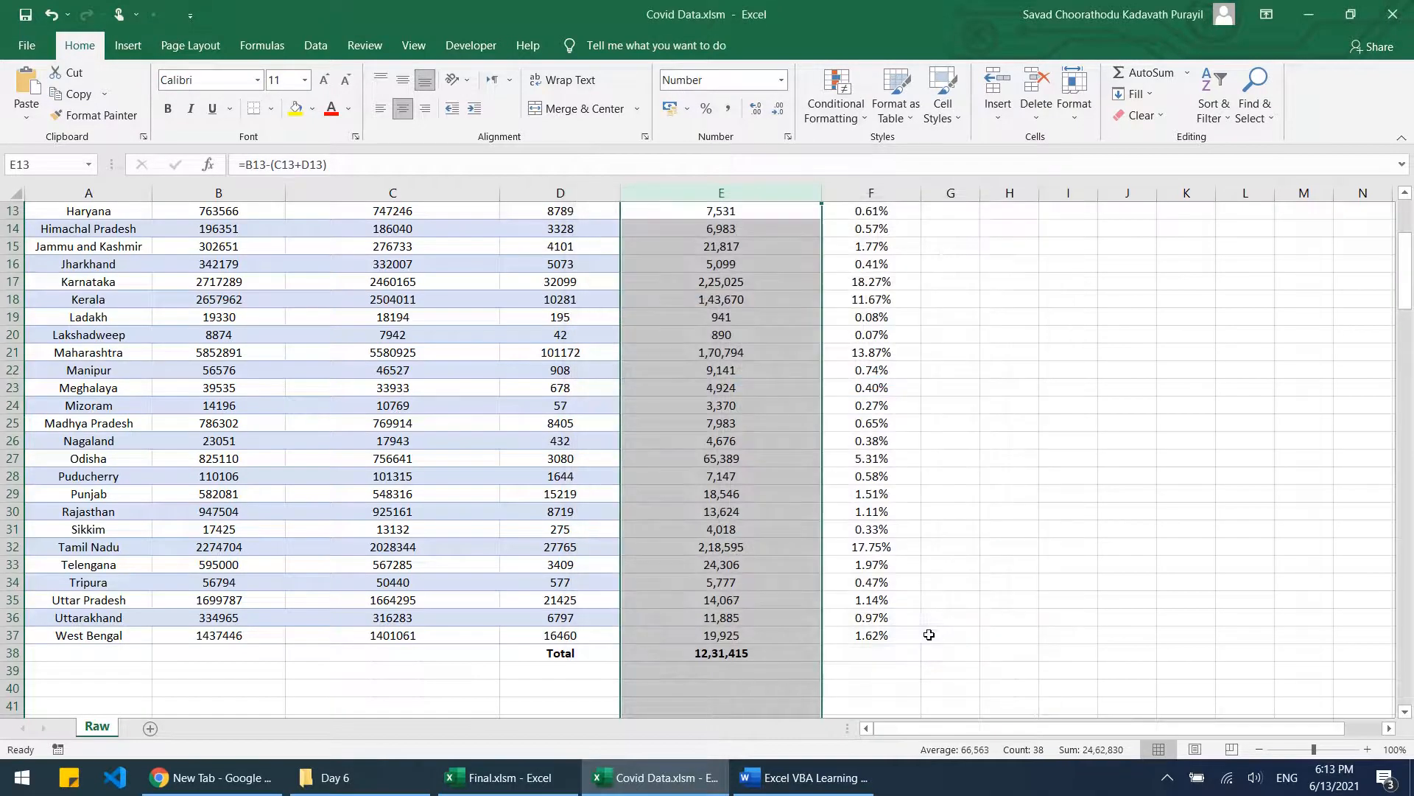
click(767, 659)
scroll(1002, 649, up, 4)
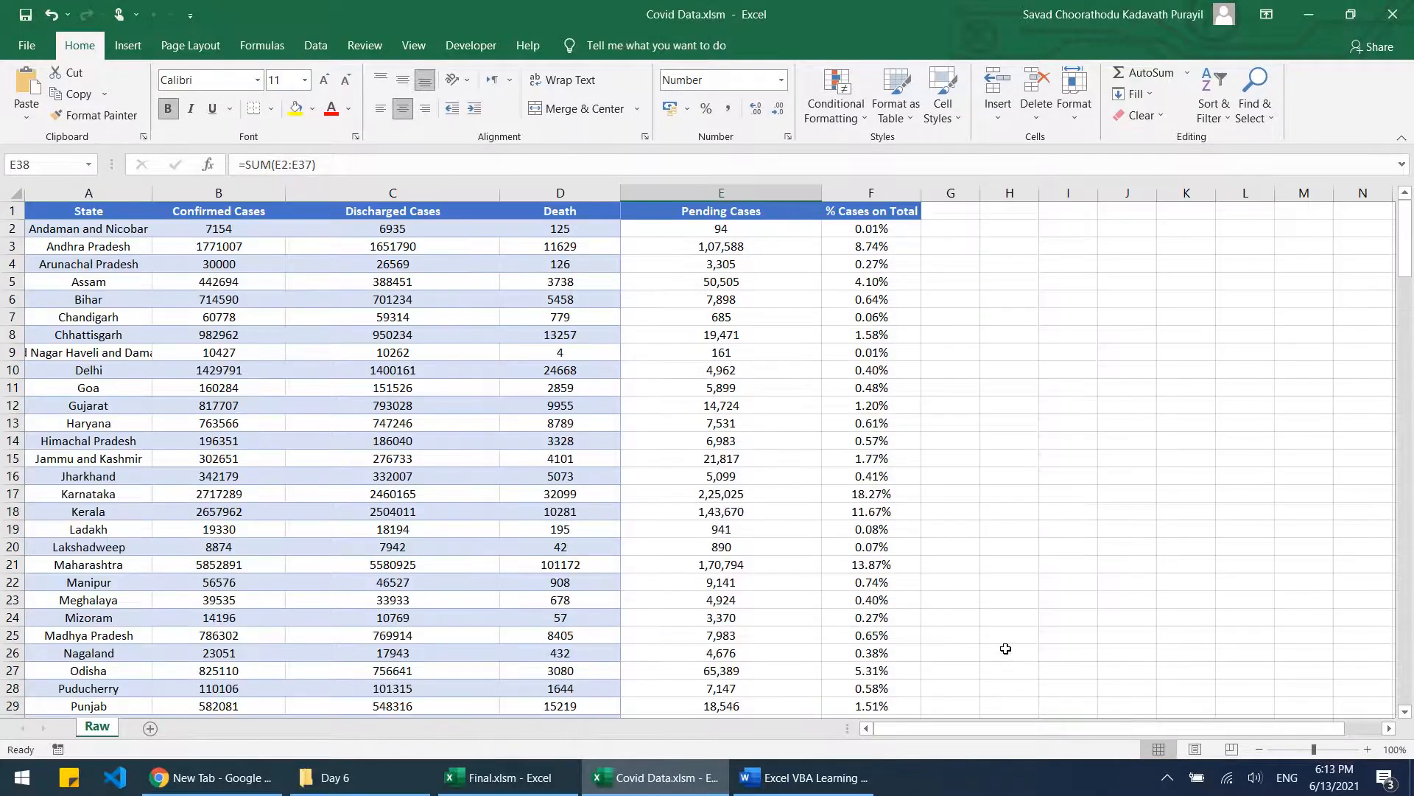
scroll(1007, 647, down, 3)
scroll(1036, 660, up, 3)
Step: Enter the label "Total Masks Available" in J1 and fit column J's width to it
click(1139, 215)
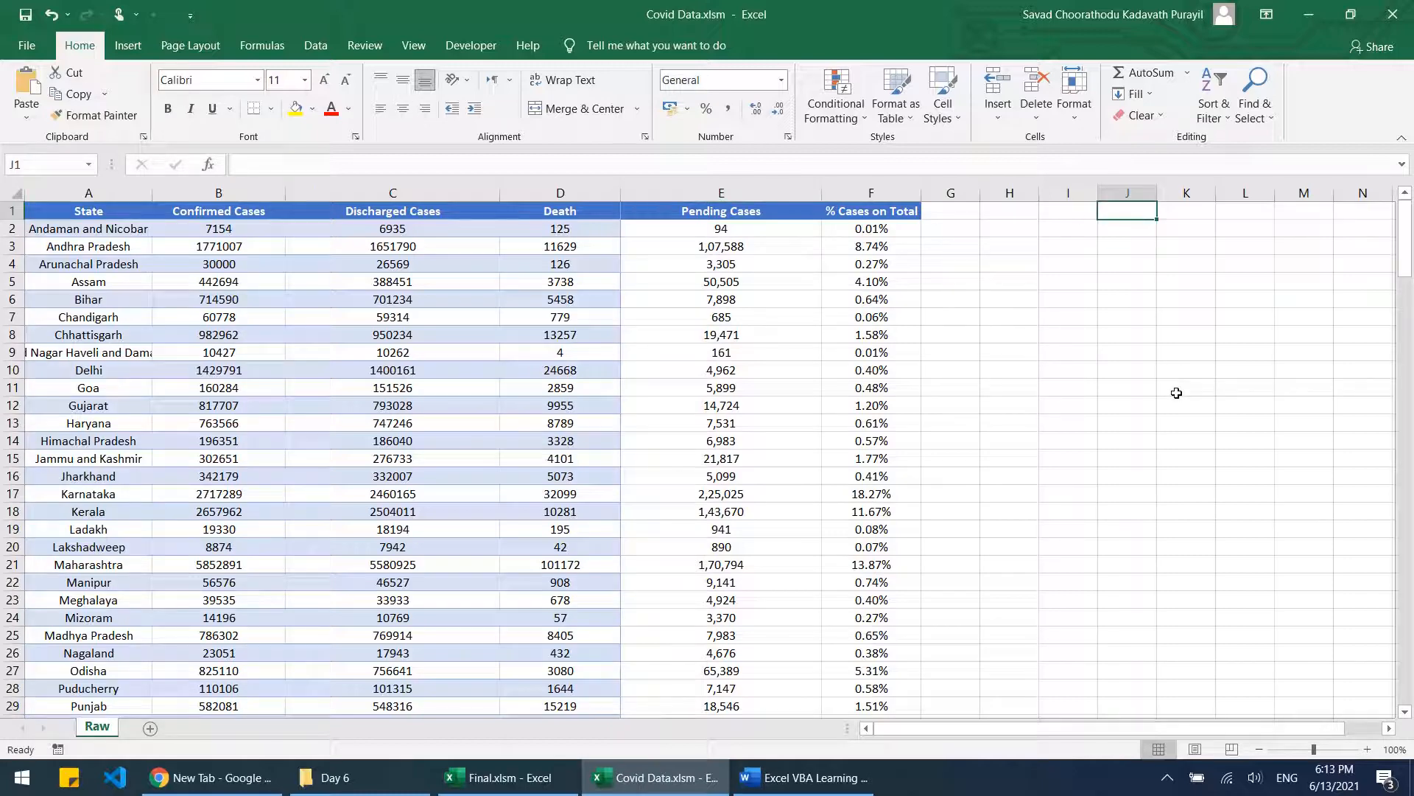
scroll(1177, 393, down, 6)
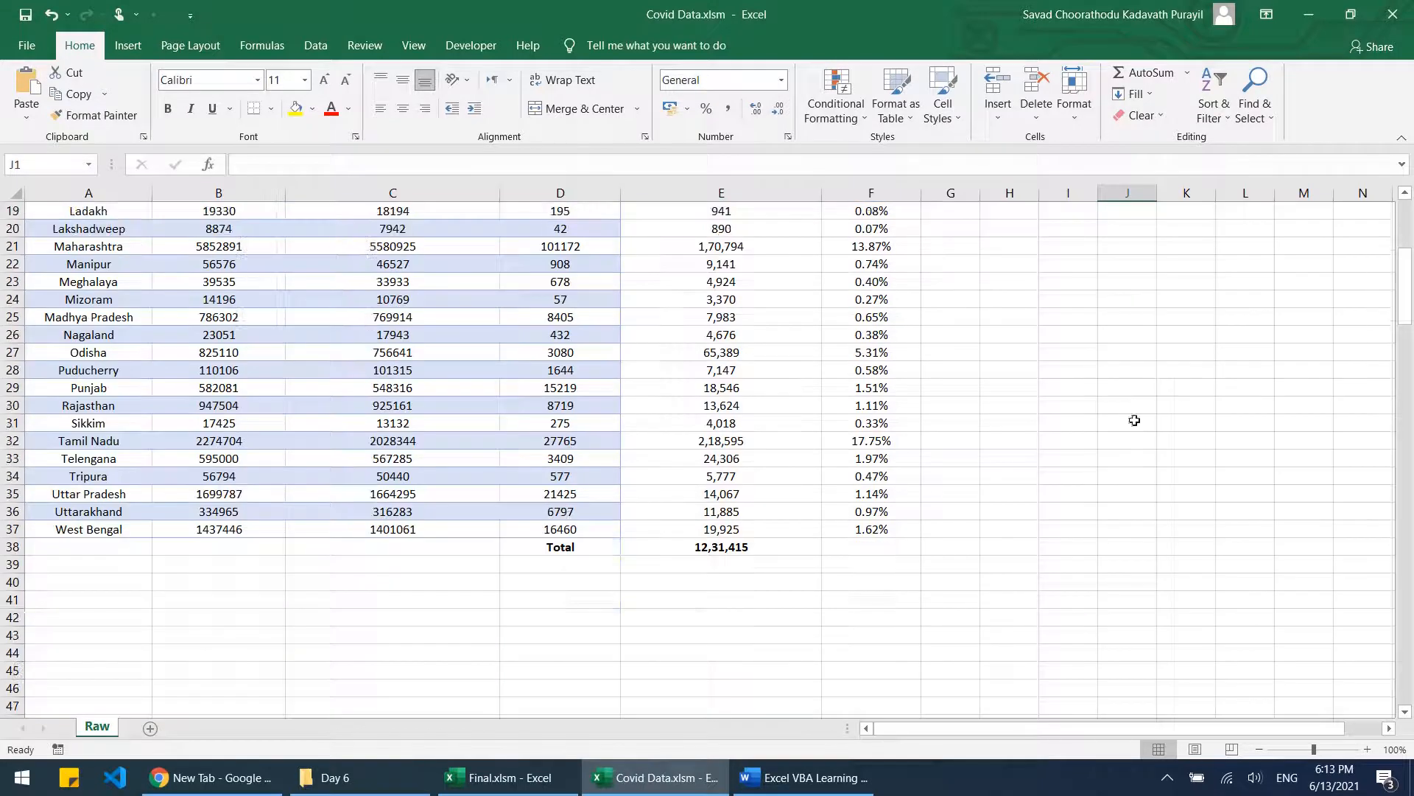
scroll(1039, 537, up, 6)
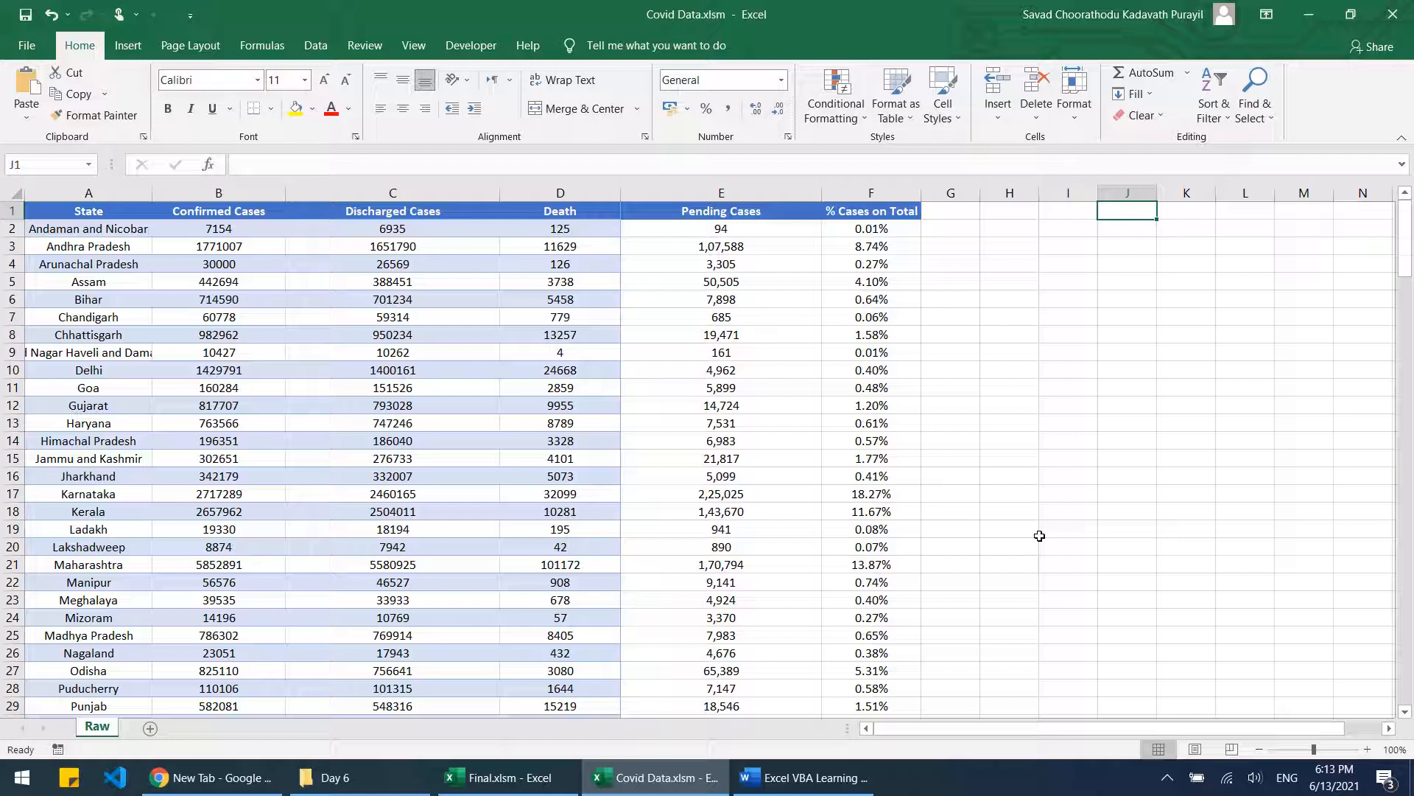
text(Total M)
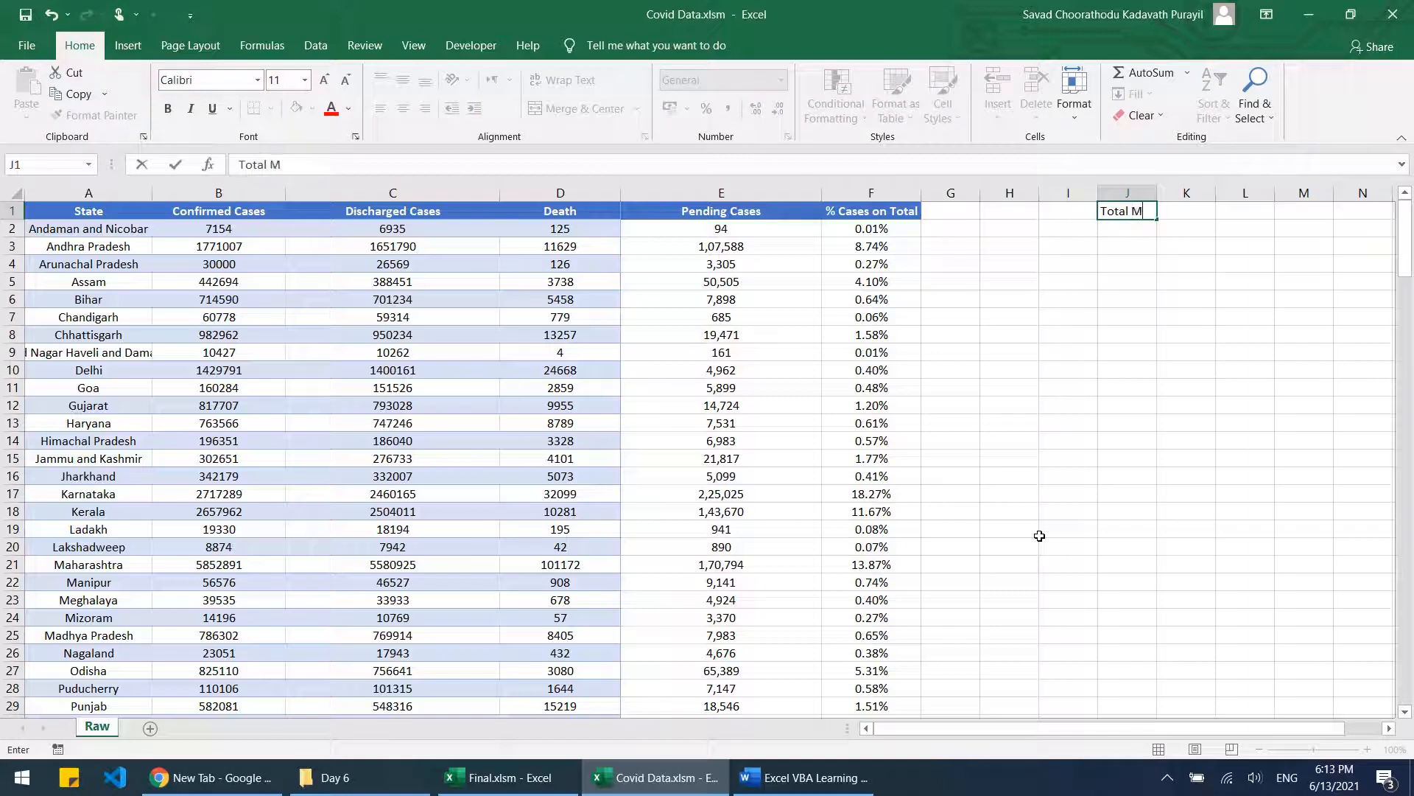
text(asks Available)
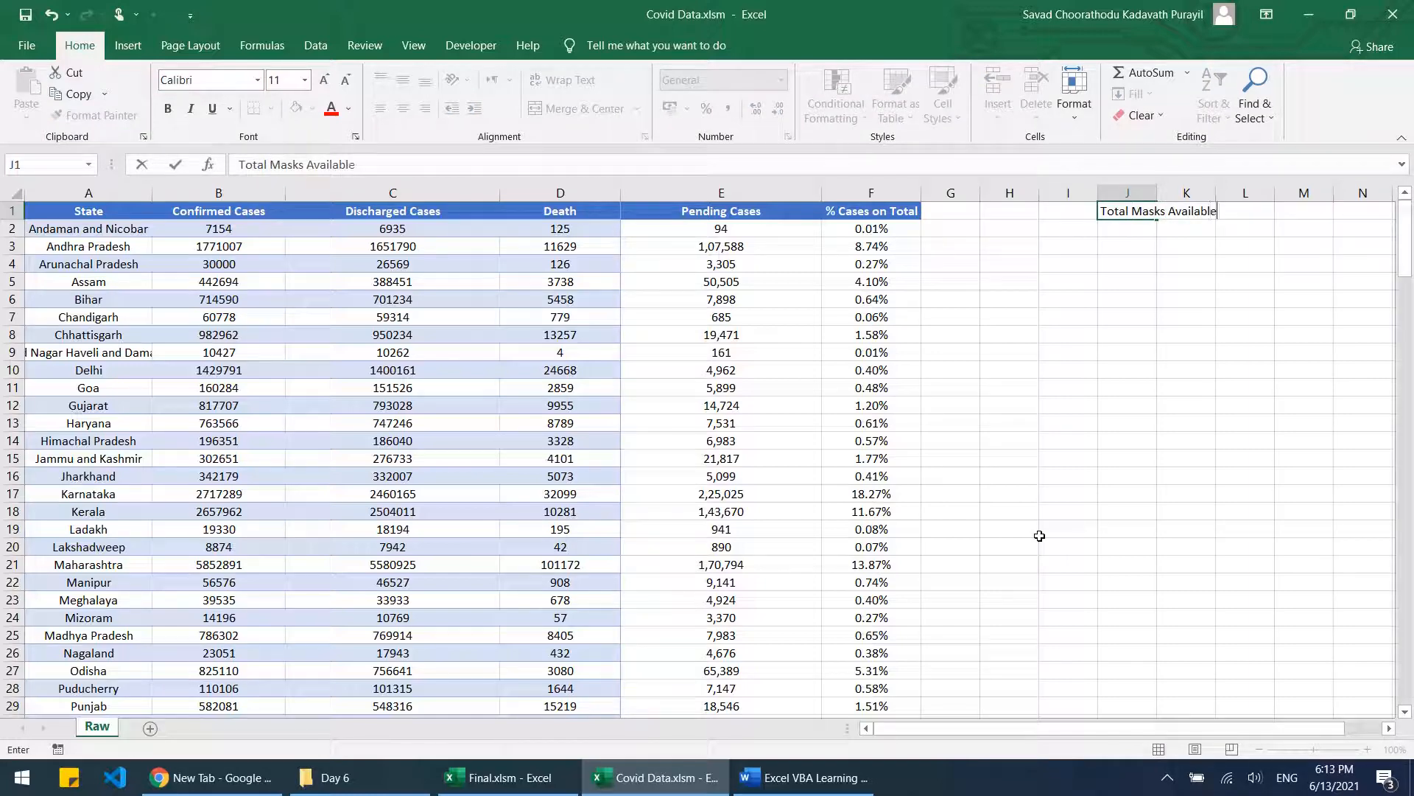
key(Tab)
double_click(1158, 194)
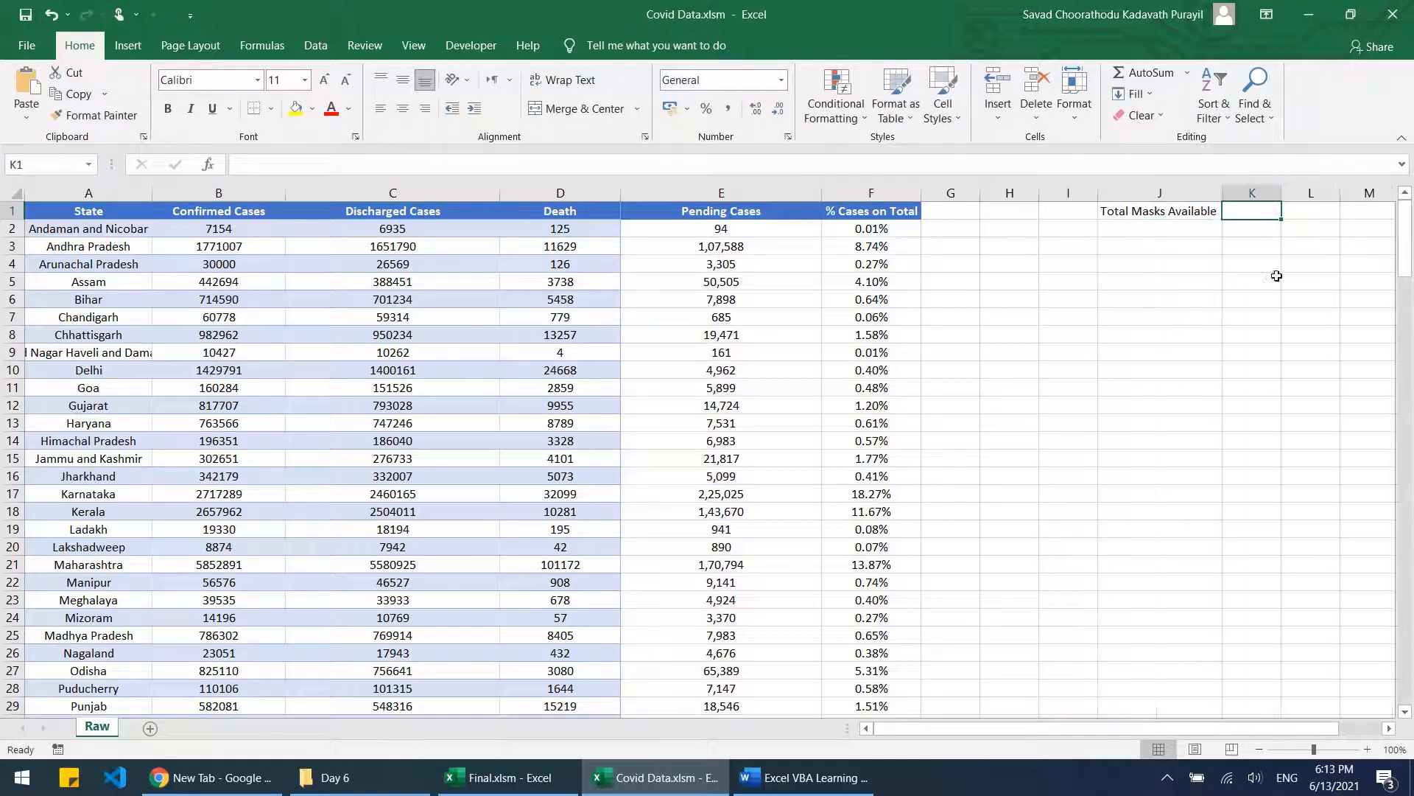
Step: Enter 1000000 in K1 as the mask quantity and compare it with the pending cases total in E38
text(1000)
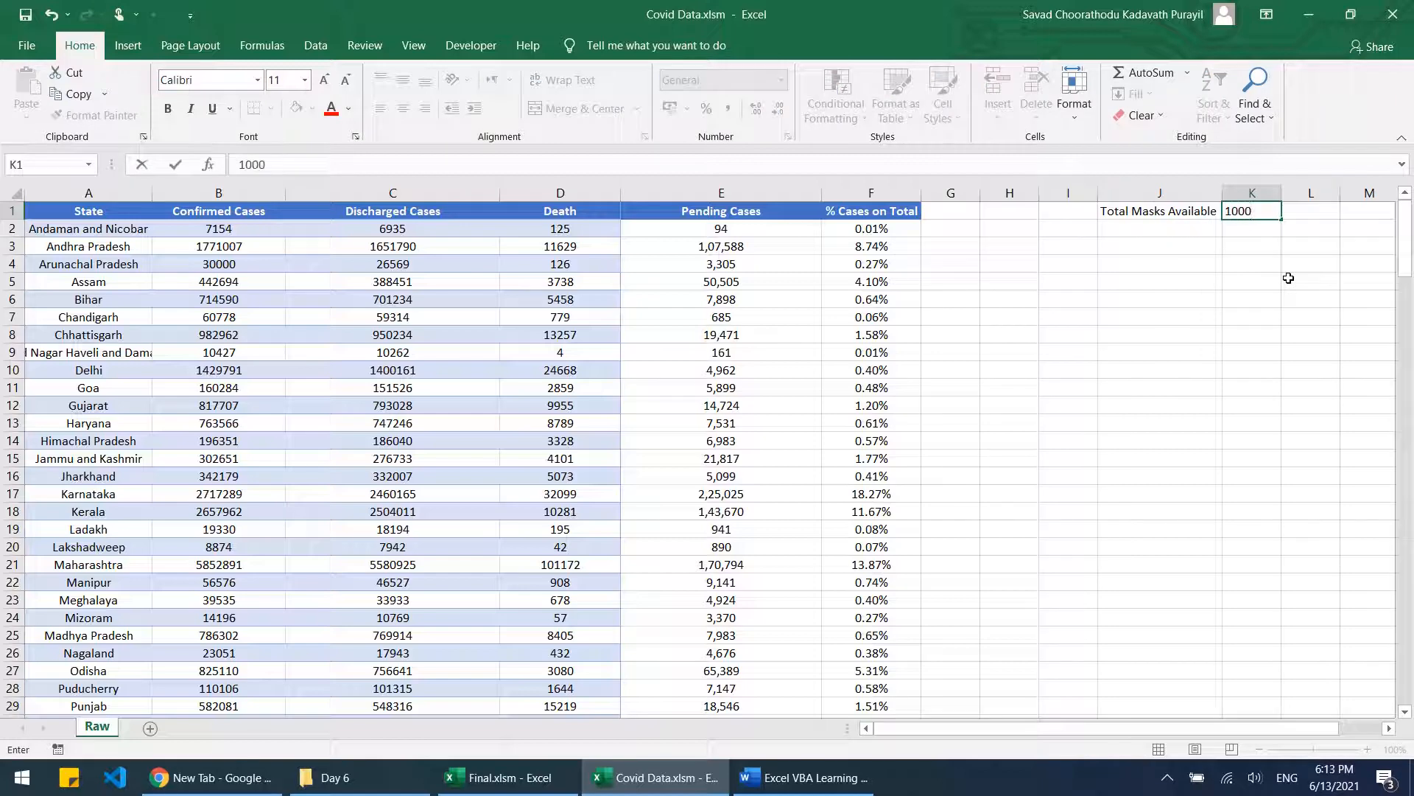
text(000)
key(Return)
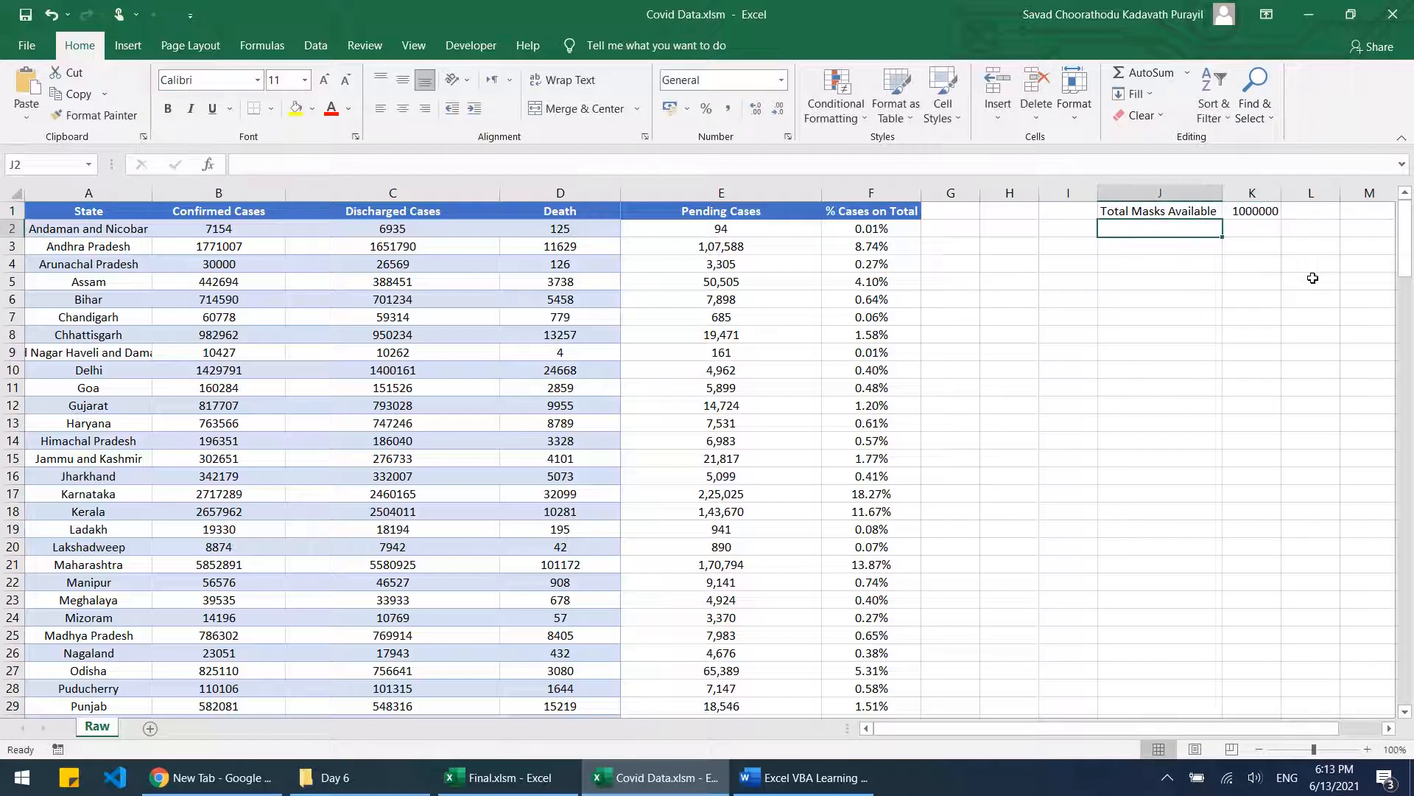
click(1270, 214)
scroll(726, 331, down, 6)
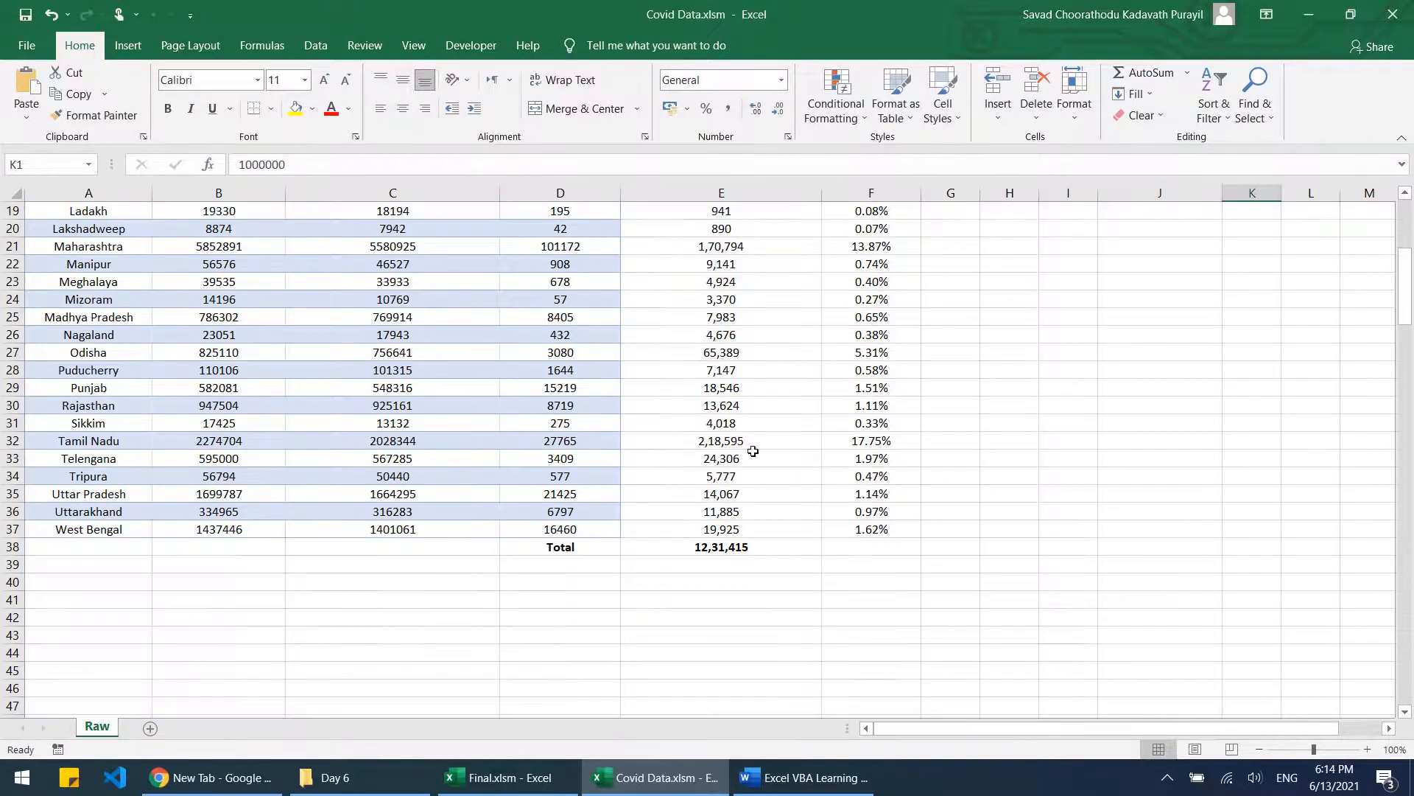
scroll(757, 550, up, 6)
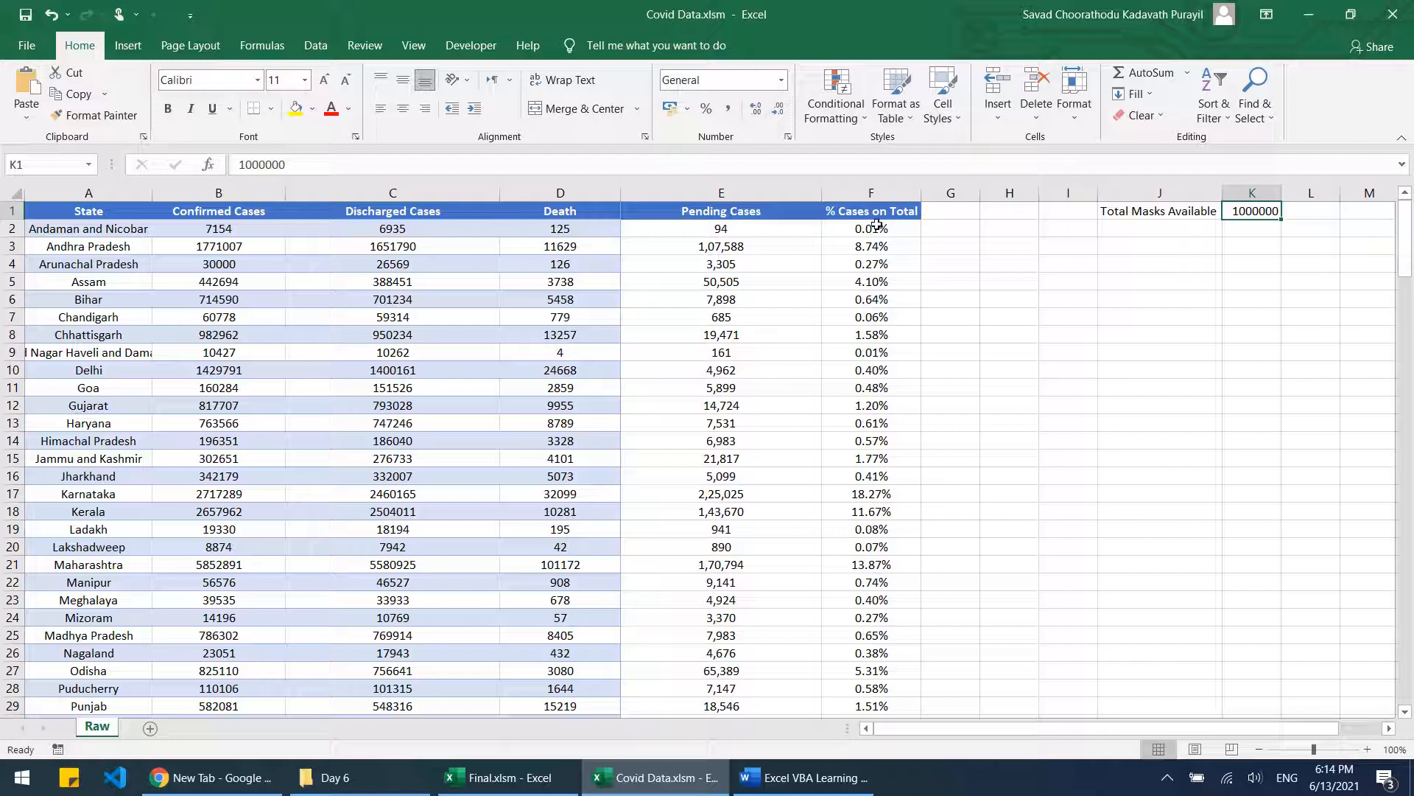
Step: Add the header "Mask to be Distributed" in G1, beside the percentage column, and fit column G's width to it
drag(875, 225, 894, 384)
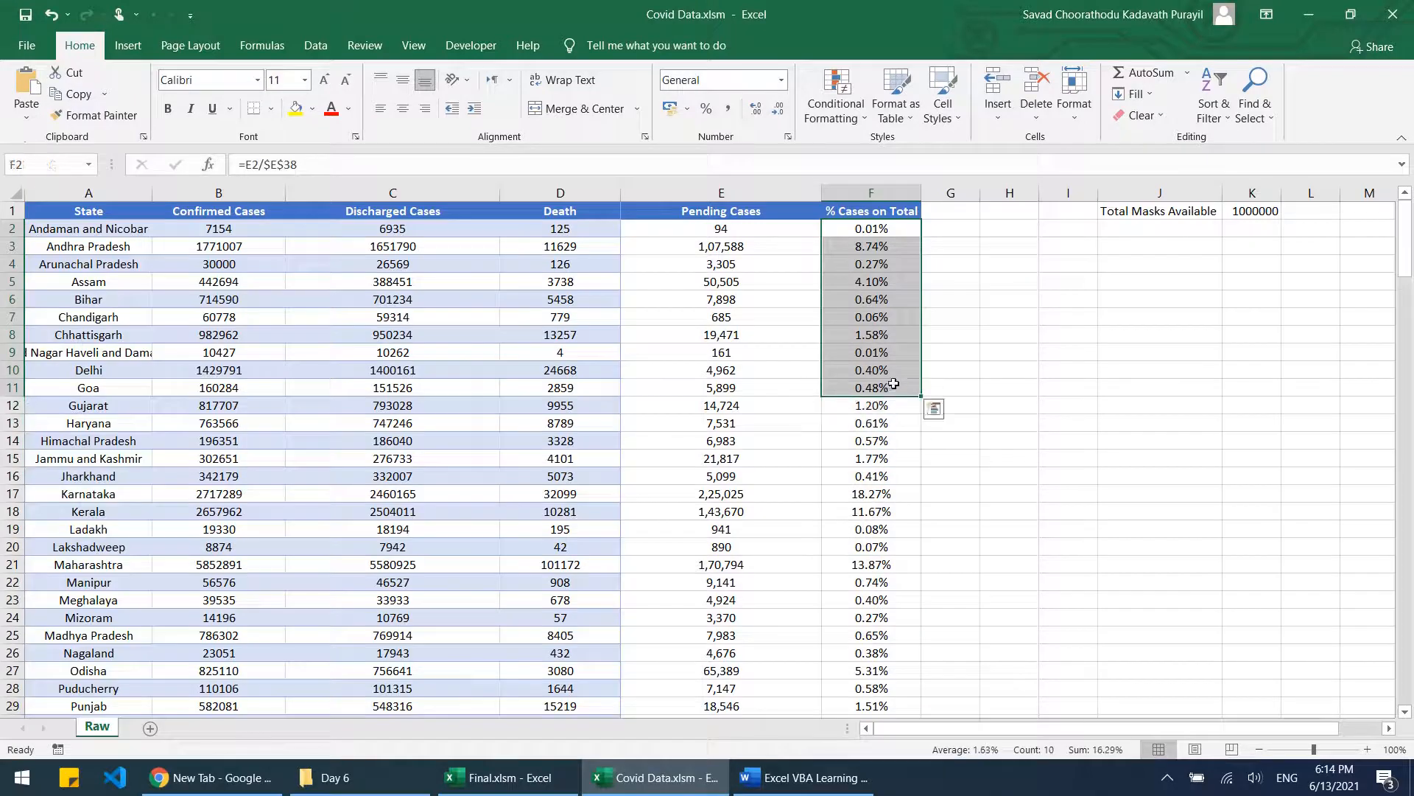
click(949, 212)
text(Maks)
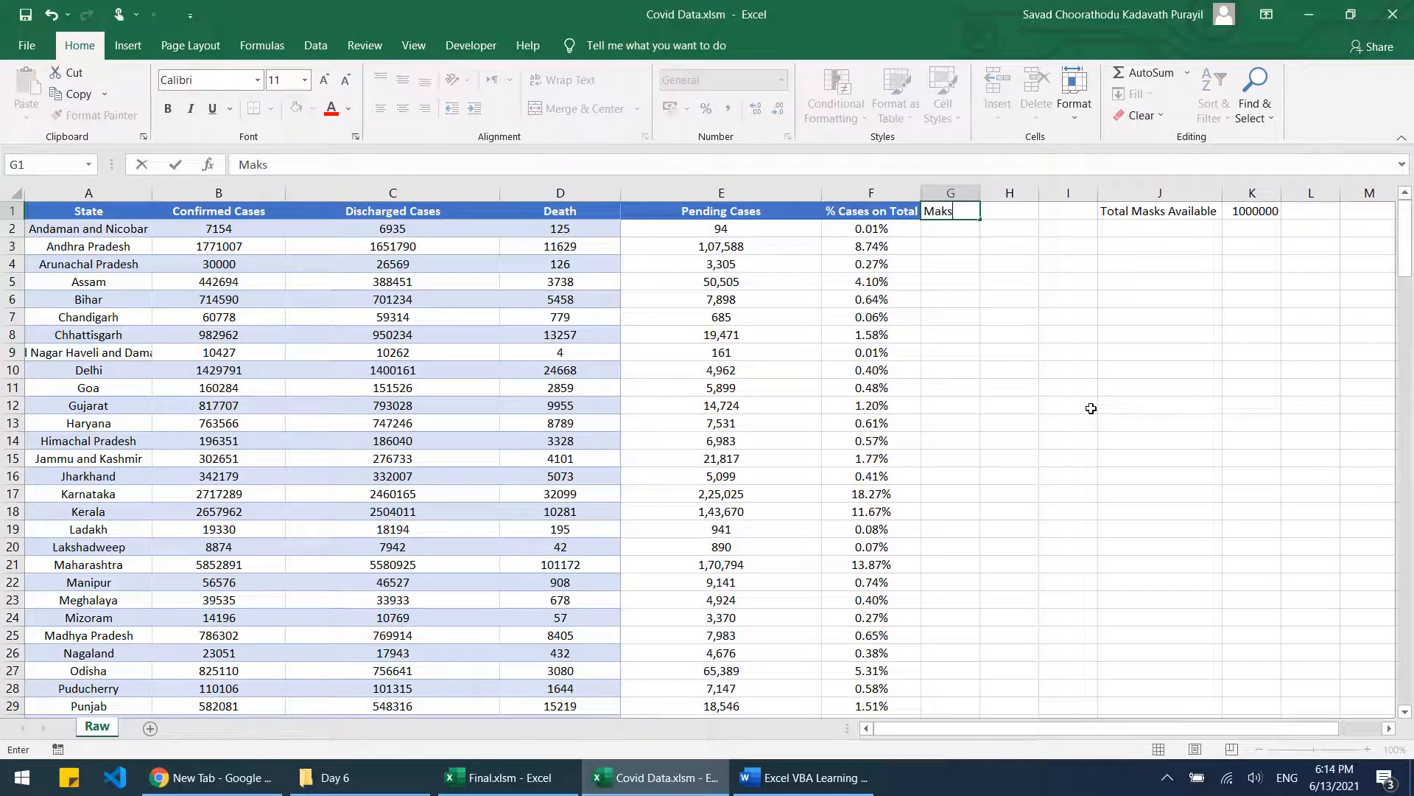
key(BackSpace)
key(BackSpace)
text(sk to be Distri)
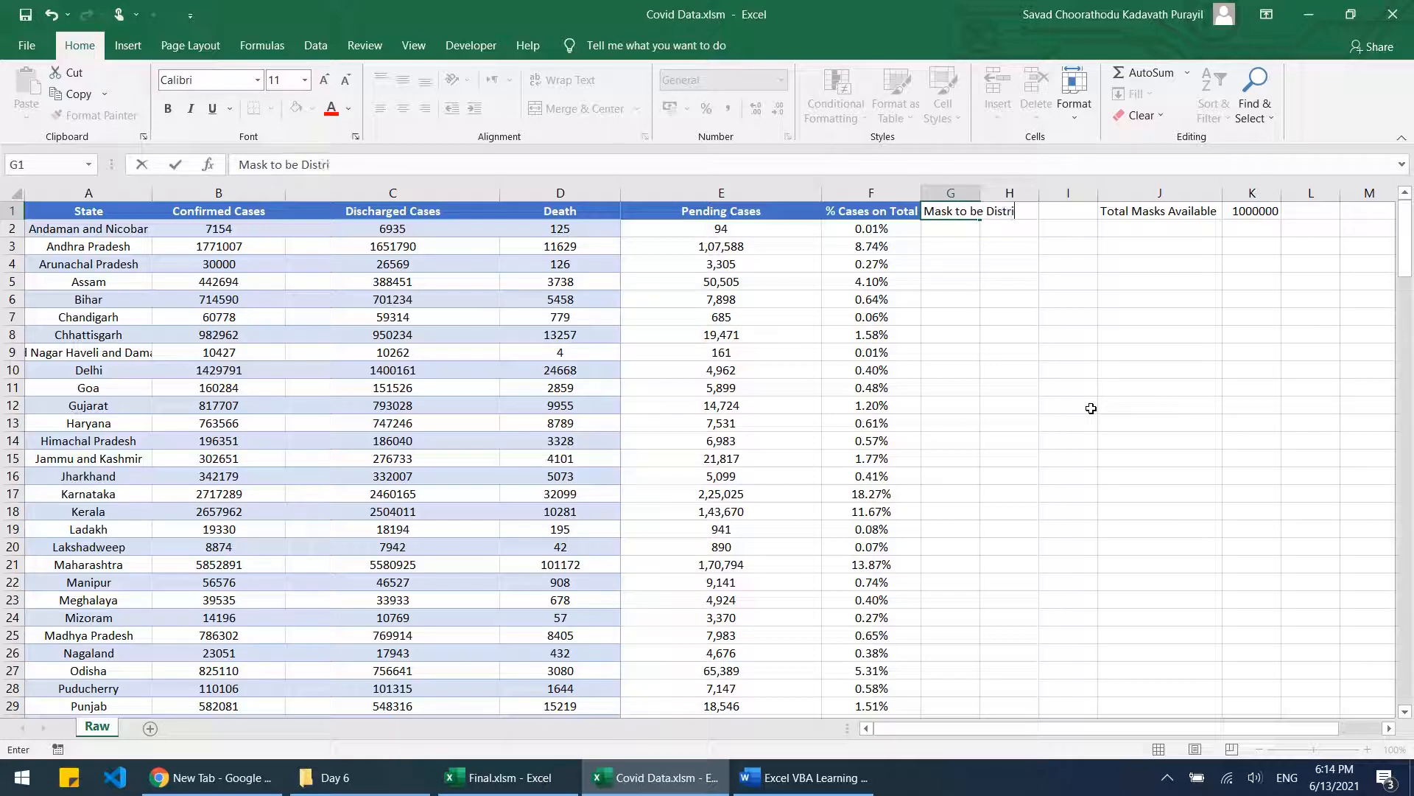
text(buted)
key(Return)
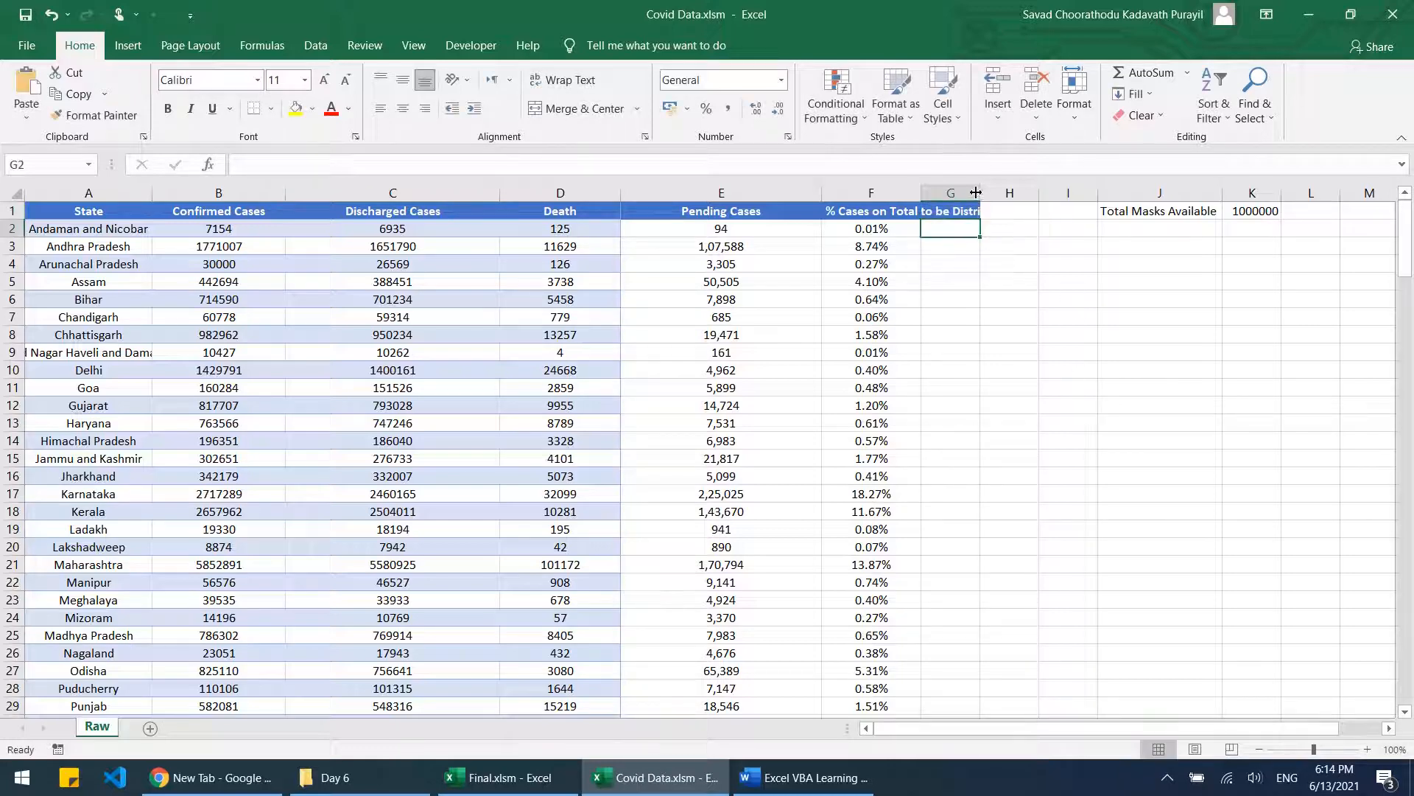
double_click(981, 193)
Step: Calculate the first state's mask share in G2 with =F2*$K$1, keeping the mask quantity's reference absolute
text(=)
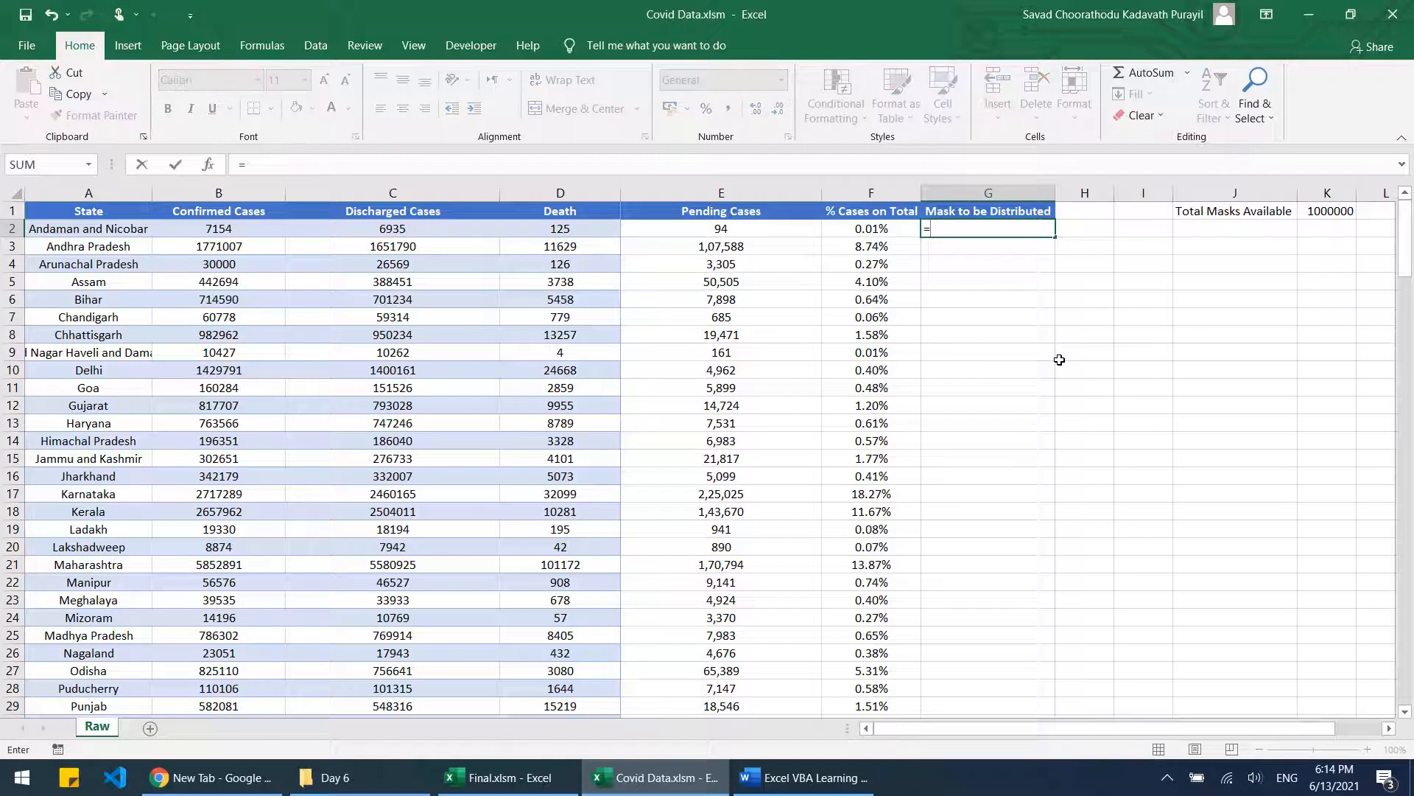
key(Left)
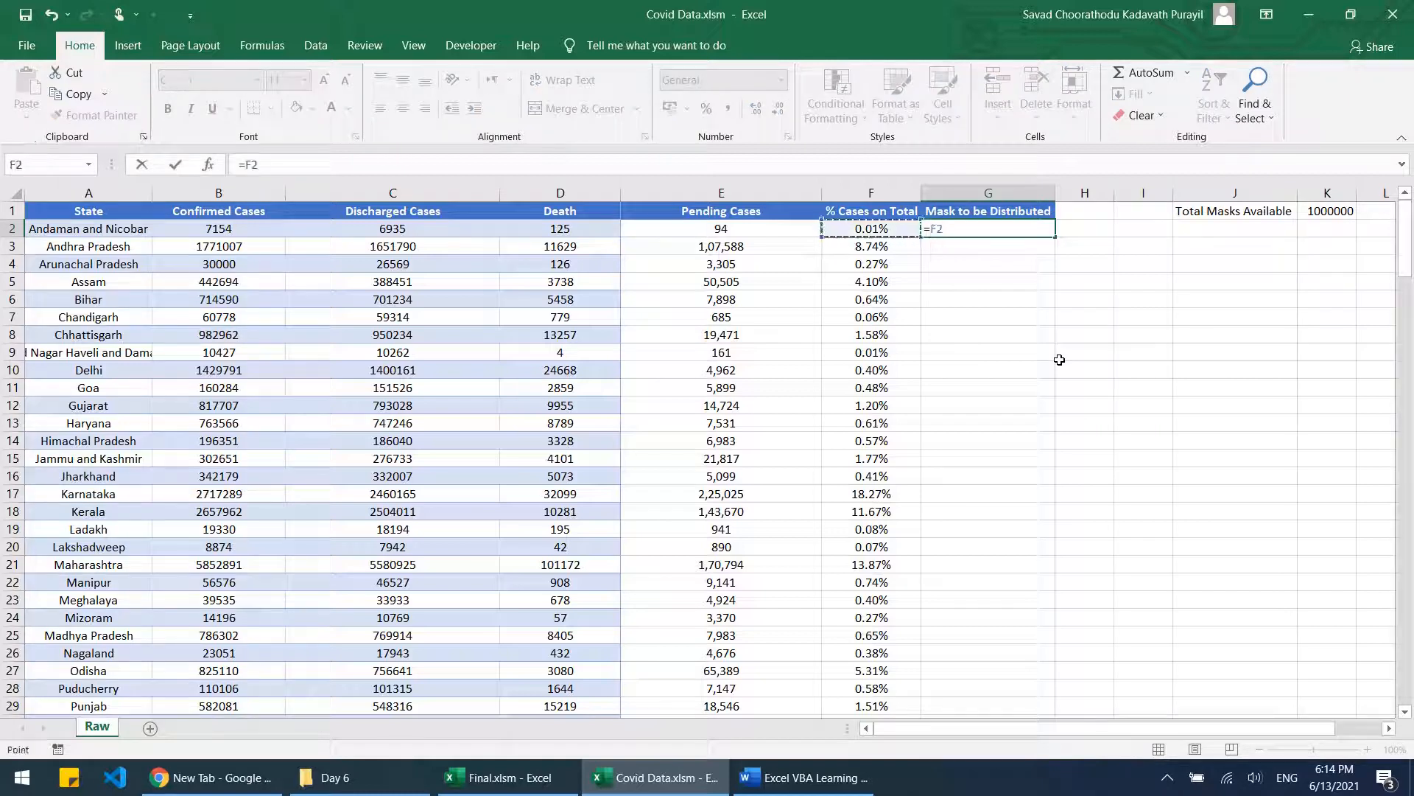
text(*)
click(1321, 213)
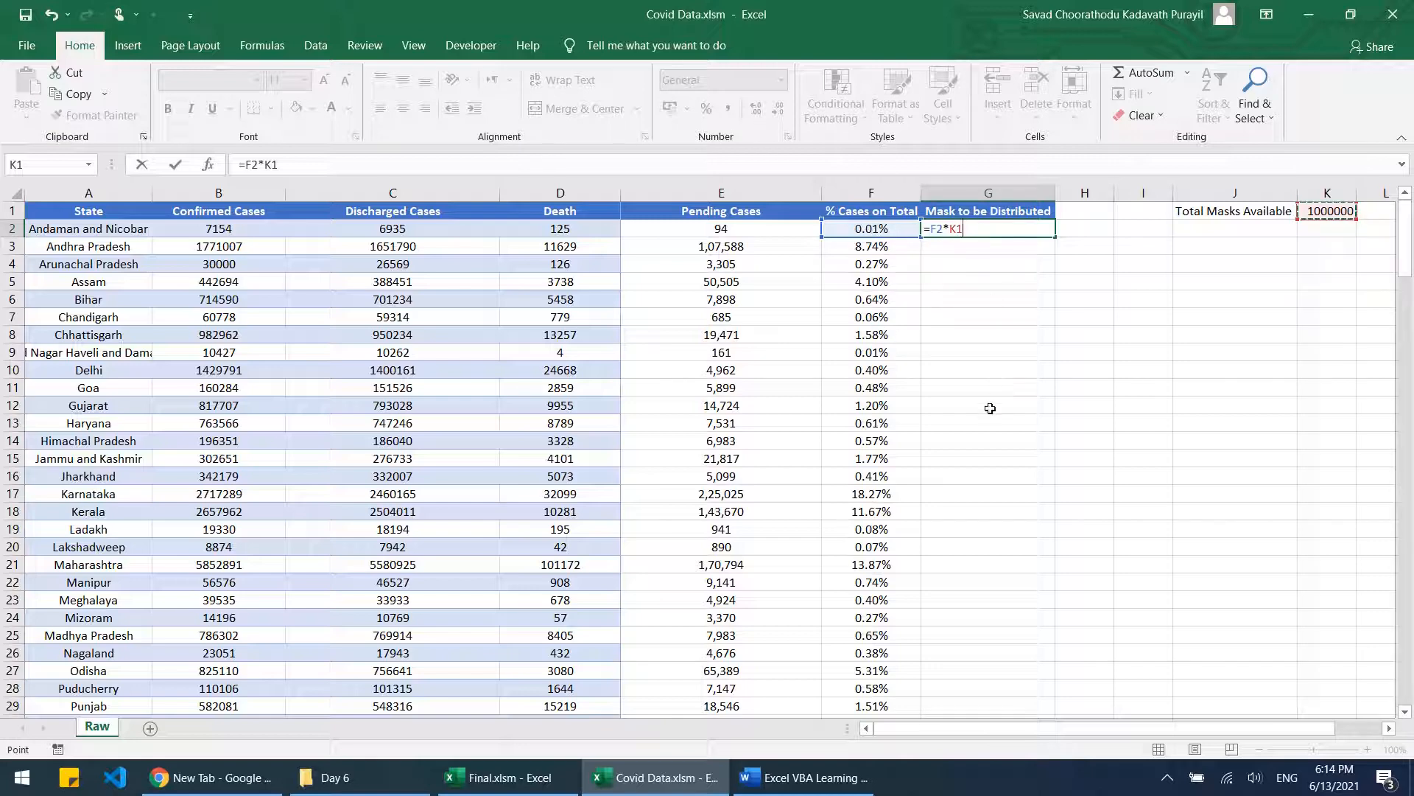
click(958, 229)
key(F4)
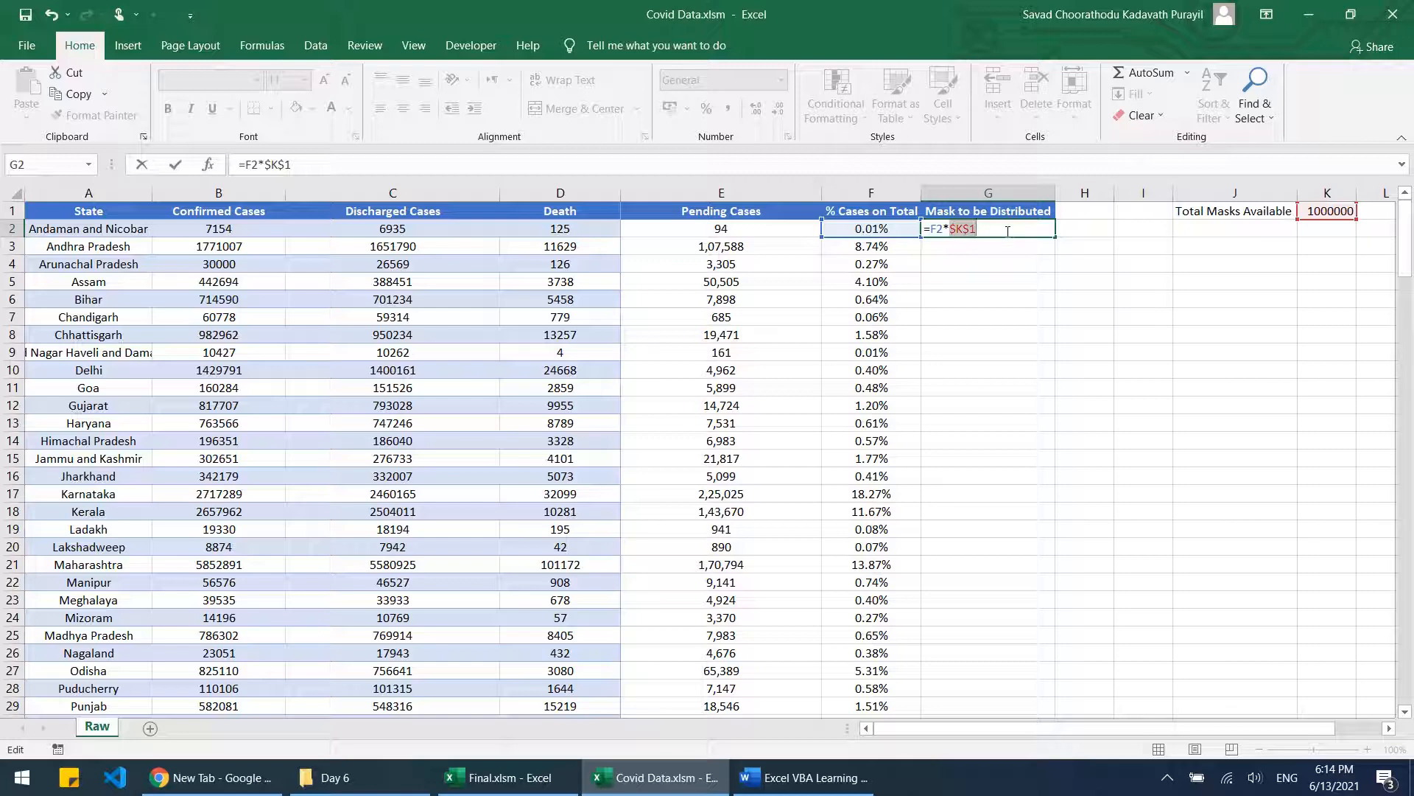
key(Return)
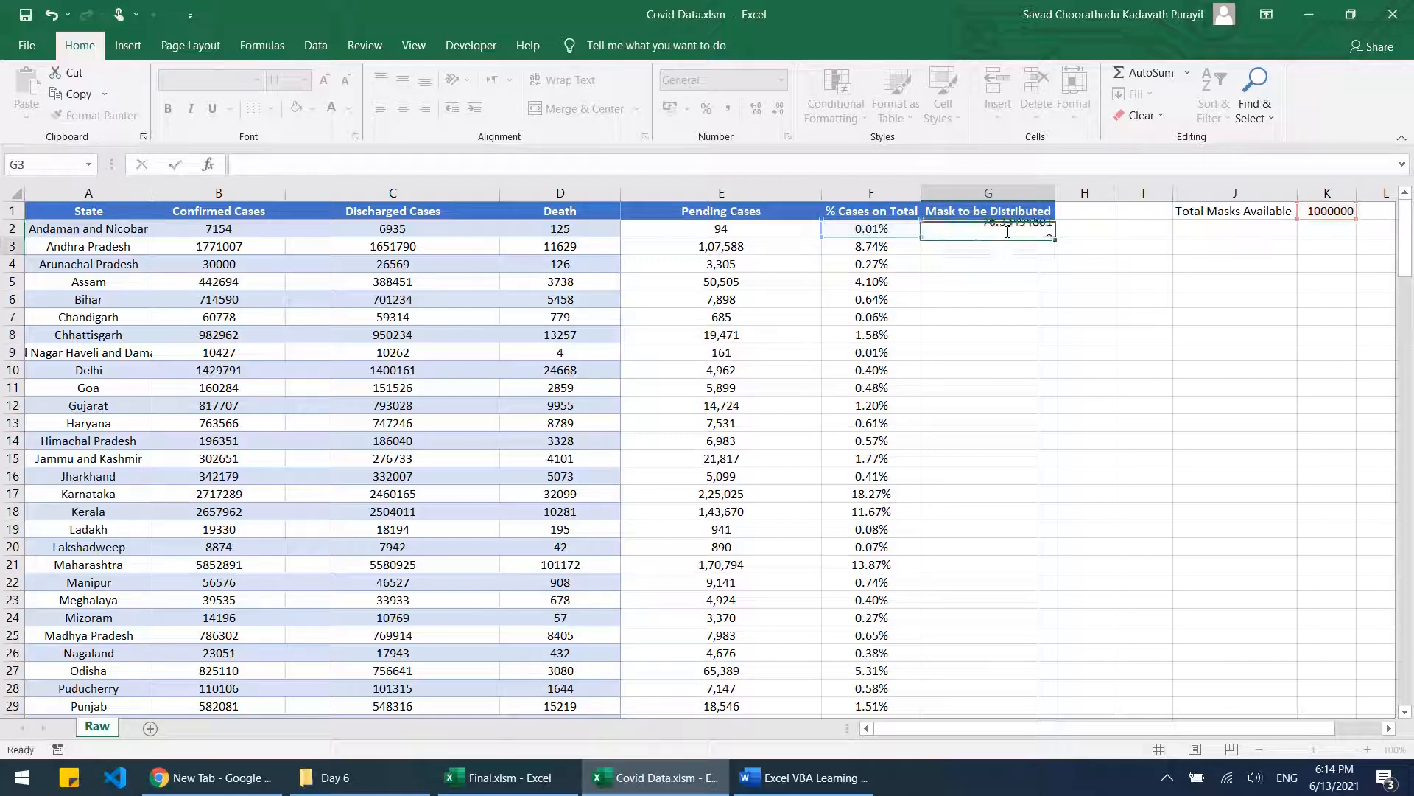
Step: Fill the G2 mask formula down column G through G37 and check the copied results
click(1015, 231)
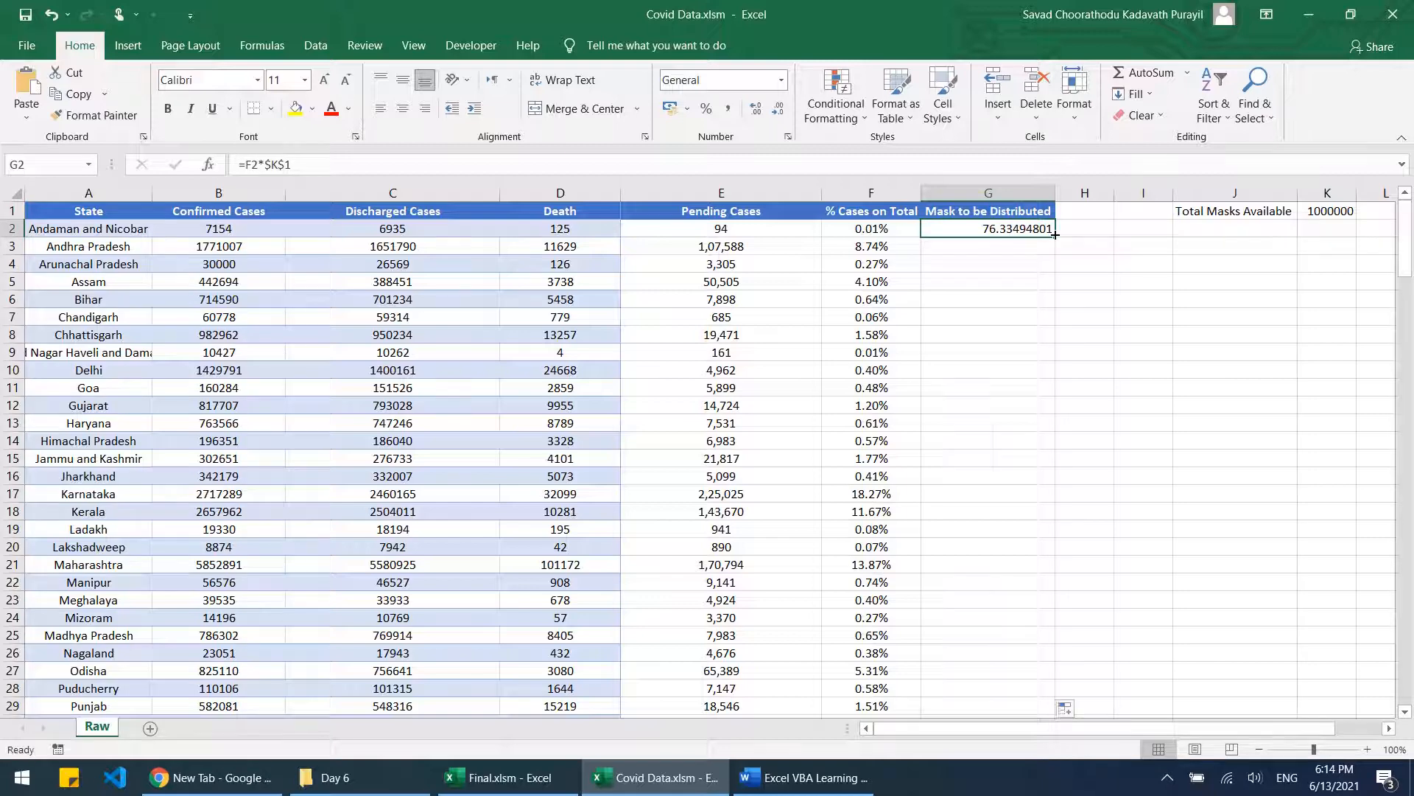
double_click(1055, 235)
scroll(1112, 335, down, 9)
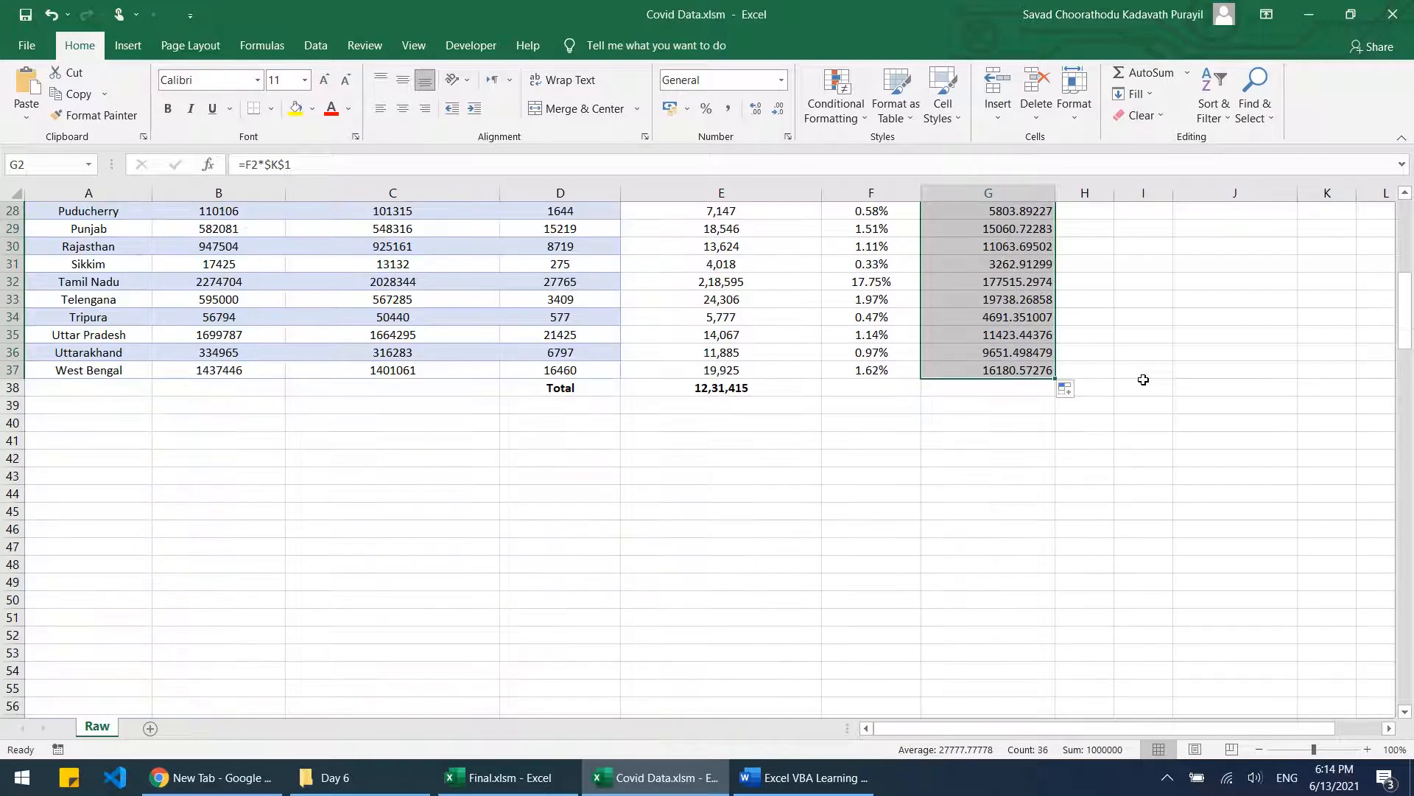
scroll(1143, 379, up, 9)
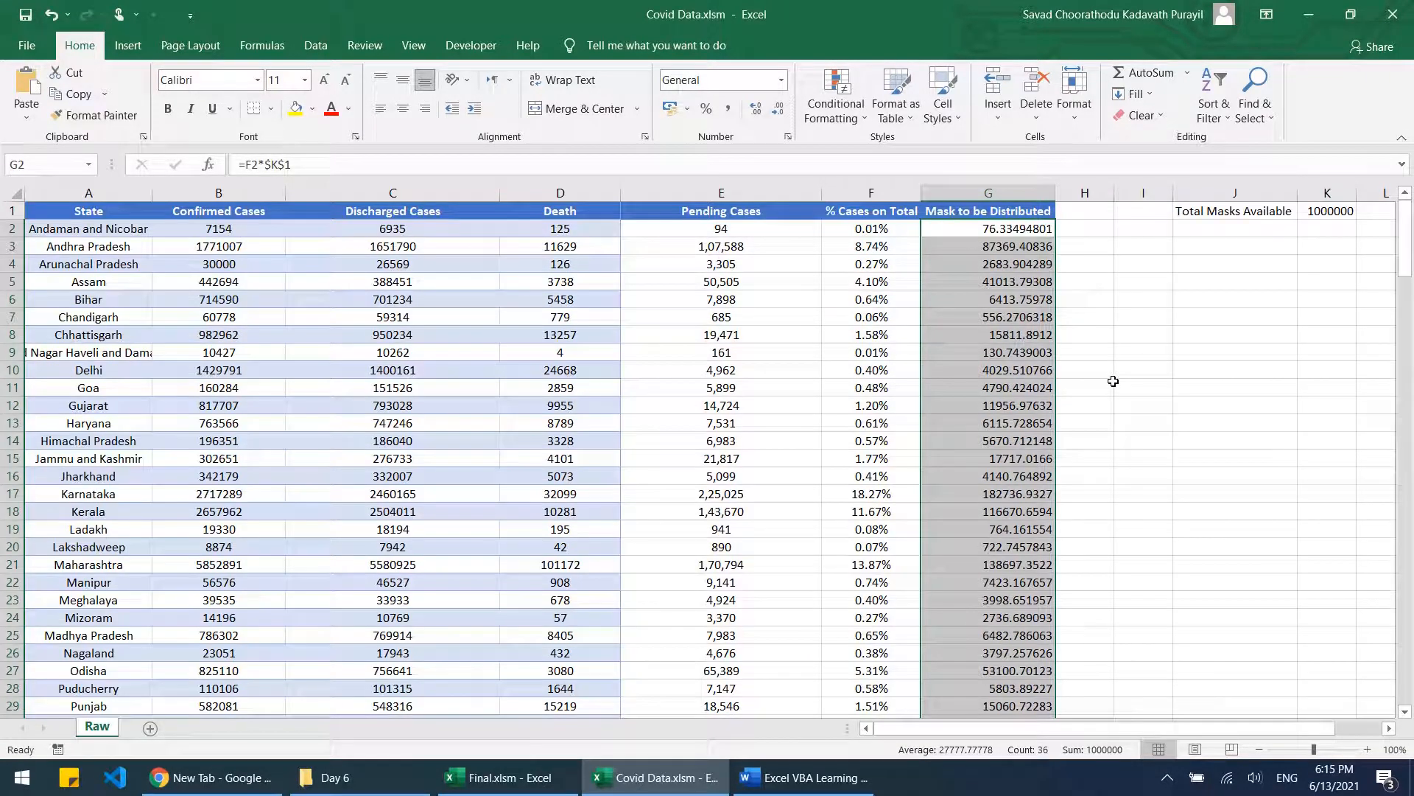
click(1003, 231)
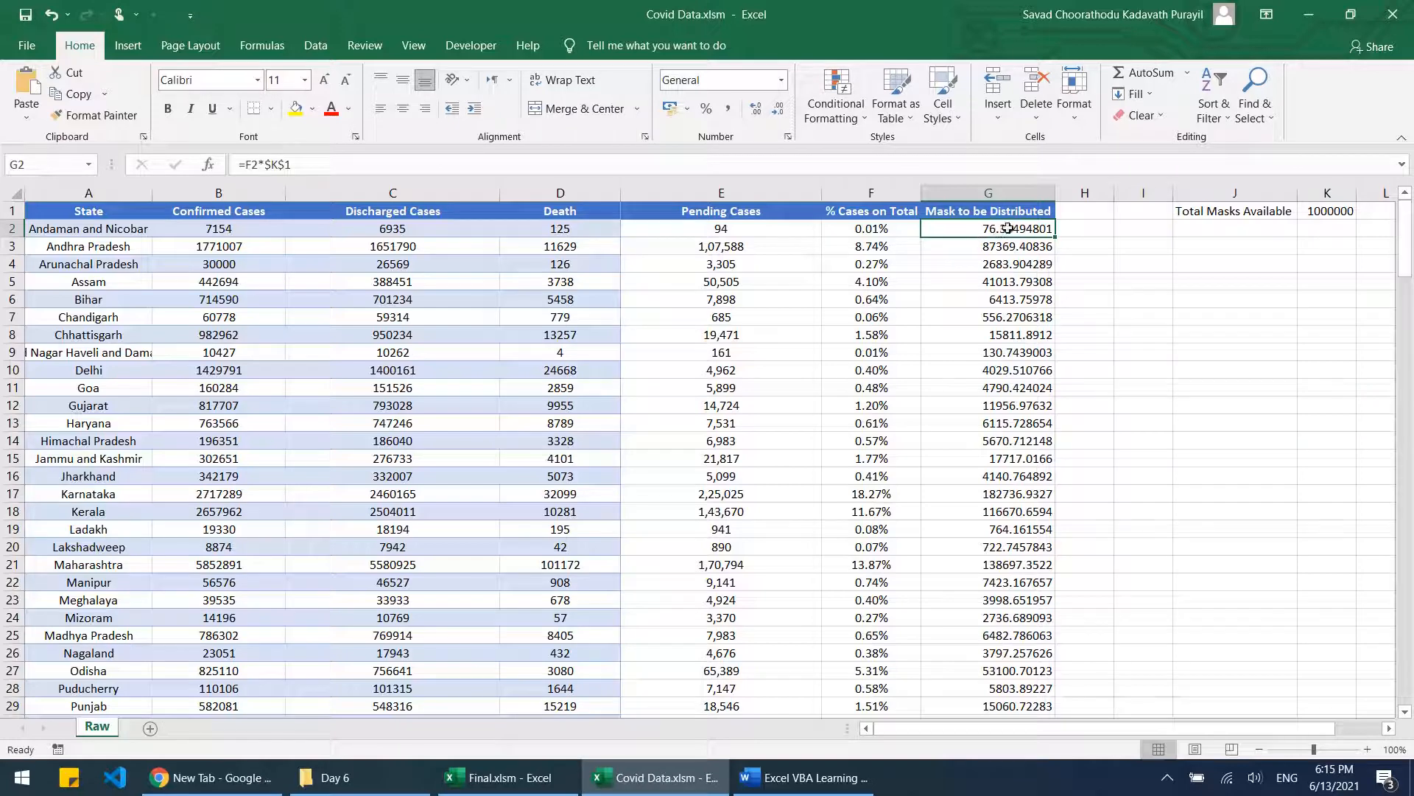
mouse_move(1008, 228)
mouse_down()
mouse_move(1017, 259)
mouse_move(1020, 227)
mouse_up()
click(249, 165)
text(r)
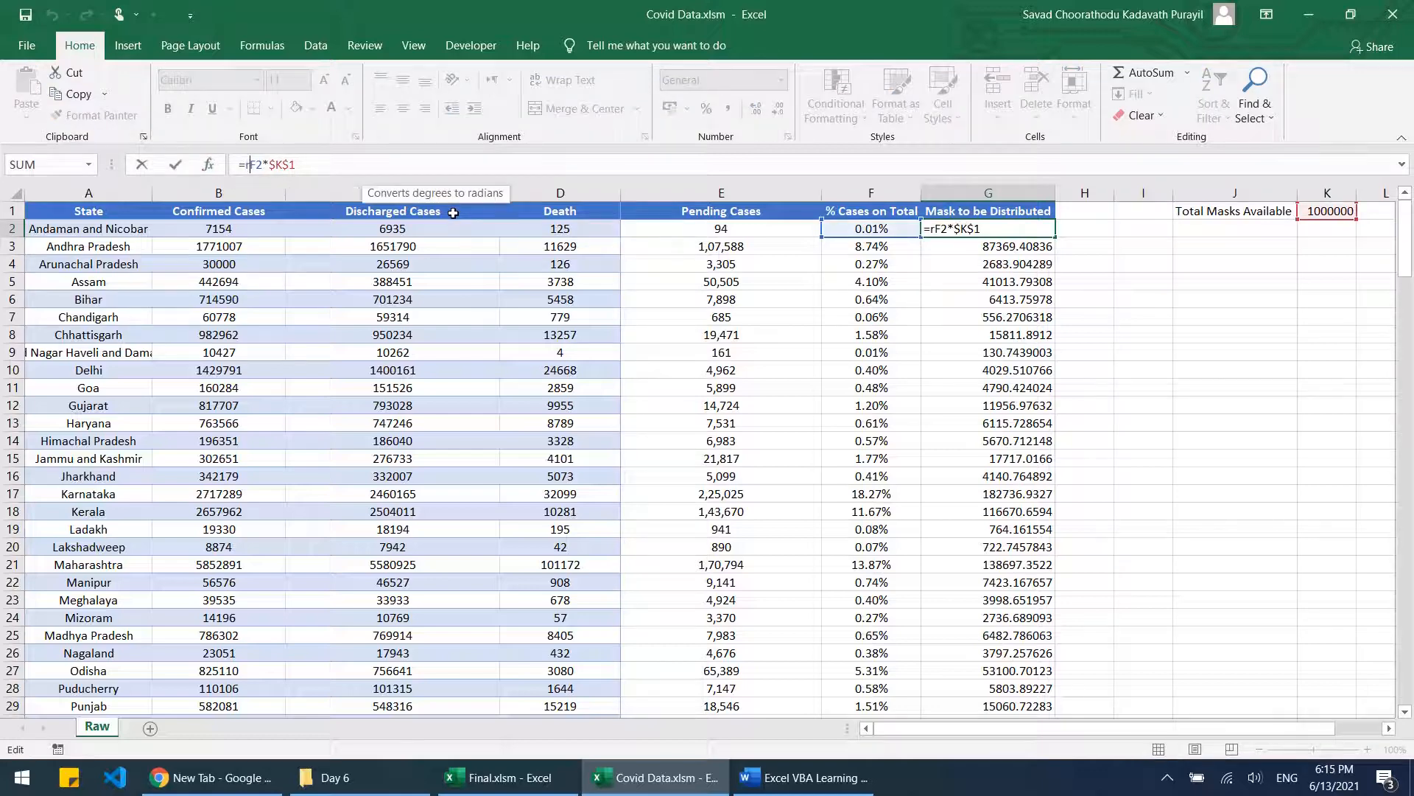
key(Escape)
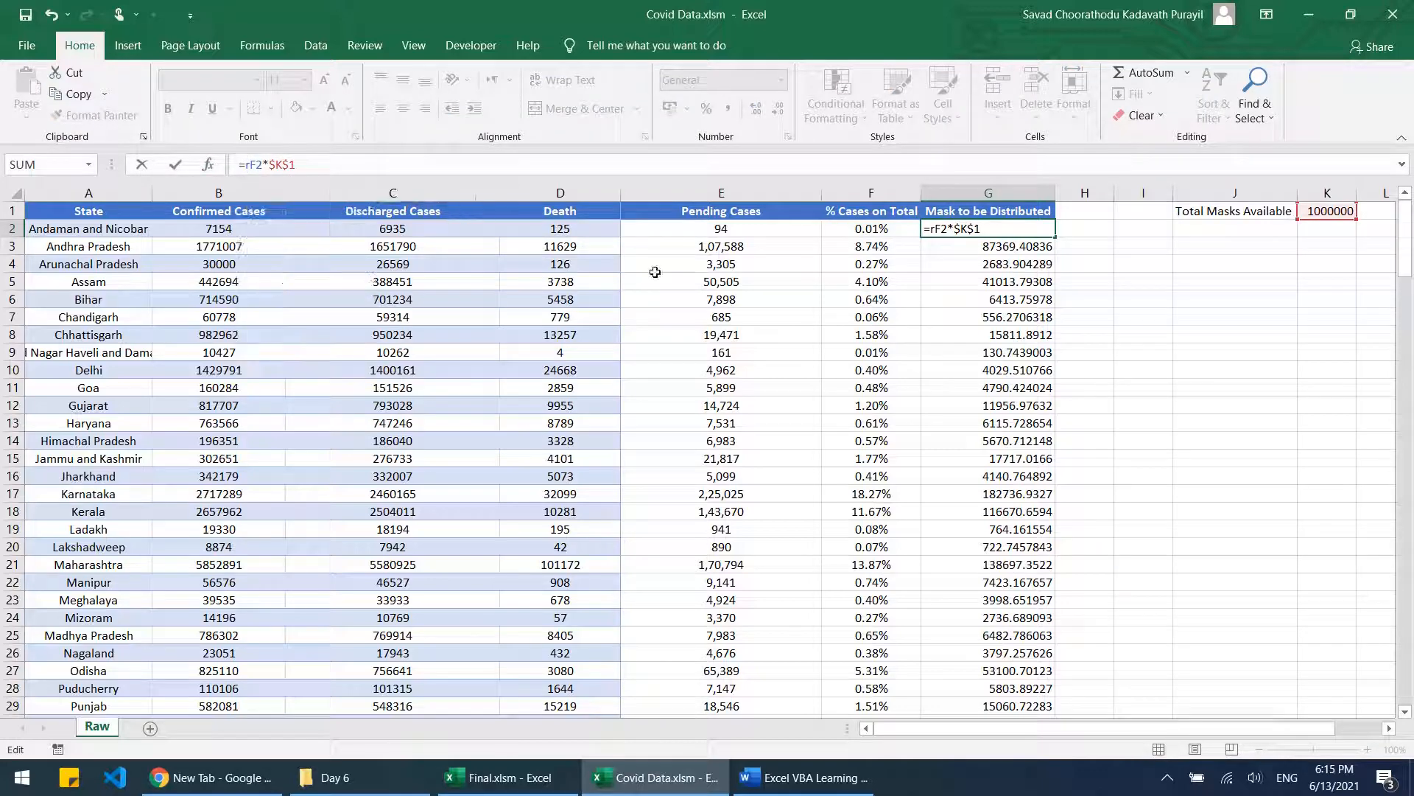
key(Escape)
Step: Wrap the G2 formula in ROUNDDOWN with 0 digits so that it reads =ROUNDDOWN(F2*$K$1,0)
double_click(969, 228)
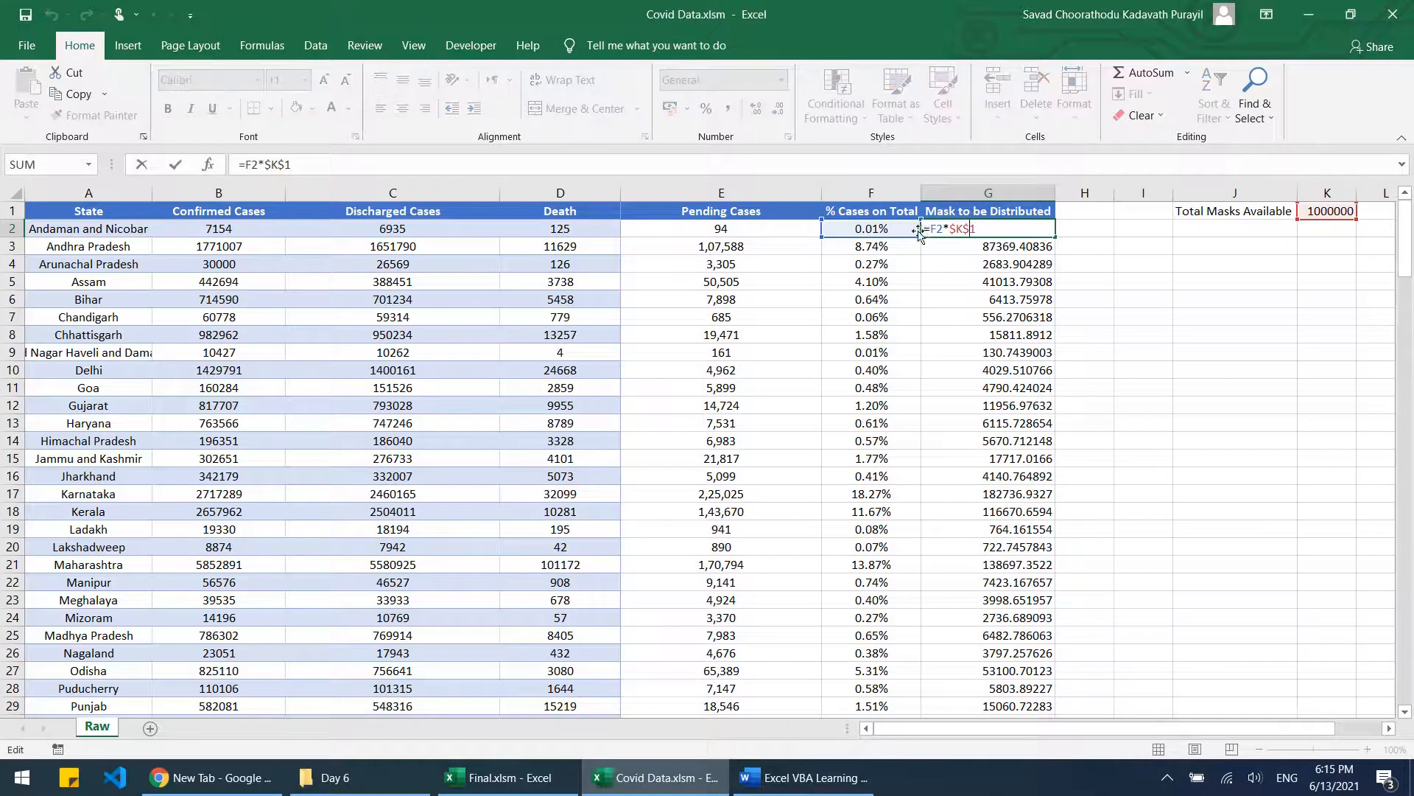
click(930, 230)
text(rounddown()
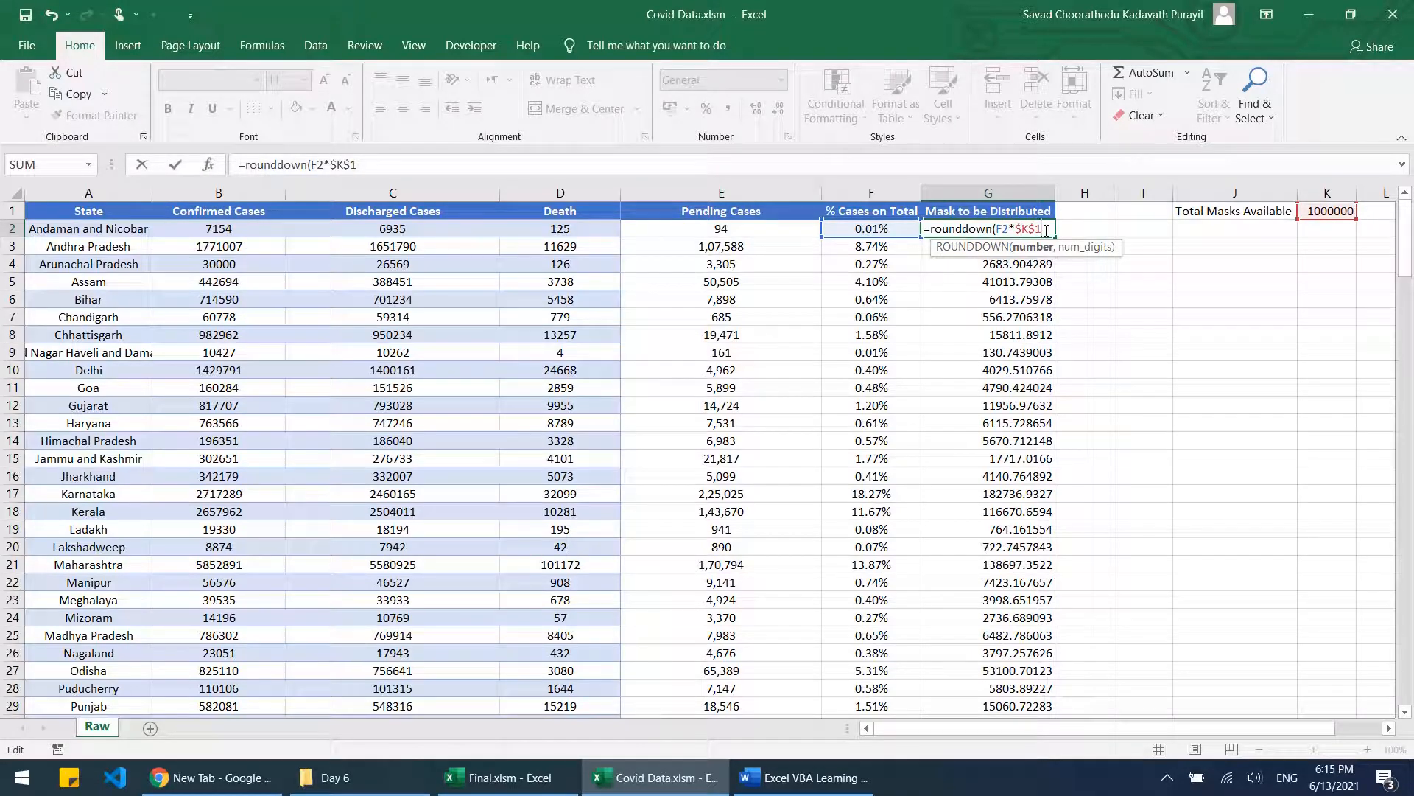
text(,0)
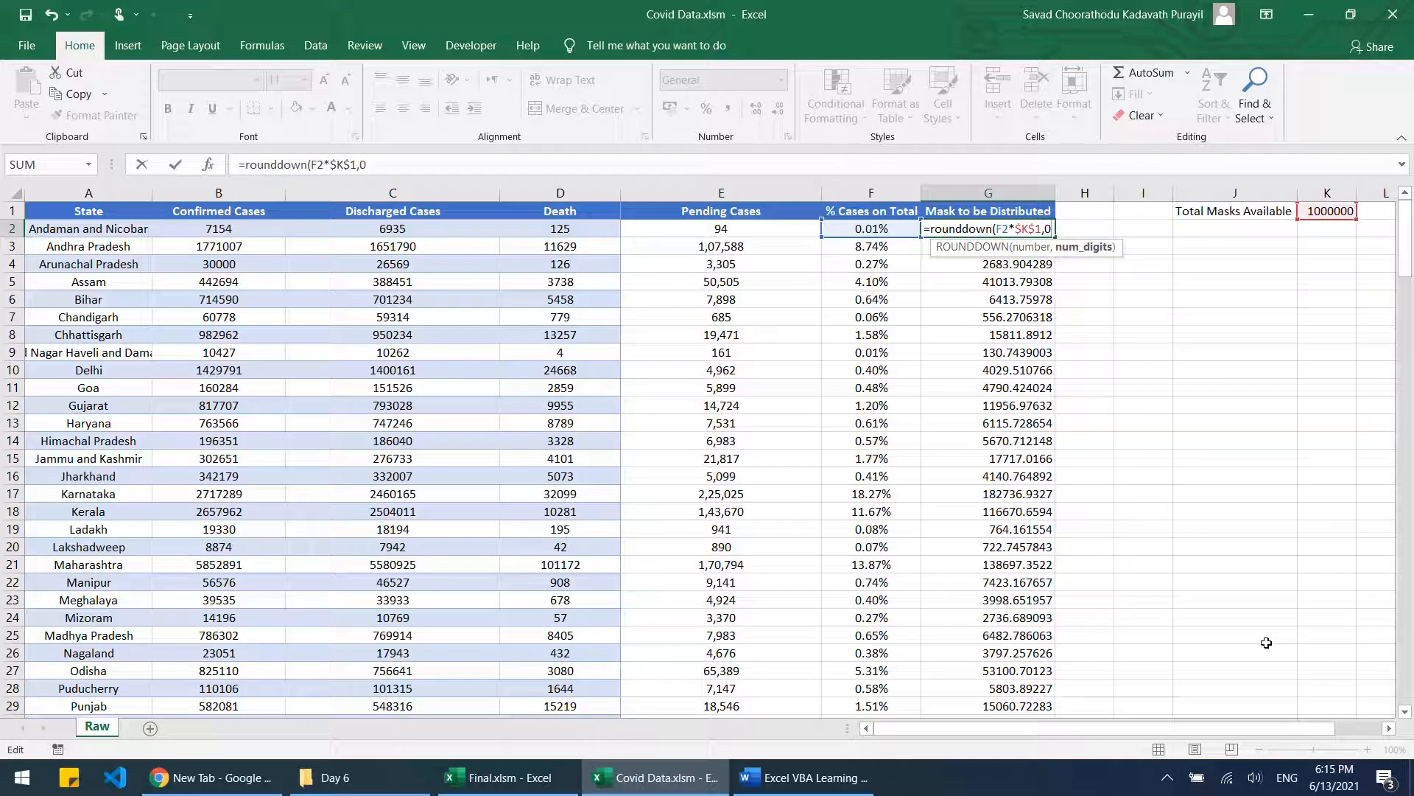
text())
key(Return)
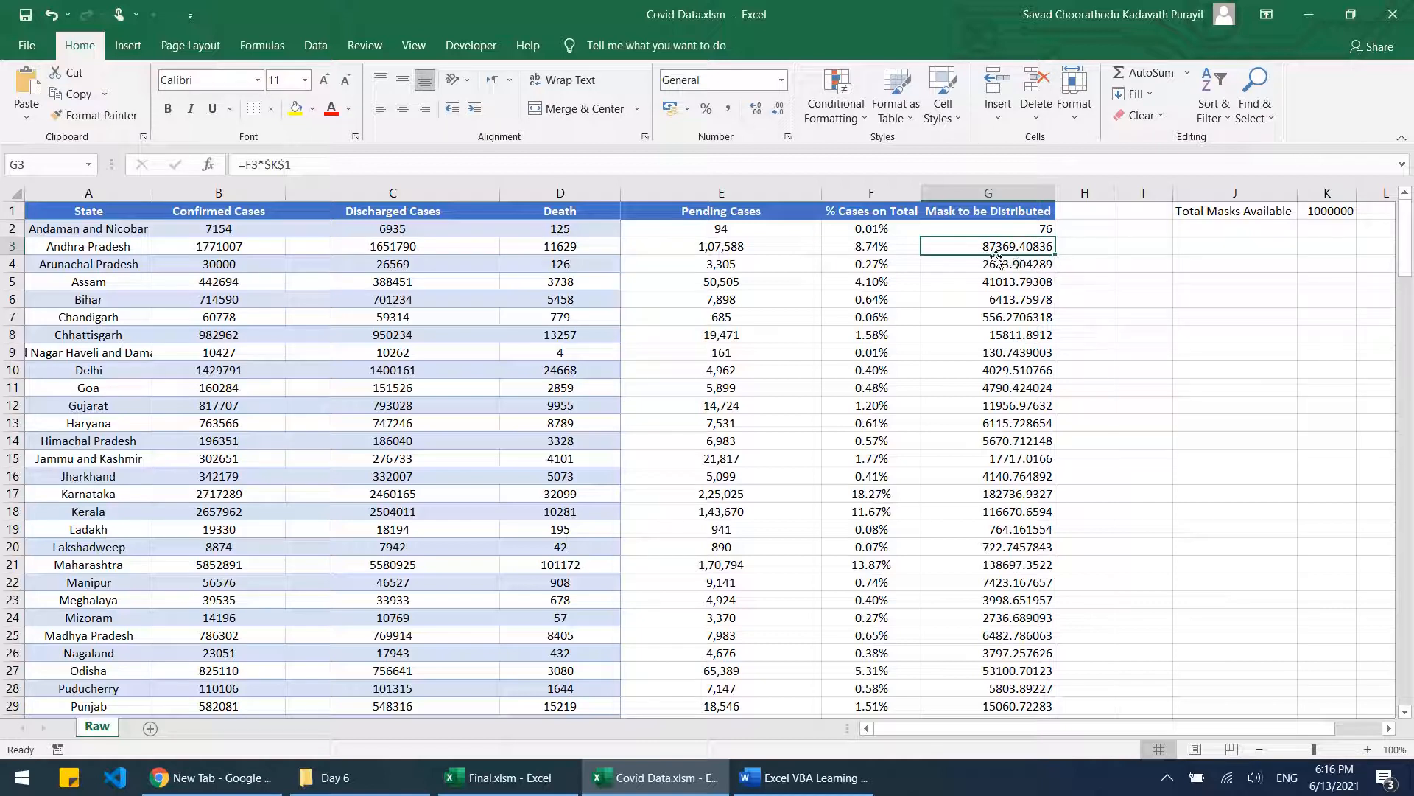
Step: Fill the G2 ROUNDDOWN formula down column G through G37 and centre the contents of column G
click(1046, 228)
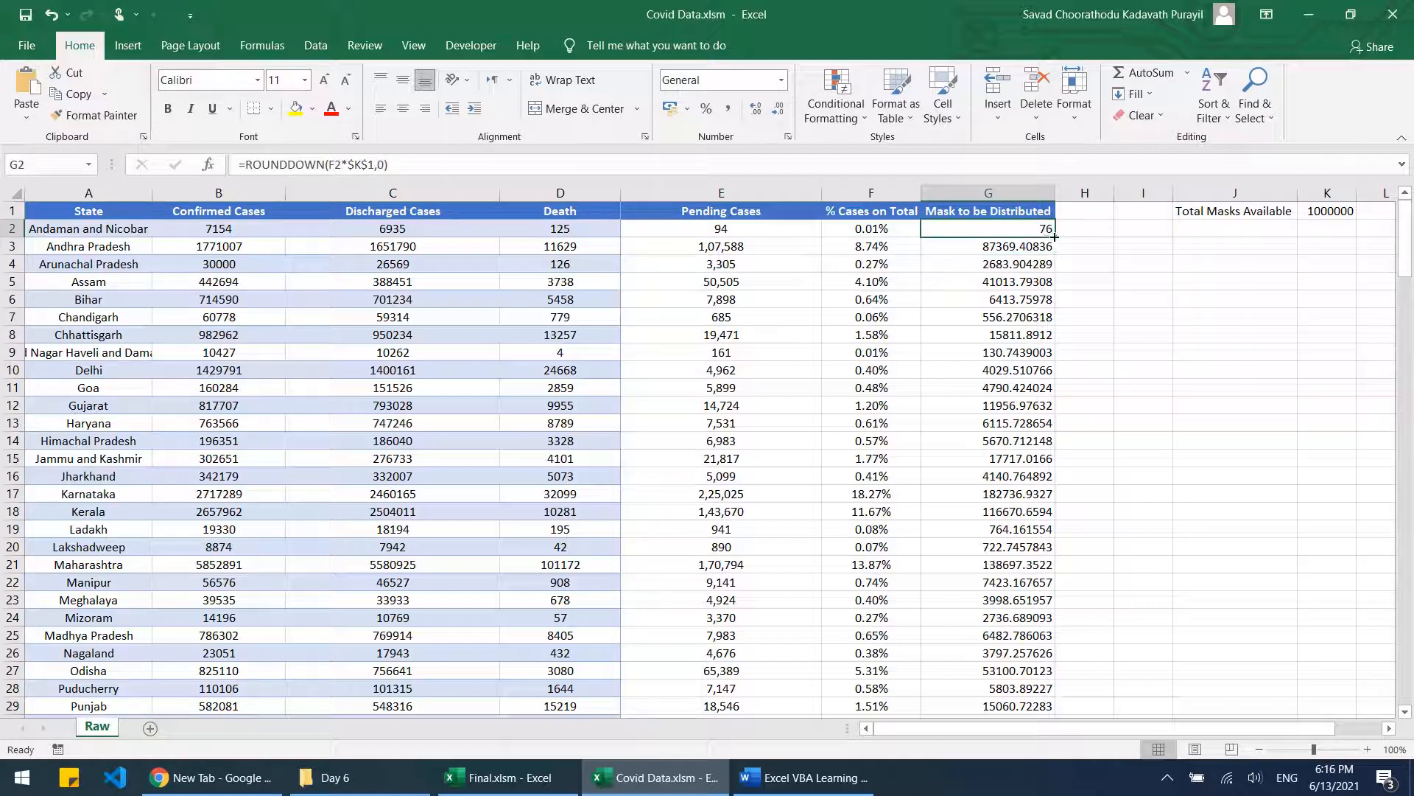
drag(1055, 237, 1052, 254)
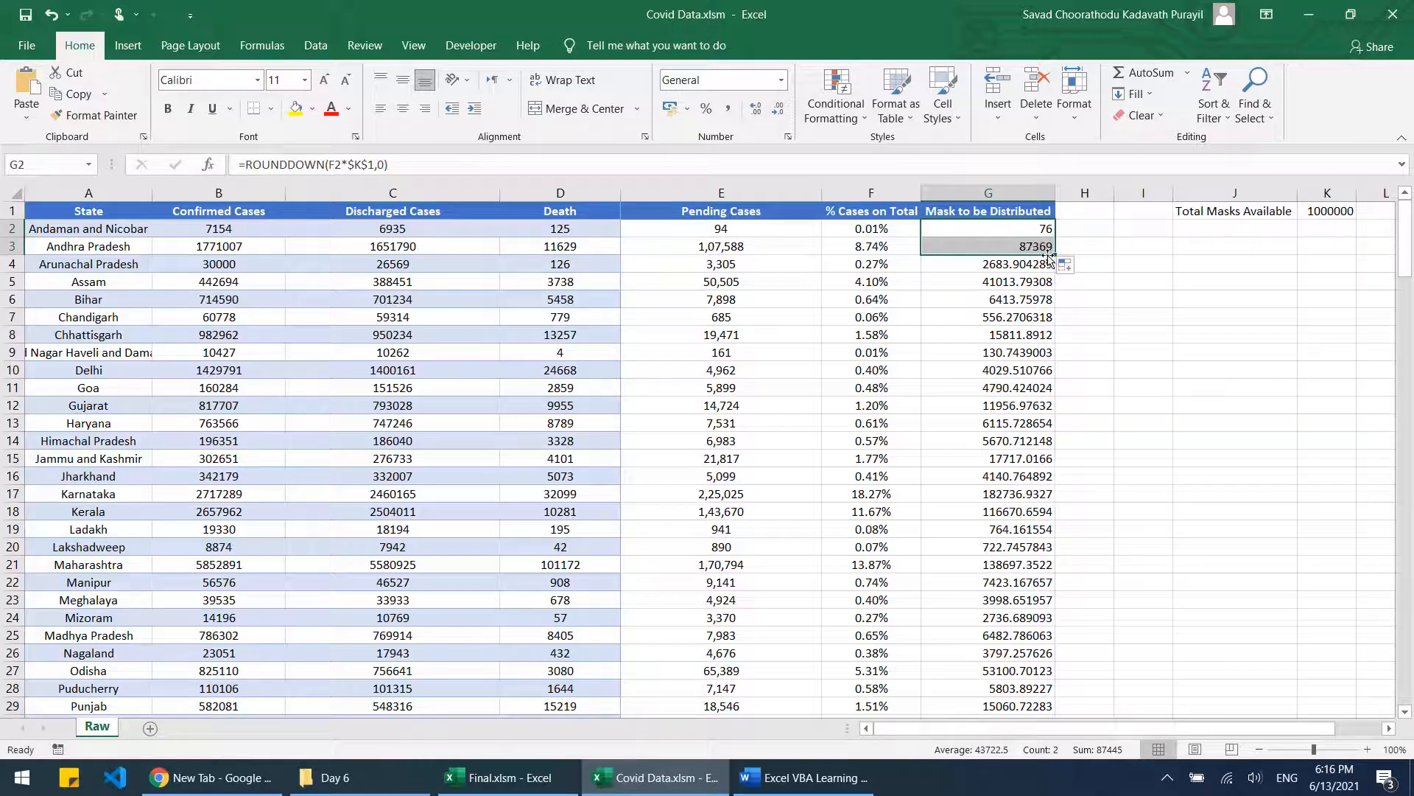
drag(1052, 254, 1052, 255)
double_click(1057, 257)
scroll(1171, 563, down, 8)
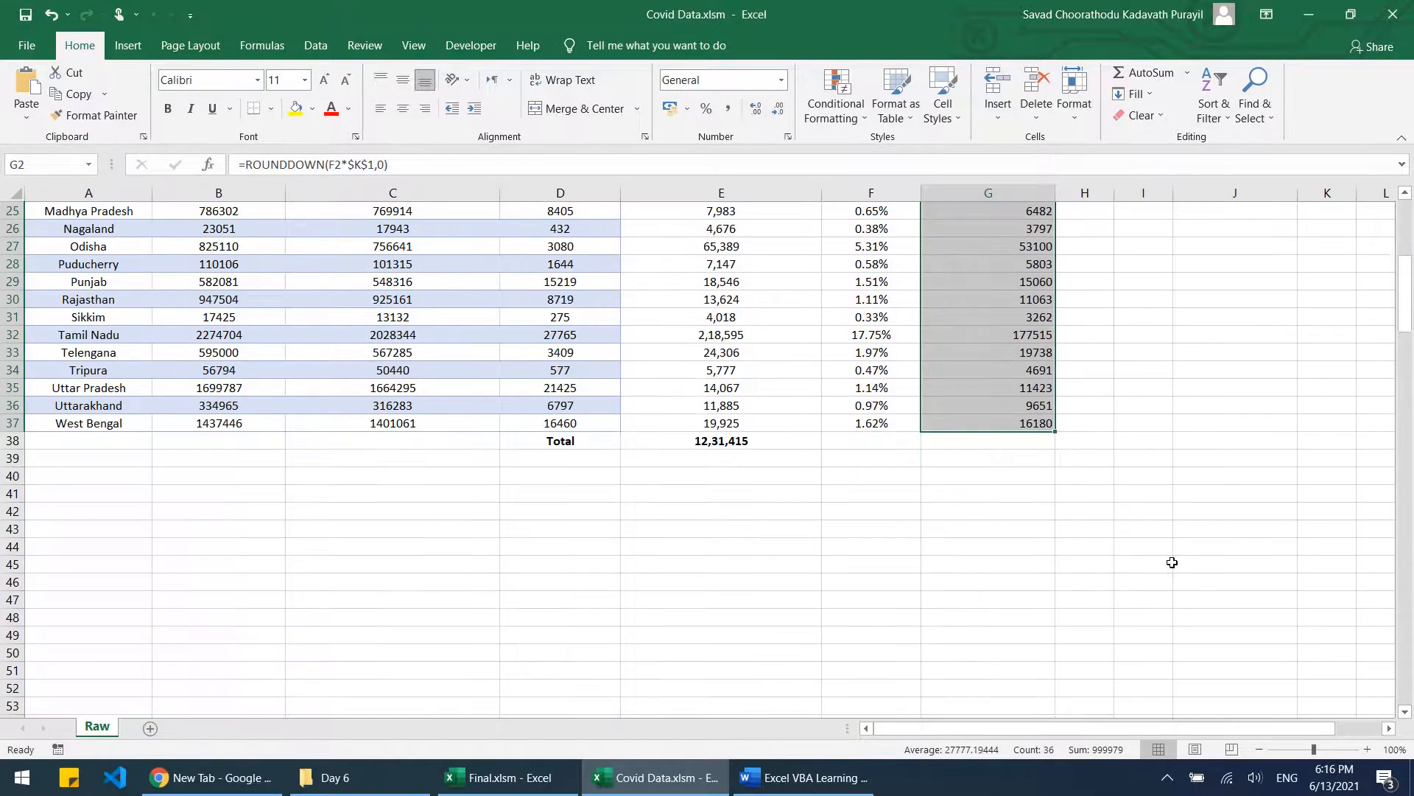
scroll(1172, 560, up, 8)
click(992, 193)
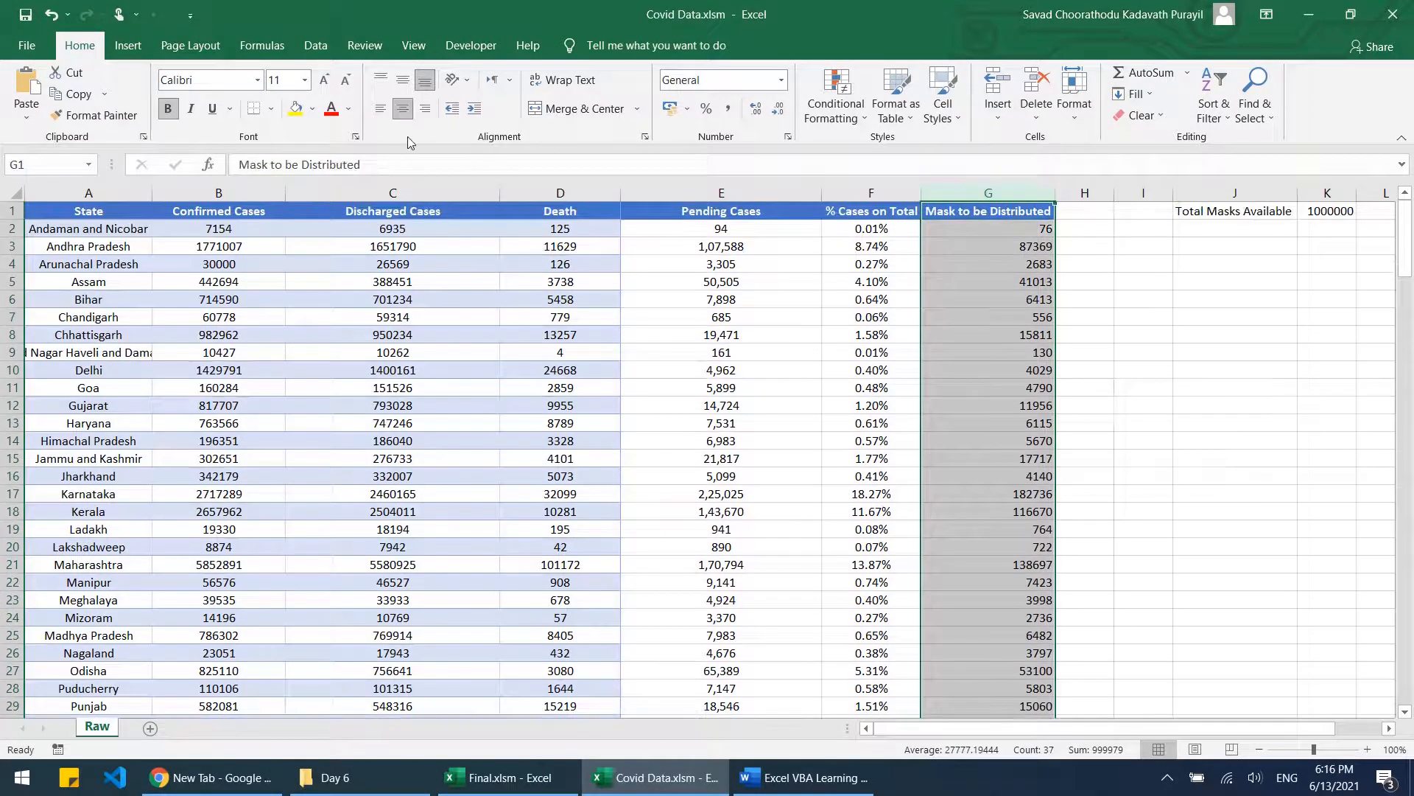
click(404, 108)
Step: Check the sum of G2:G37 and compare the mask column with the Raw sheet in Final.xlsm
click(1030, 230)
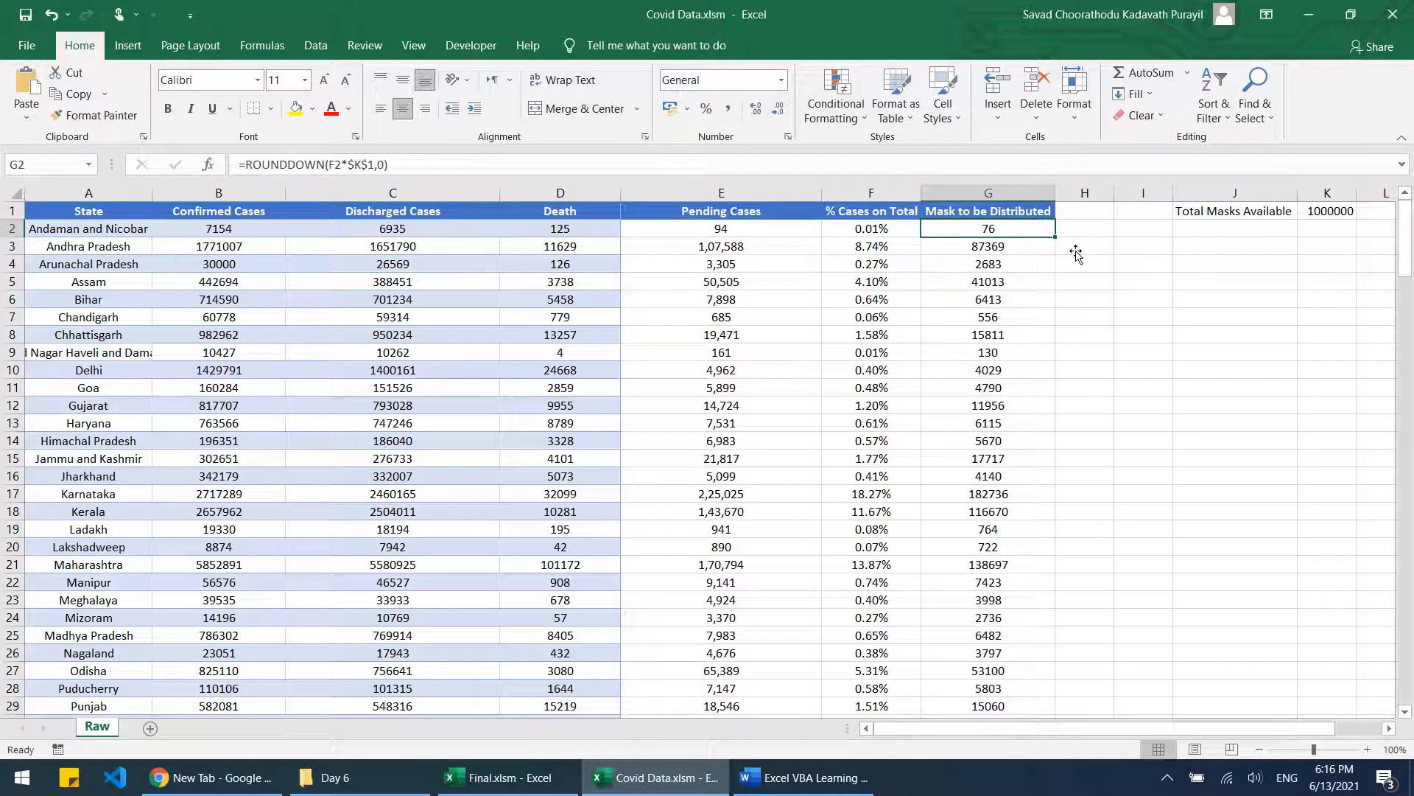
key(ctrl+shift+Down)
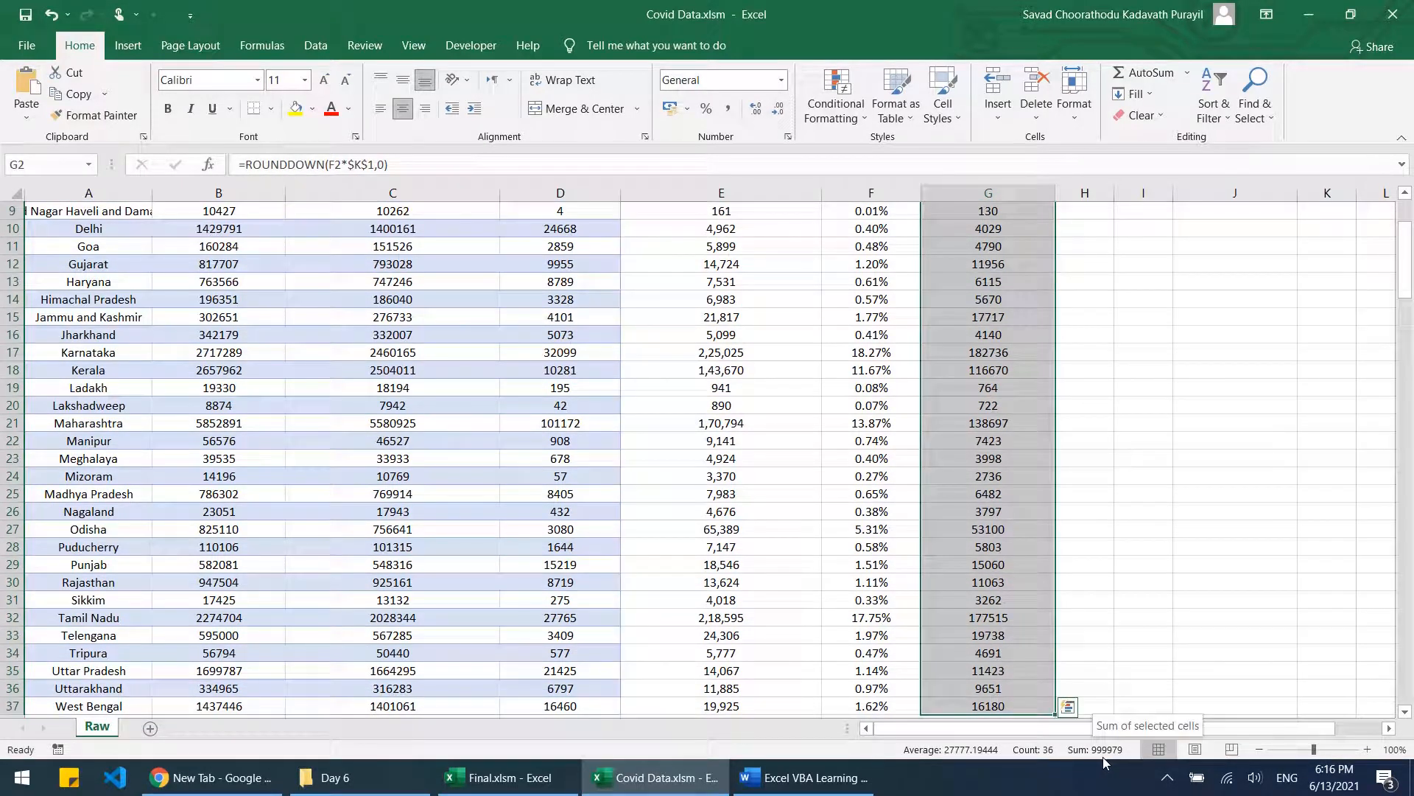
scroll(1273, 539, up, 3)
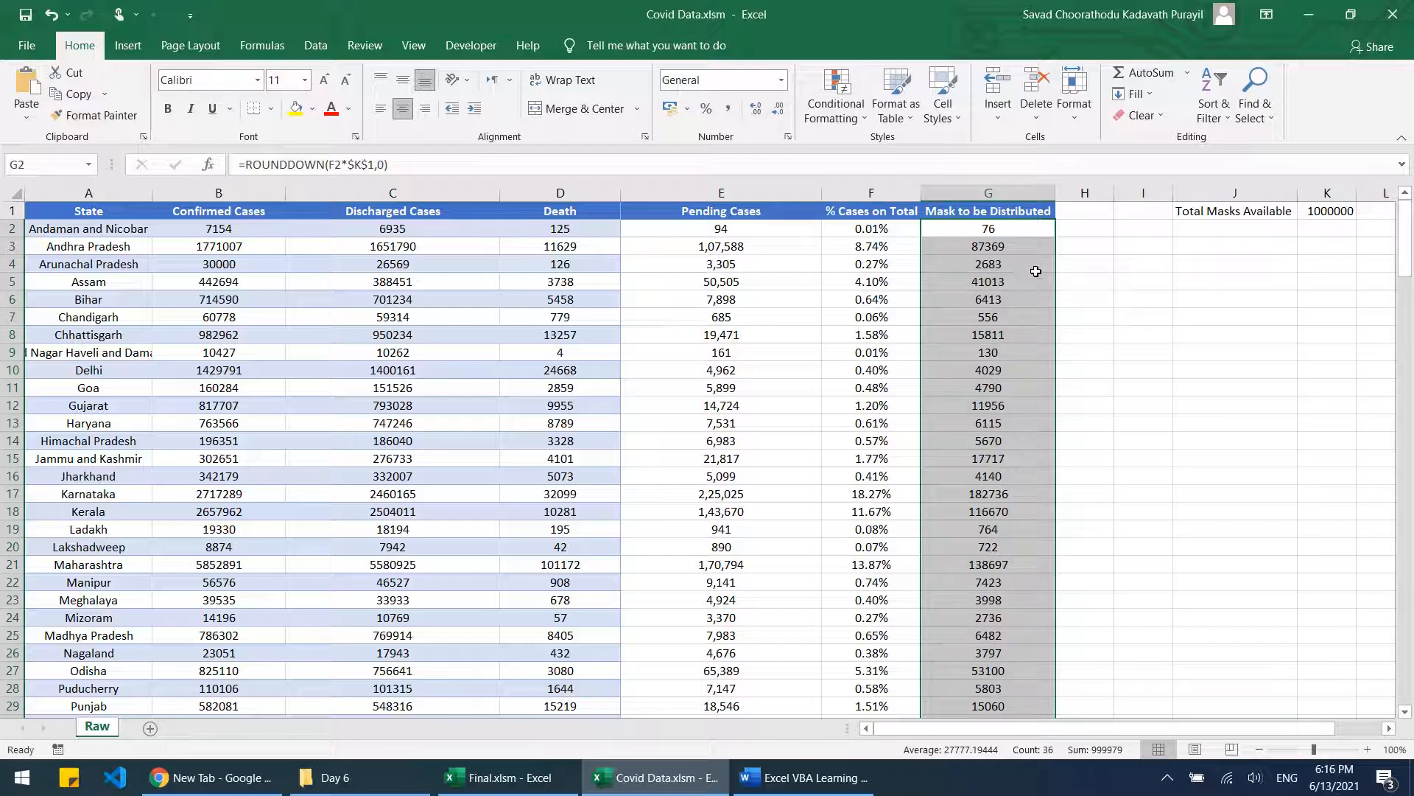
click(509, 773)
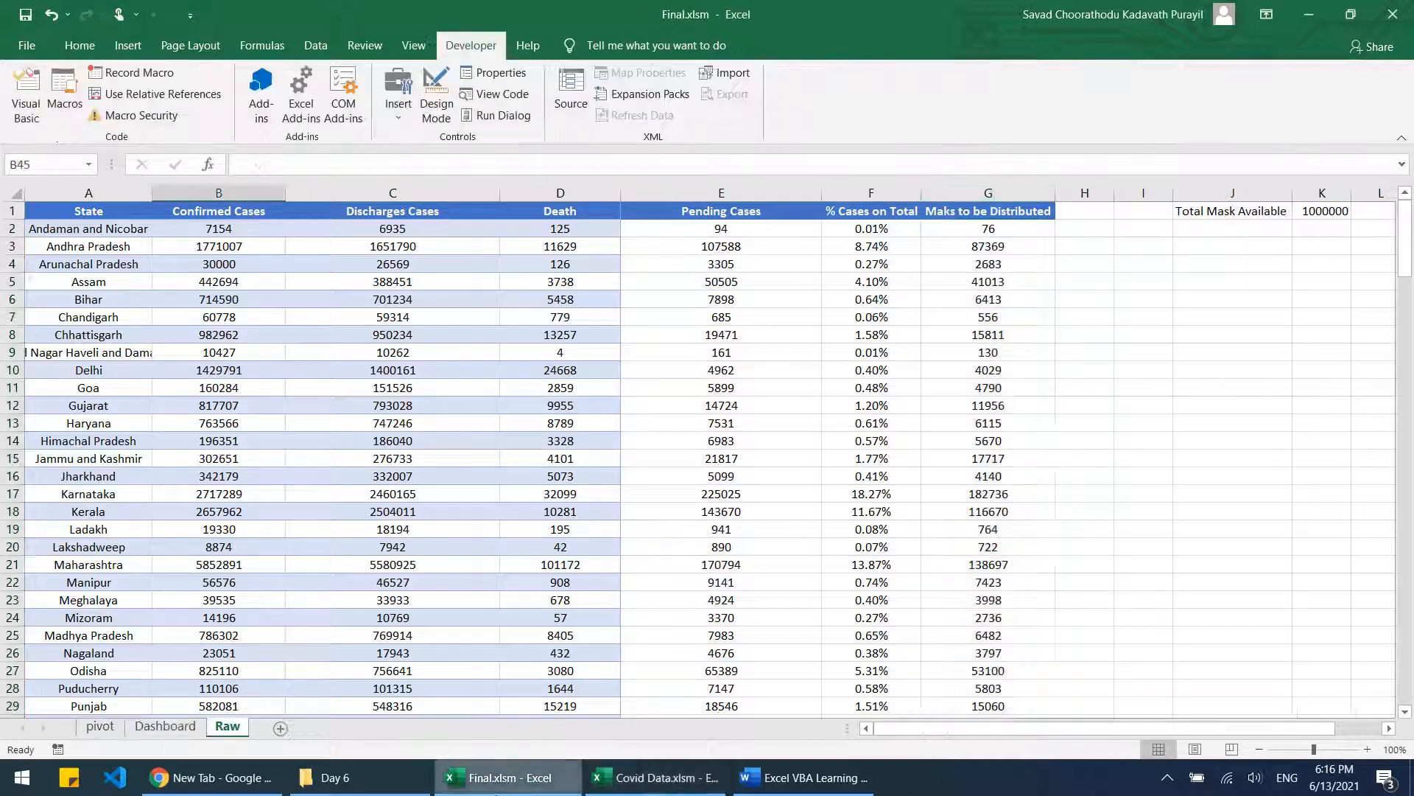
key(alt+Tab)
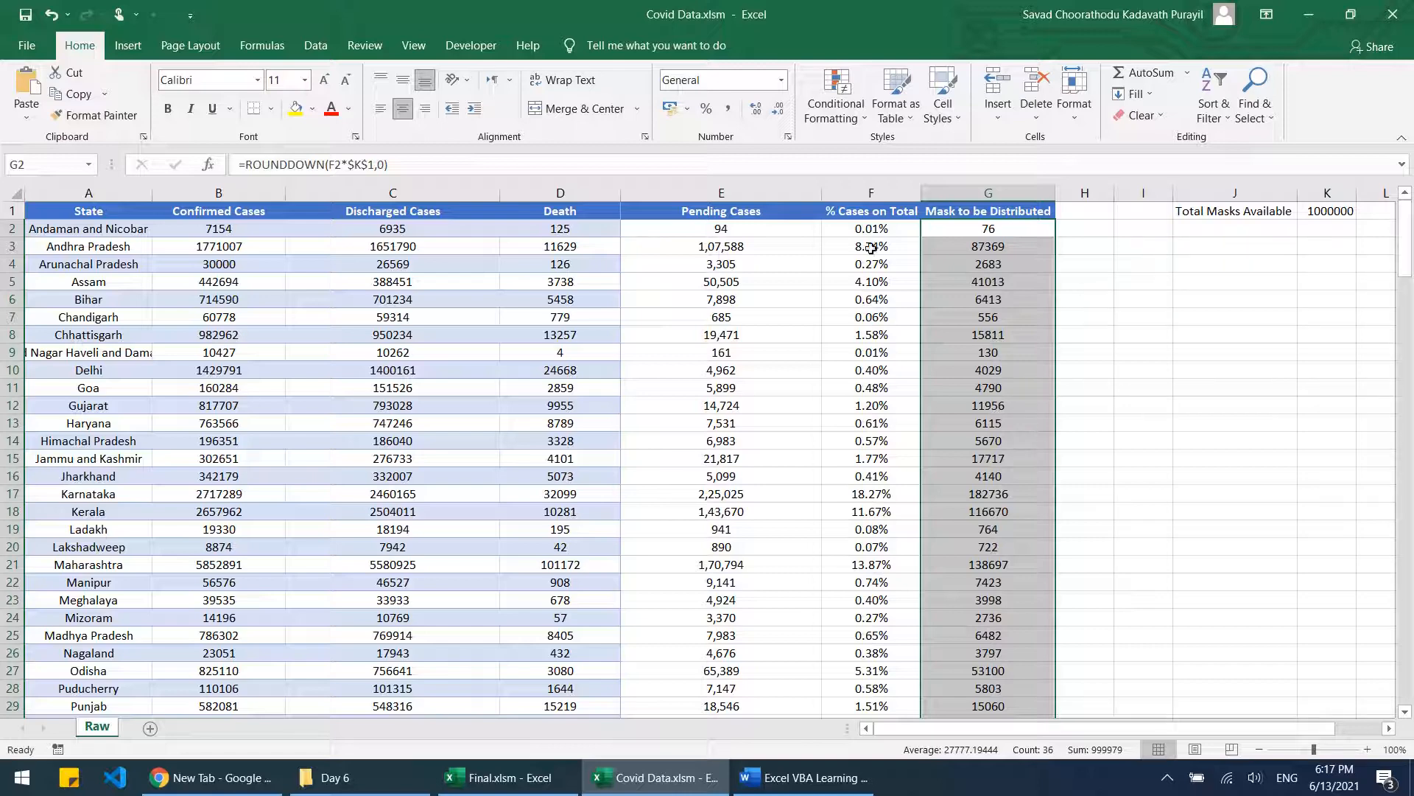
Step: Switch to the Word topic list, highlight items 2 to 4 from % Contribution Calculation to Rounddown Function, and return to Covid Data.xlsm
click(803, 777)
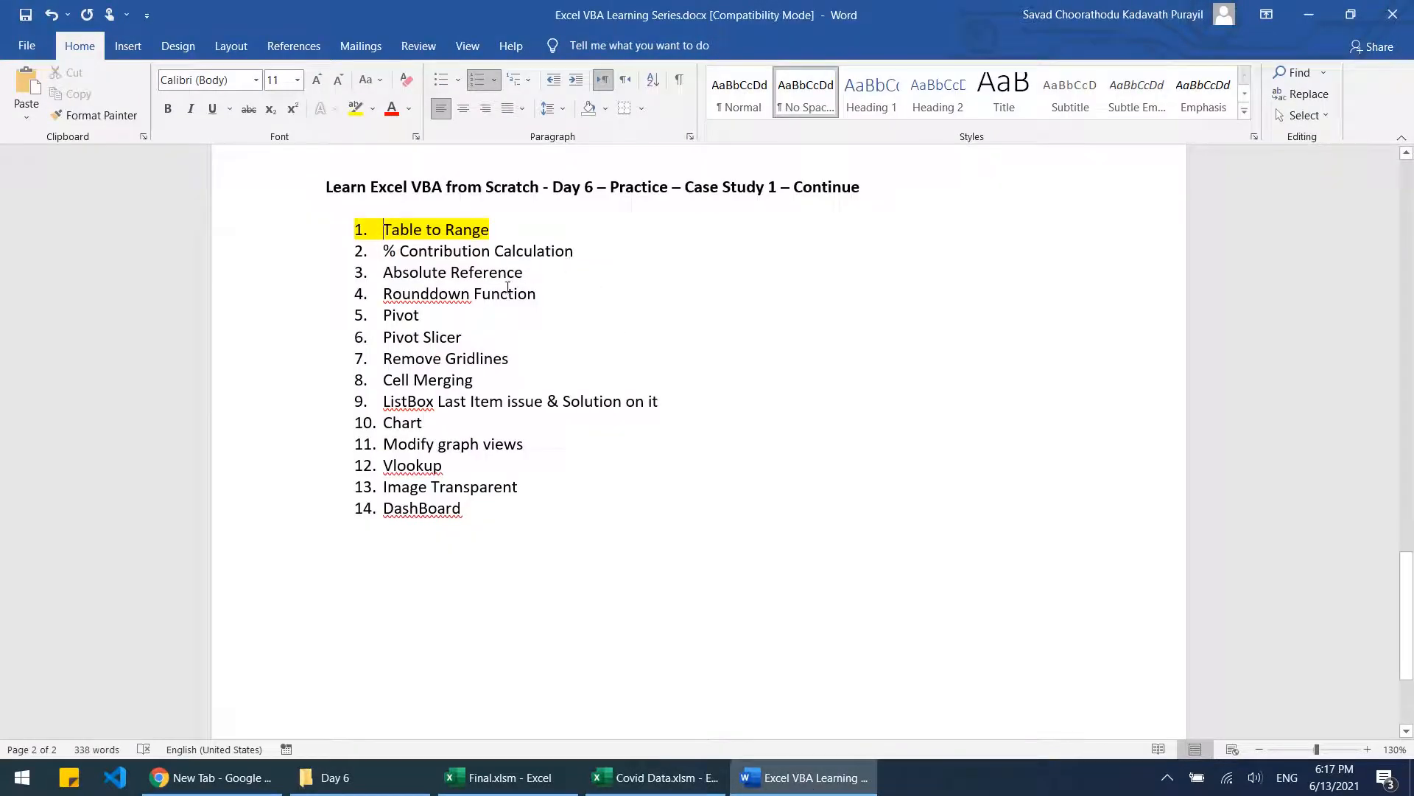
drag(550, 296, 384, 251)
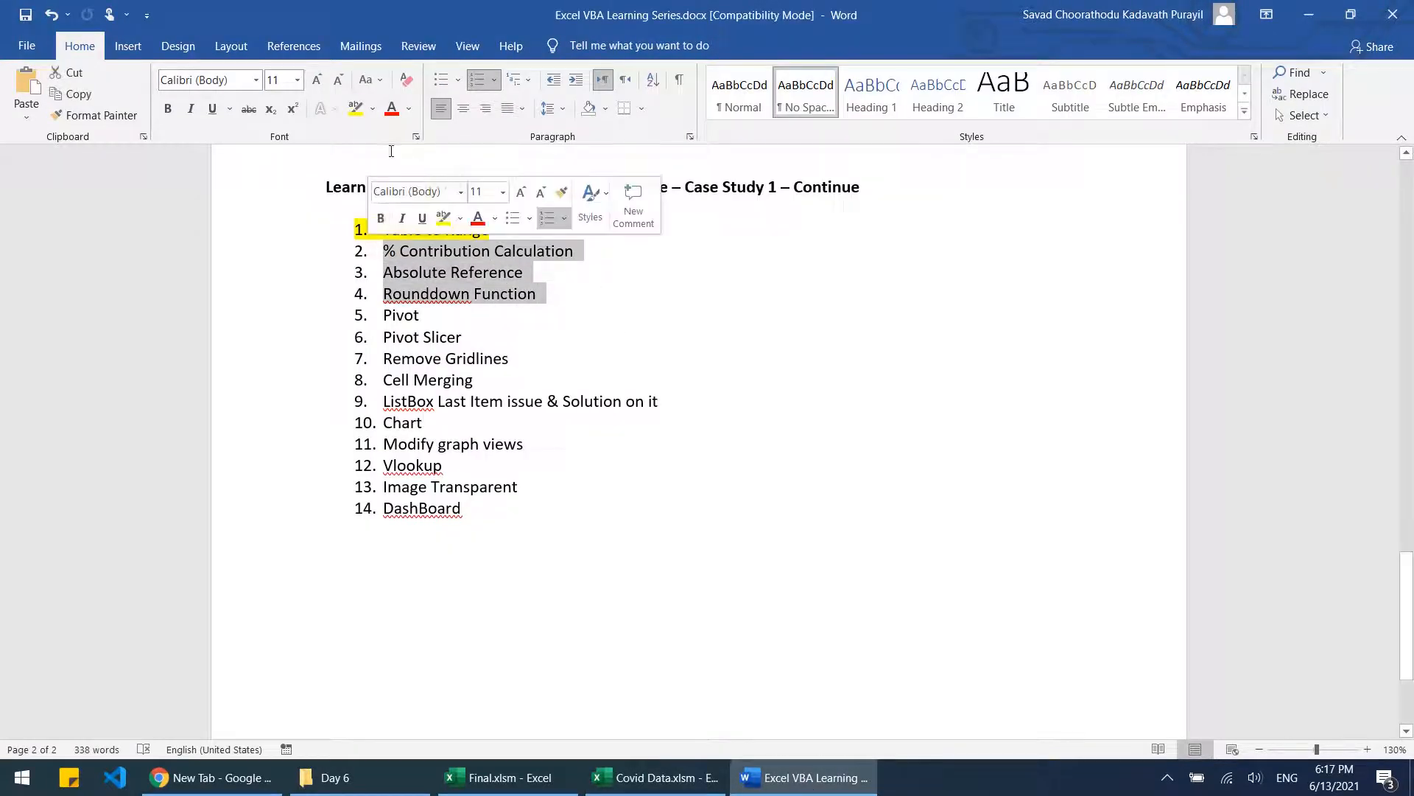
click(356, 109)
key(Left)
key(alt+Tab)
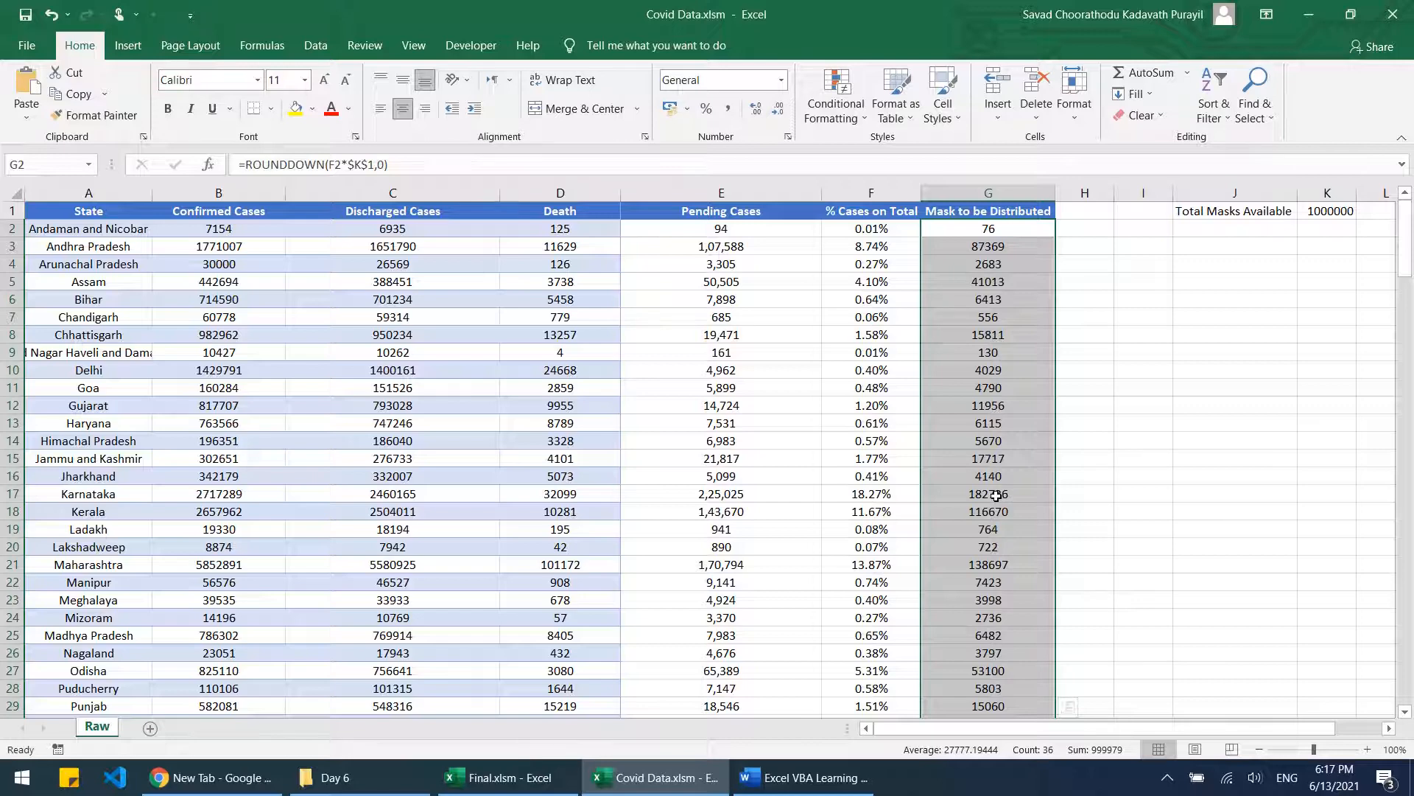
Step: Create a PivotTable on a new worksheet from the Raw data range A1:G37
click(103, 212)
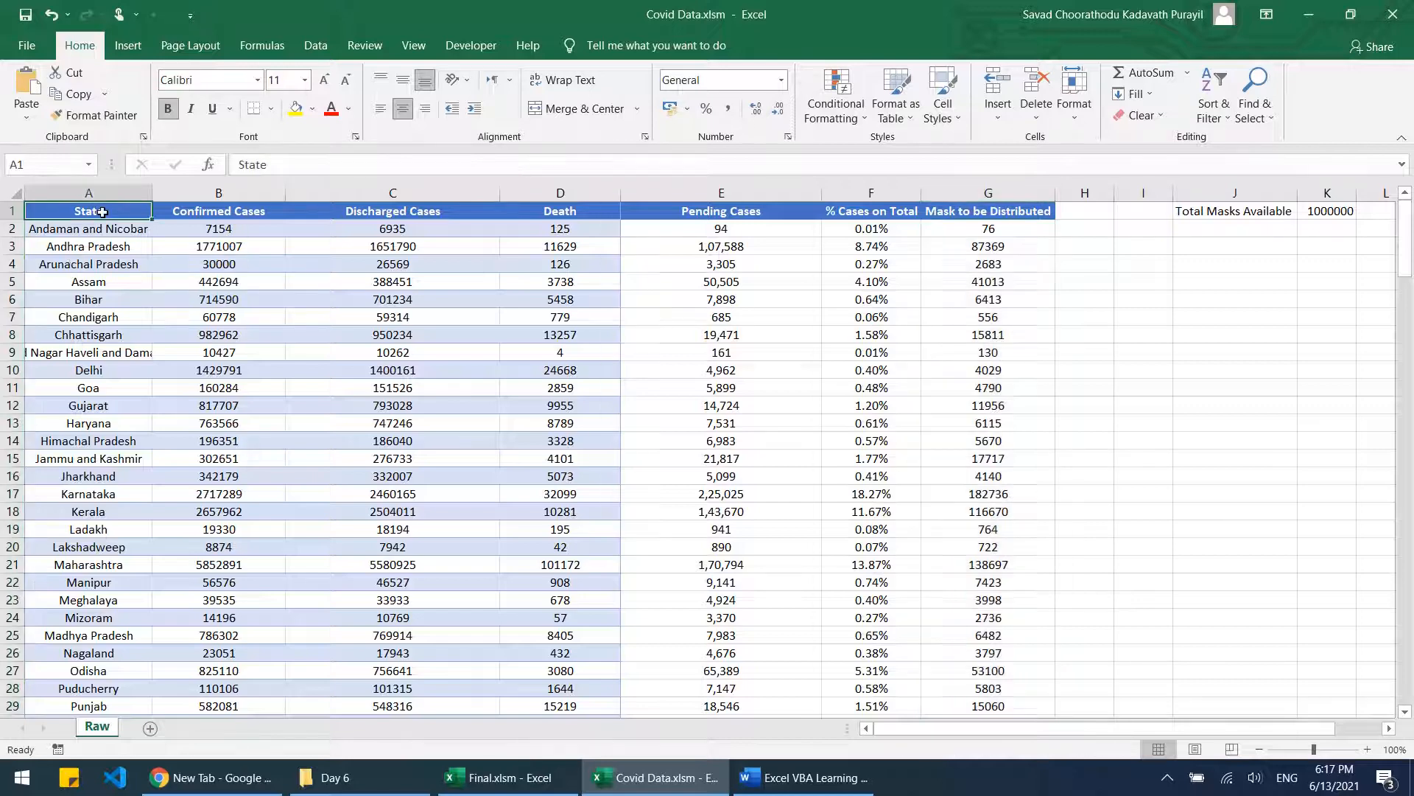
key(ctrl+shift+Right)
key(ctrl+shift+Down)
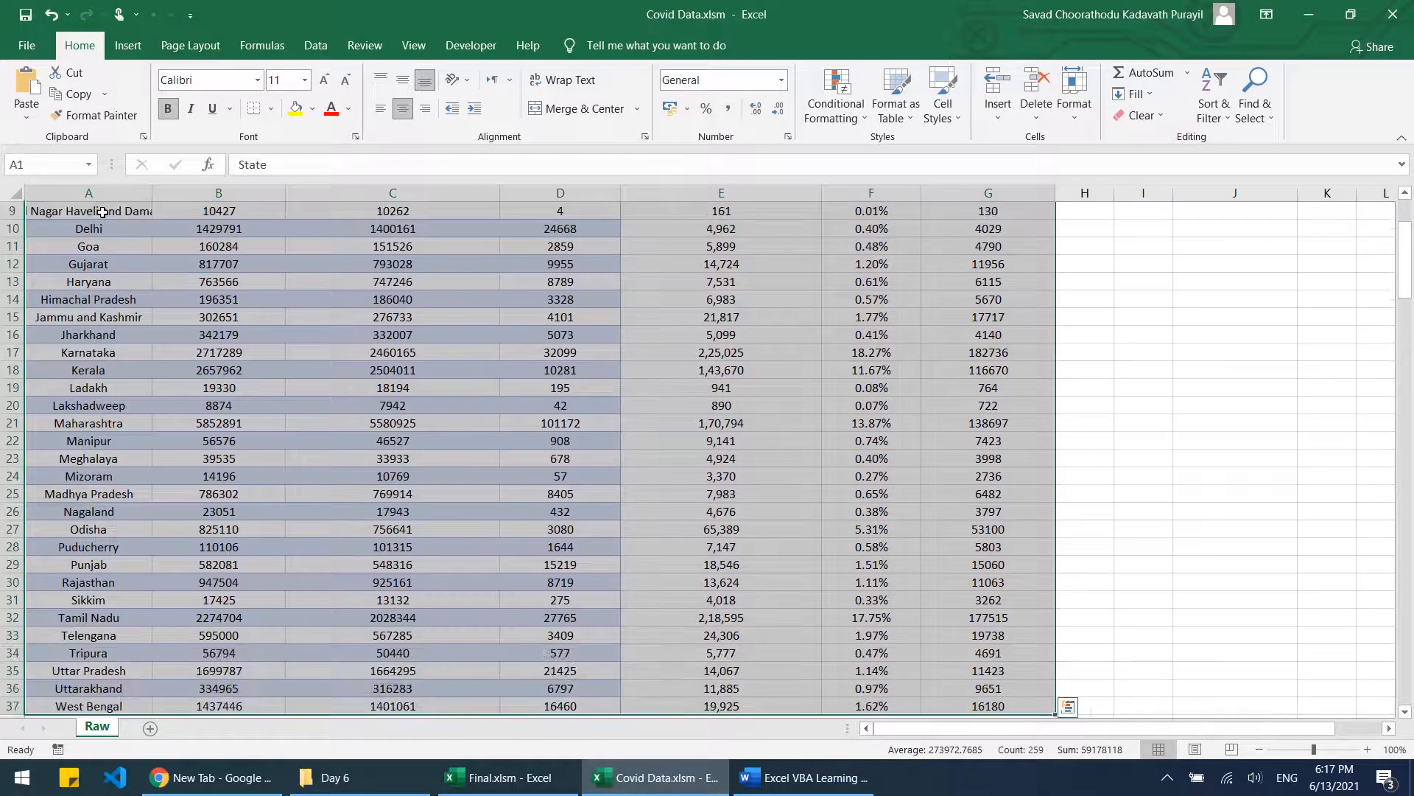
click(140, 47)
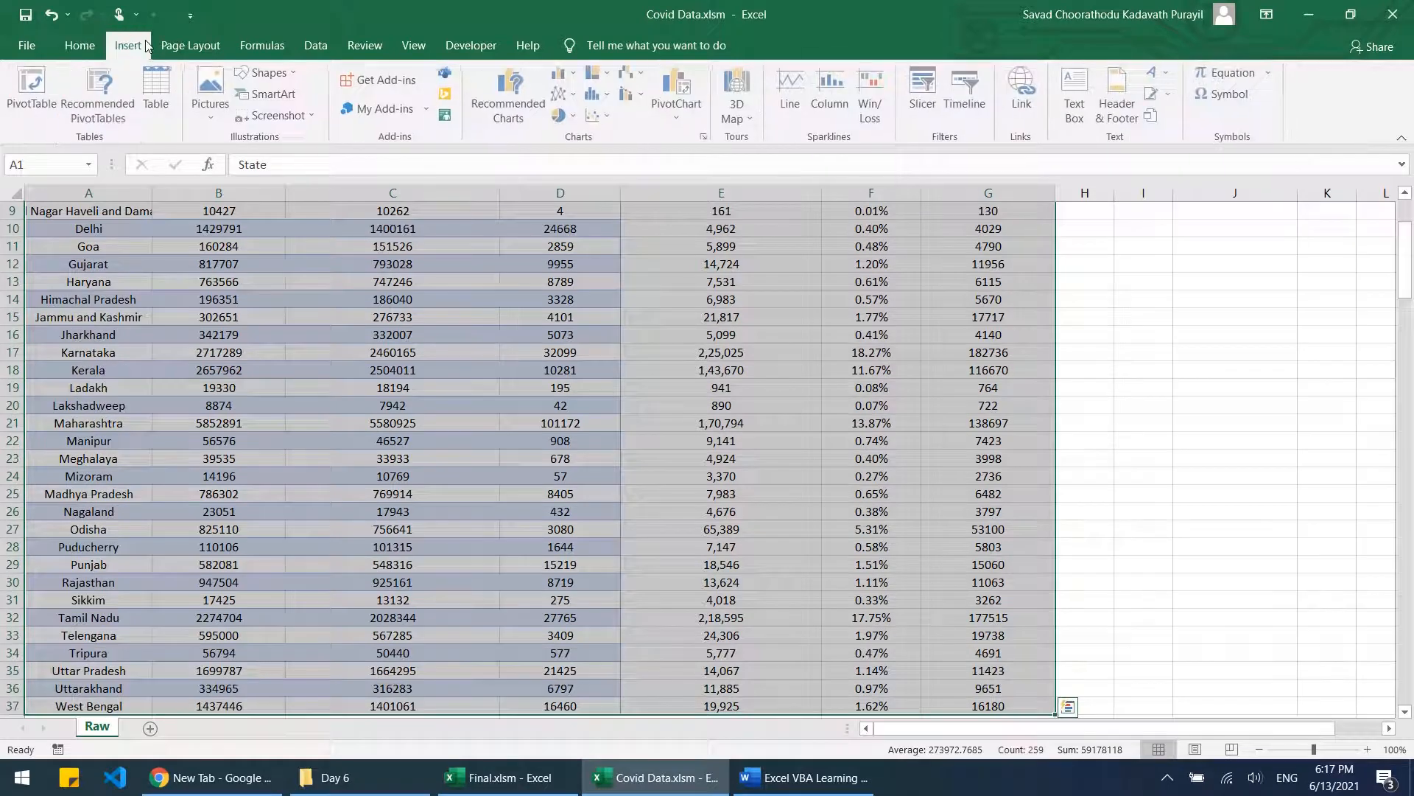
click(46, 94)
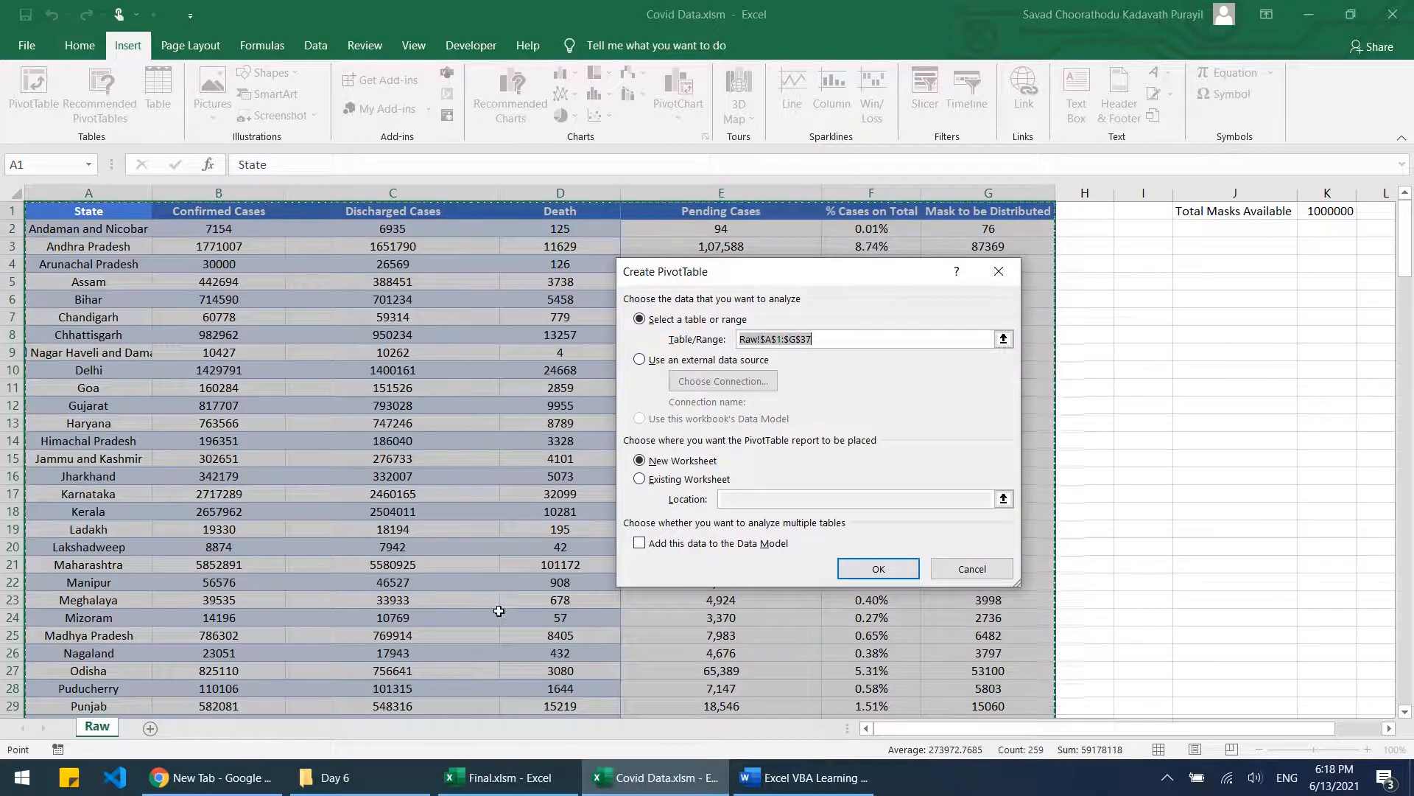
click(898, 570)
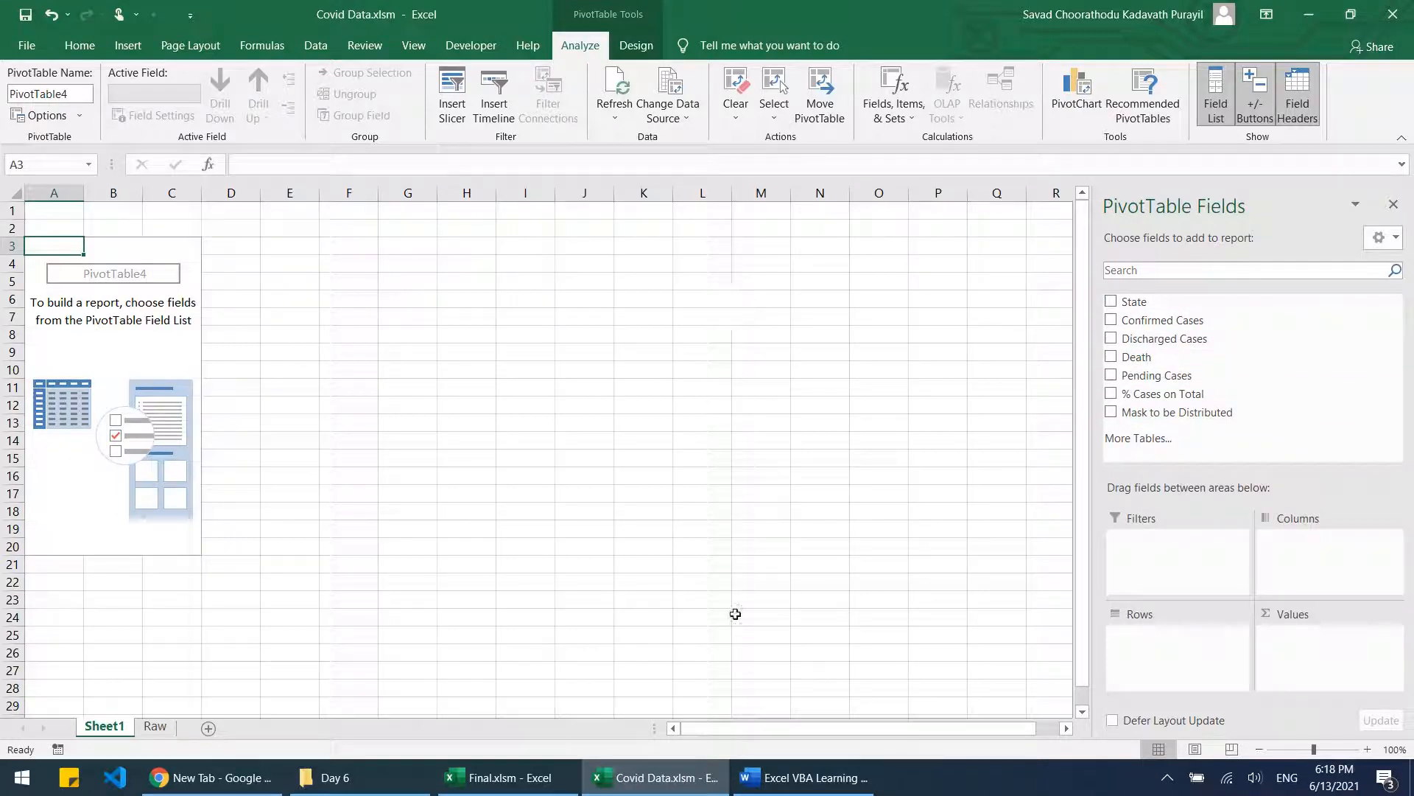
Step: Add the State field to the PivotTable's rows and review the resulting state list
drag(1131, 302, 1175, 641)
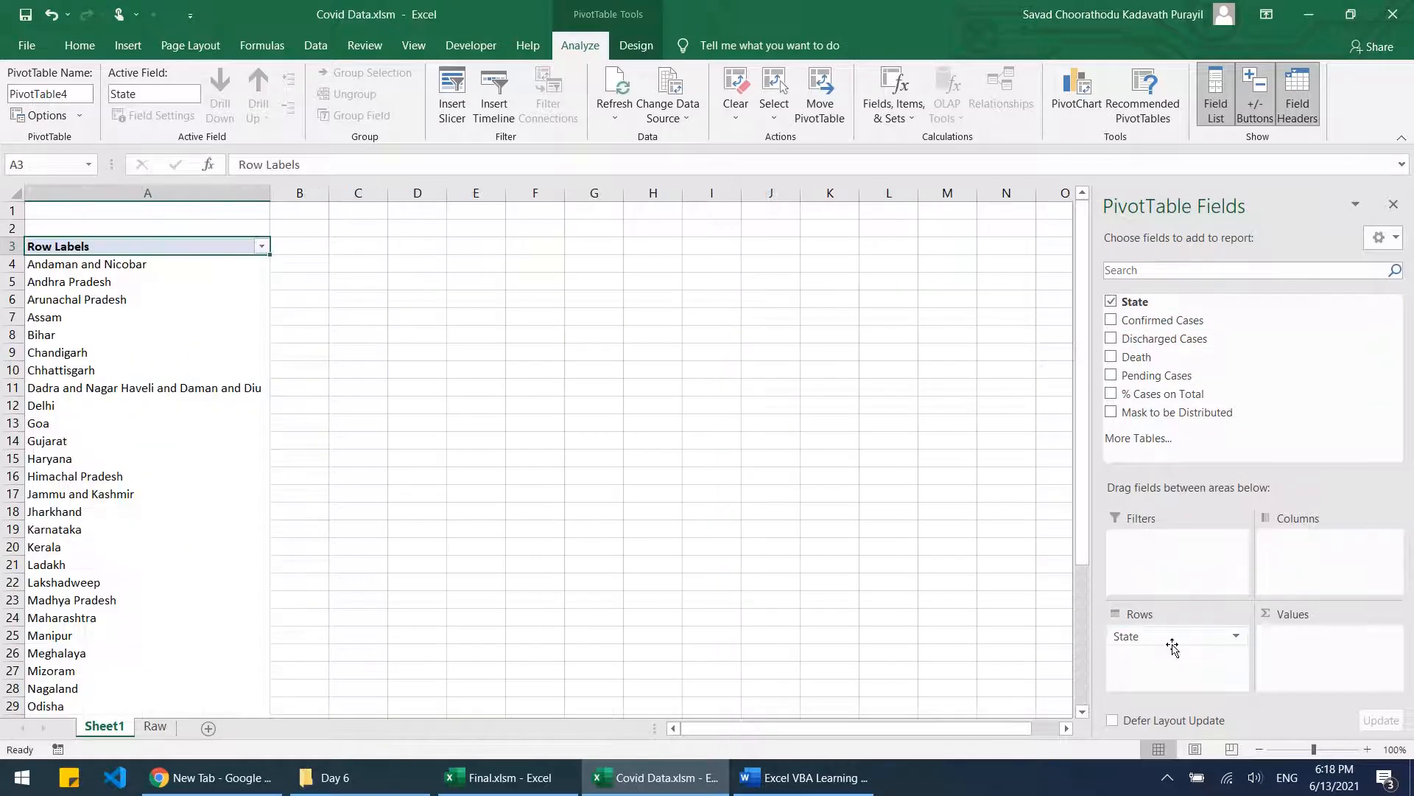
scroll(146, 448, down, 6)
scroll(147, 443, up, 6)
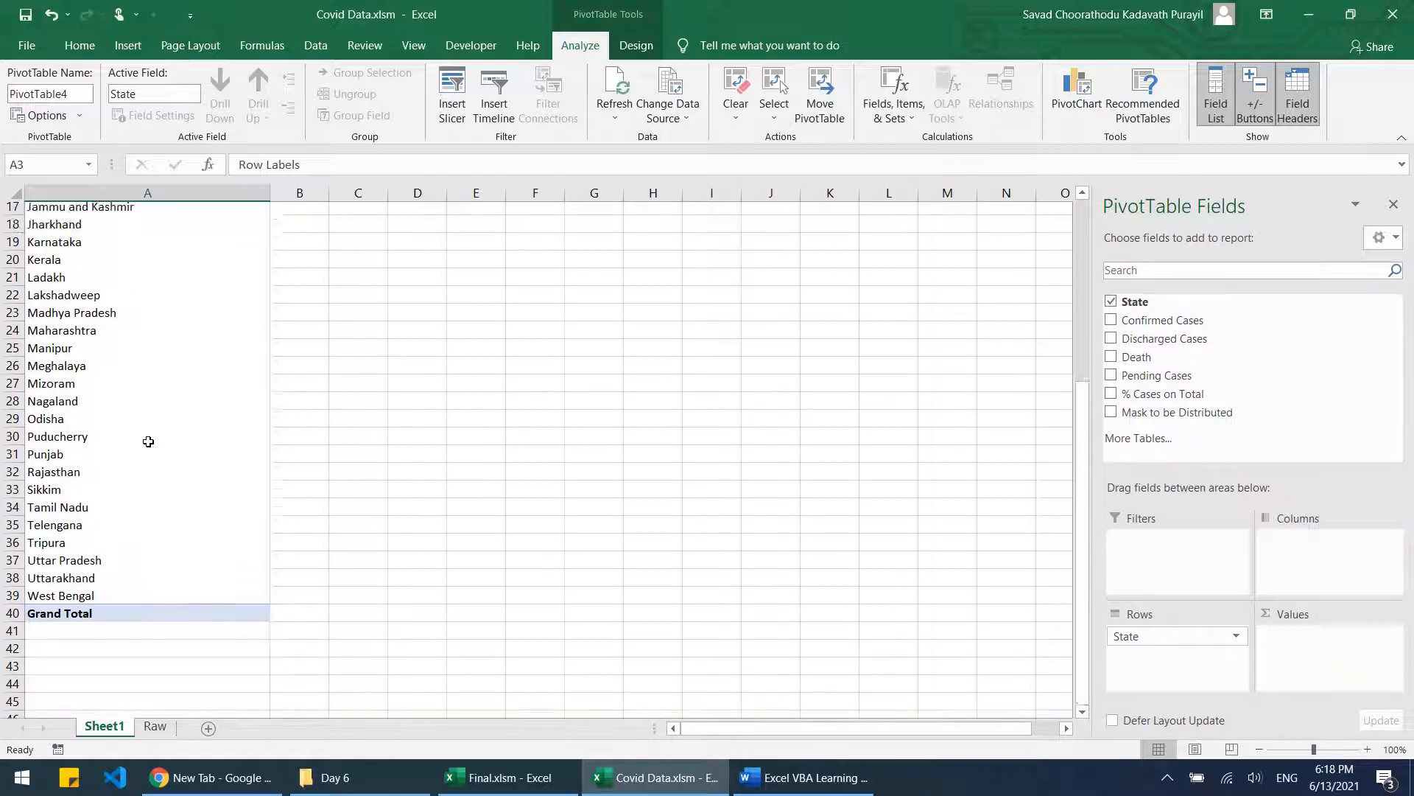
scroll(157, 302, down, 5)
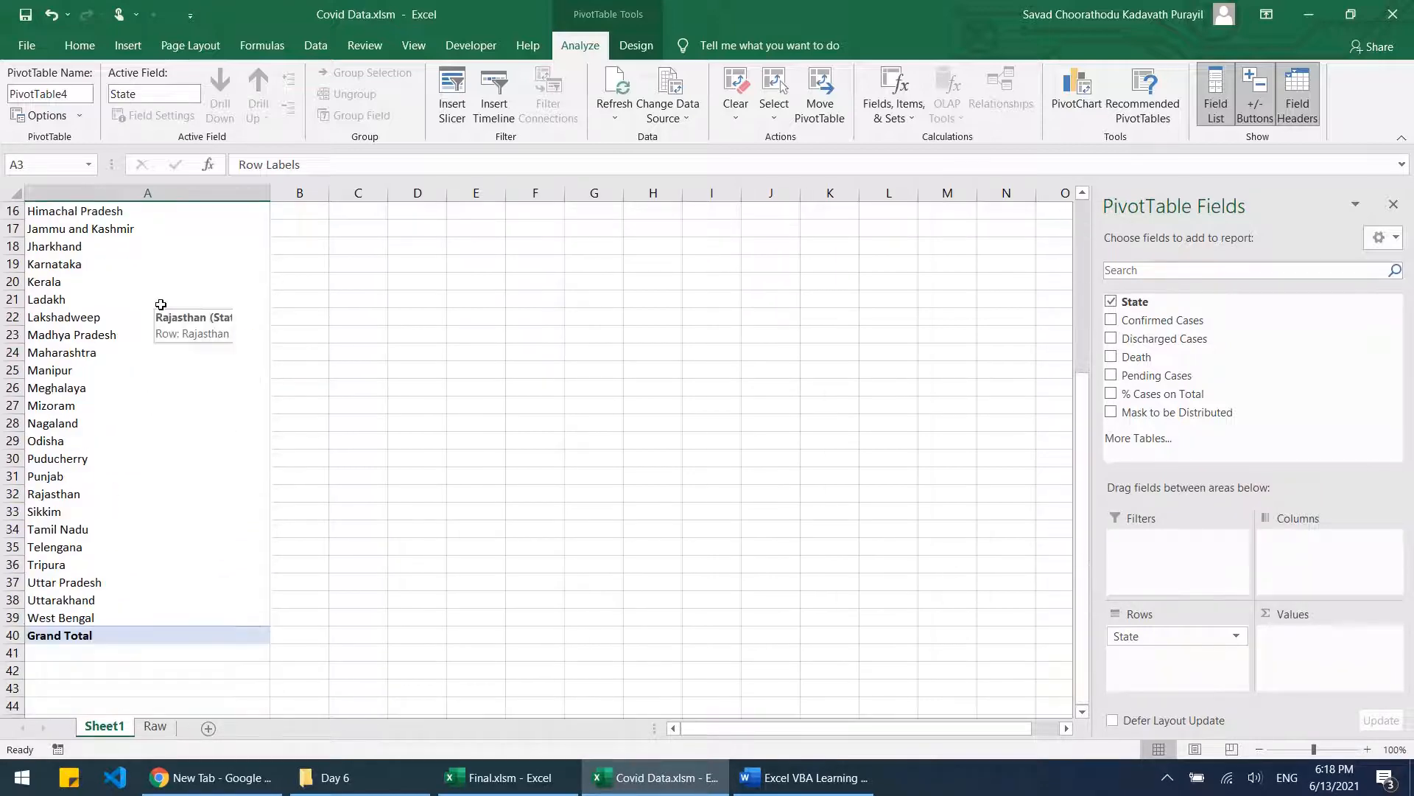
scroll(162, 304, up, 5)
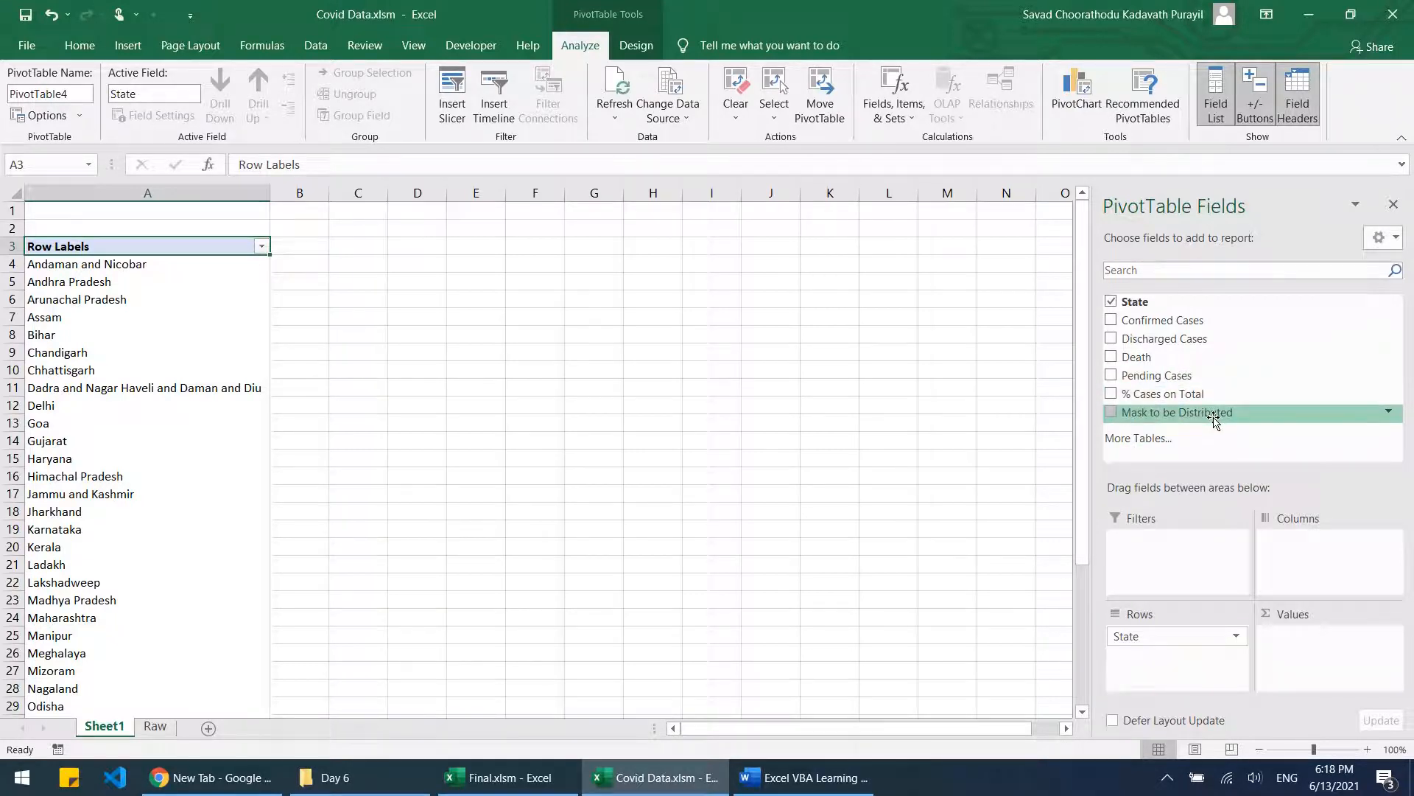
Step: Consult the pivot sheet in Final.xlsm and add Pending Cases and Mask to be Distributed as values in the new PivotTable
click(516, 778)
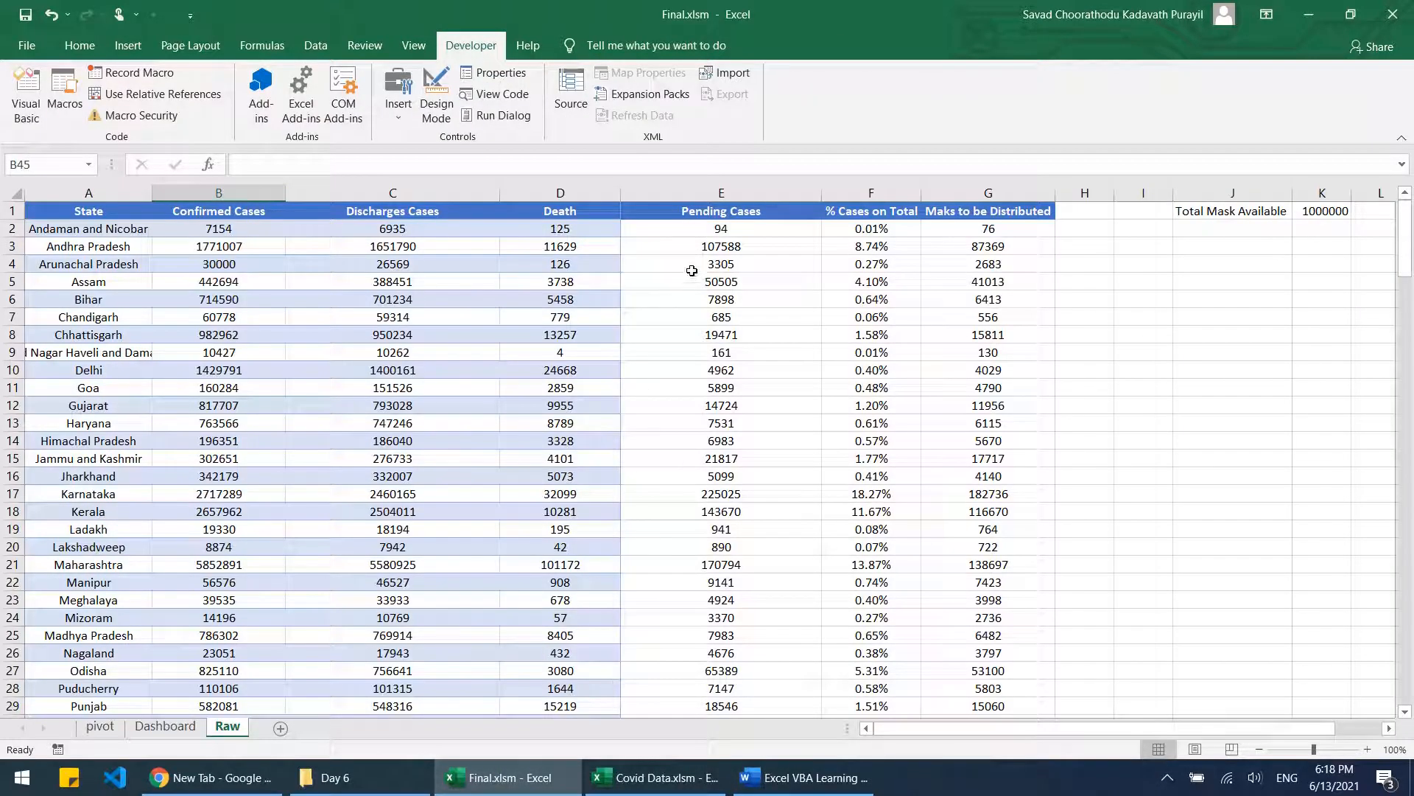
click(100, 727)
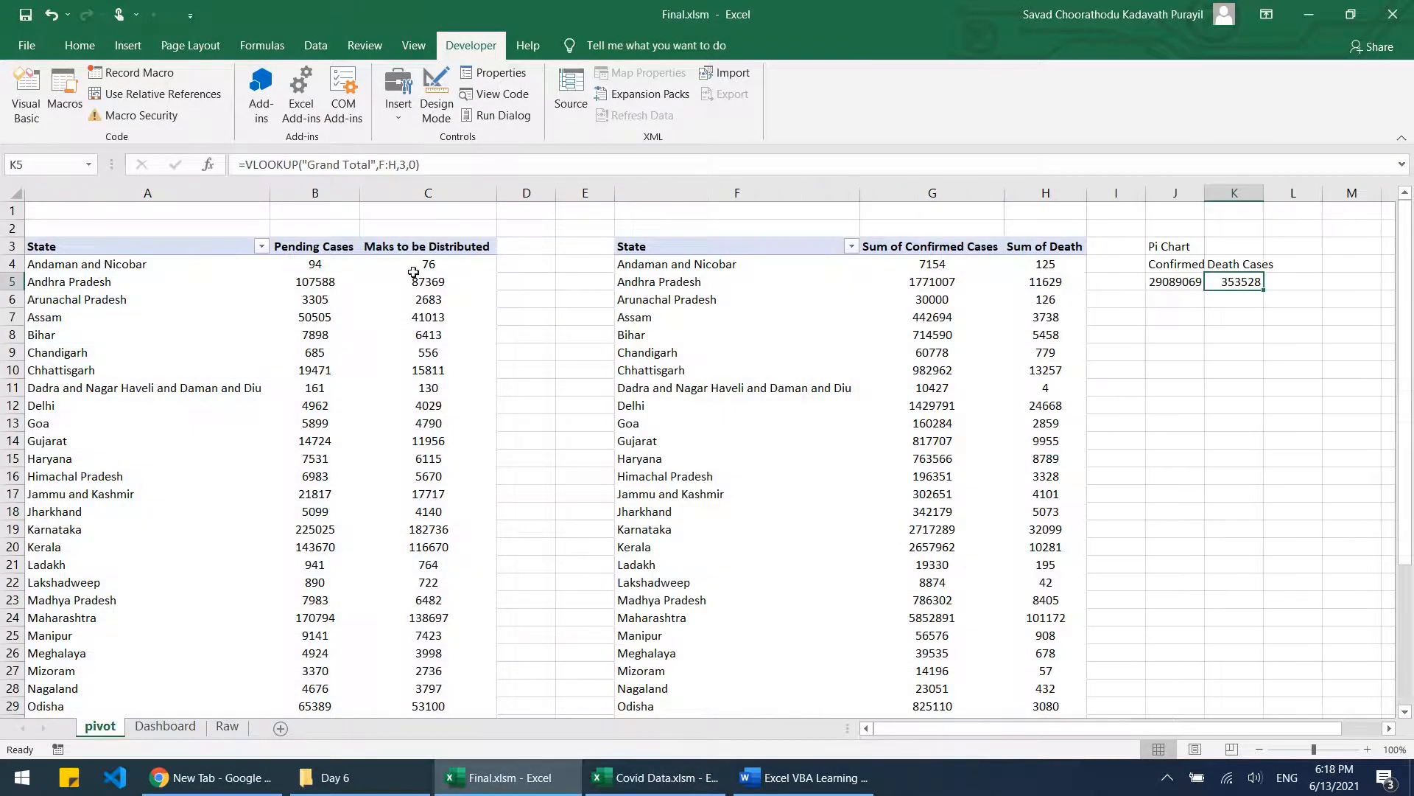
key(alt+Tab)
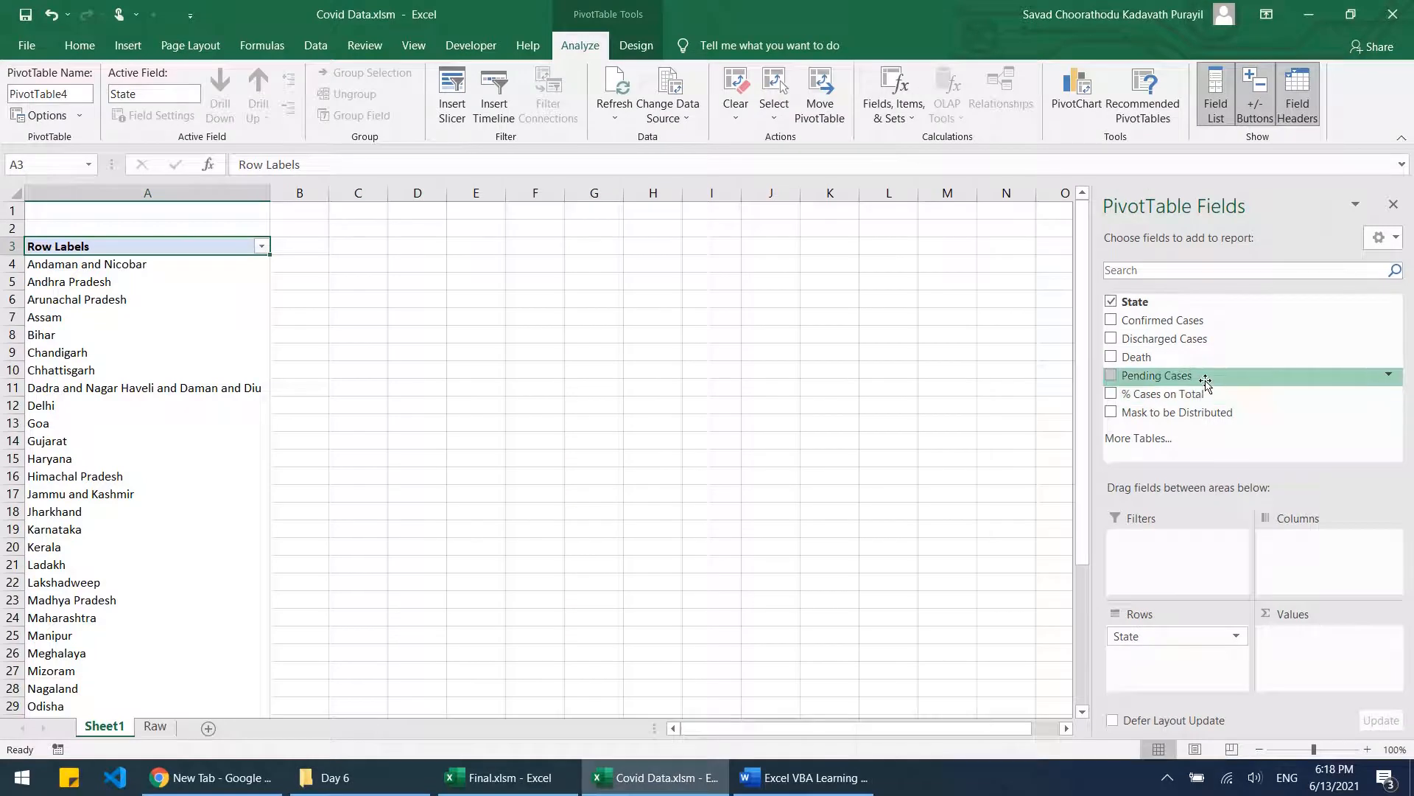
mouse_move(1201, 384)
mouse_down()
mouse_move(1201, 680)
mouse_move(1270, 658)
mouse_up()
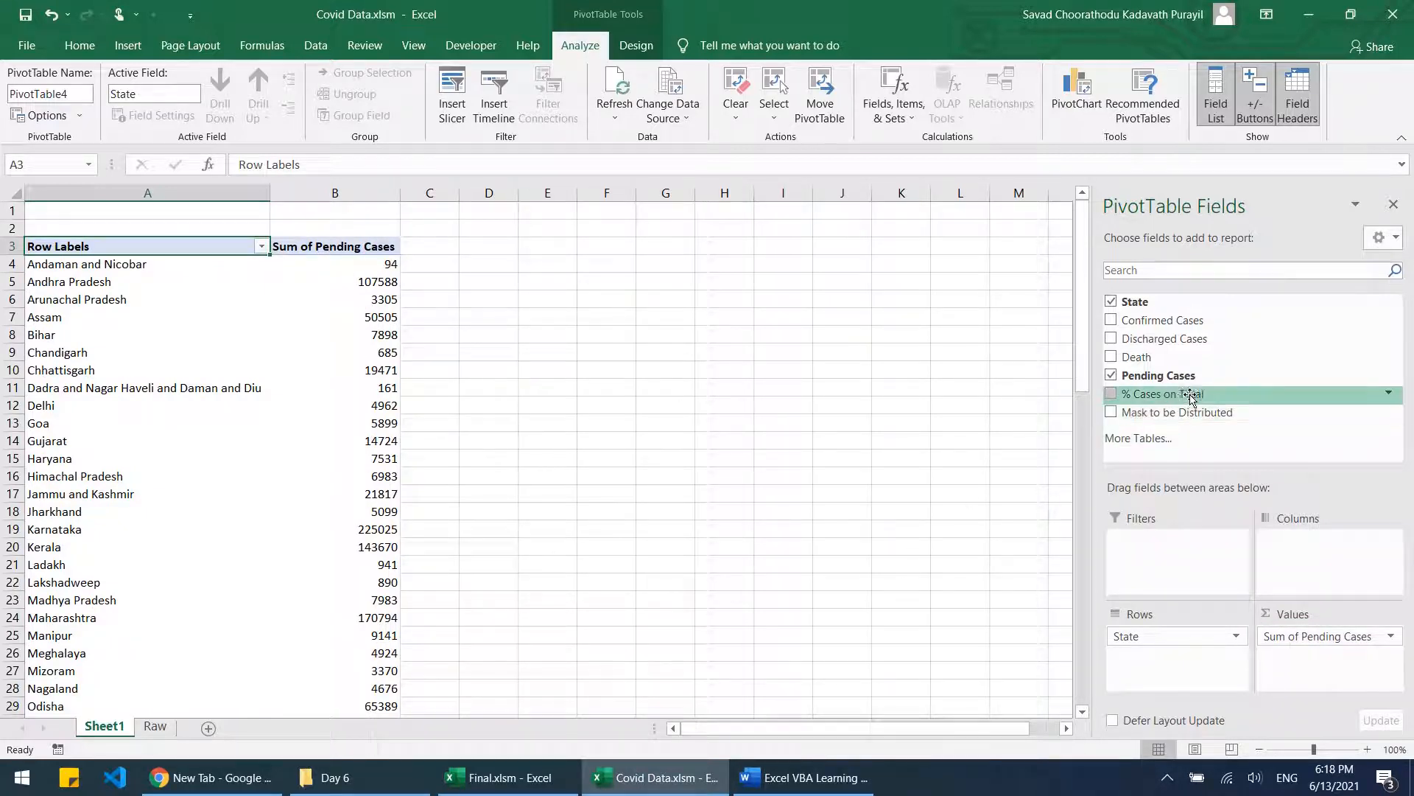
drag(1222, 412, 1304, 672)
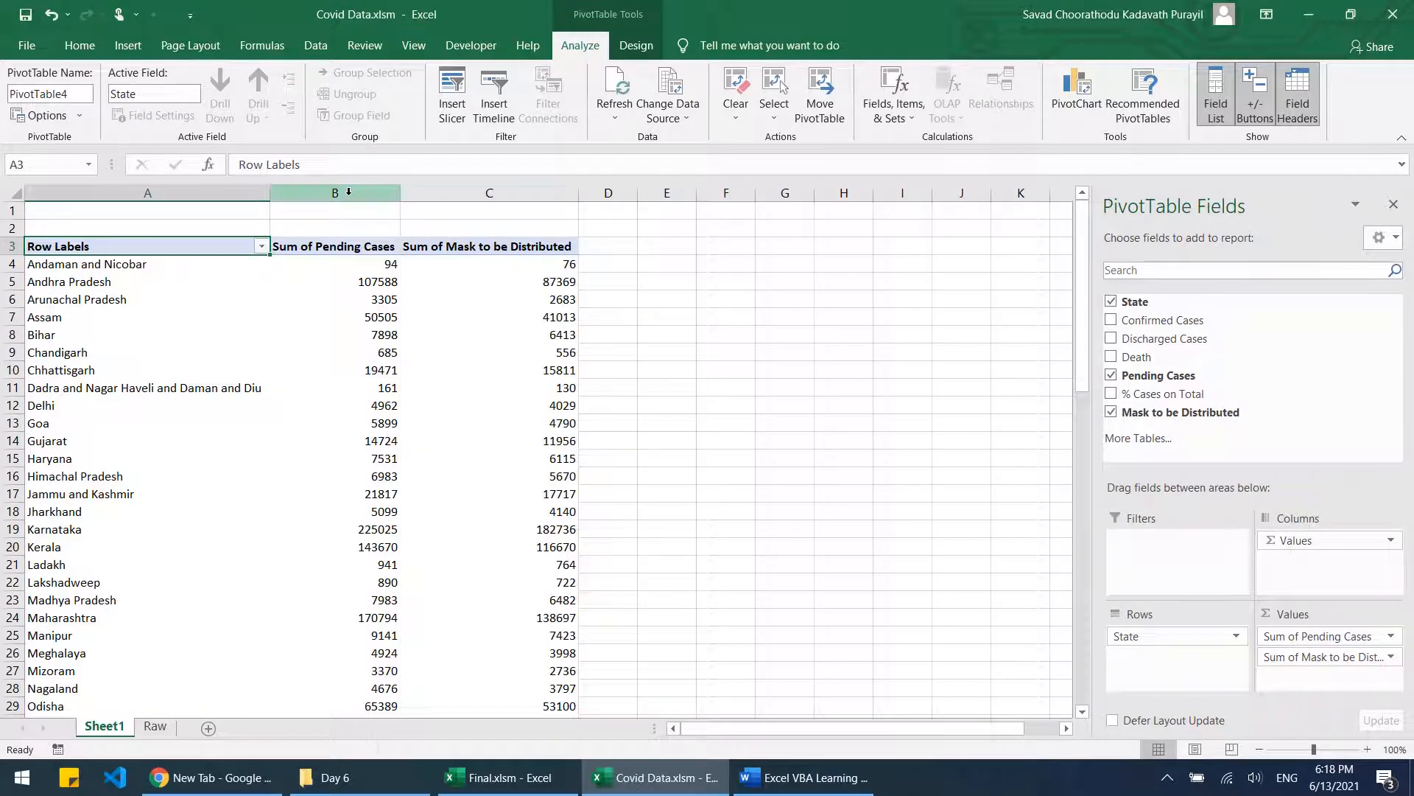
Step: Centre the PivotTable's two value columns, B and C, and check them down to the Grand Total row
drag(349, 192, 560, 193)
click(403, 109)
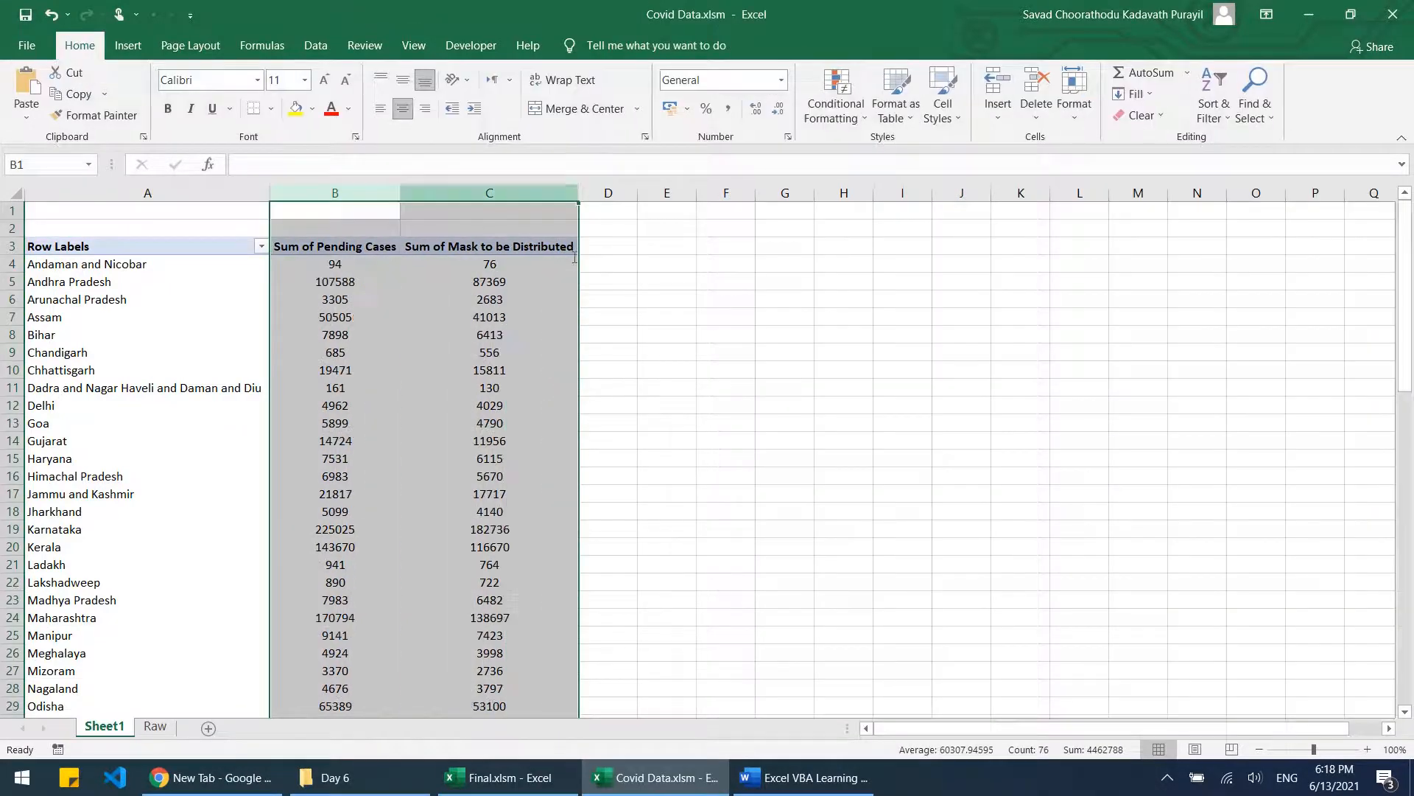
click(730, 369)
scroll(457, 370, down, 7)
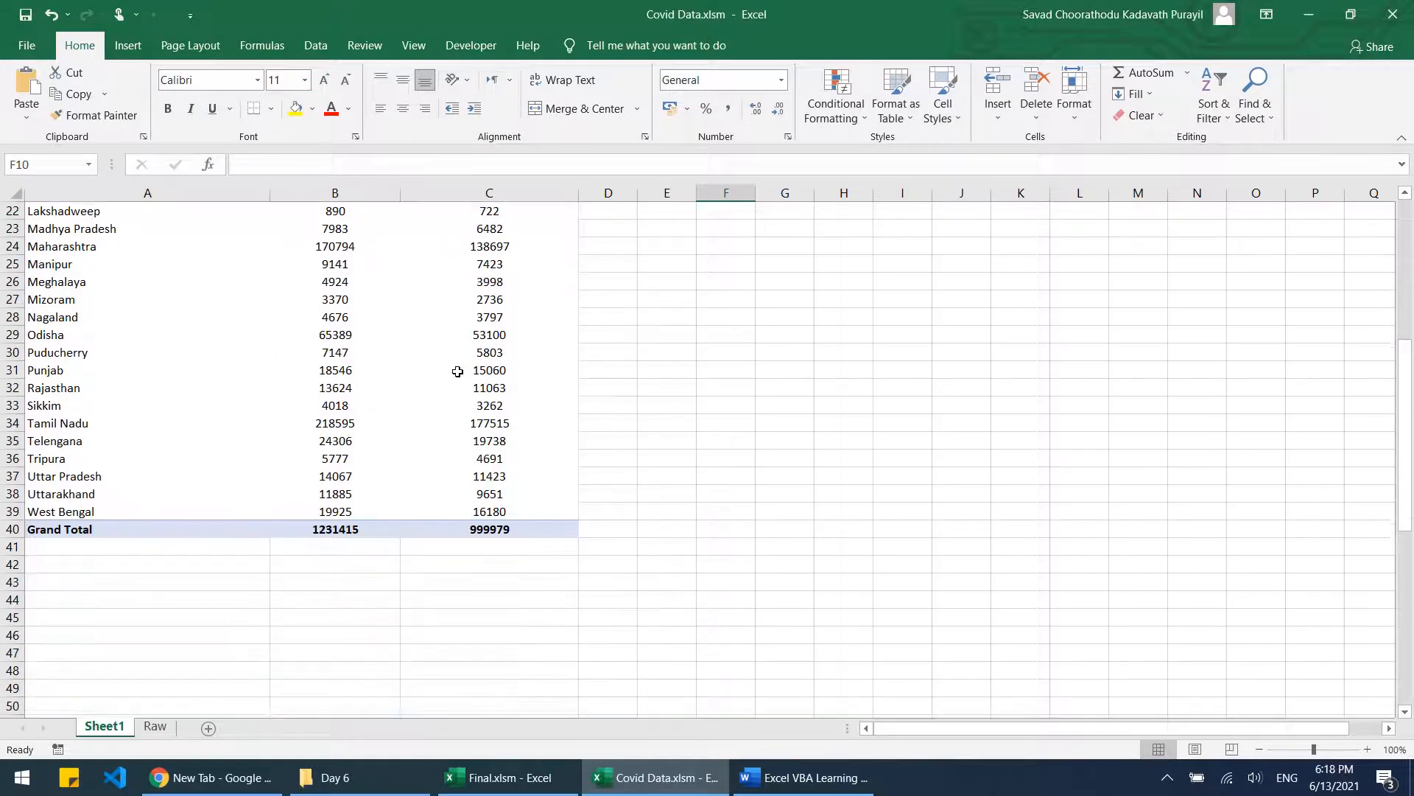
scroll(458, 370, up, 7)
Step: Compare the Raw sheet's source data with the PivotTable's state rows and totals on Sheet1
click(154, 726)
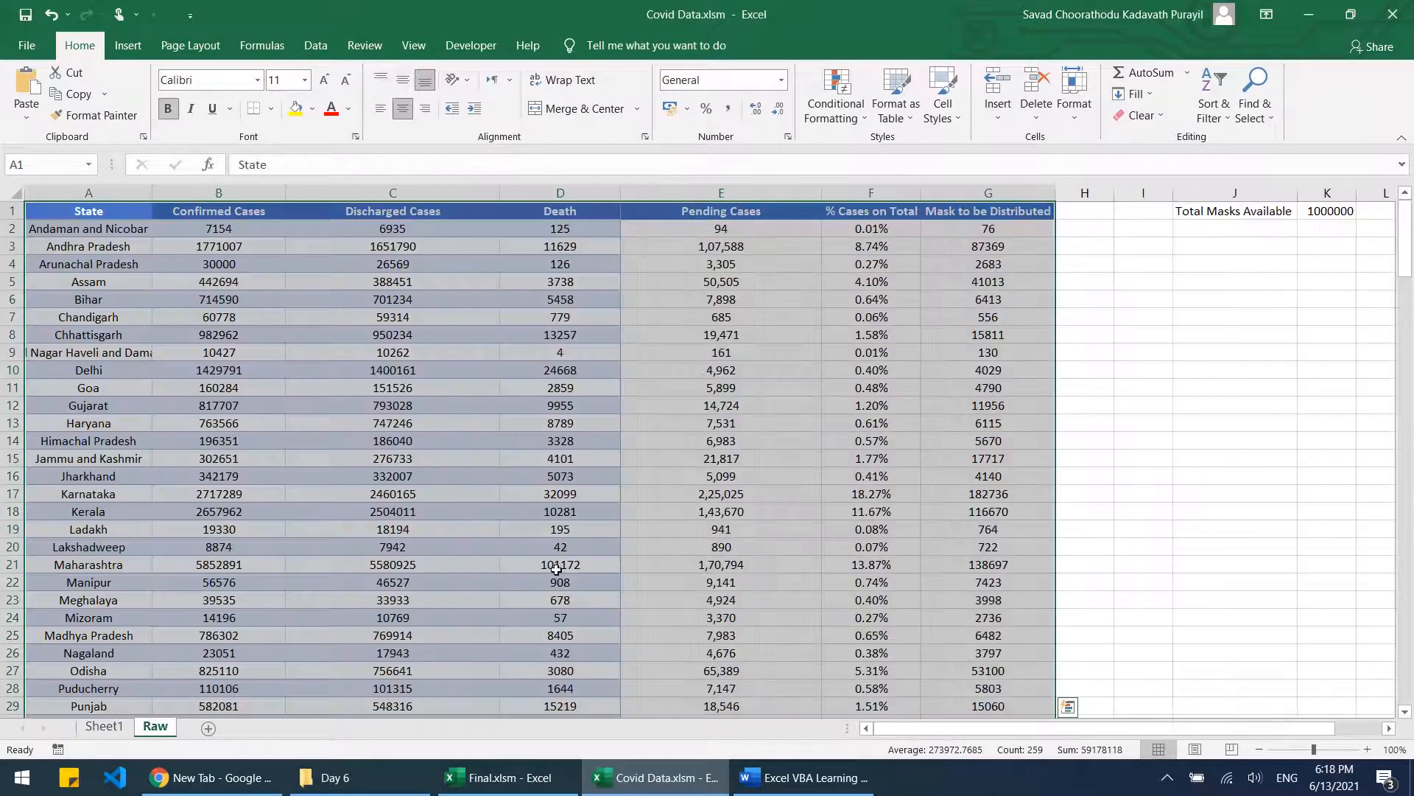
click(103, 726)
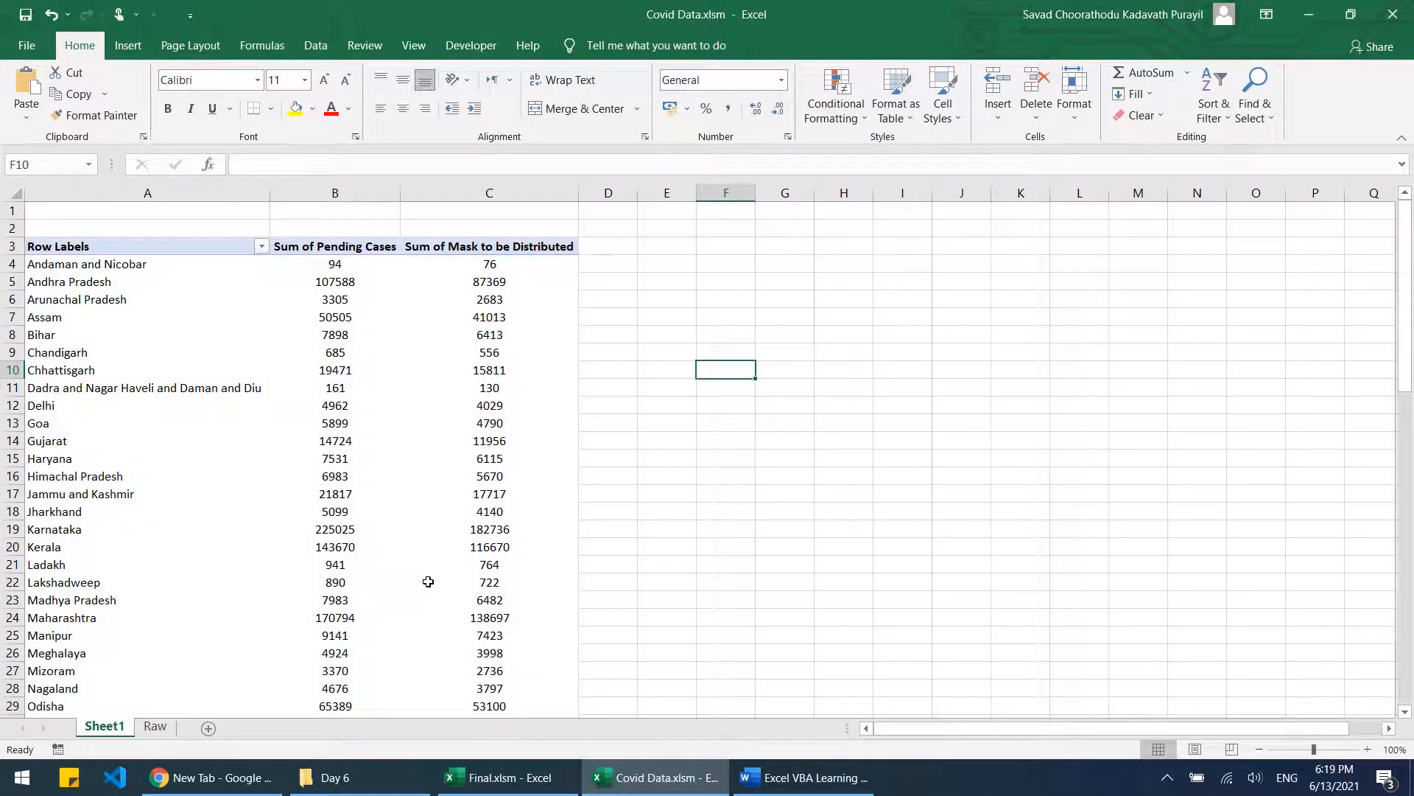
mouse_move(430, 575)
scroll(514, 437, down, 6)
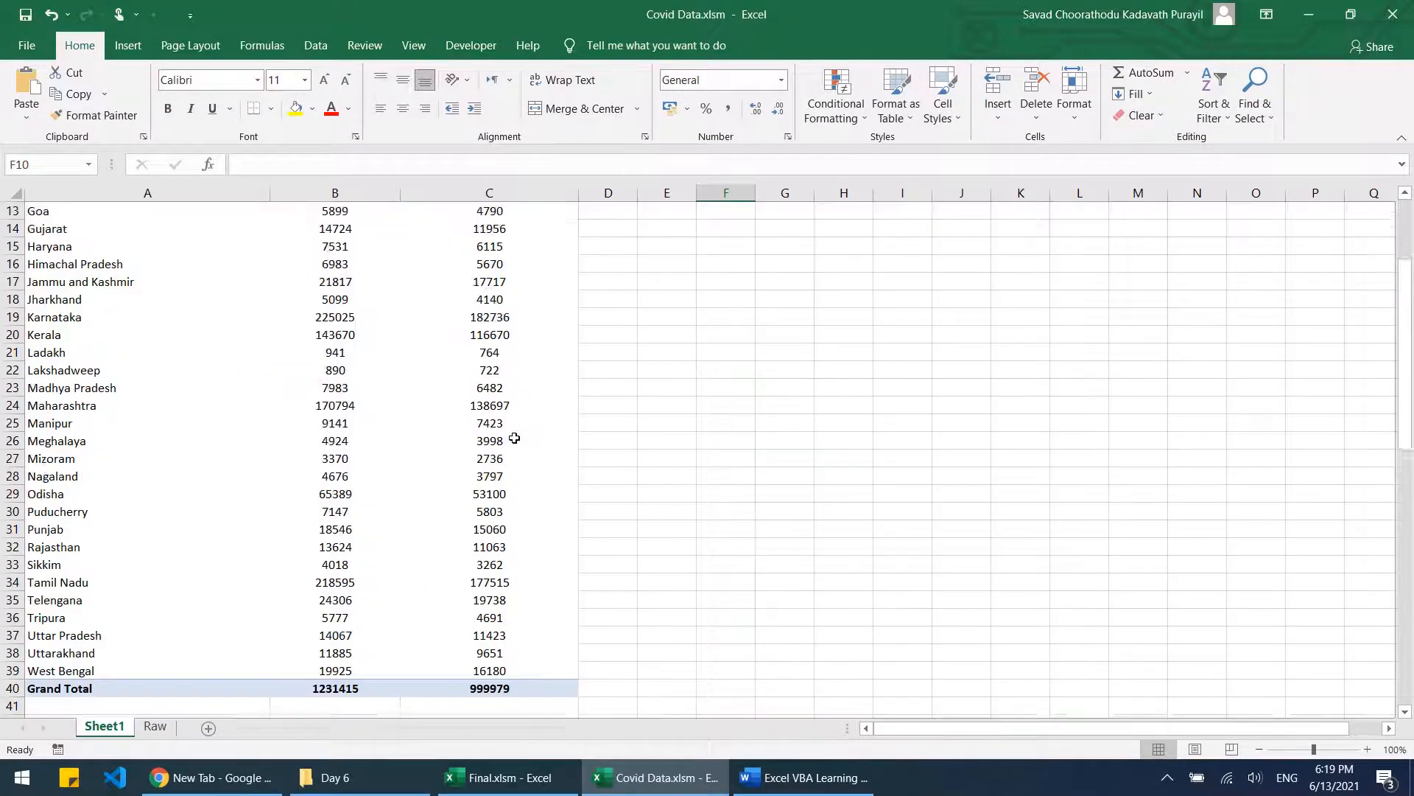
scroll(514, 437, up, 6)
mouse_move(514, 438)
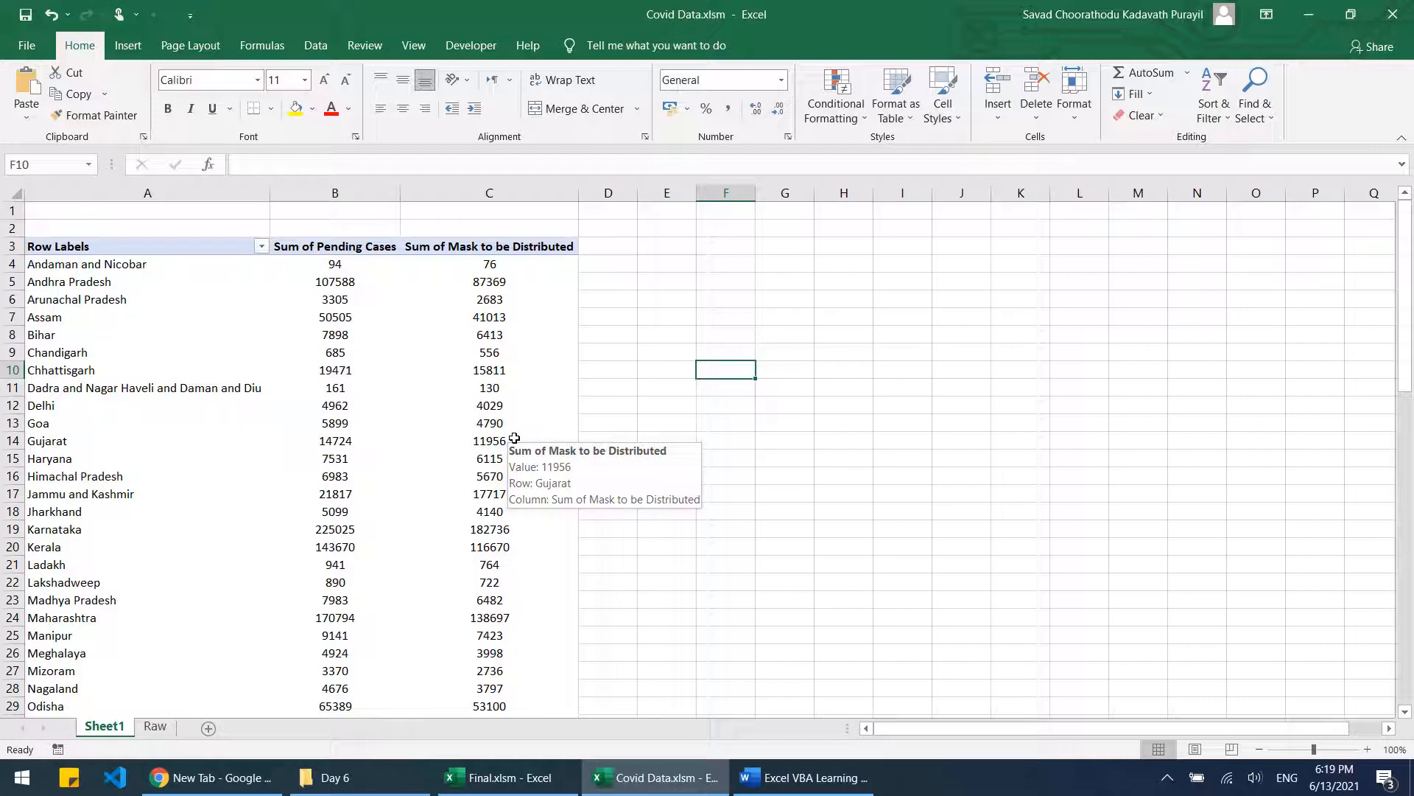
Step: Rename the PivotTable's Row Labels header in A3 to State
click(121, 249)
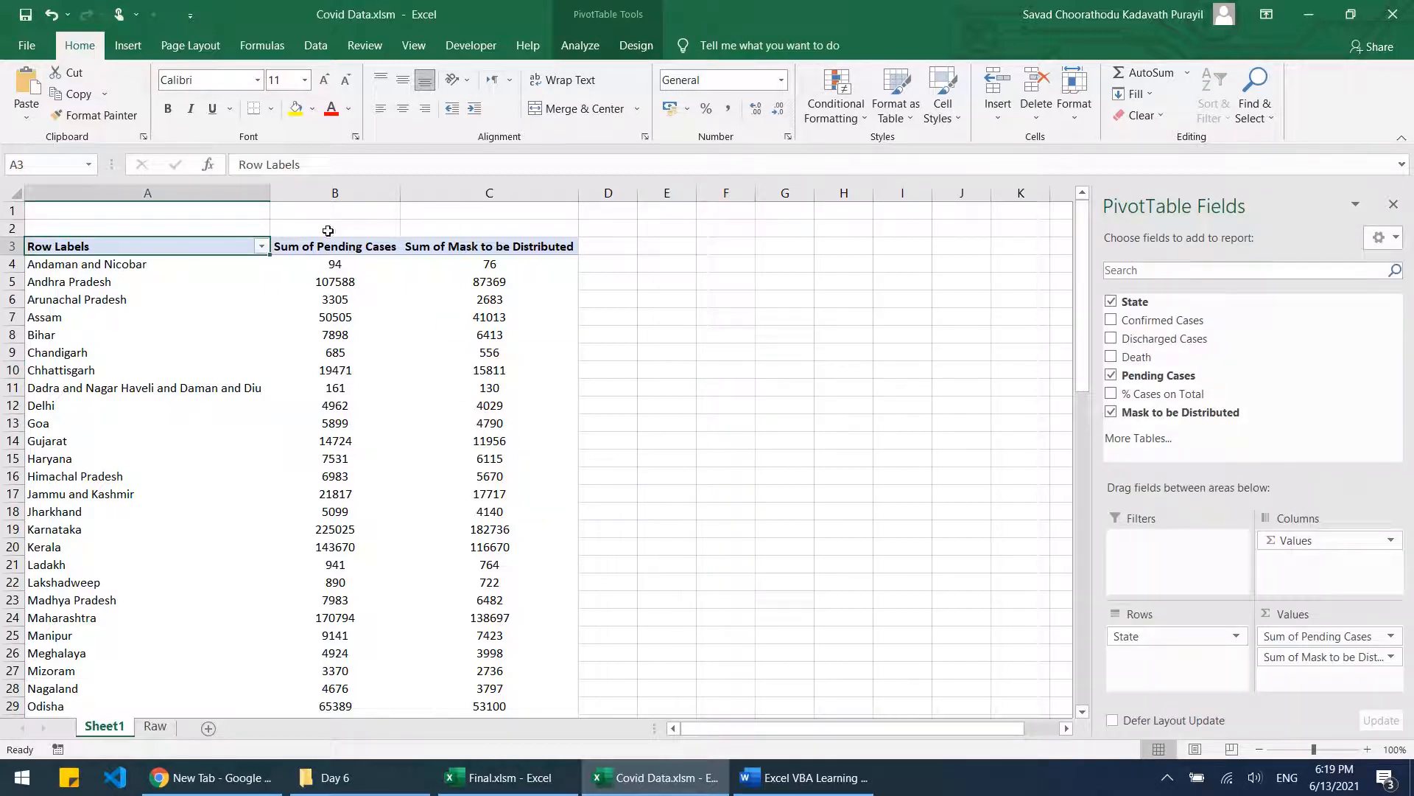
drag(303, 165, 199, 168)
text(State)
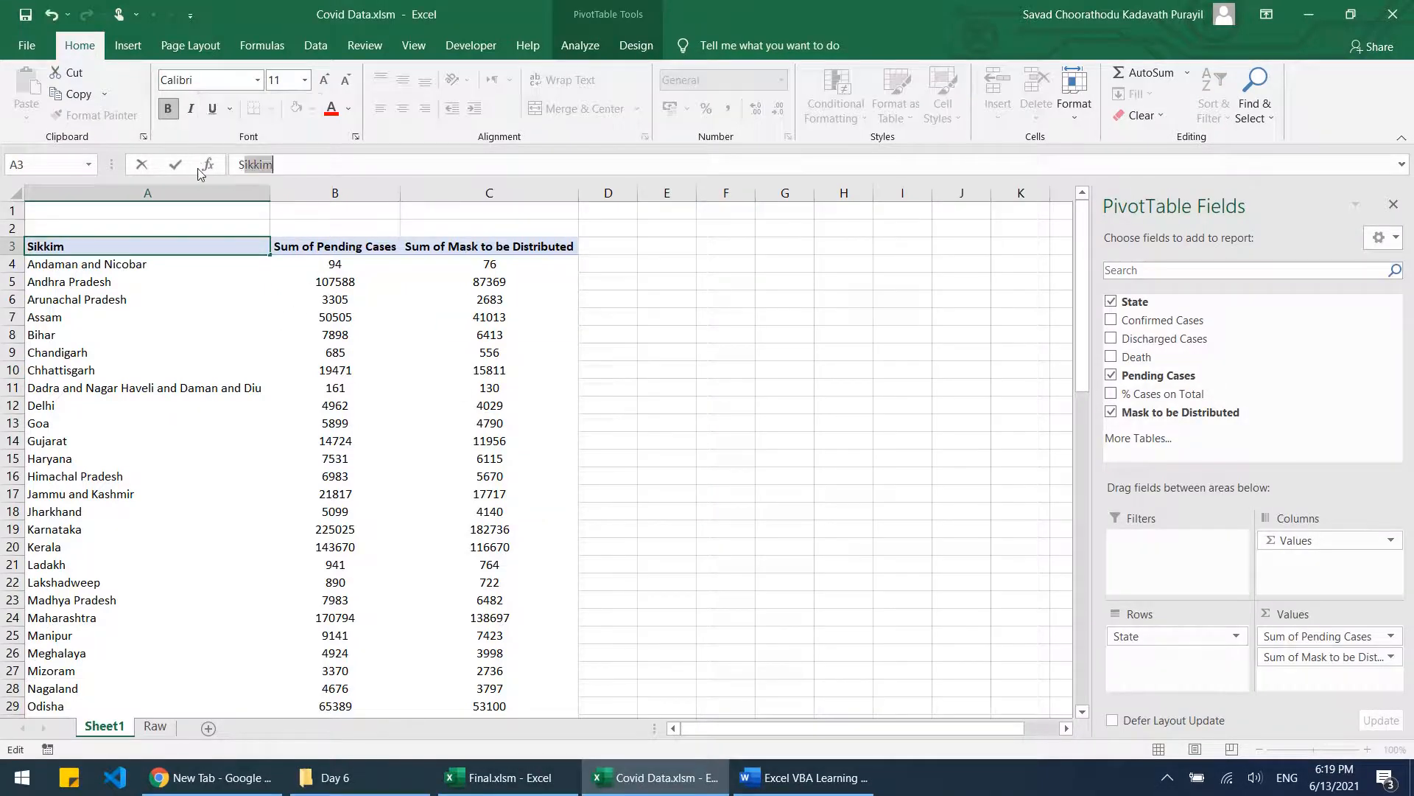
key(Return)
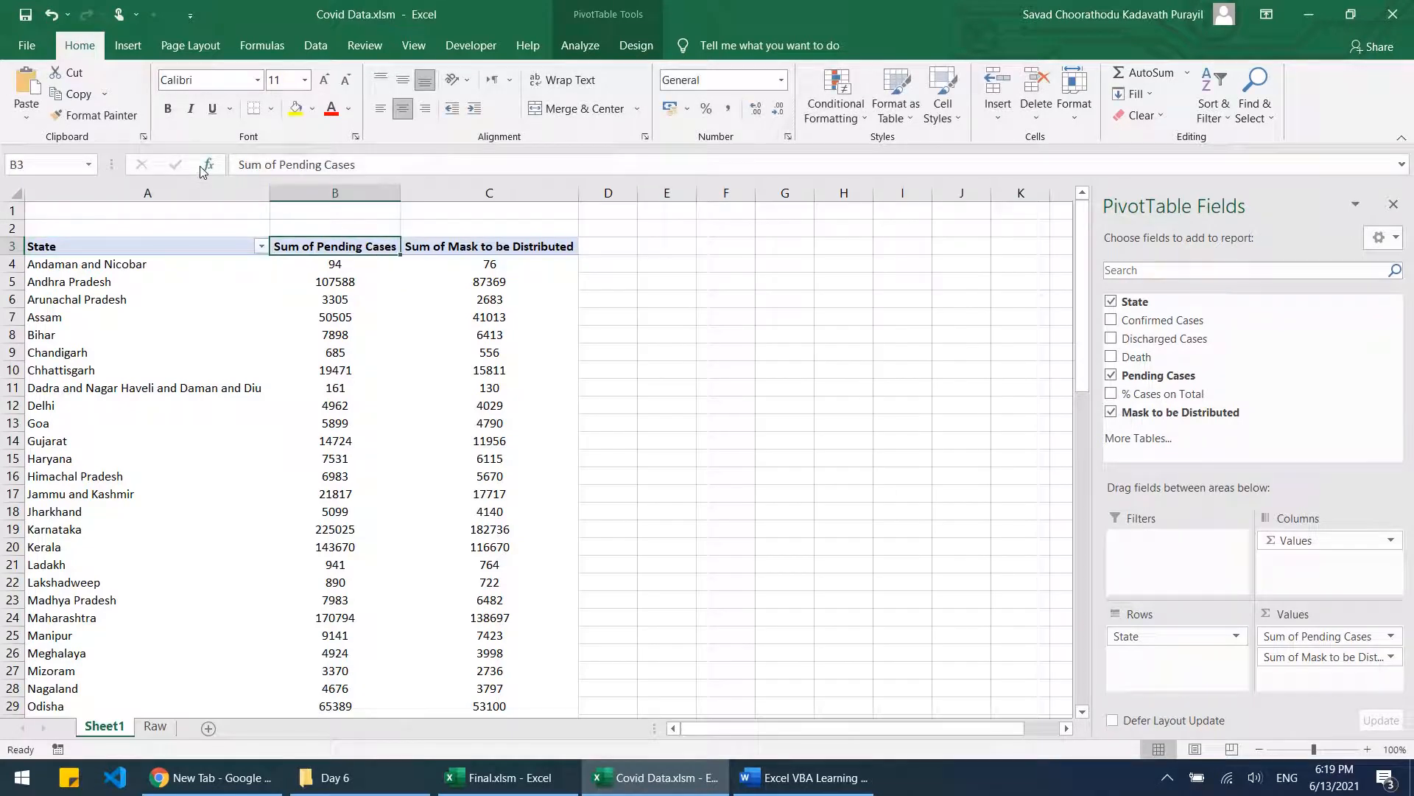
Step: Rename the PivotTable header in B3 to Pending Cases, with a trailing space to distinguish it from the source field name
drag(280, 166, 194, 173)
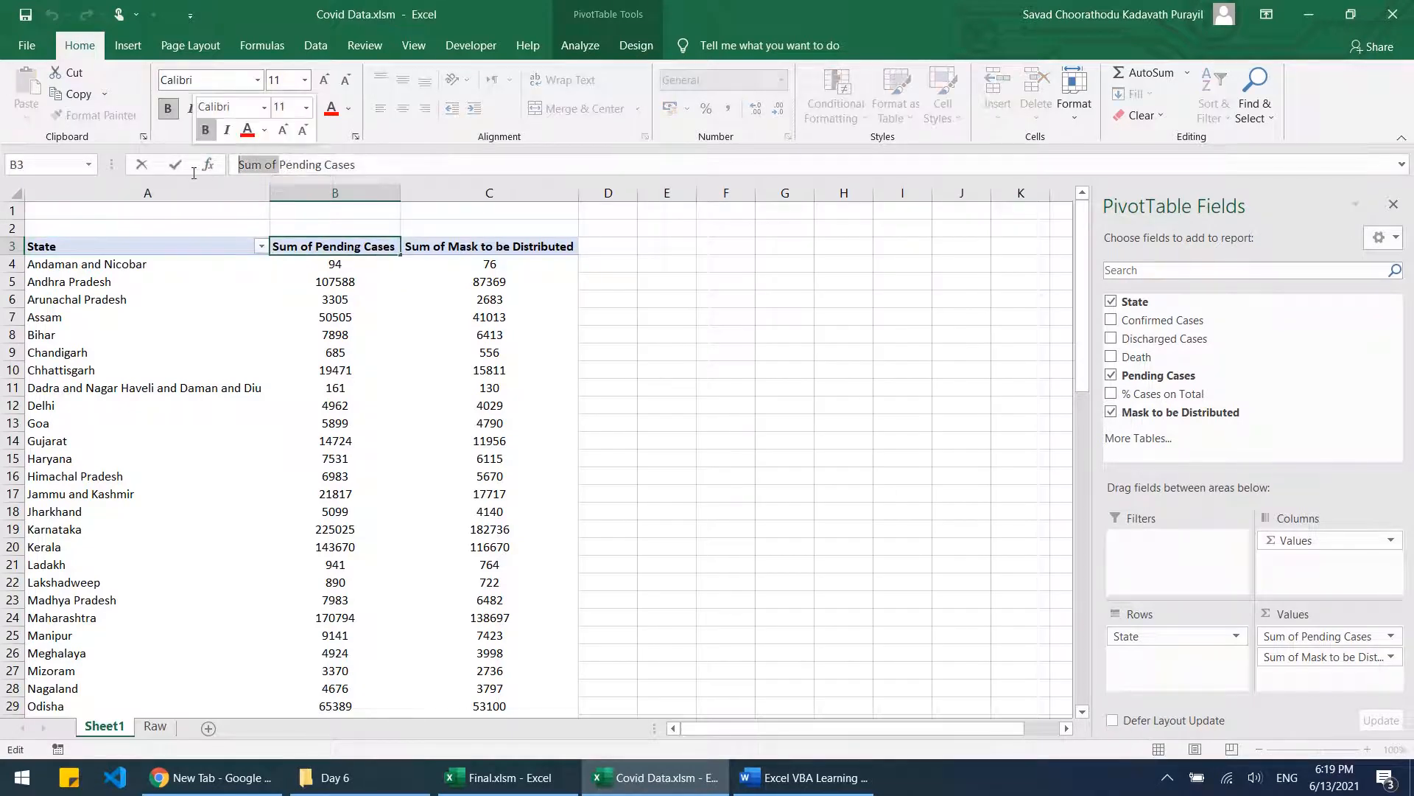
key(BackSpace)
key(Return)
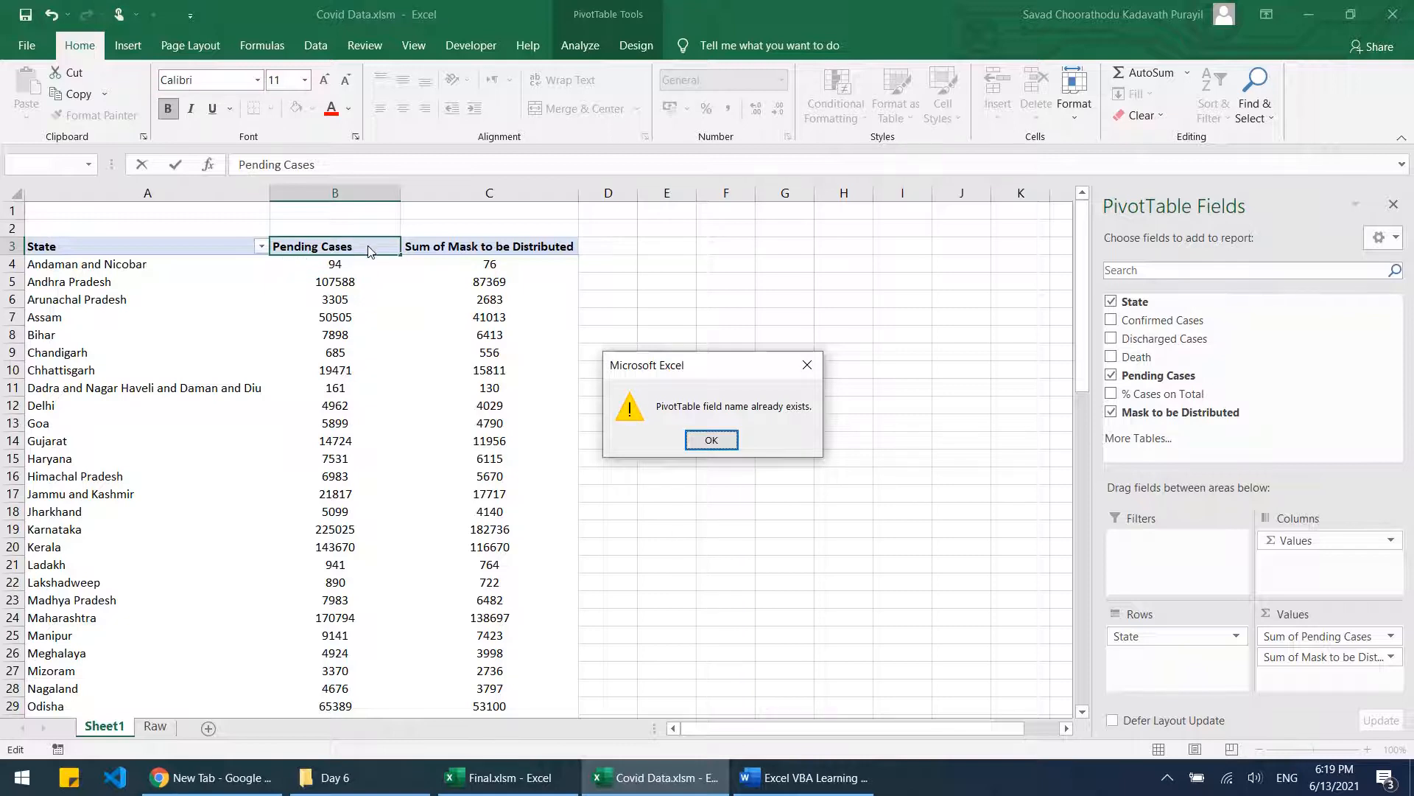
click(693, 437)
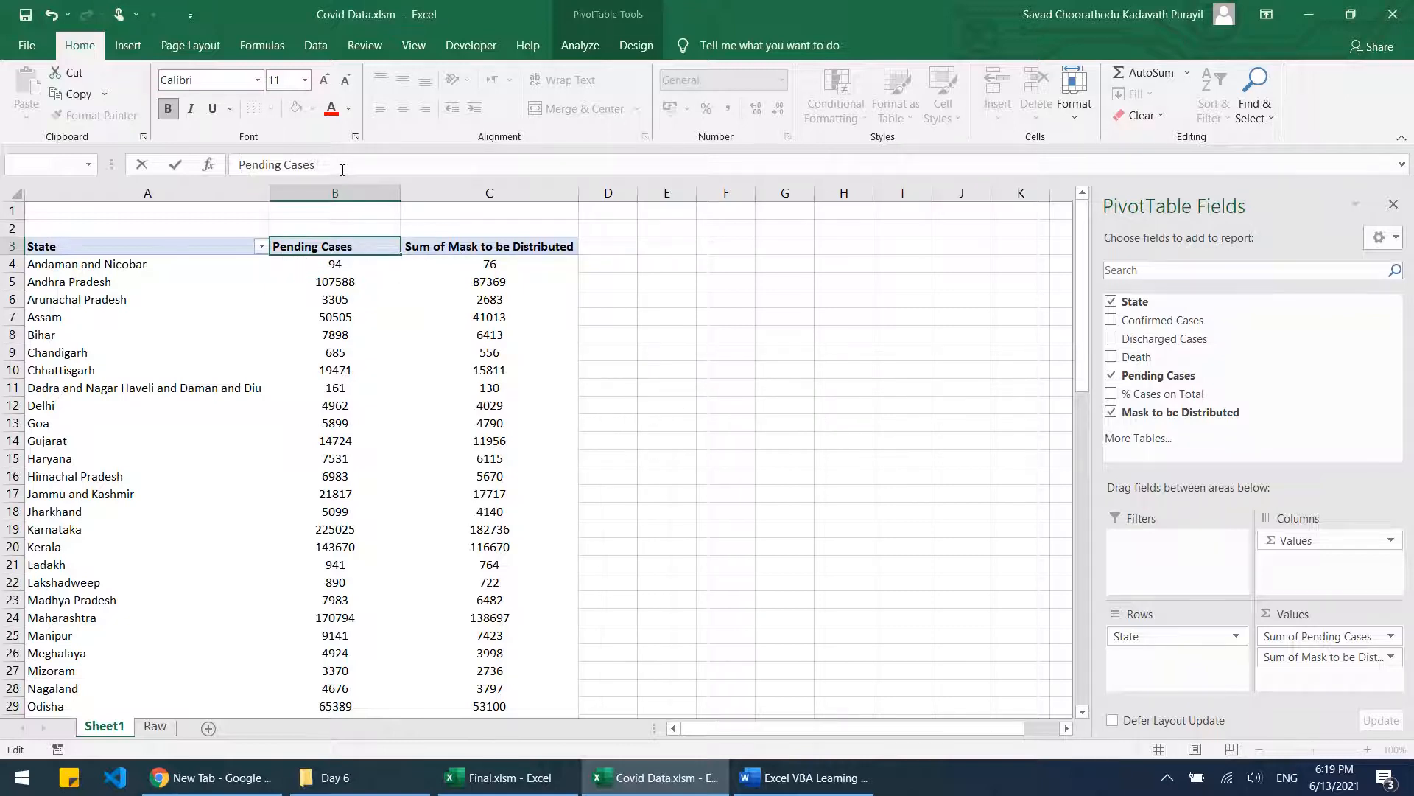
key(Tab)
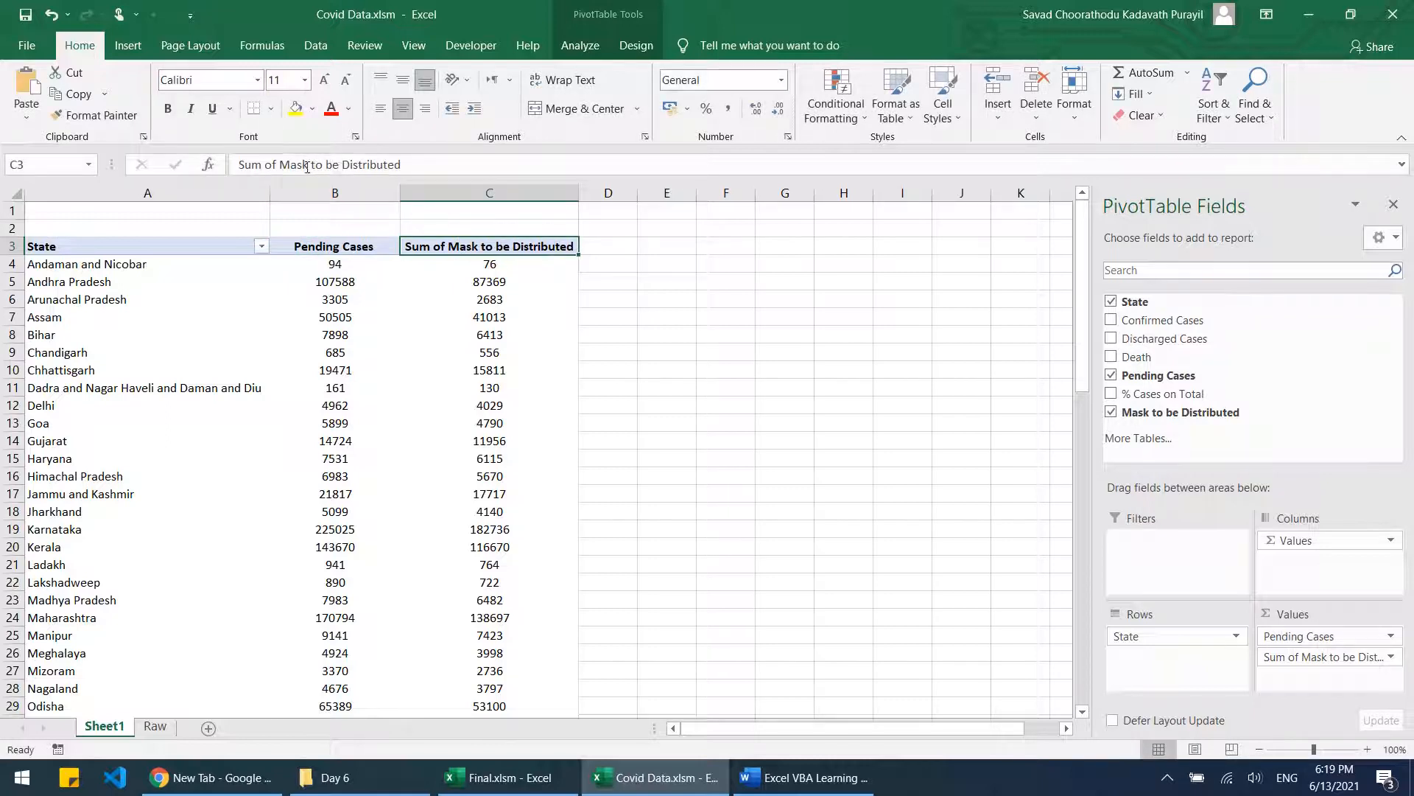
Step: Rename the PivotTable header in C3 to Mask to be Distributed with a trailing space, and close the field list
drag(279, 165, 238, 165)
key(BackSpace)
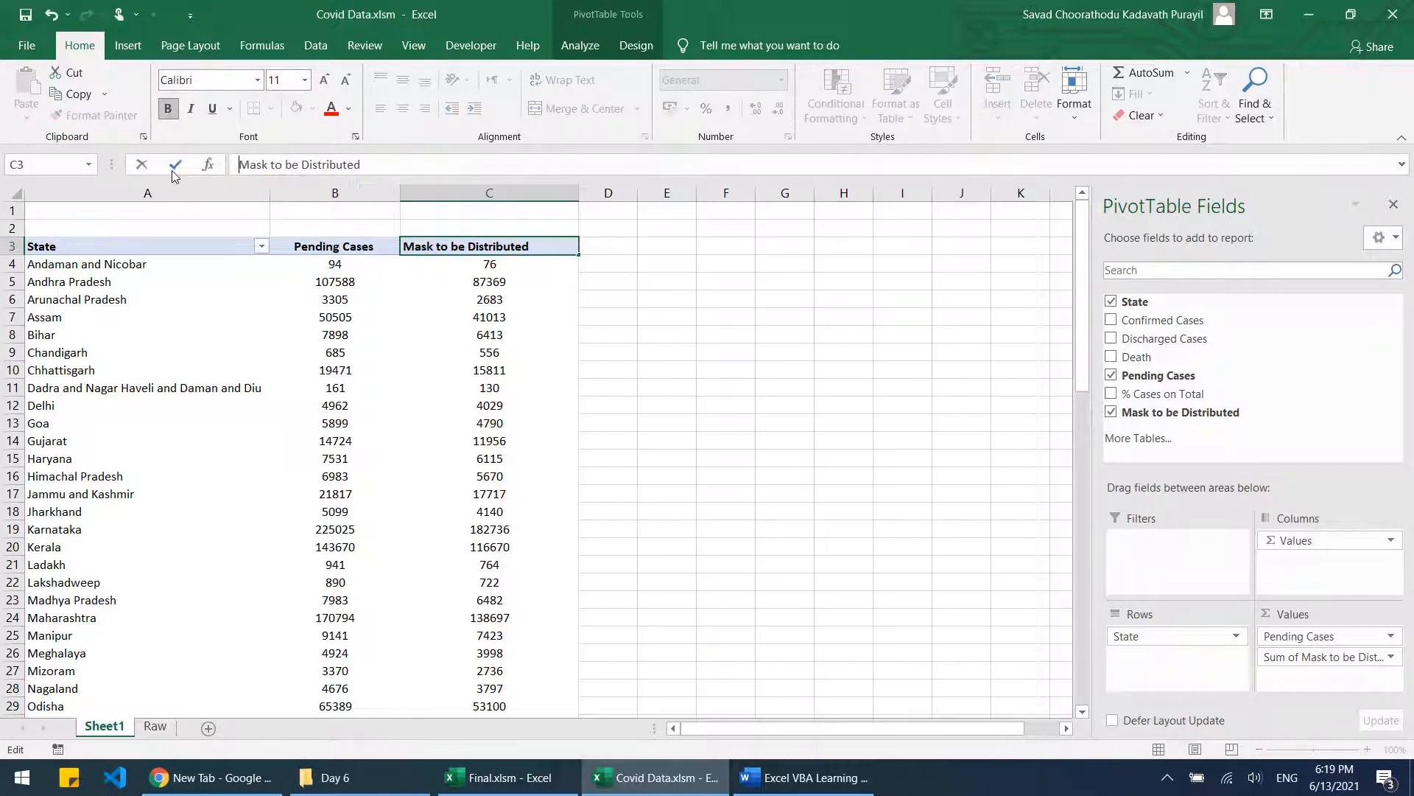
key(Return)
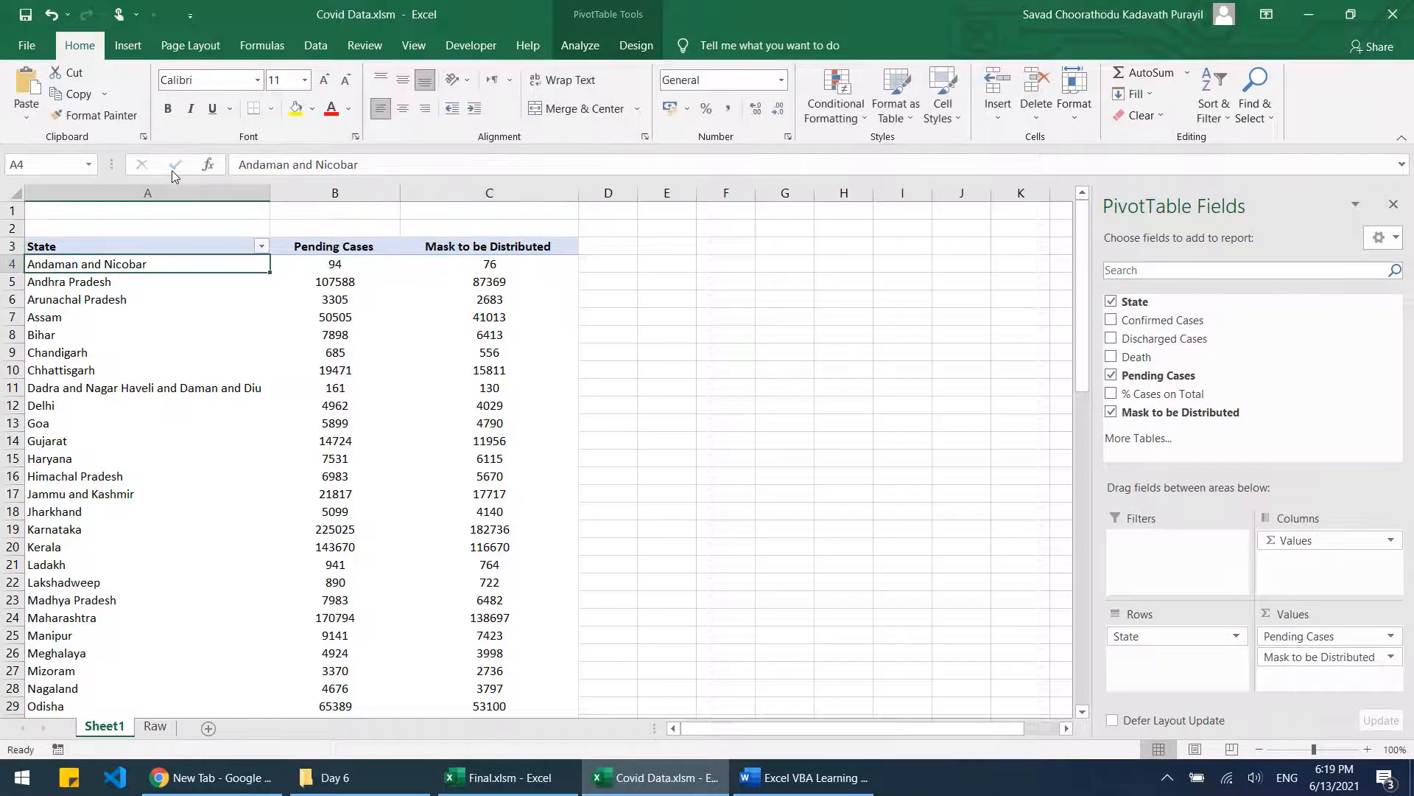
click(1393, 204)
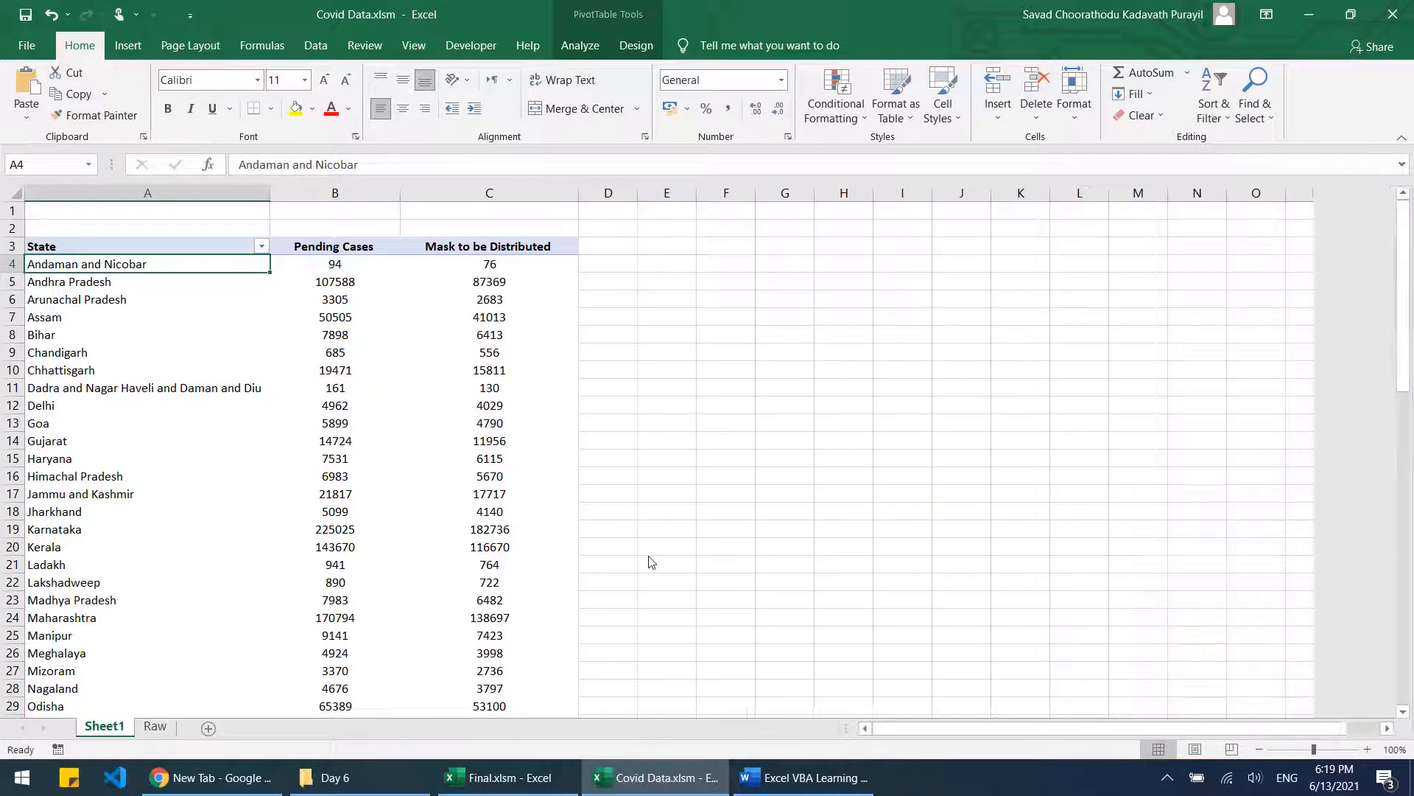
Step: Compare the PivotTable on the pivot sheet of Final.xlsm with the one on Sheet1 of Covid Data.xlsm
key(alt+Tab)
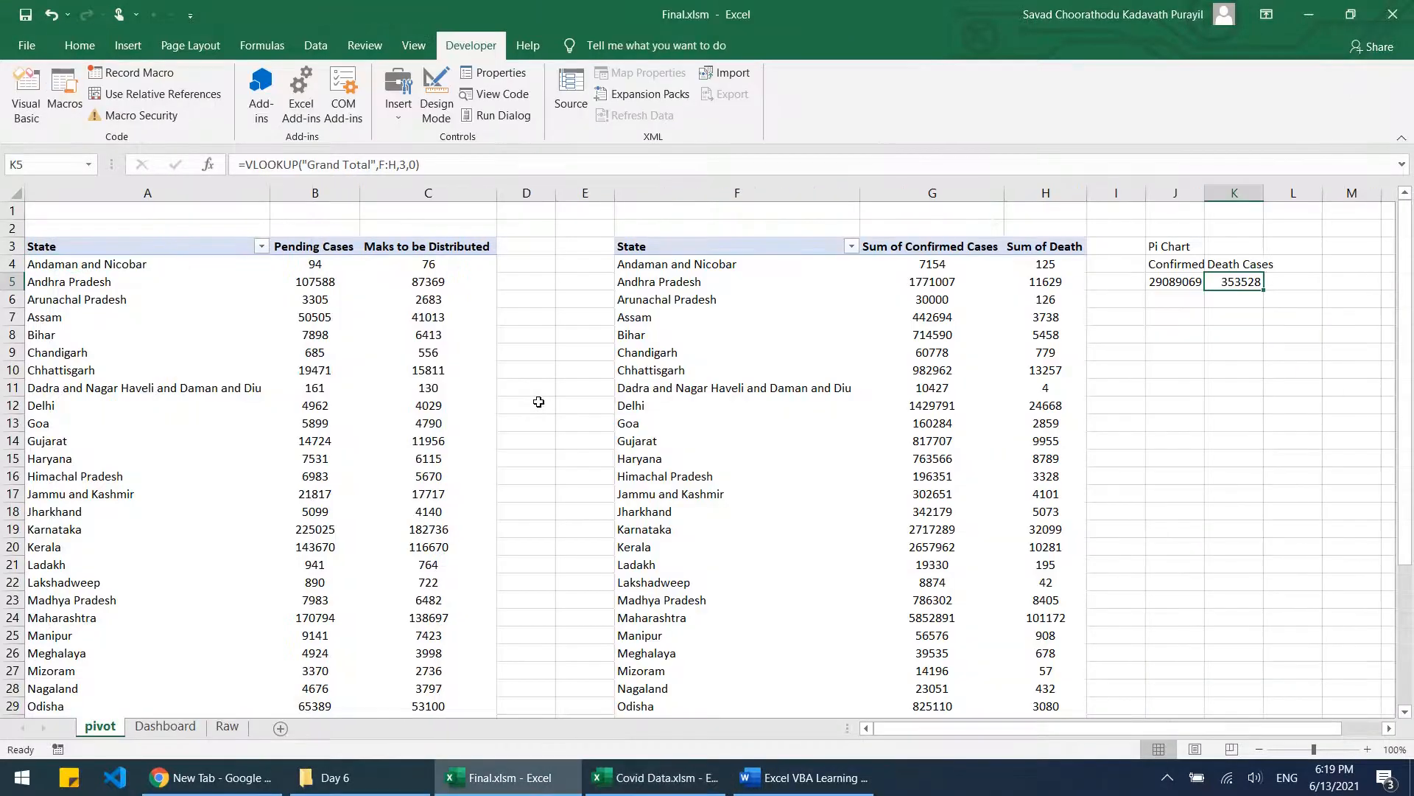
scroll(324, 549, down, 5)
scroll(324, 549, down, 2)
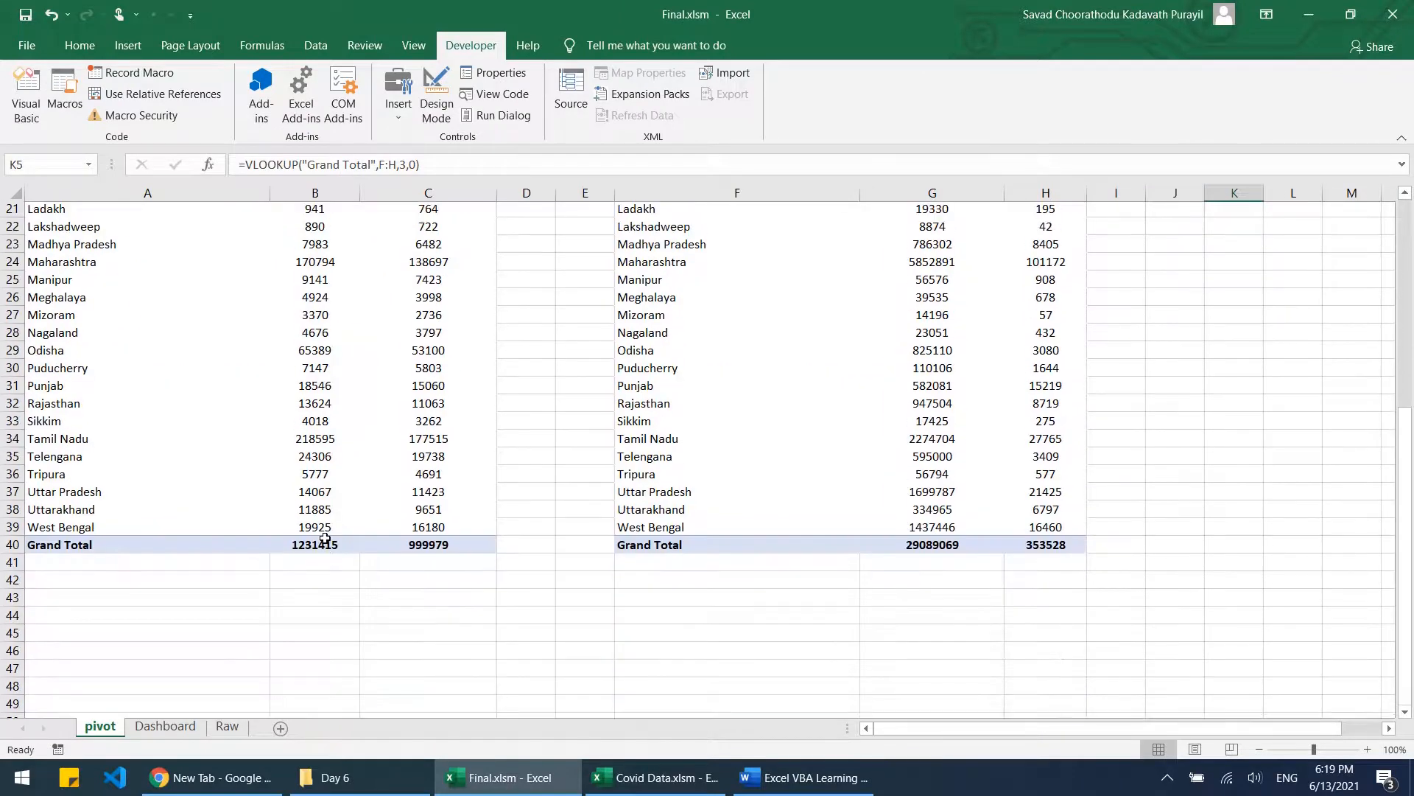
scroll(285, 358, up, 7)
key(alt+Tab)
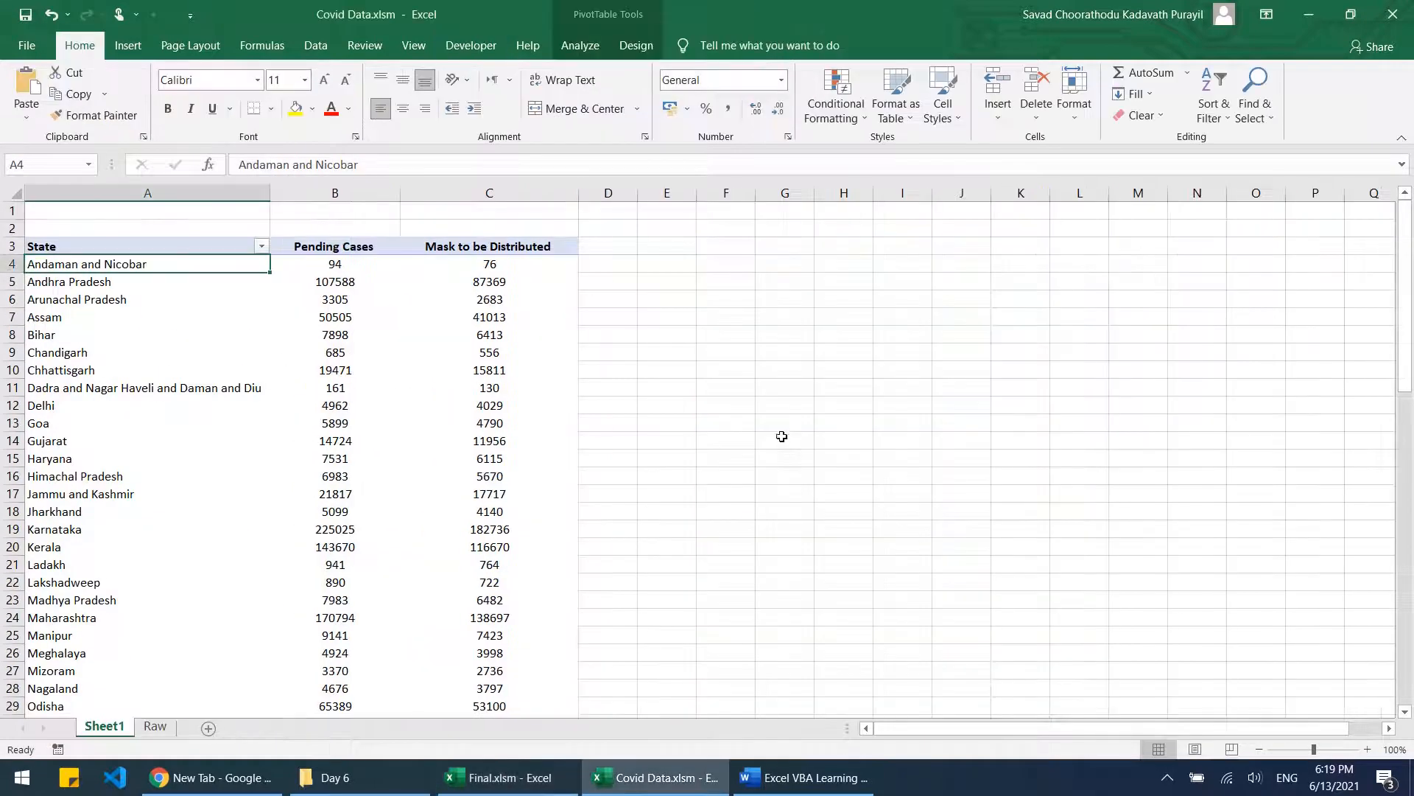
scroll(430, 283, down, 3)
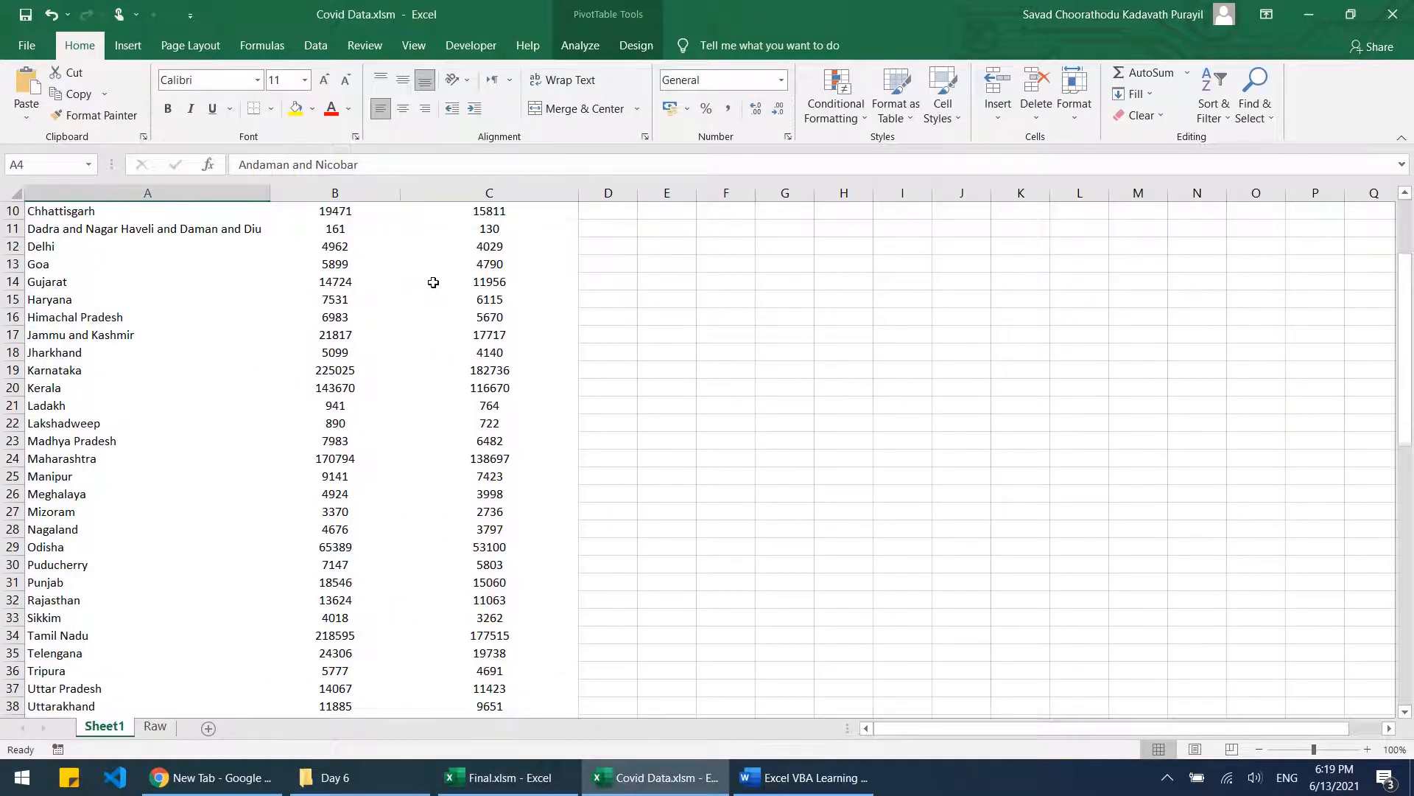
scroll(430, 283, up, 3)
Step: Rename Sheet1 as pivot
right_click(111, 729)
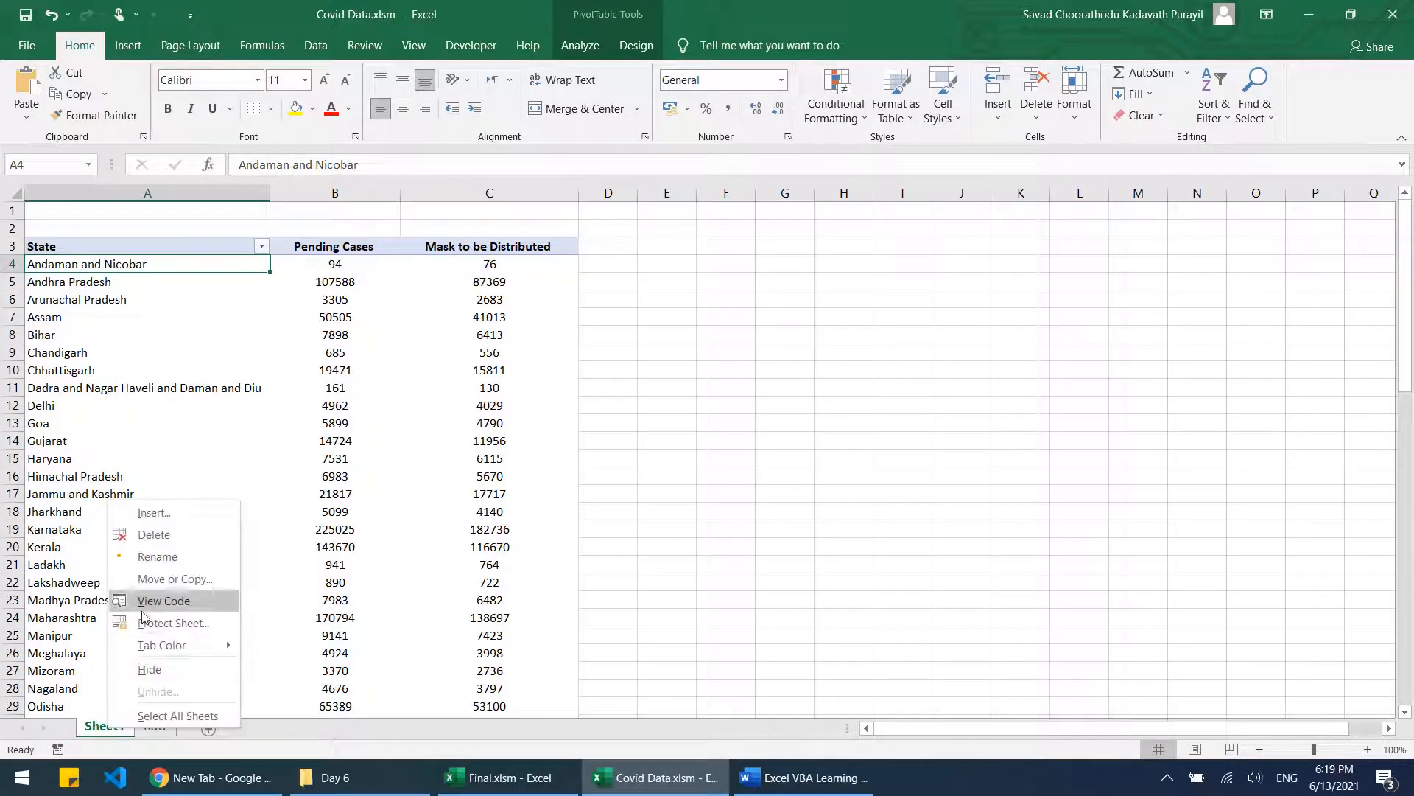
click(171, 558)
text(pivot)
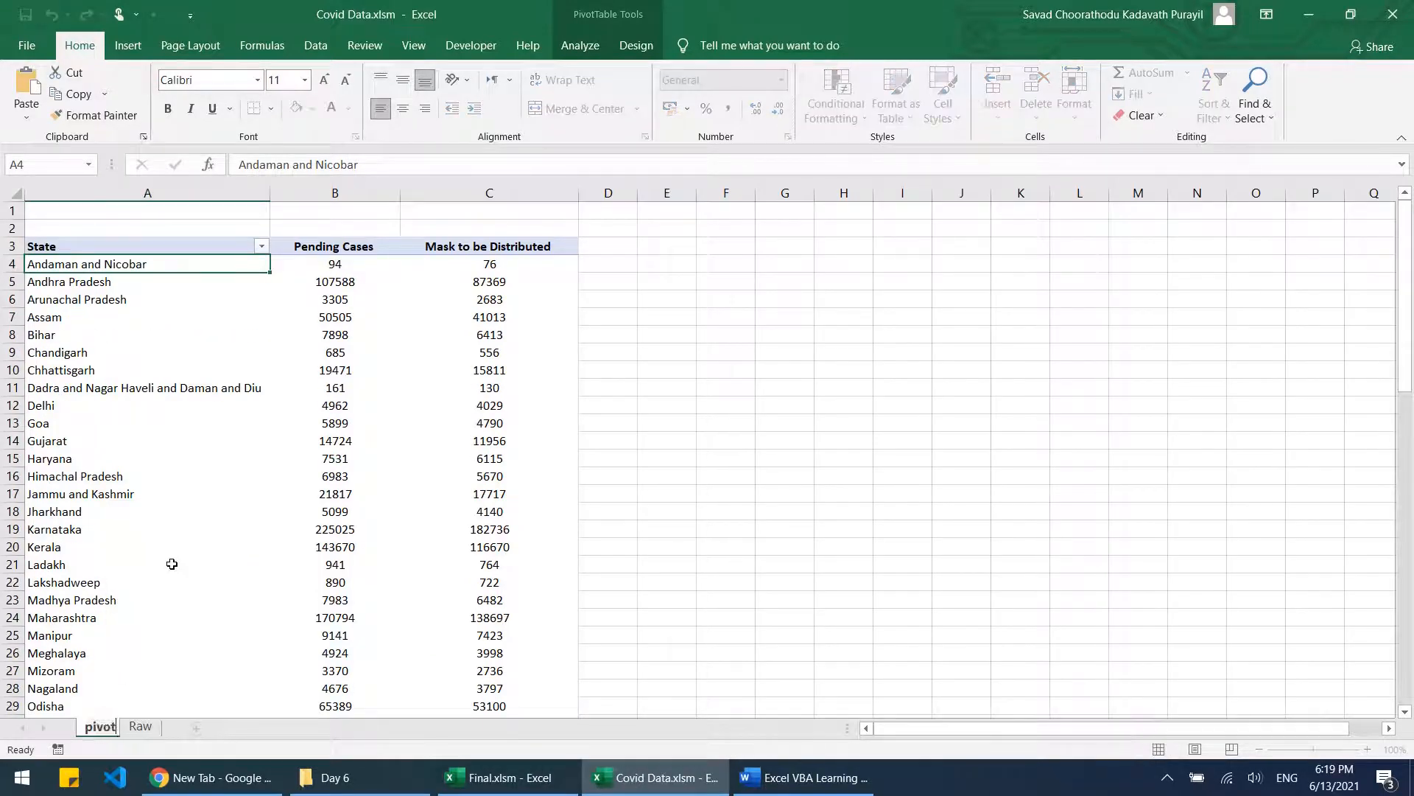
key(Return)
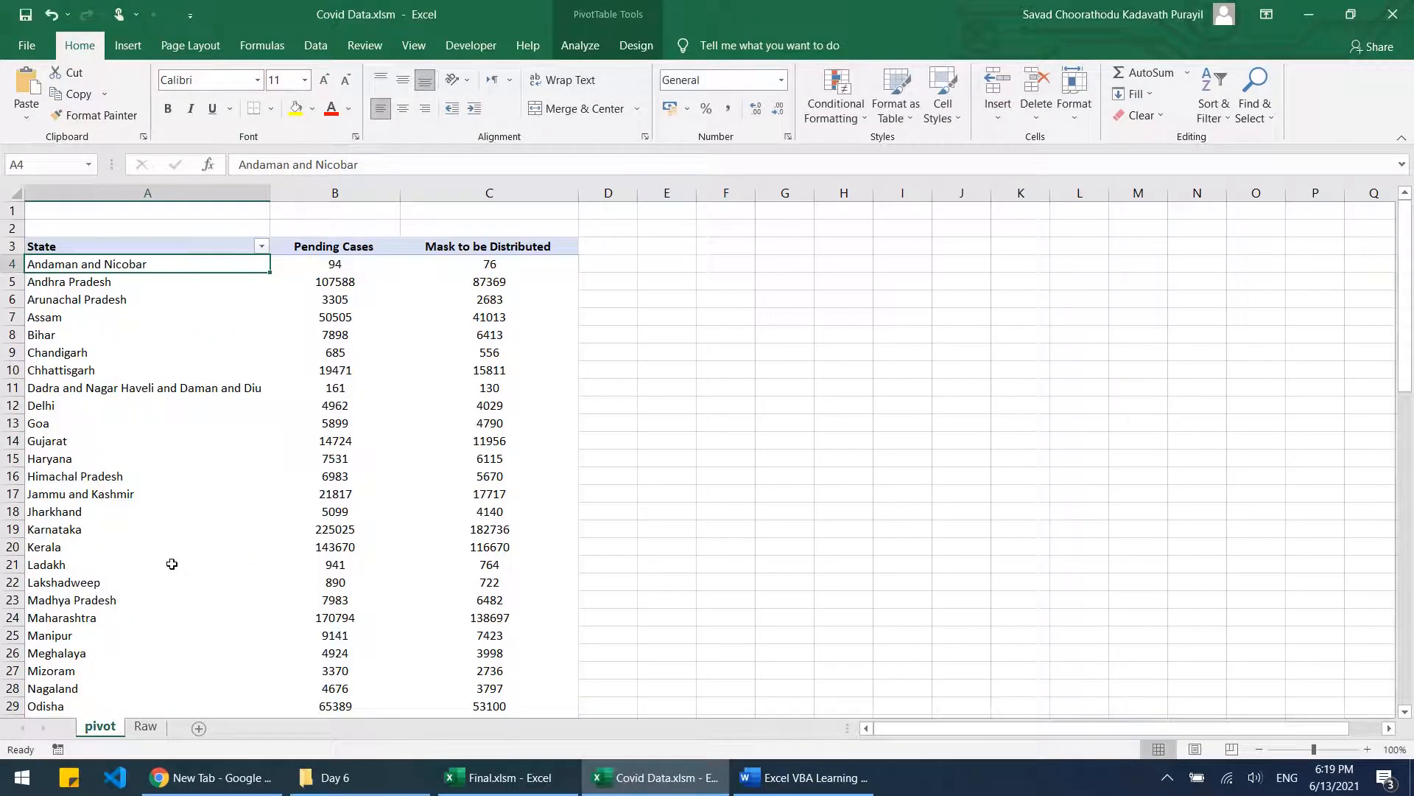
Step: Add a new worksheet after the pivot sheet and name it DashBoard
click(204, 730)
right_click(164, 726)
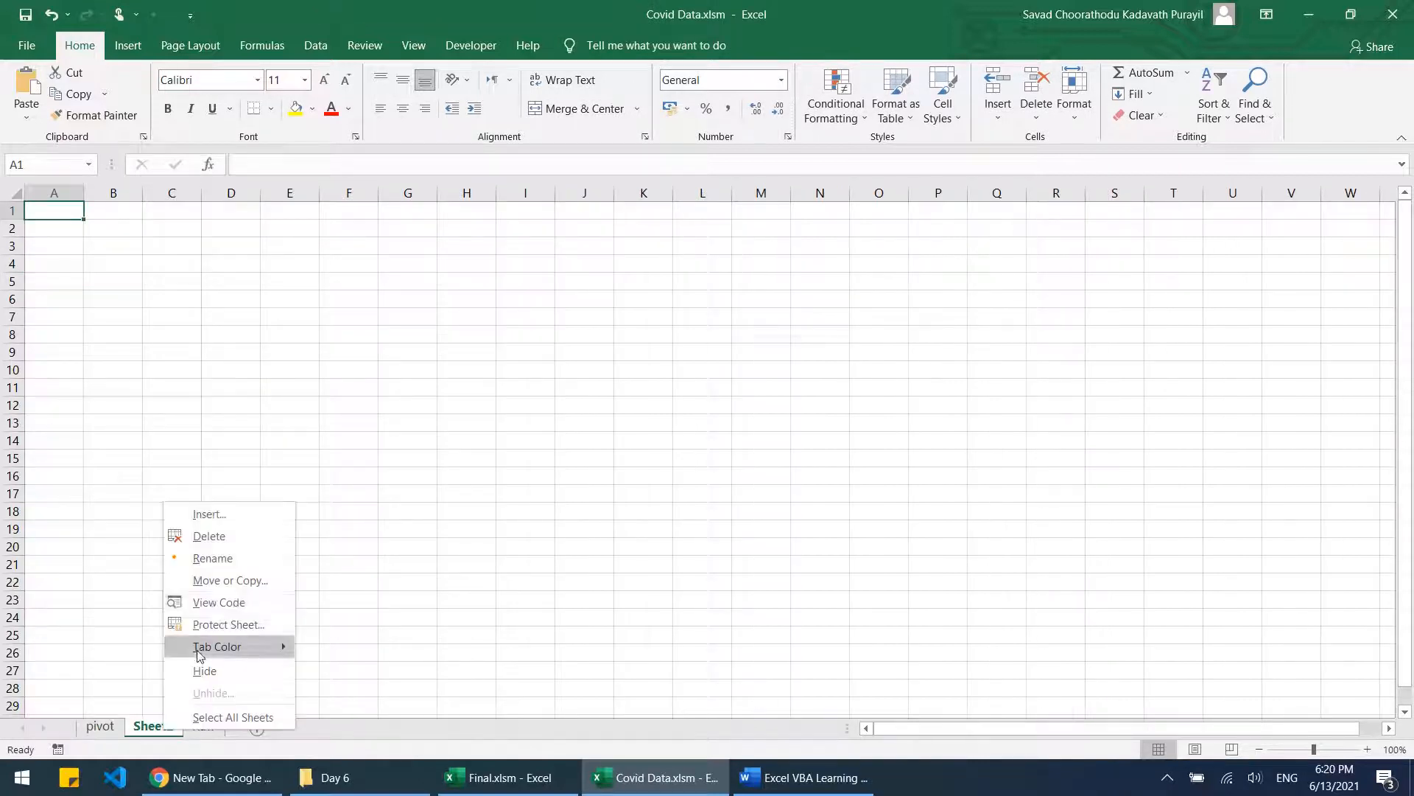
click(234, 558)
text(S)
key(BackSpace)
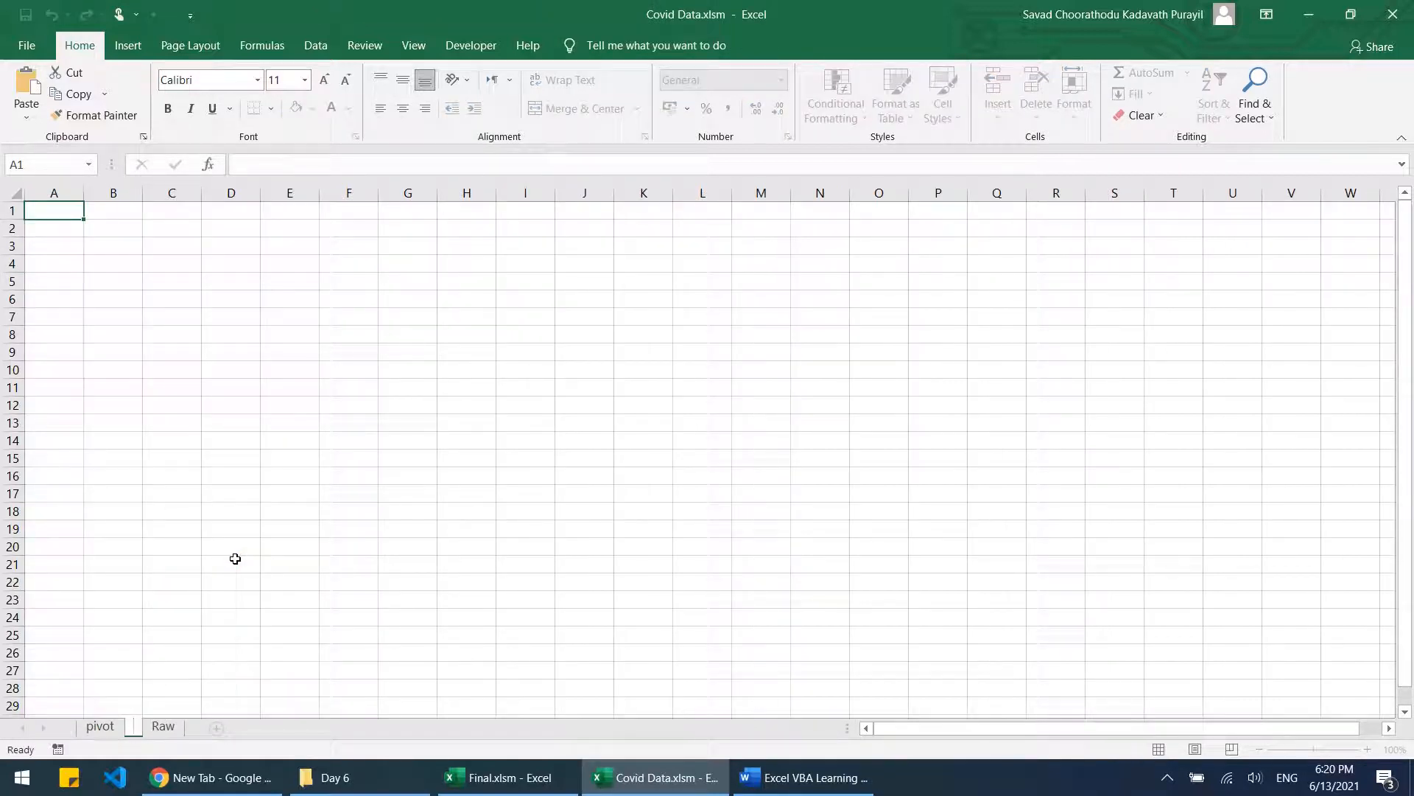
key(Return)
key(Return)
text(DashBoard)
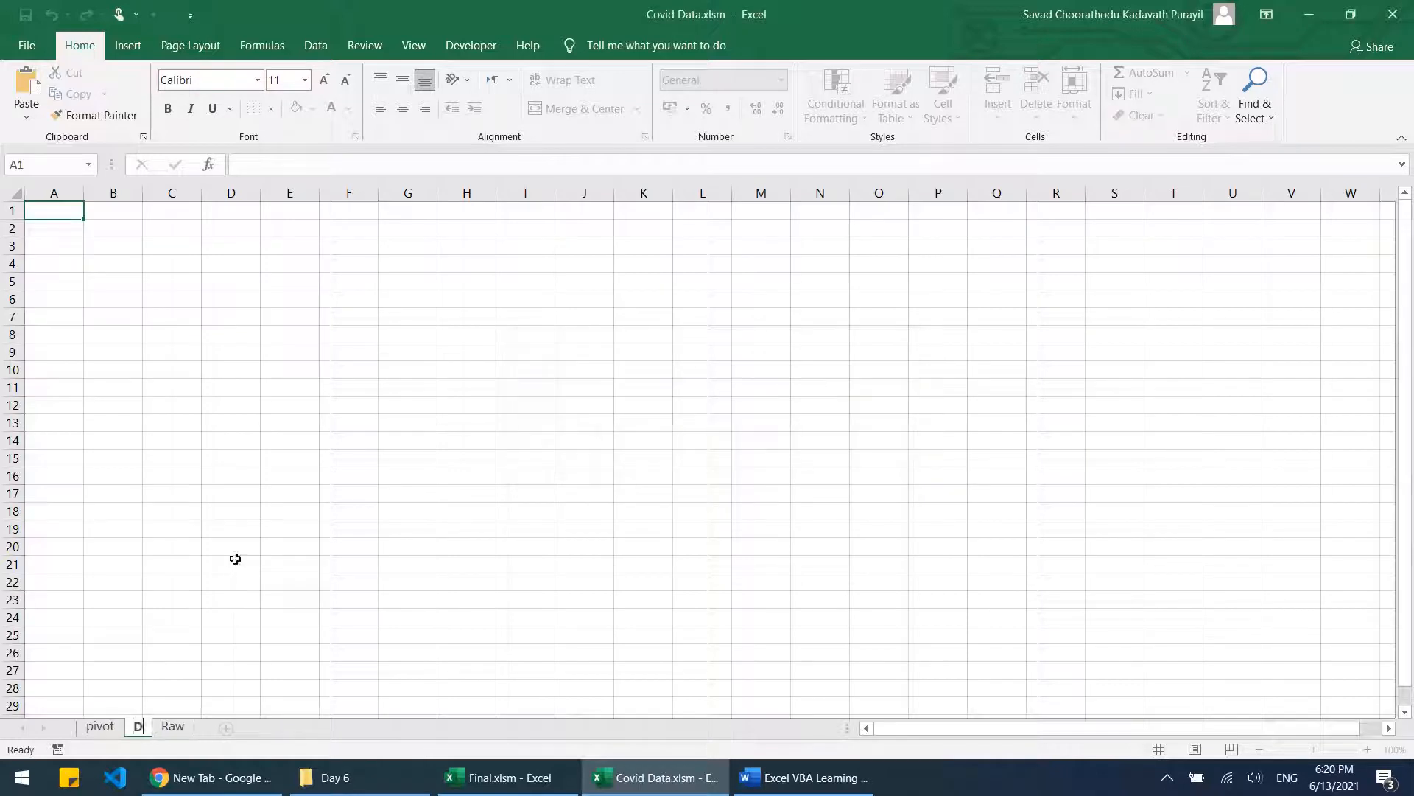
key(Return)
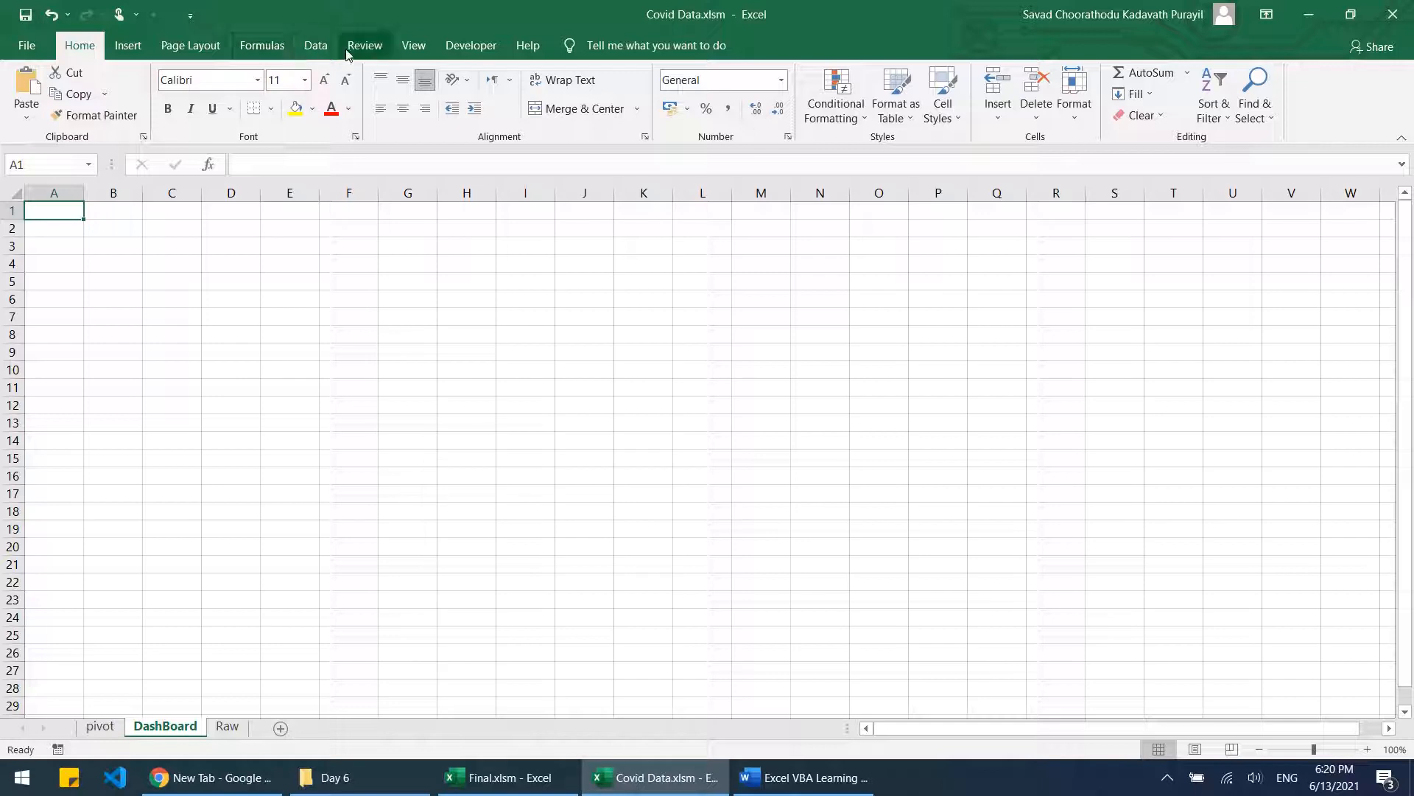
Step: Hide the gridlines on the DashBoard sheet to preview a blank canvas, and show them again
click(412, 47)
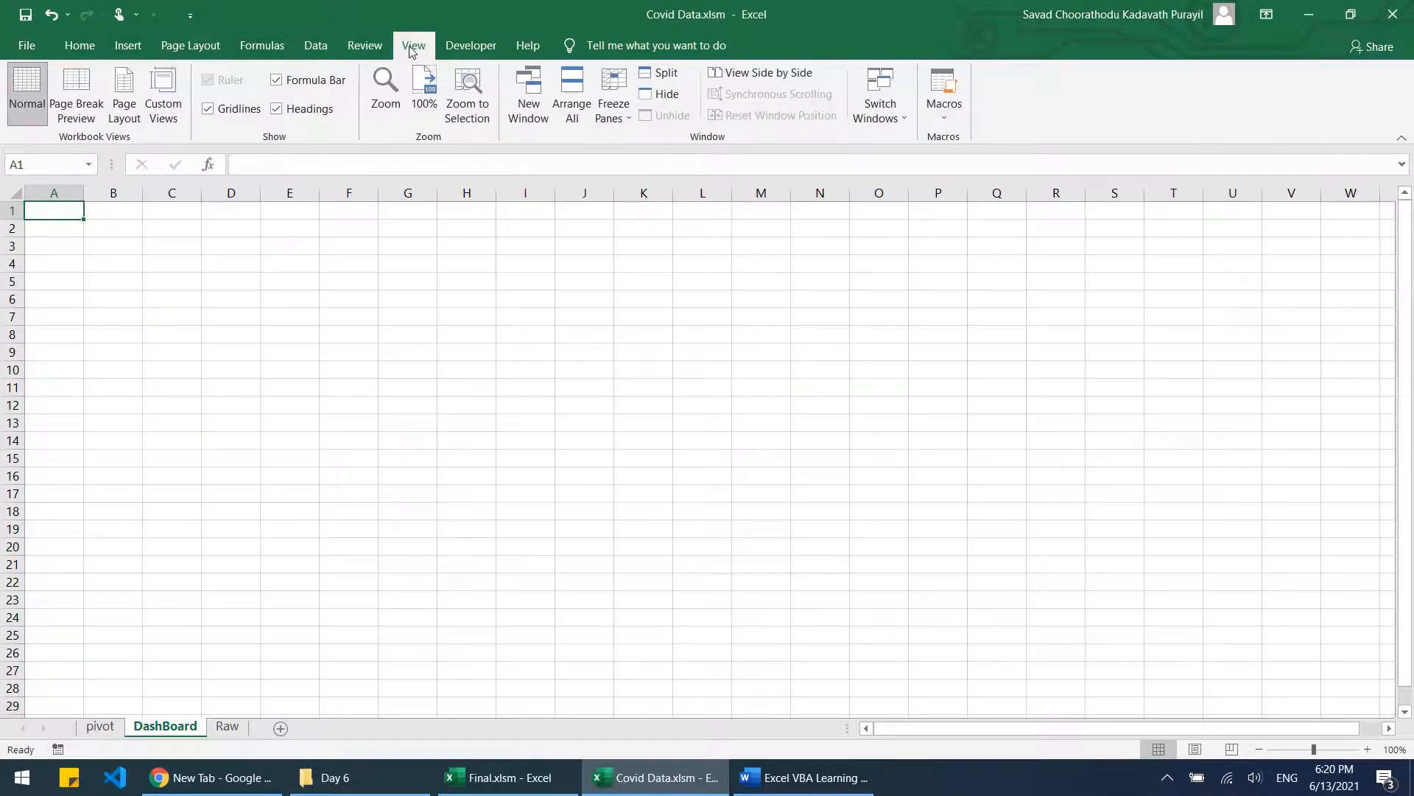
click(209, 109)
drag(267, 315, 1138, 563)
click(1138, 563)
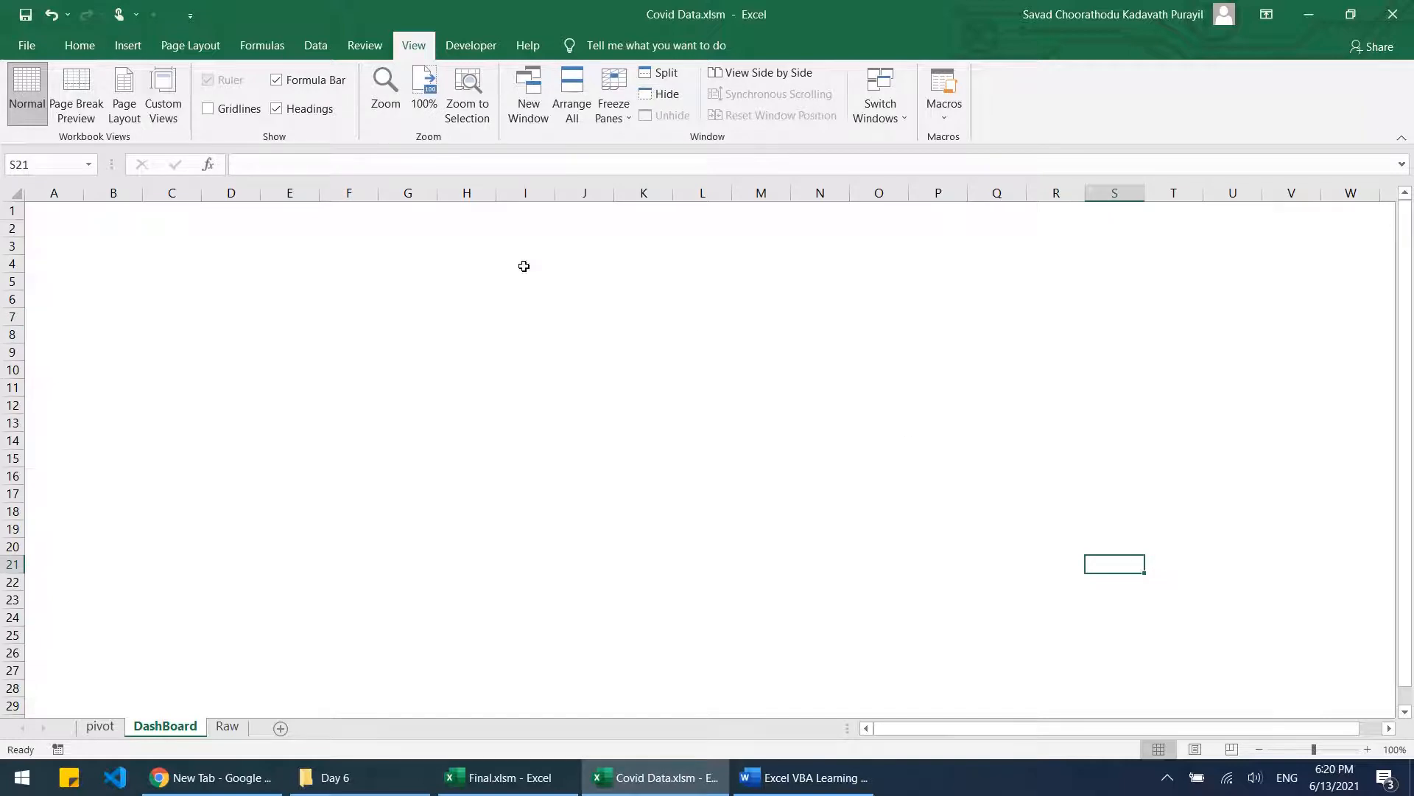
click(229, 110)
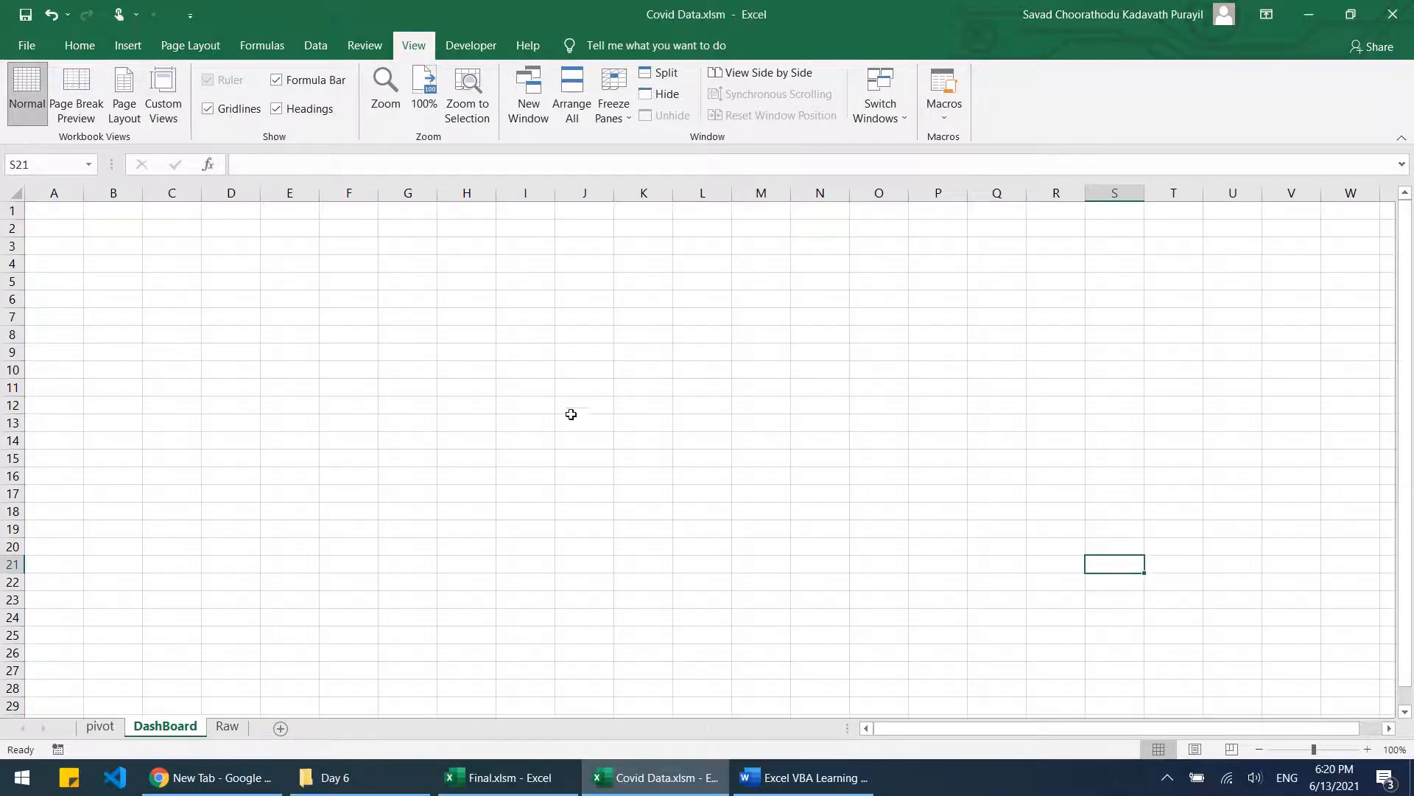
Step: Enter Address Book in I12 with the headings Name in I13 and Mobile in J13, and autofit column I
drag(521, 404, 690, 401)
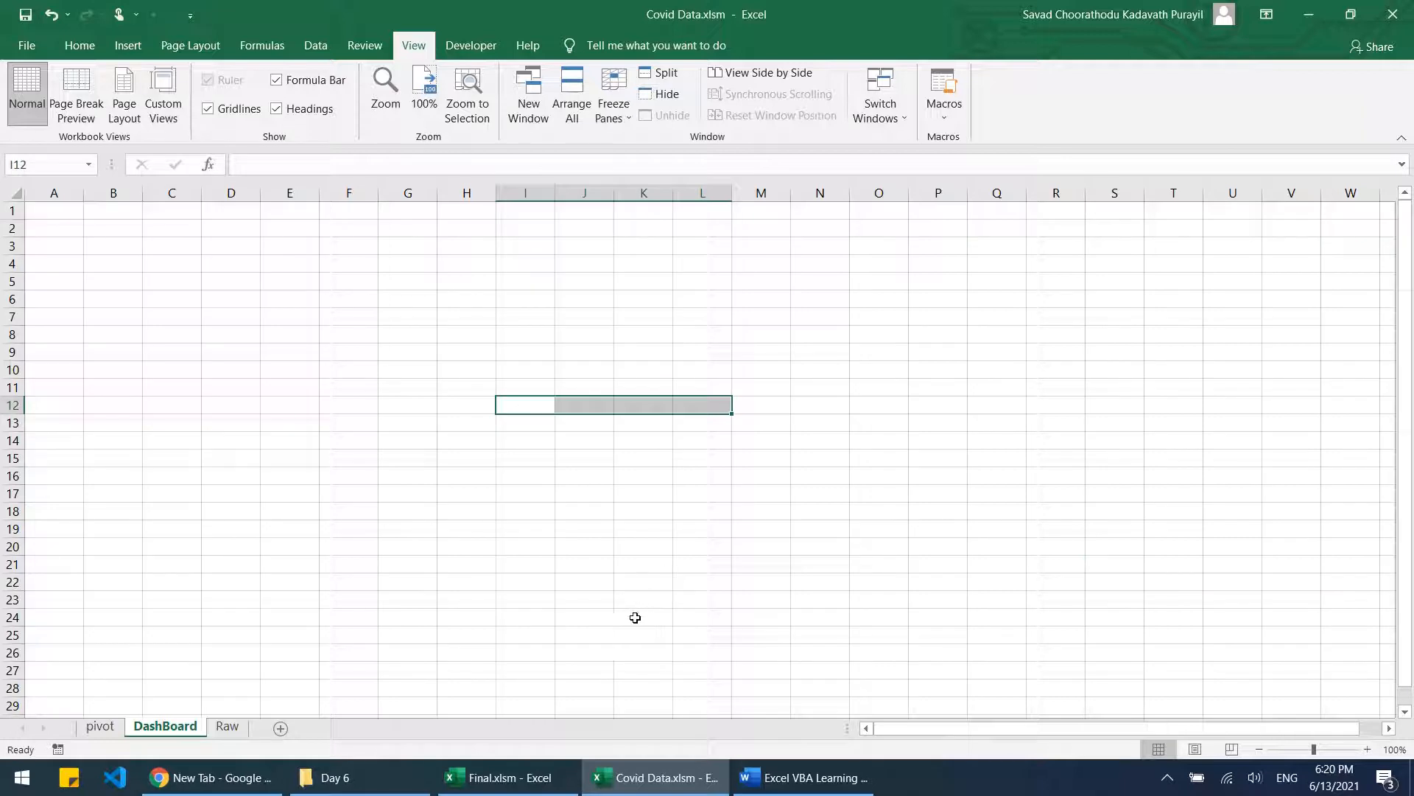
click(535, 405)
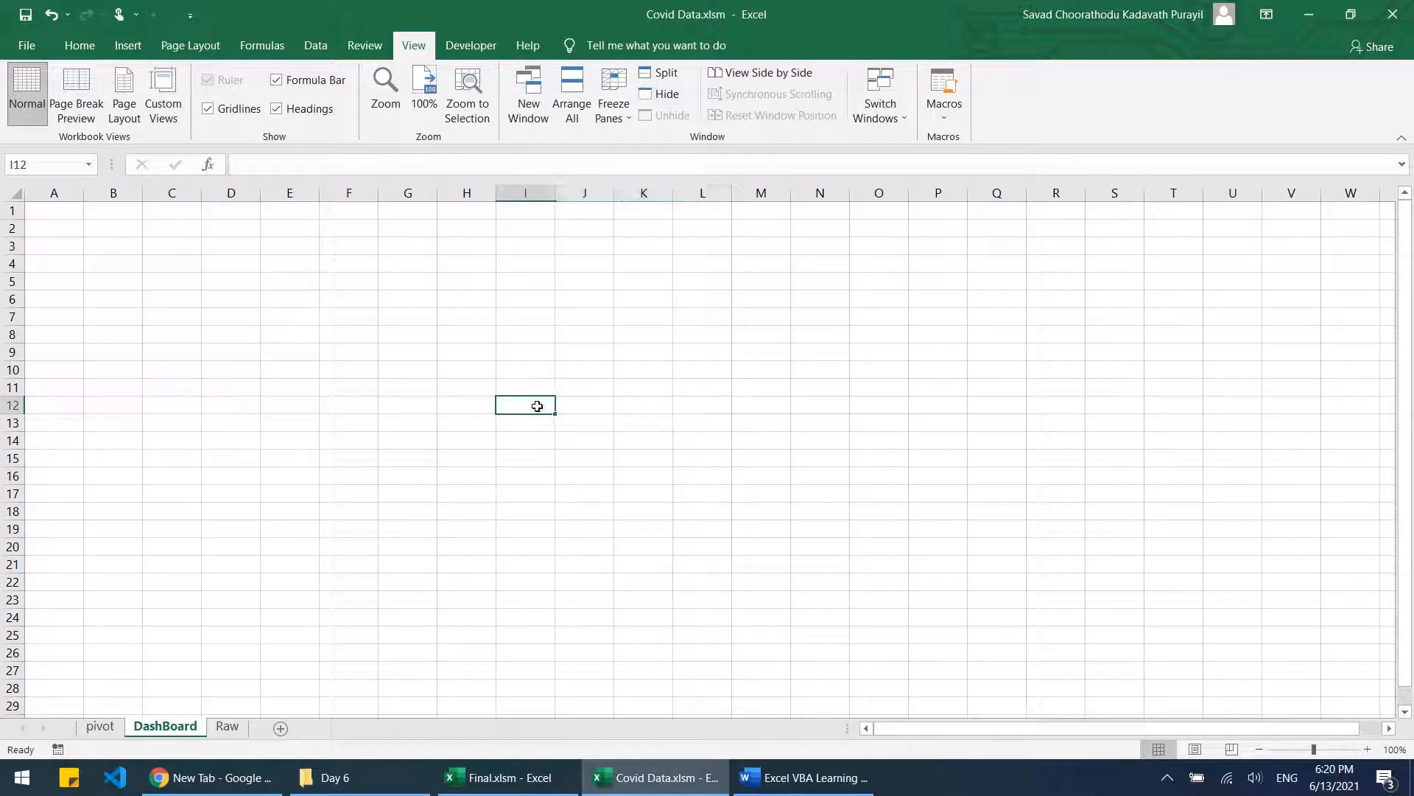
text(Address Book)
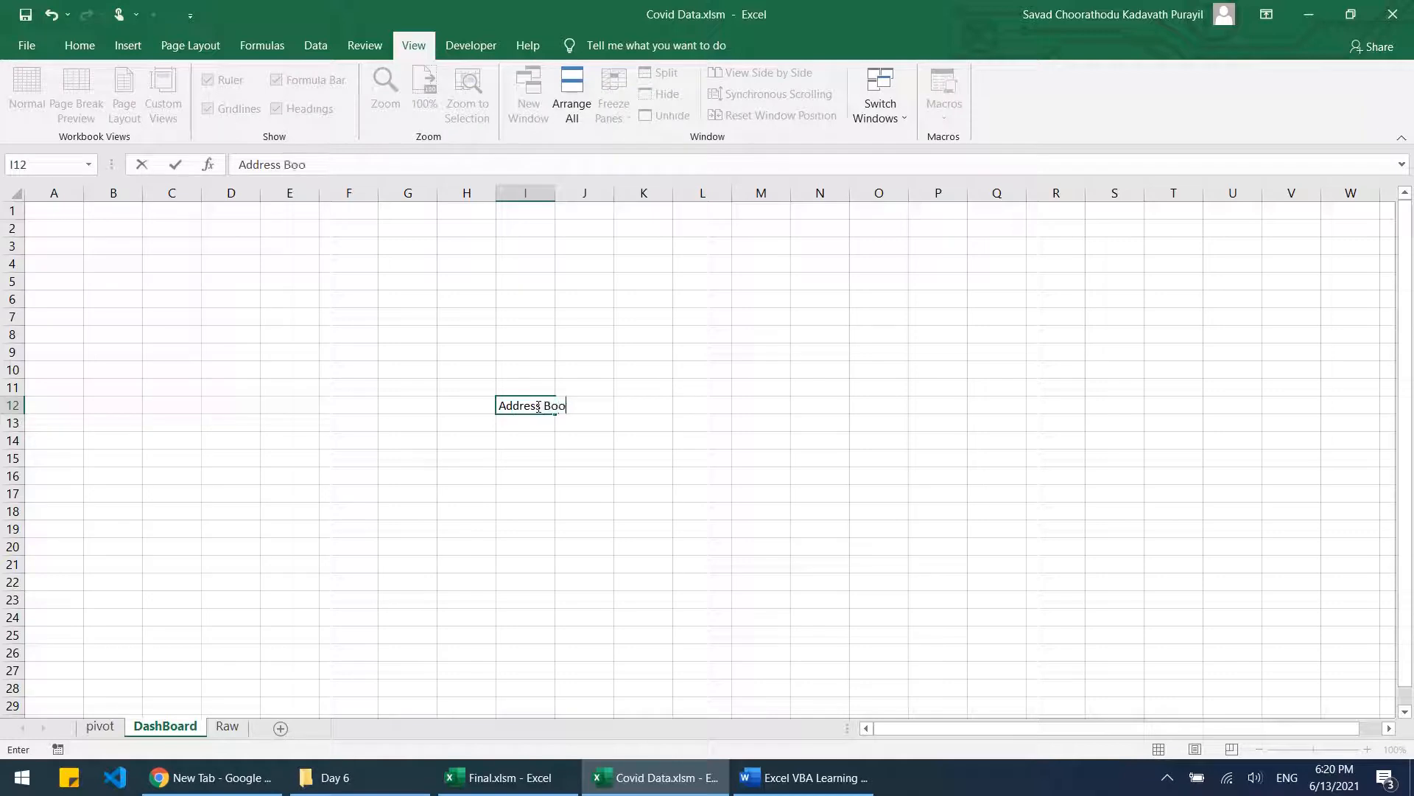
key(Return)
text(Name)
key(Tab)
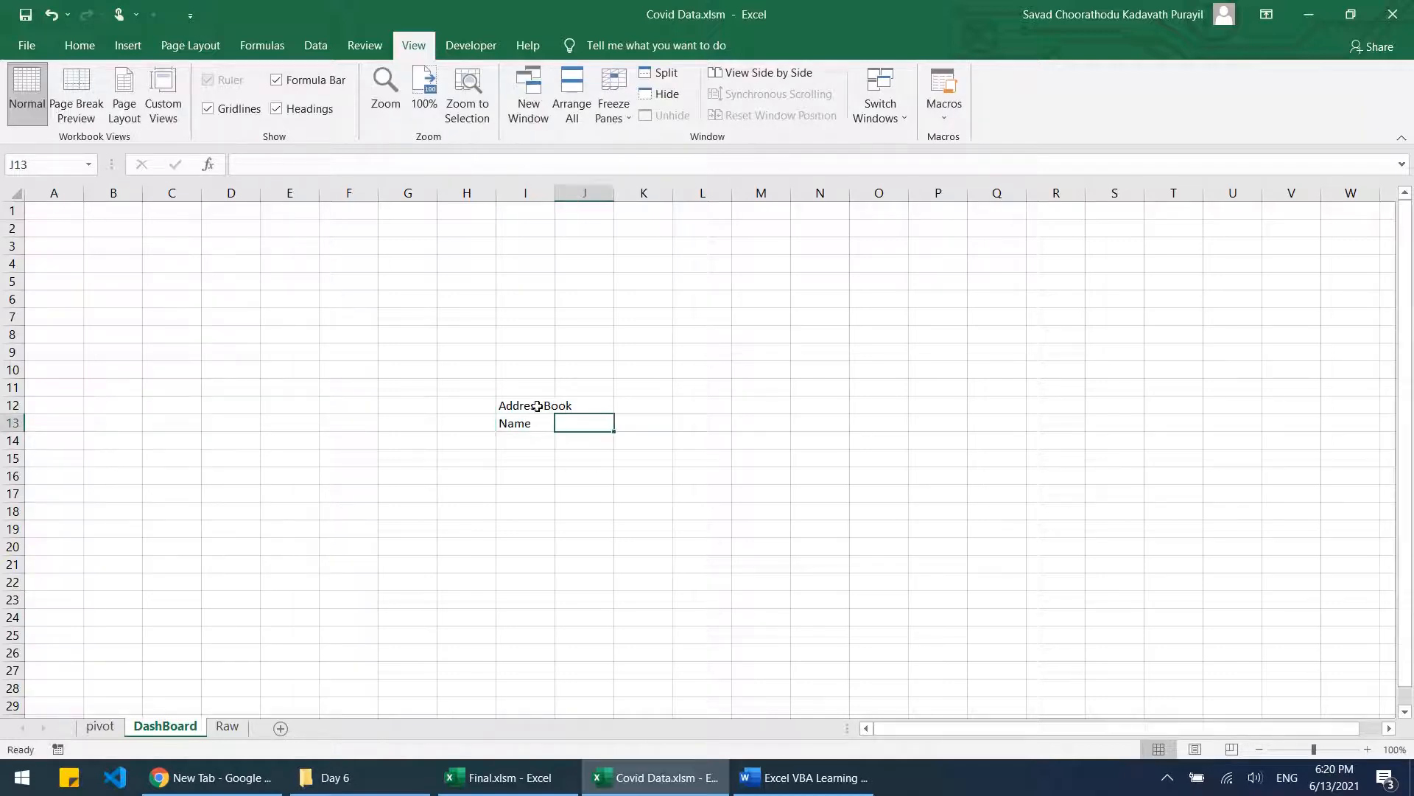
text(Mobile)
key(Return)
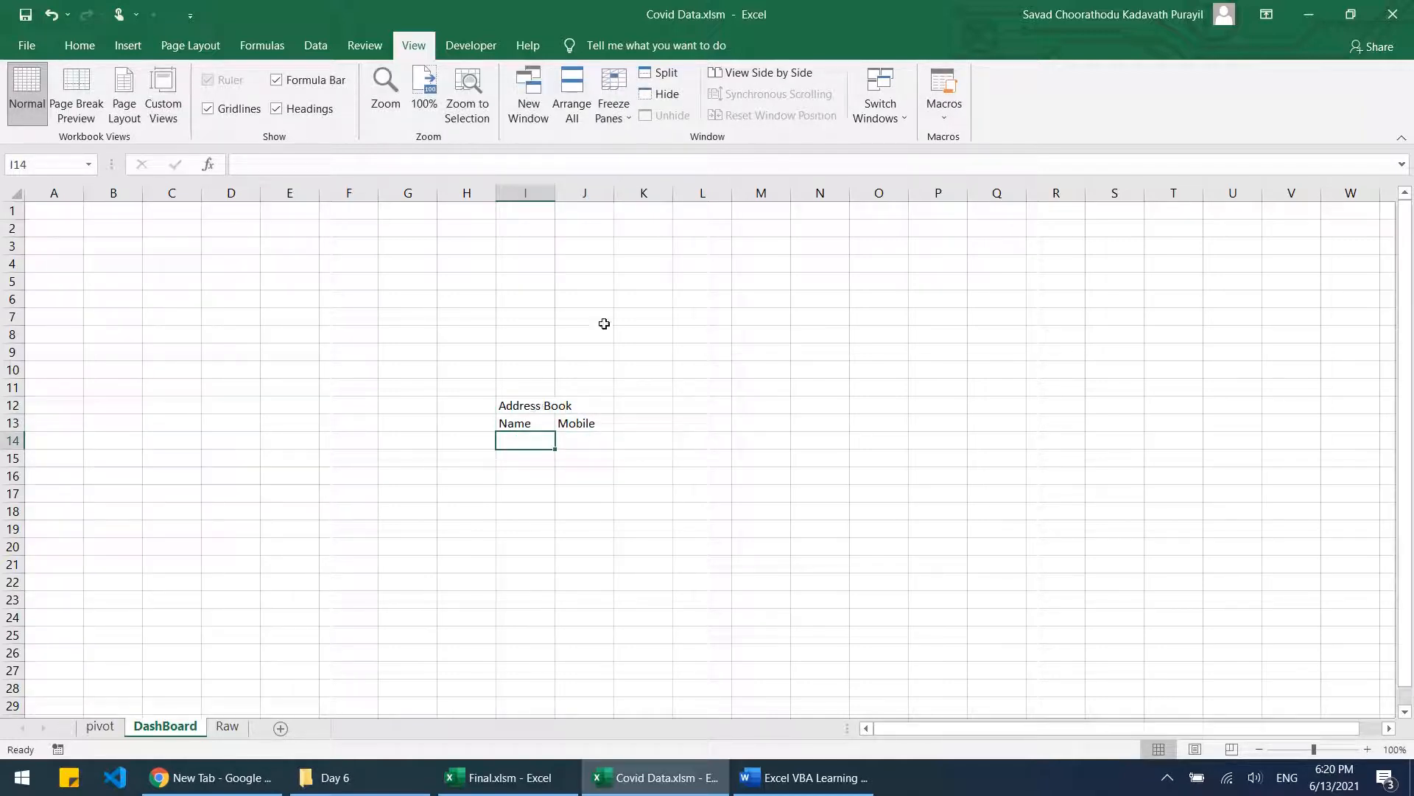
drag(556, 190, 557, 195)
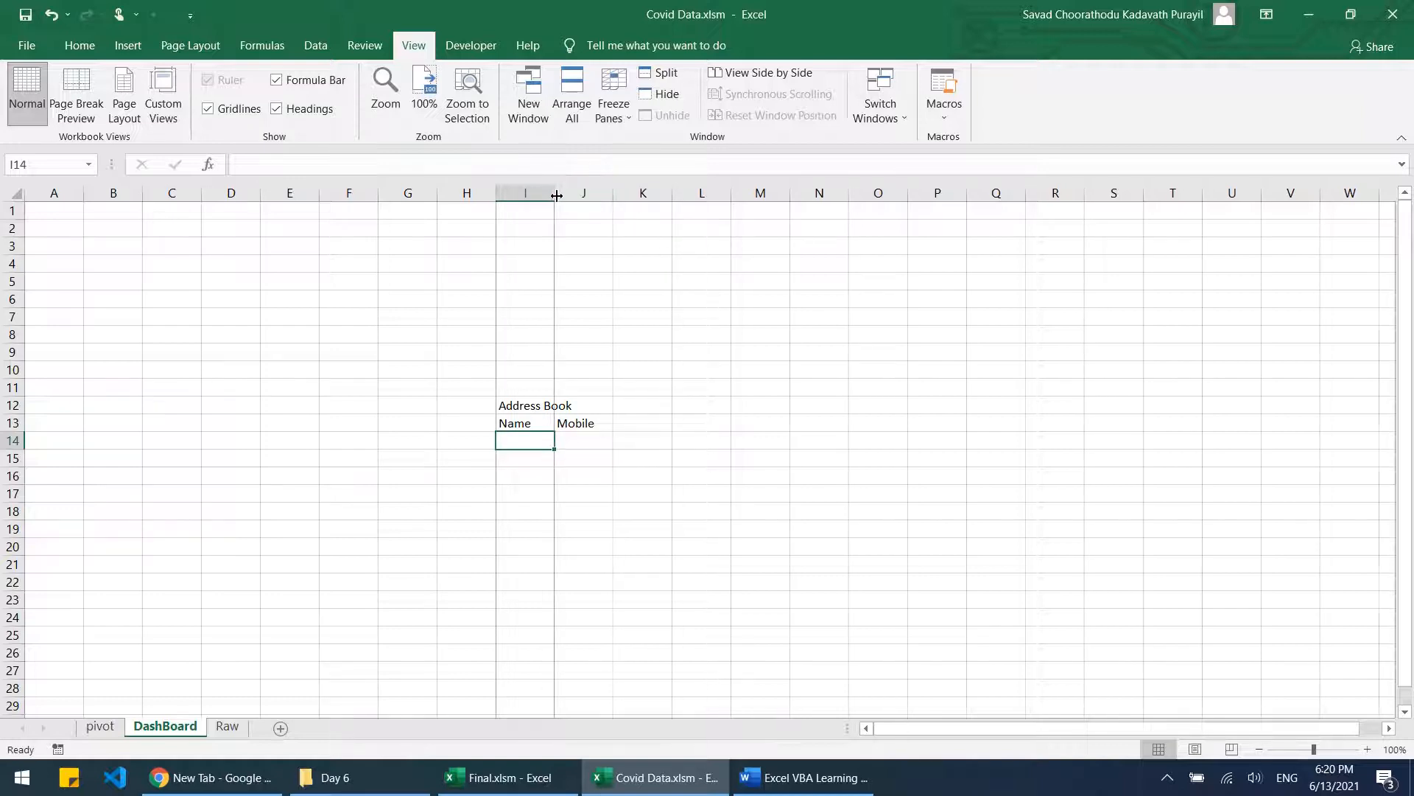
double_click(557, 195)
Step: Merge and center the Address Book title across I12:J12
click(547, 408)
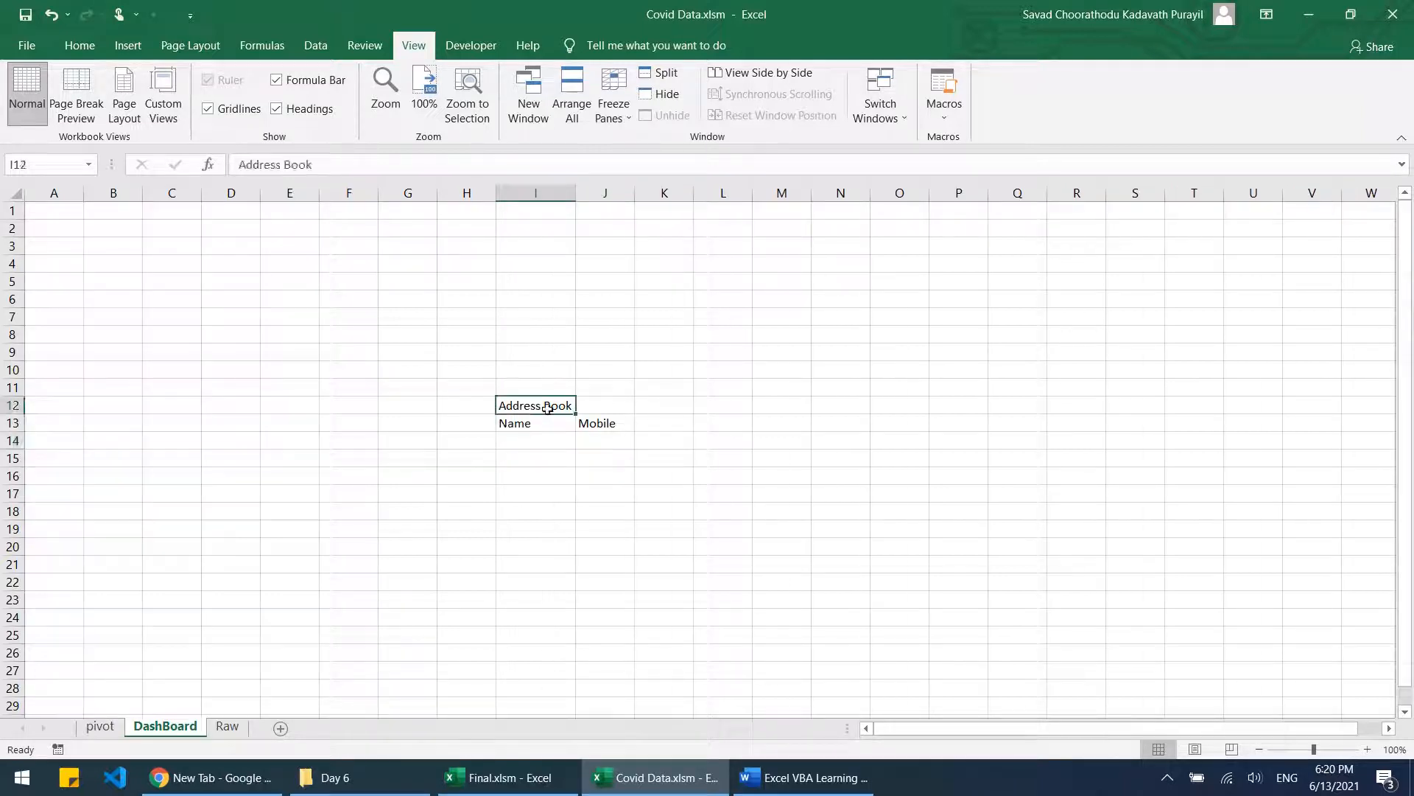
drag(547, 407, 601, 406)
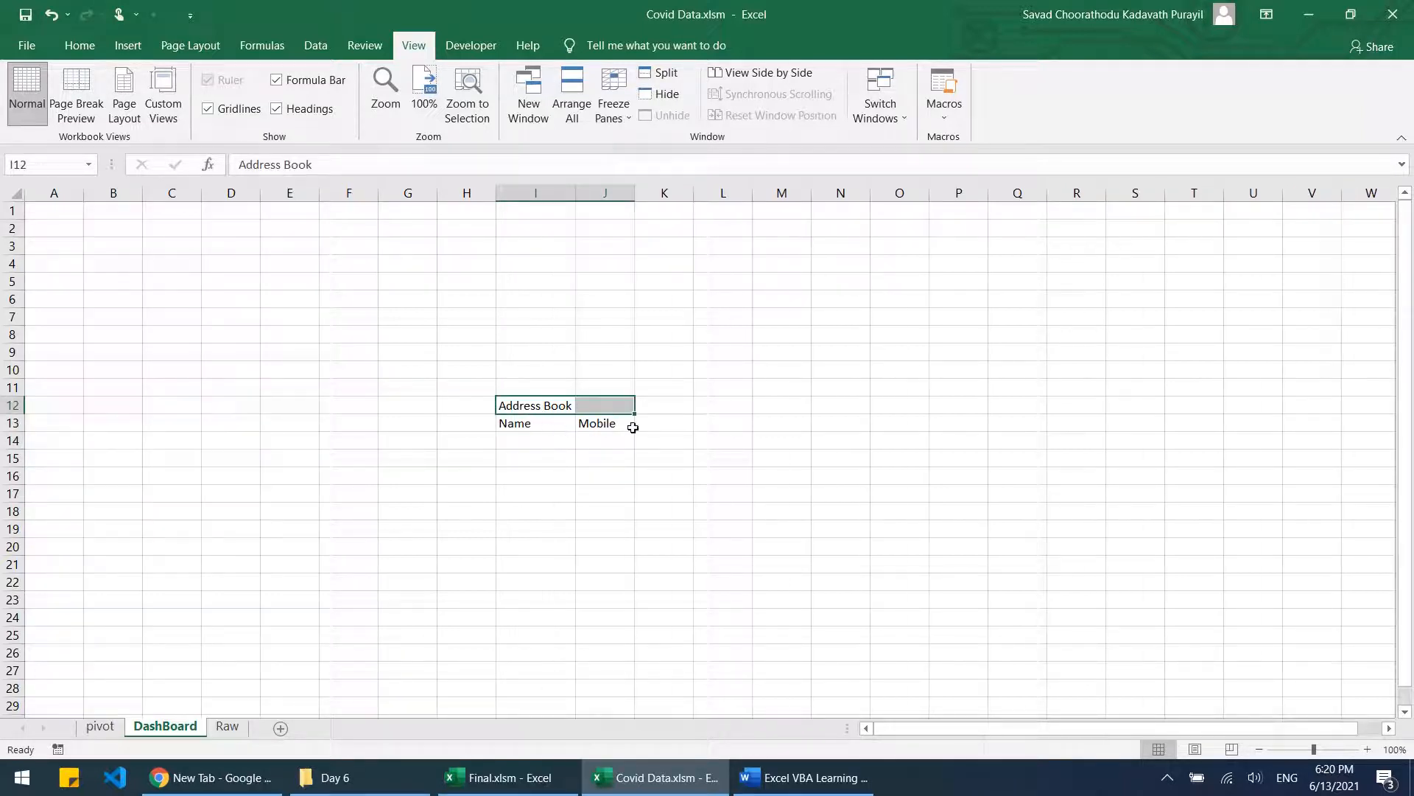
click(559, 460)
drag(553, 403, 603, 404)
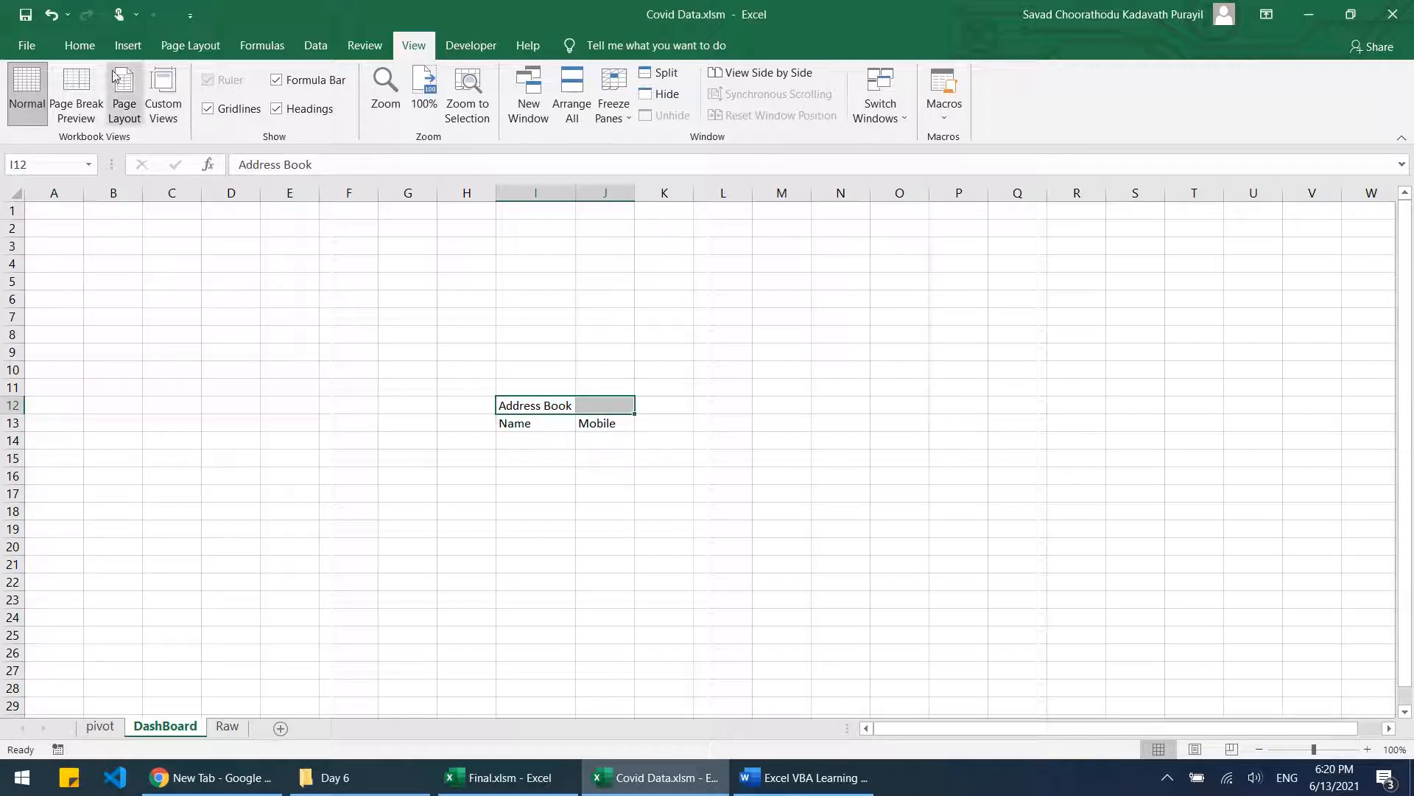
click(555, 401)
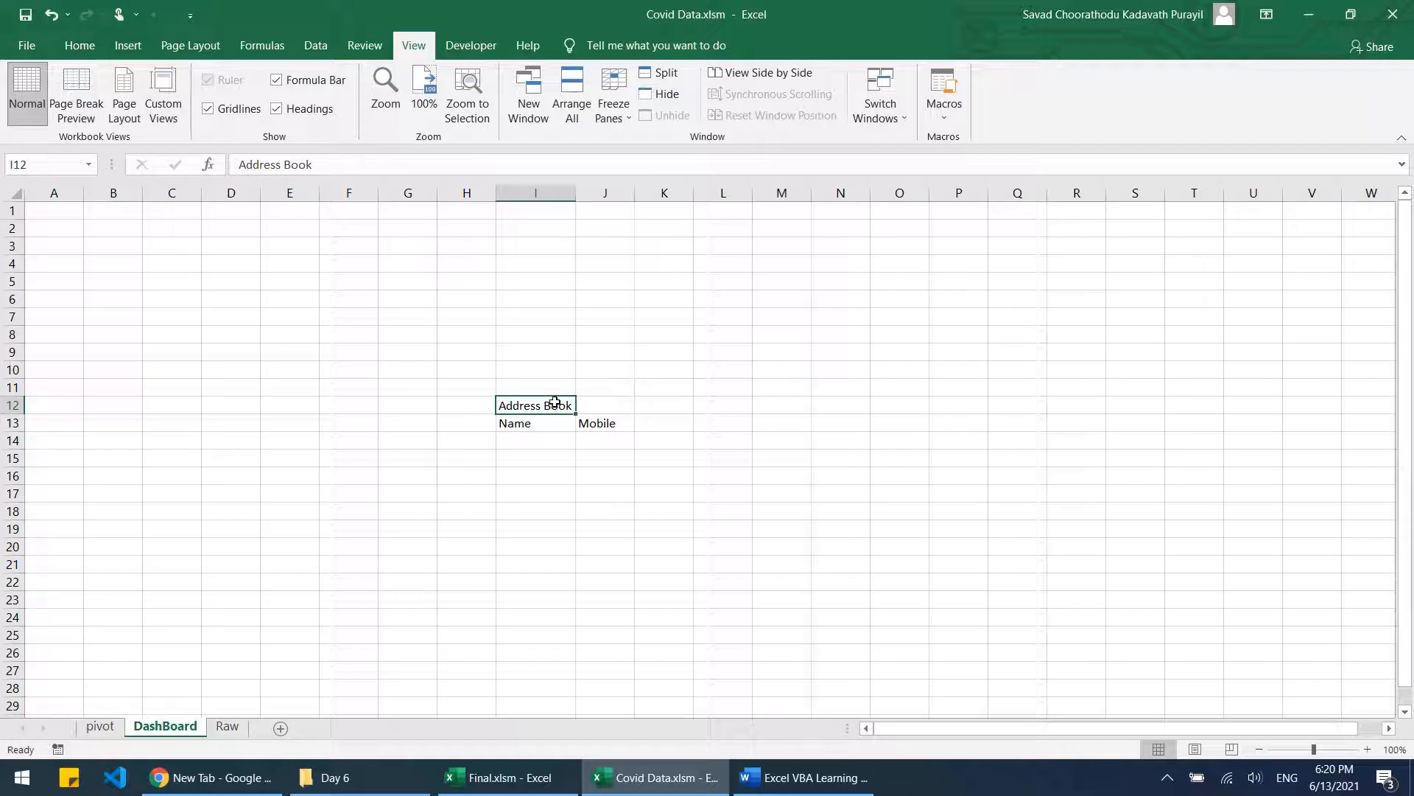
click(603, 402)
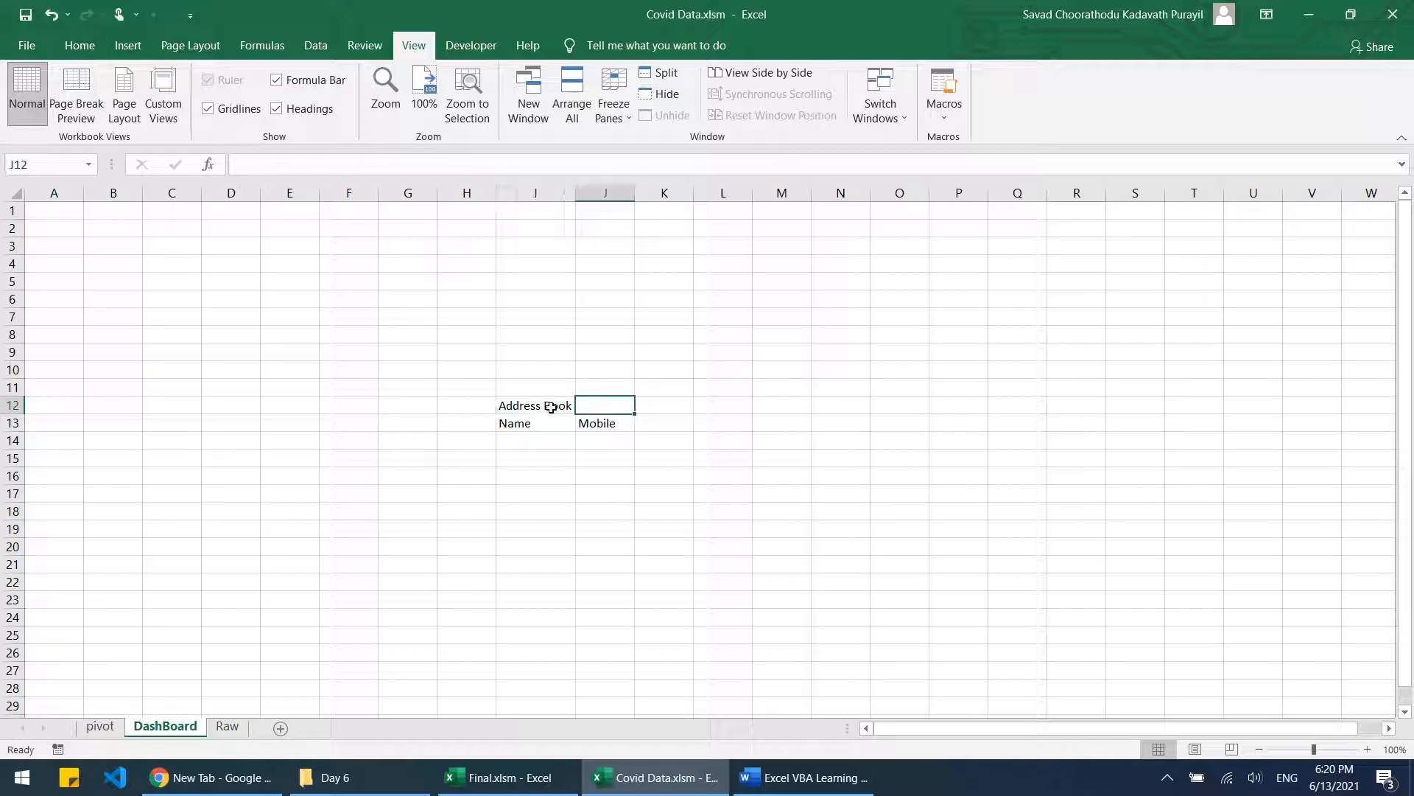
drag(551, 408, 590, 405)
click(80, 46)
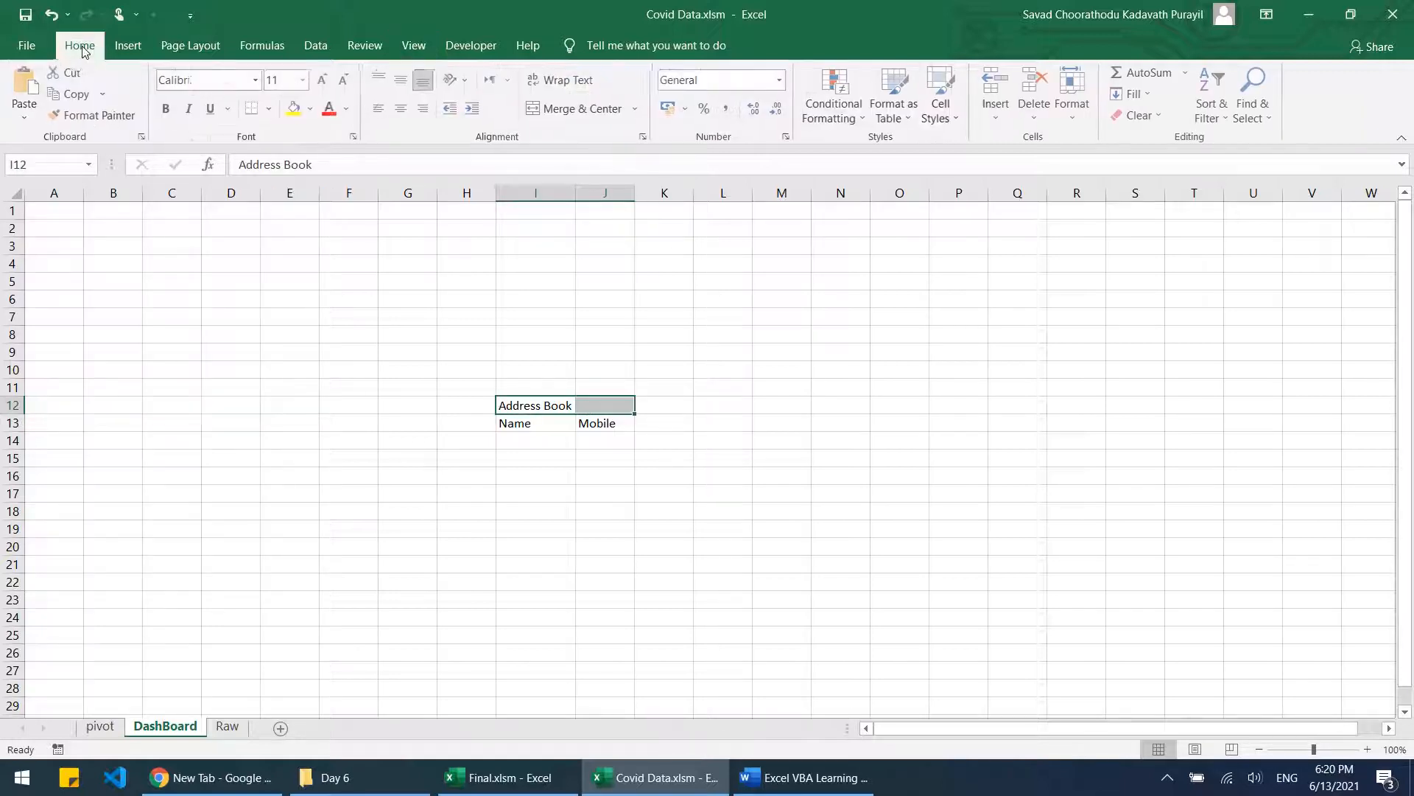
click(563, 110)
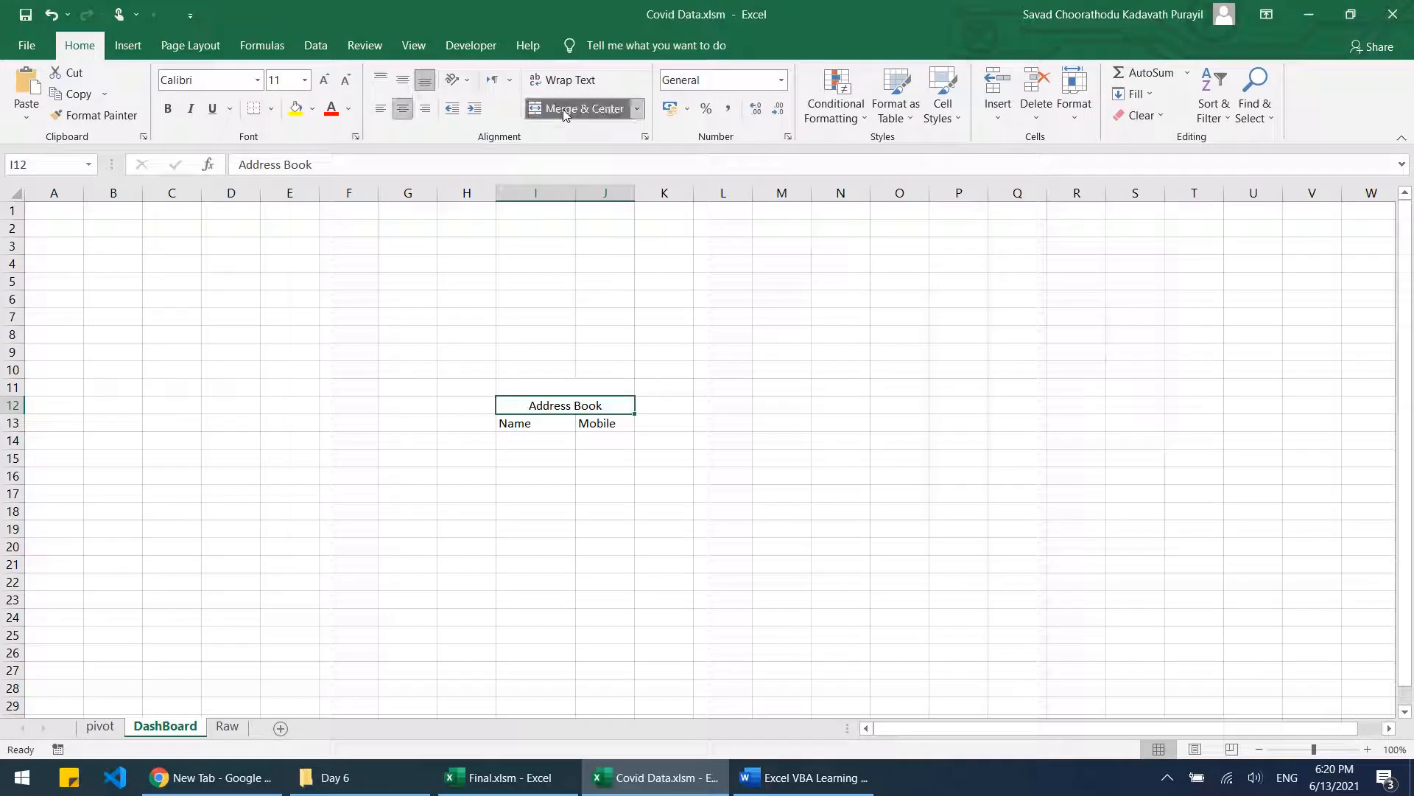
click(627, 598)
click(599, 408)
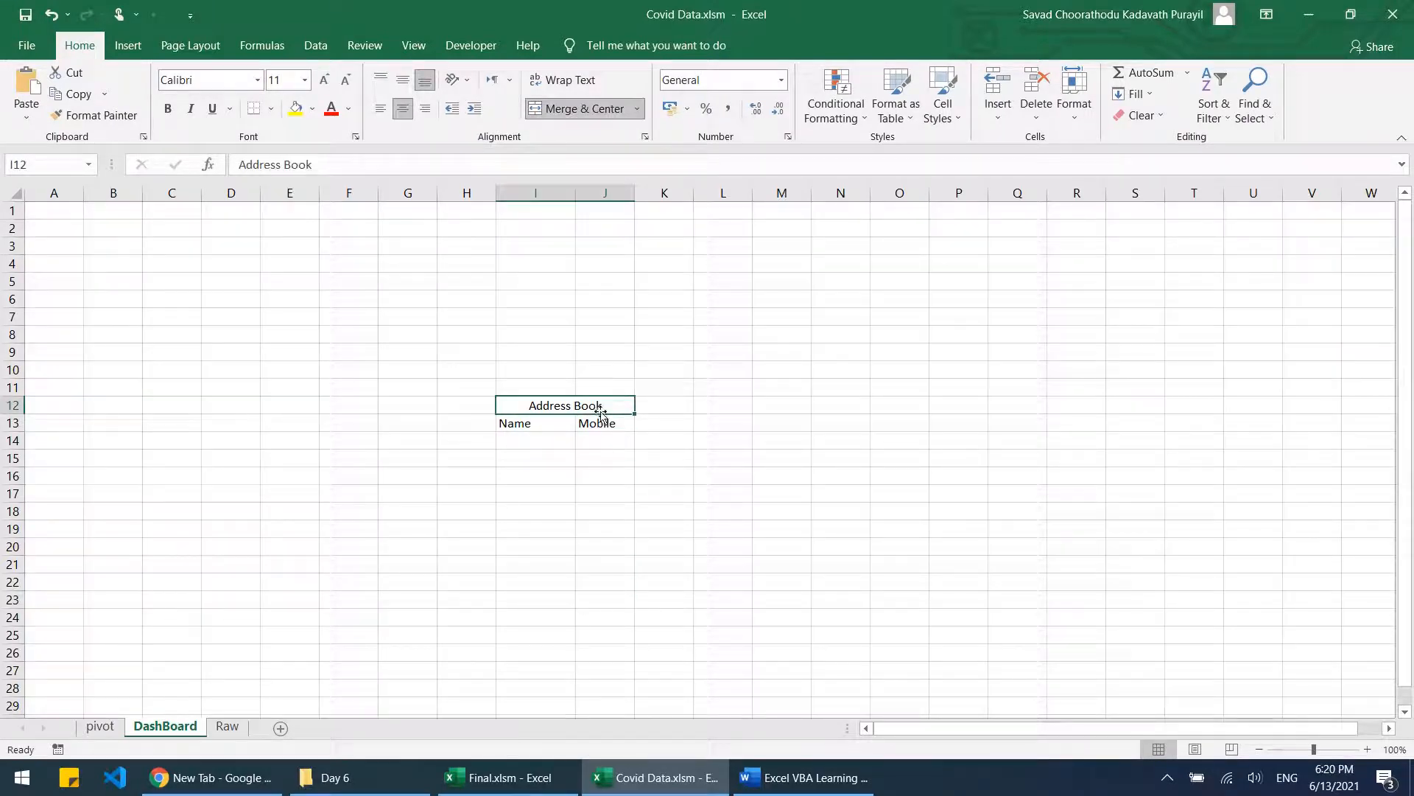
Step: Merge and center the empty block L7:Q17 as a trial, toggle the merge, and leave the block unmerged
drag(739, 318, 739, 494)
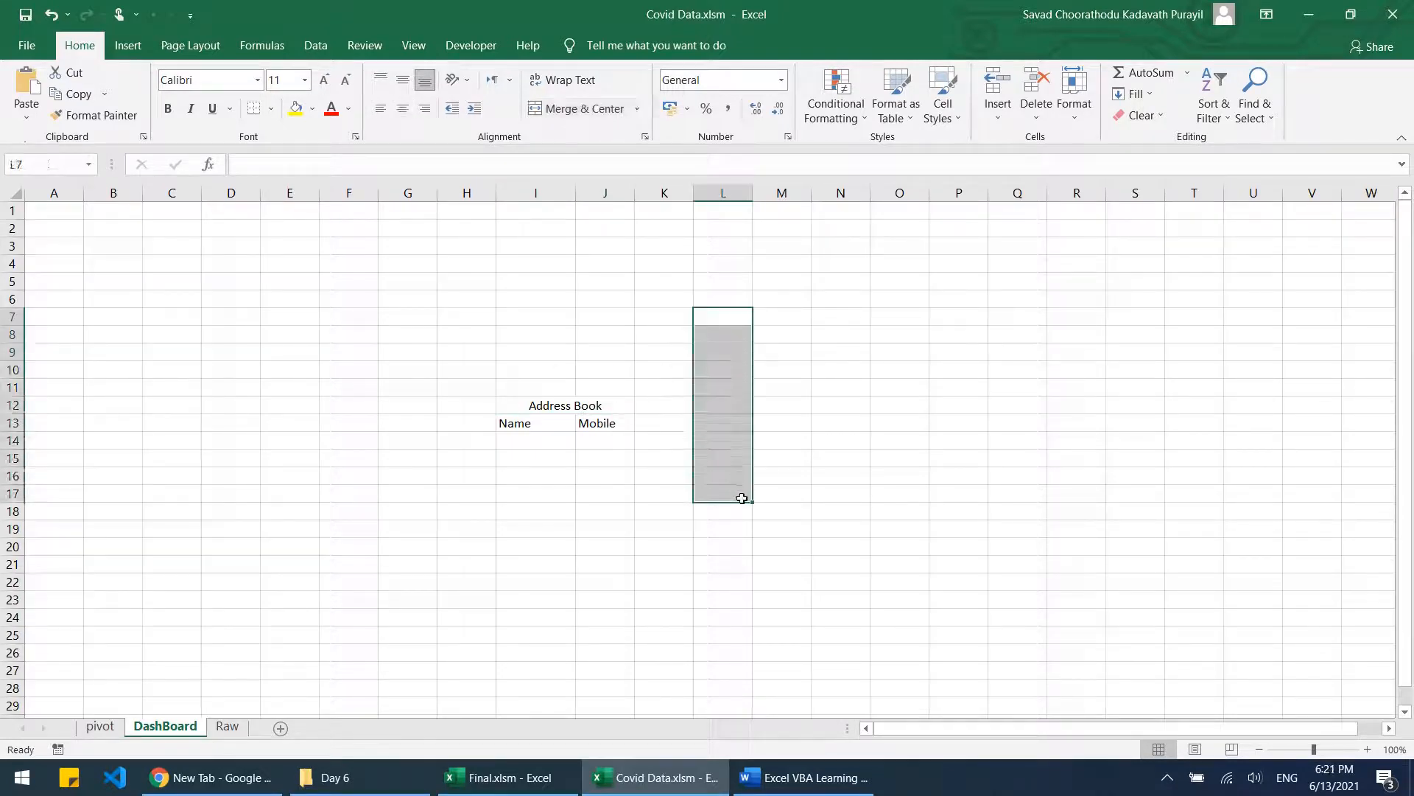
click(578, 111)
drag(734, 321, 995, 471)
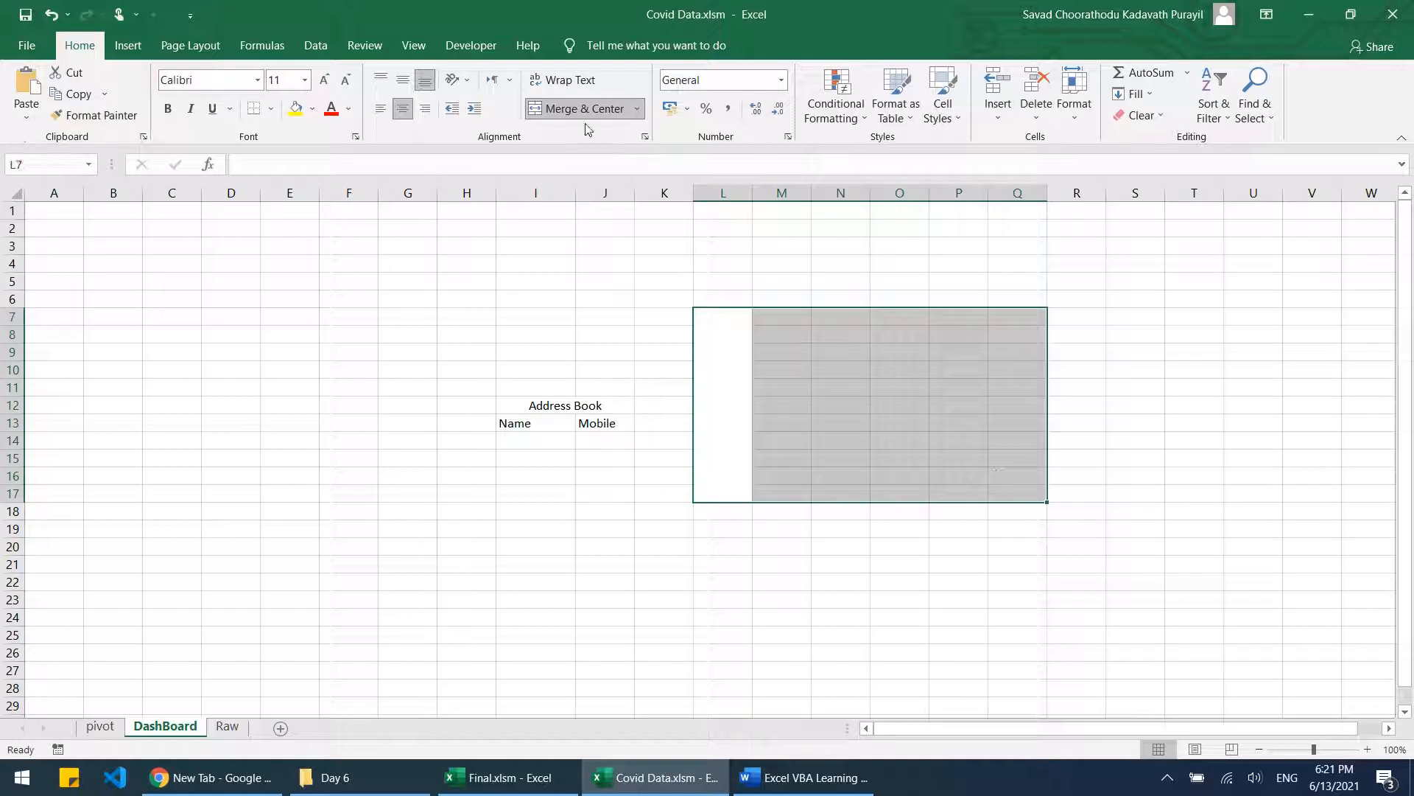
click(585, 106)
click(1165, 404)
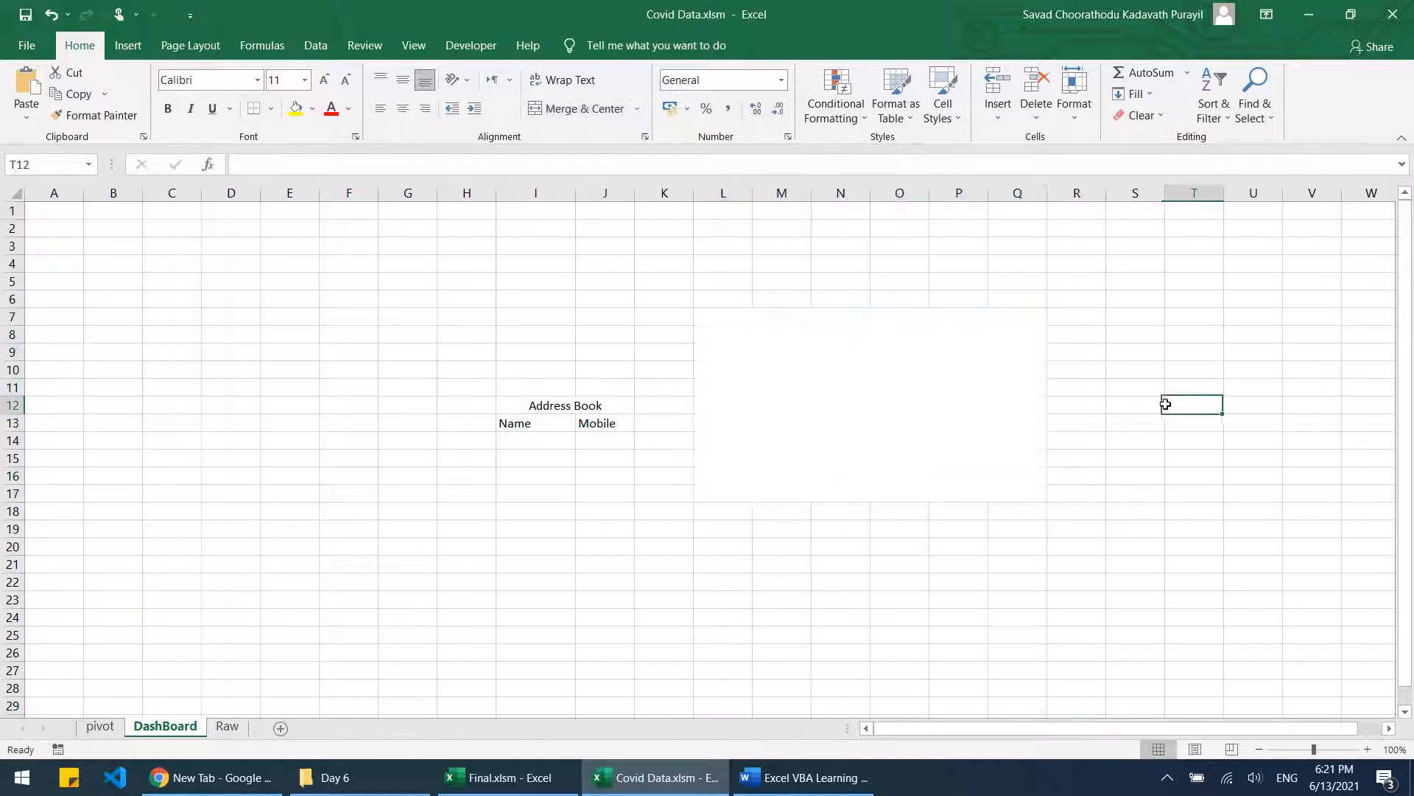
click(939, 409)
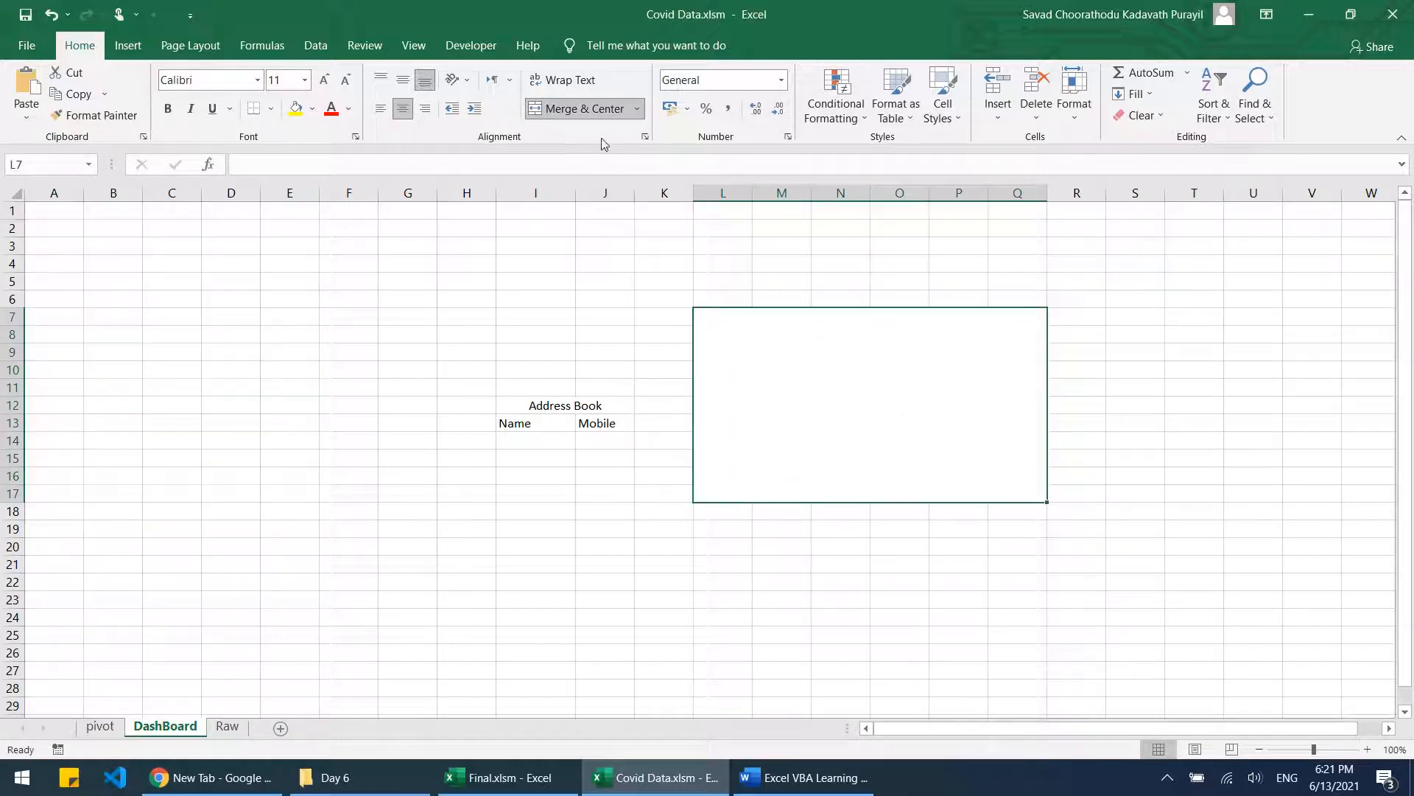
click(578, 107)
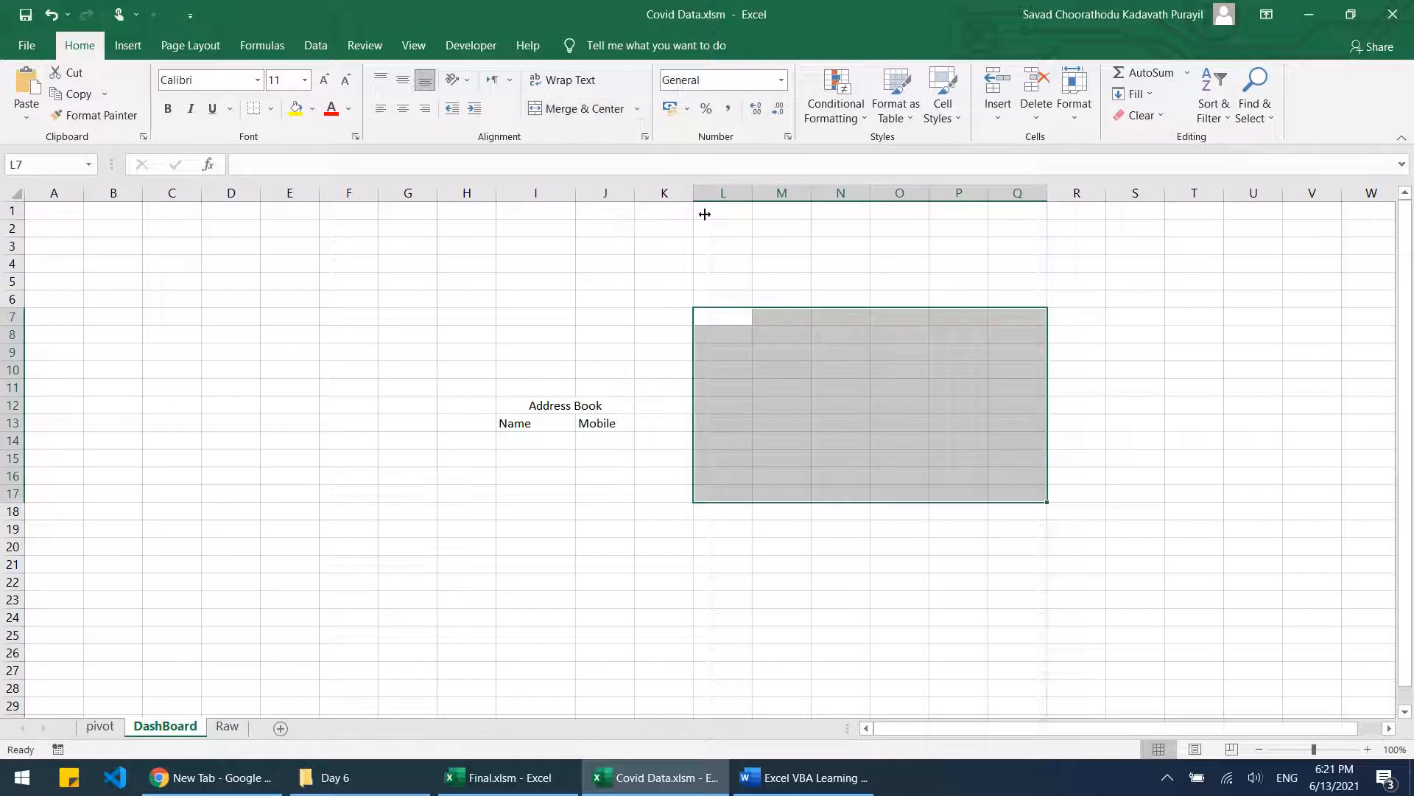
click(586, 109)
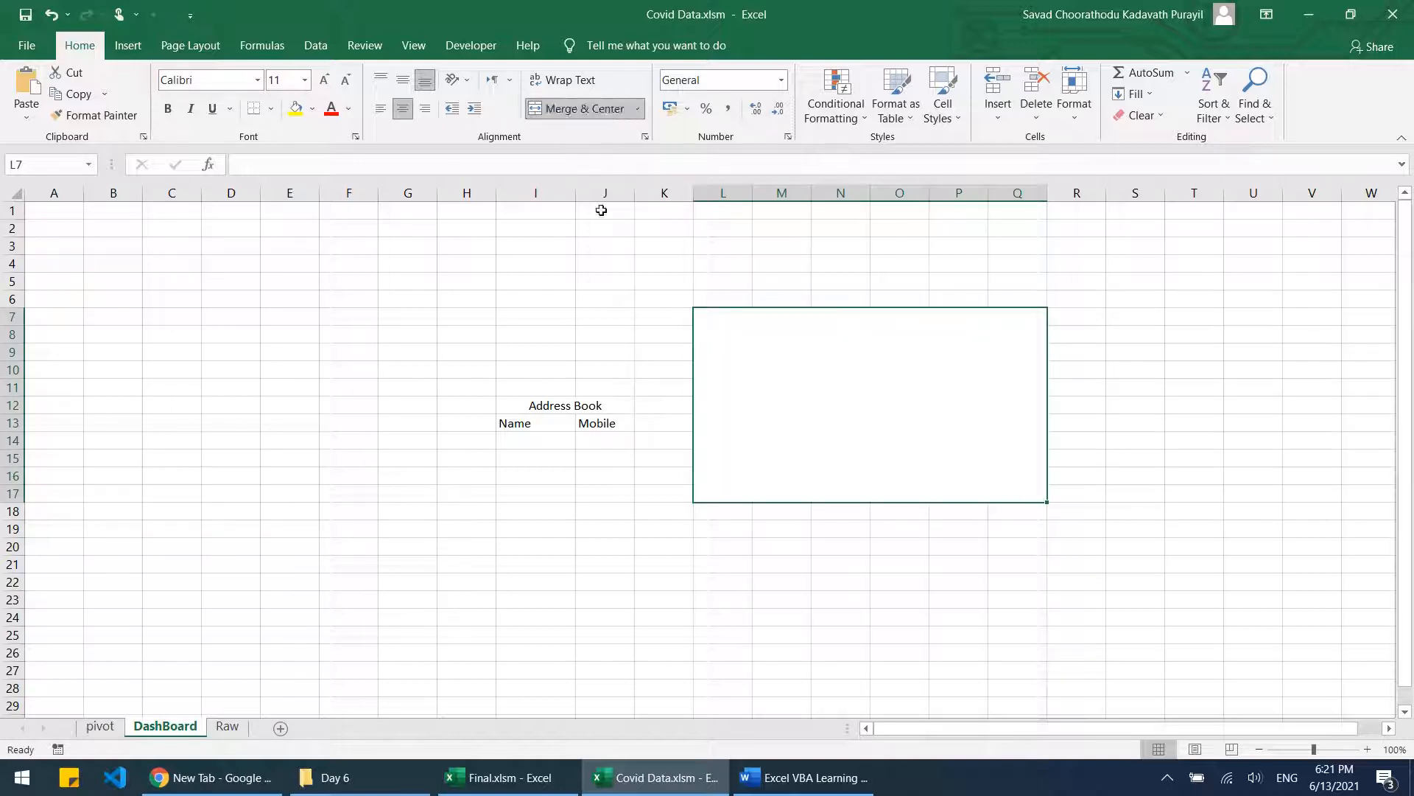
click(584, 109)
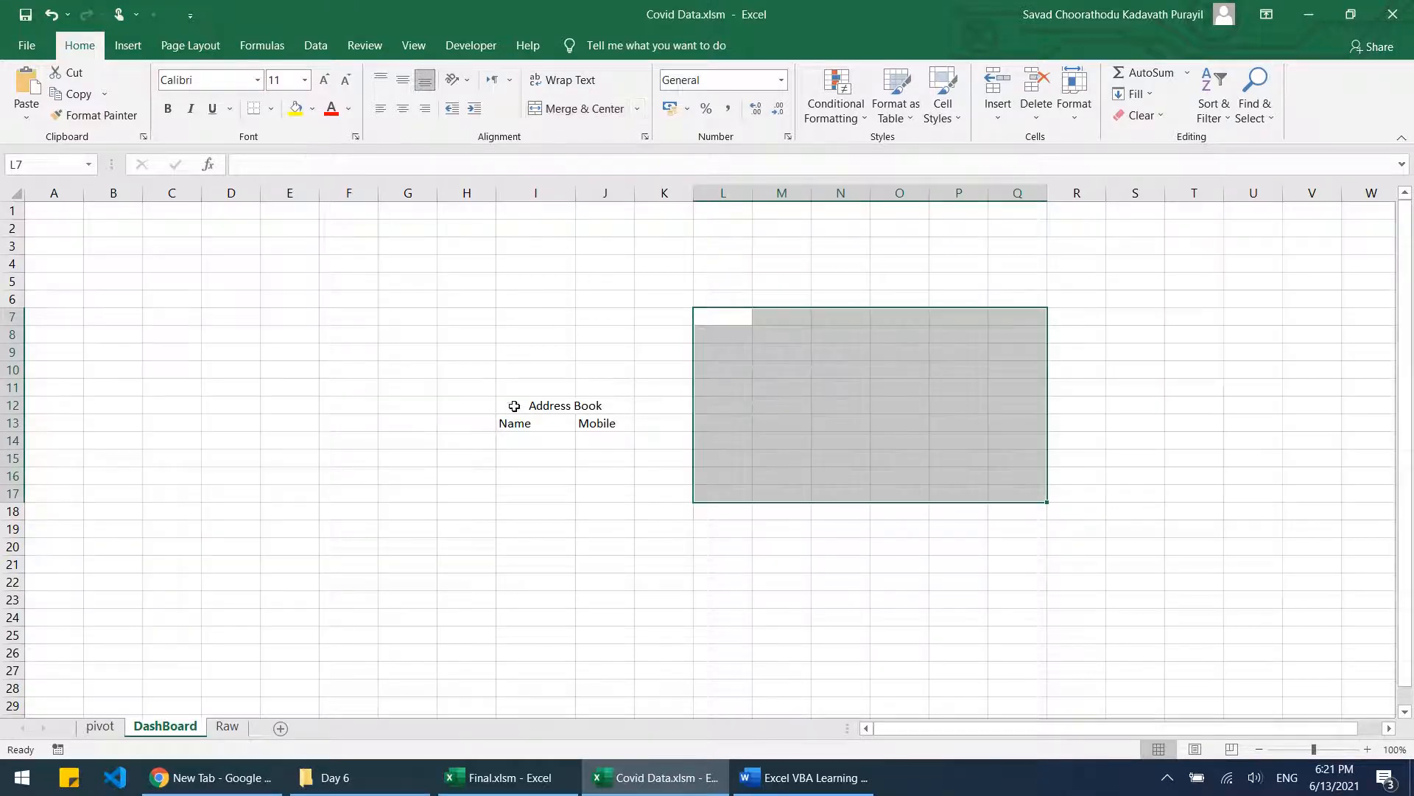
Step: Clear the Address Book sample from I12:J13 and unmerge I12:J12
drag(514, 403, 606, 426)
key(Delete)
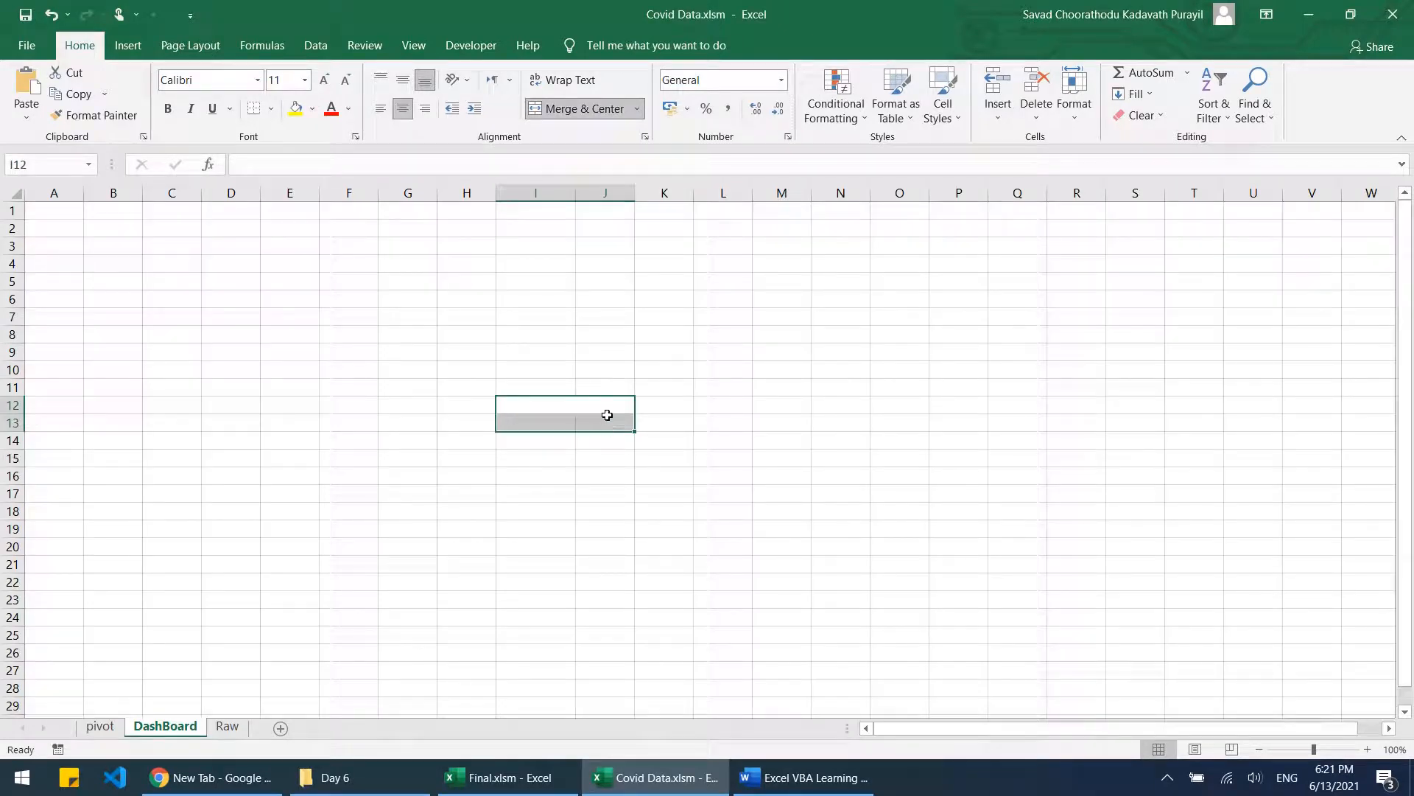
click(622, 404)
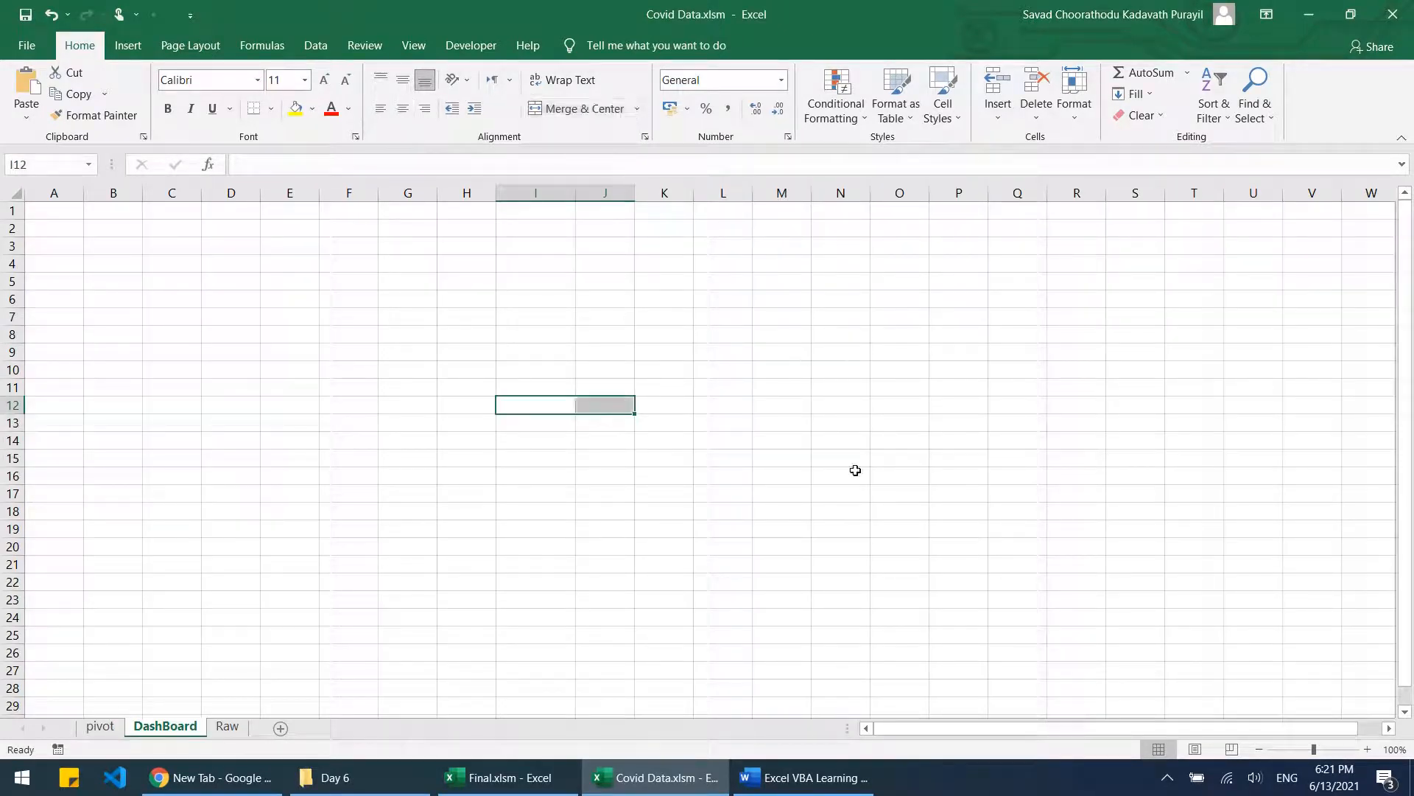
Step: Switch to the Excel VBA Learning Series Word document and highlight the Remove Gridlines and Cell Merging items in yellow
click(807, 778)
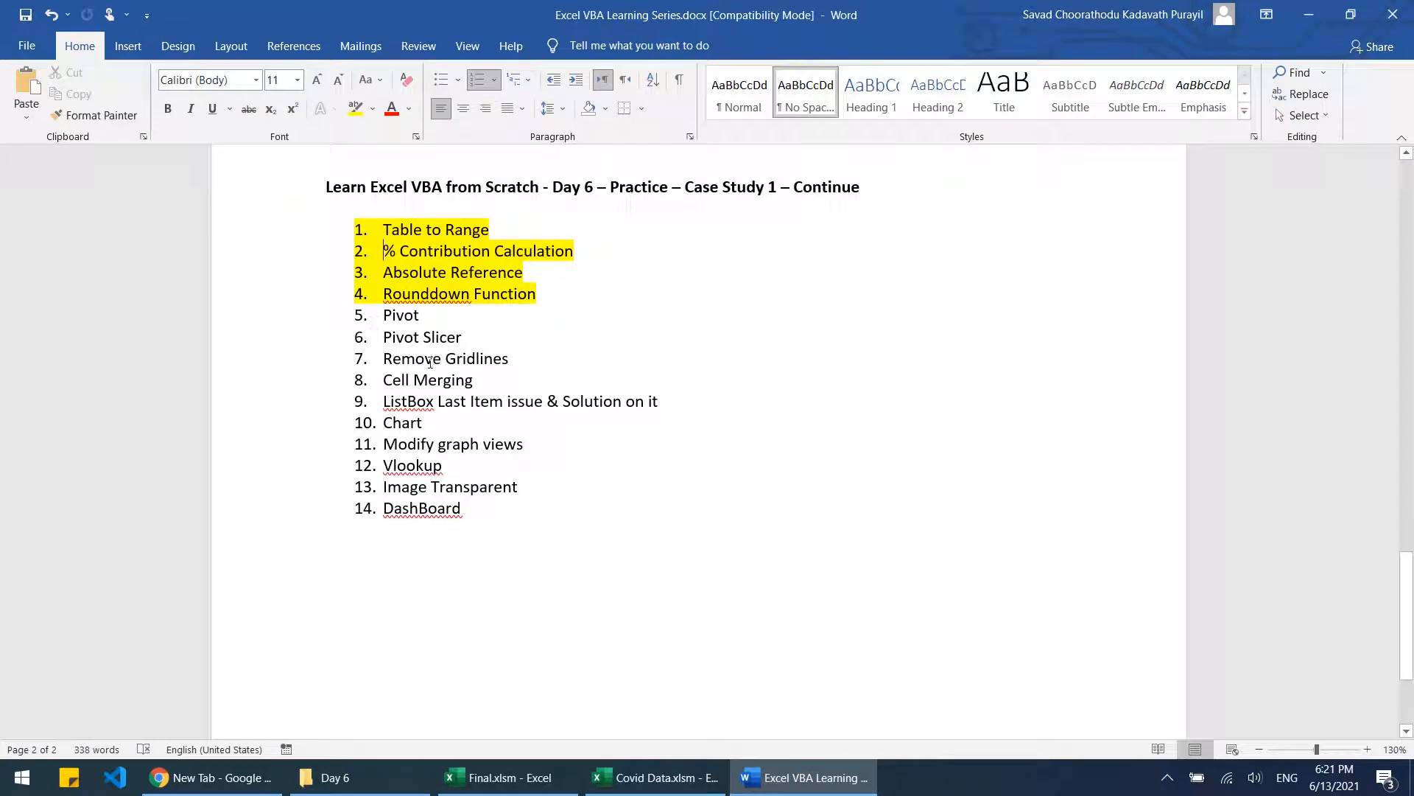
drag(518, 358, 382, 359)
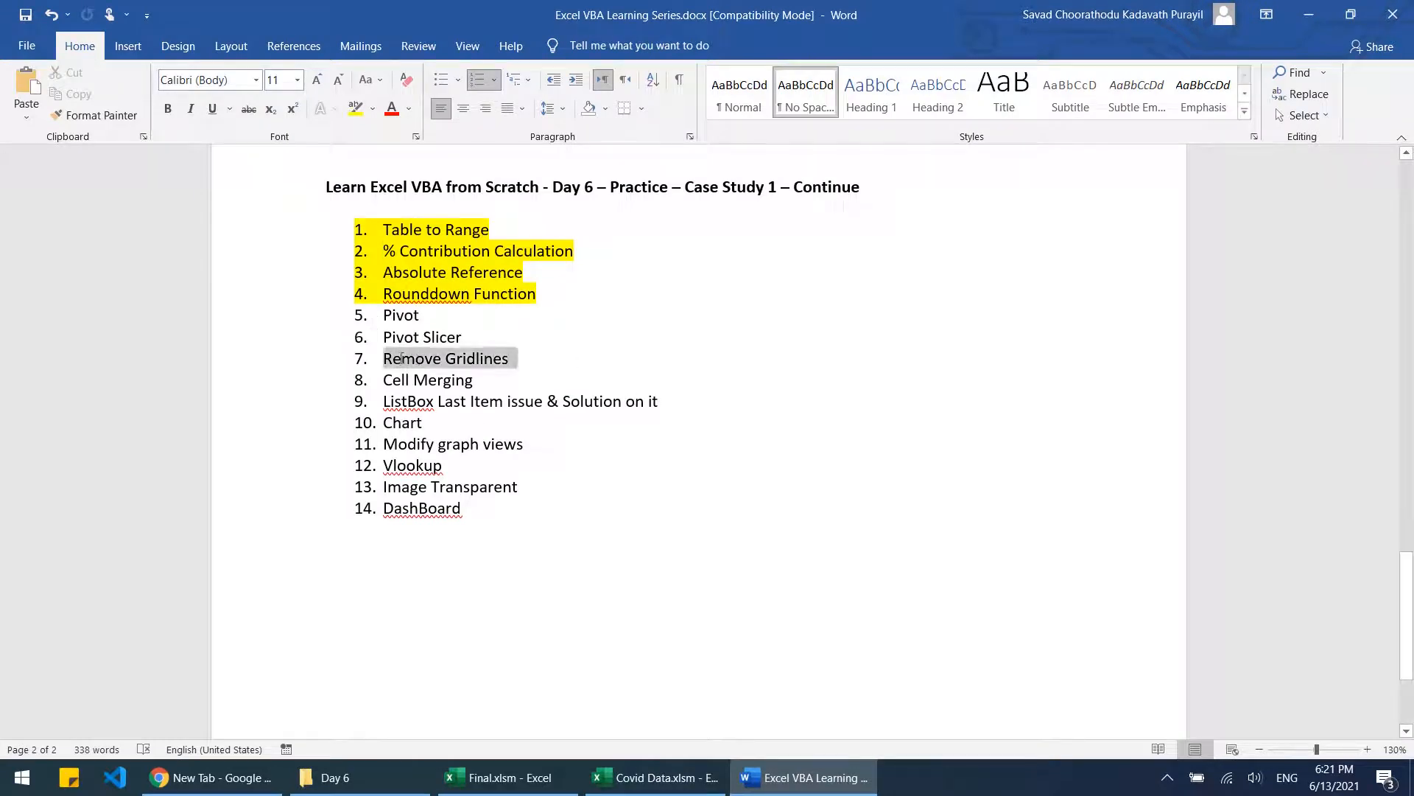
click(356, 109)
drag(478, 382, 382, 382)
click(361, 115)
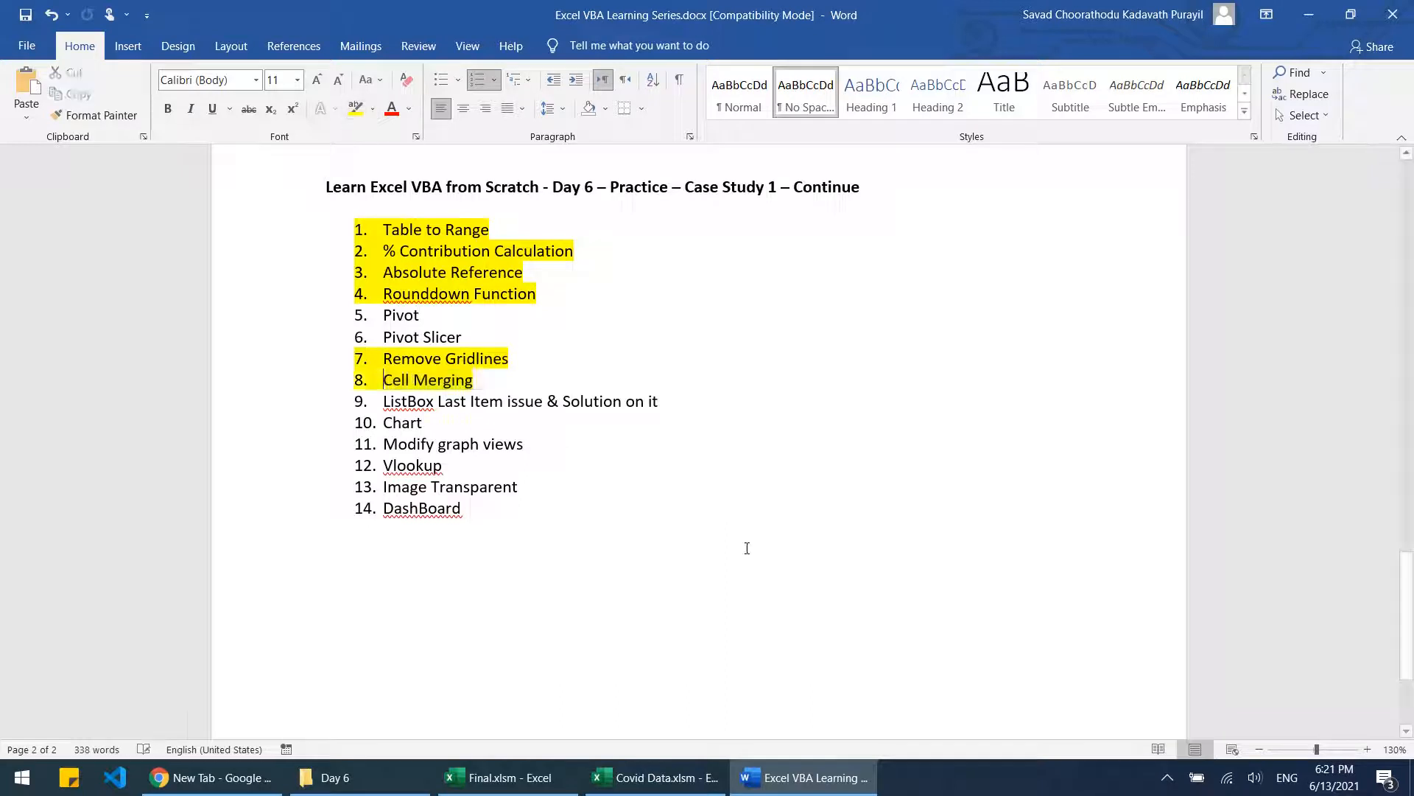
Step: Switch back to Covid Data.xlsm, merge and center A1:W1 on the DashBoard sheet, and enter the title DashBoard
key(alt+Tab)
click(590, 460)
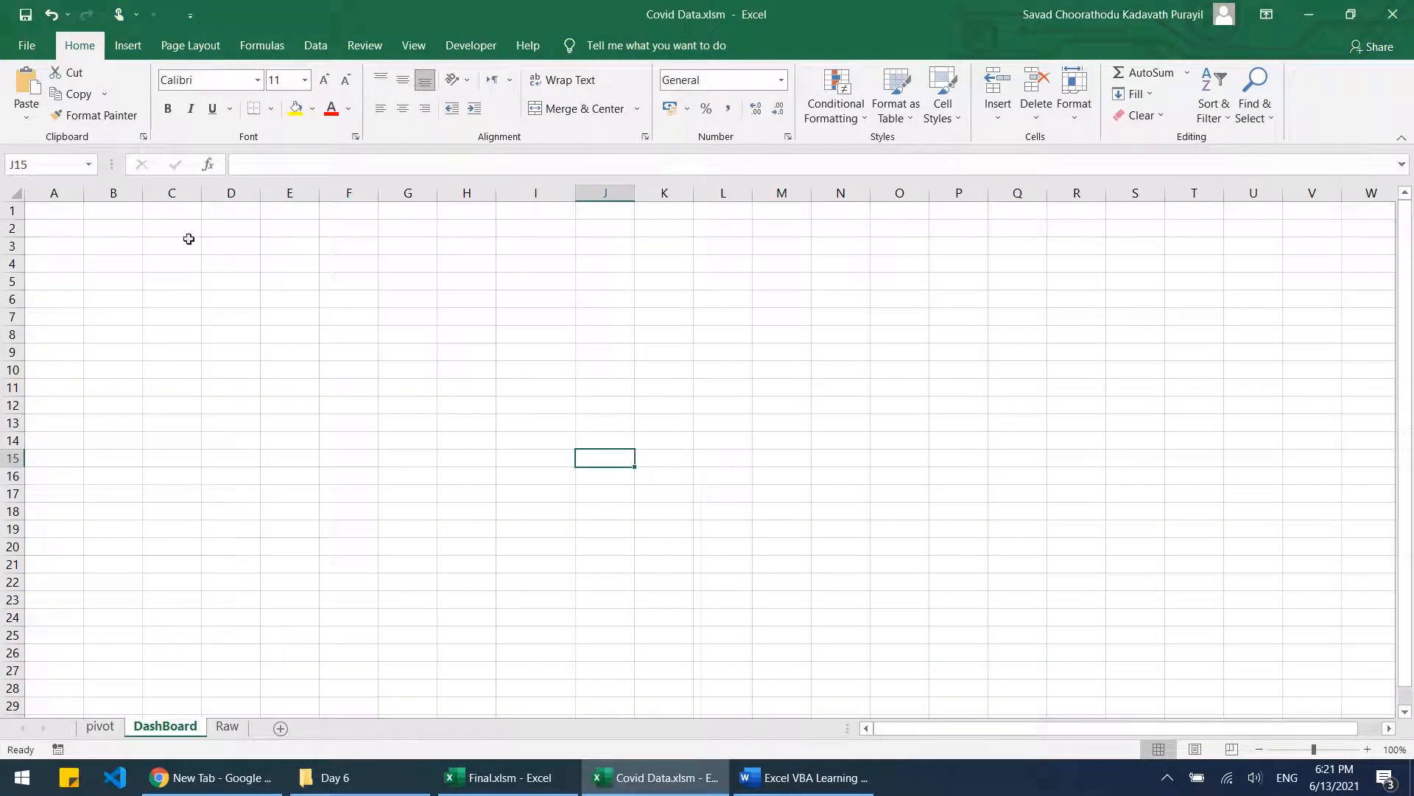
drag(57, 212, 1343, 206)
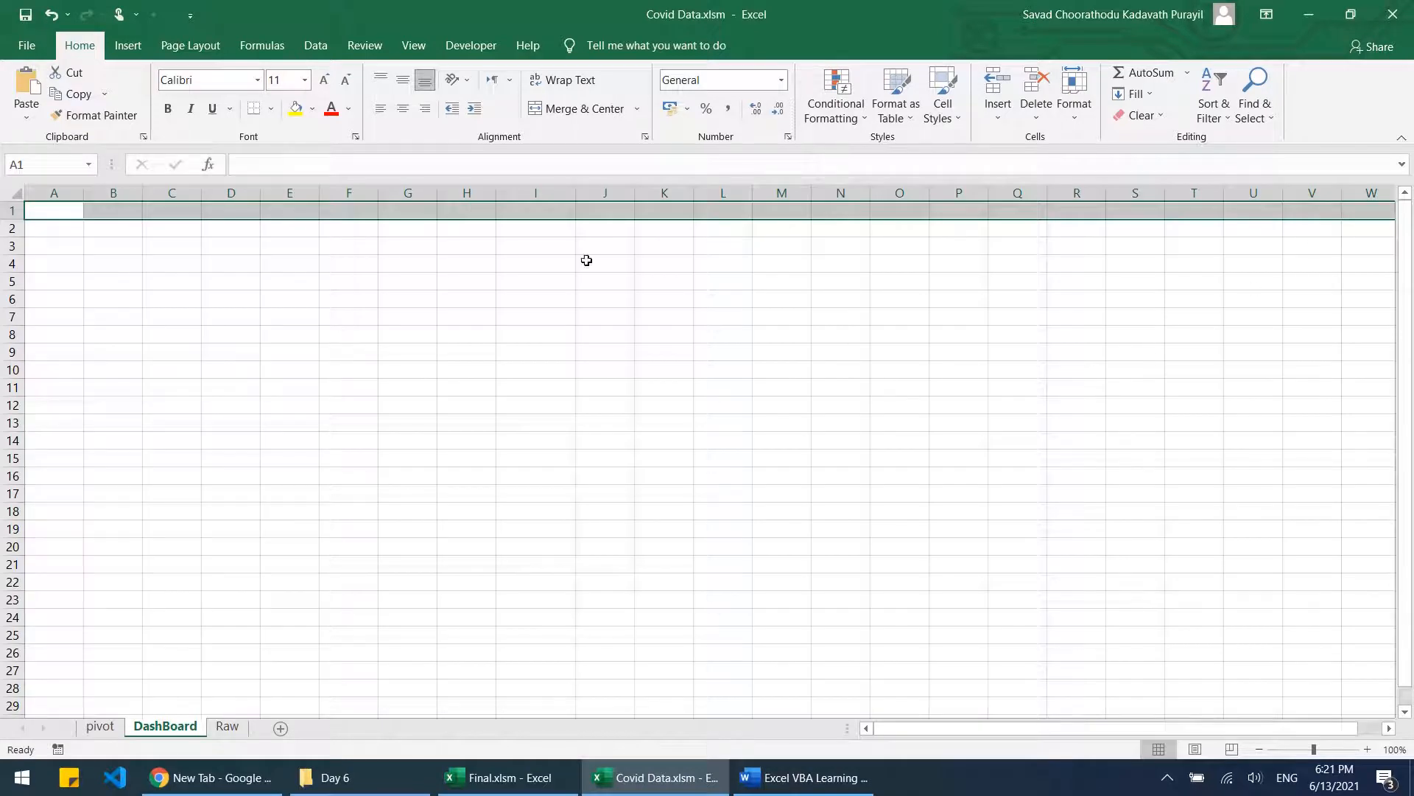
click(600, 110)
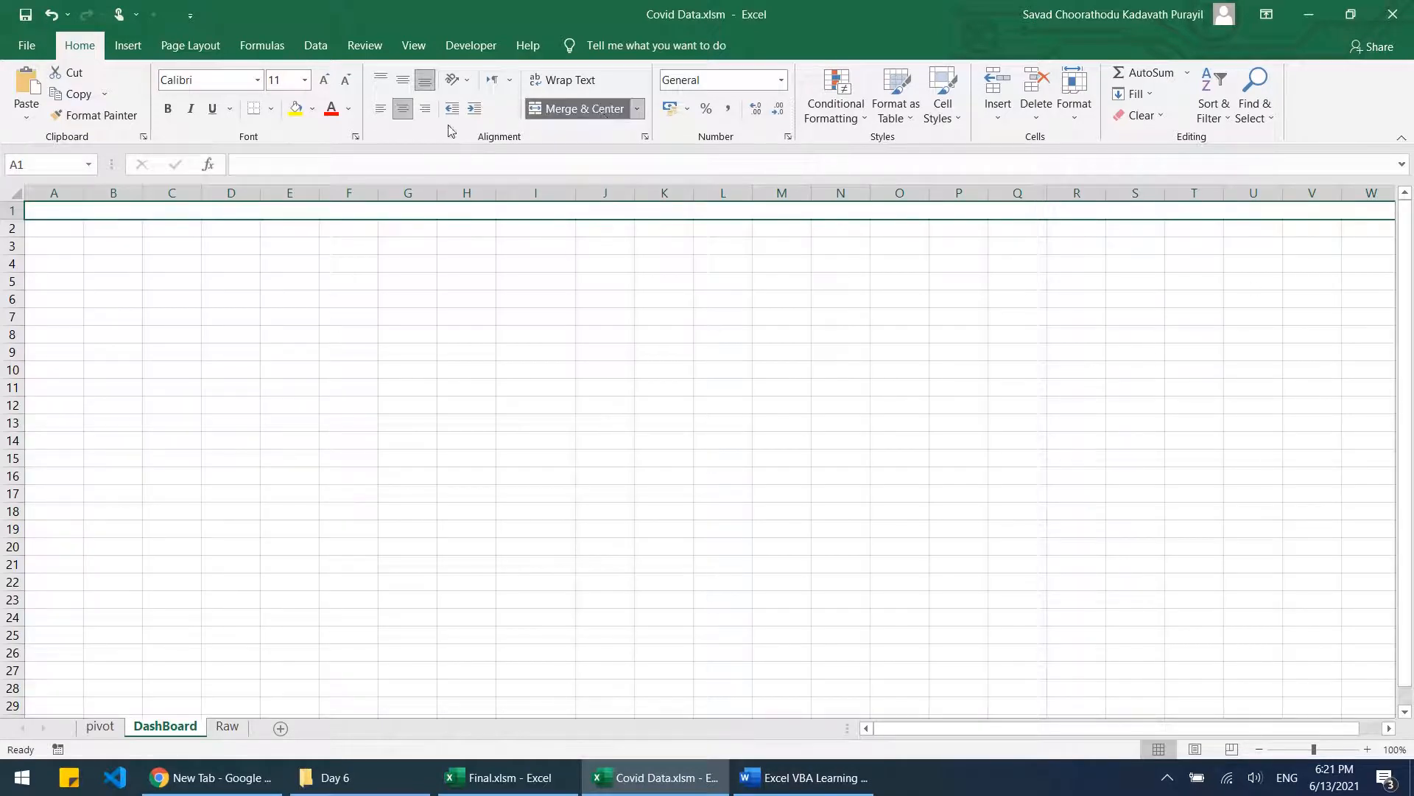
text(DashBoard)
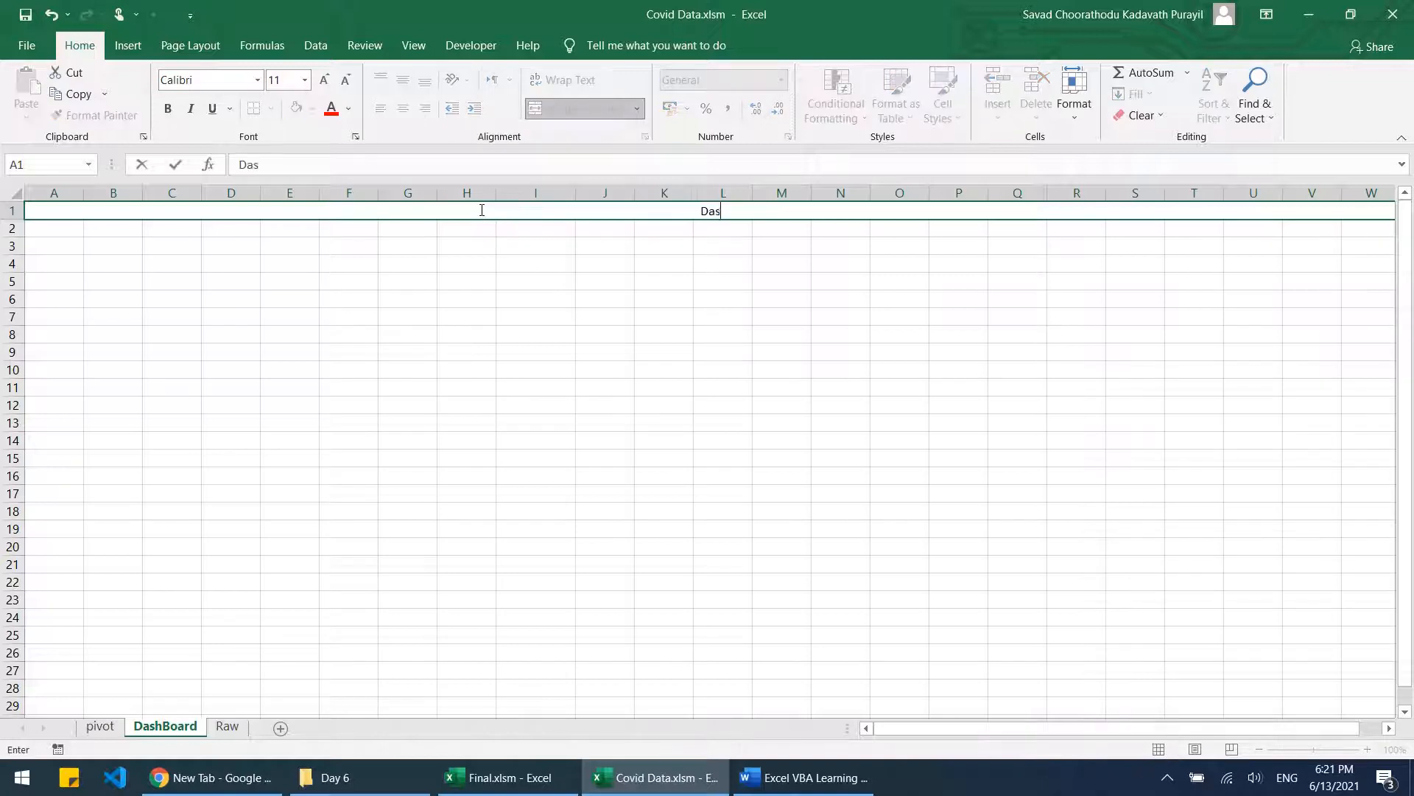
key(Return)
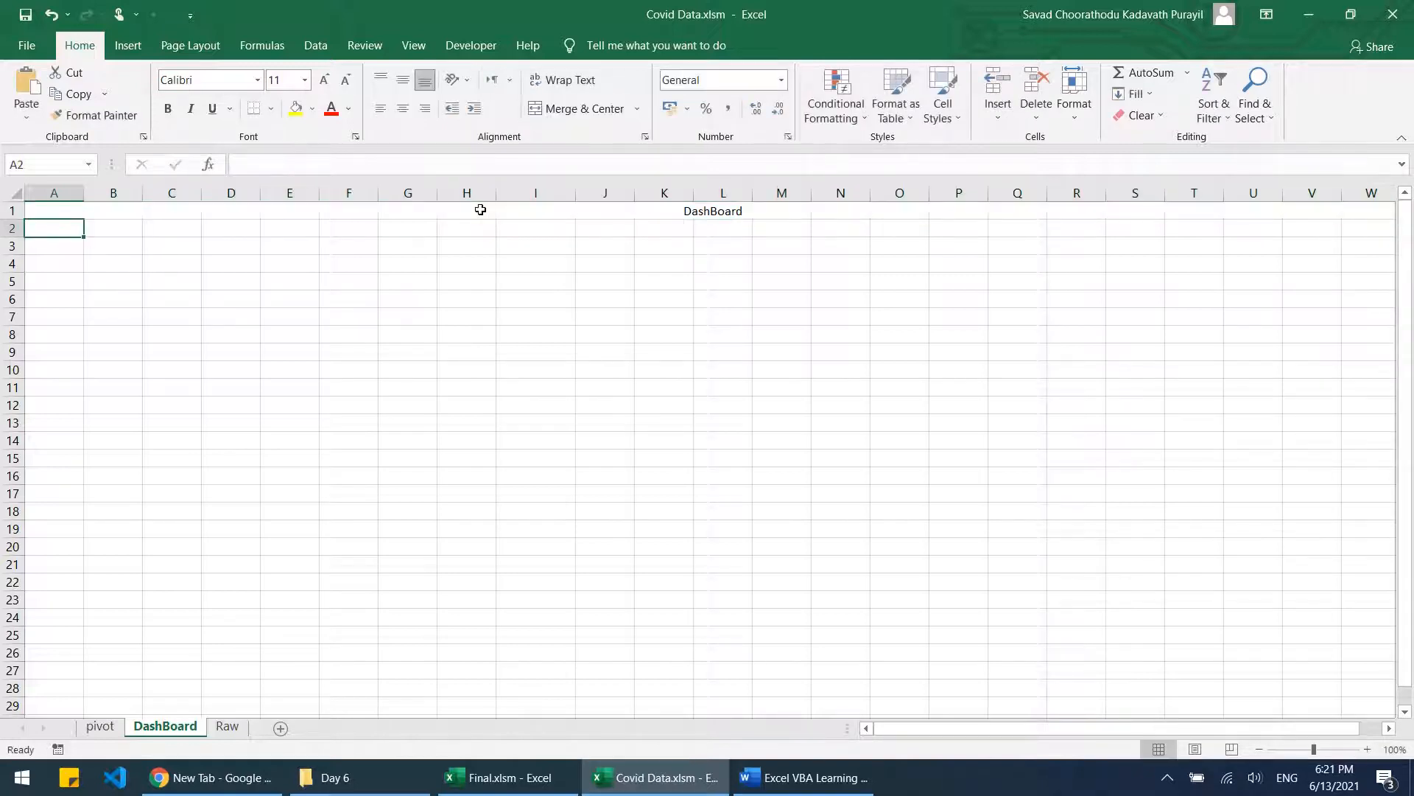
Step: Set the font size of the DashBoard title in row 1 to 16
click(479, 210)
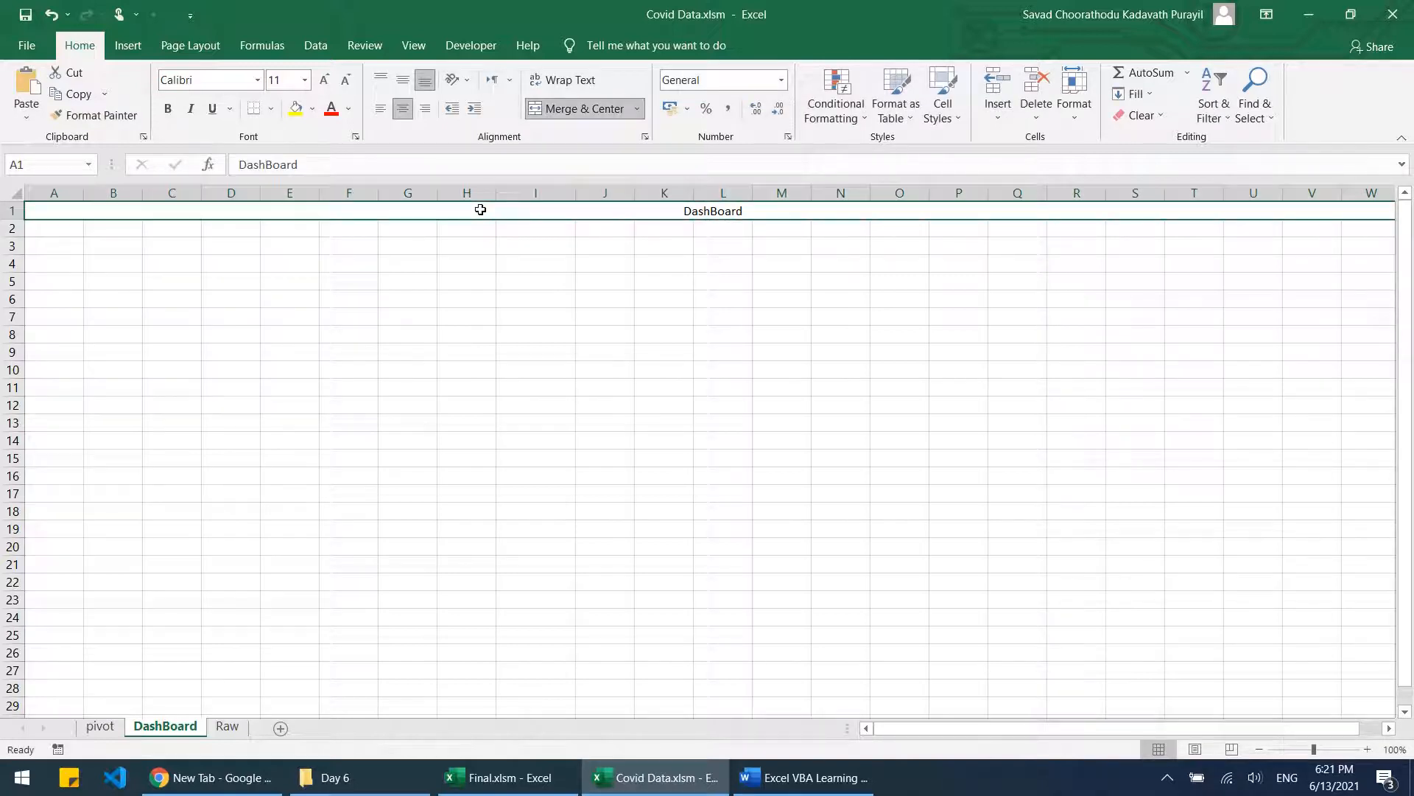
click(287, 81)
text(16)
key(Return)
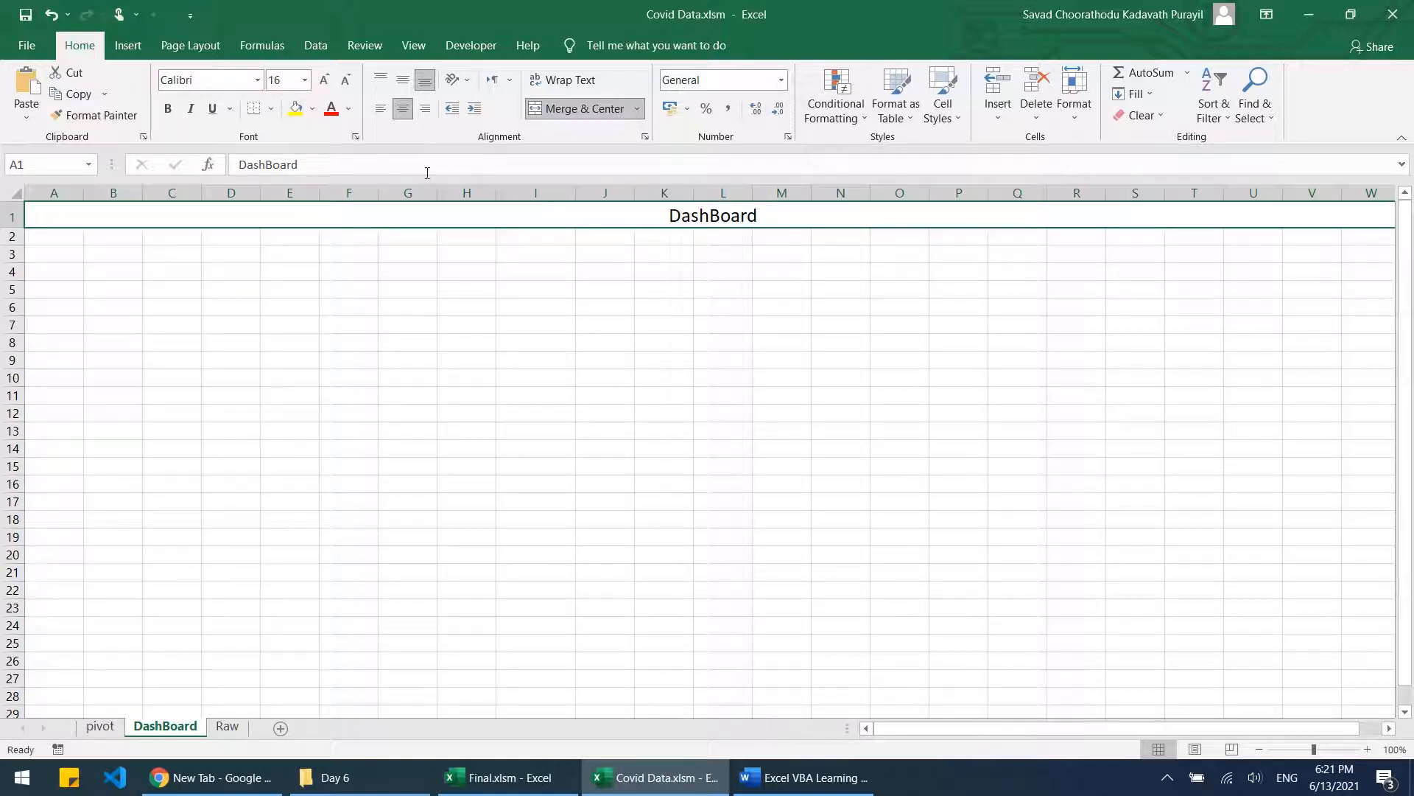
Step: Fill the title cell with a two-color horizontal gradient that fades from blue at its upper edge to white
click(1074, 96)
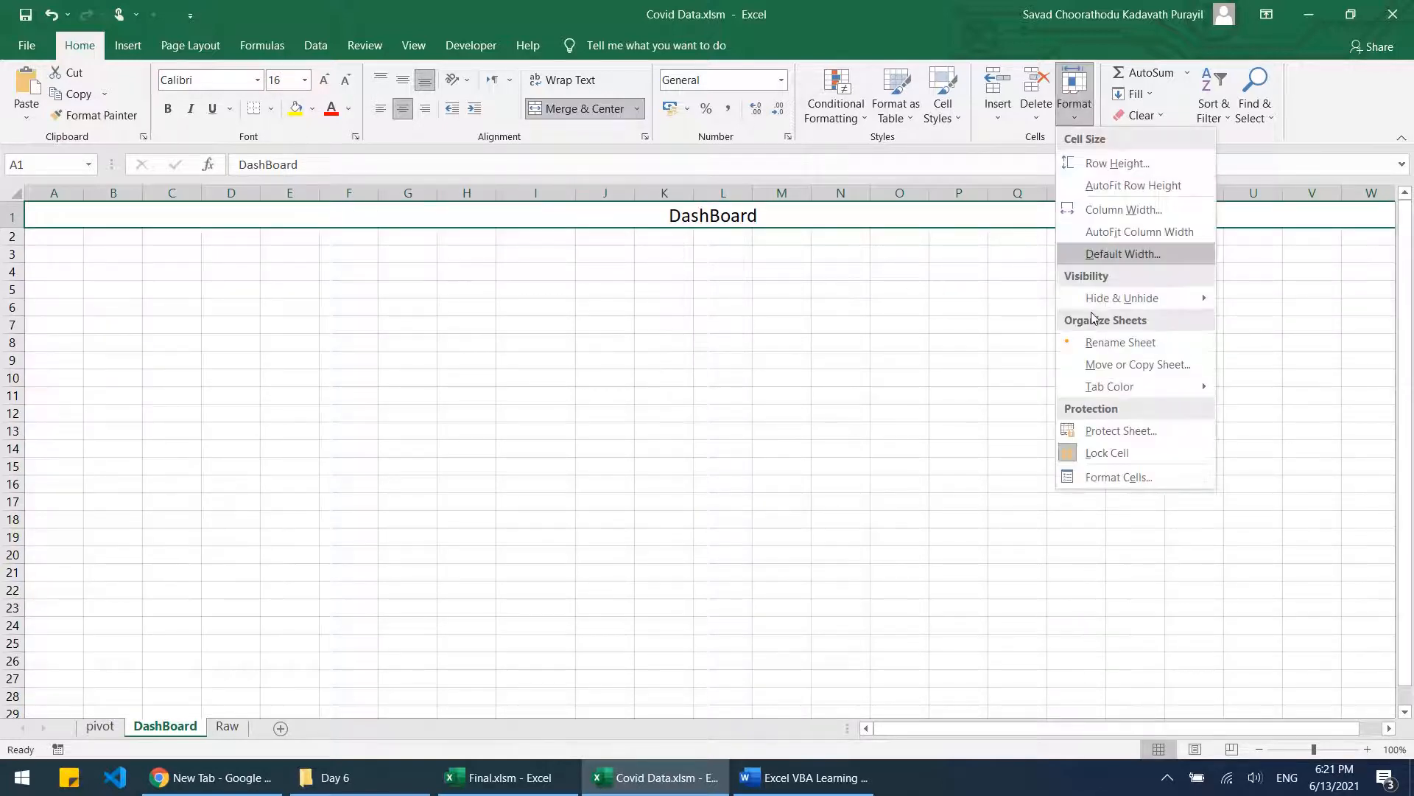
click(891, 4)
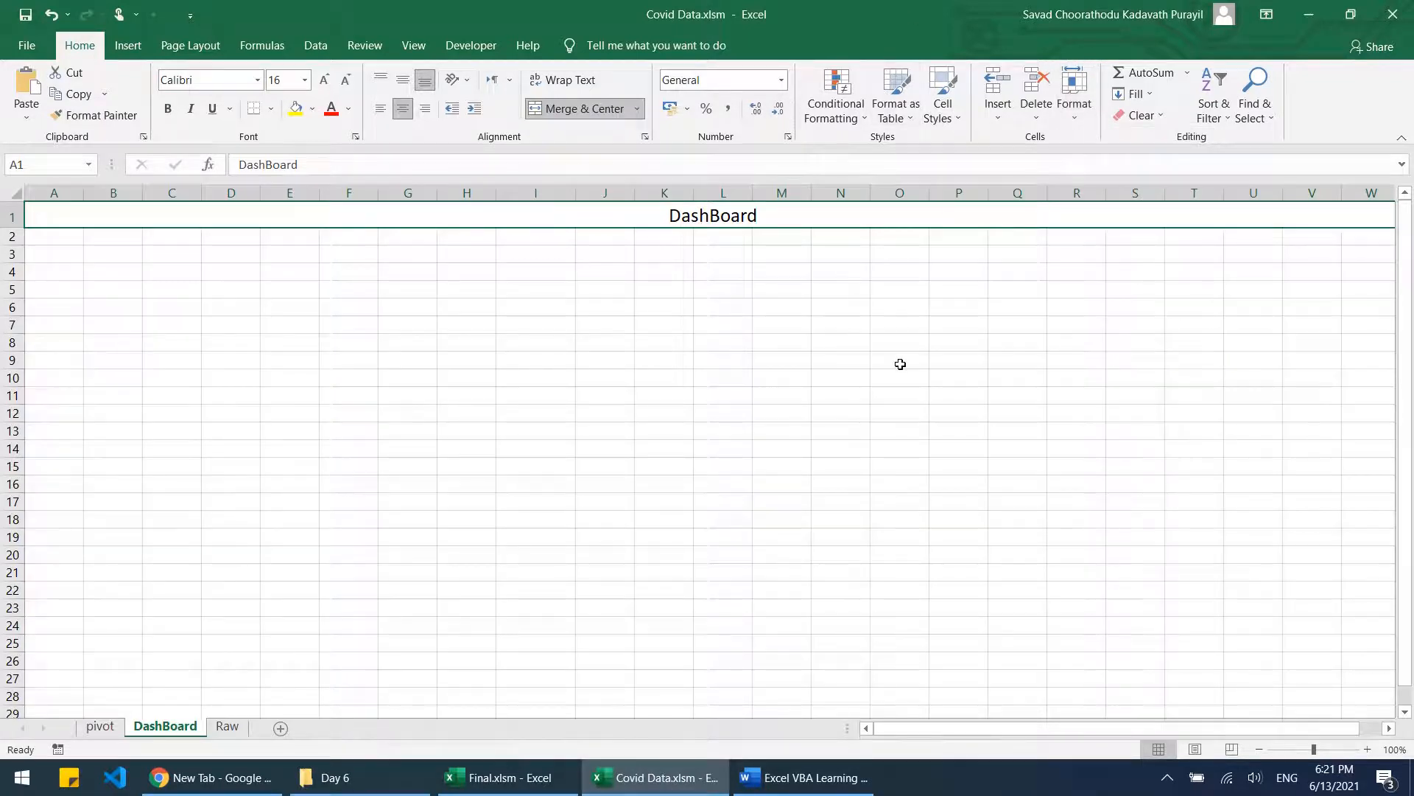
key(ctrl+1)
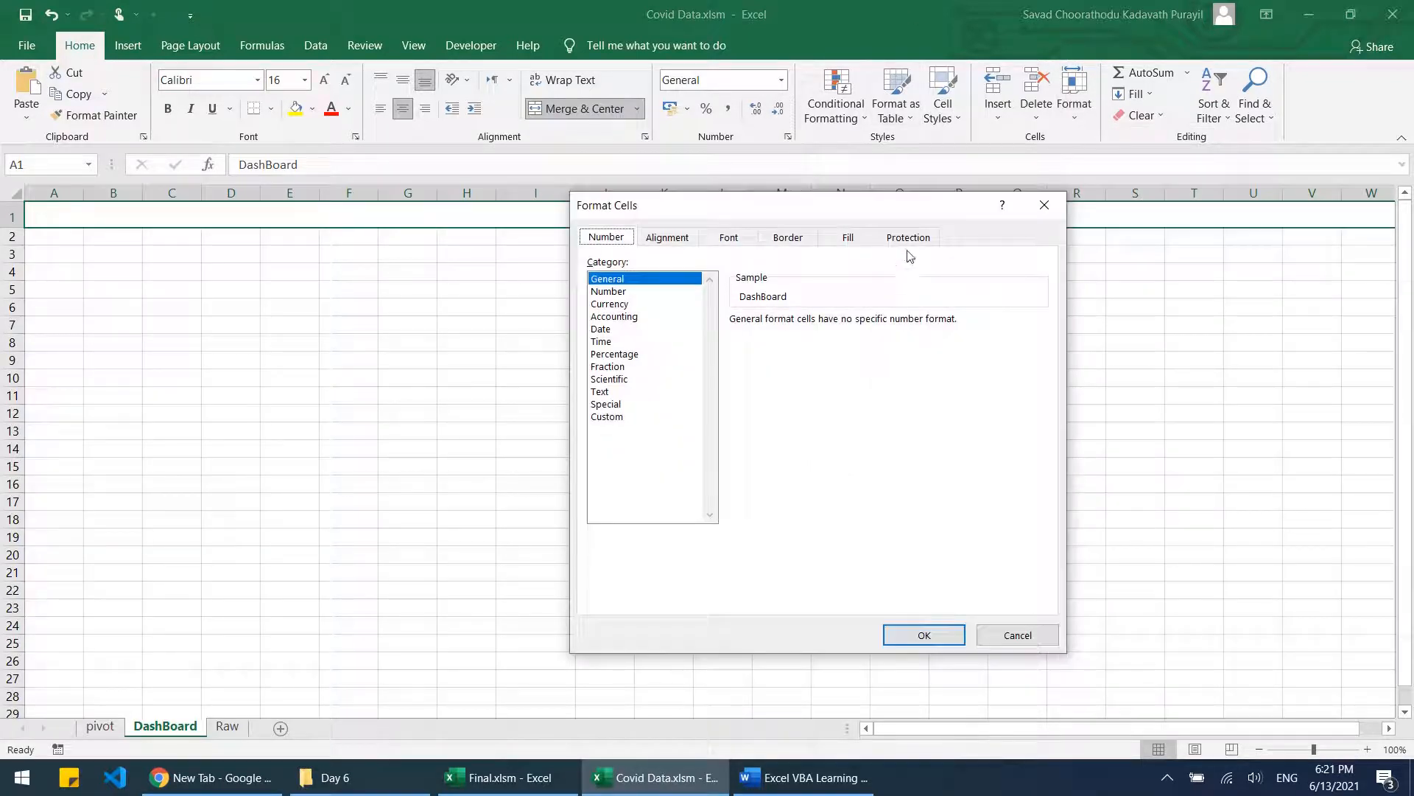
click(848, 242)
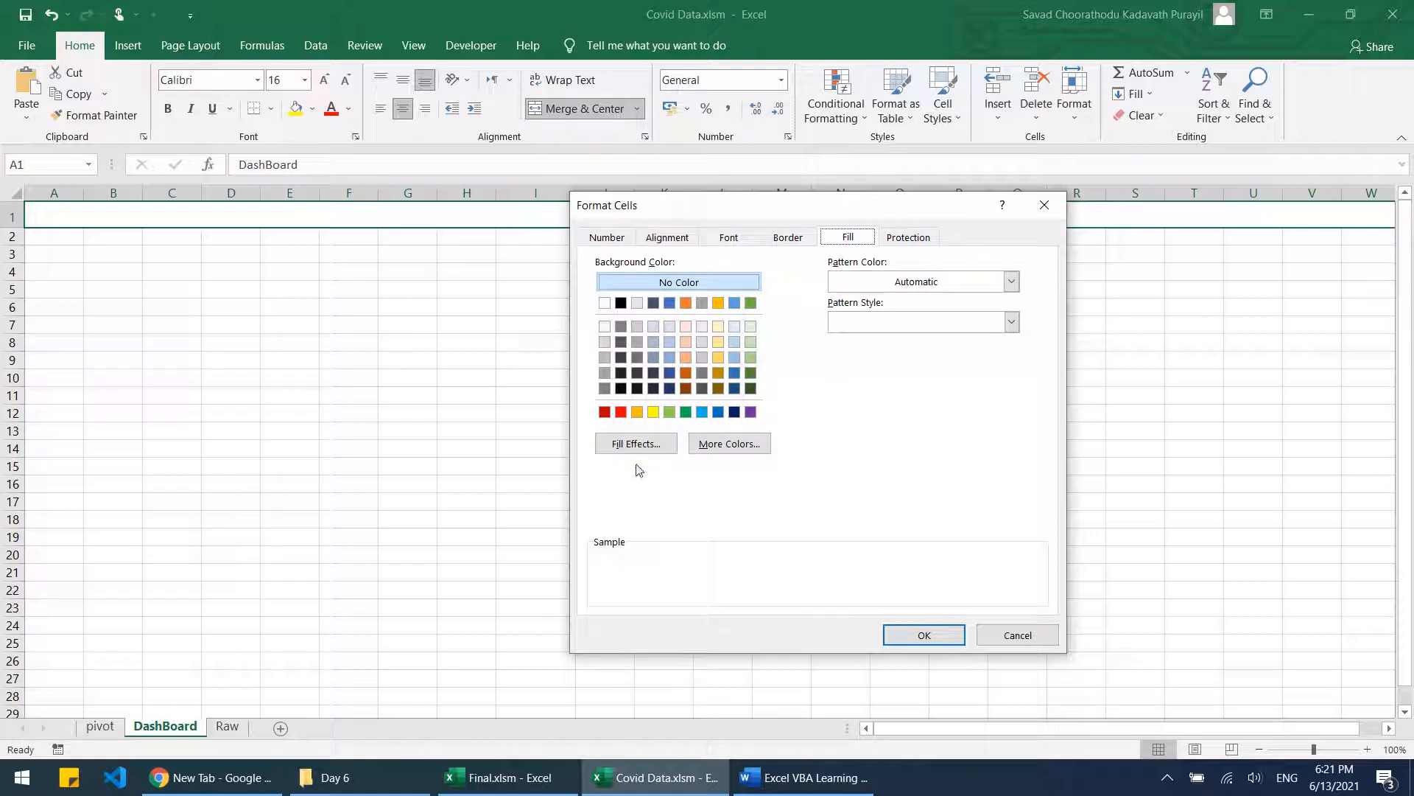
click(651, 447)
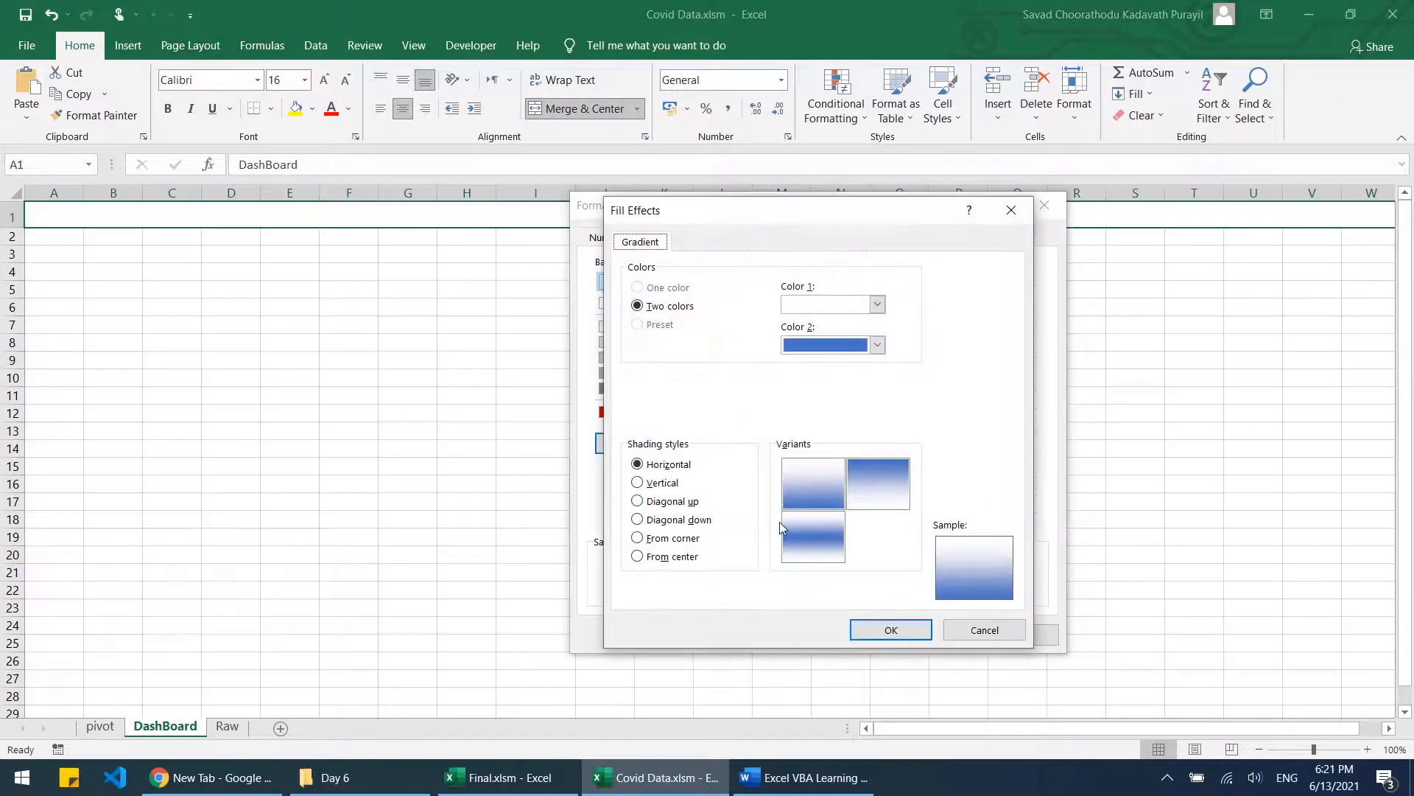
click(878, 492)
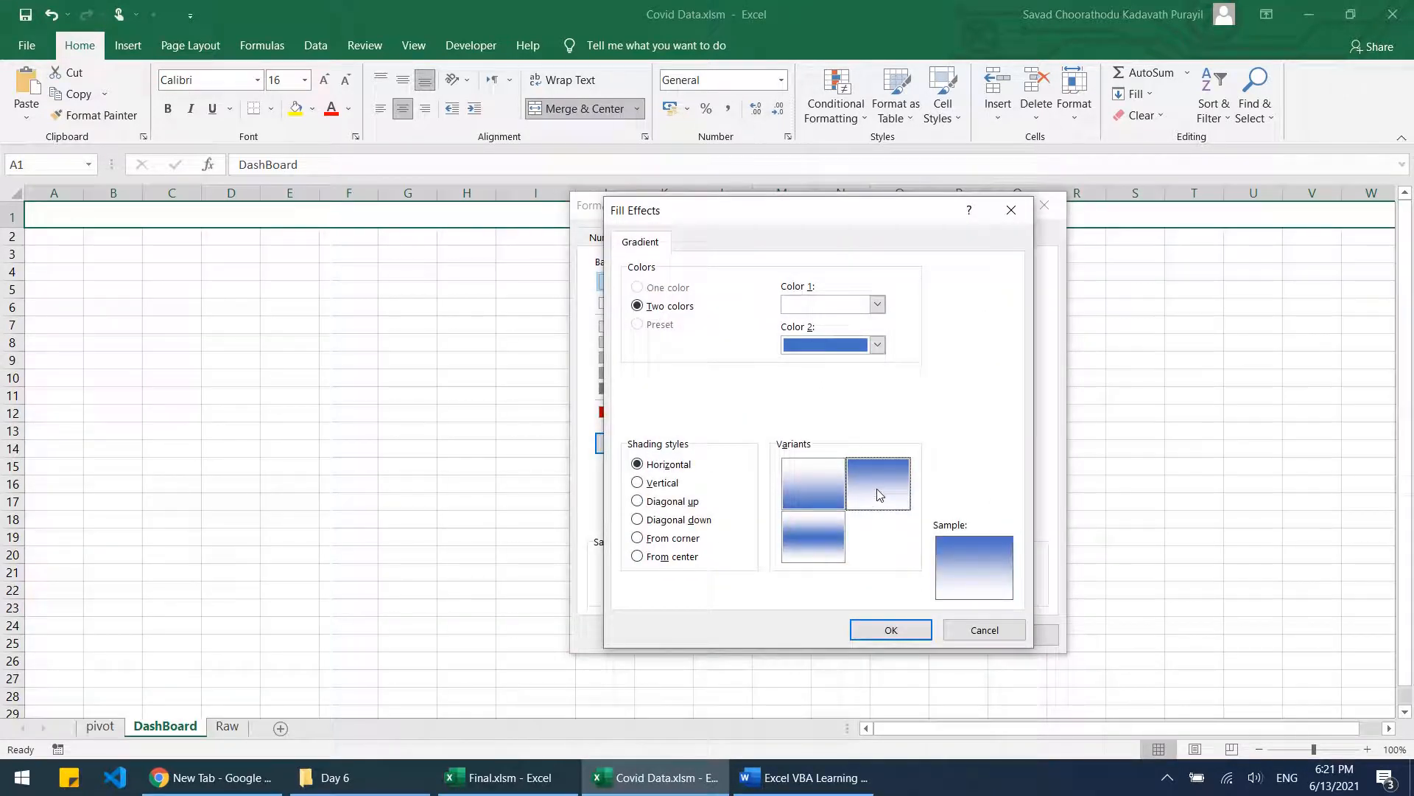
click(904, 624)
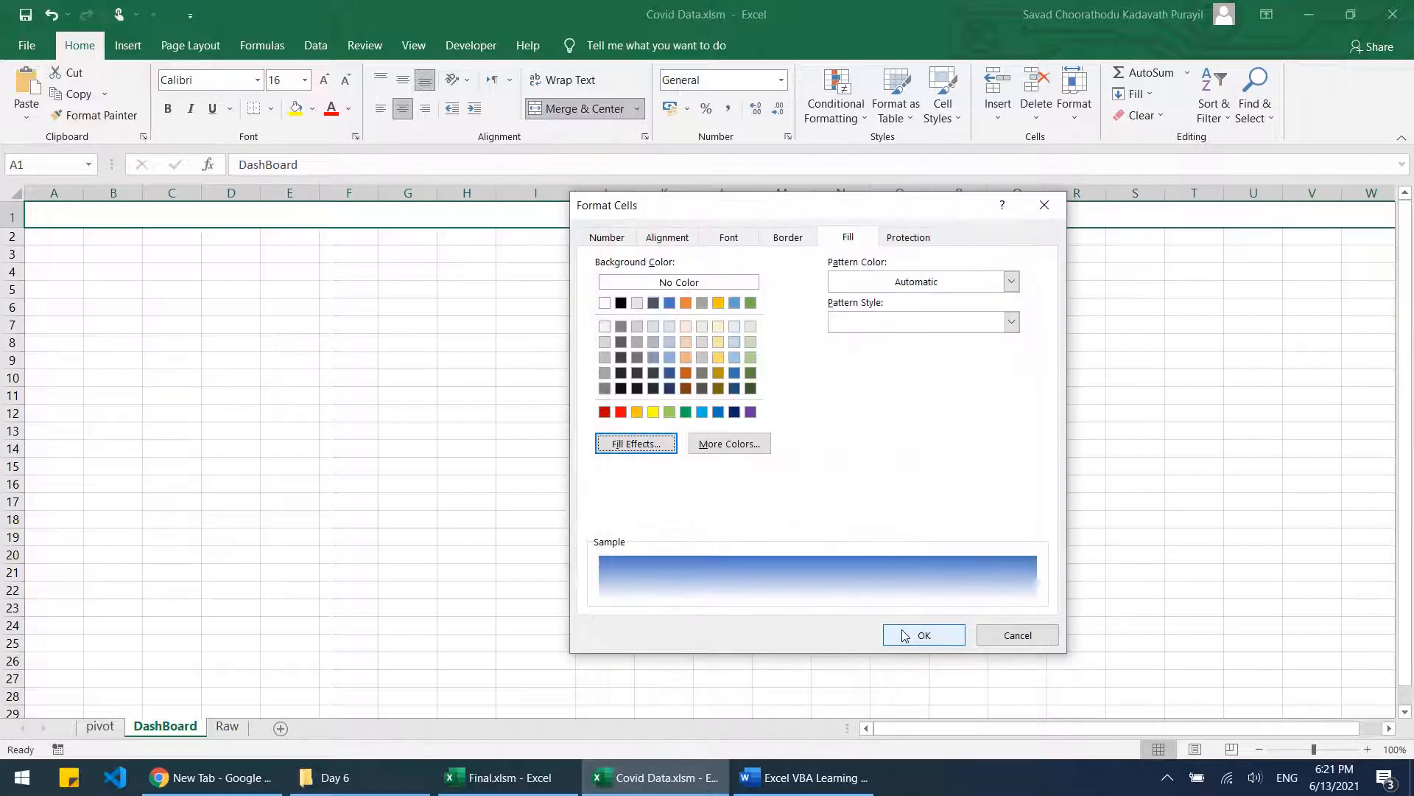
click(907, 638)
click(736, 363)
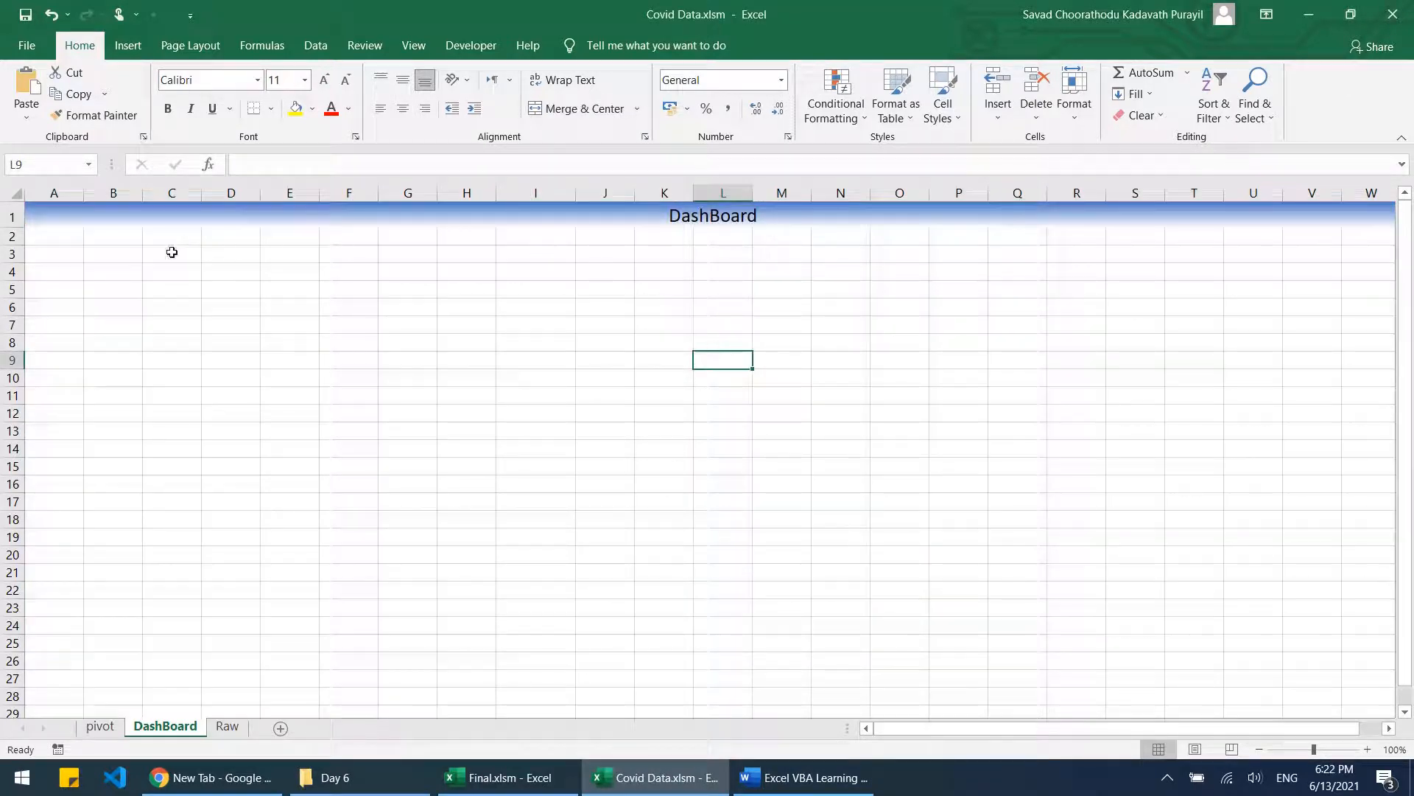
Step: Merge and center the range A2:W29 below the title into one large cell
mouse_move(61, 239)
mouse_down()
mouse_move(594, 499)
mouse_move(1080, 660)
mouse_move(1396, 684)
mouse_move(1353, 688)
mouse_move(1353, 707)
mouse_up()
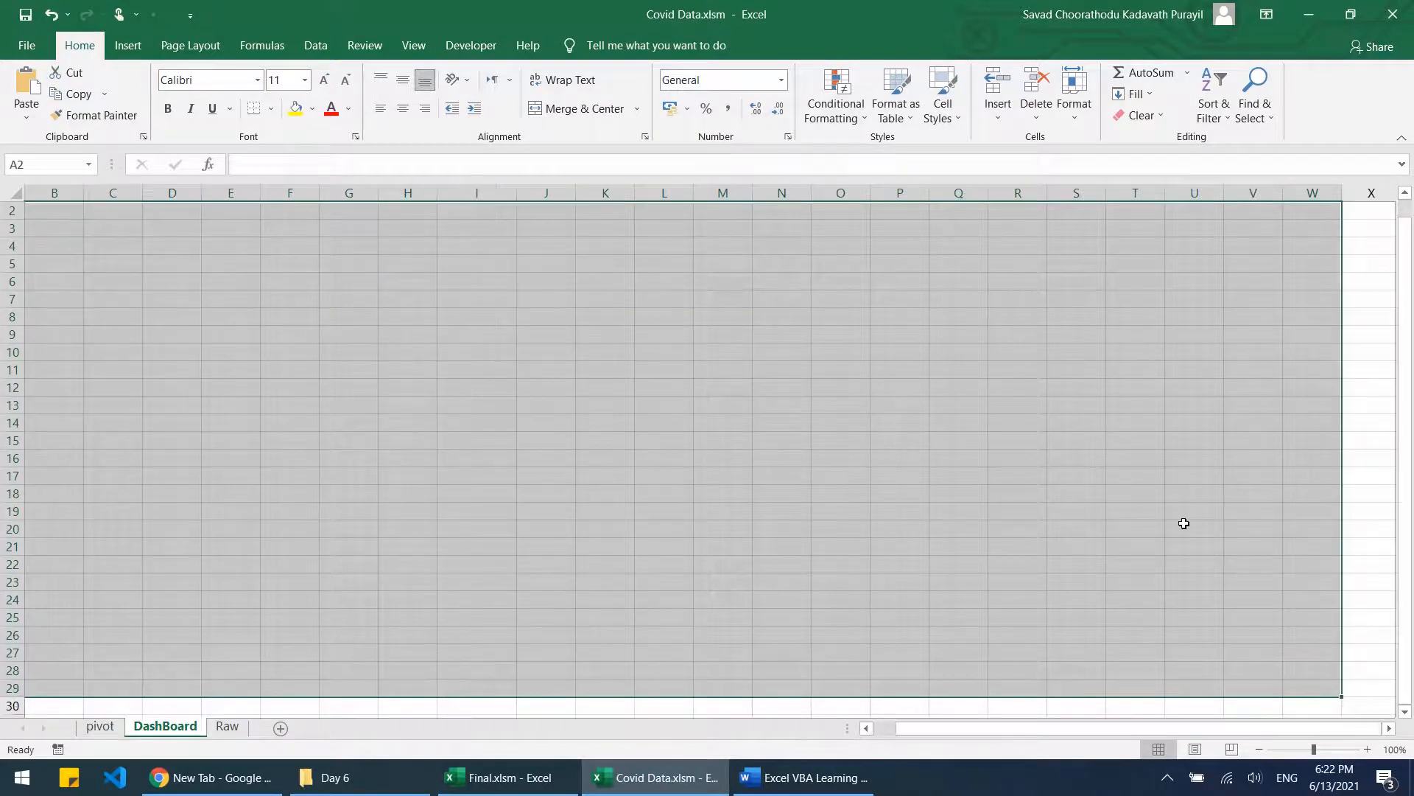
scroll(1184, 523, up, 1)
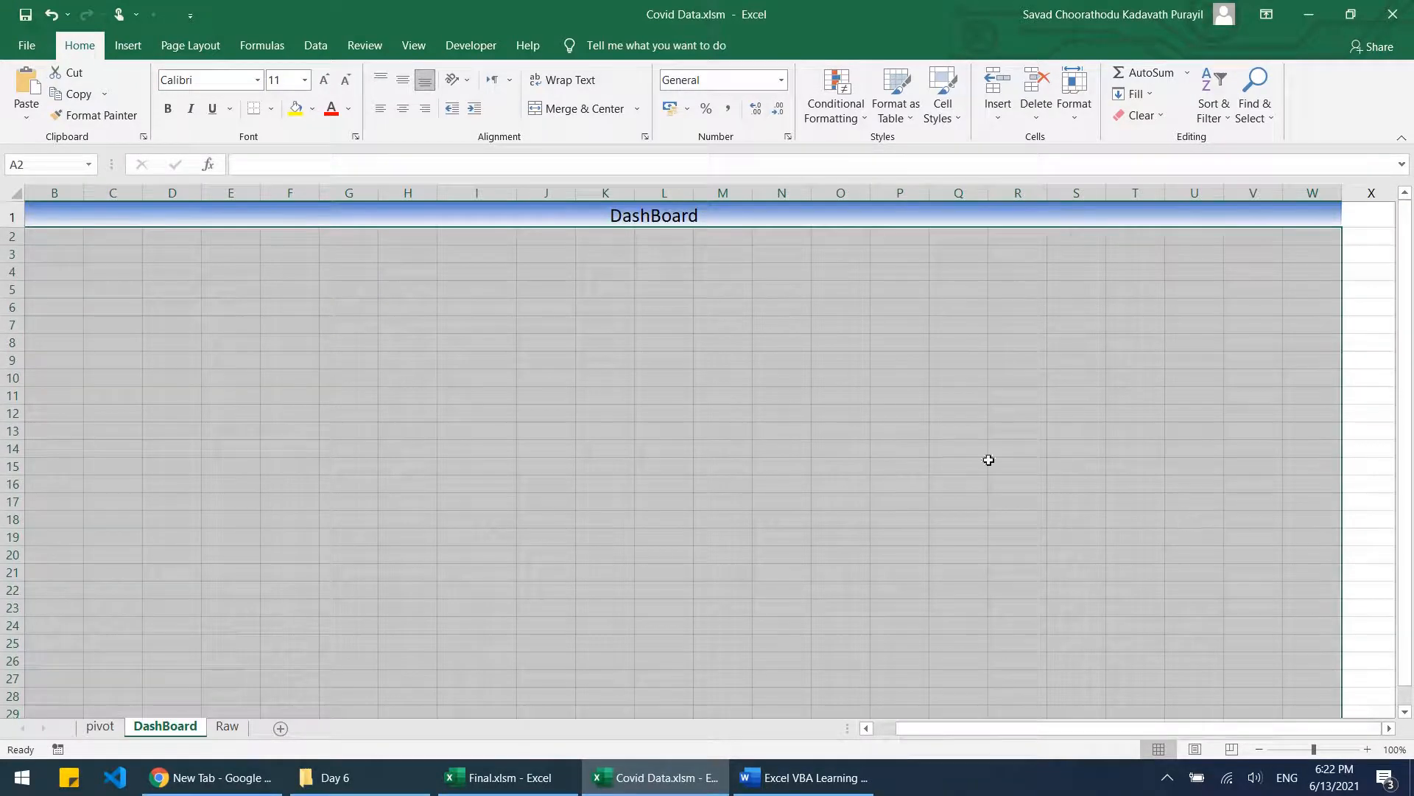
click(580, 110)
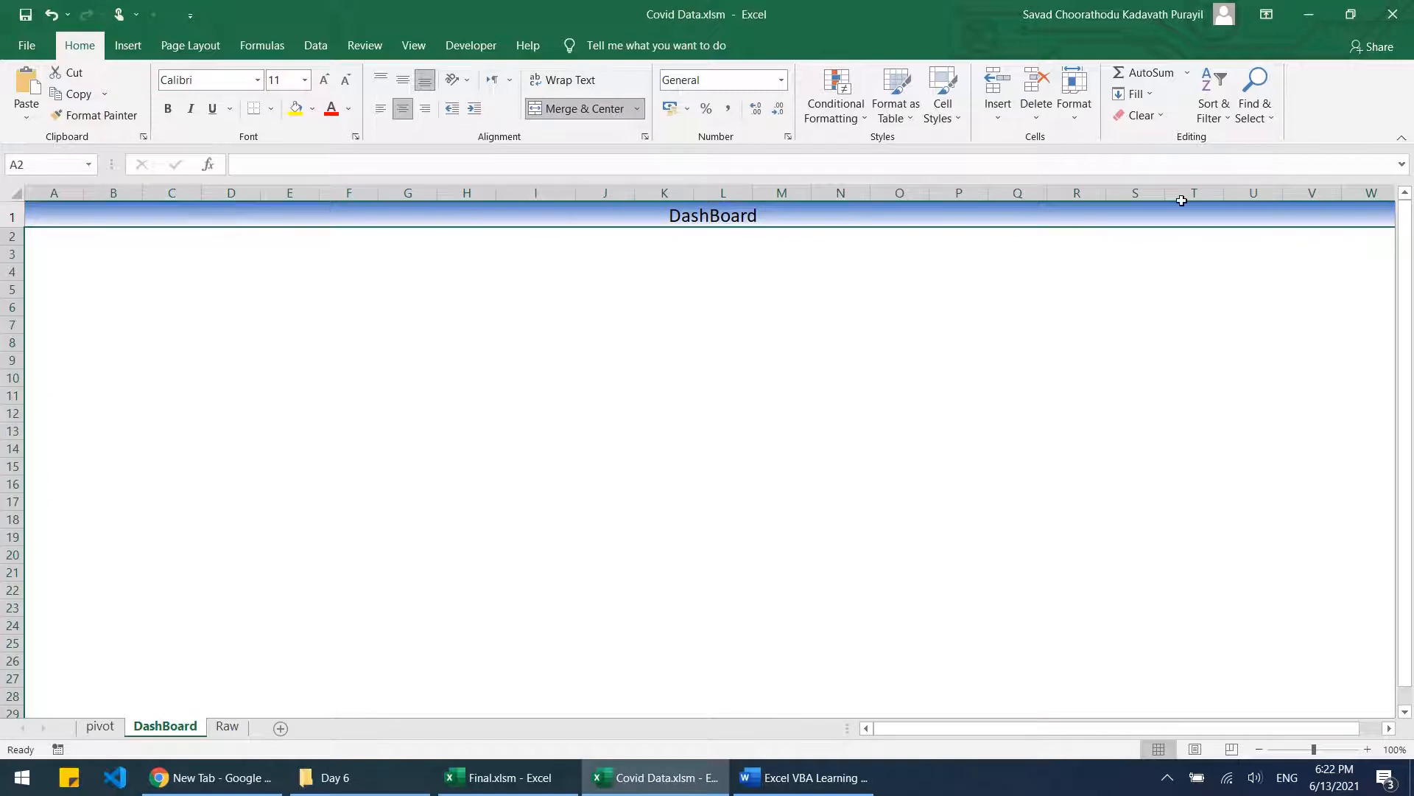
Step: Fill the merged area below the title with a two-color horizontal gradient from white at its upper edge to blue
key(ctrl+1)
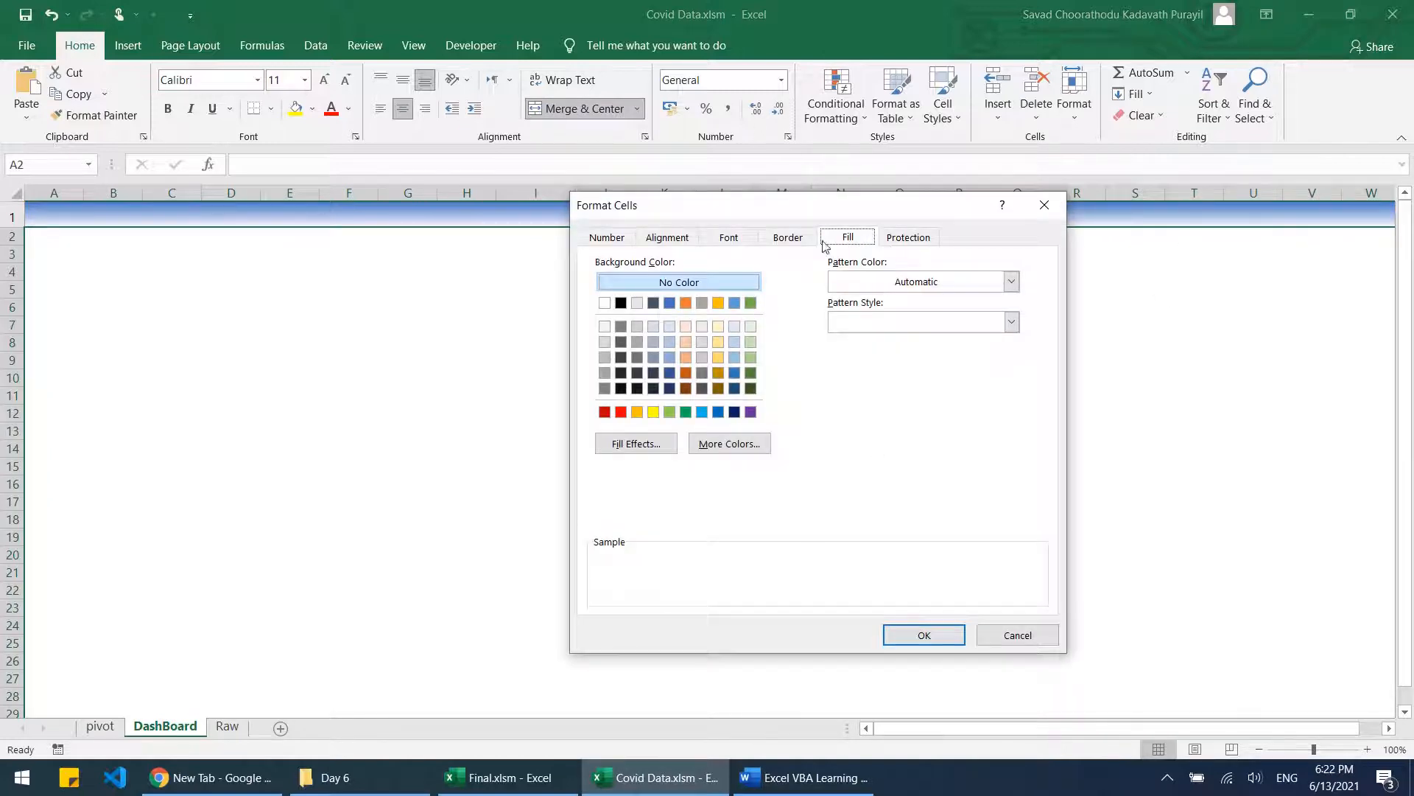
click(638, 445)
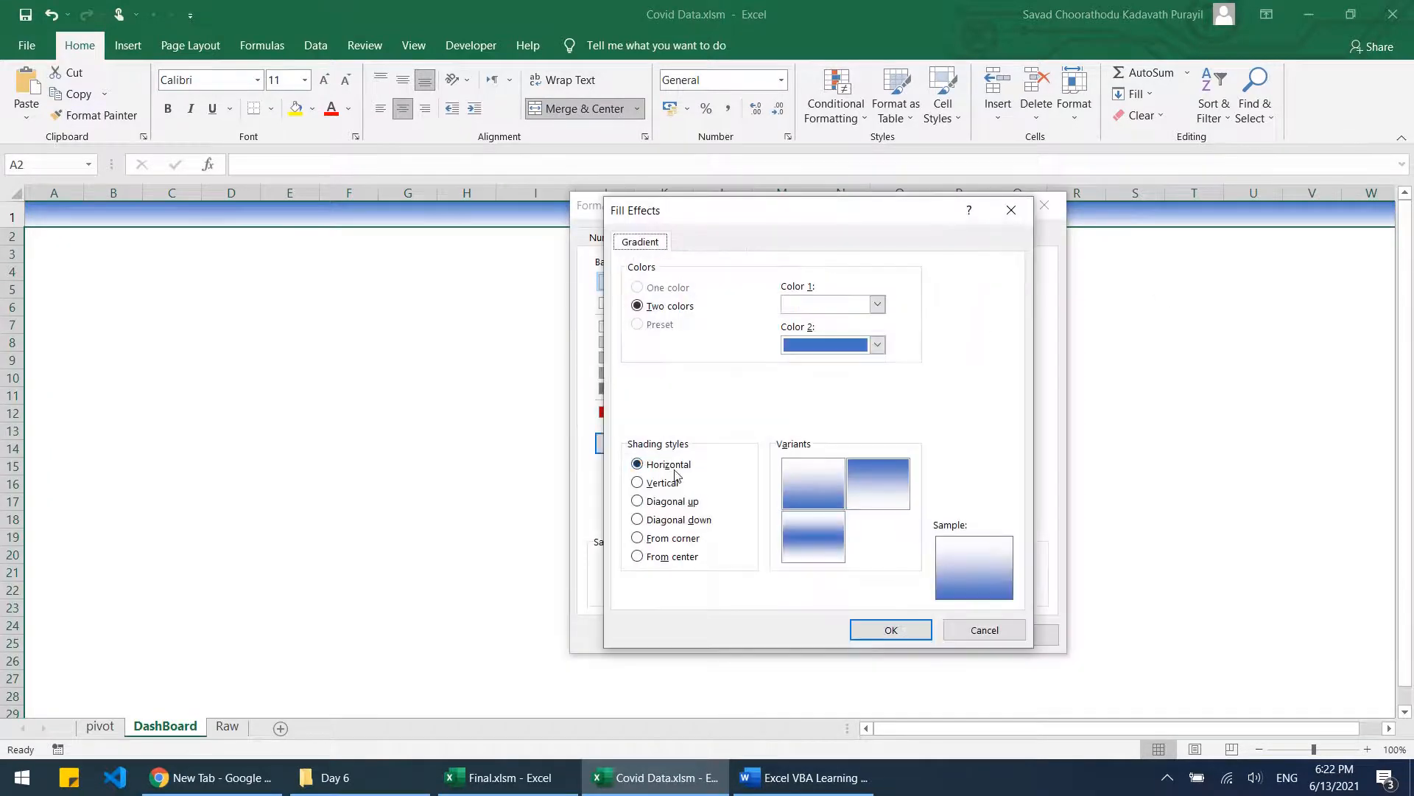
click(823, 501)
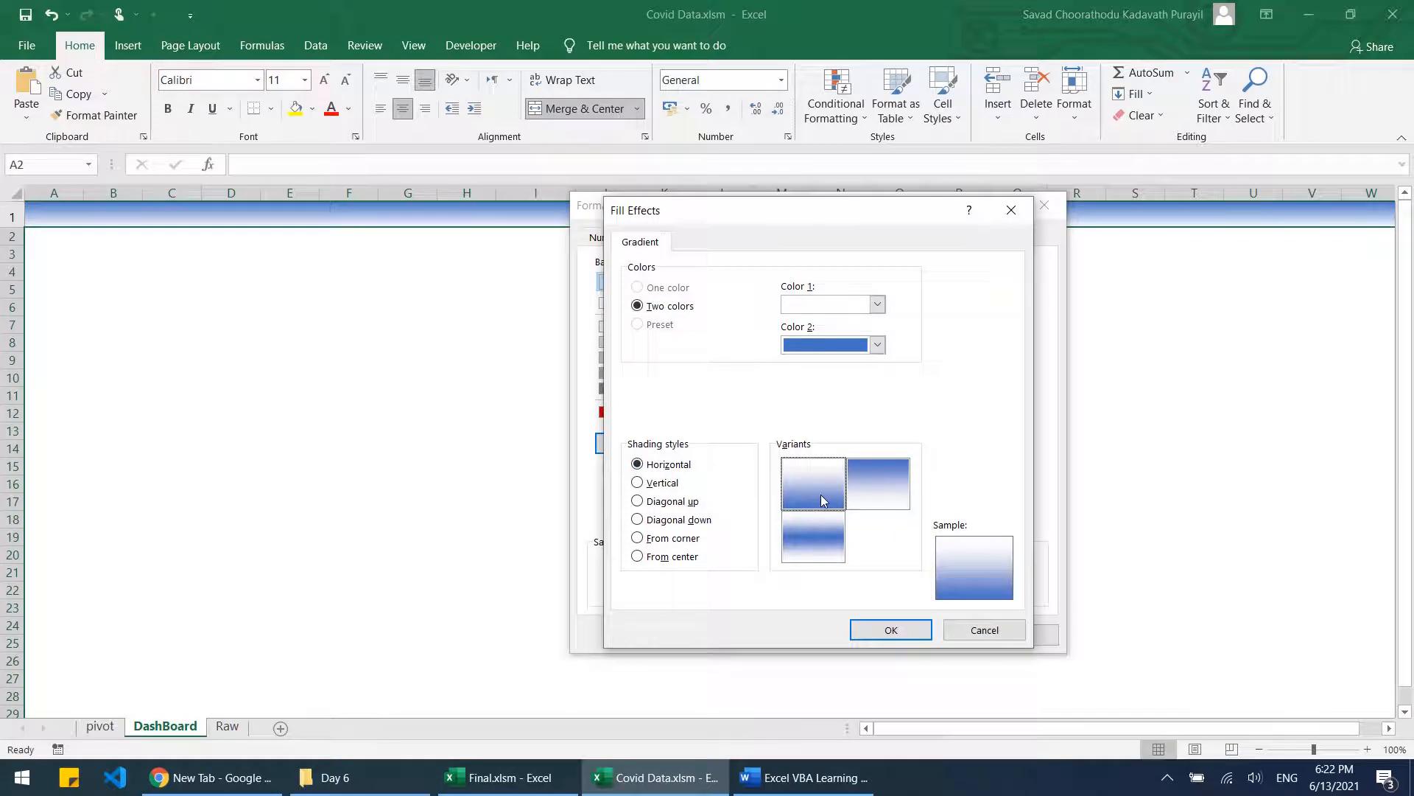
click(891, 630)
click(910, 633)
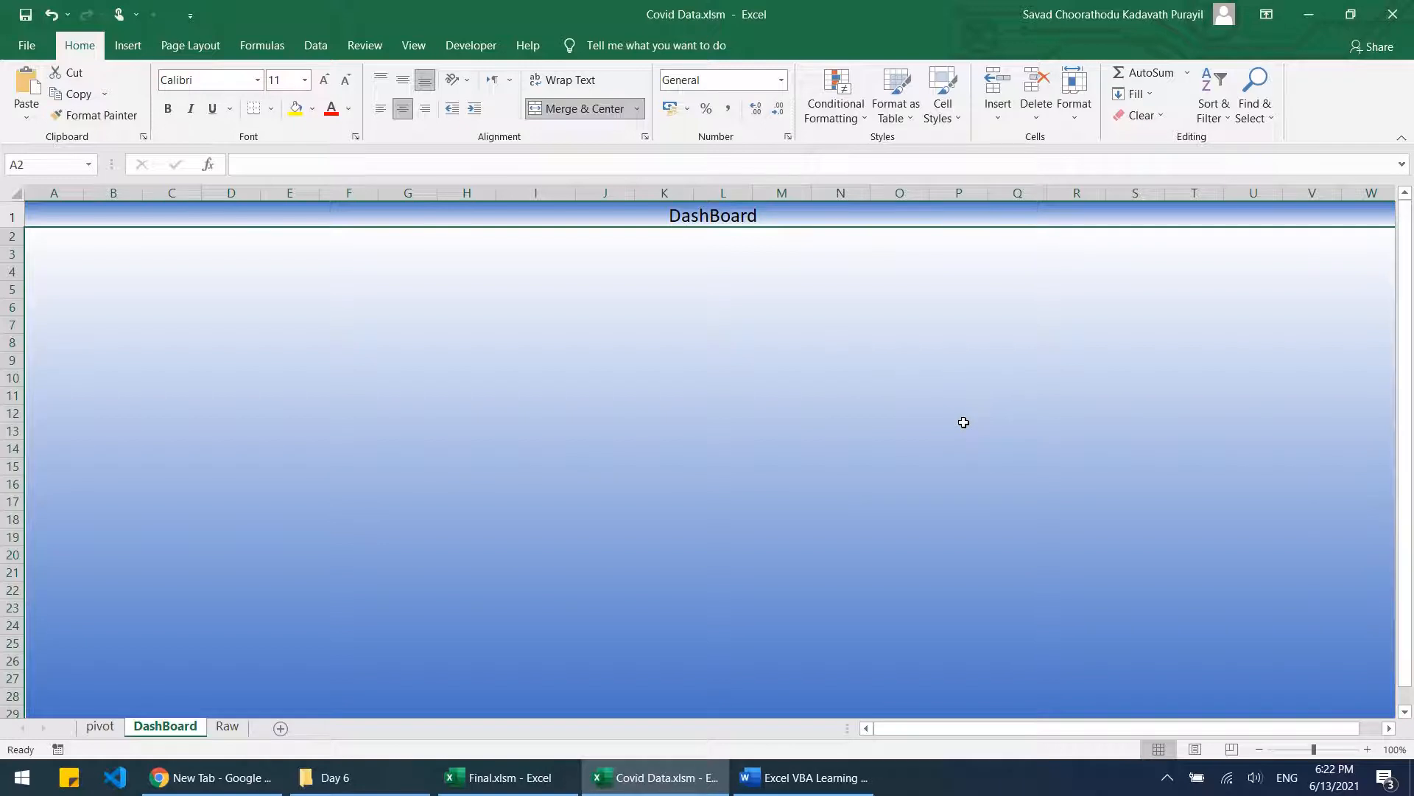
click(967, 221)
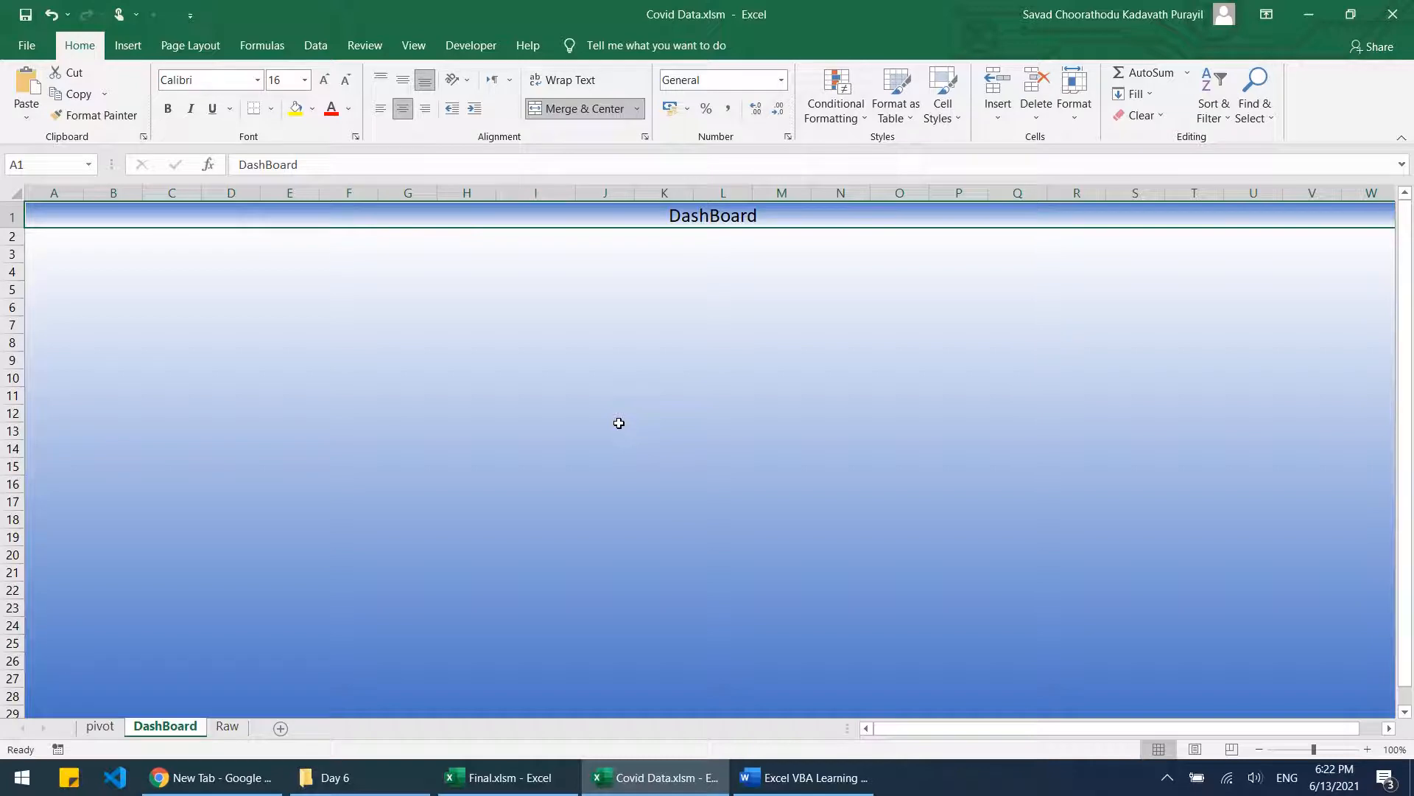
Step: Check the finished Dashboard in Final.xlsm, and draw an ActiveX list box about 319 wide and 205 high below the DashBoard title in Covid Data.xlsm
click(534, 782)
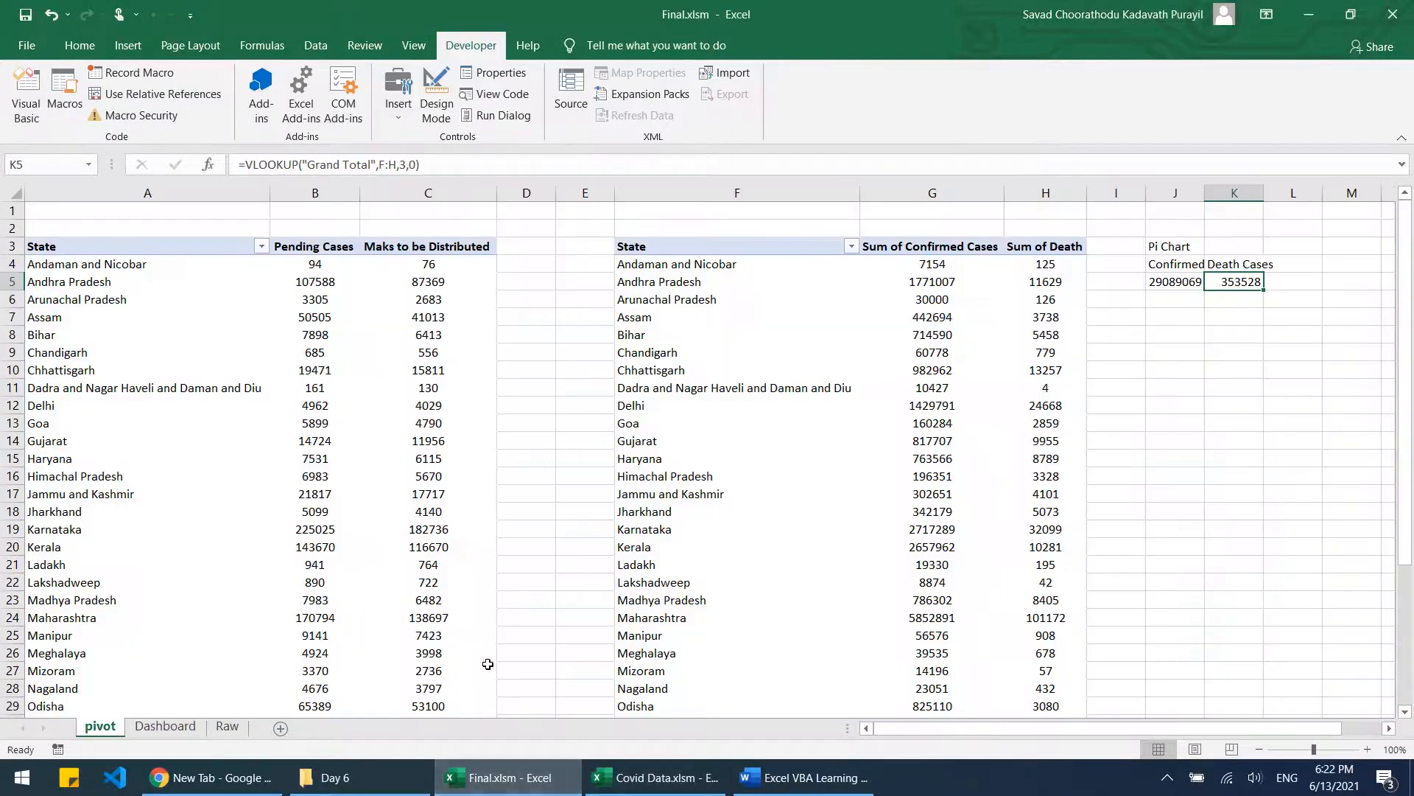
click(165, 727)
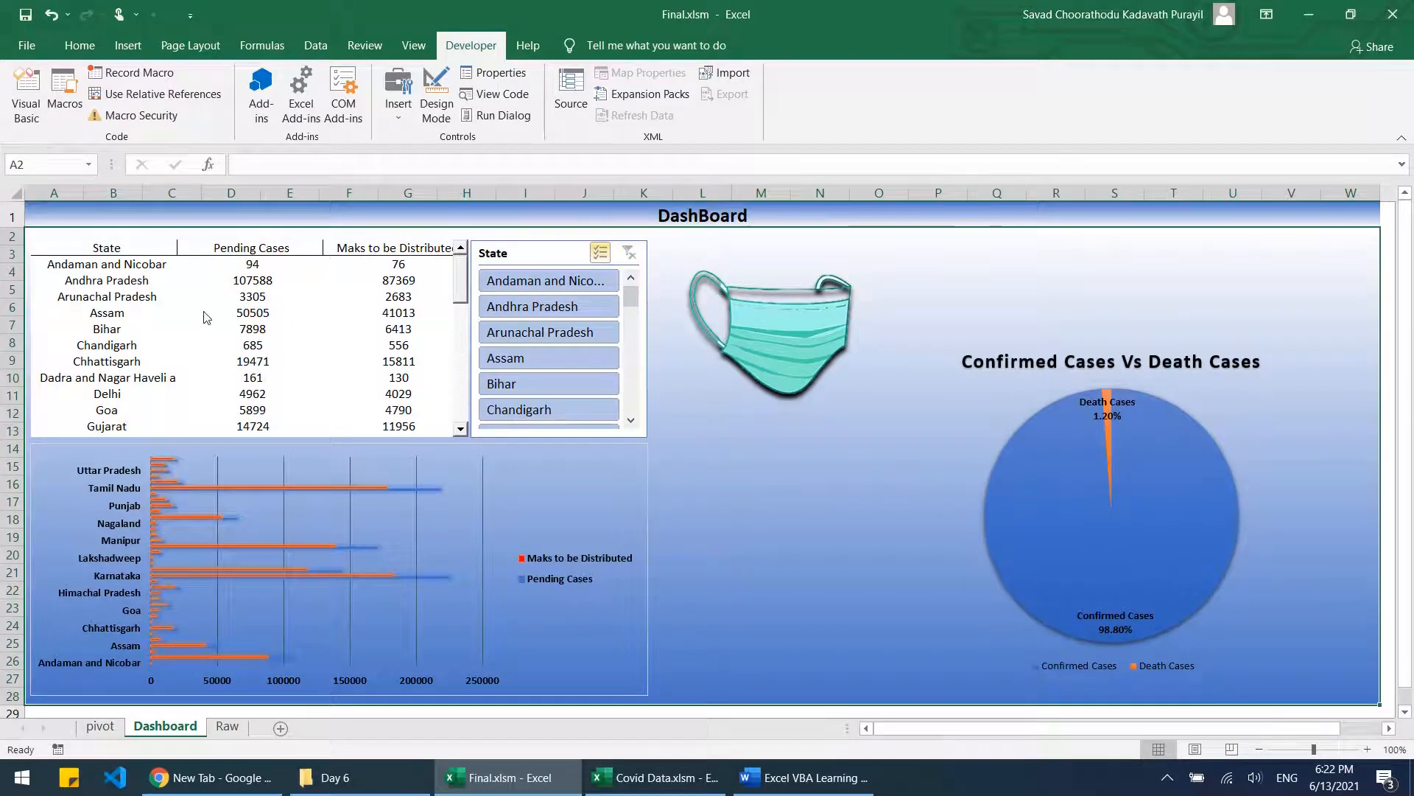
click(678, 782)
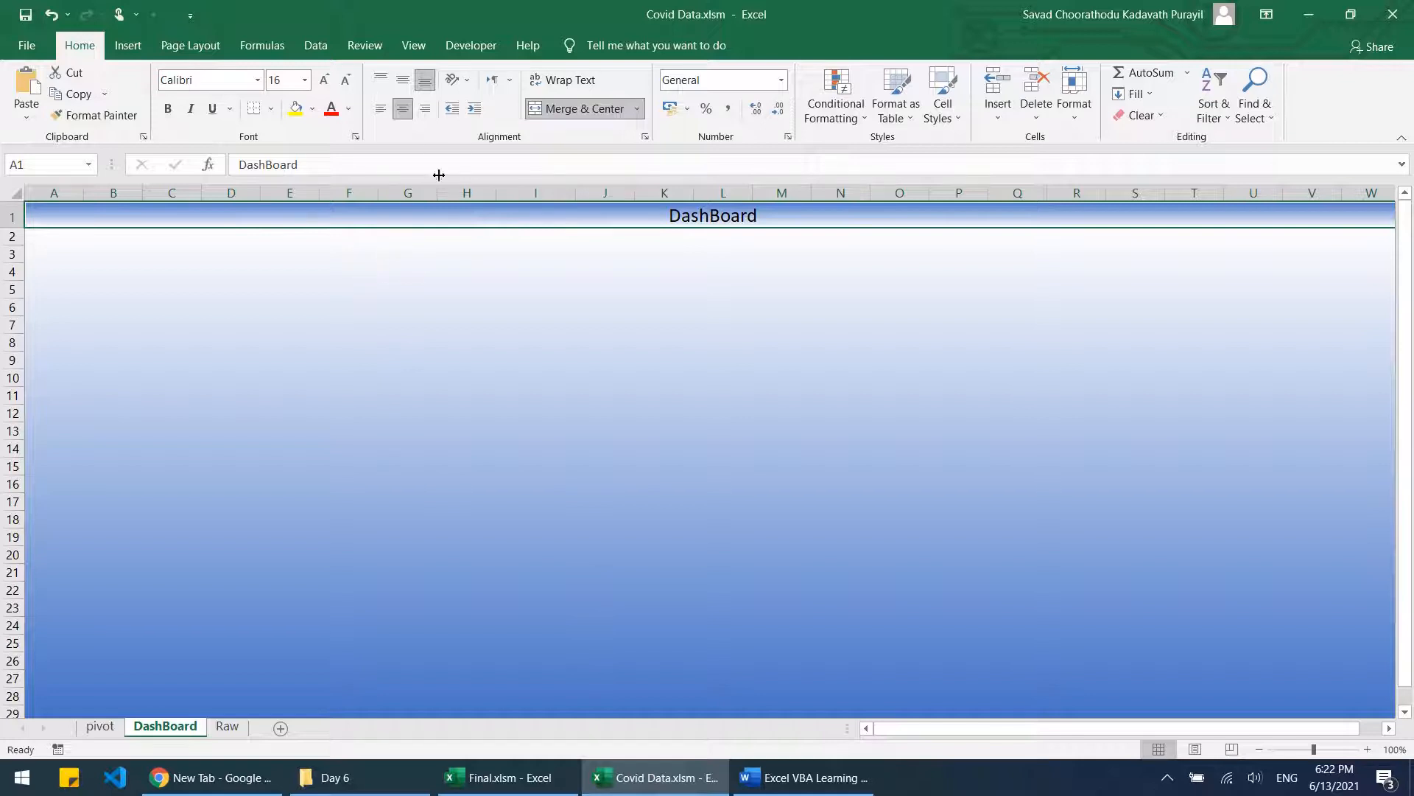
click(483, 45)
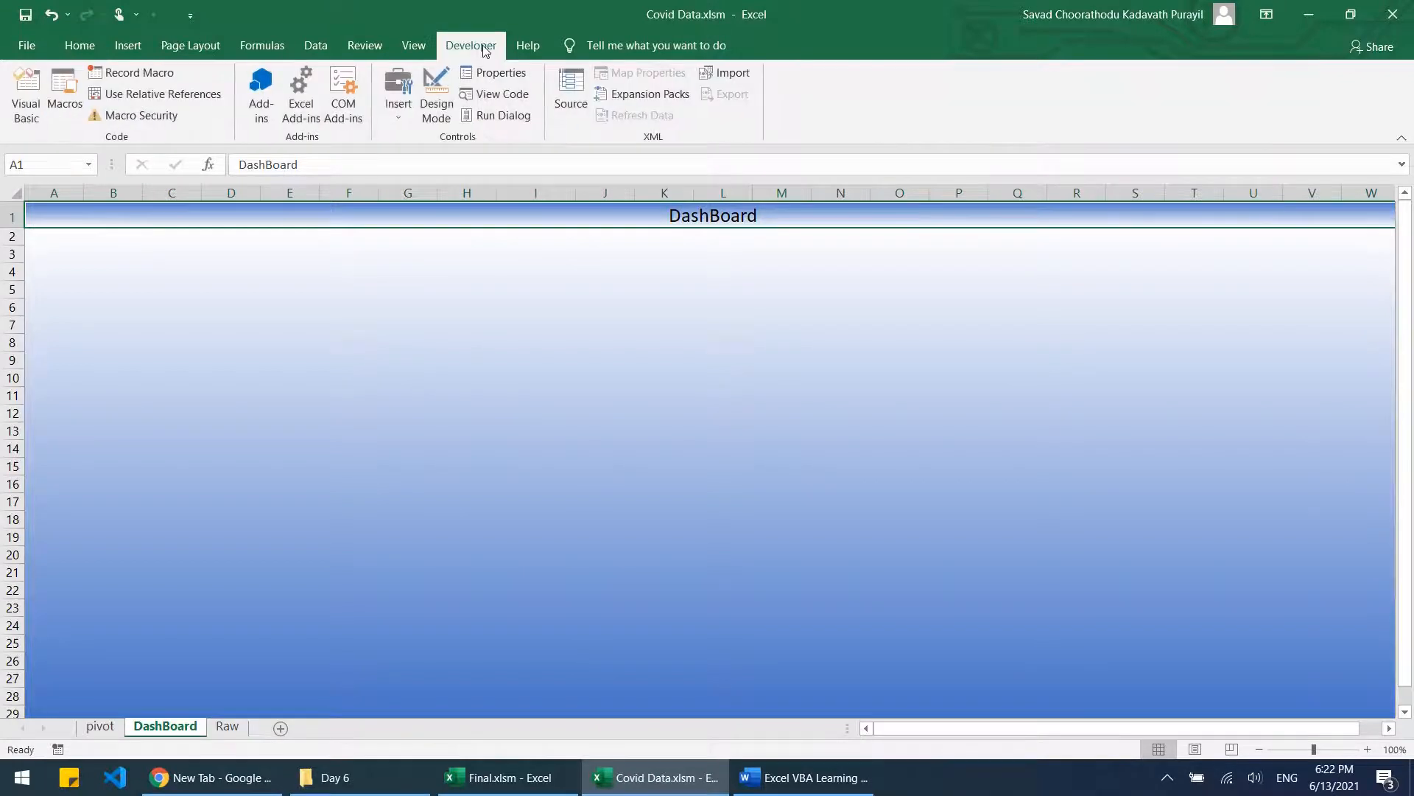
click(399, 114)
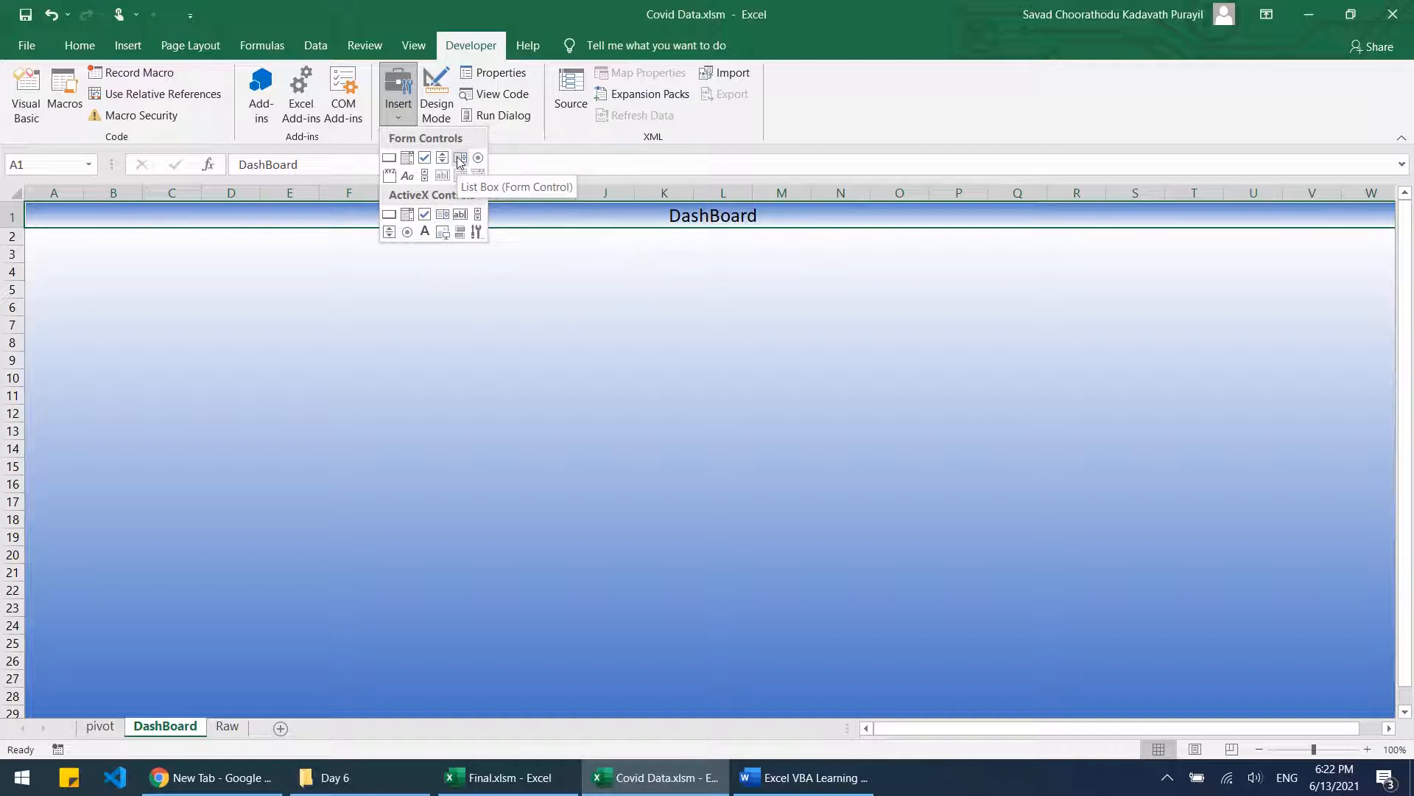
click(442, 218)
drag(38, 239, 428, 490)
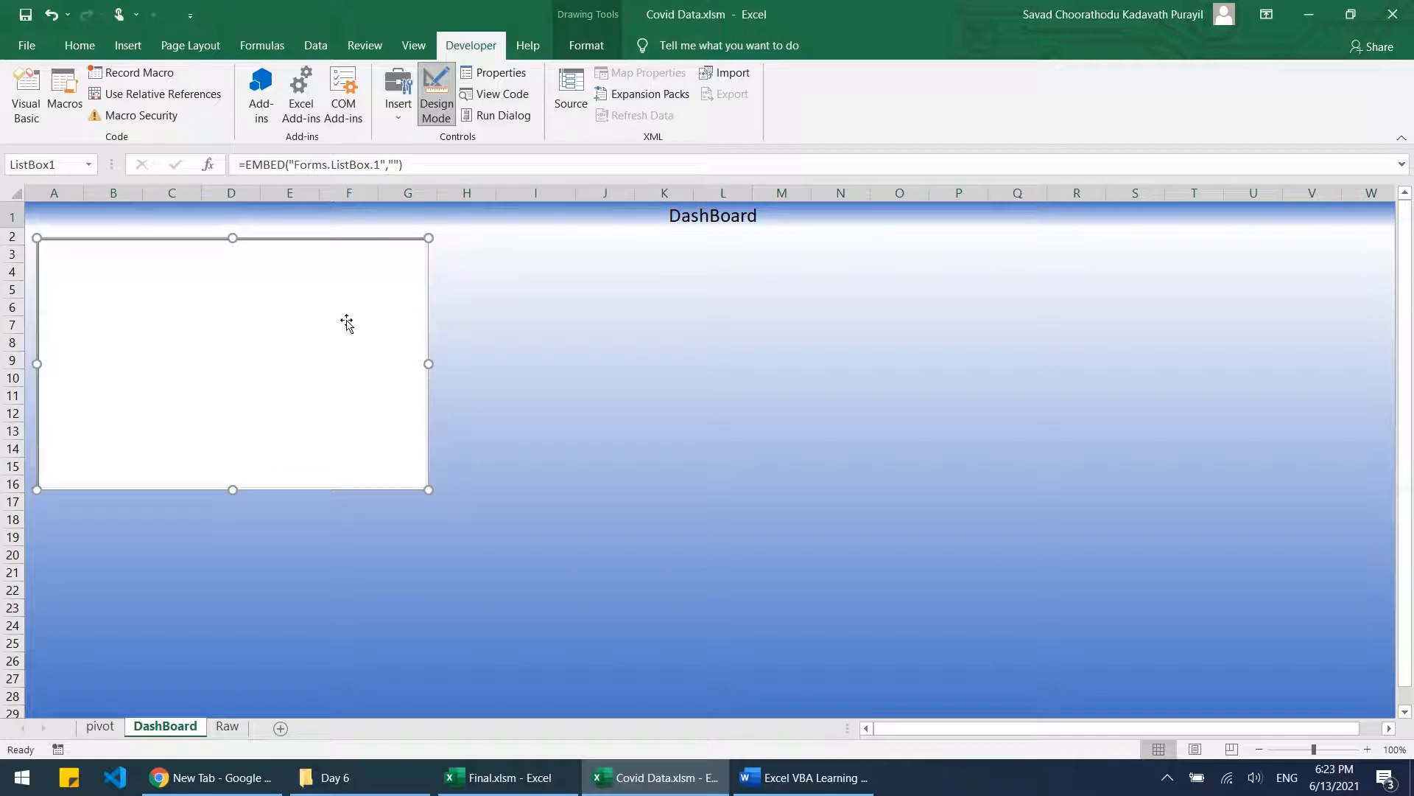
Step: Set the list box's AutoLoad property to True and its BorderStyle to 1 - fmBorderStyleSingle
click(102, 727)
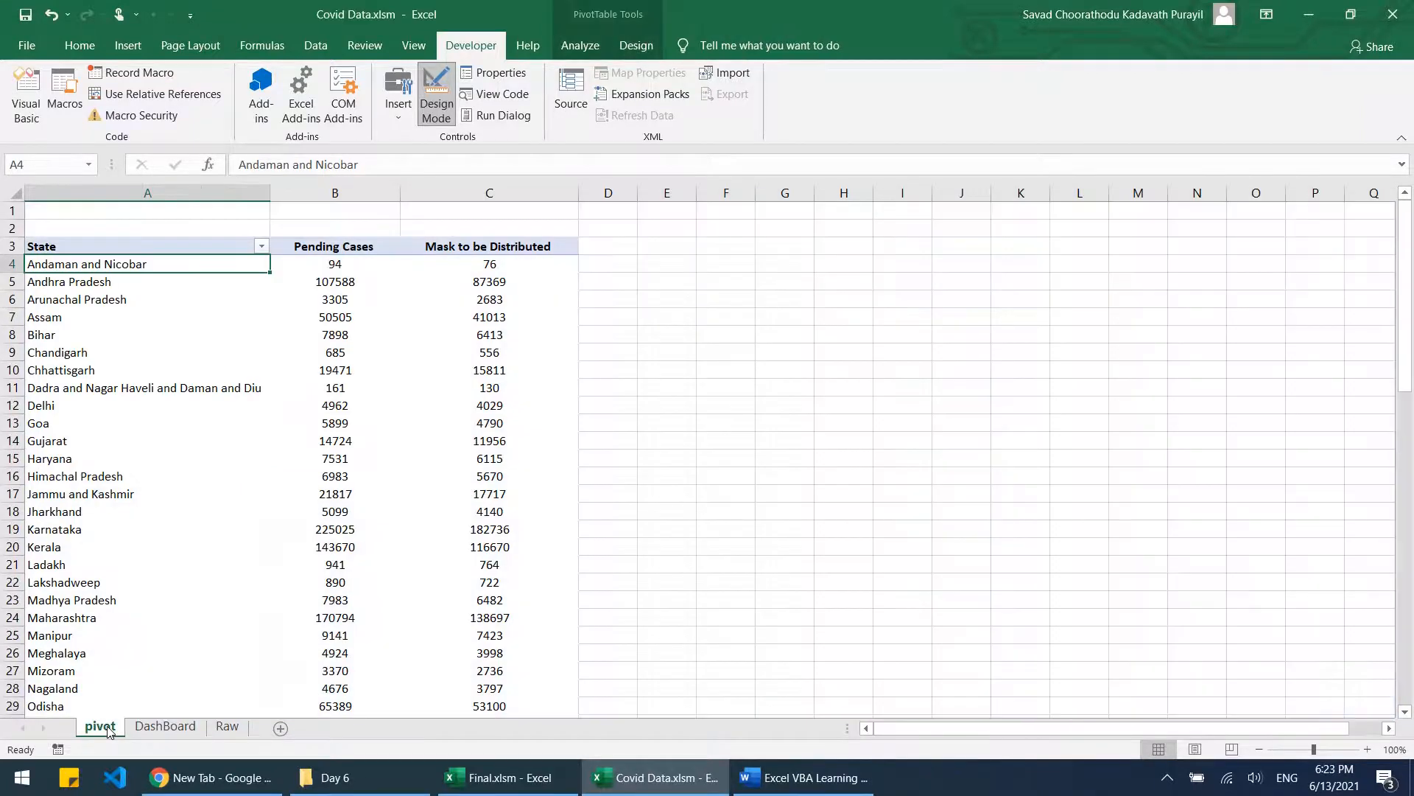
click(159, 727)
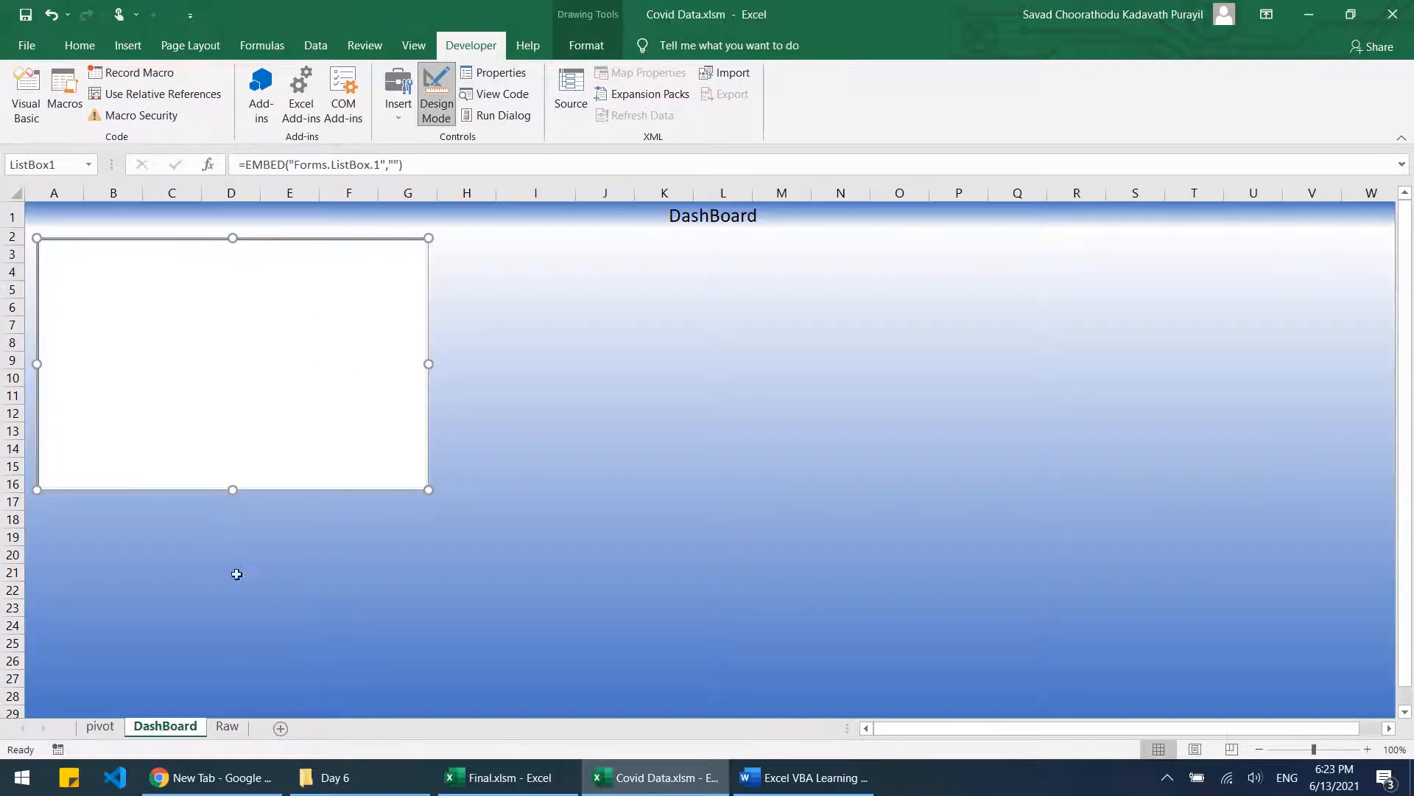
right_click(305, 332)
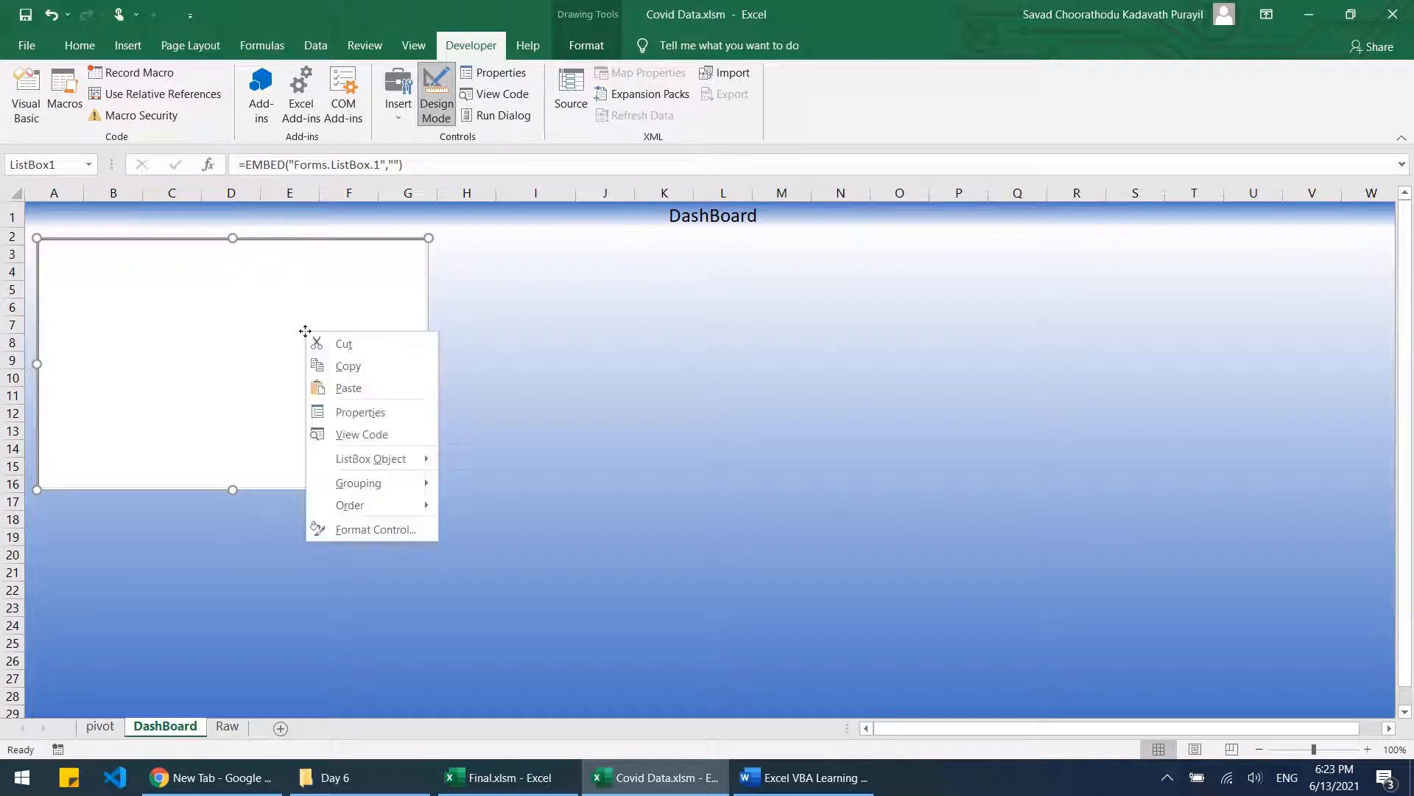
click(356, 414)
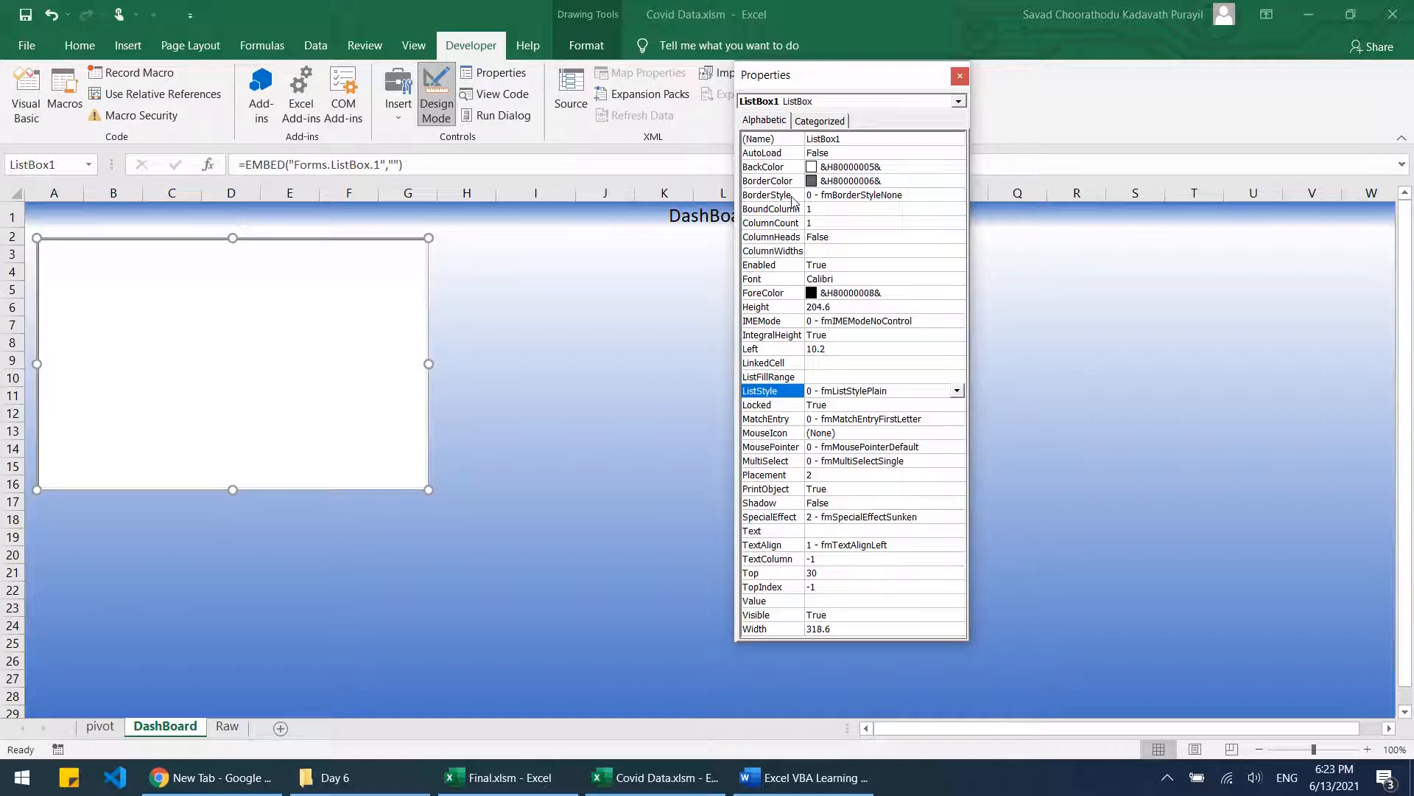
double_click(794, 155)
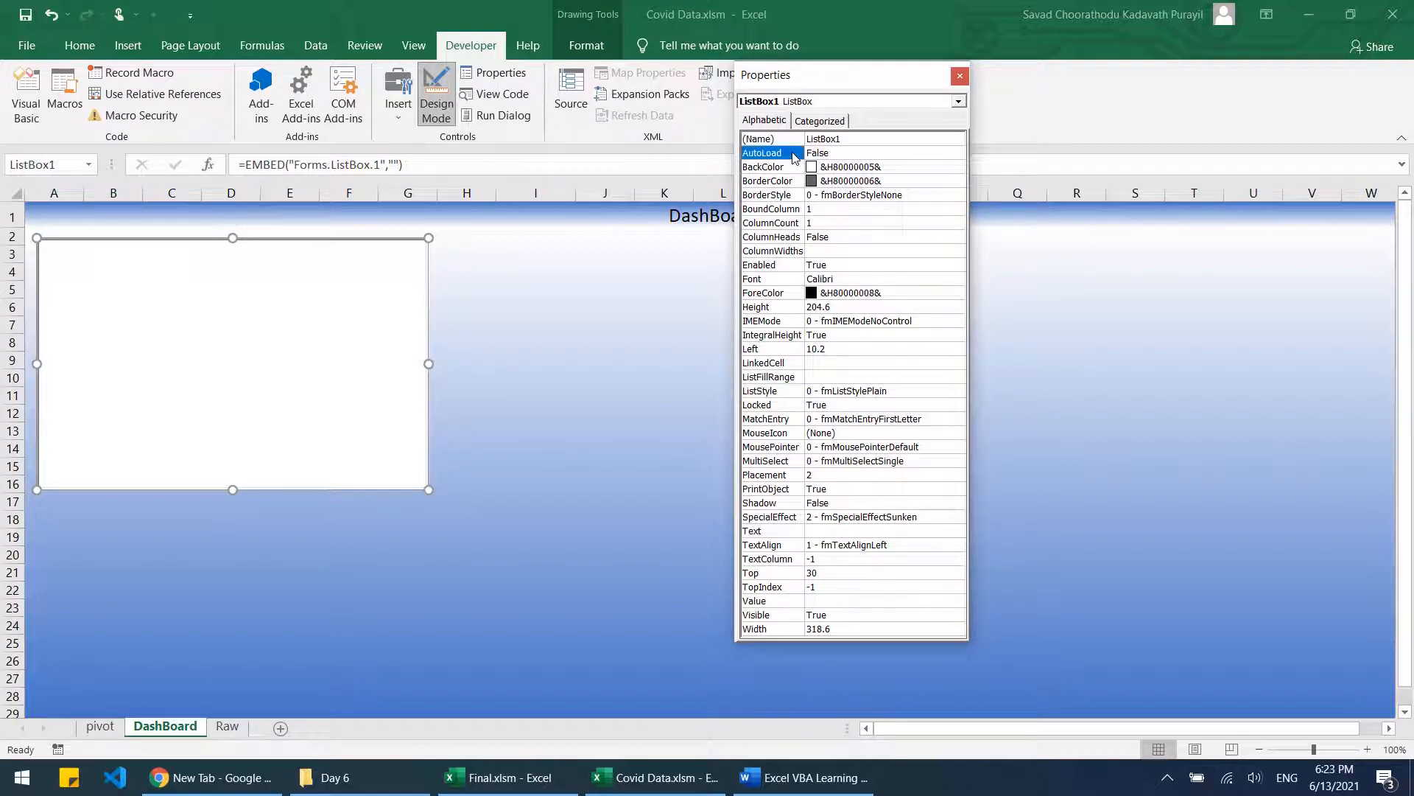
click(781, 196)
click(955, 195)
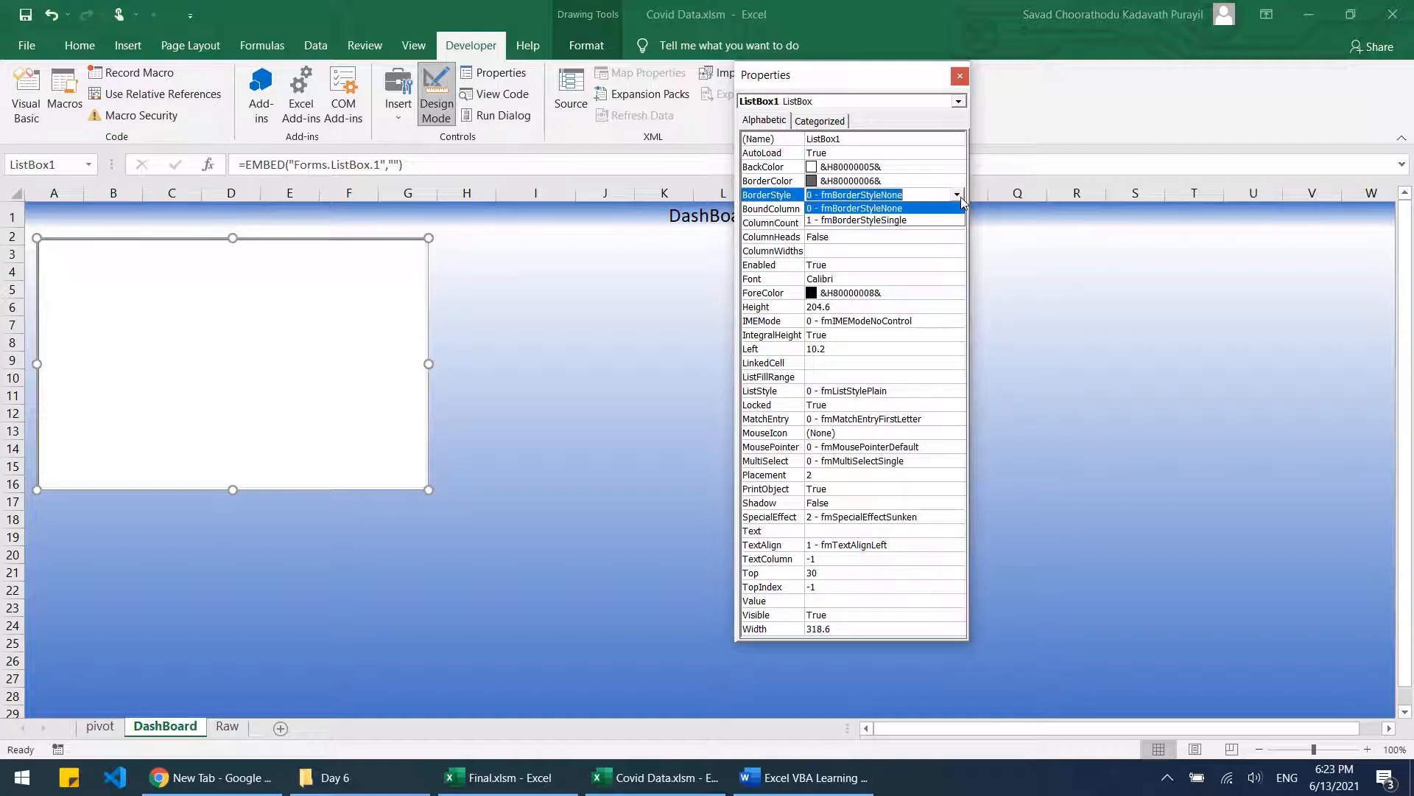
click(910, 224)
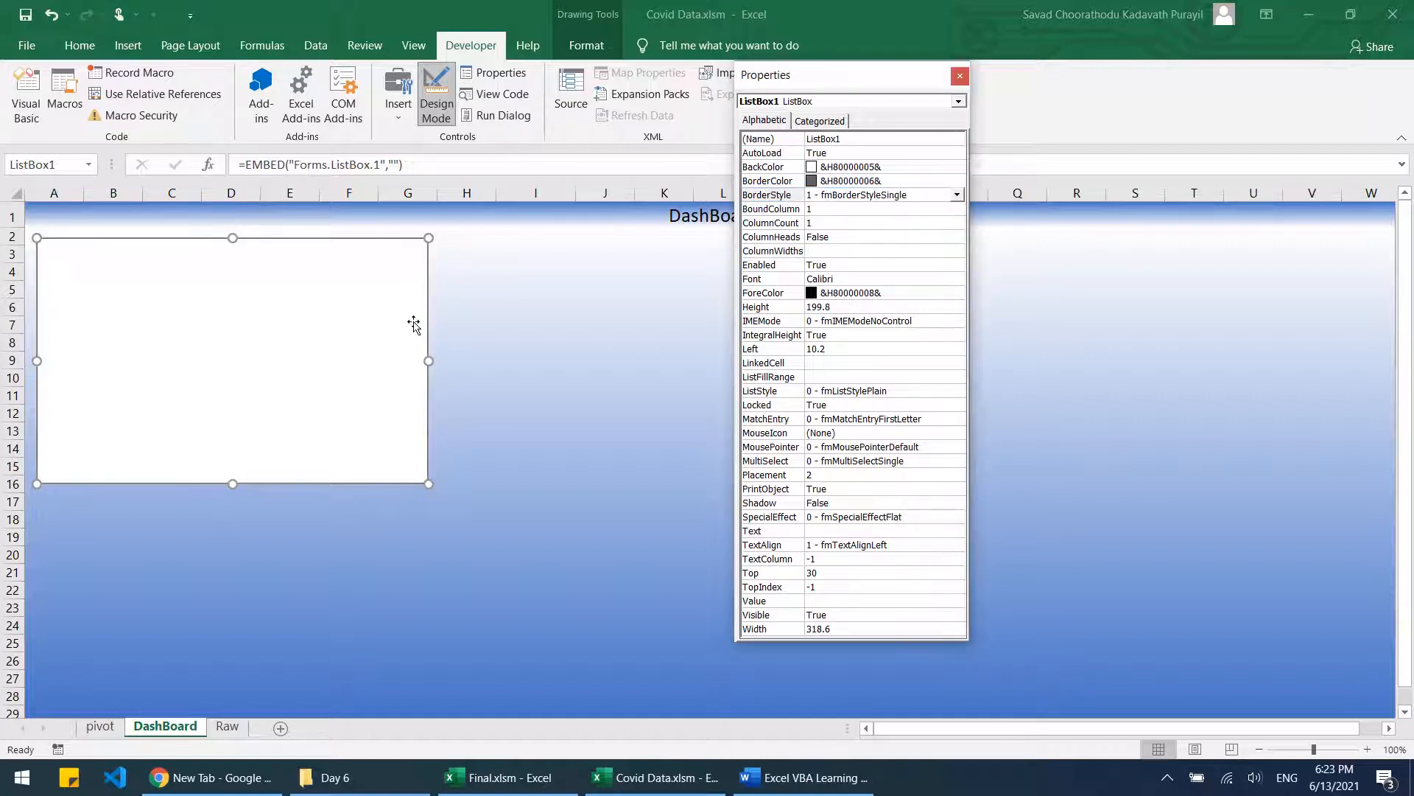
double_click(788, 198)
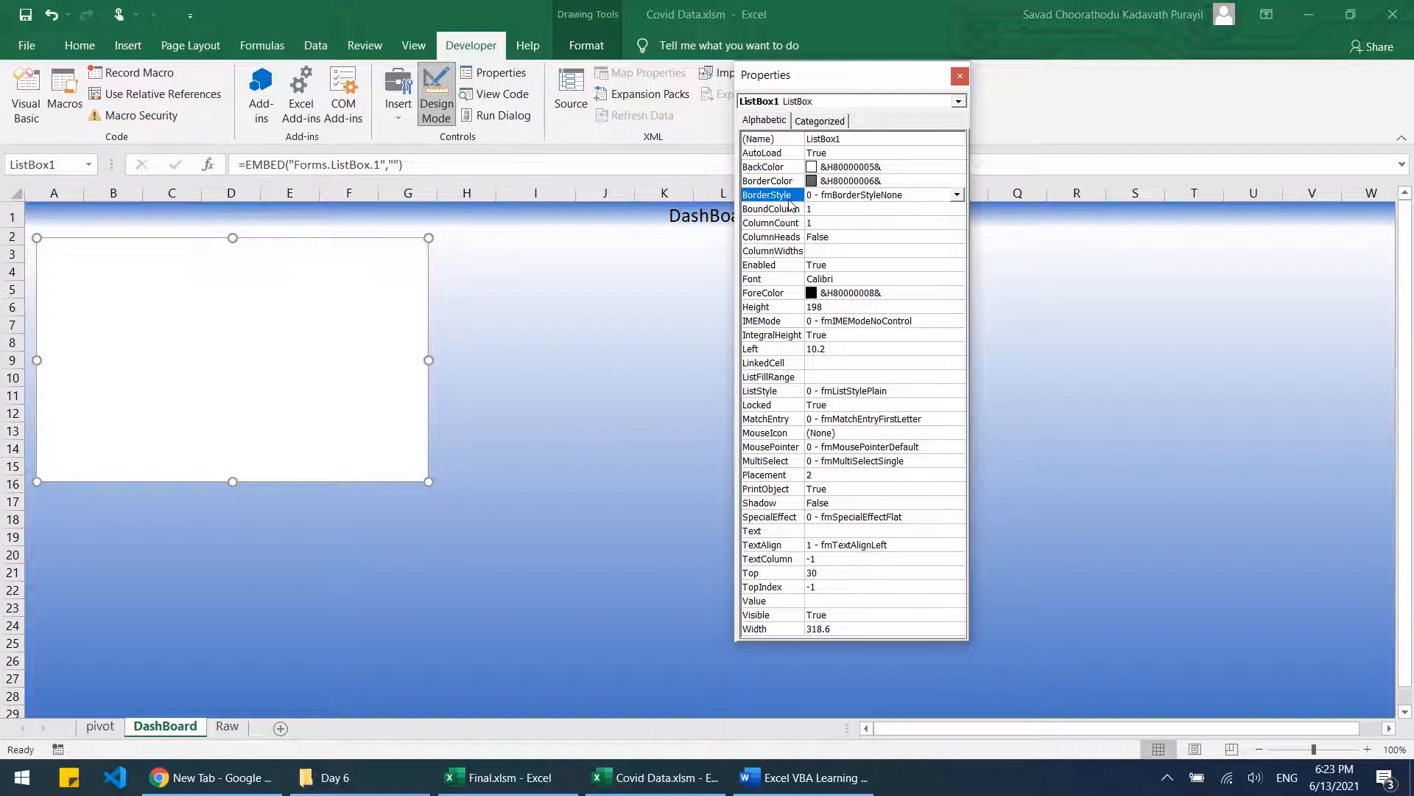
double_click(788, 198)
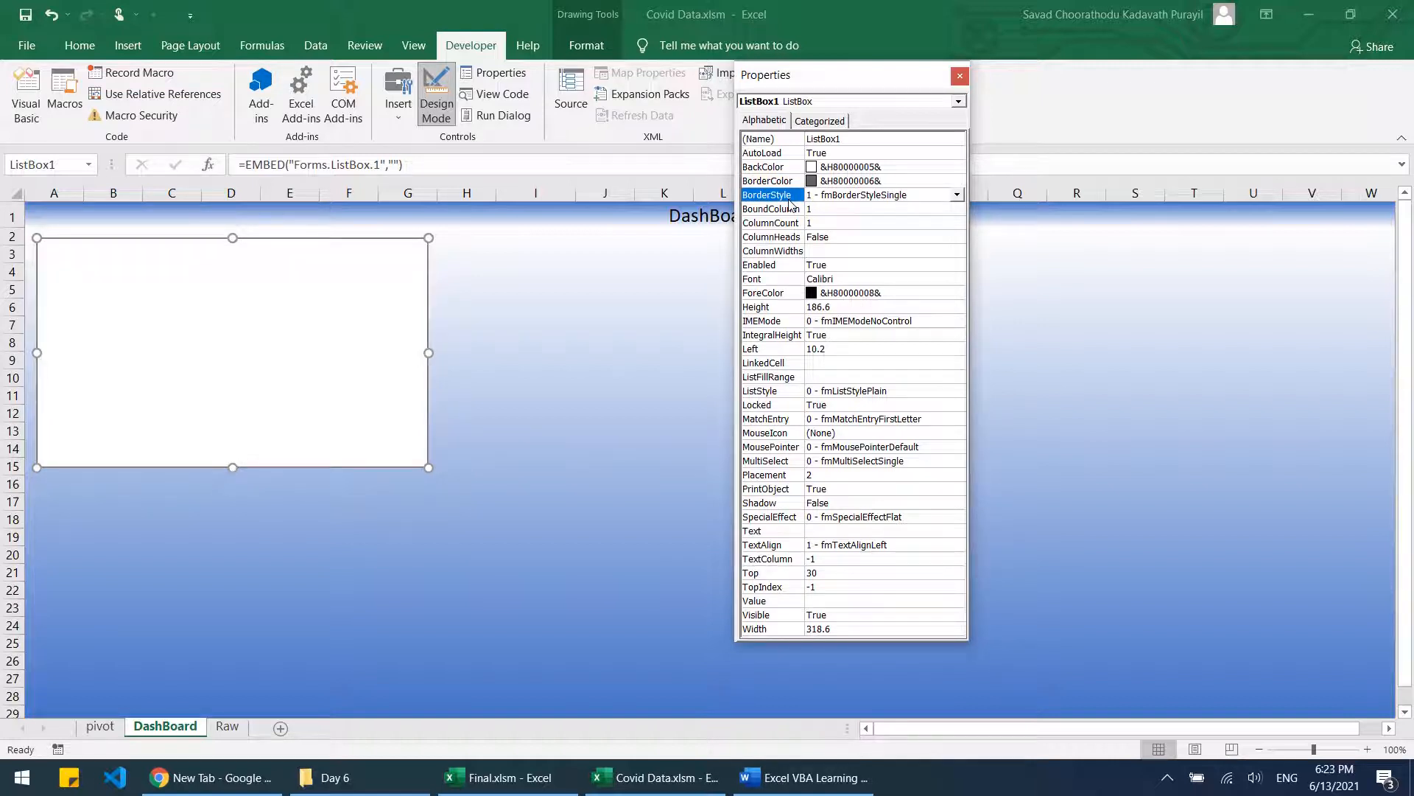
Step: Set the list box's ColumnCount to 3 and check it against the columns of the pivot table
click(791, 210)
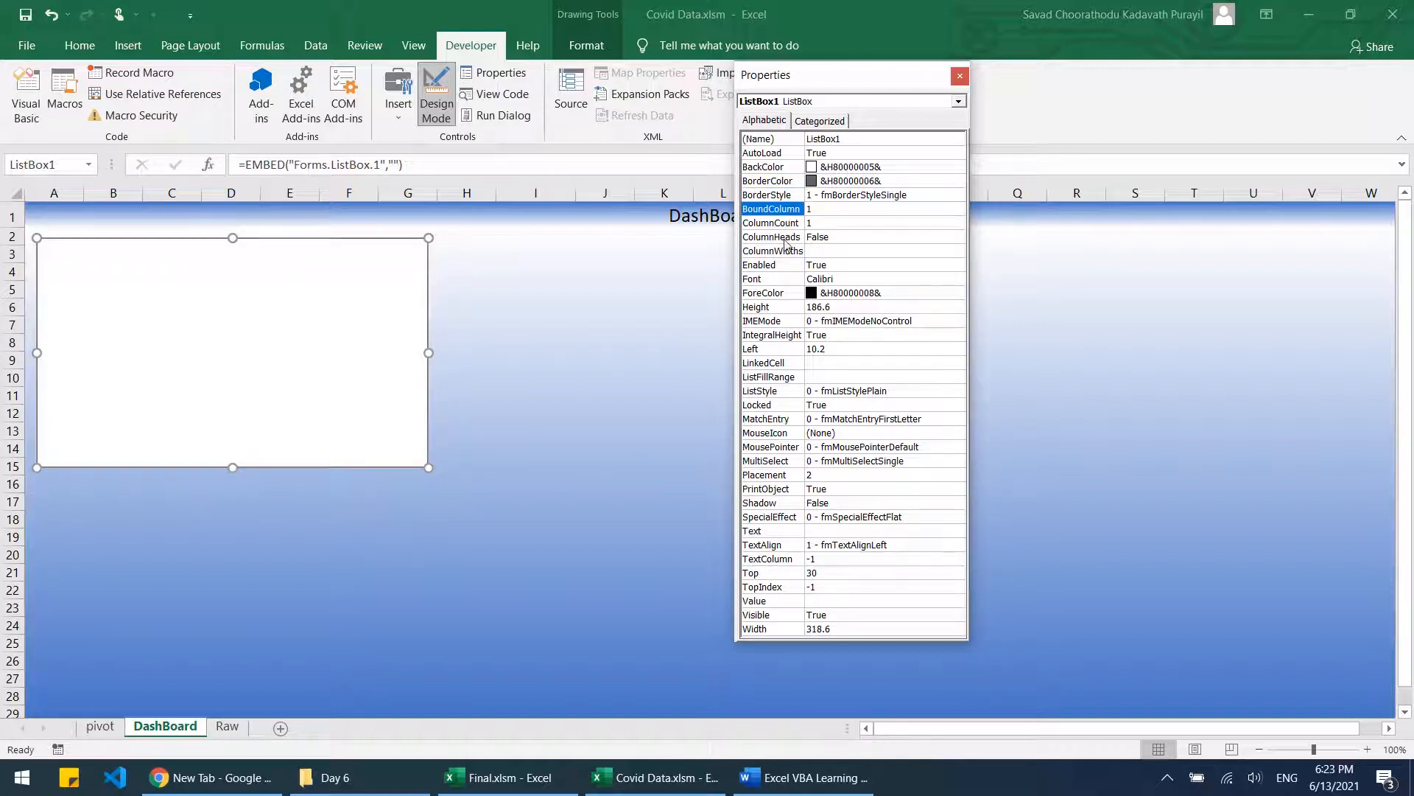
click(791, 224)
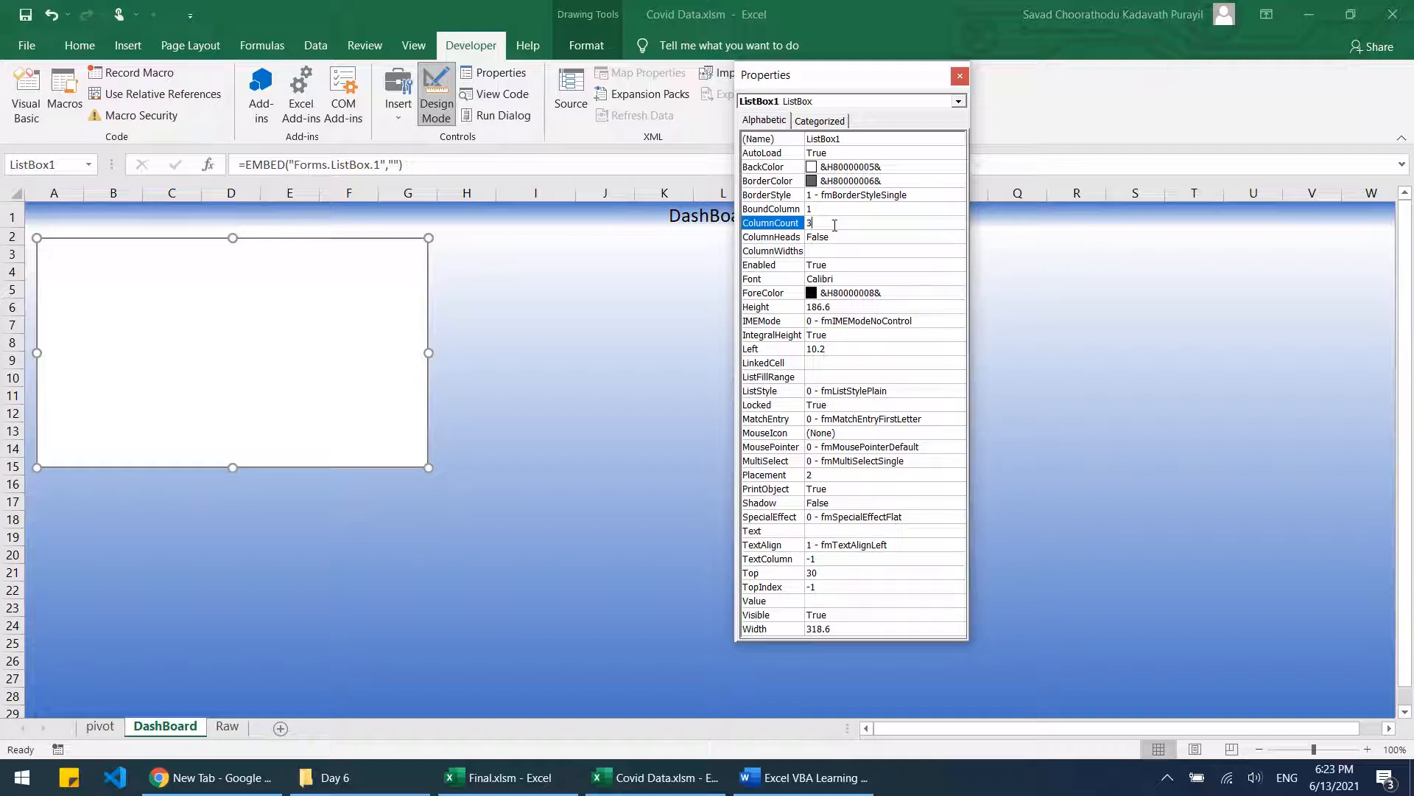
click(96, 728)
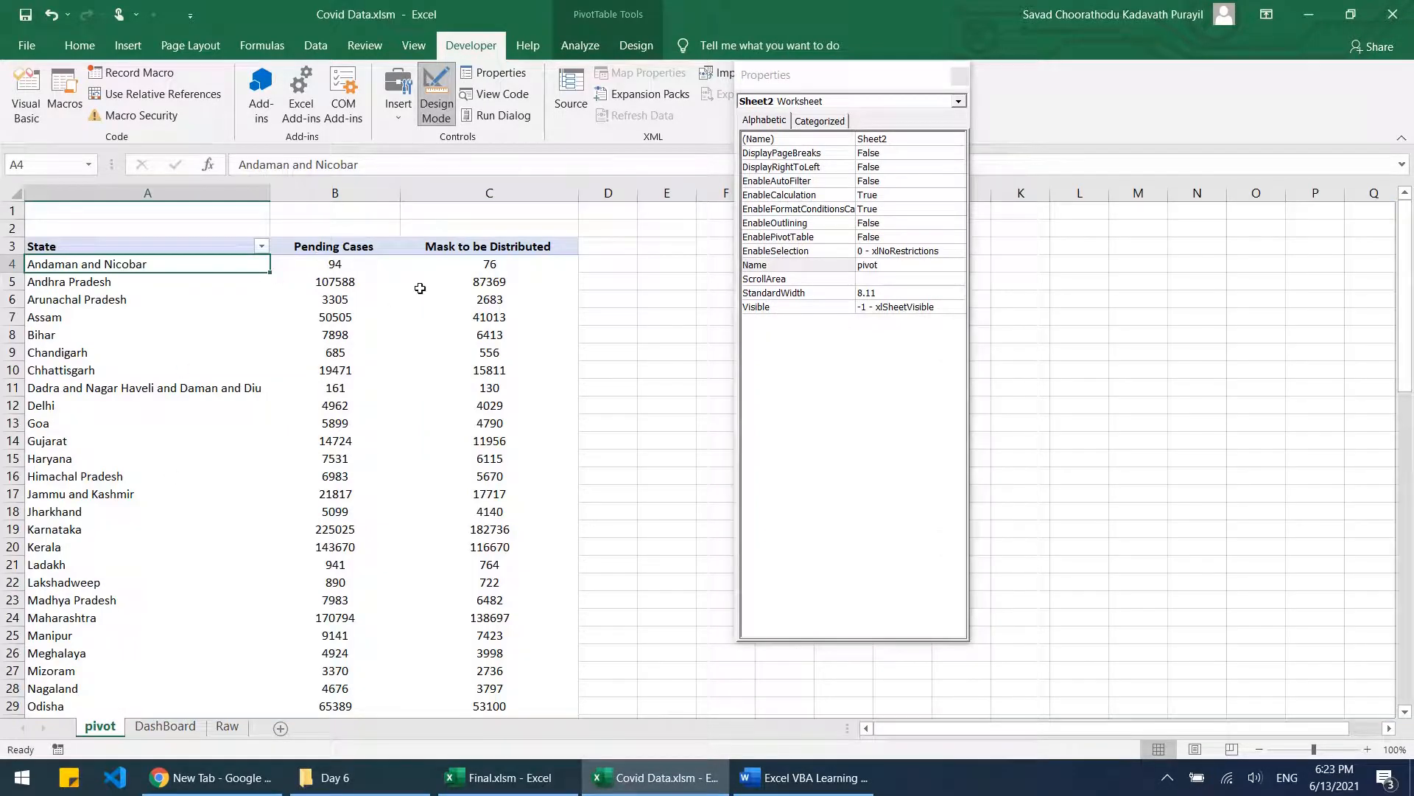
click(165, 726)
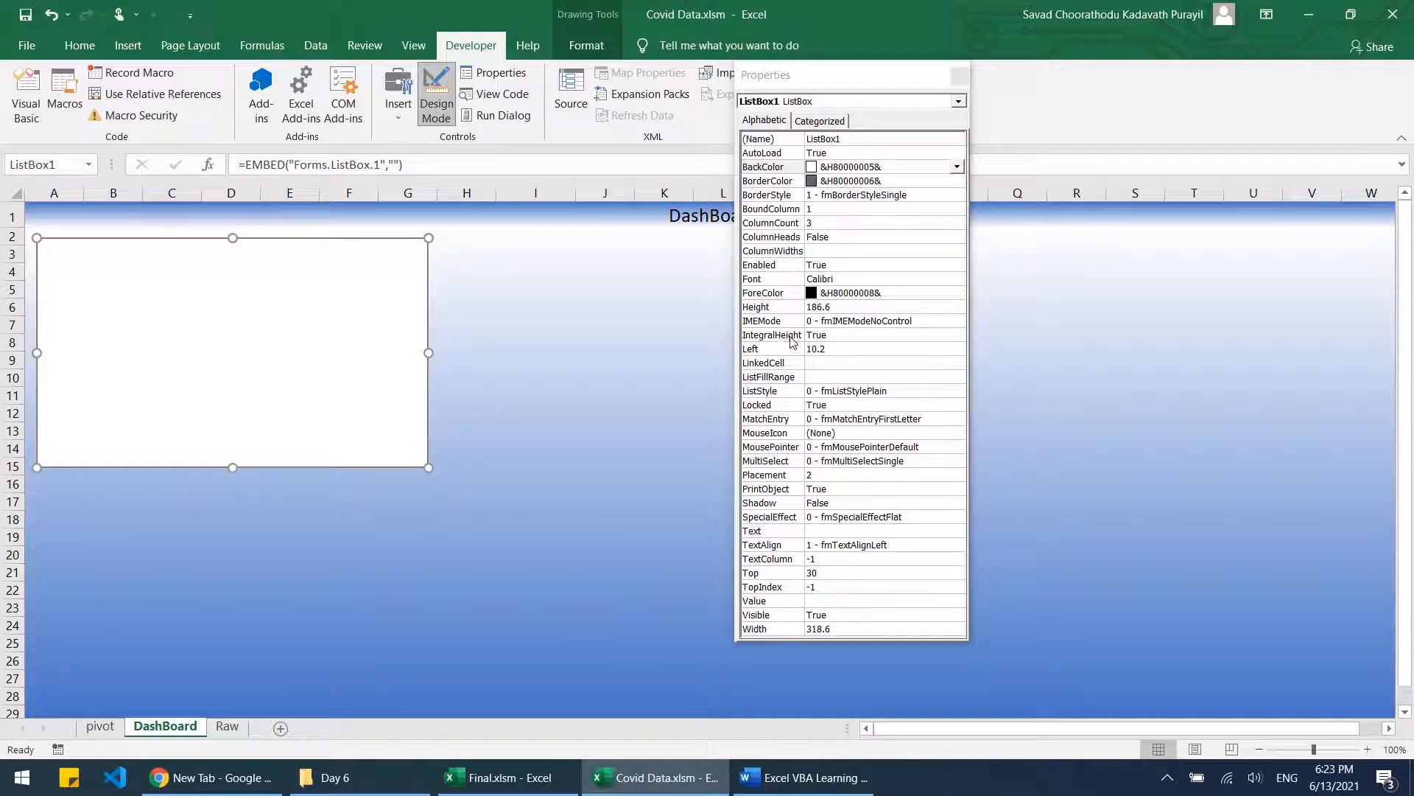
Step: Look up the first and last rows of the pivot table and set the list box's ListFillRange to pivot!A4:C41
click(789, 379)
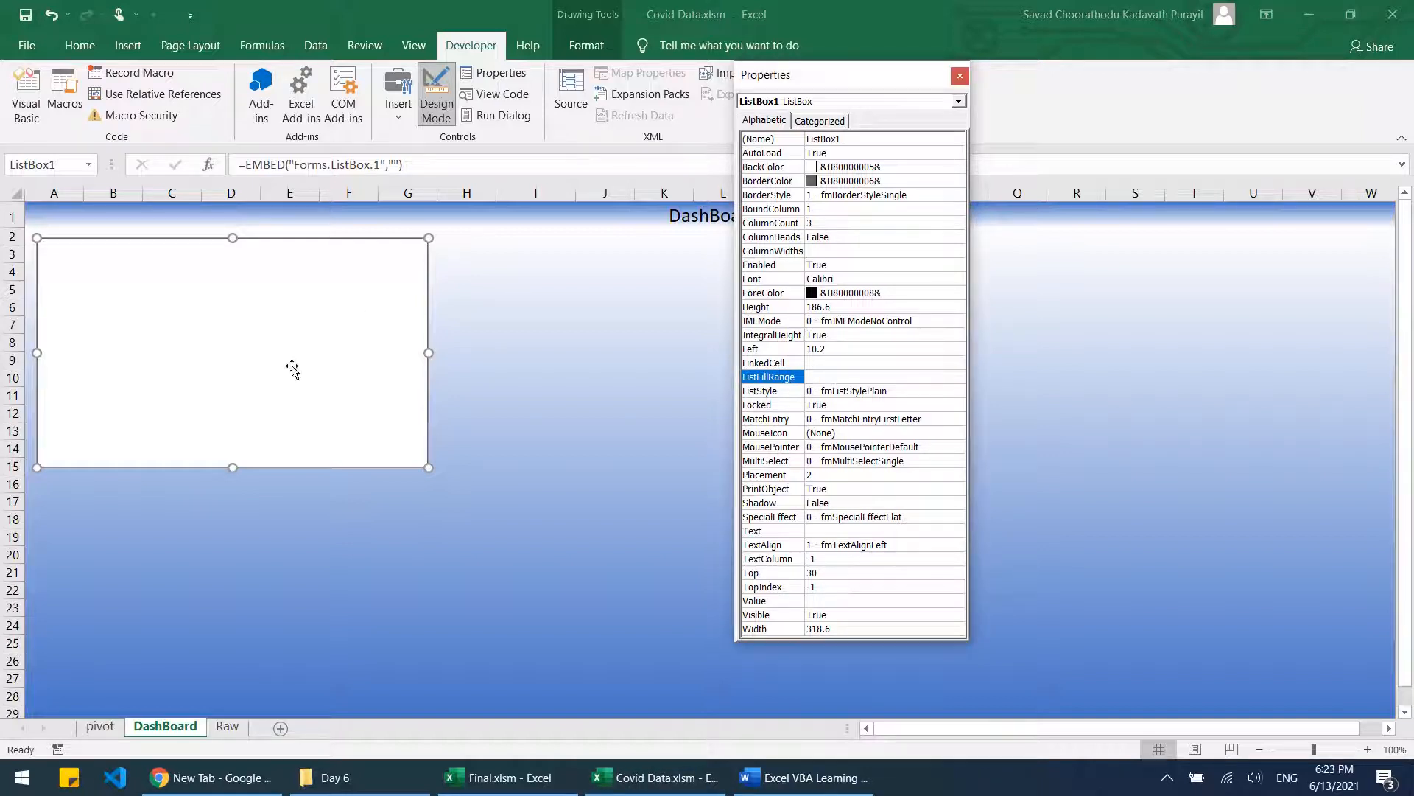
click(115, 727)
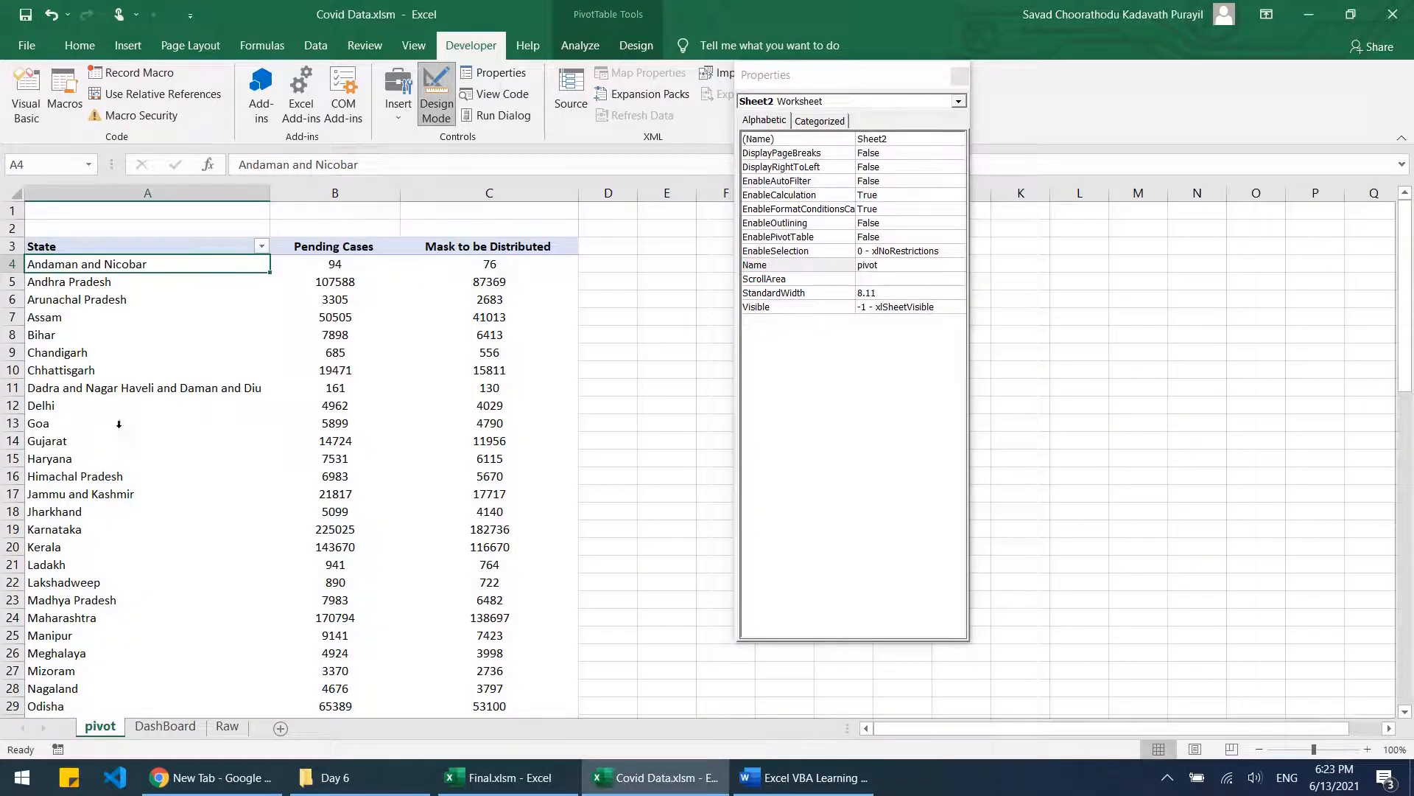
click(26, 265)
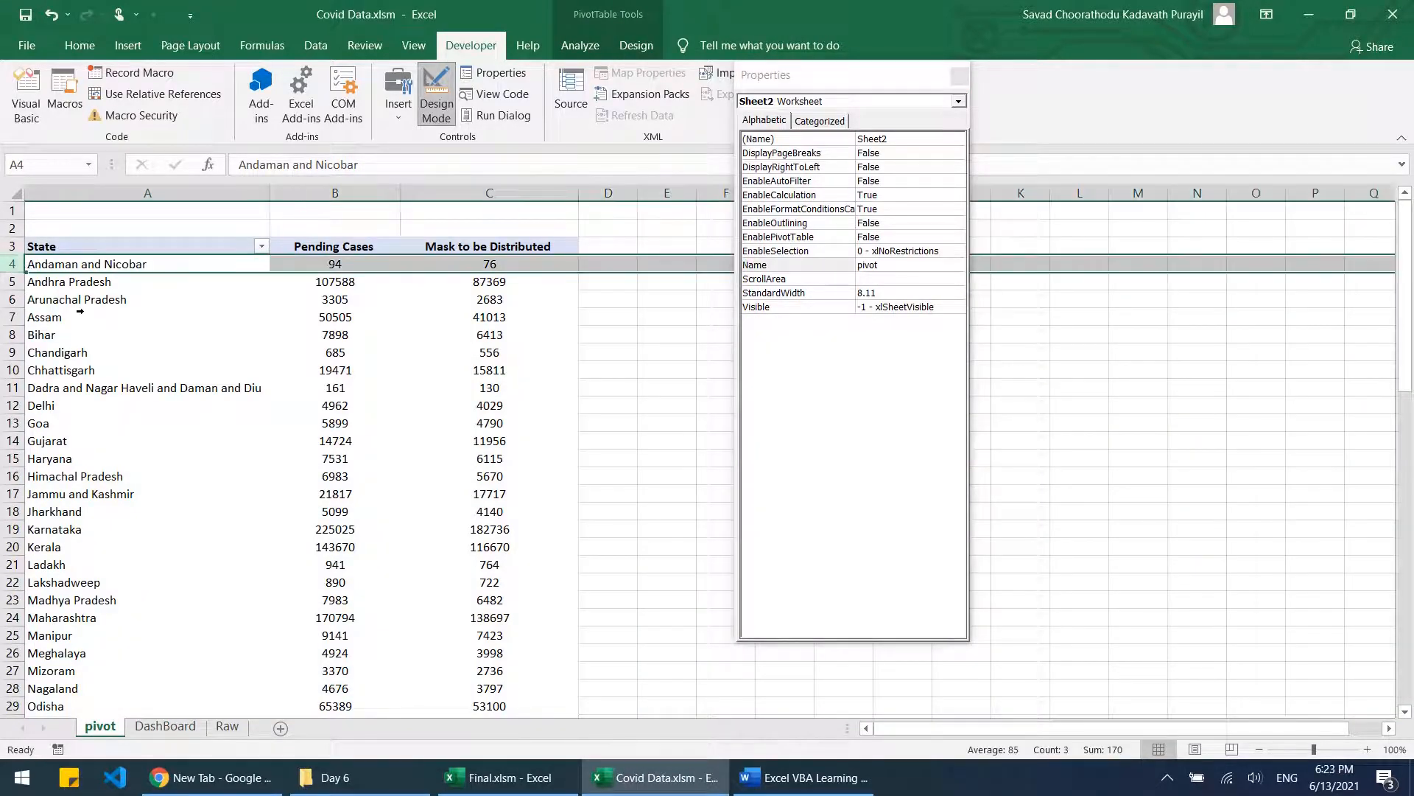
scroll(160, 421, down, 4)
scroll(160, 421, down, 4)
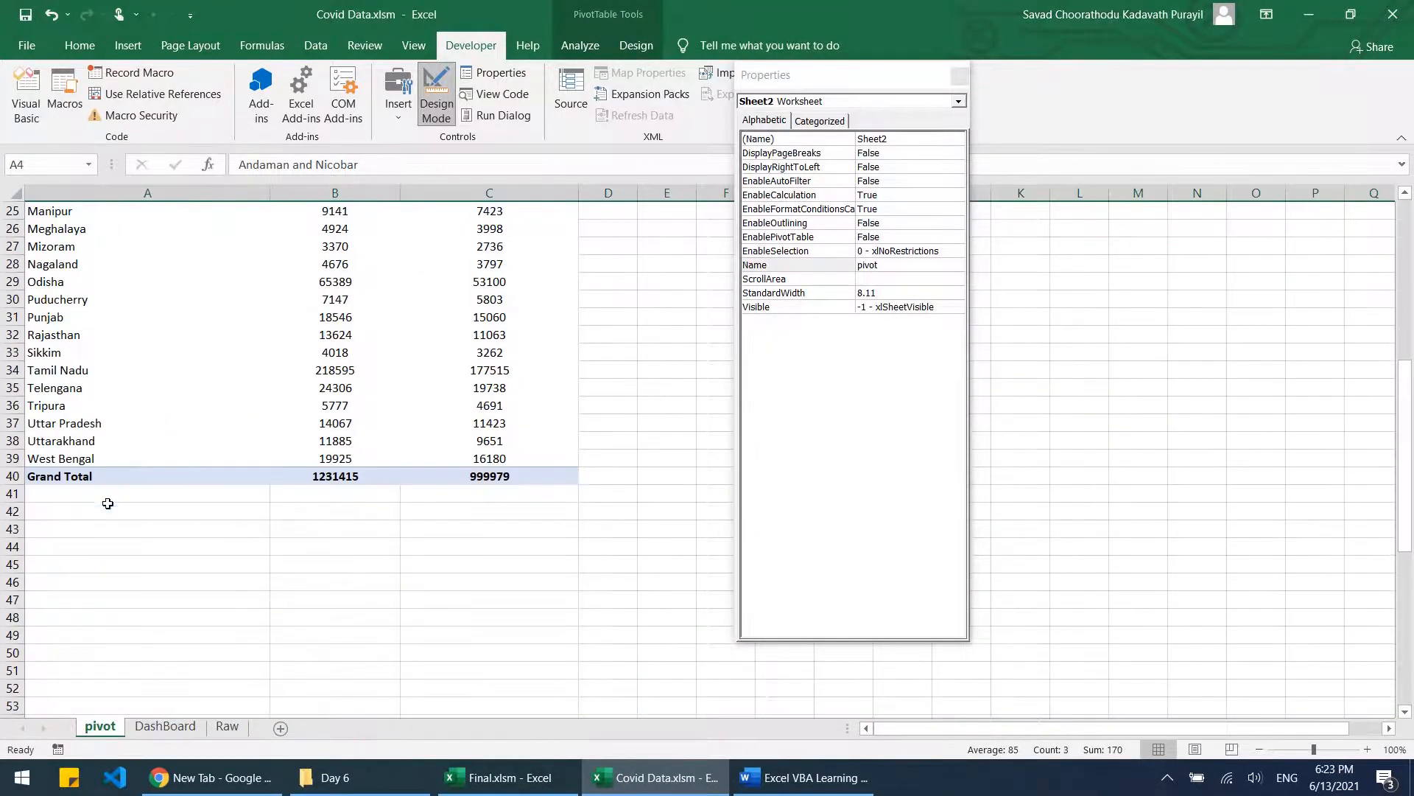
click(10, 479)
click(165, 727)
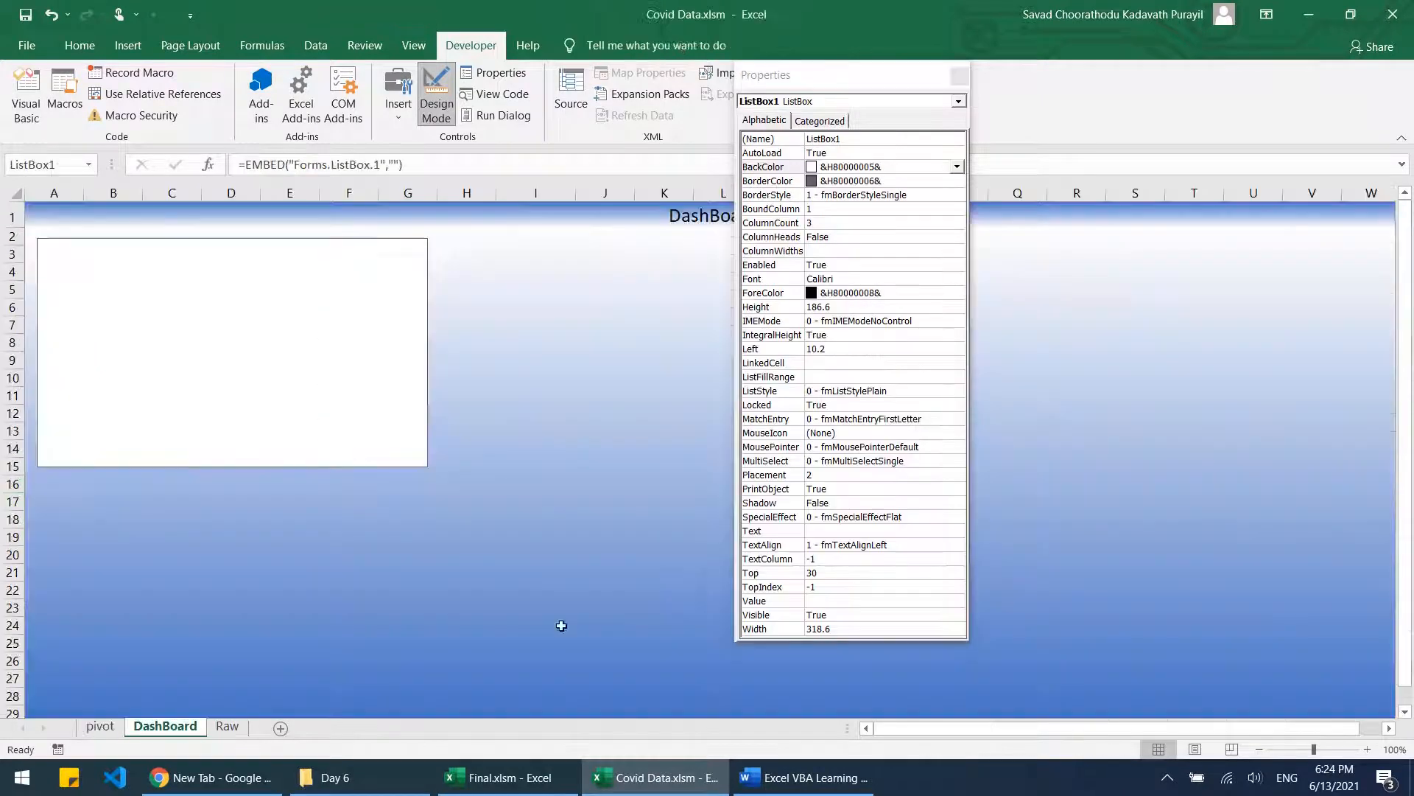
click(338, 378)
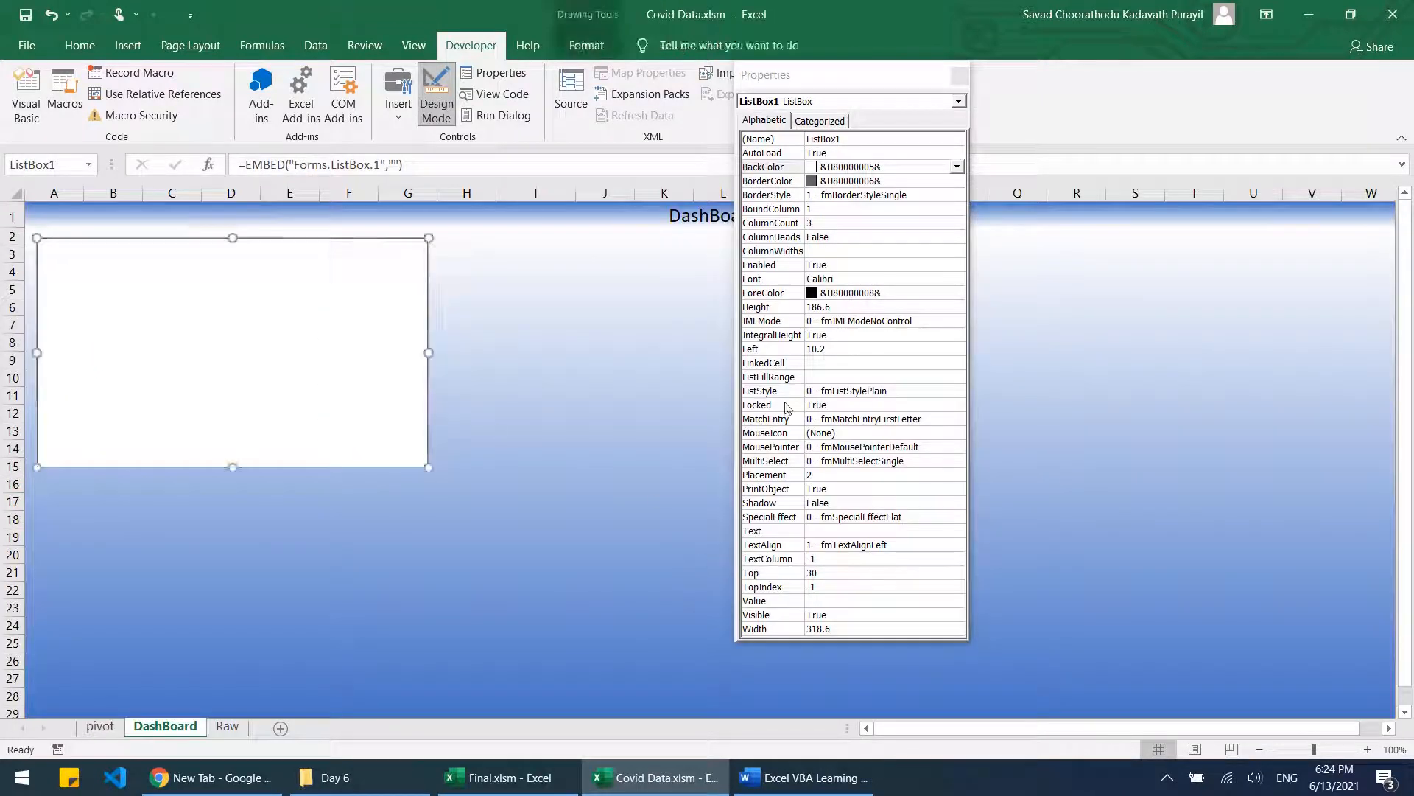
click(840, 378)
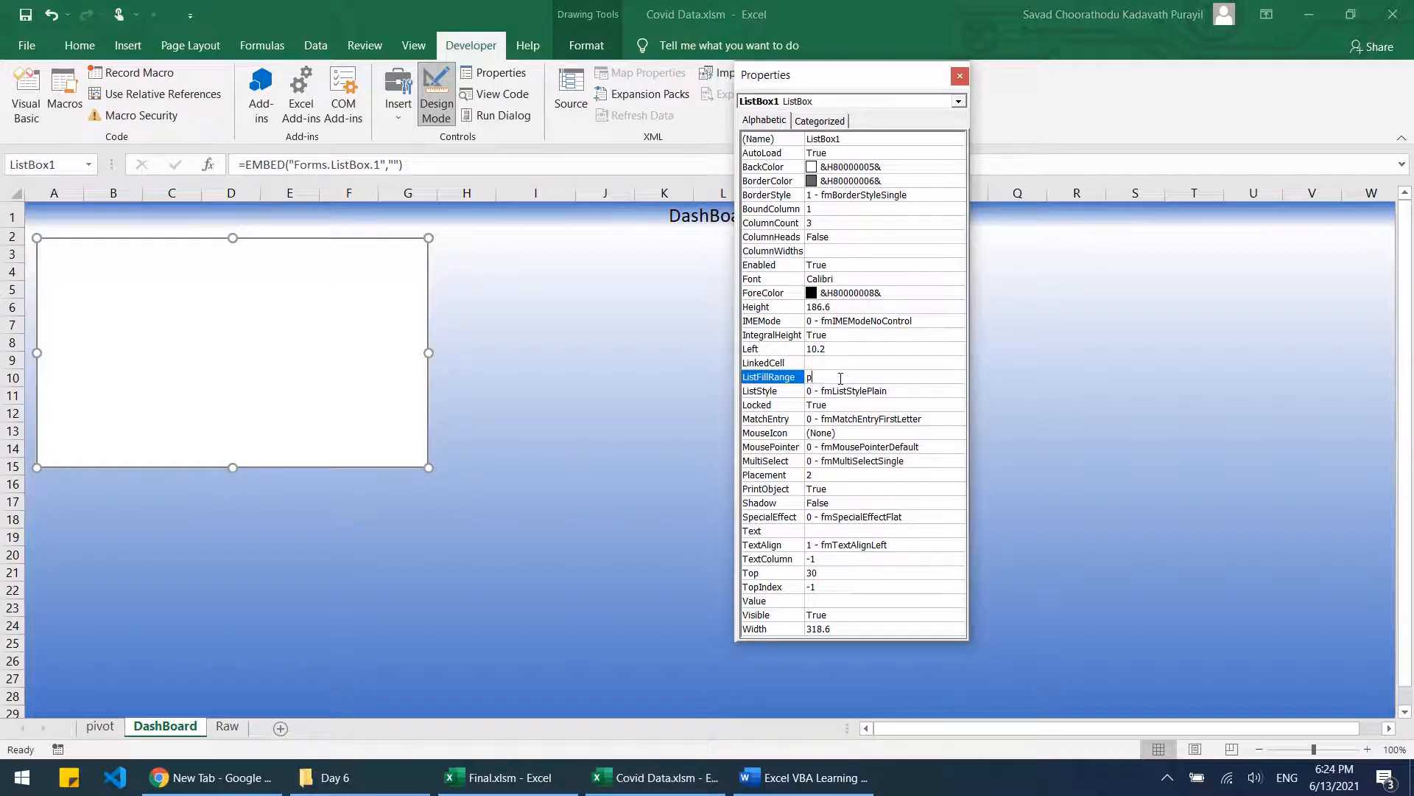
text(pivot!a4:c41)
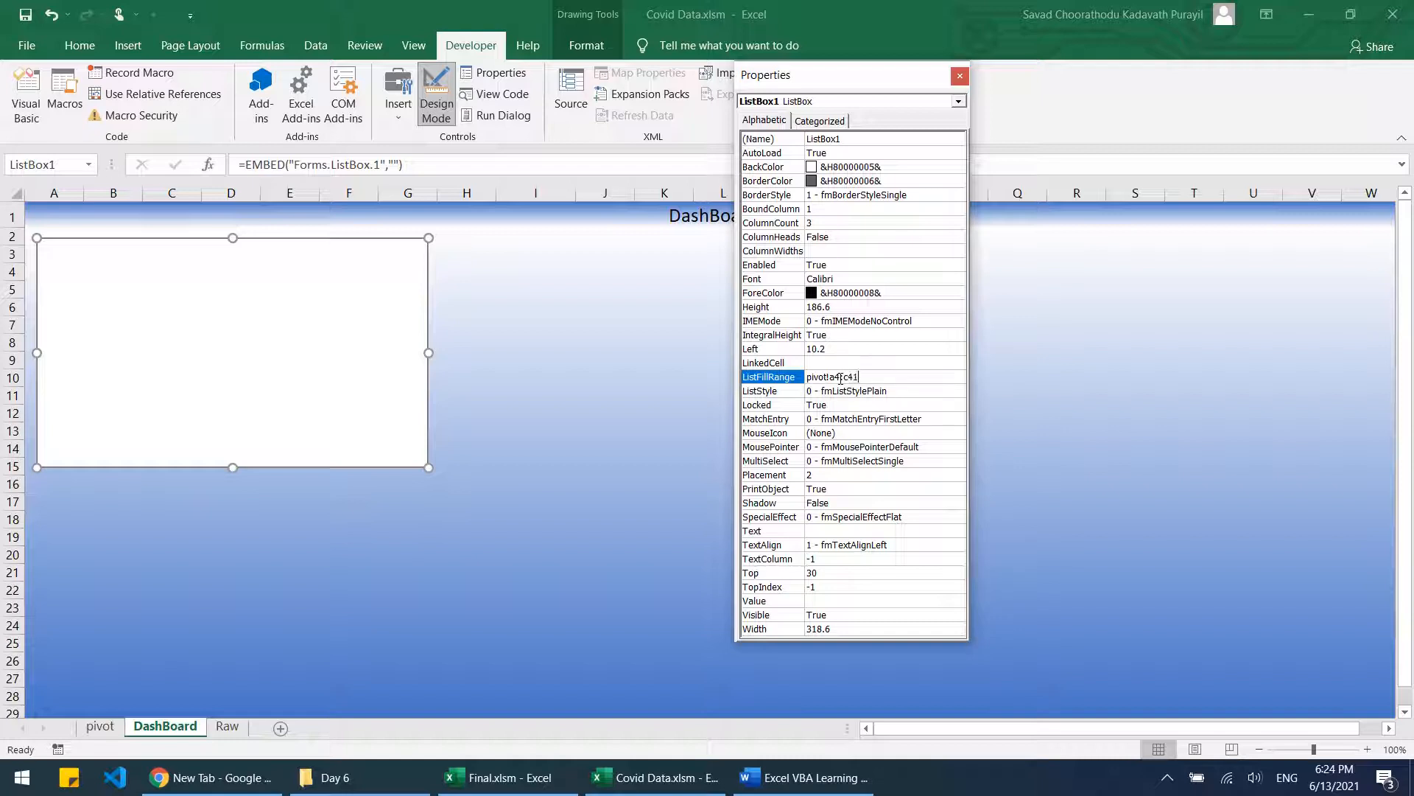
key(Return)
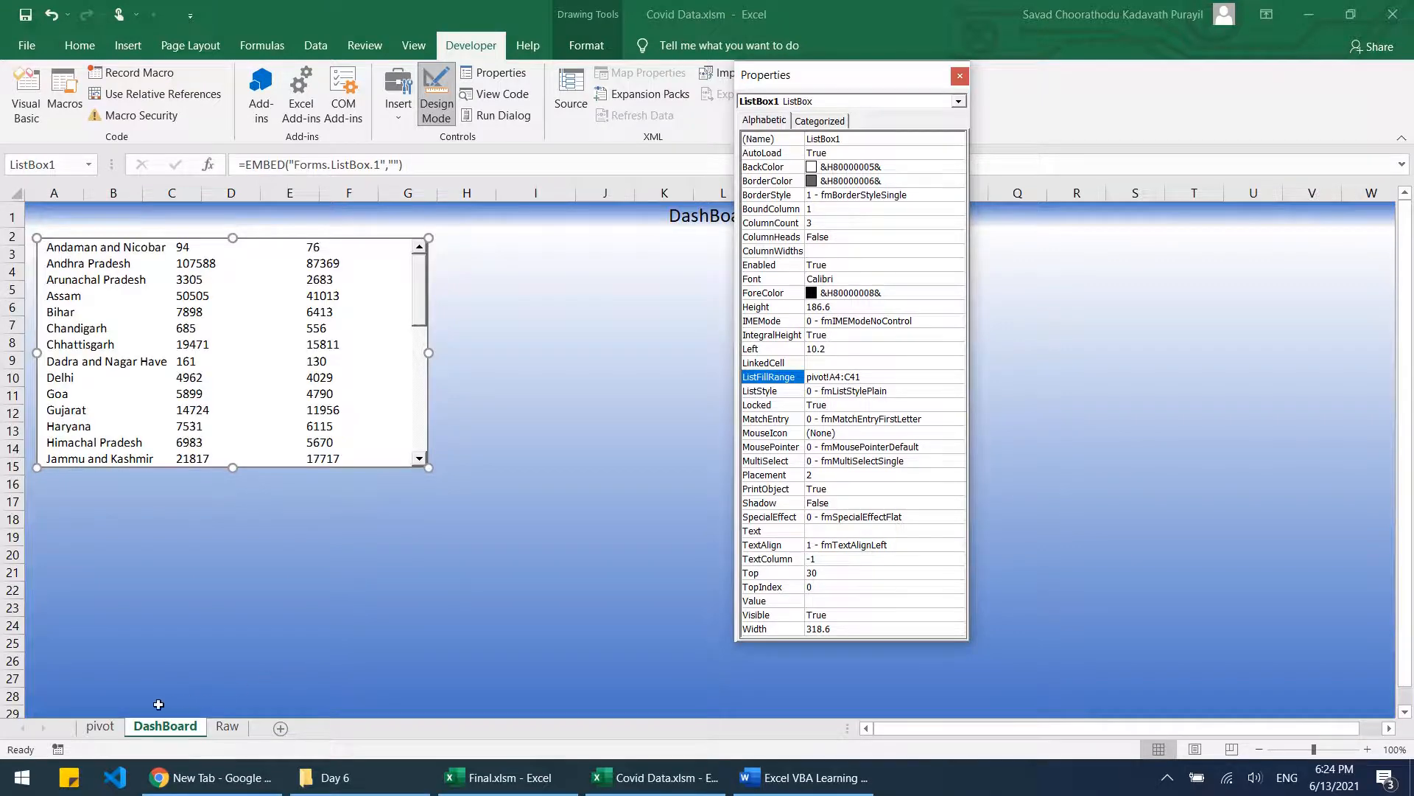
Step: Recheck the last row on the pivot sheet and correct the list box's ListFillRange to pivot!A4:C40
click(118, 728)
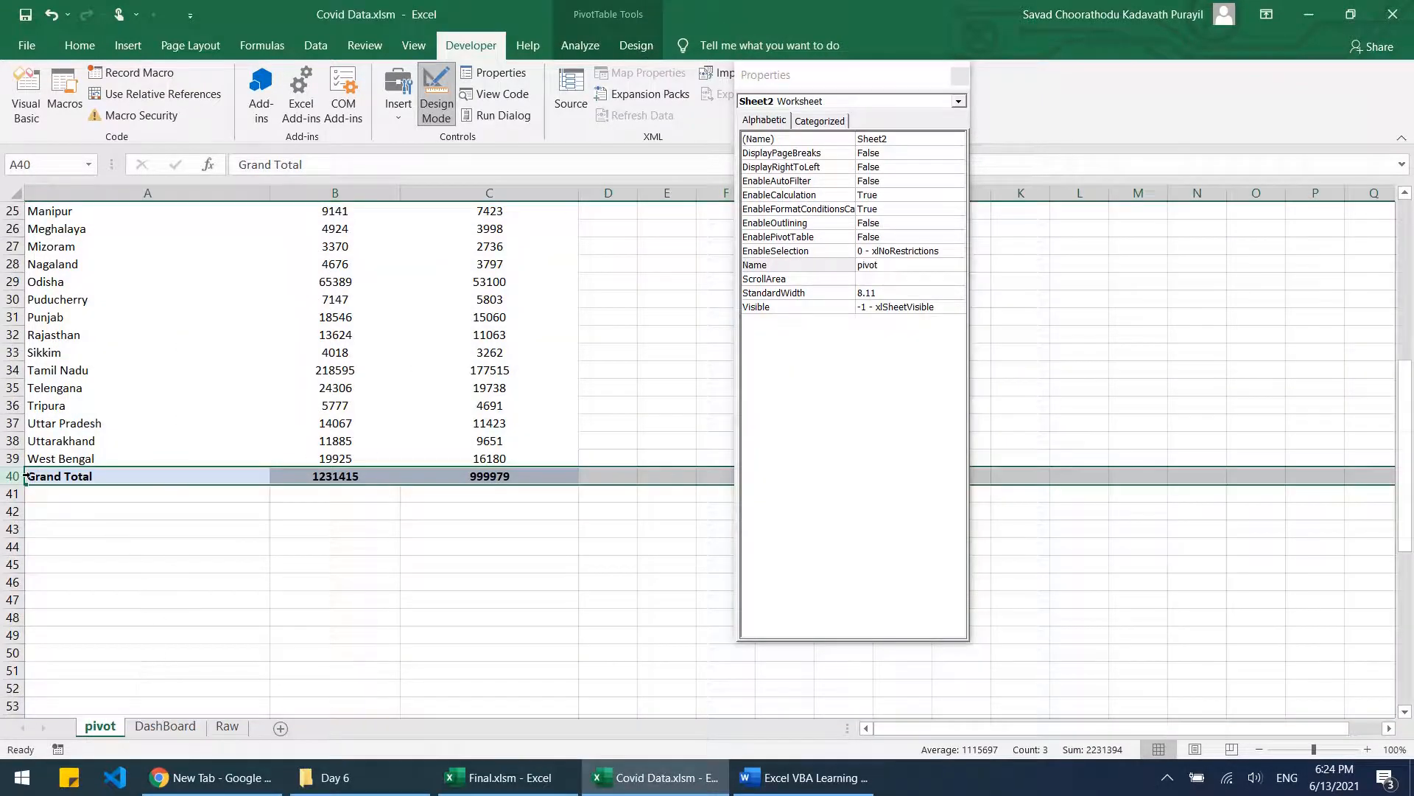
click(165, 726)
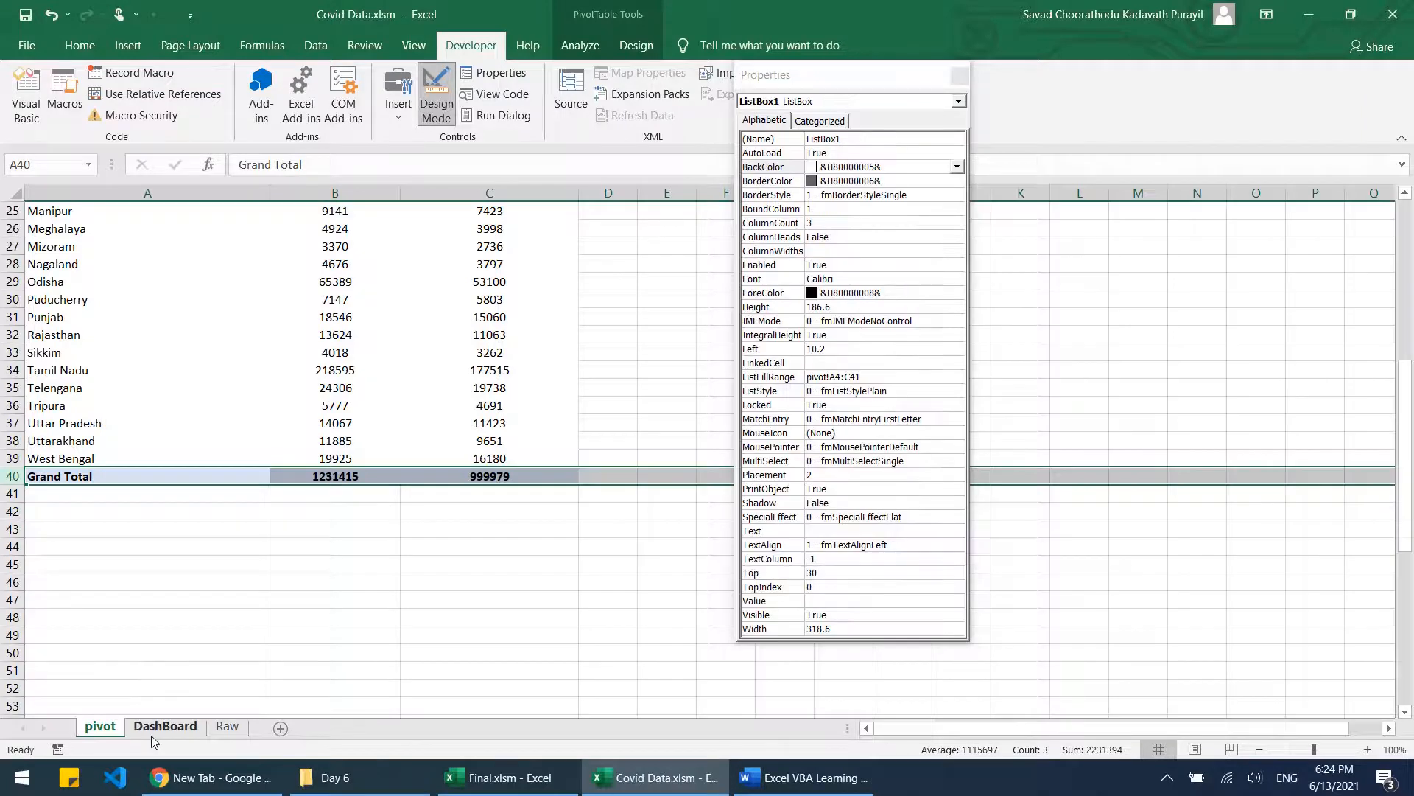
click(900, 375)
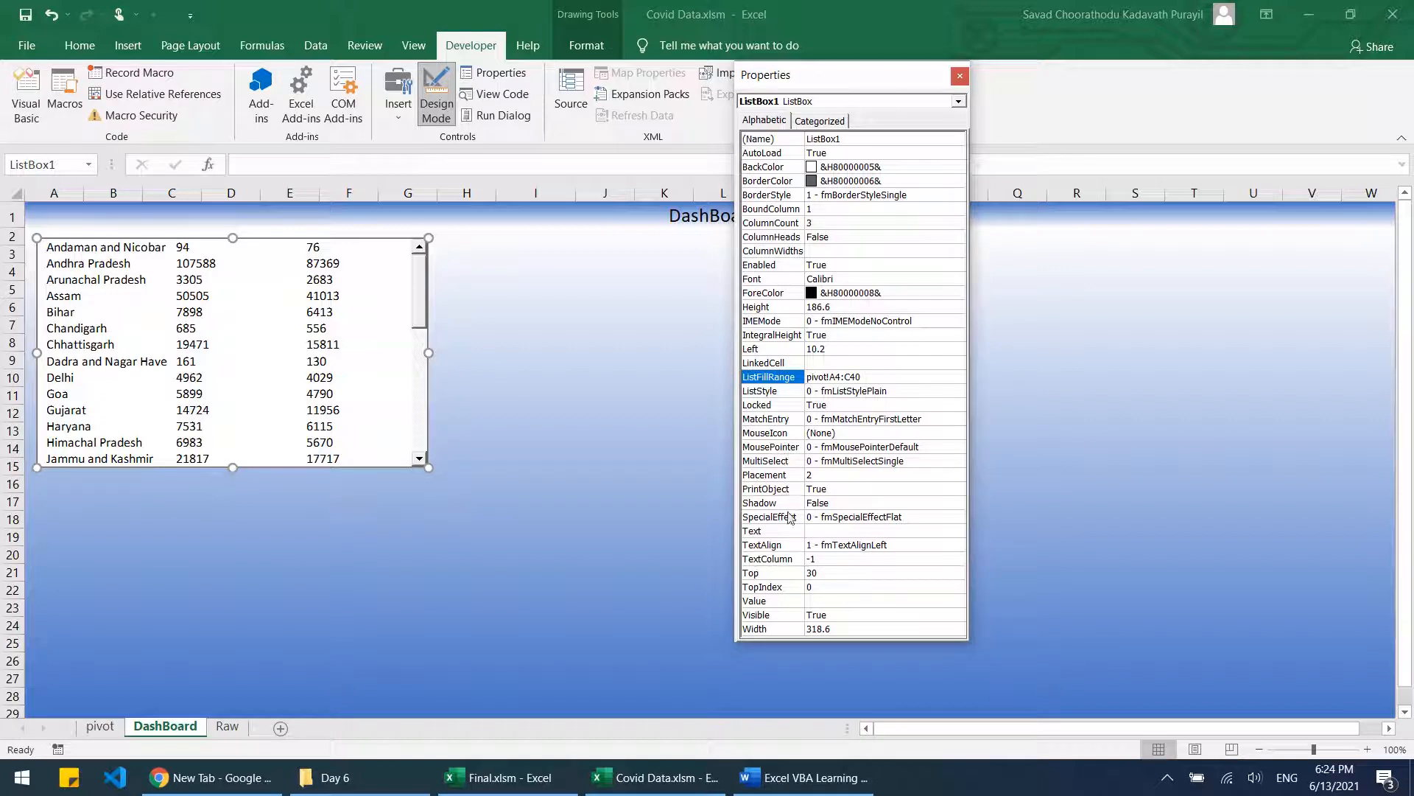
Step: Set the list box's TextAlign to 2 - fmTextAlignCenter and its ColumnHeads property to True
click(790, 545)
click(957, 545)
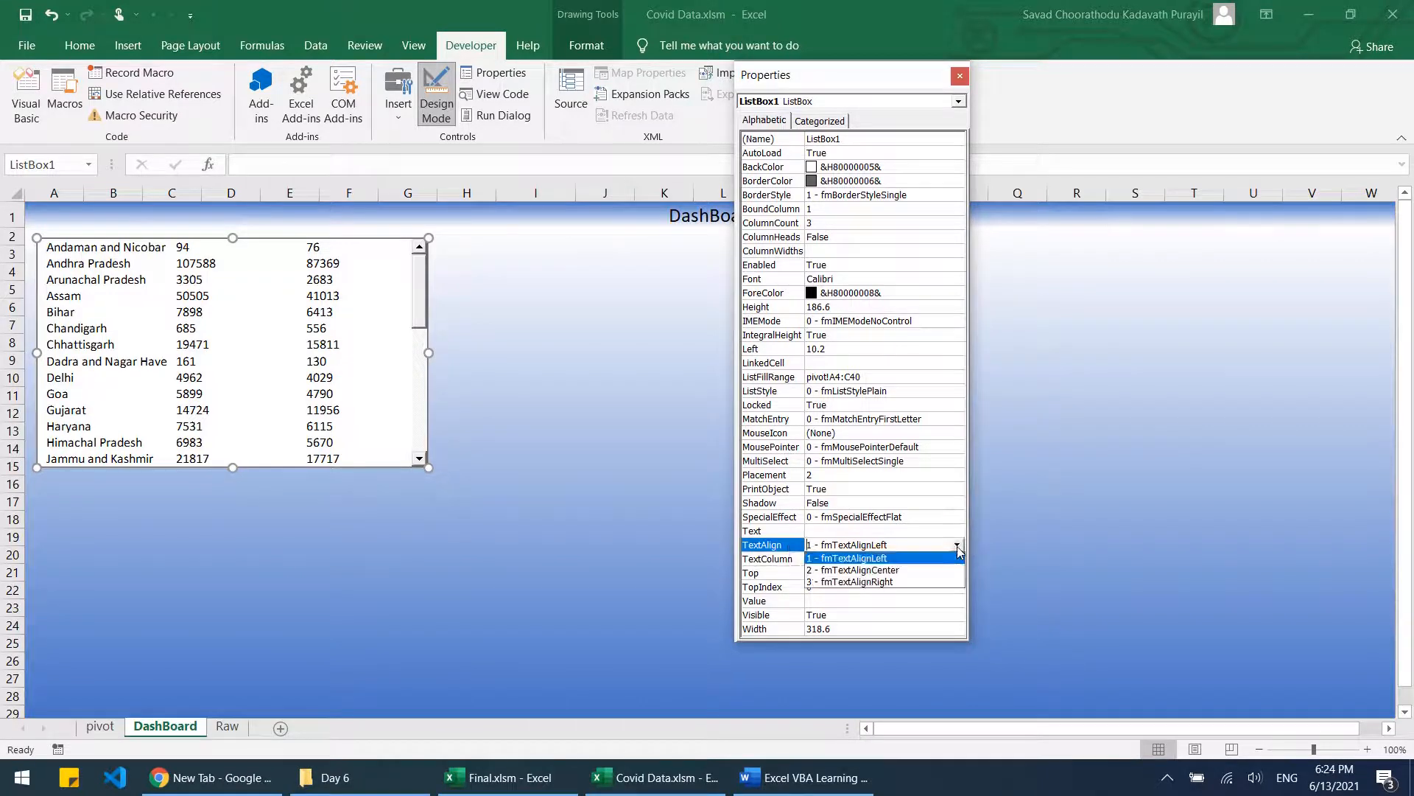
click(913, 573)
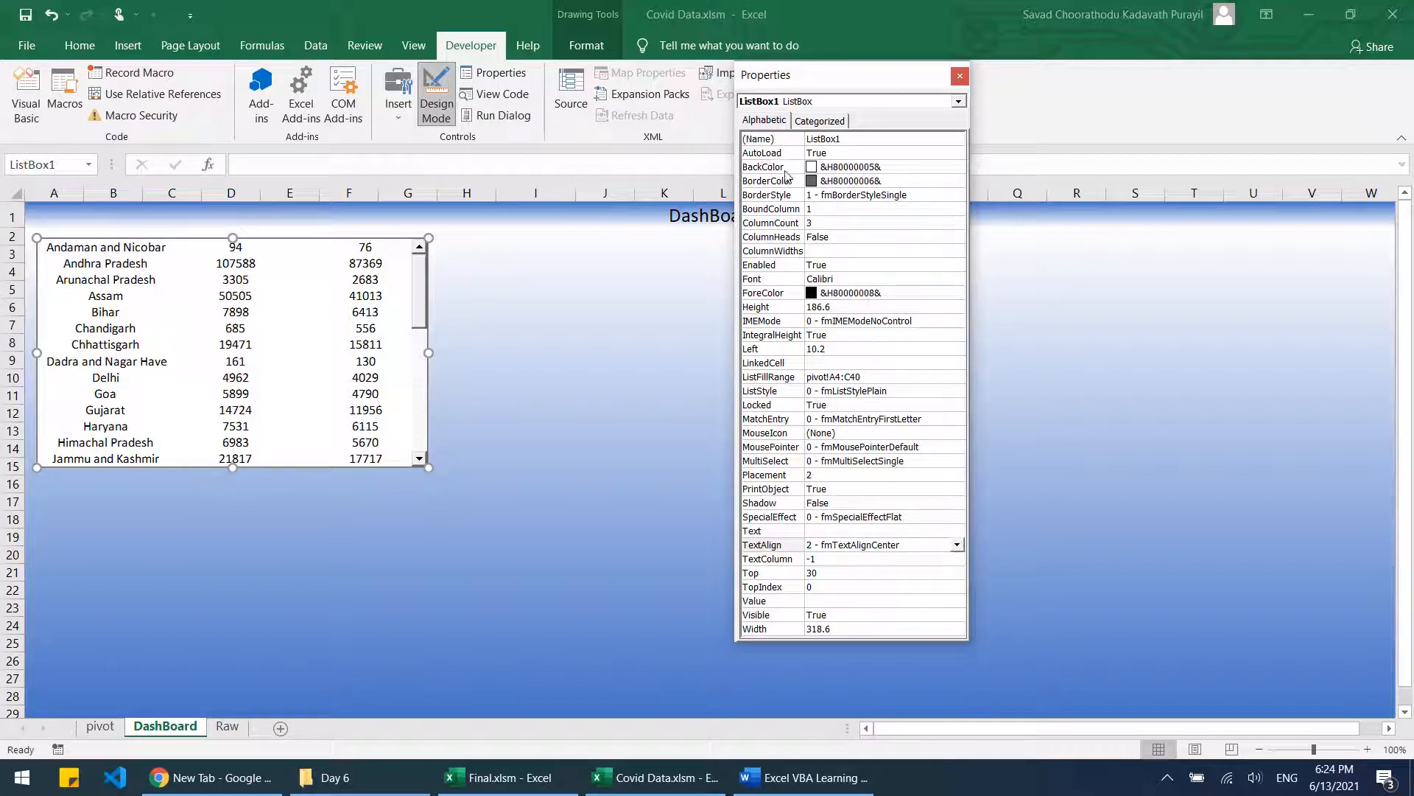
click(792, 237)
click(957, 237)
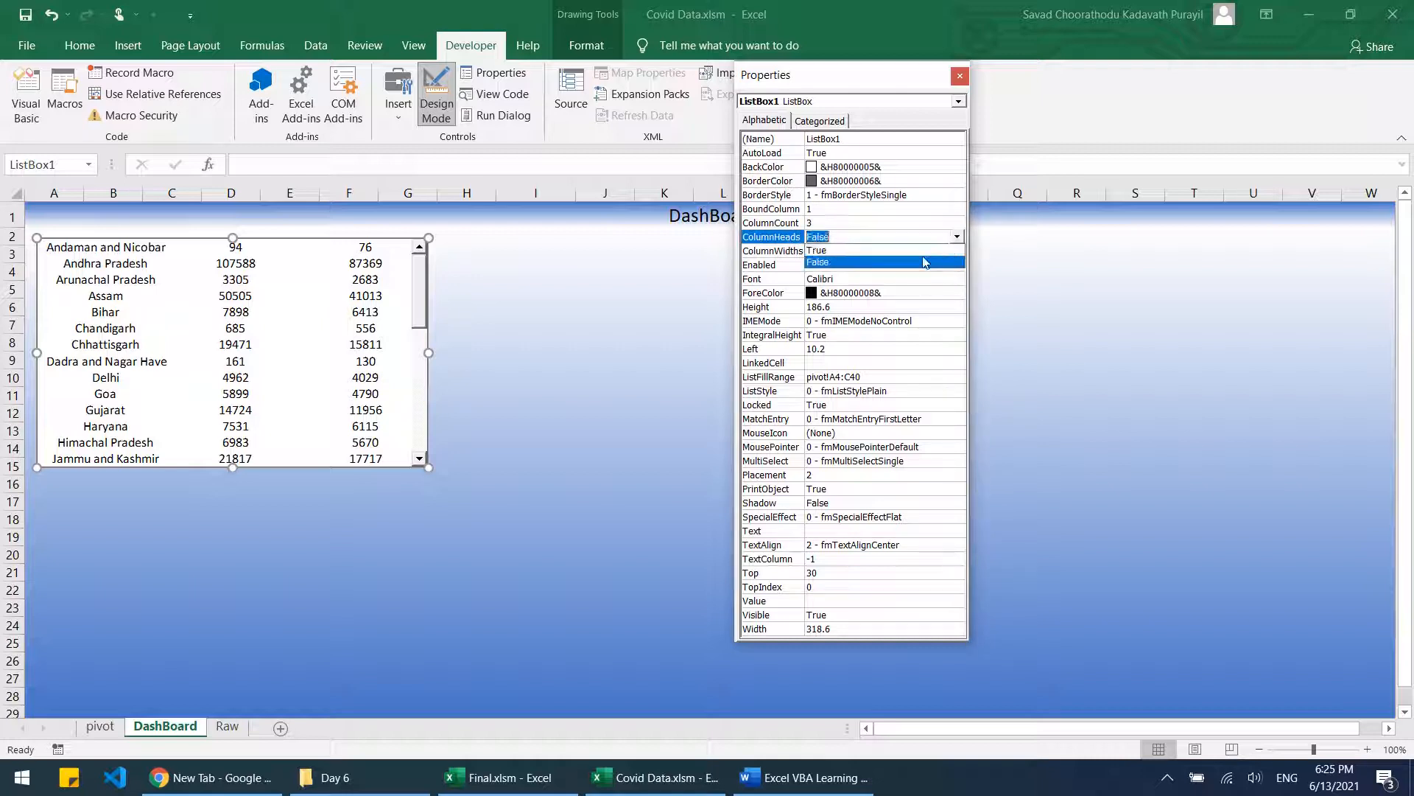
click(875, 251)
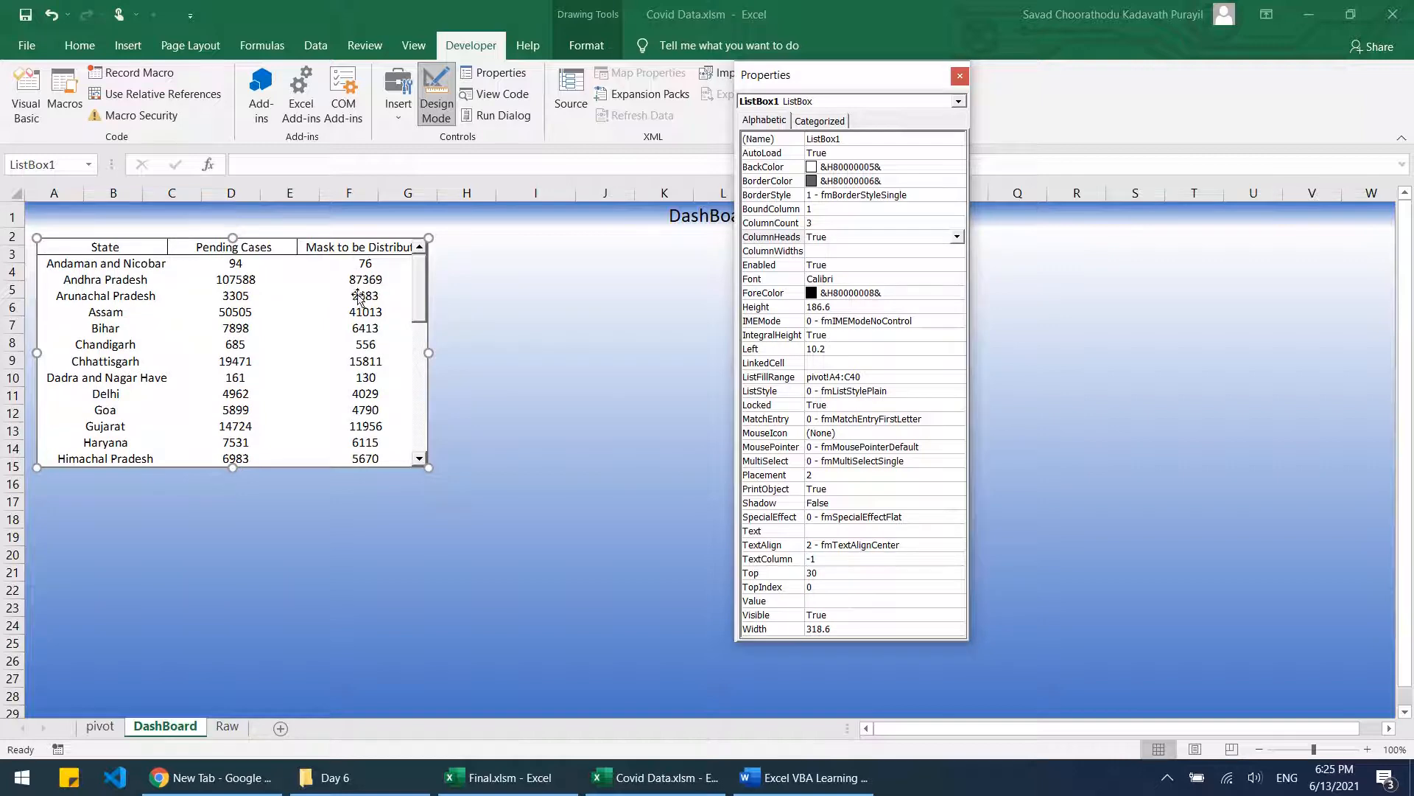
Step: Widen the list box to about 332 and move it just below the title, at about Left 3 and Top 21
drag(429, 353, 446, 353)
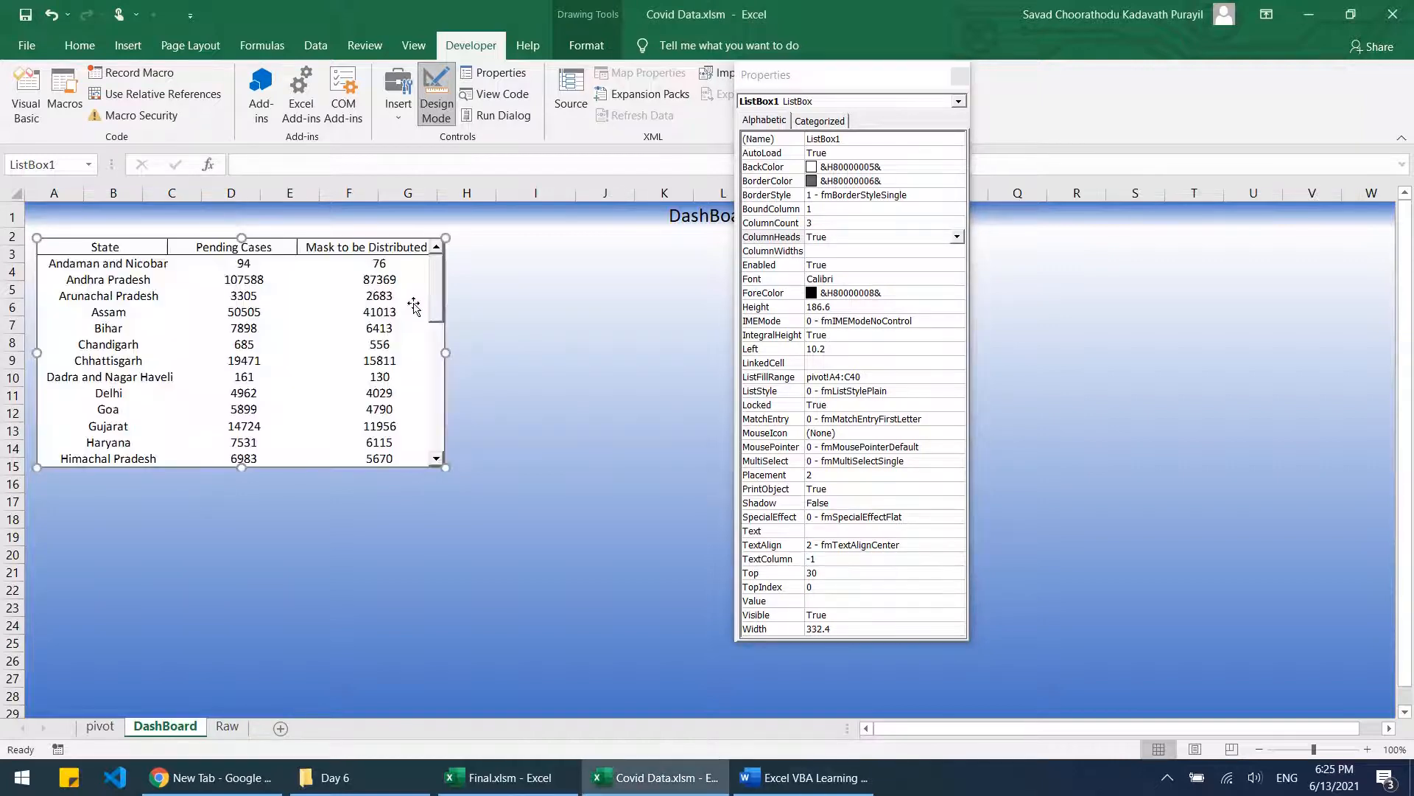
drag(405, 298, 396, 288)
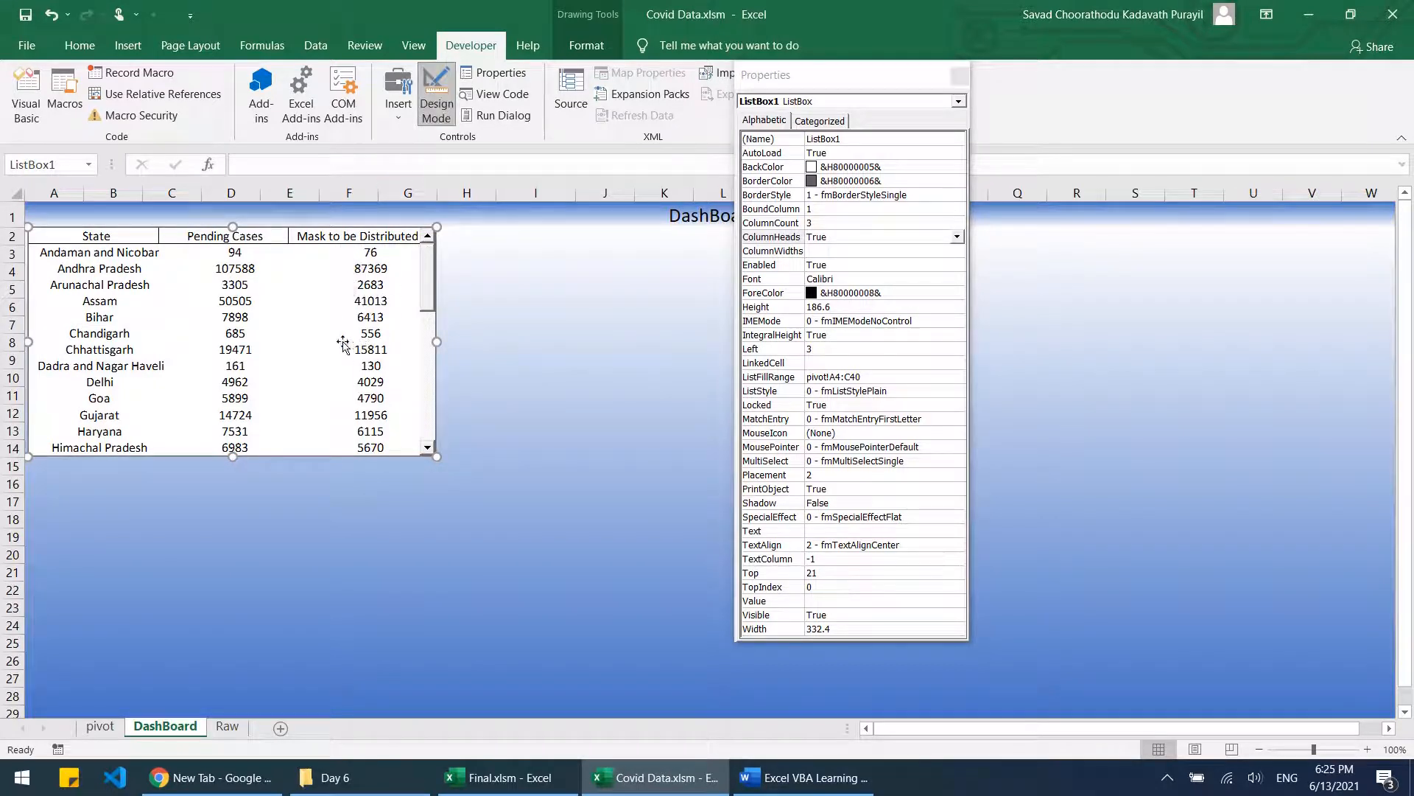
Step: Turn off Design Mode and test the list box by scrolling down its state list and back up
click(449, 103)
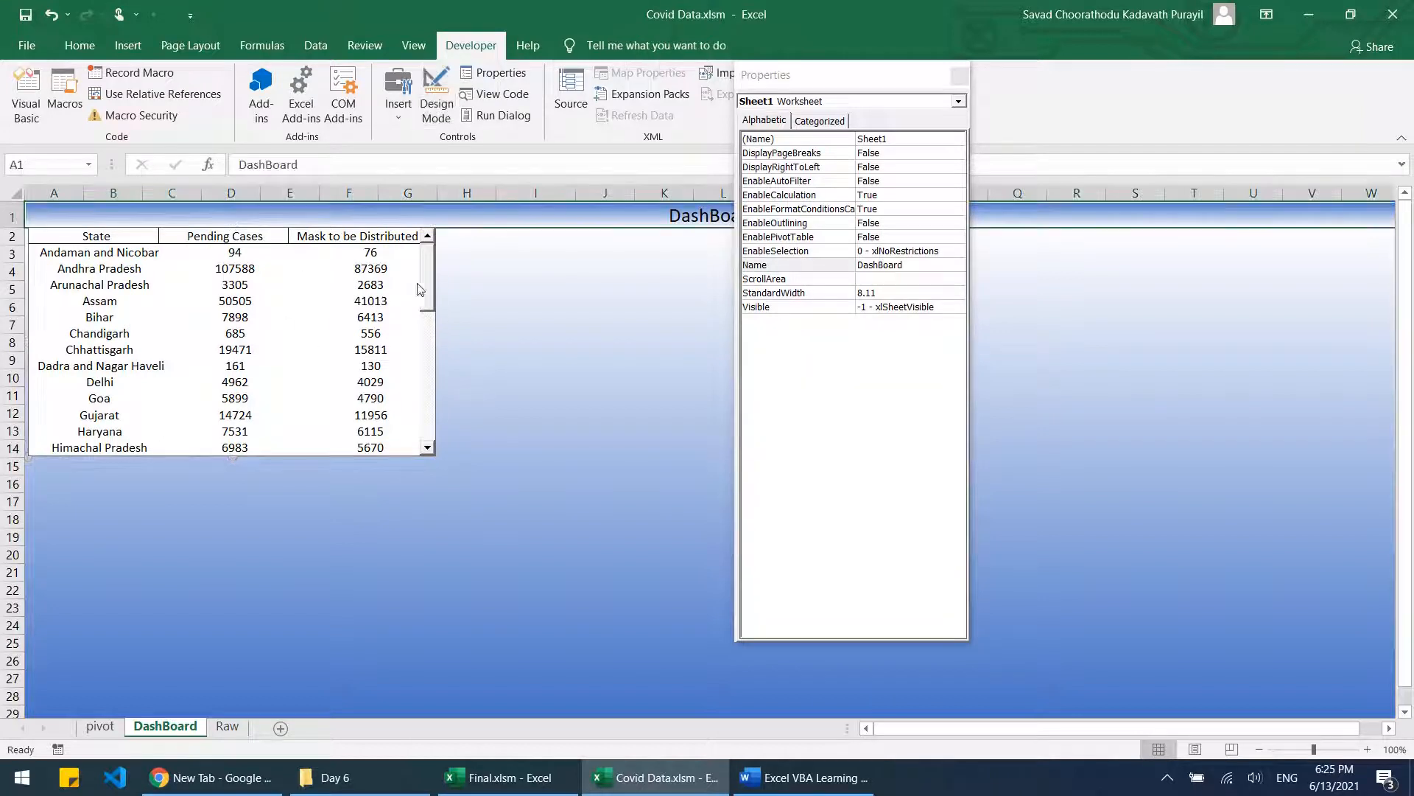
drag(426, 295, 429, 403)
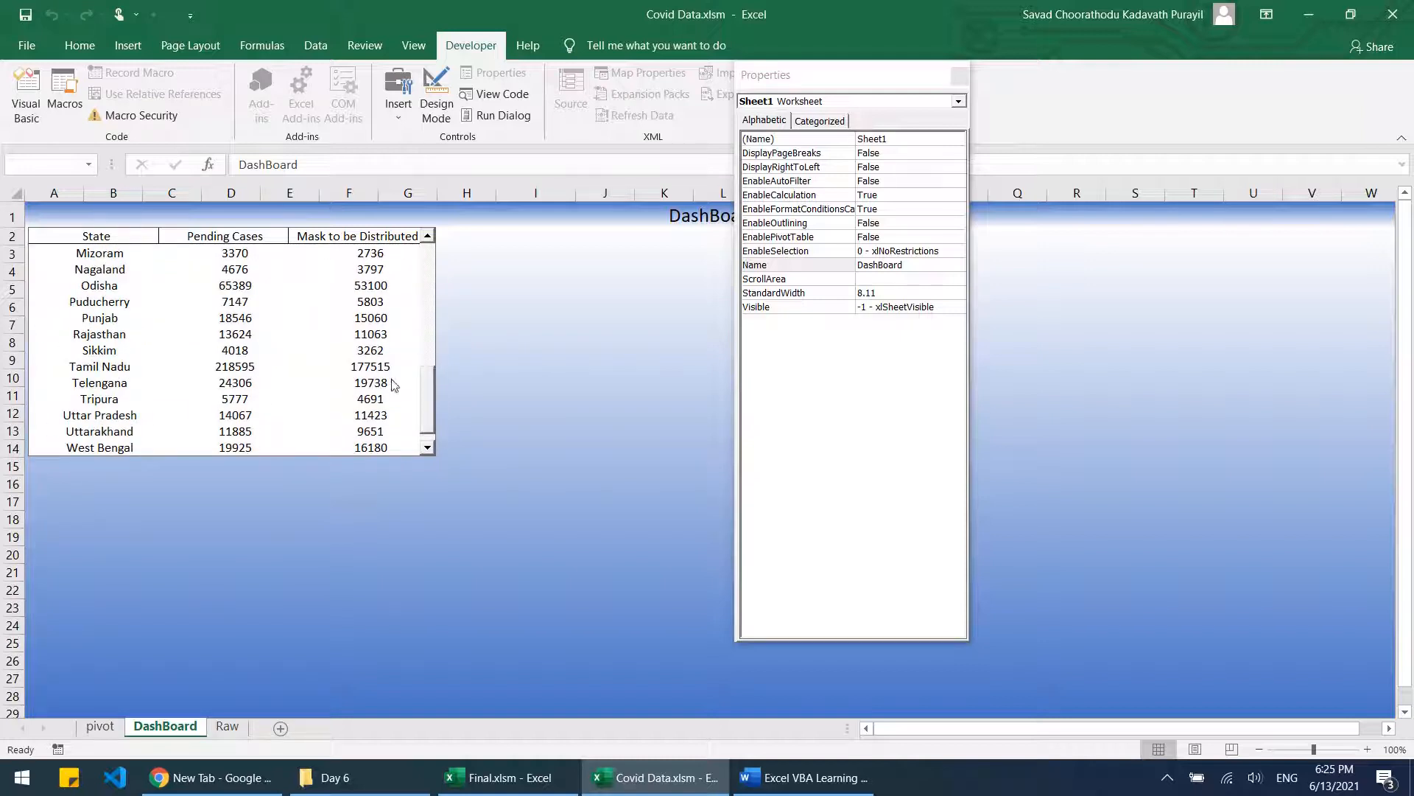
drag(431, 403, 409, 300)
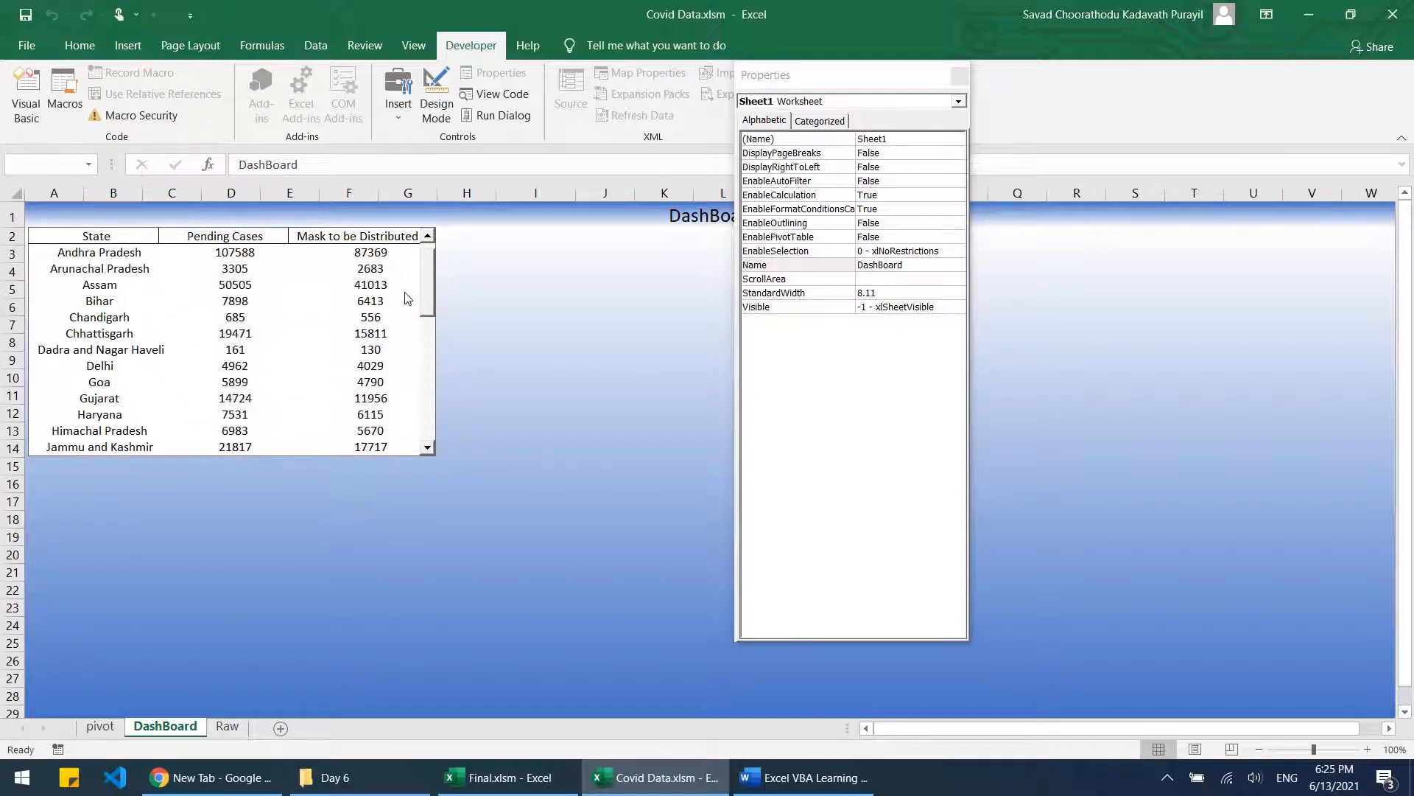
Step: Compare the end of the DashBoard list box with the Grand Total row in the pivot sheet
click(430, 396)
click(430, 397)
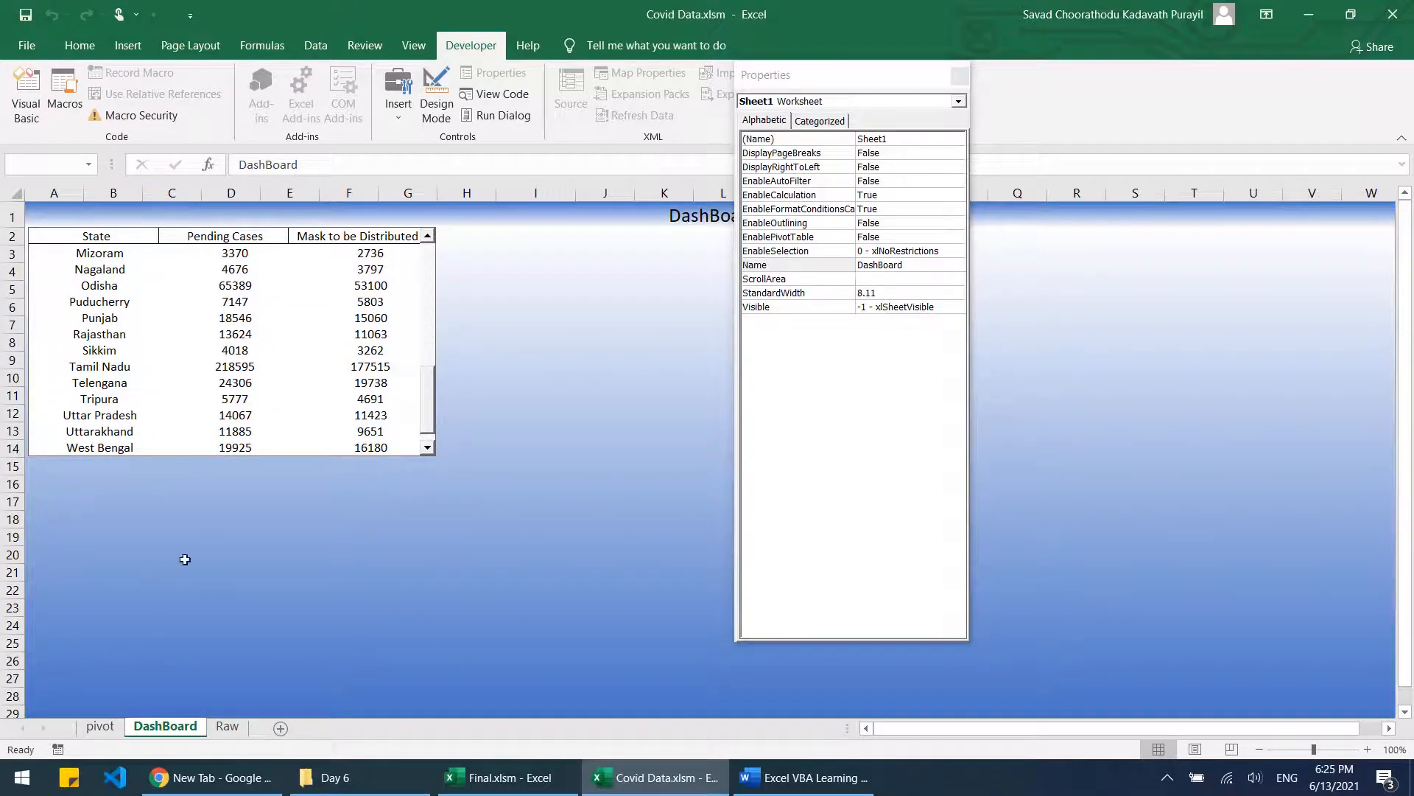
click(101, 726)
drag(96, 459, 481, 459)
click(69, 480)
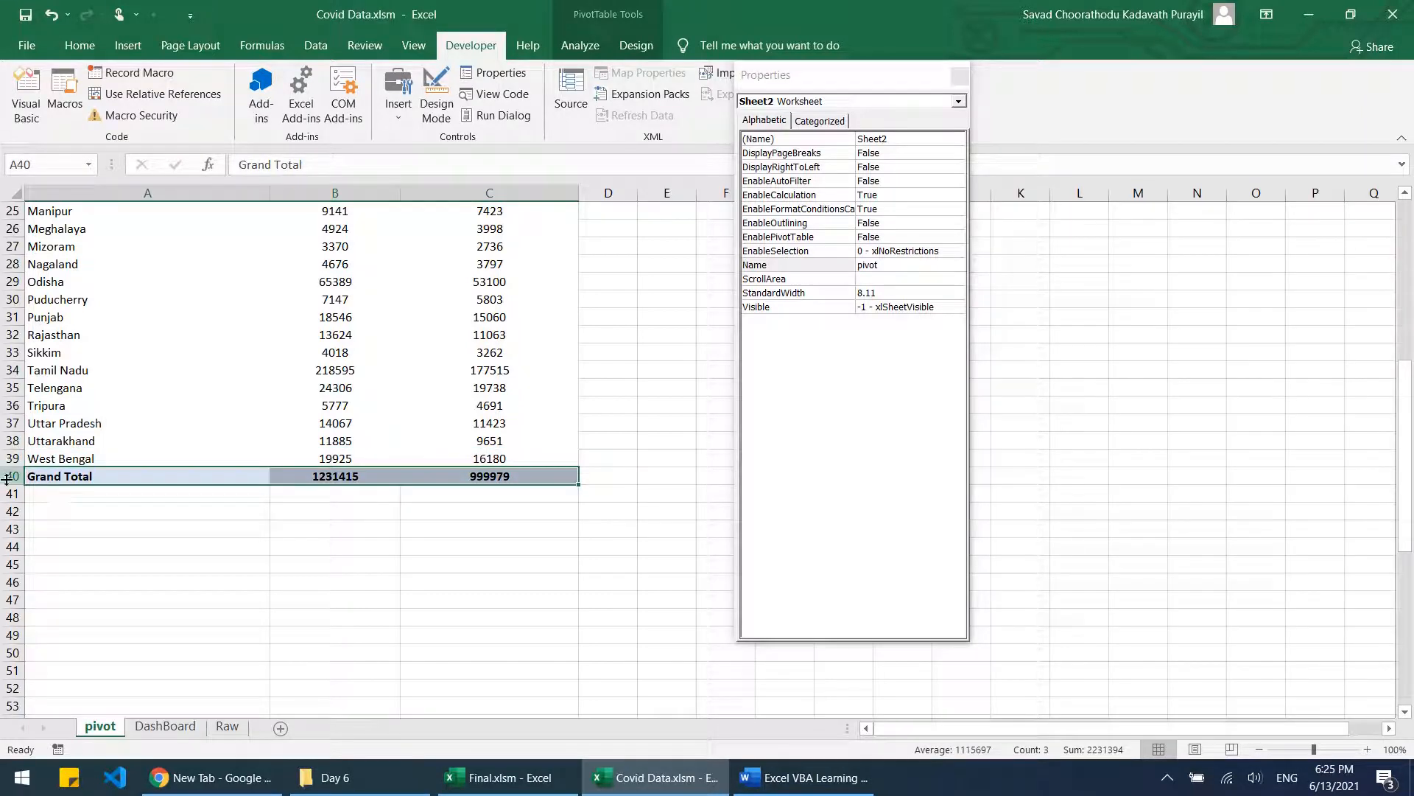
click(165, 726)
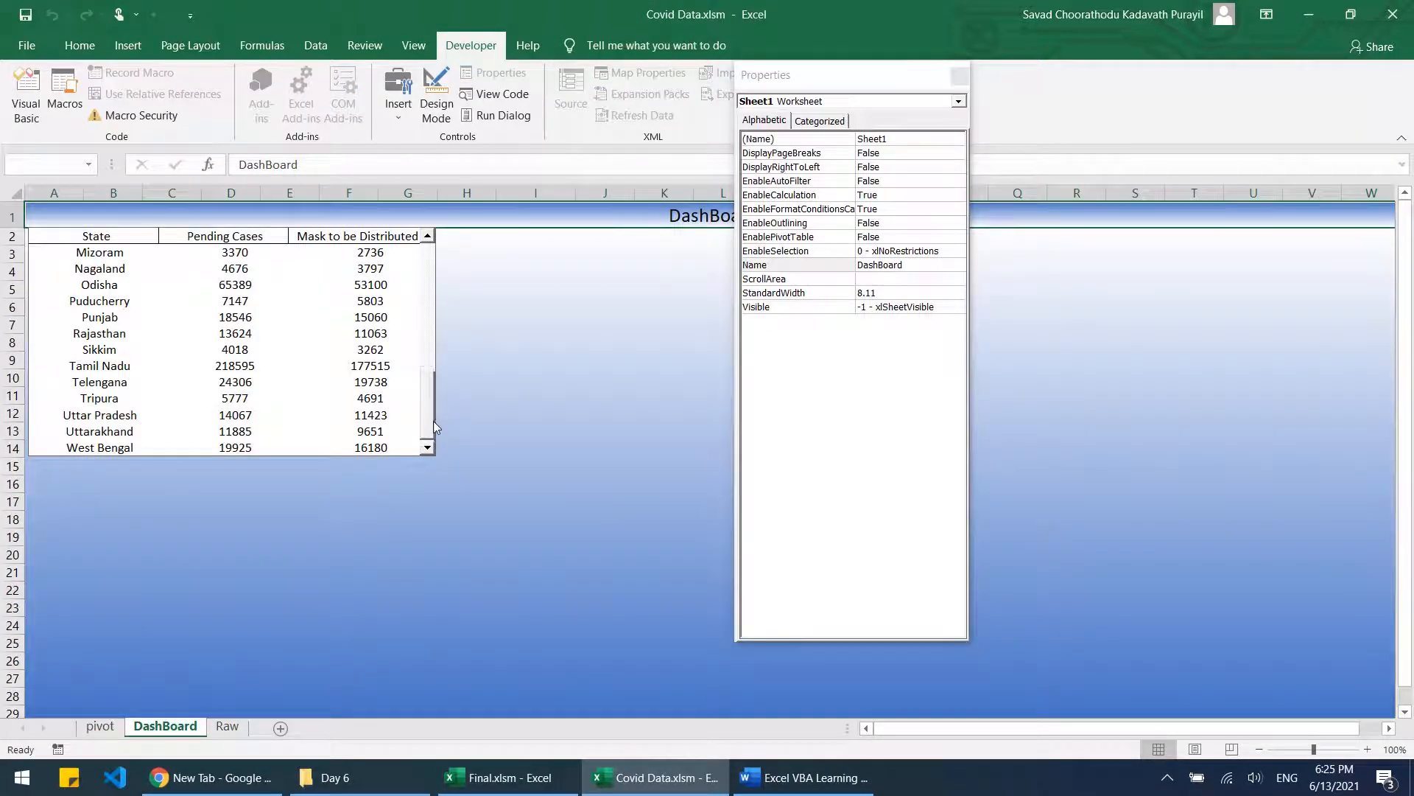
Step: Set the list box's ListFillRange to pivot!A4:C41, exit Design Mode and check the list from end to start
click(437, 96)
click(349, 315)
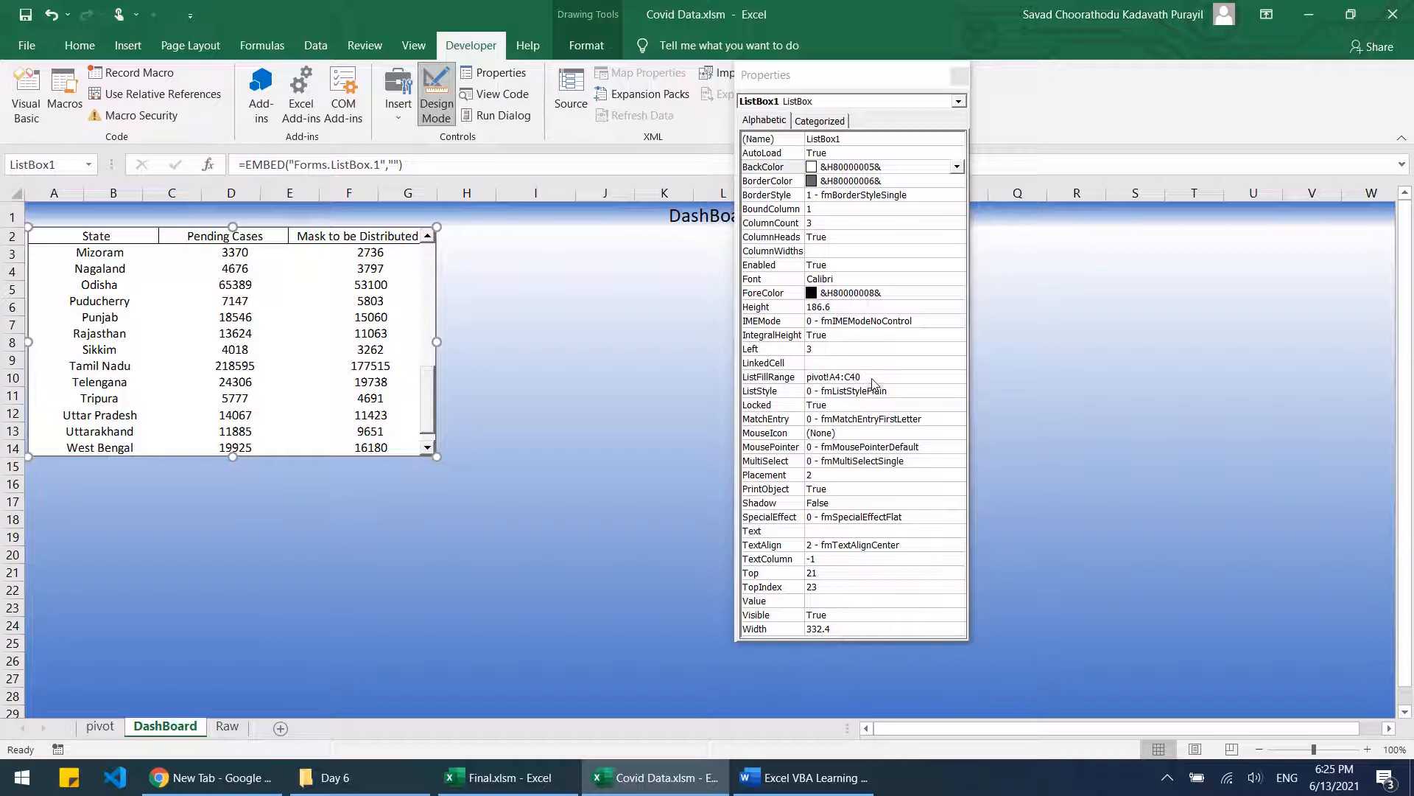
click(874, 378)
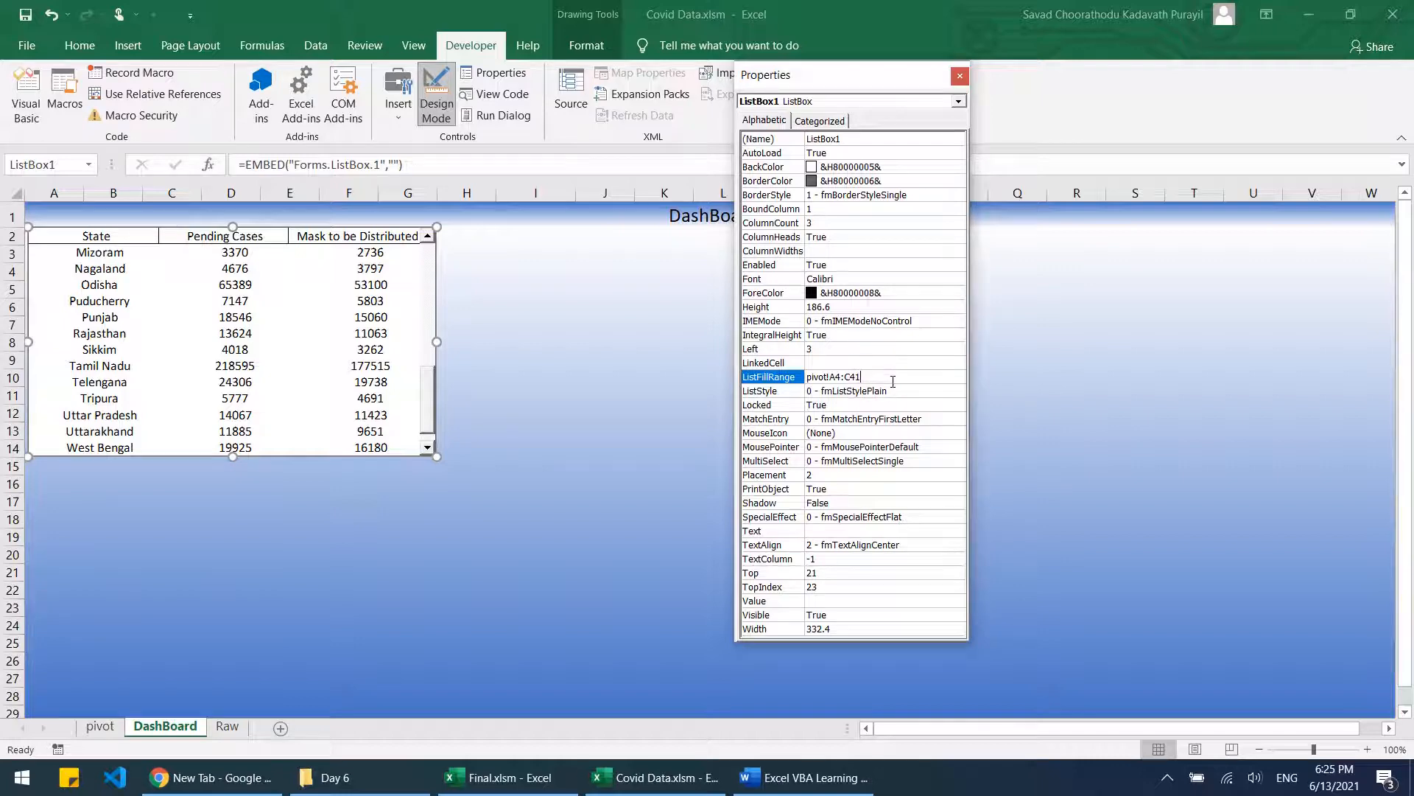
key(Return)
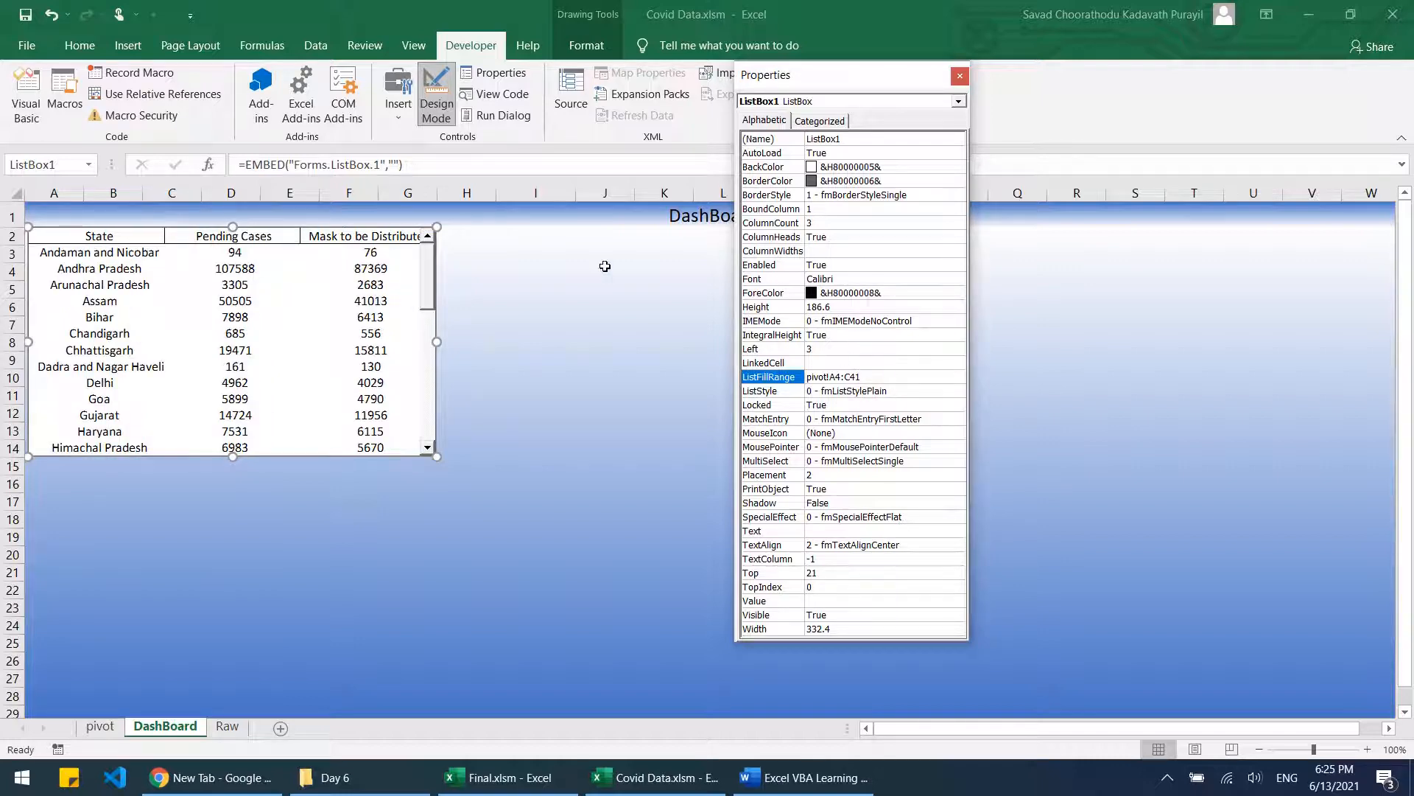
click(437, 94)
drag(426, 274, 425, 432)
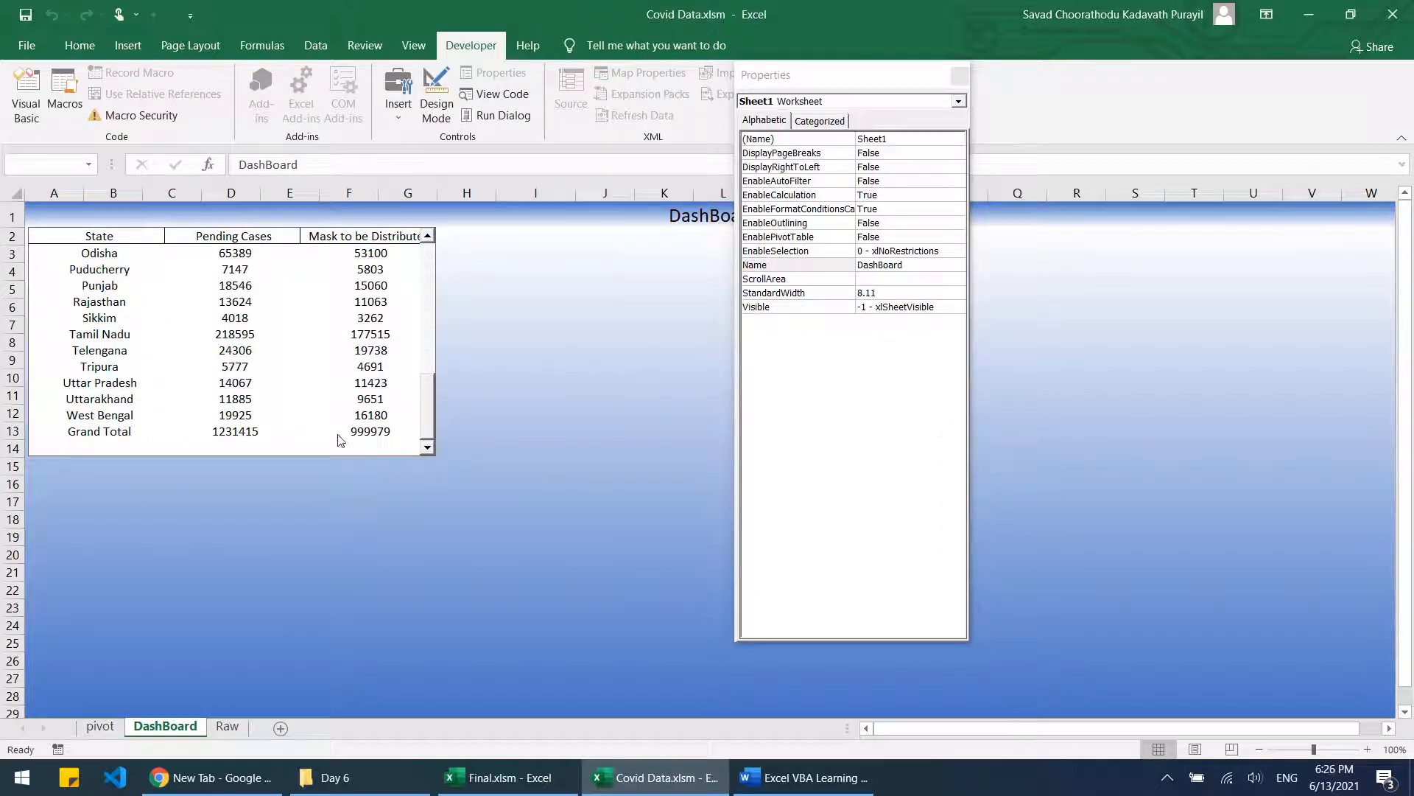
drag(425, 413, 445, 243)
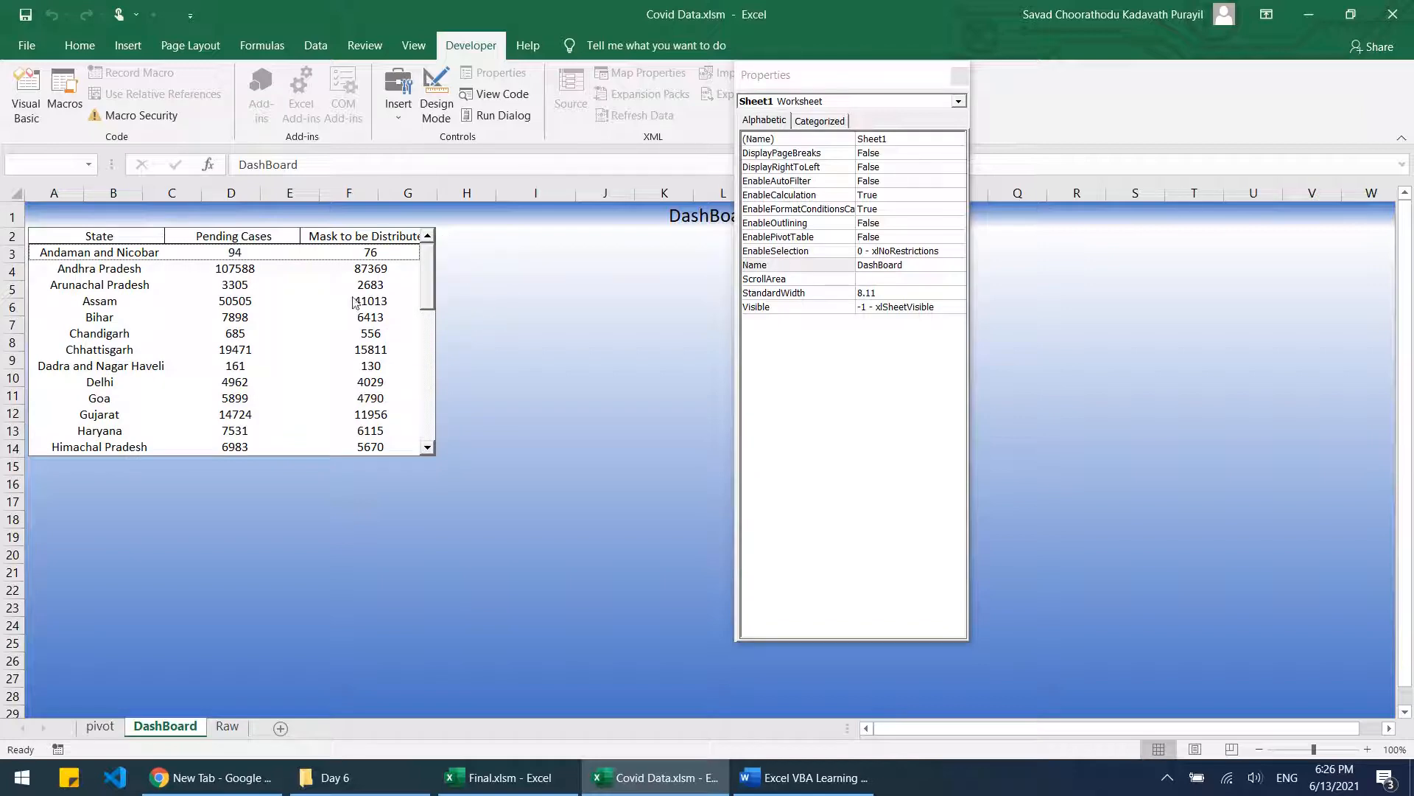
Step: In Design Mode, widen the list box to about 344.4 and move it slightly down from the title row
click(437, 94)
click(440, 337)
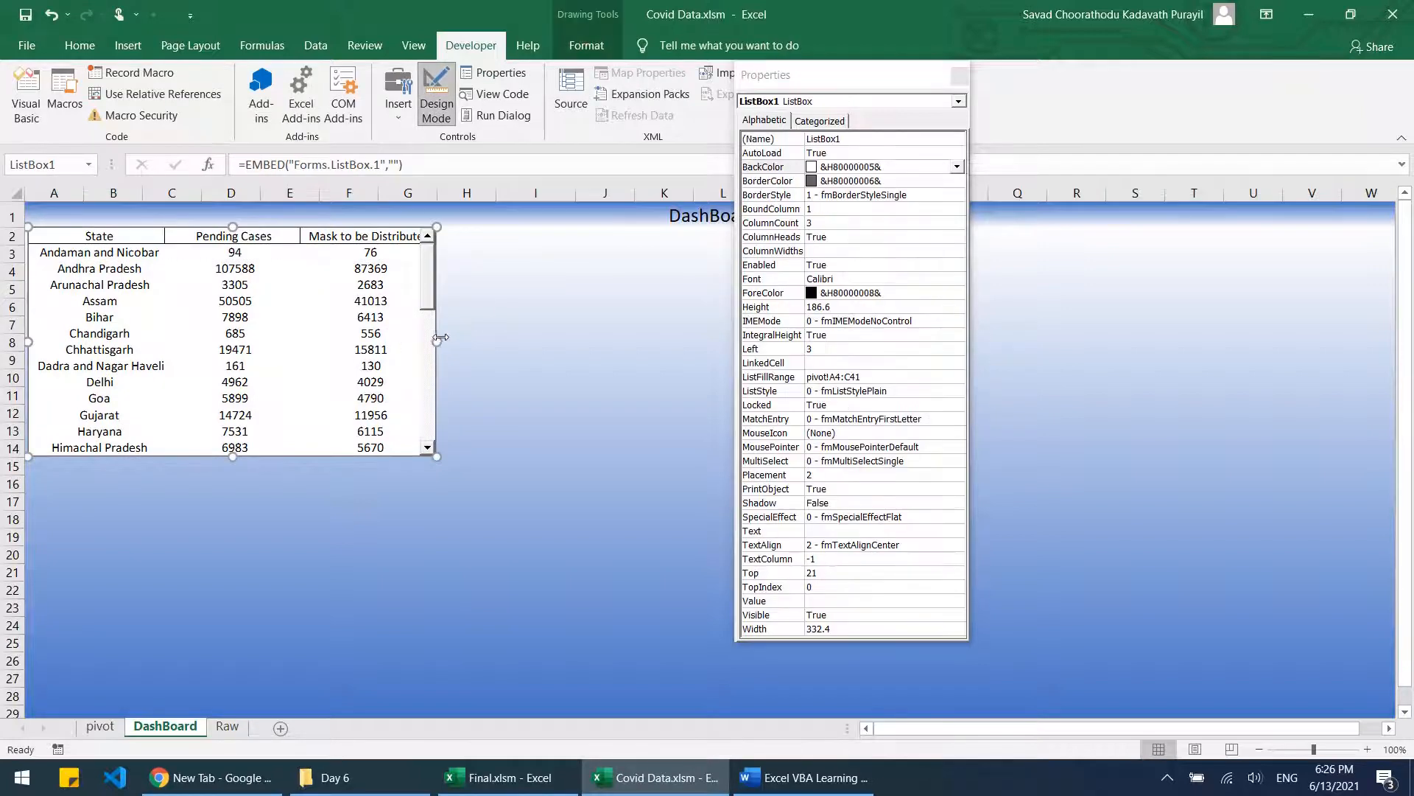
drag(437, 341, 452, 341)
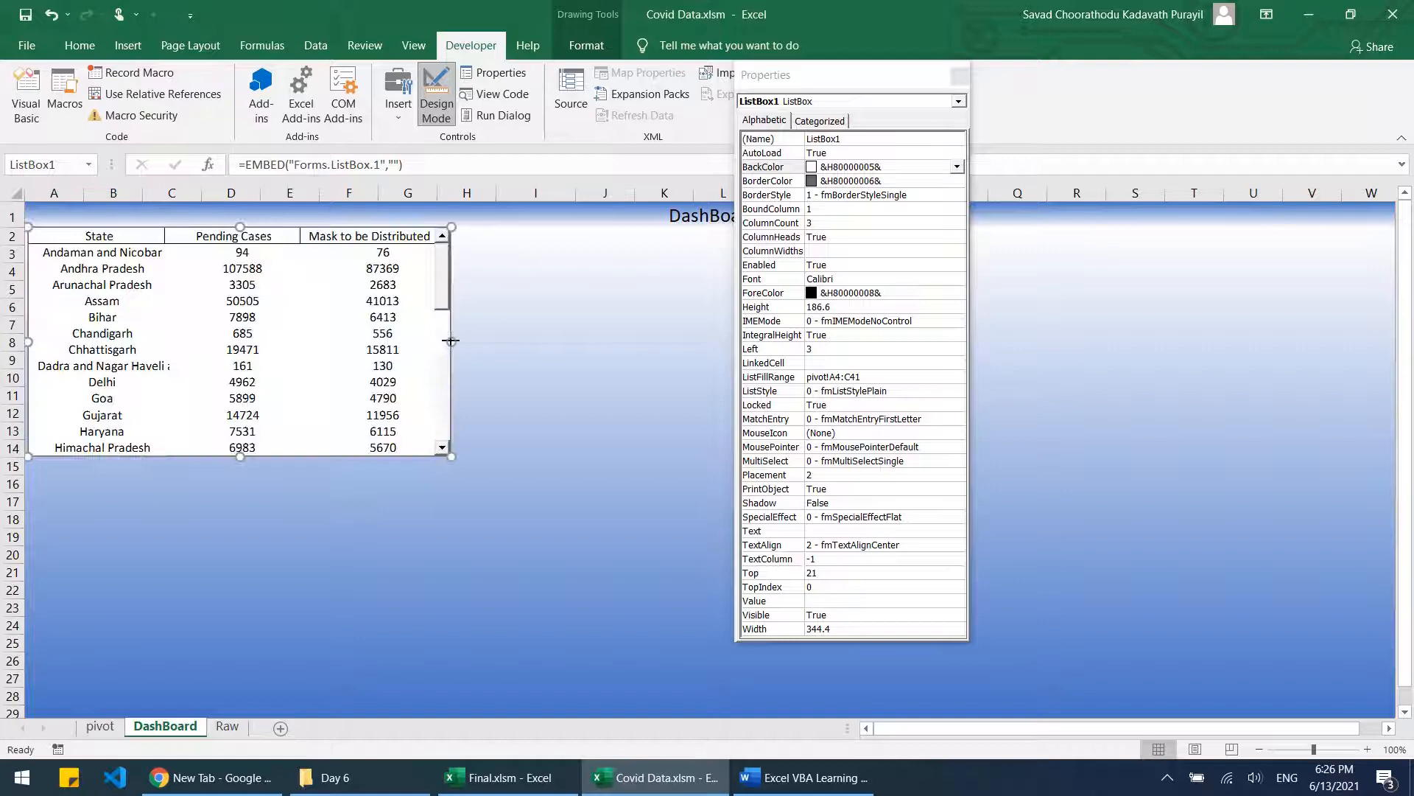
click(494, 364)
click(349, 309)
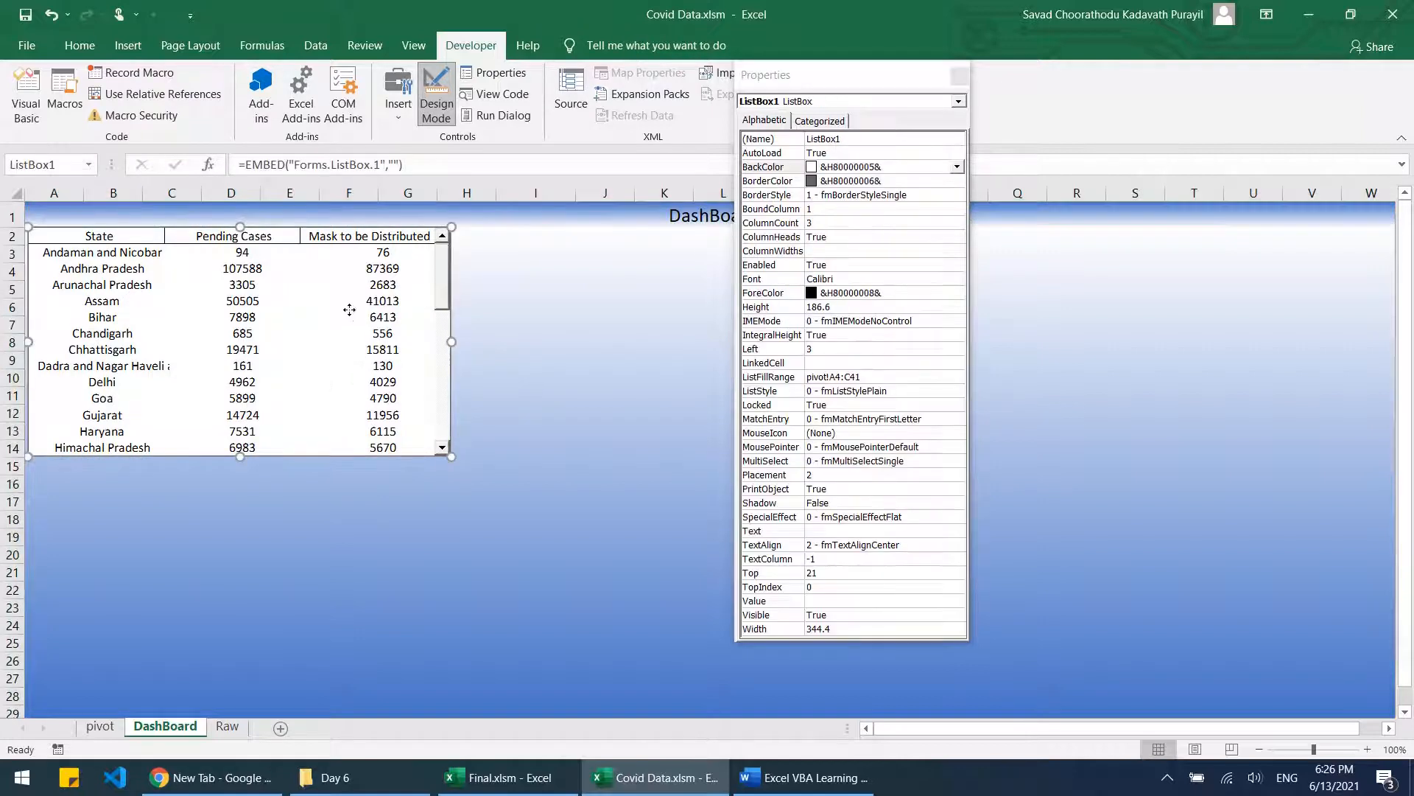
drag(350, 309, 349, 319)
click(616, 394)
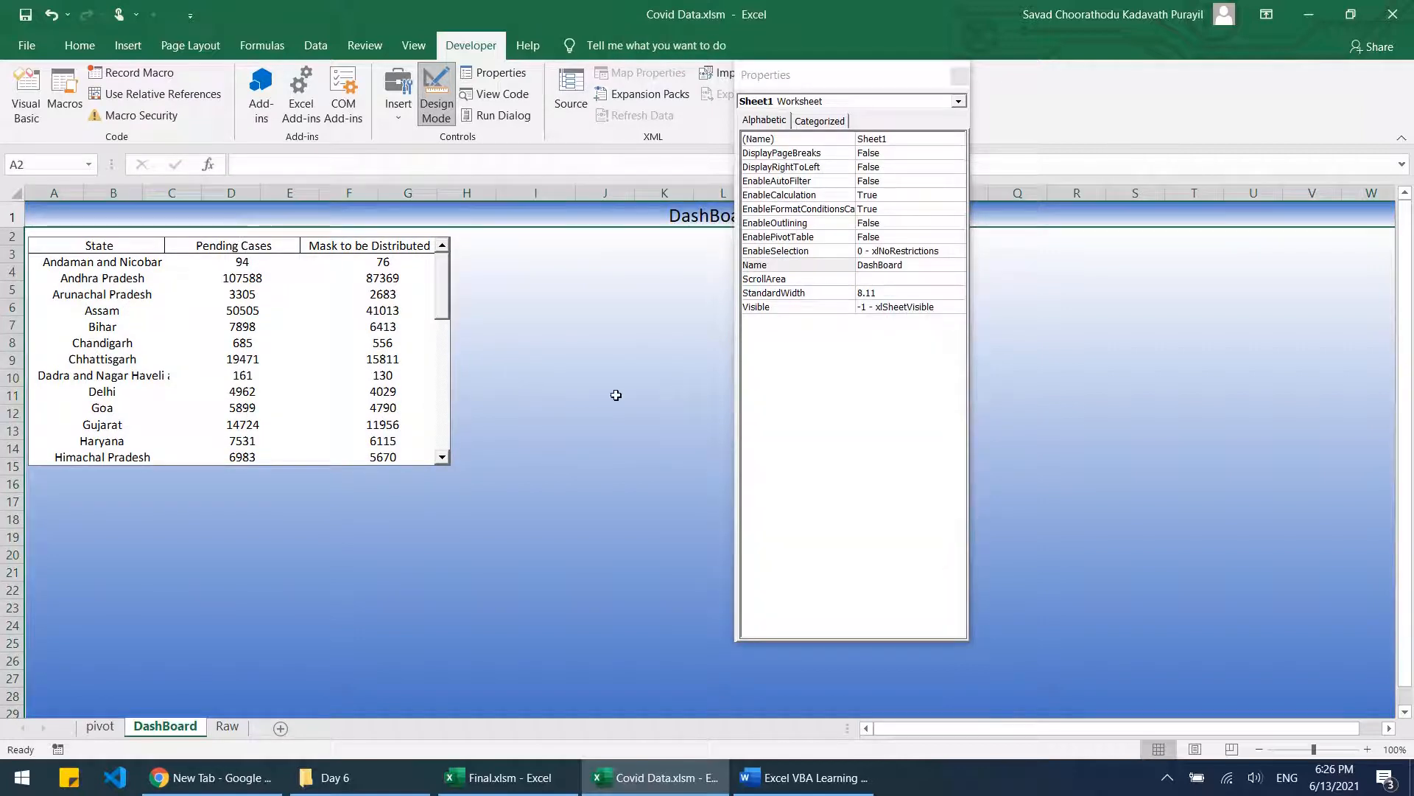
Step: Switch to Final.xlsm and try out its State slicer, ending with the dashboard filtered to Bihar and Arunachal Pradesh
click(508, 777)
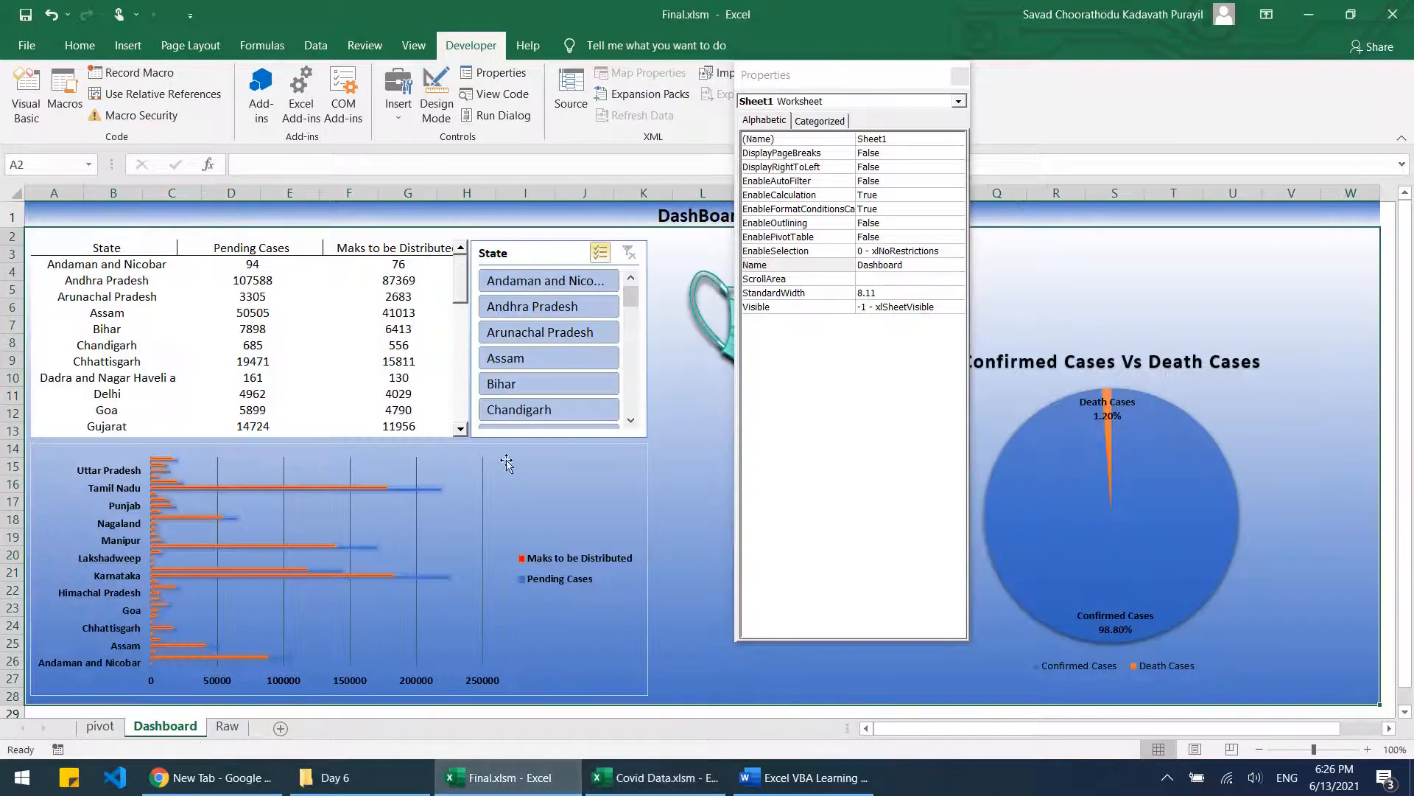
click(575, 361)
click(530, 333)
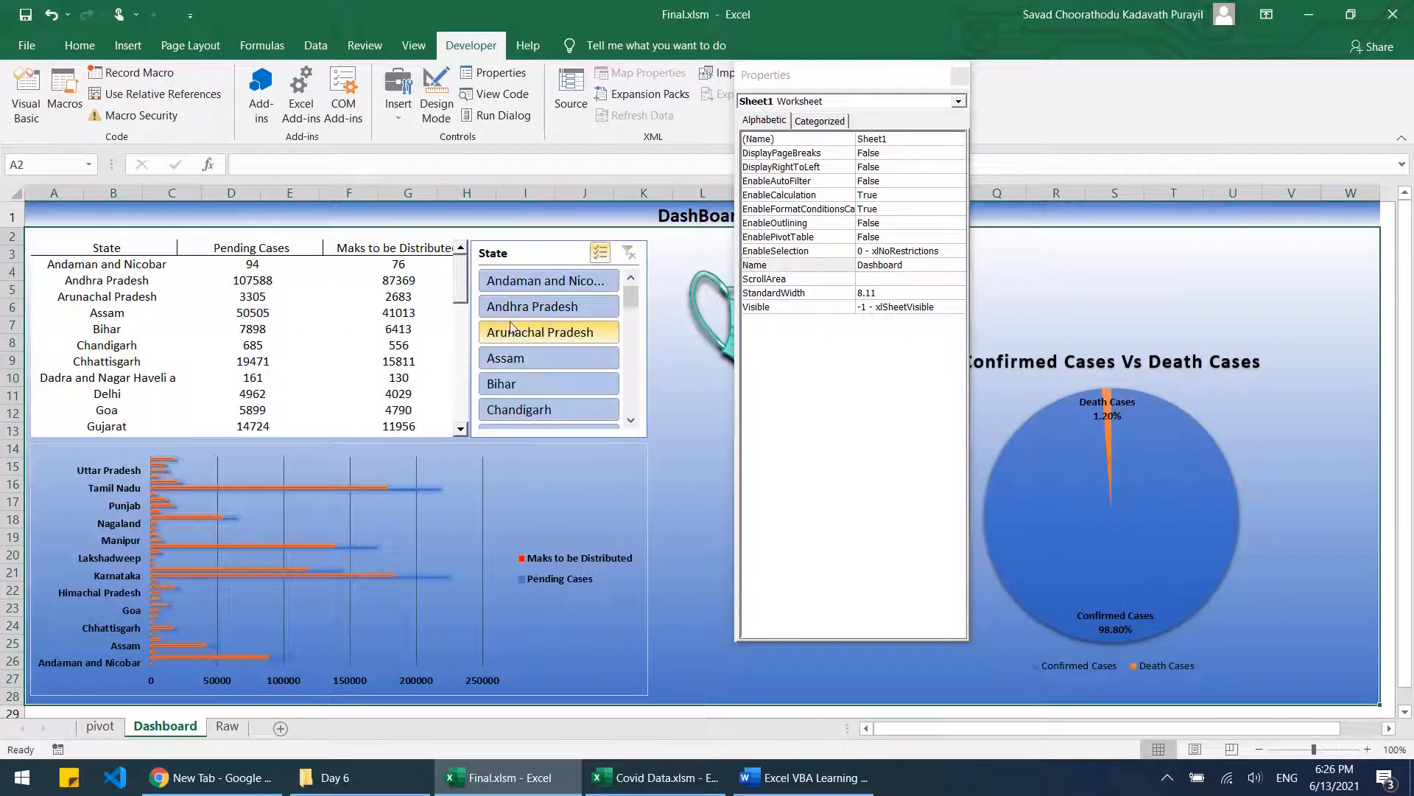
click(524, 309)
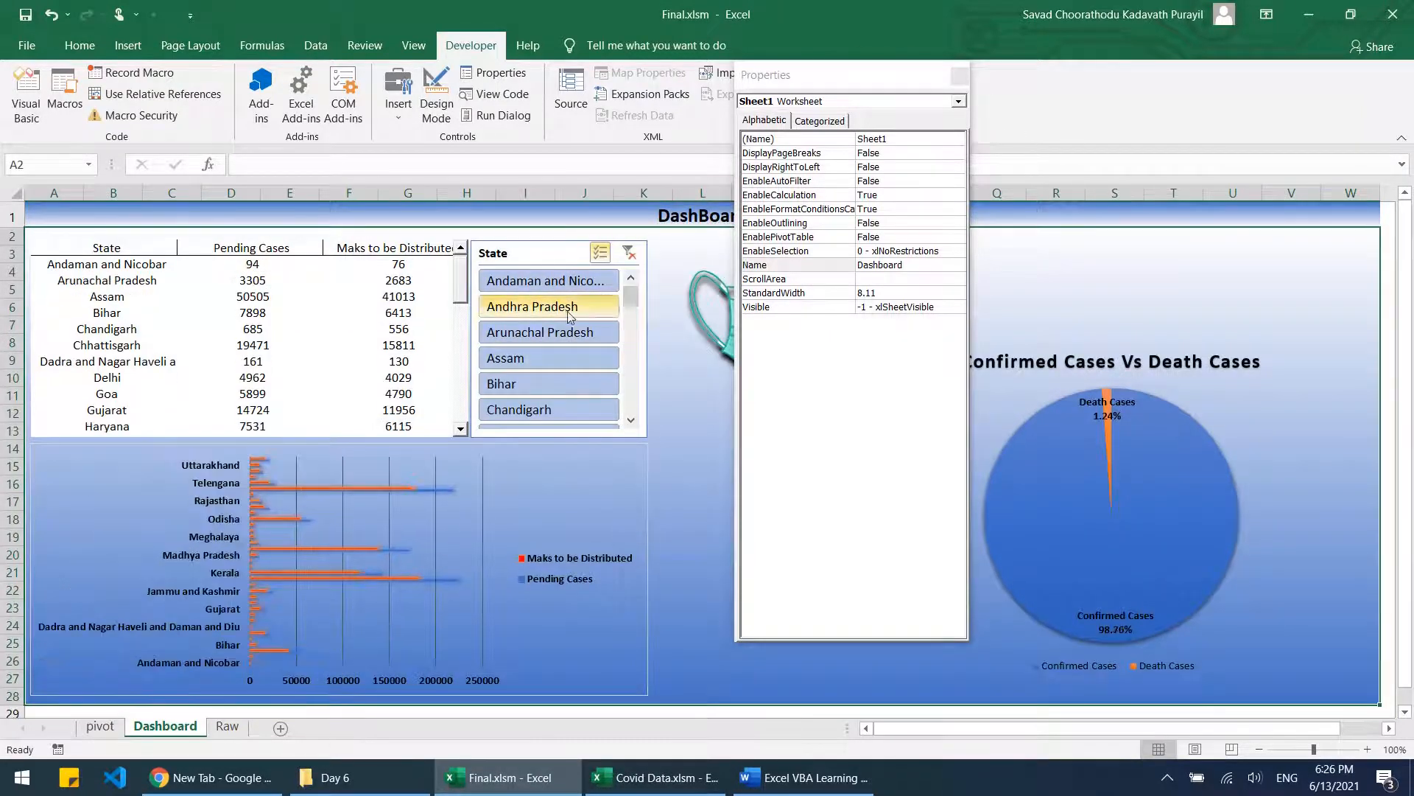
click(551, 333)
click(600, 252)
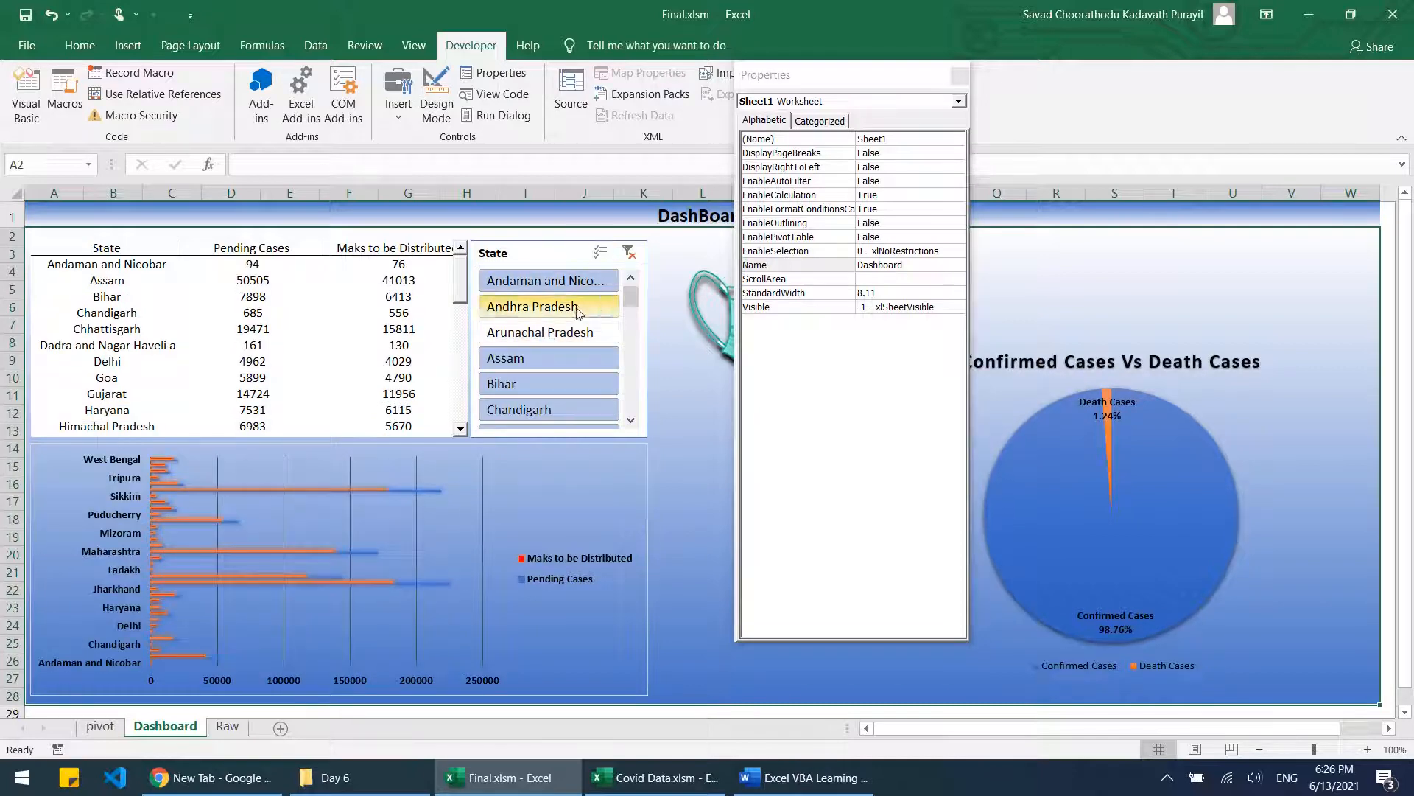
click(629, 255)
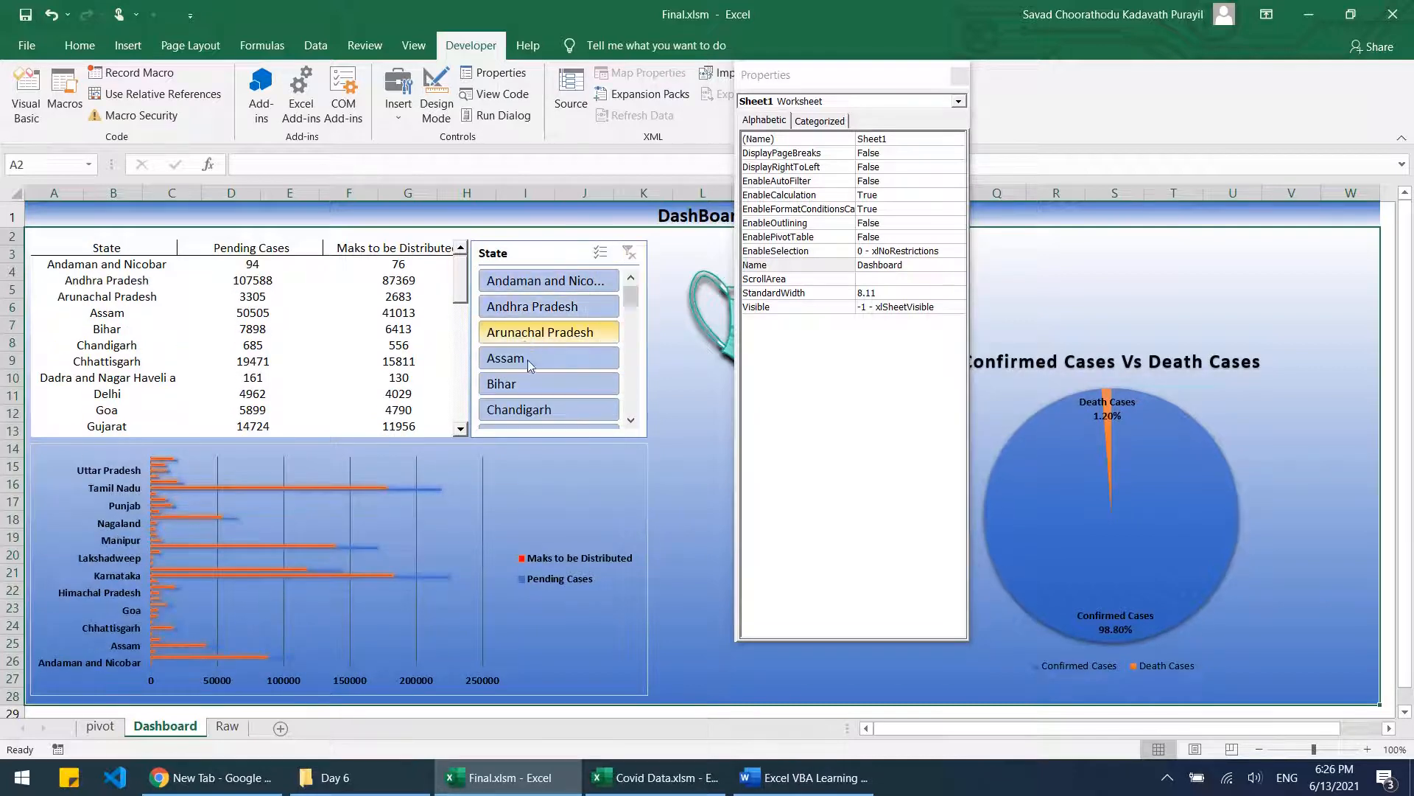
click(531, 388)
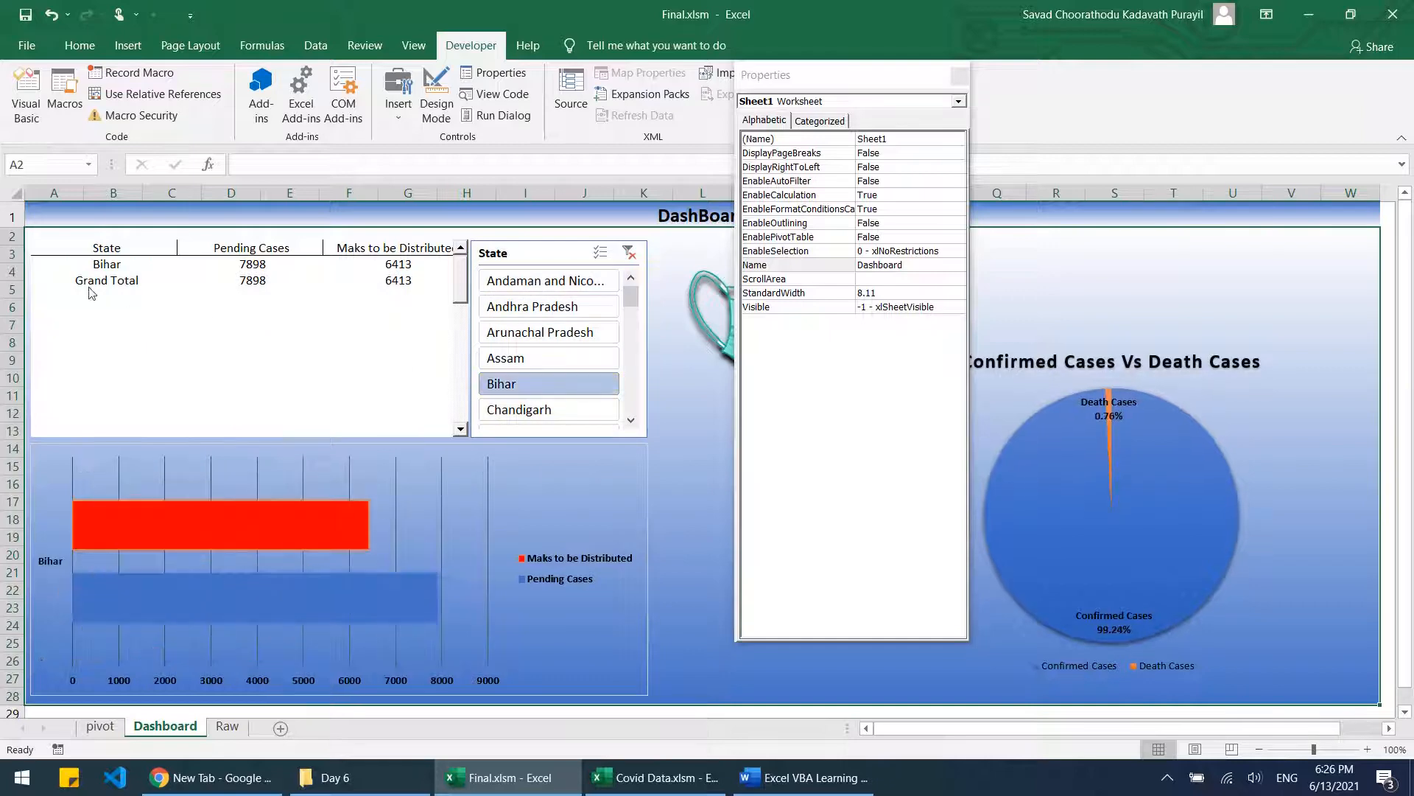
click(562, 338)
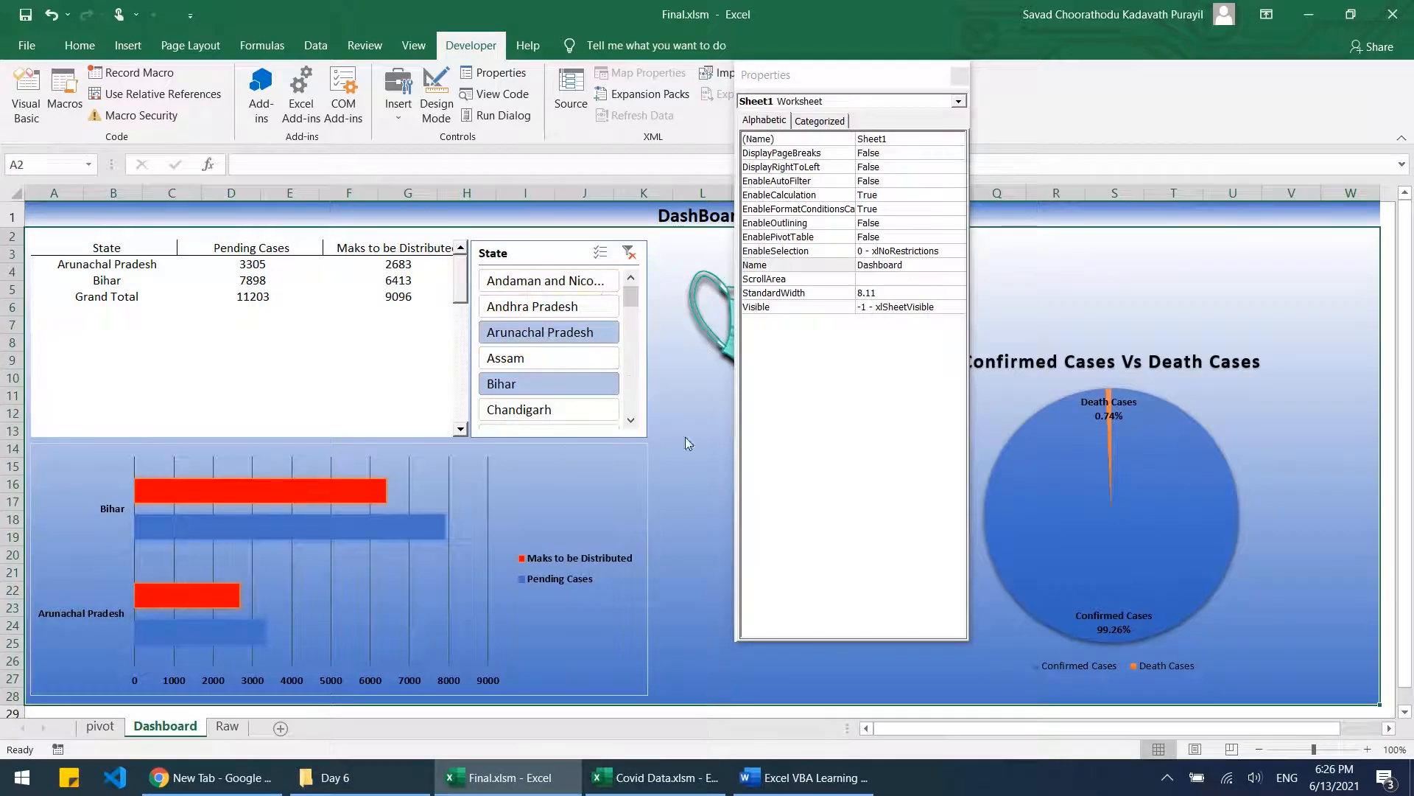
Step: Return to the pivot sheet in Covid Data.xlsm and close the Properties window
click(656, 778)
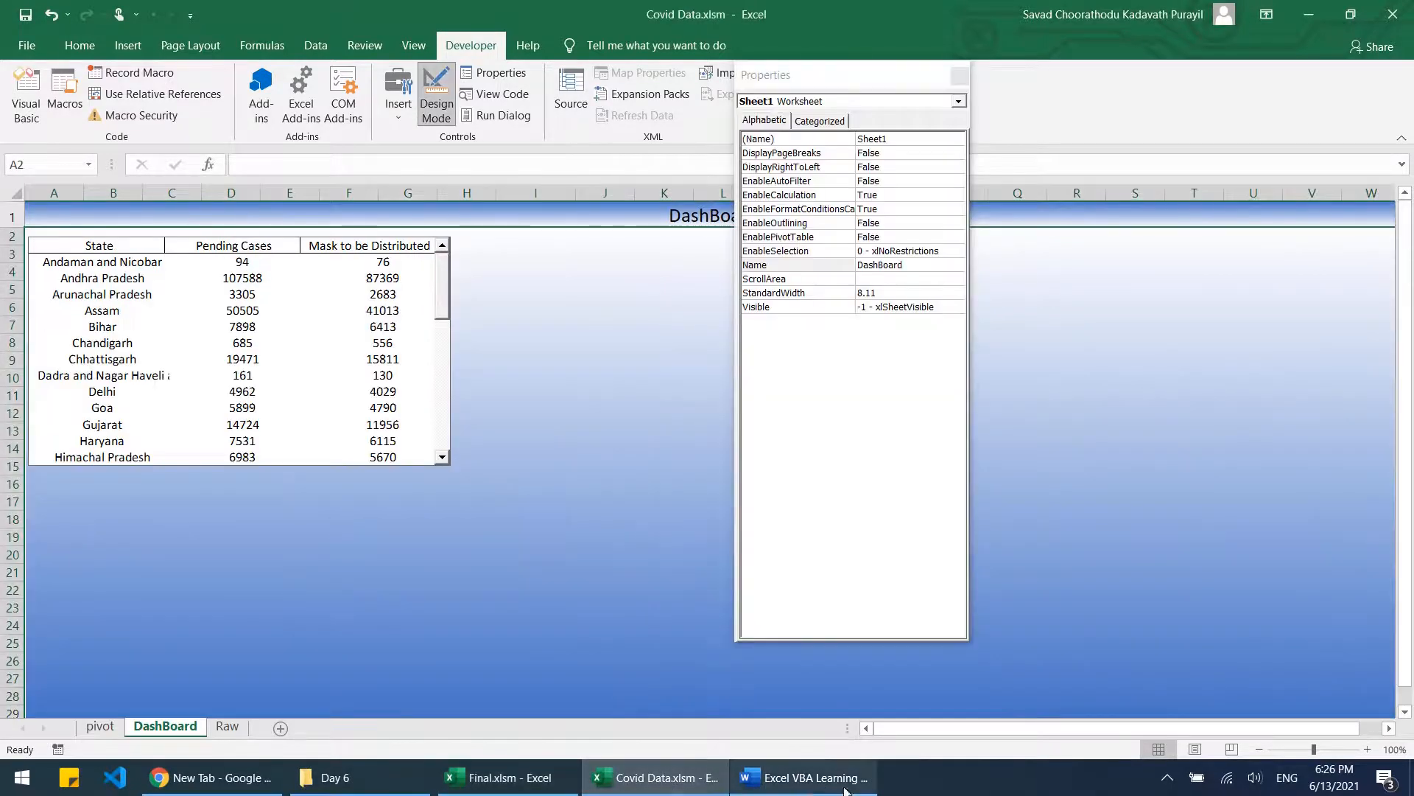
click(101, 726)
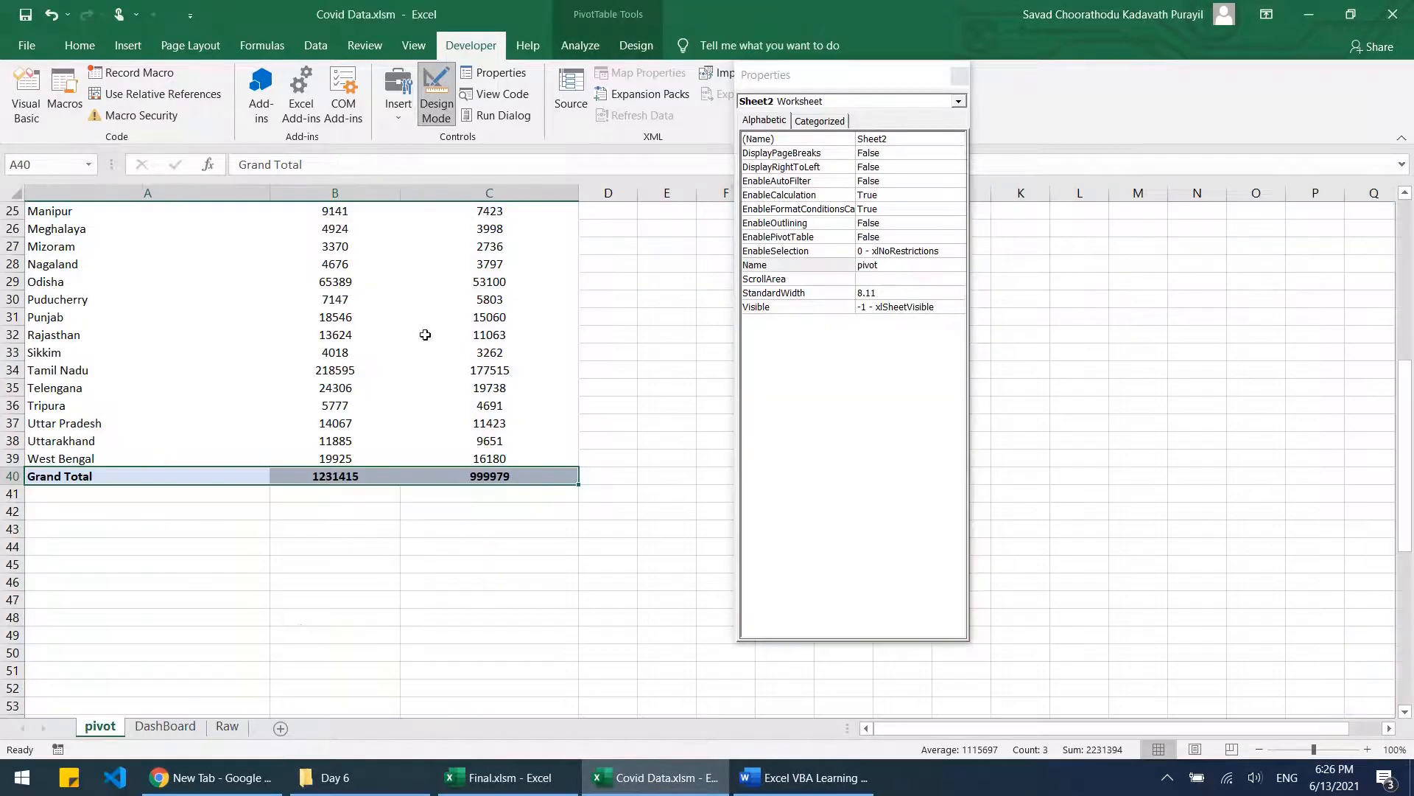
click(448, 308)
scroll(509, 439, up, 8)
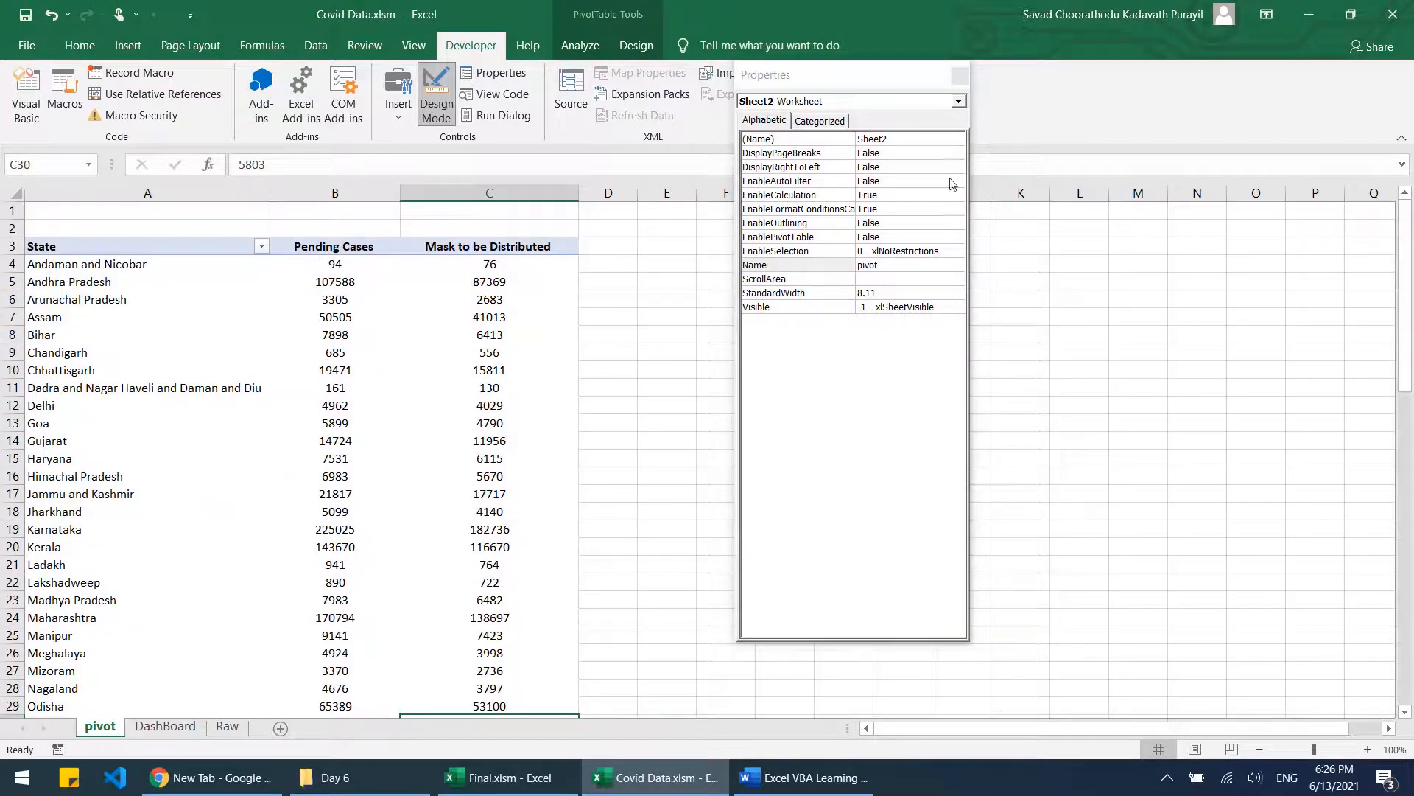
click(960, 76)
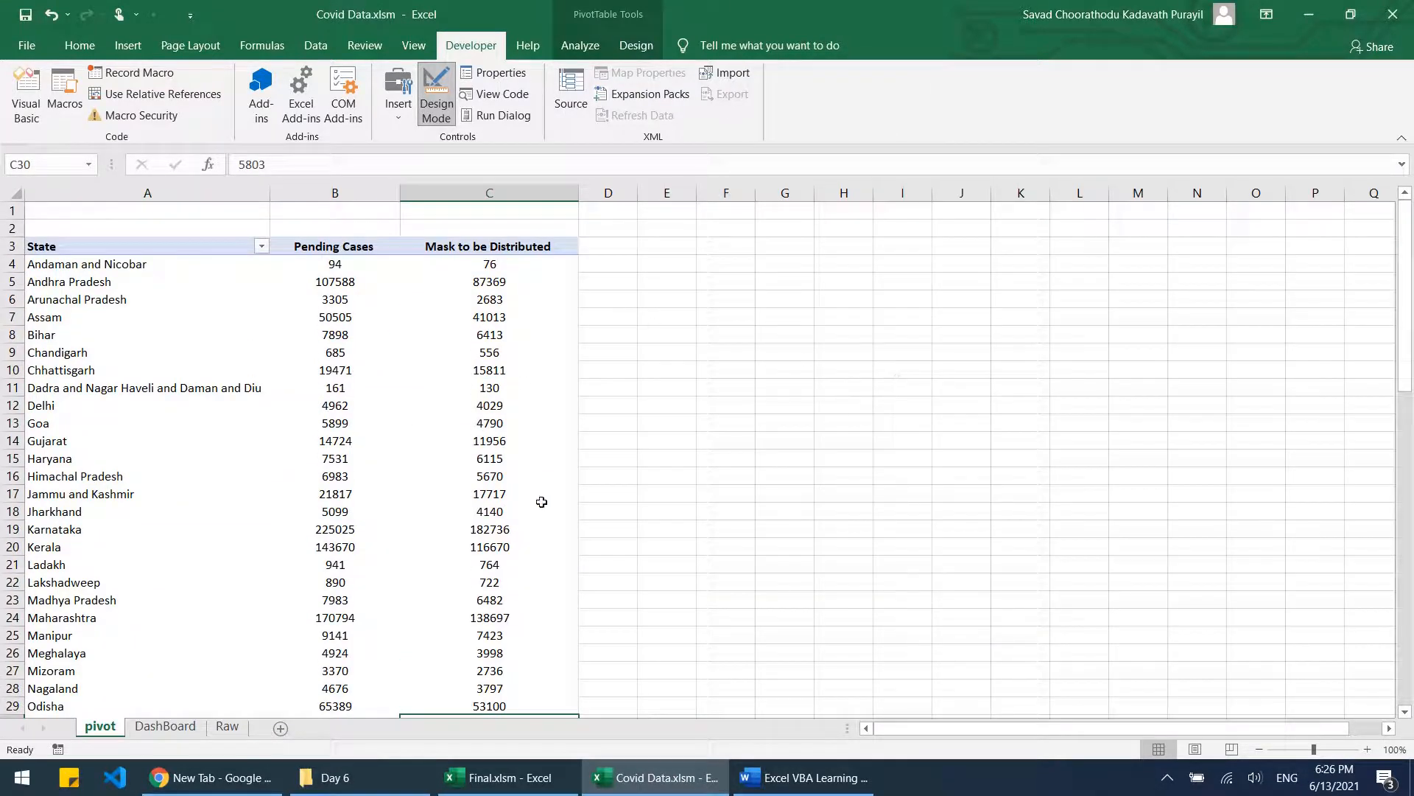
Step: Insert a State slicer for the pivot table in the pivot sheet
click(228, 726)
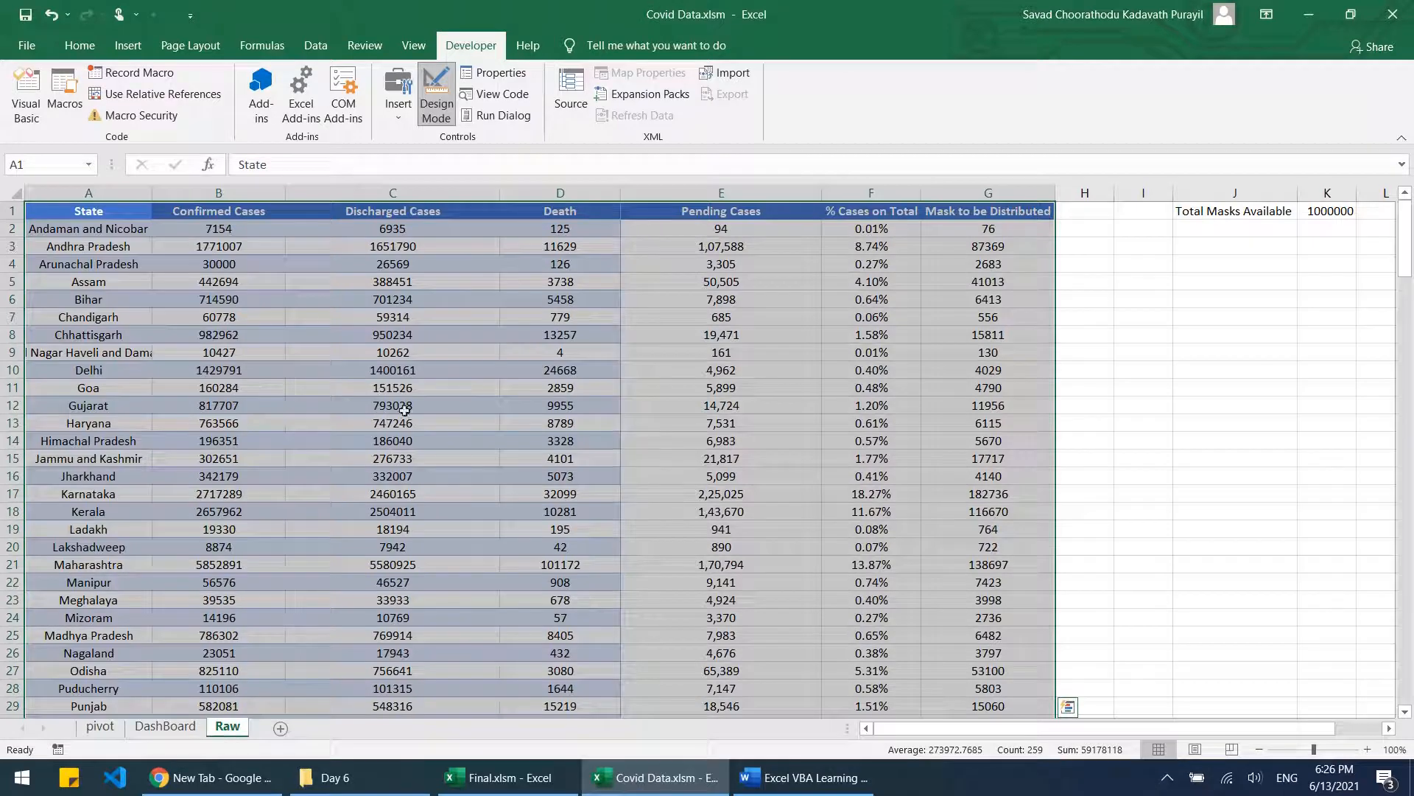
click(100, 727)
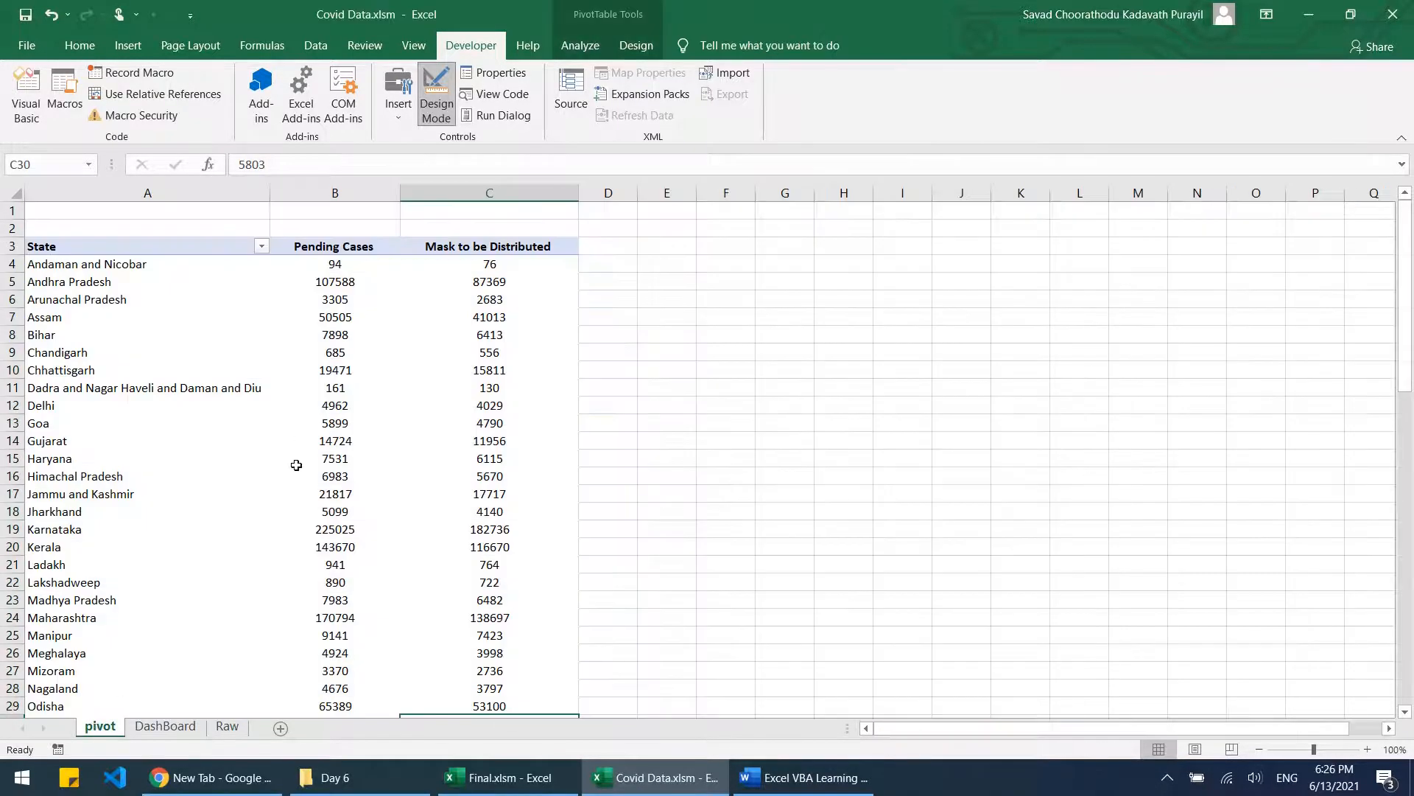
click(487, 459)
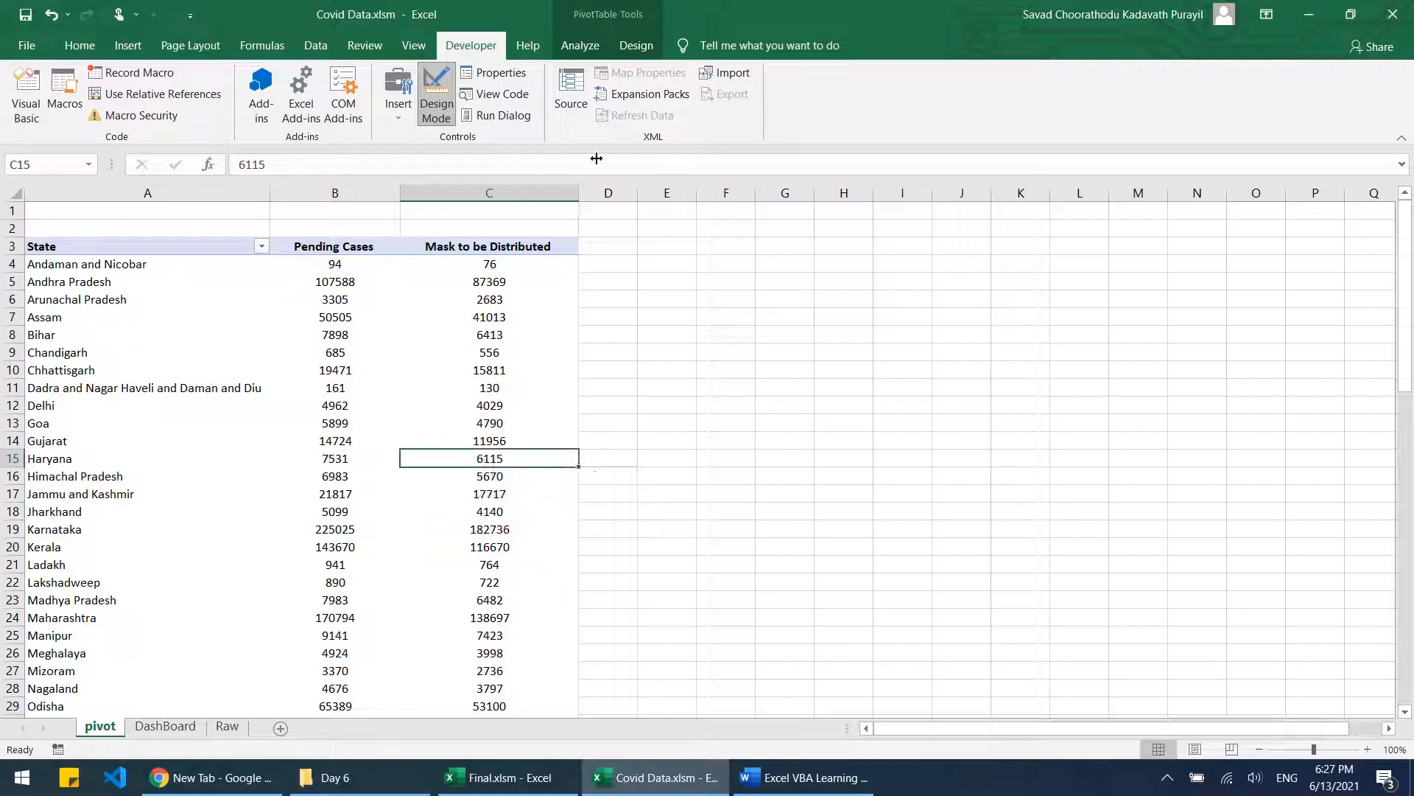
click(635, 45)
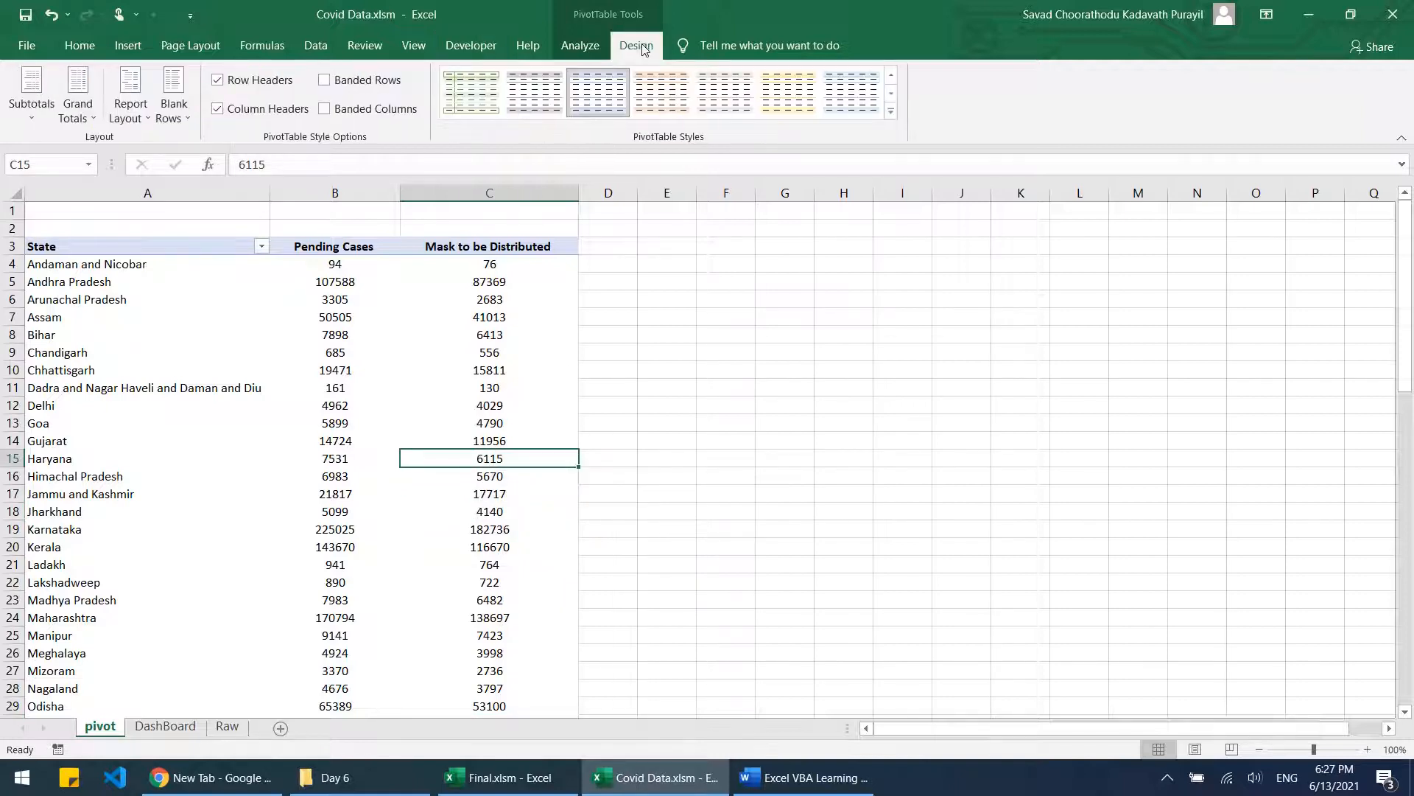
click(589, 47)
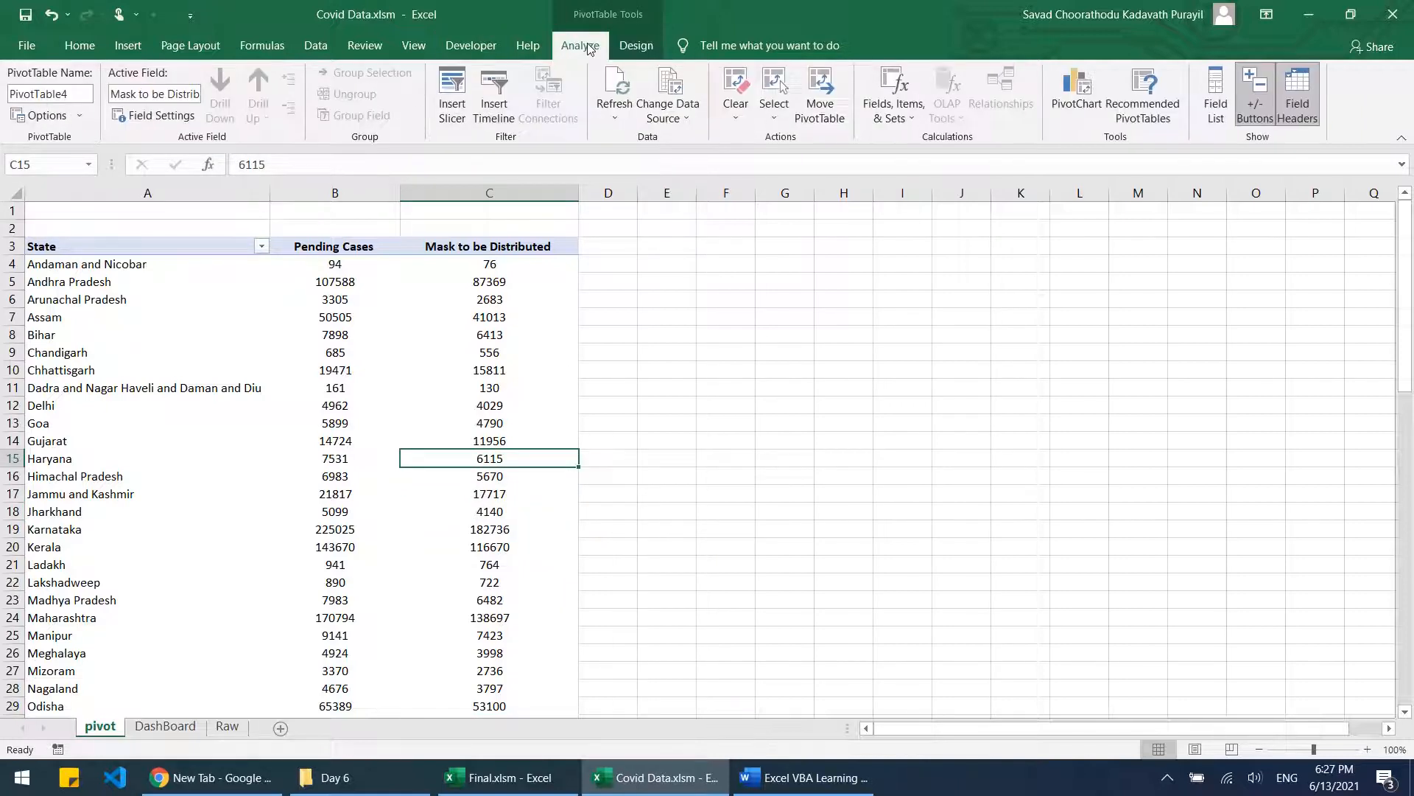
click(465, 106)
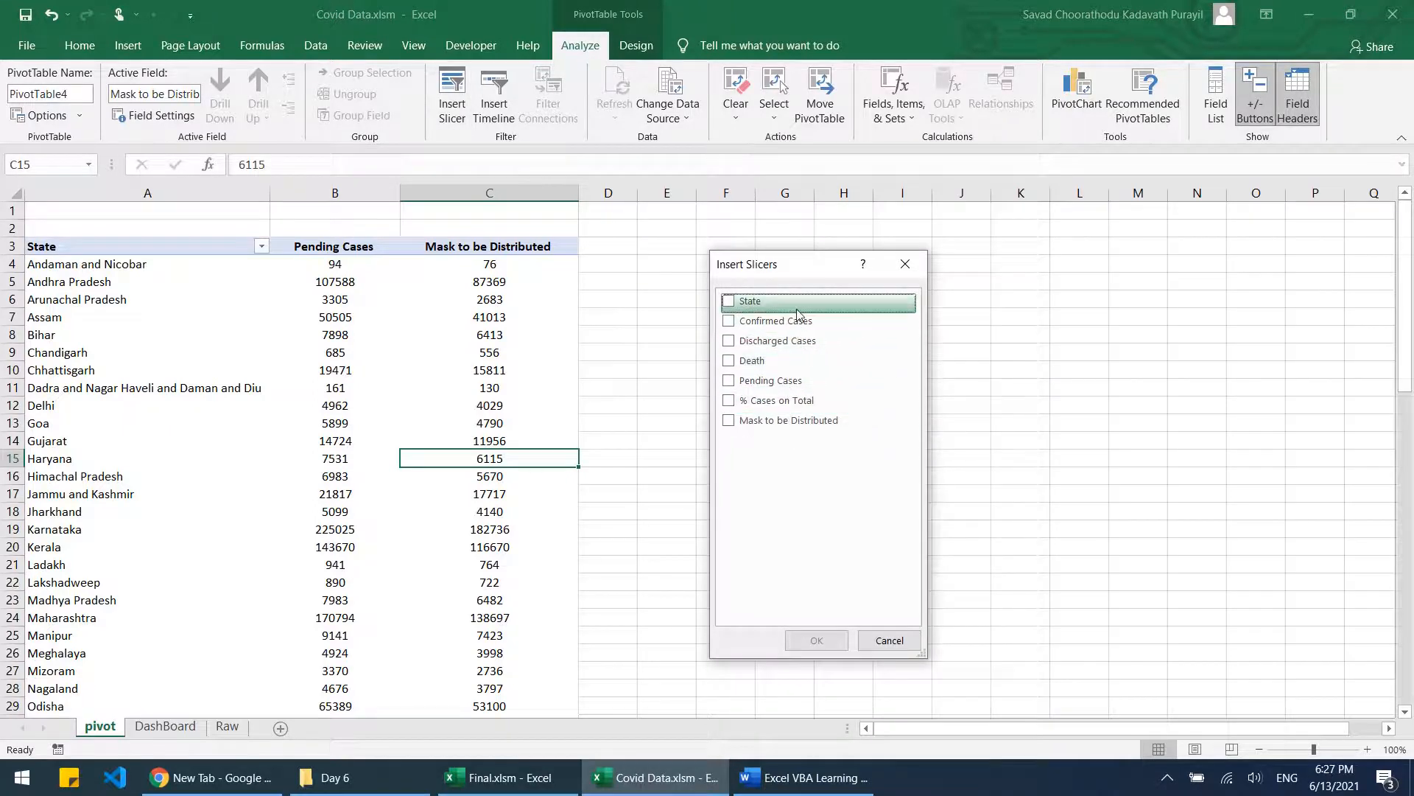
click(730, 302)
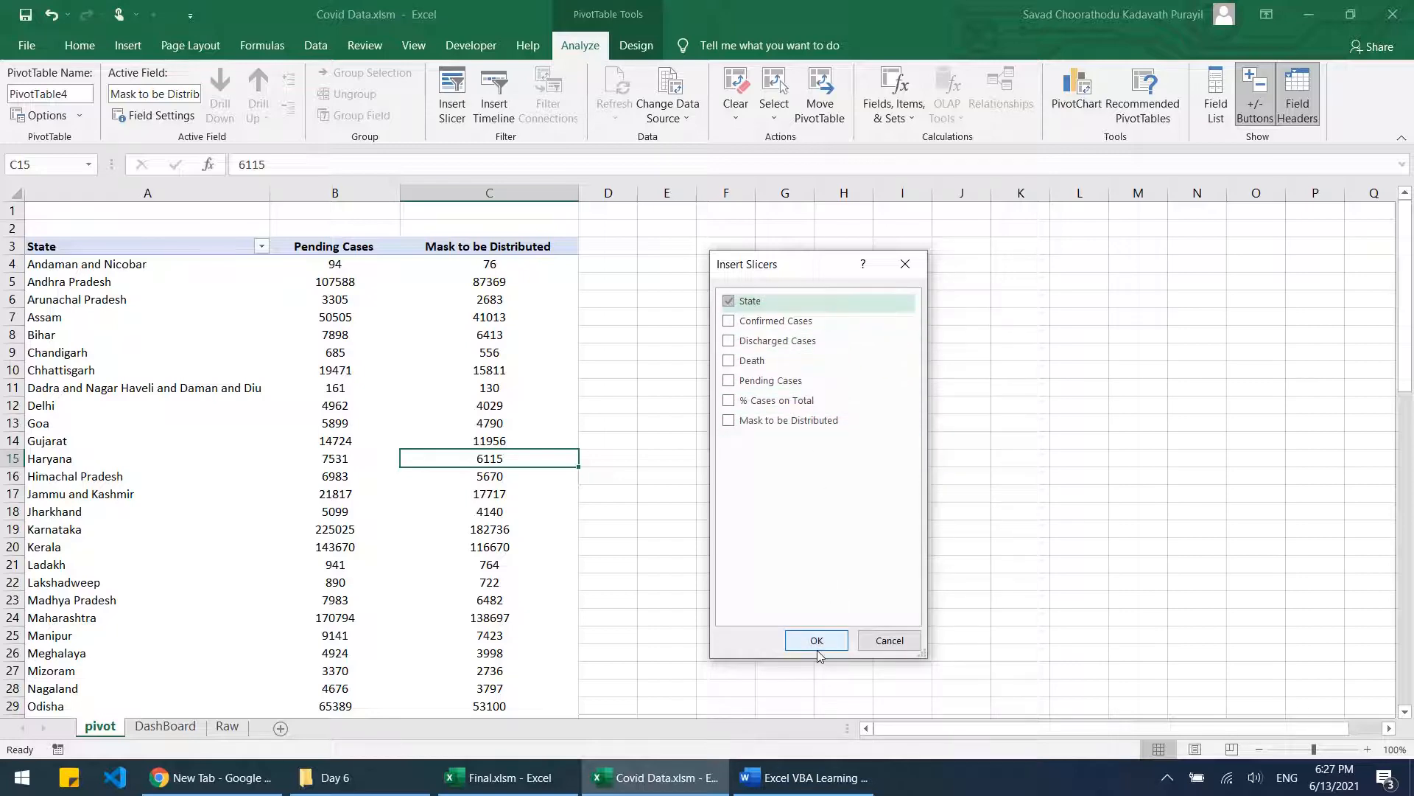
click(816, 647)
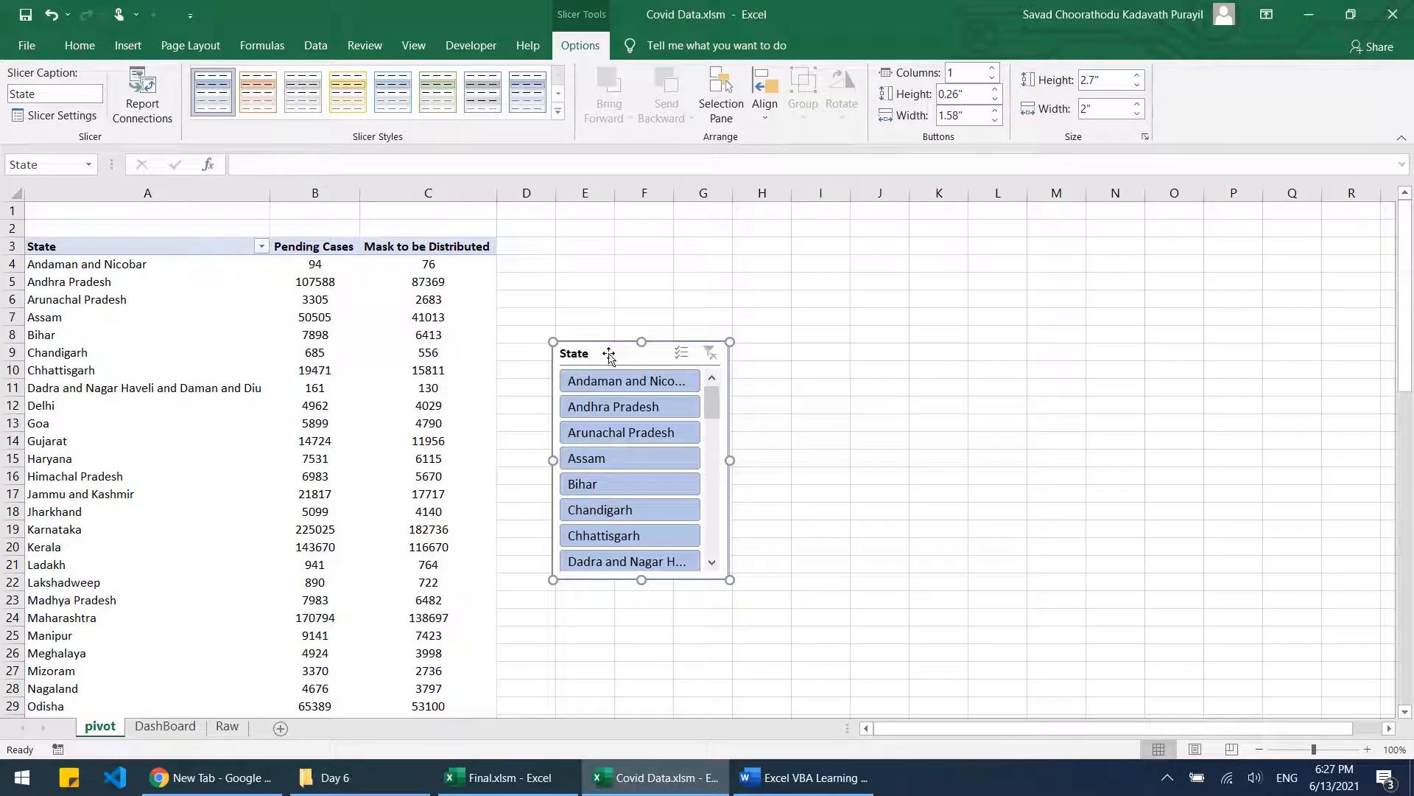
Step: Move the State slicer to the DashBoard sheet, place it beside the list box and shorten it to match the list's lower edge
click(442, 458)
click(165, 726)
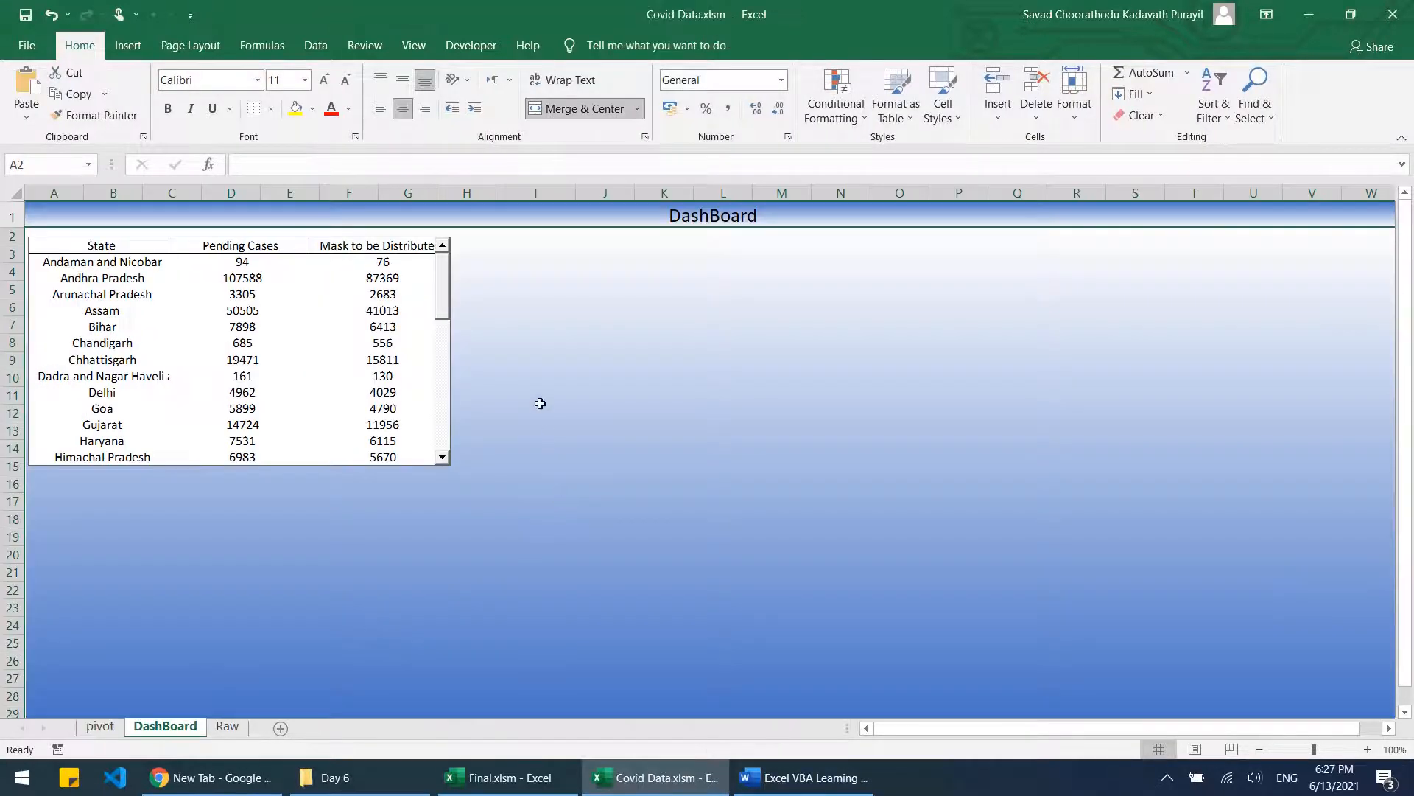
key(ctrl+v)
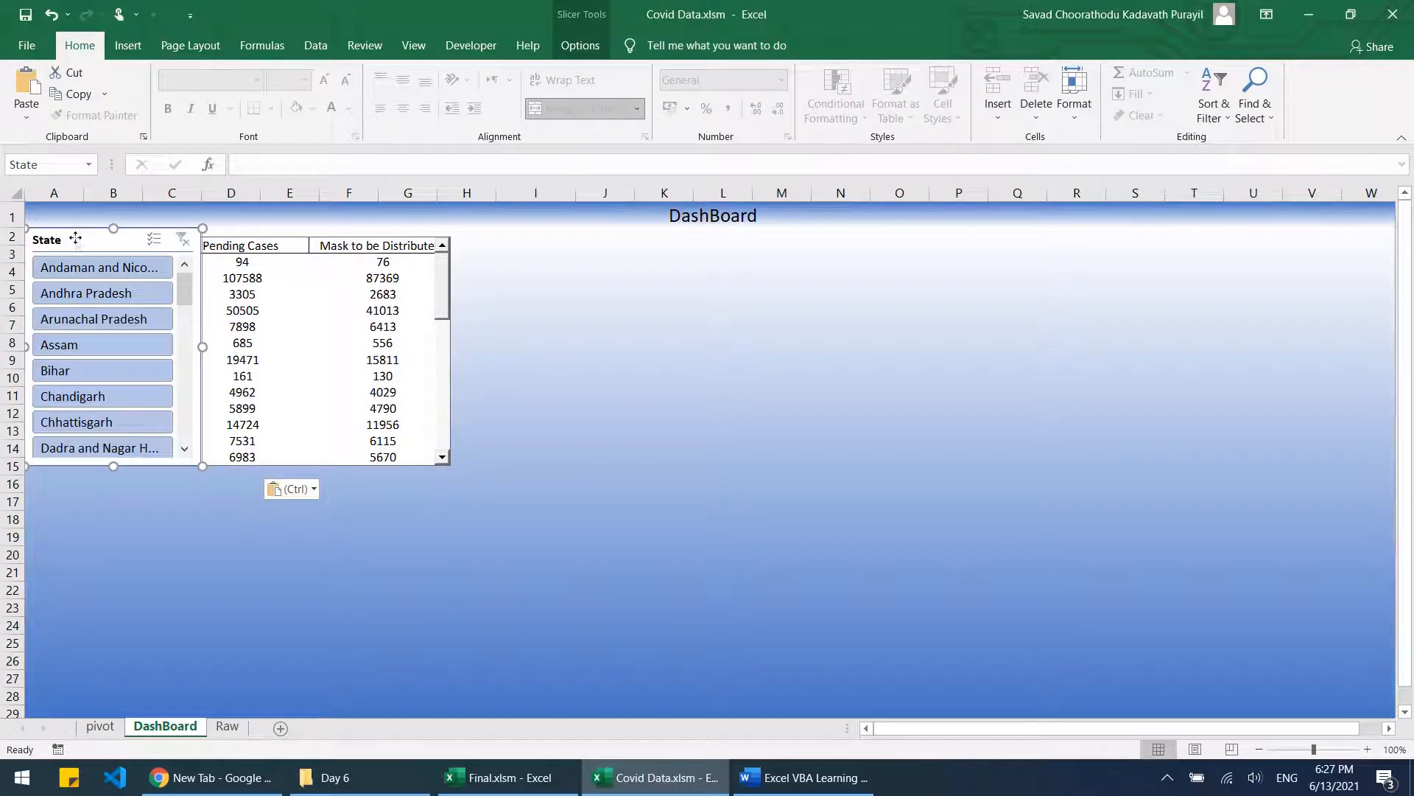
drag(75, 238, 506, 247)
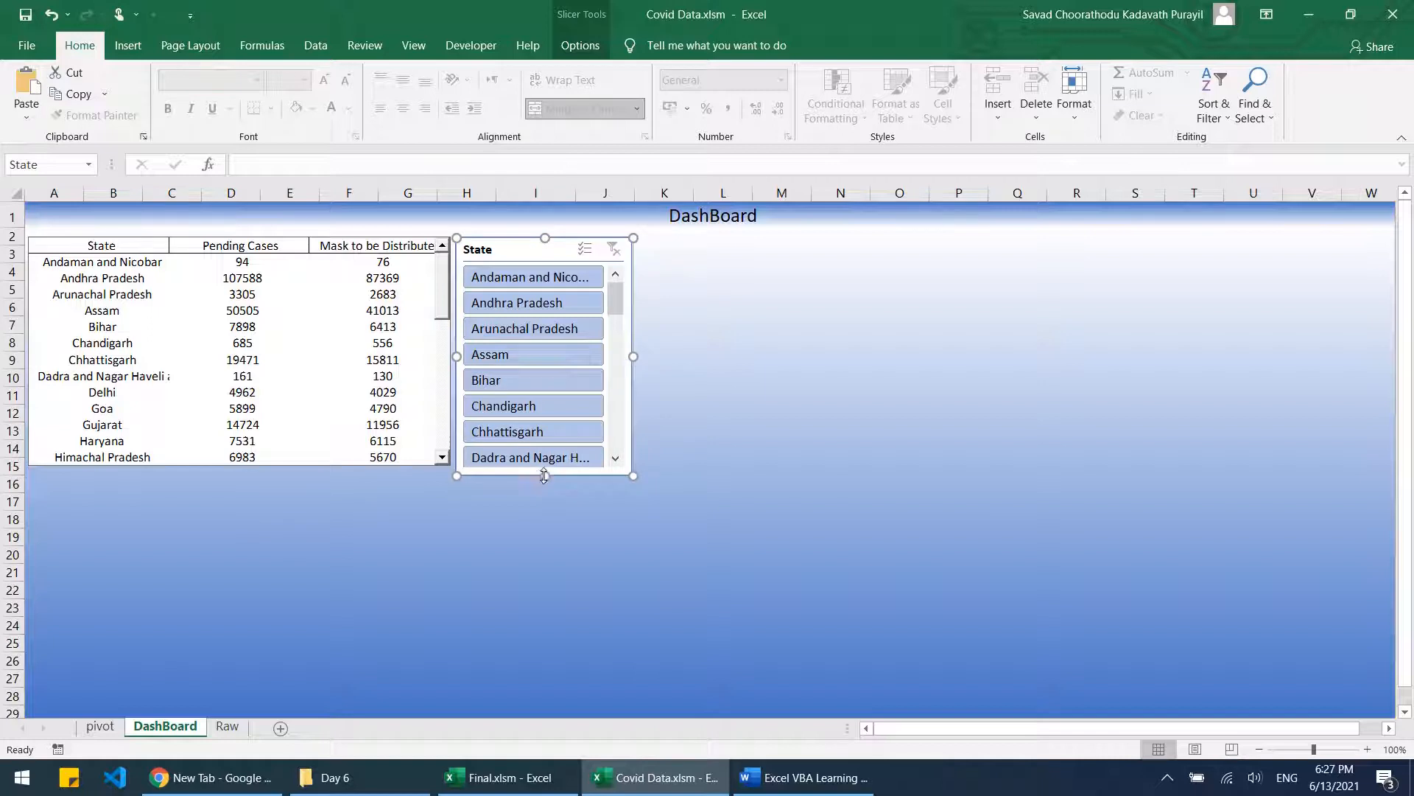
drag(544, 475, 544, 466)
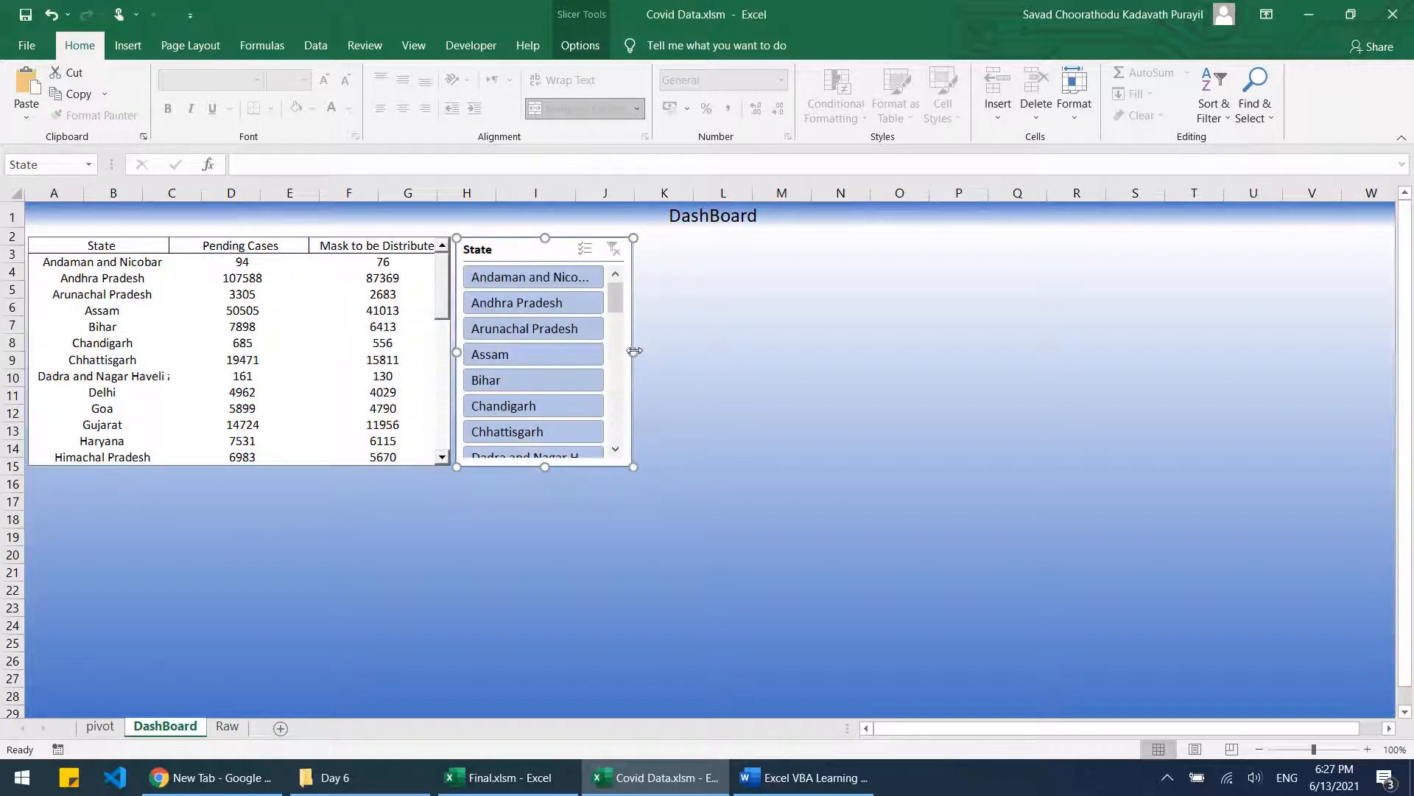
Step: Widen the State slicer slightly on the DashBoard sheet so that longer state names fit
drag(634, 351, 646, 348)
click(837, 405)
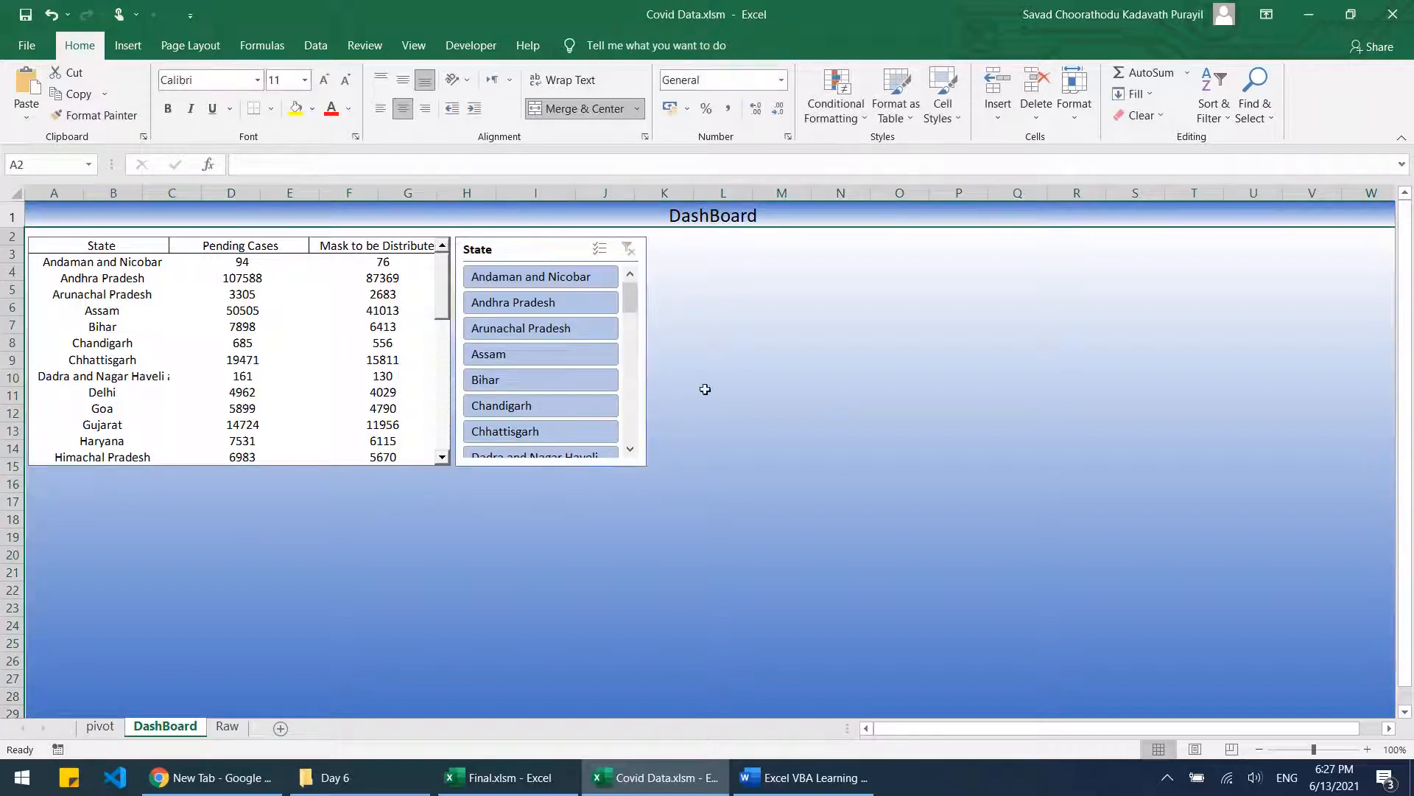
Step: Test the State slicer with single states and a multi-selection of Bihar, Andhra Pradesh and Arunachal Pradesh, and clear the filter
click(547, 328)
click(538, 352)
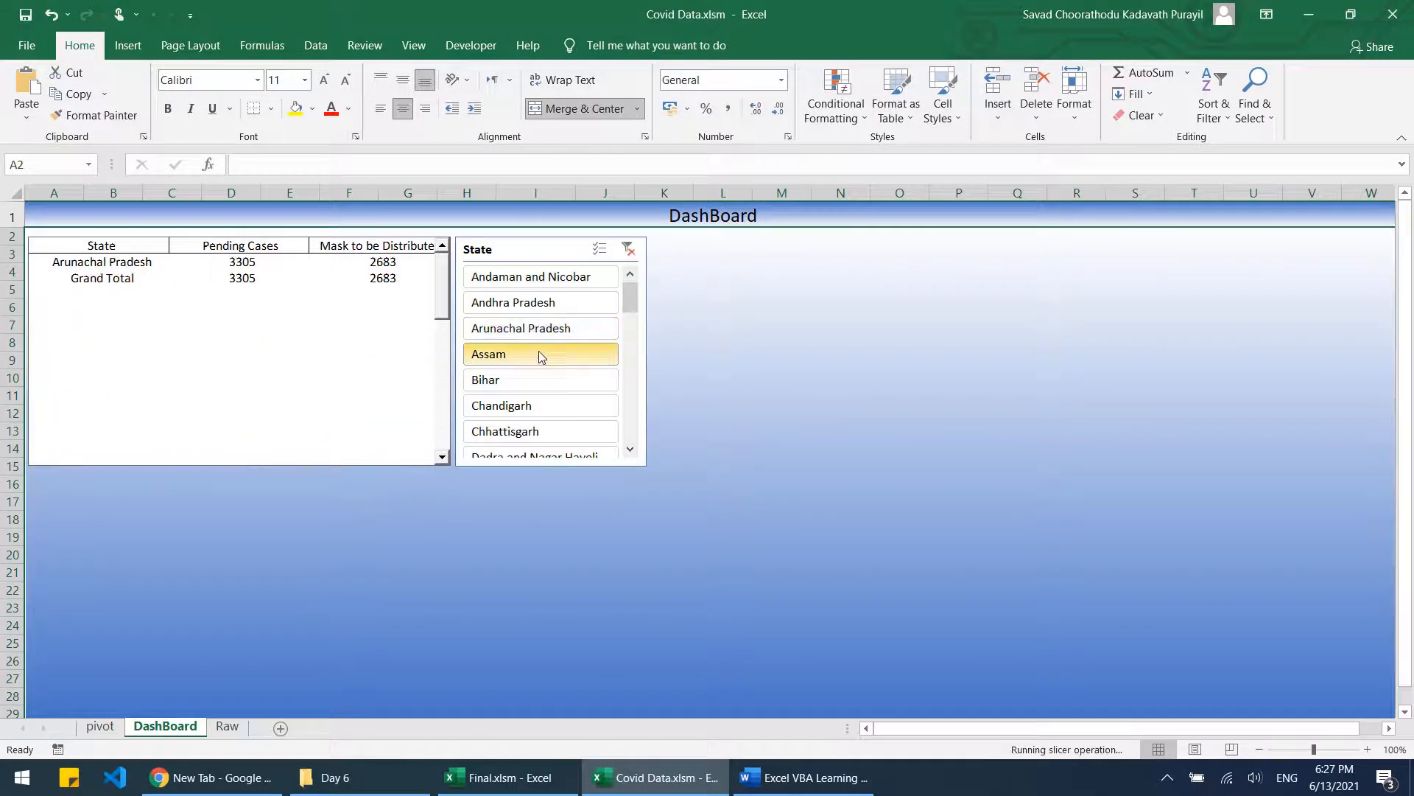
click(531, 381)
click(600, 249)
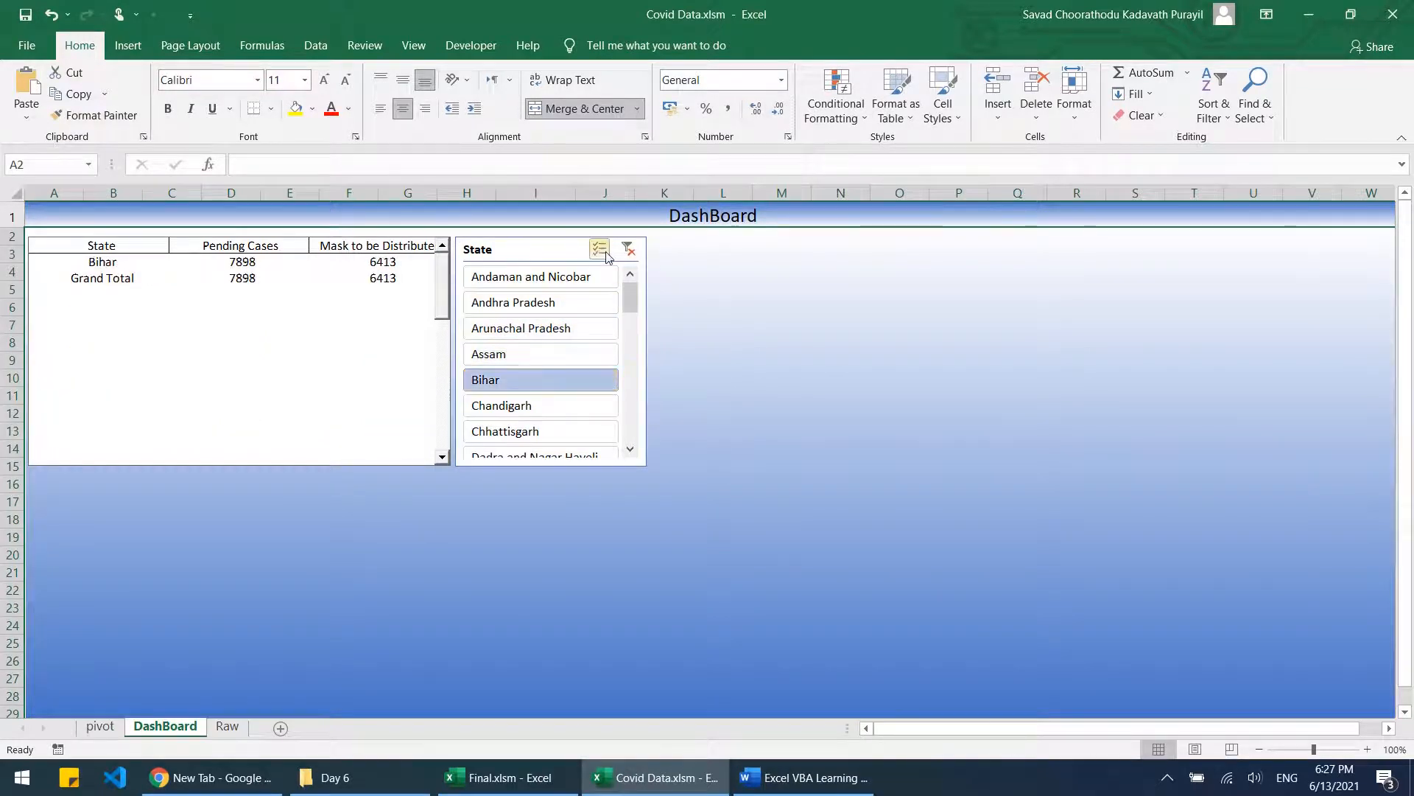
click(569, 308)
click(562, 329)
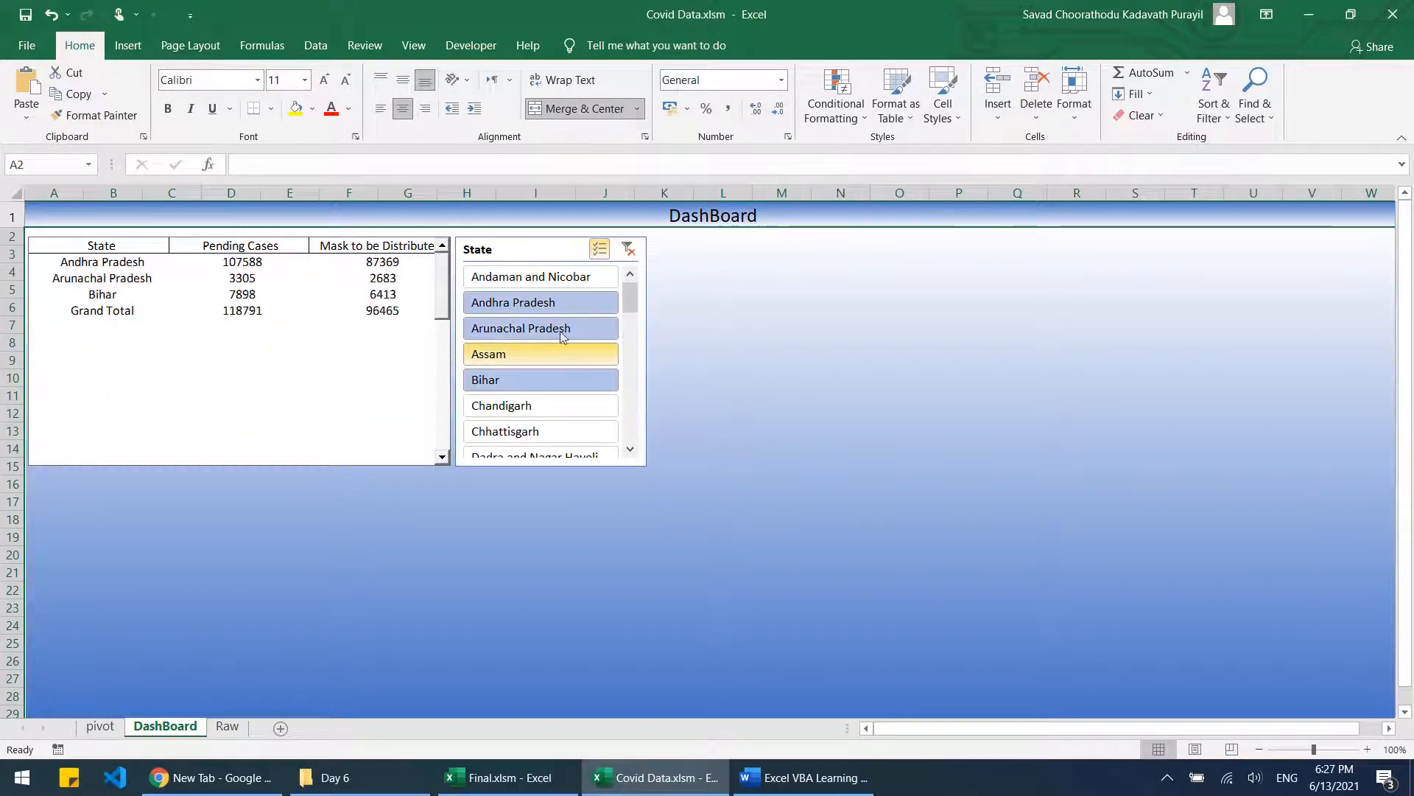
click(628, 249)
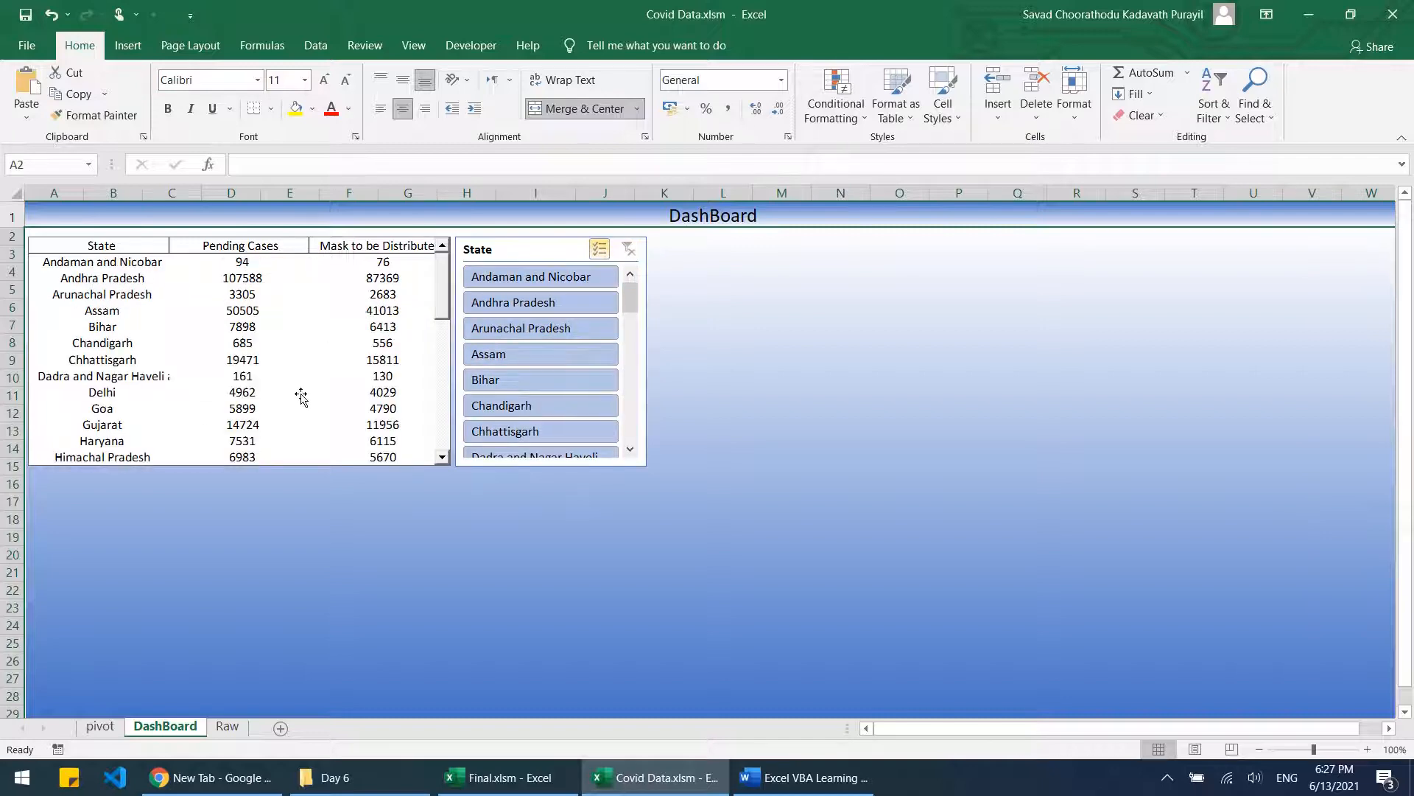
Step: Check the chart in Final.xlsm, return to Covid Data.xlsm and insert a 2-D clustered bar PivotChart from the pivot sheet's table
click(501, 778)
key(alt+Tab)
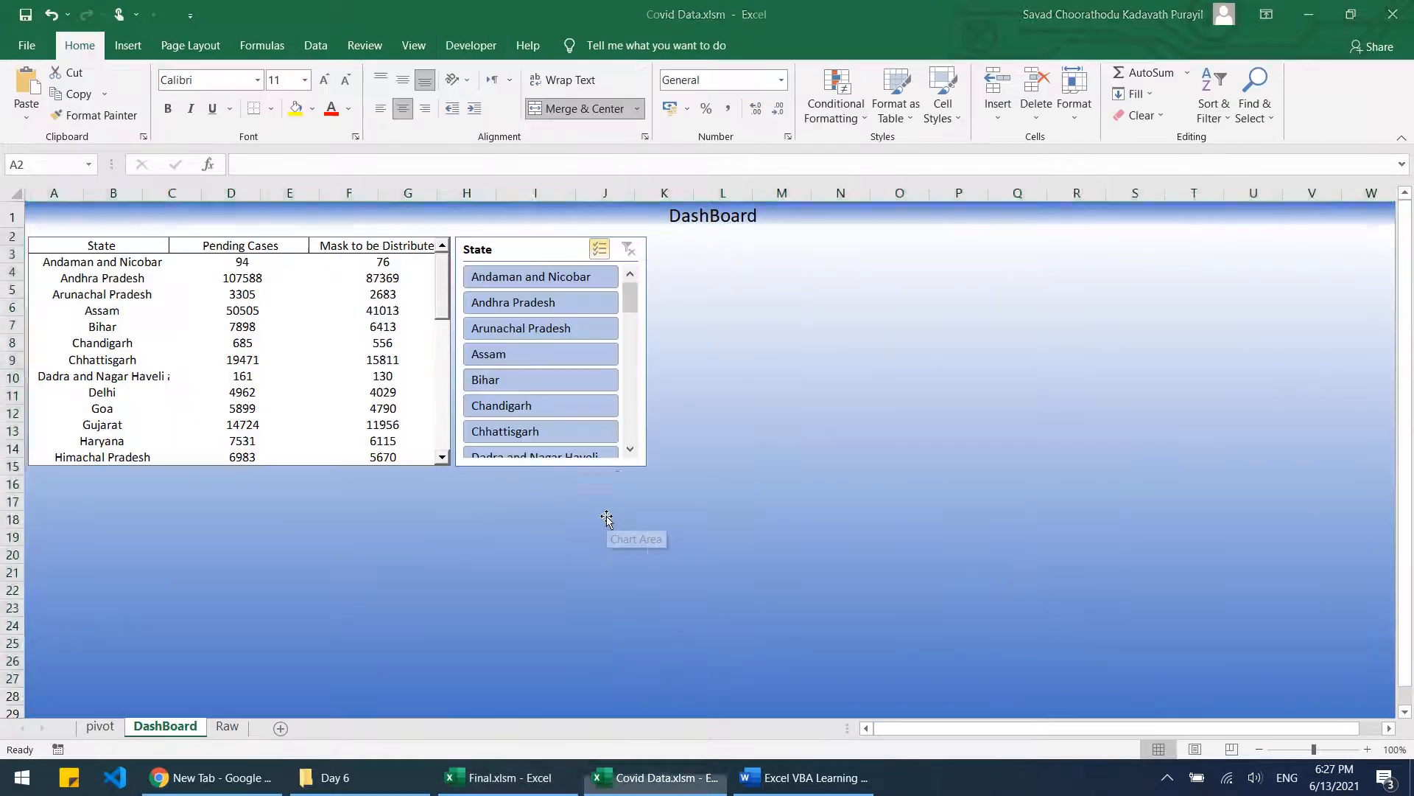
click(100, 726)
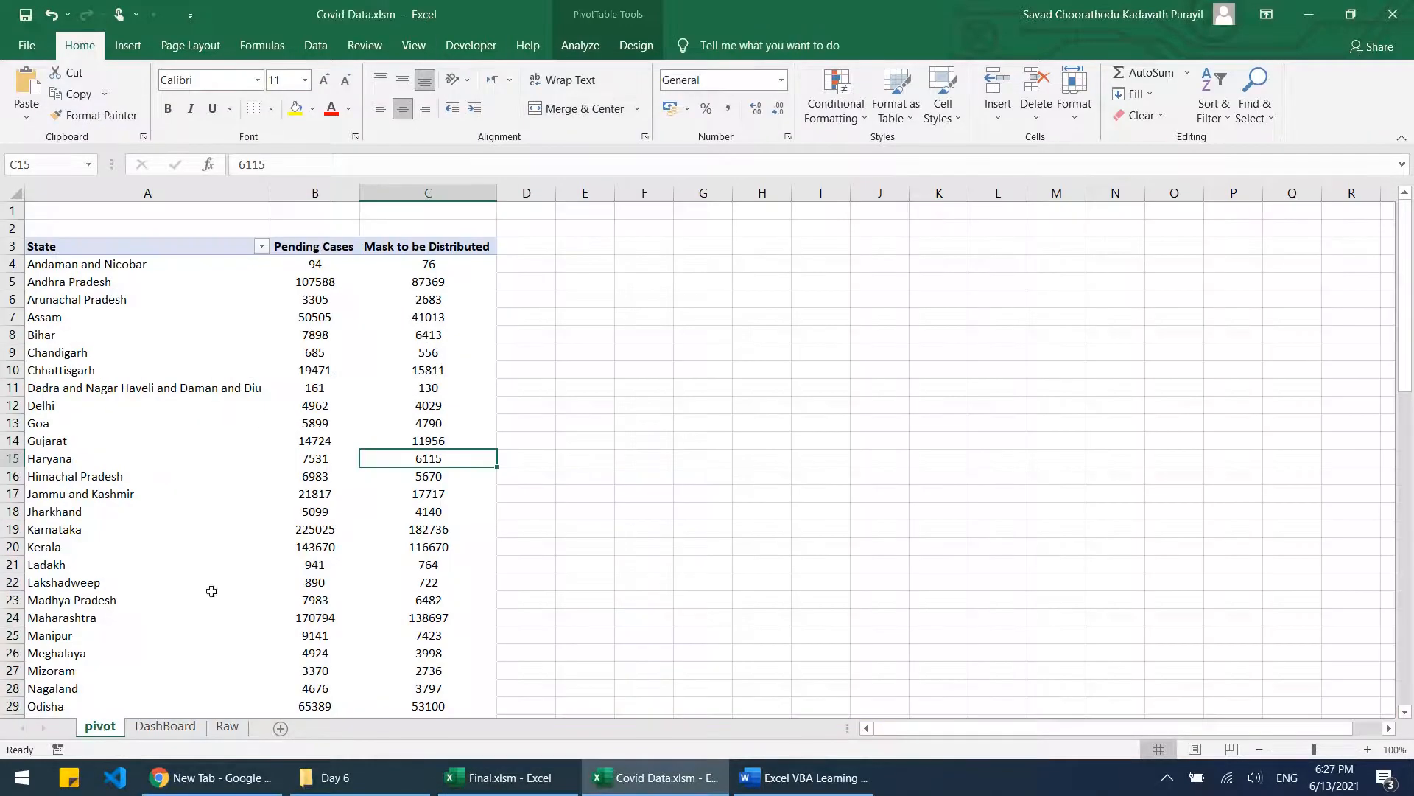
click(328, 383)
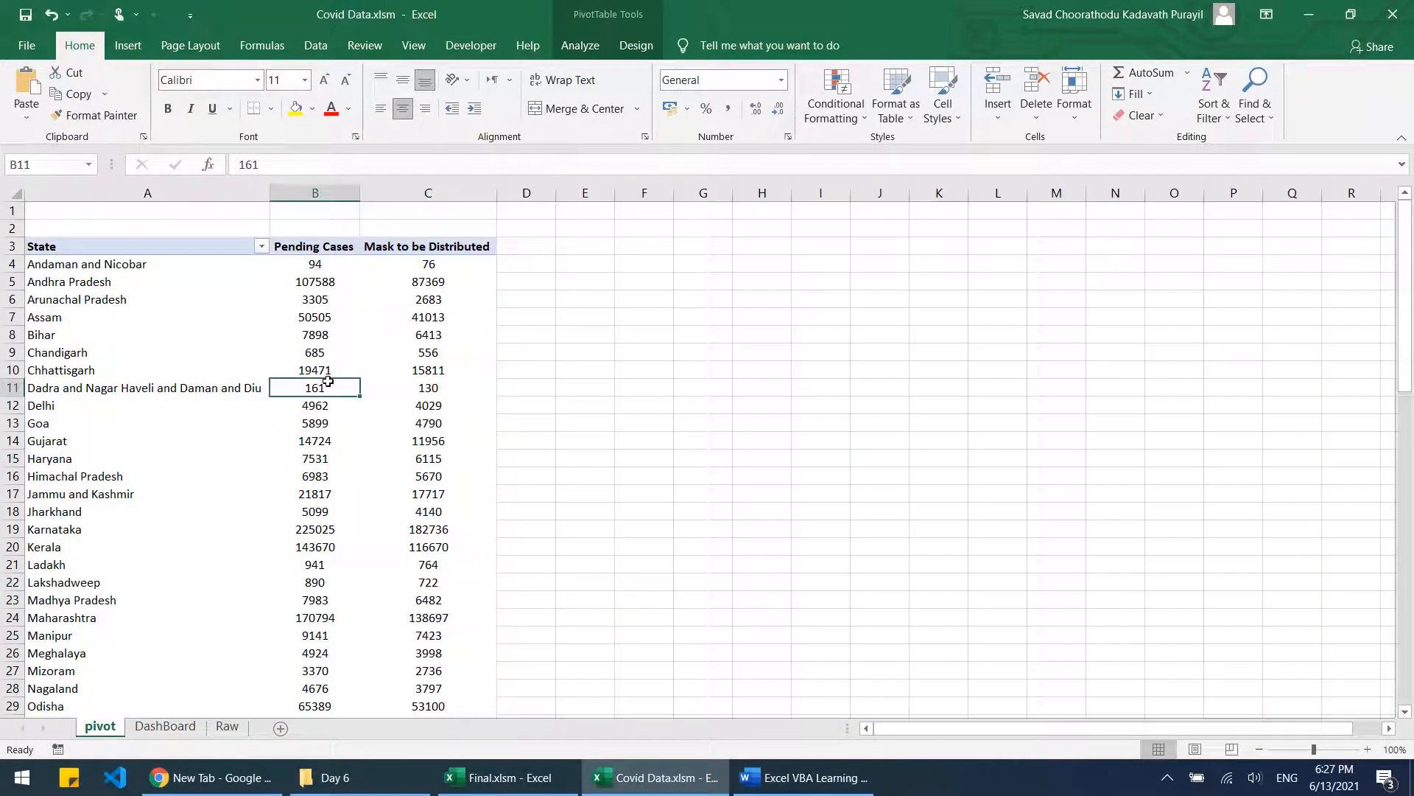
click(127, 46)
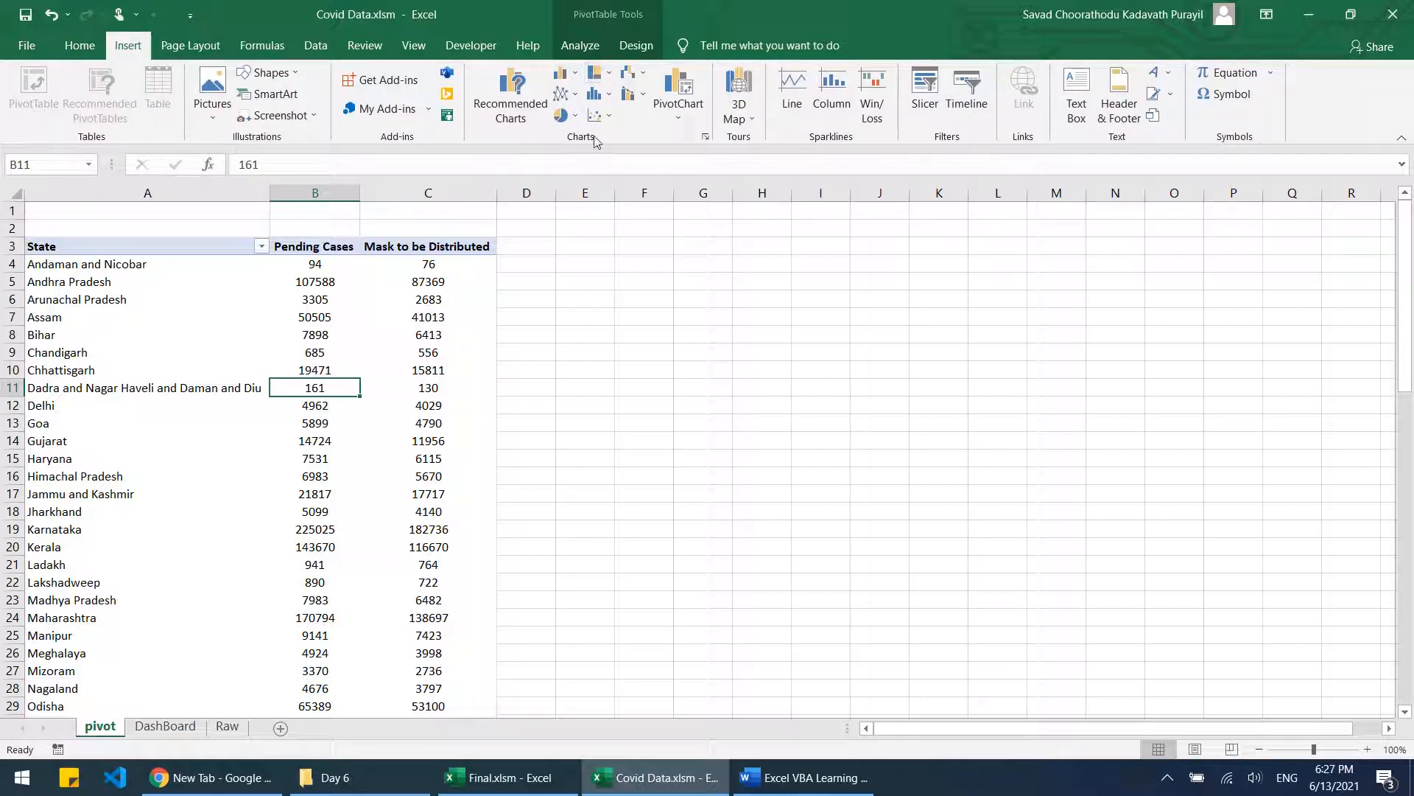
click(609, 78)
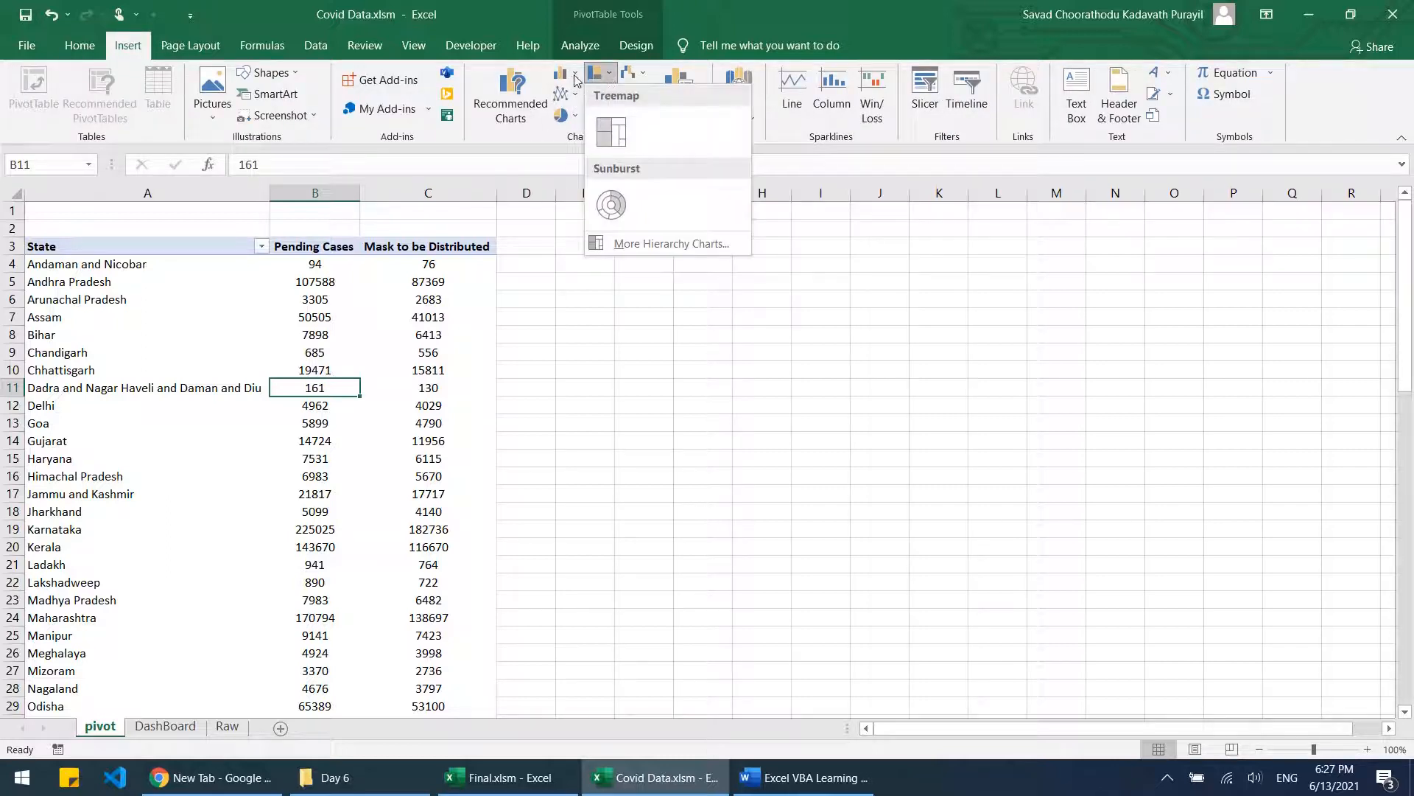
click(576, 77)
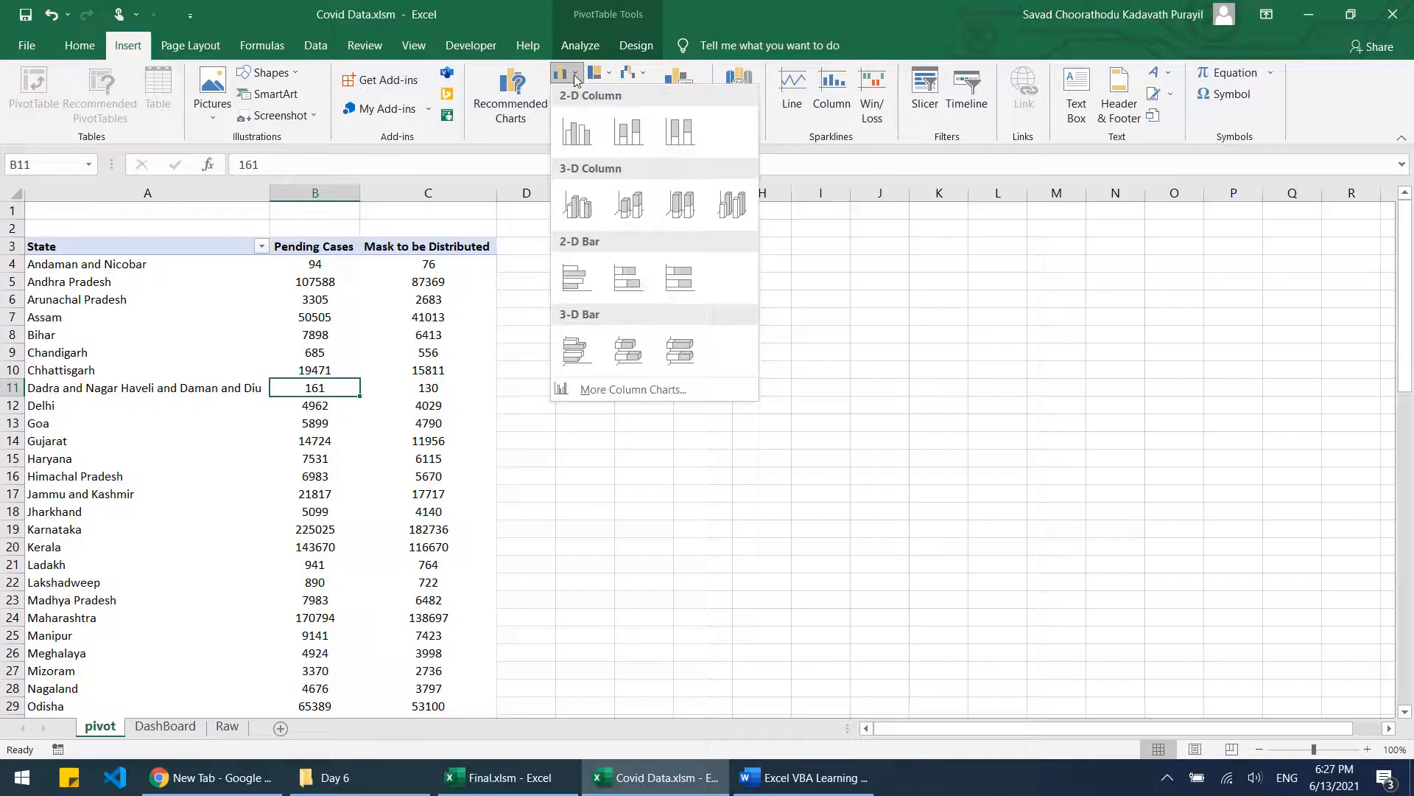
click(577, 279)
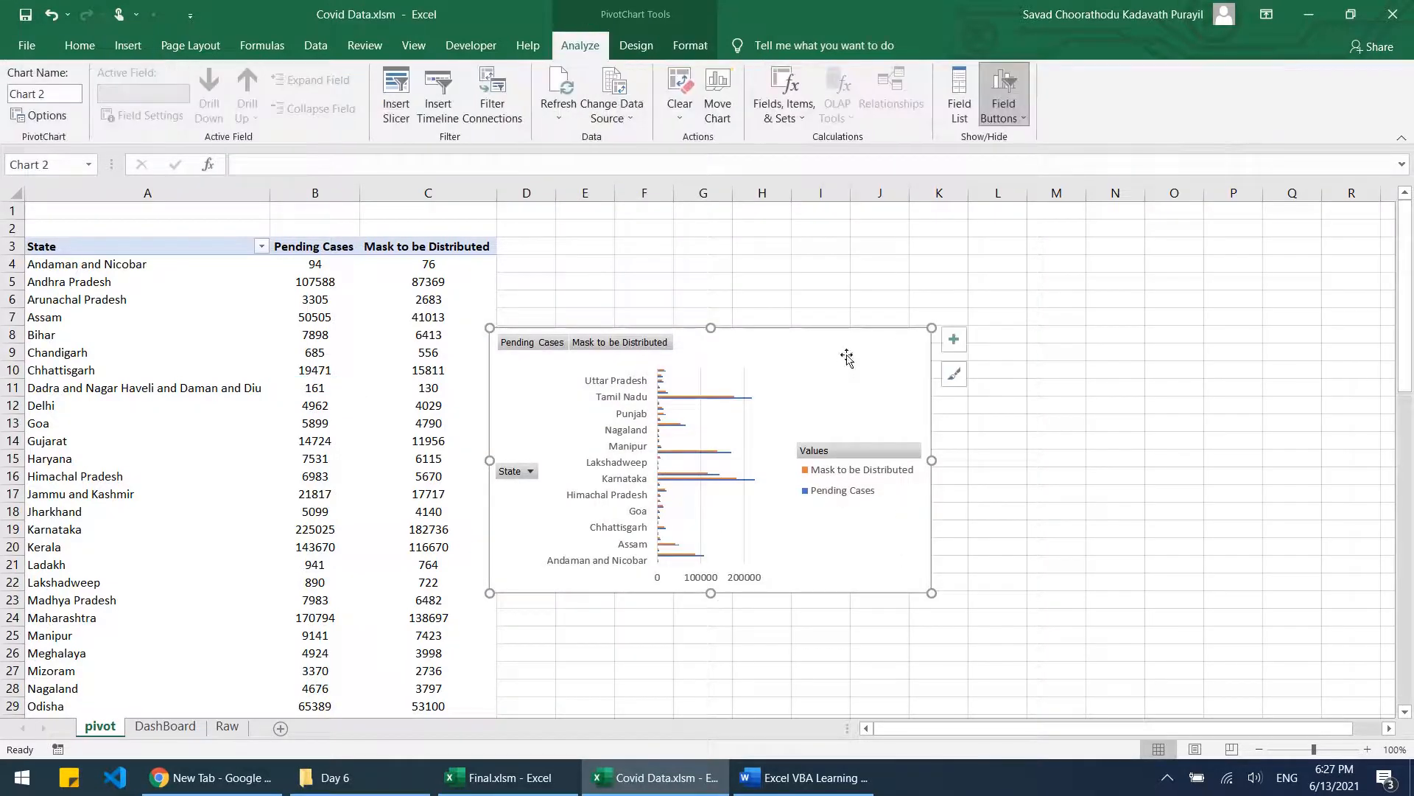
Step: Move the bar PivotChart from the pivot sheet to the DashBoard sheet
key(Delete)
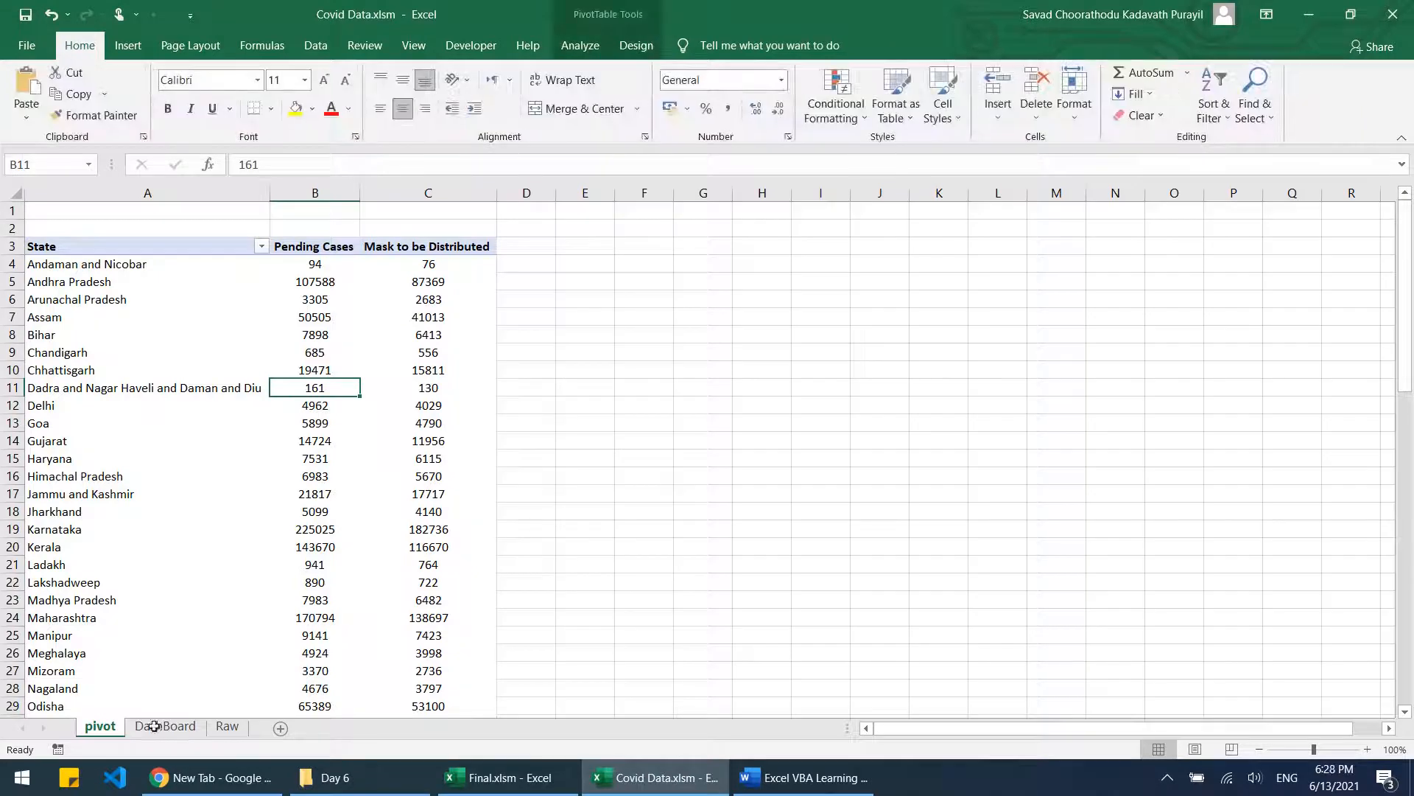
click(154, 726)
key(ctrl+v)
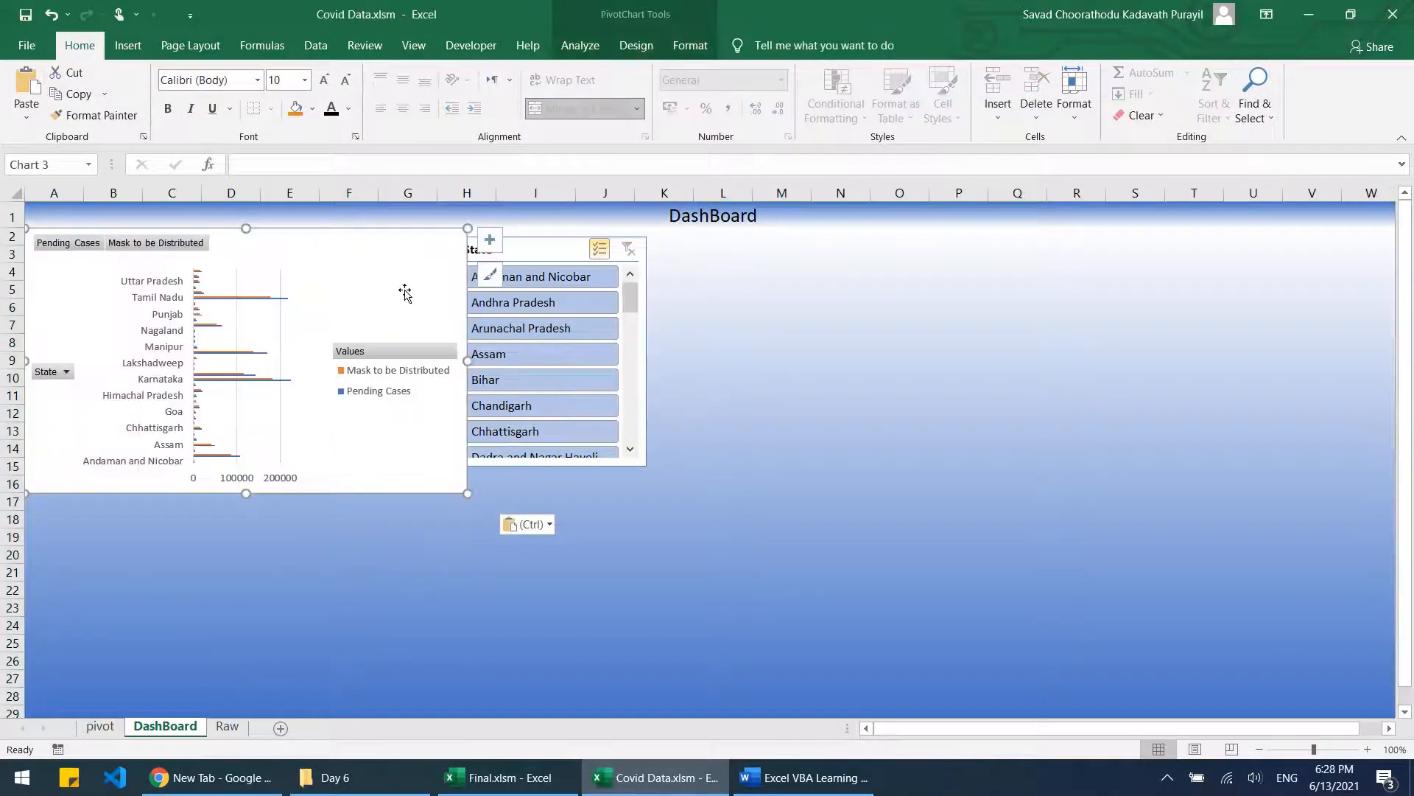
Step: Place the bar chart directly below the list box, reduce its height and widen it to the State slicer's outer edge
drag(470, 287, 410, 506)
drag(254, 450, 254, 483)
drag(429, 514, 428, 508)
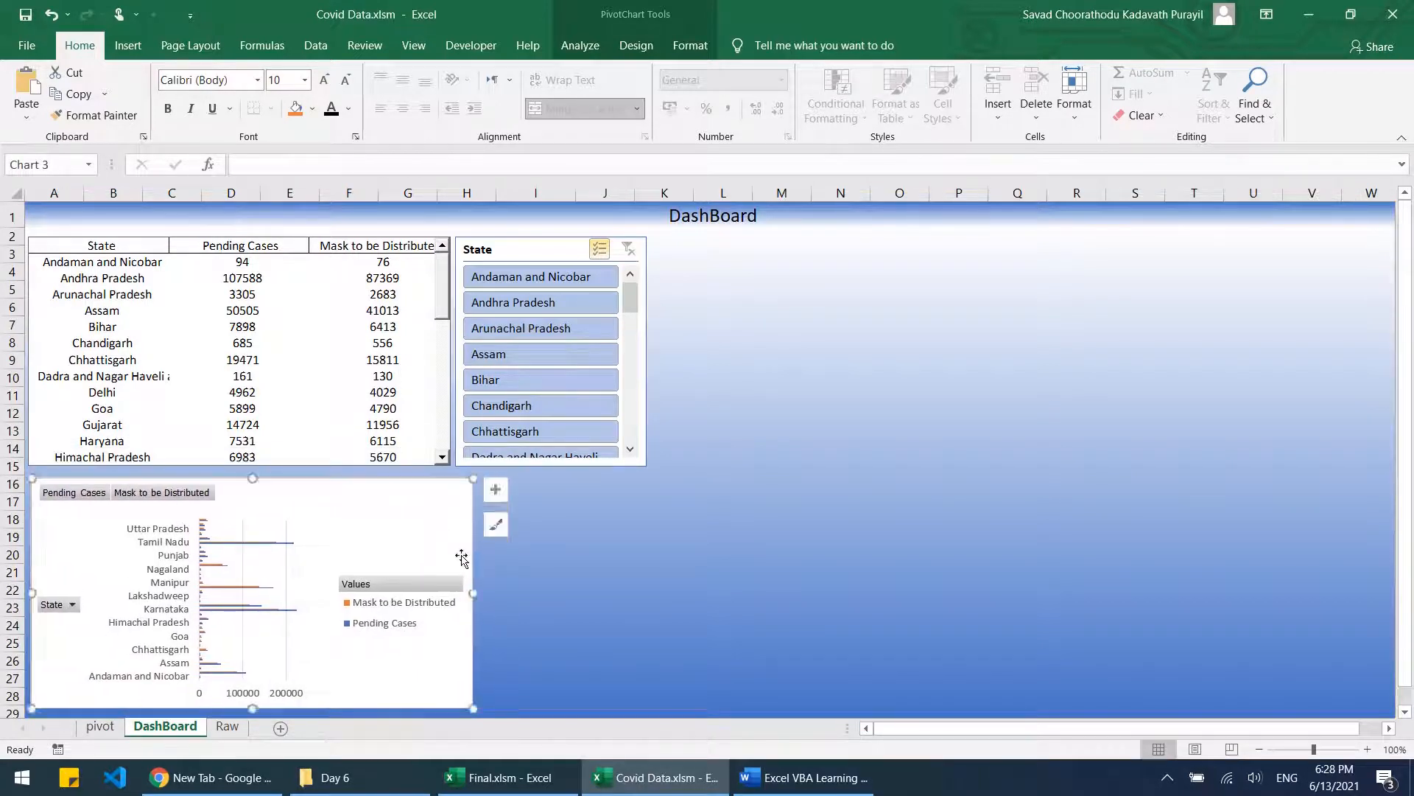
drag(473, 593, 646, 593)
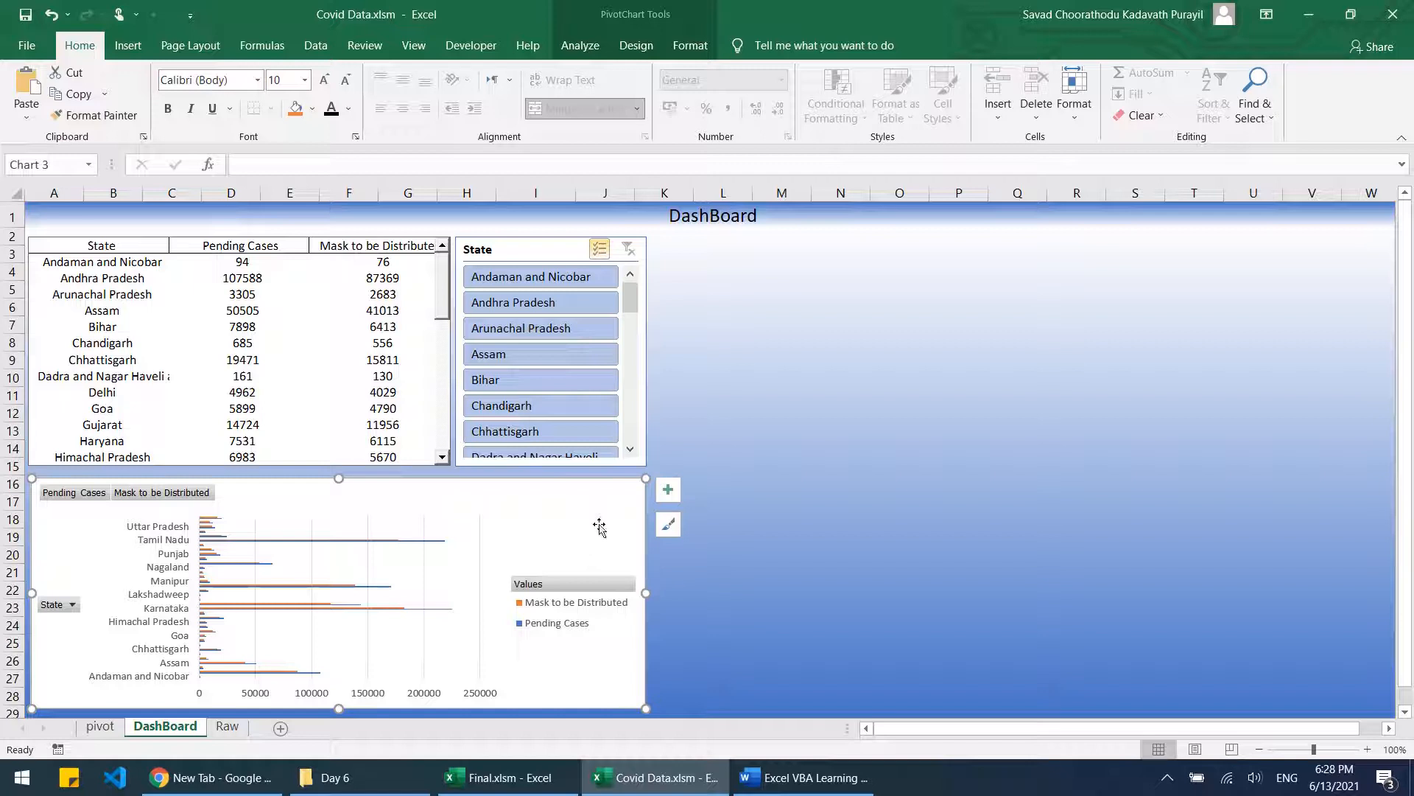
Step: Apply the dark chart style with glowing outlined bars to the bar chart
click(636, 45)
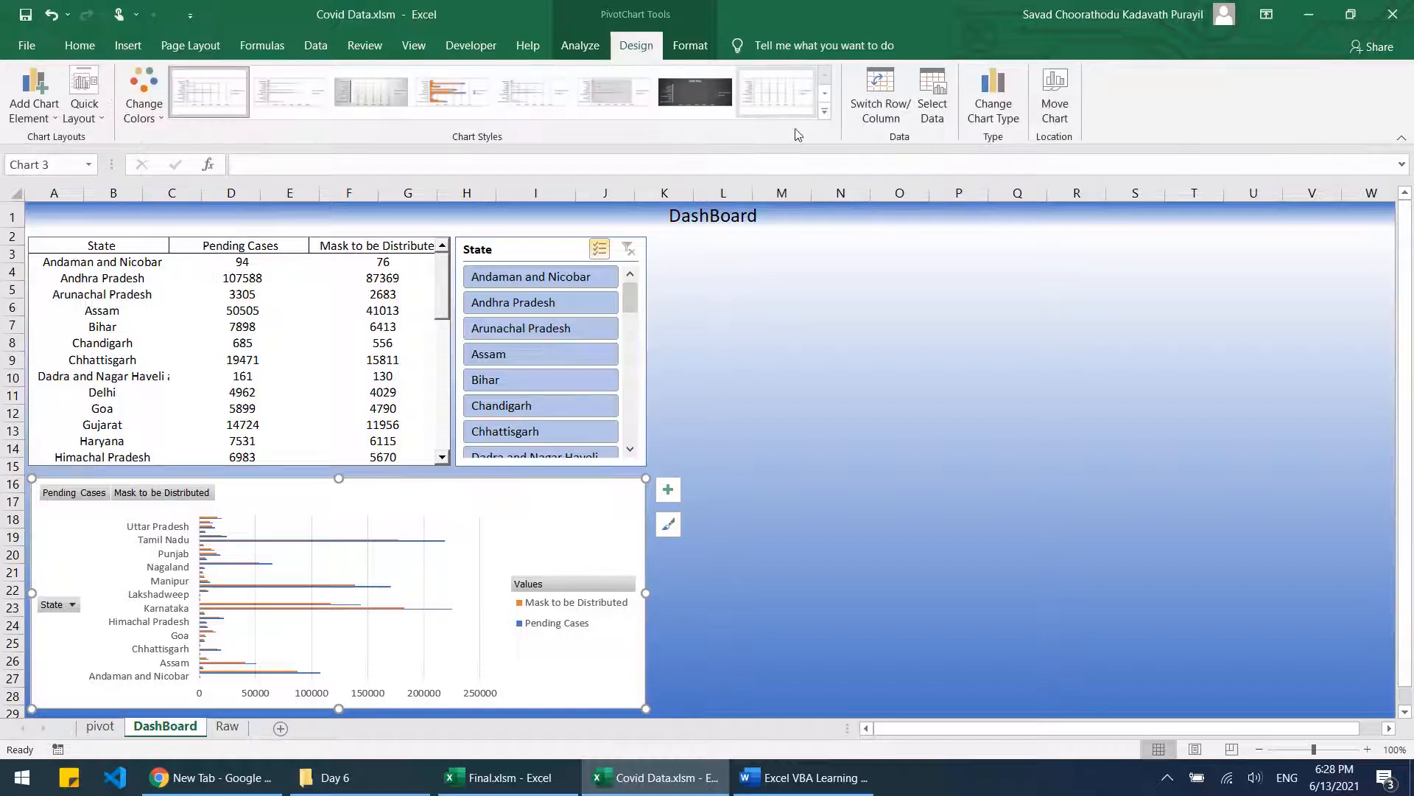
click(825, 112)
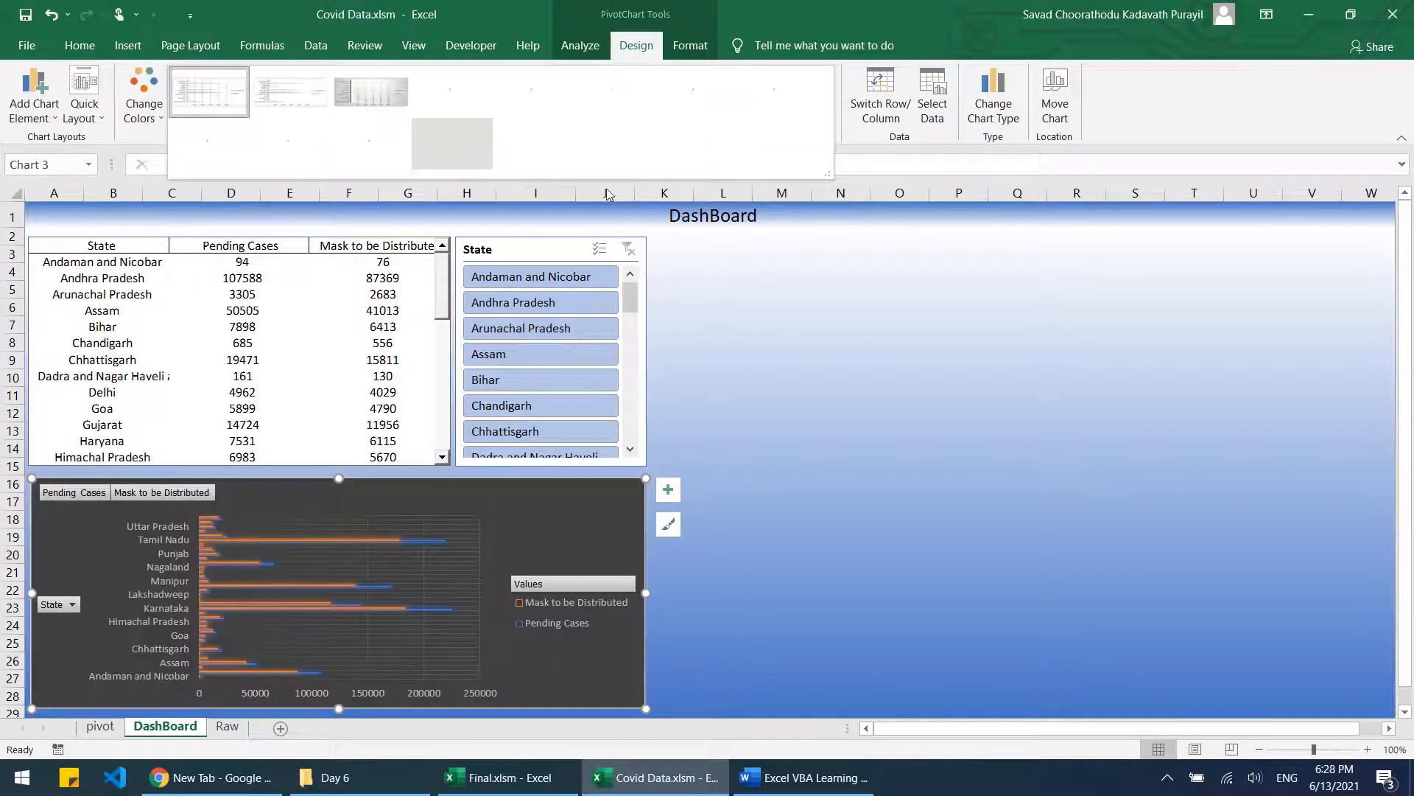
click(378, 153)
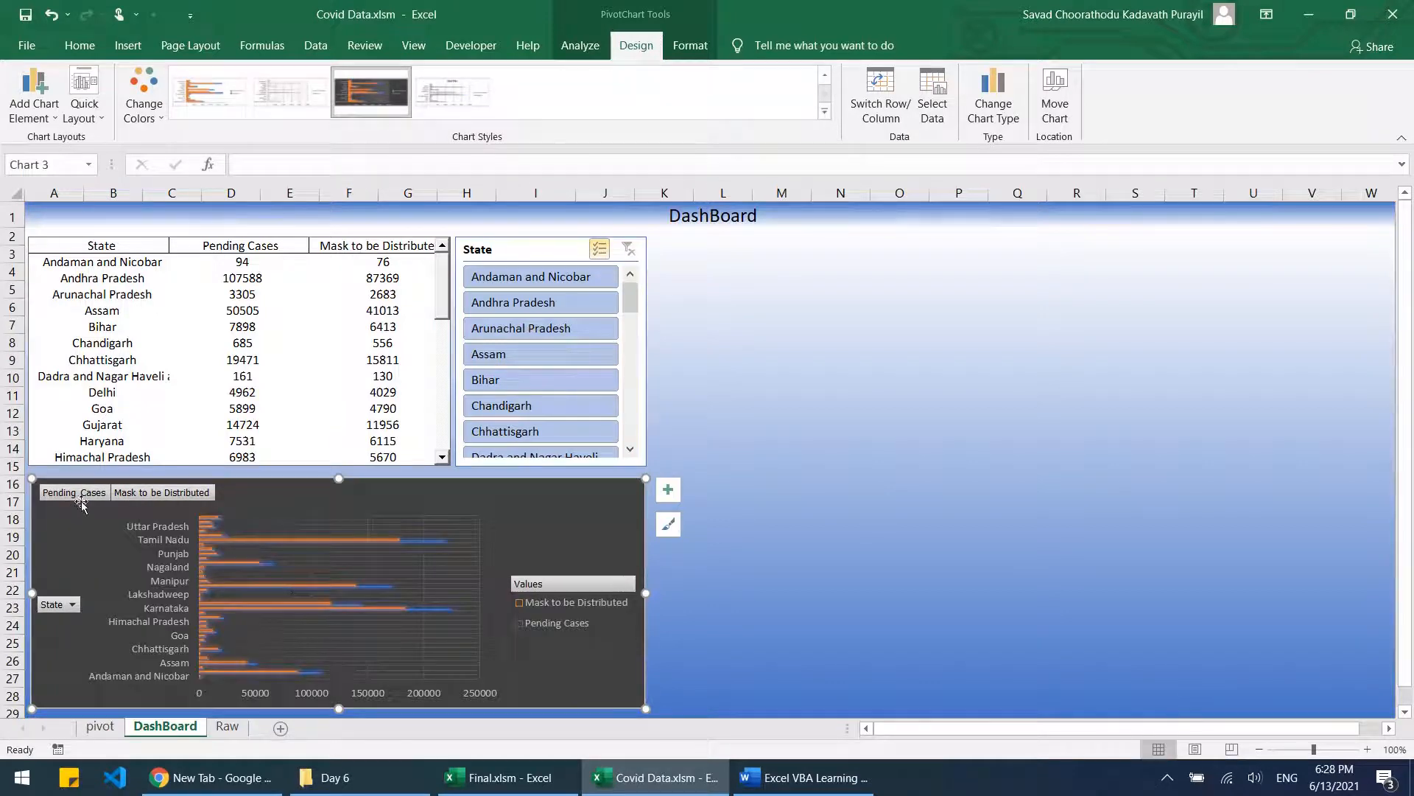
Step: Hide the value, axis and legend field buttons on the bar chart
right_click(177, 495)
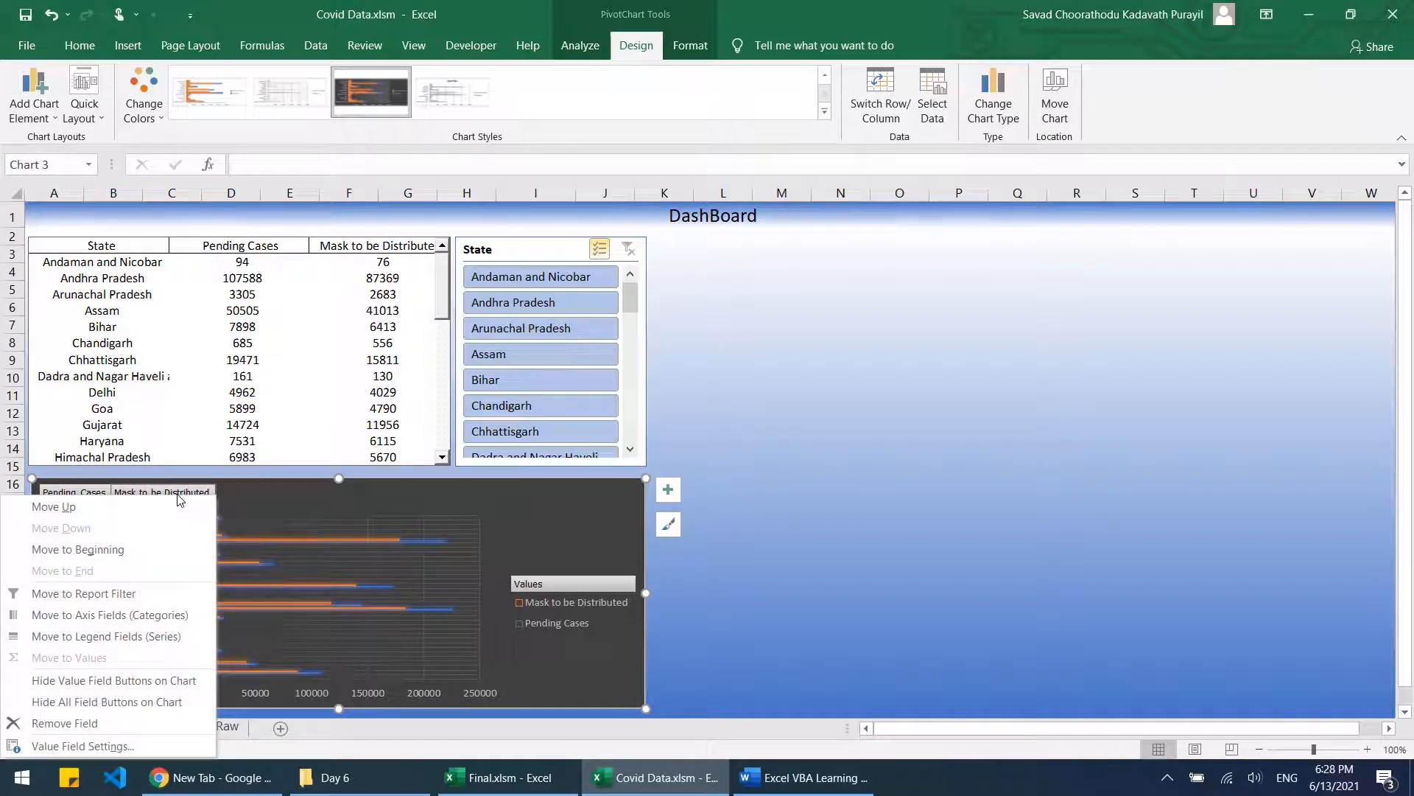
click(129, 681)
right_click(63, 597)
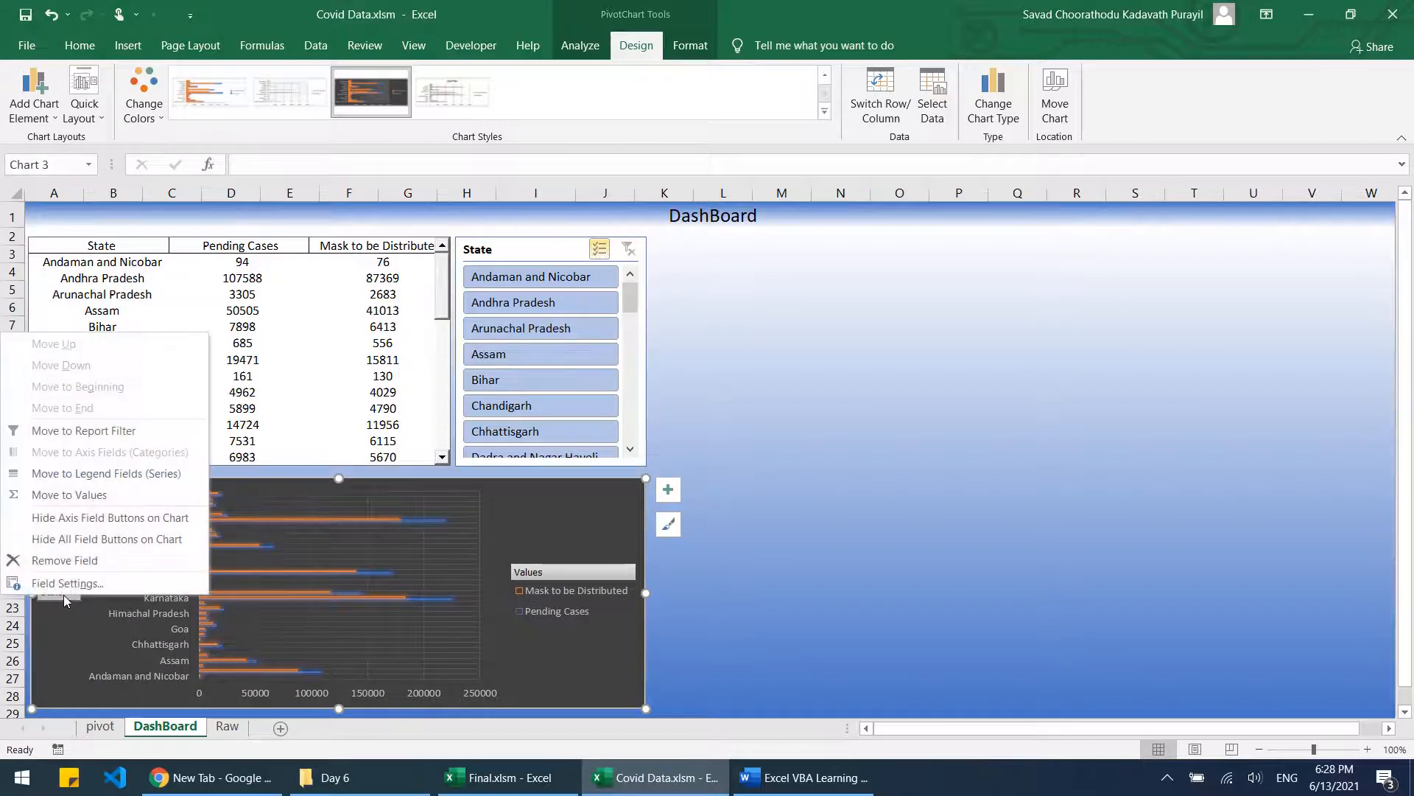
click(111, 518)
right_click(557, 574)
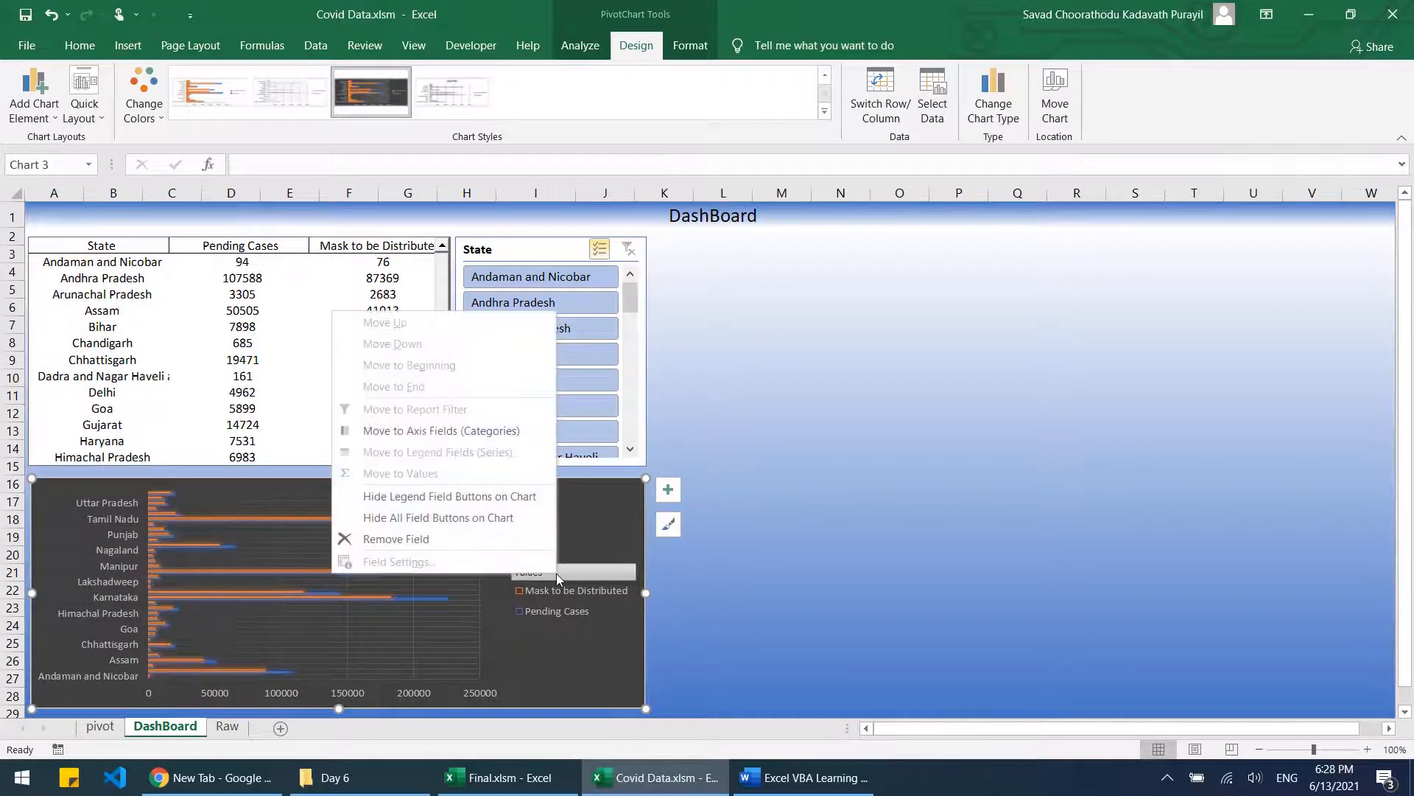
click(489, 497)
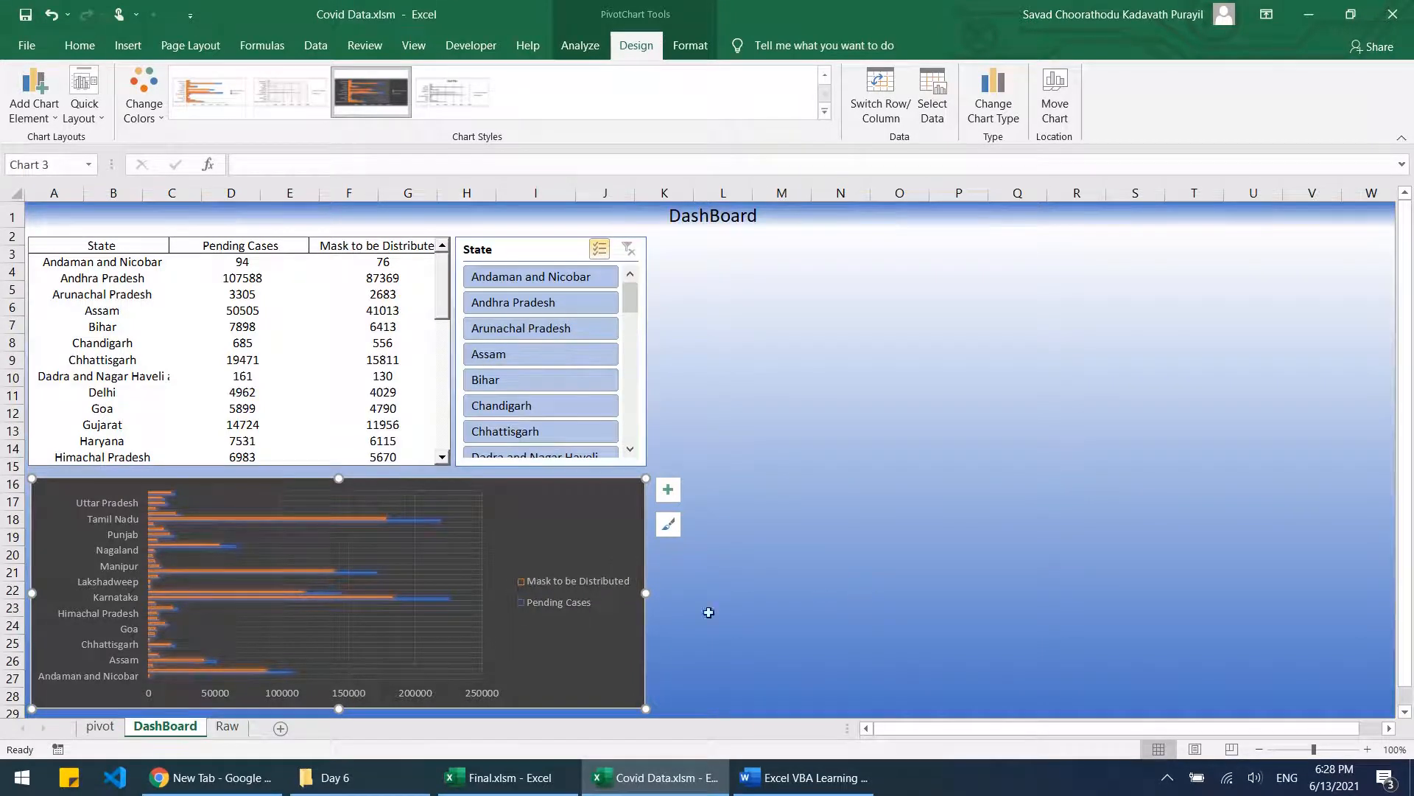
Step: Compare with the chart in Final.xlsm, return to Covid Data.xlsm and filter the State slicer to Andaman and Nicobar only
key(alt+Tab)
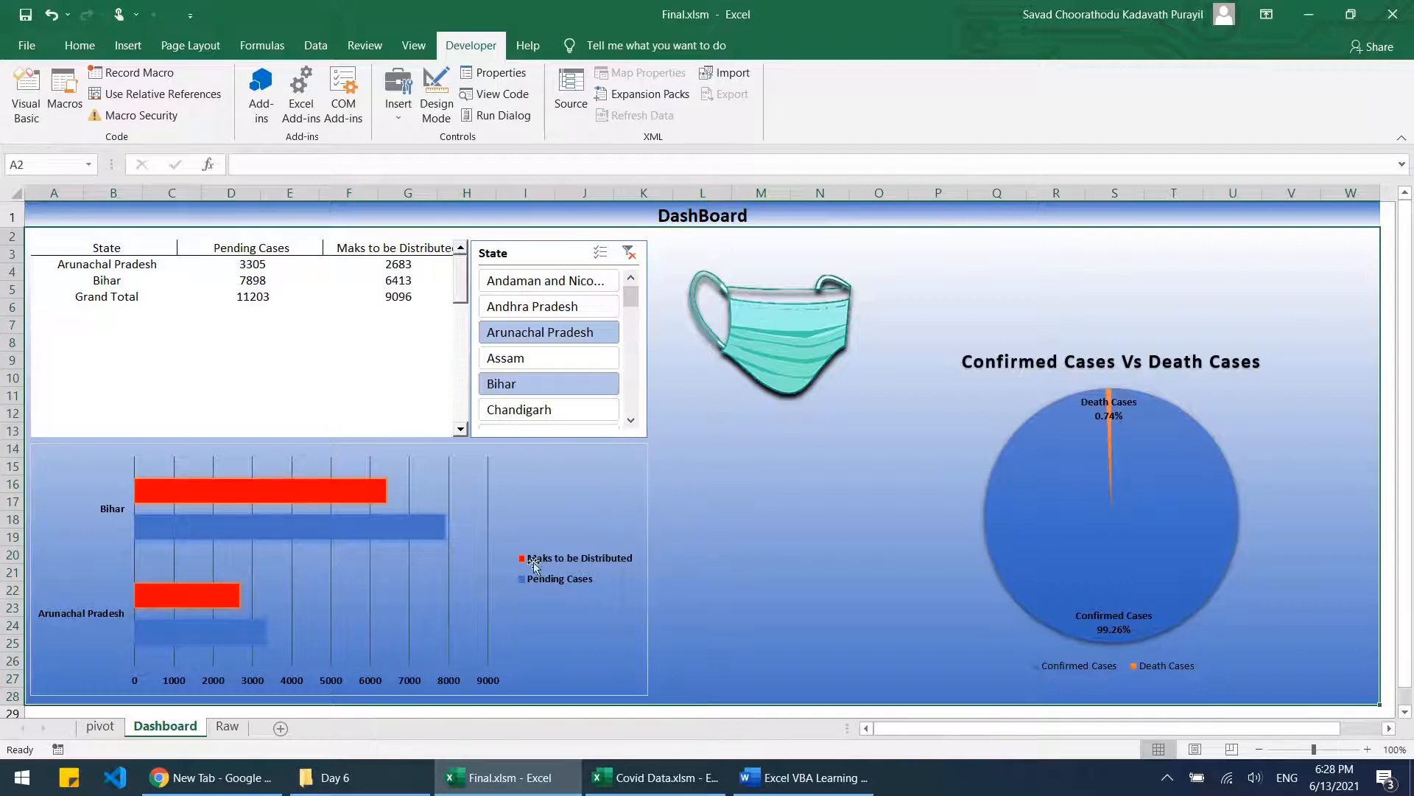
key(alt+Tab)
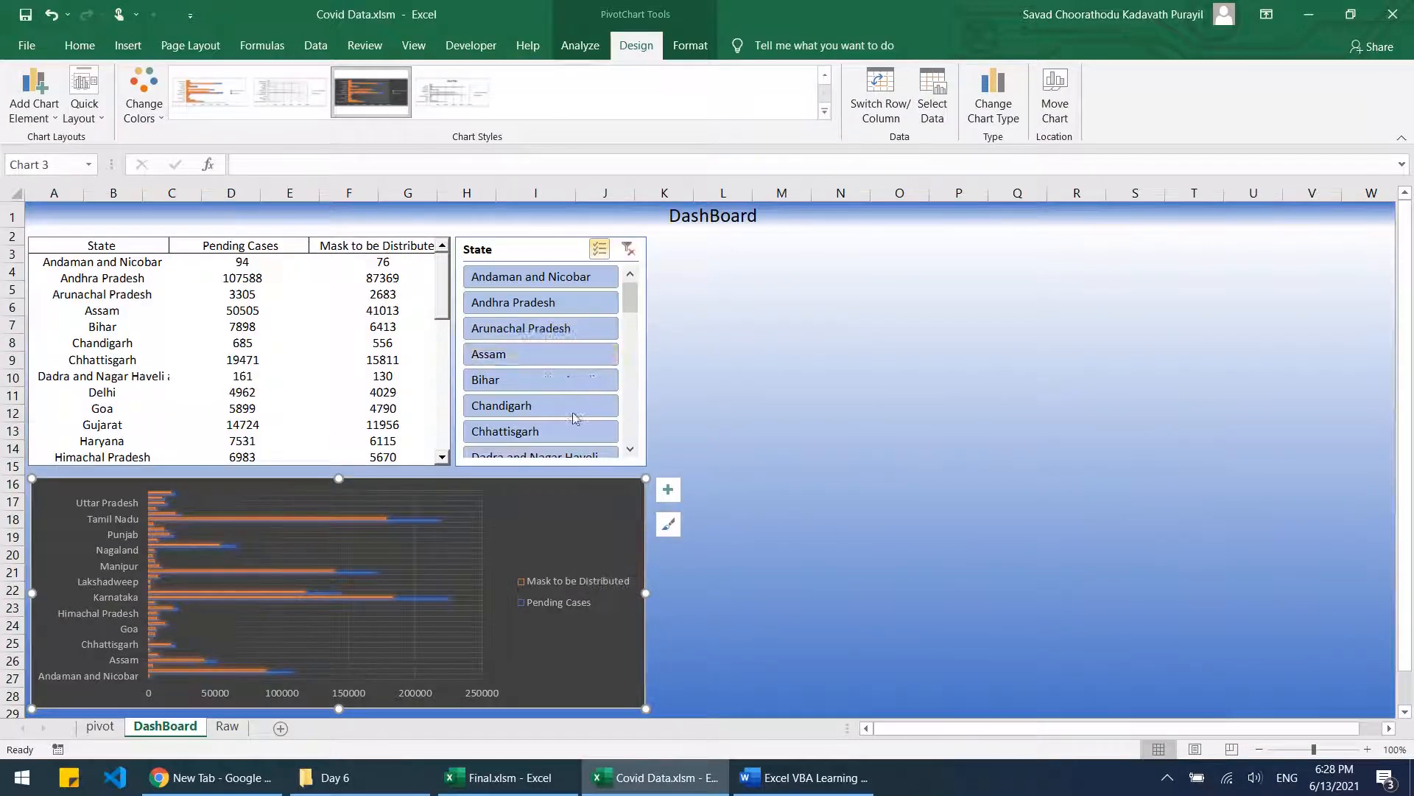
click(542, 353)
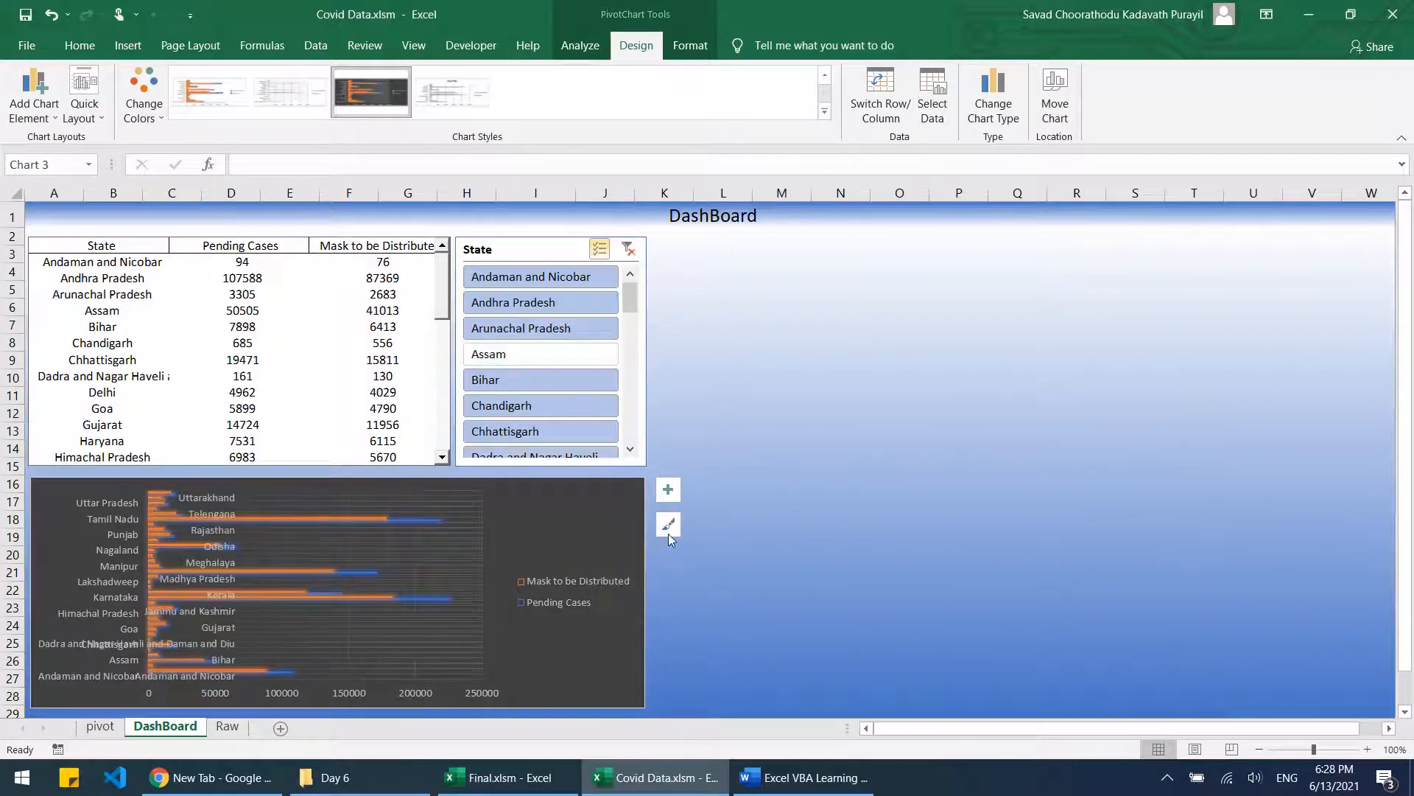
click(628, 250)
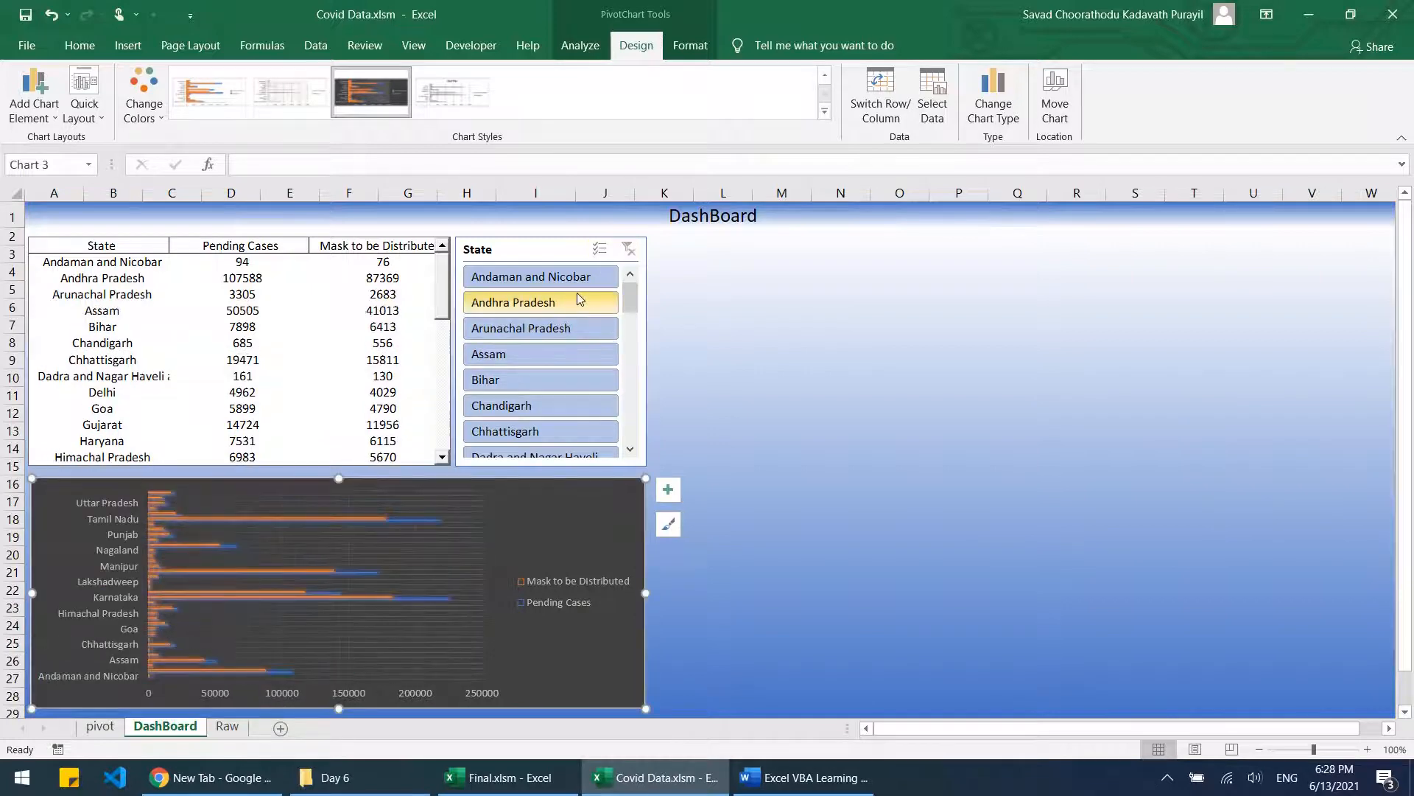
click(579, 277)
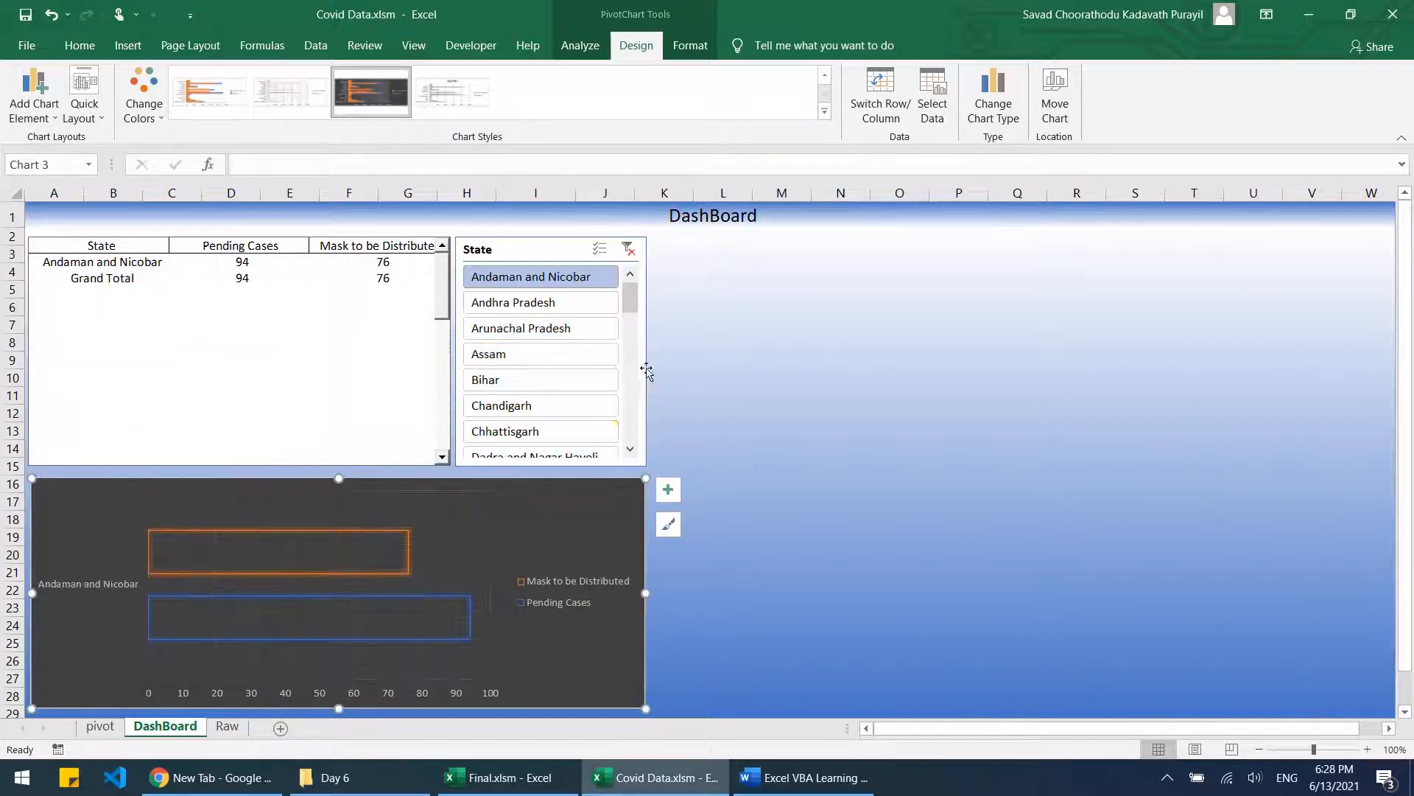
Step: Fill the Mask to be Distributed bars in the bar chart with solid green
right_click(562, 537)
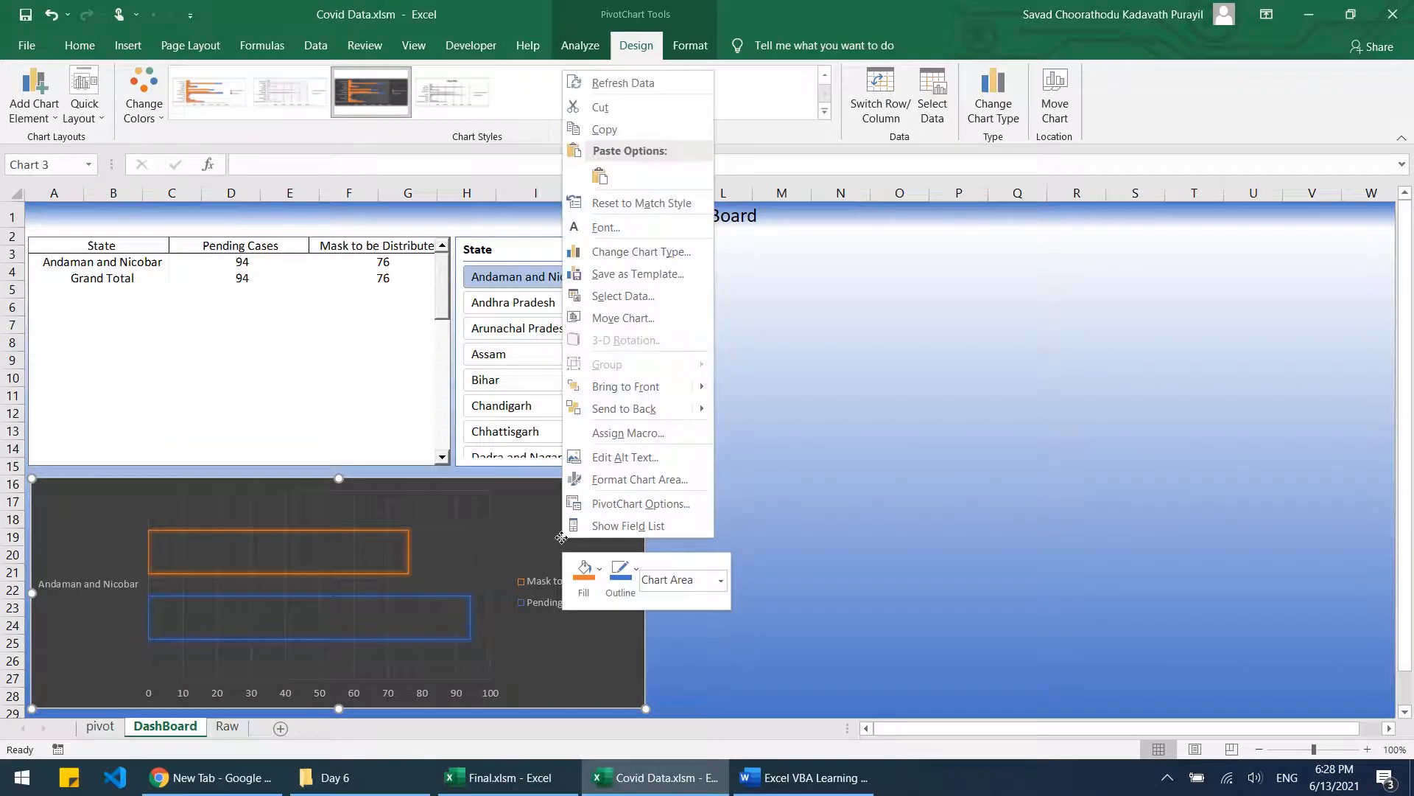
click(646, 480)
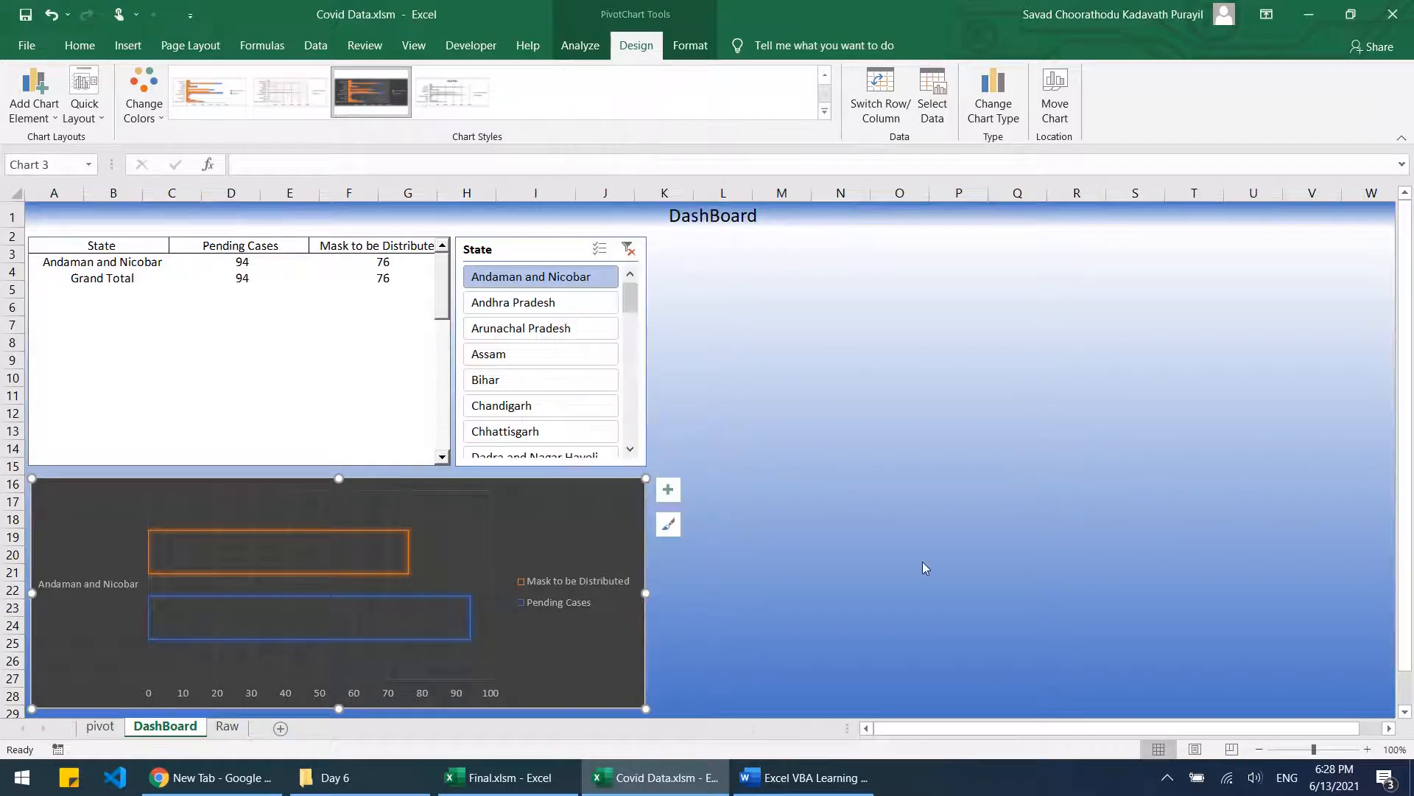
click(373, 564)
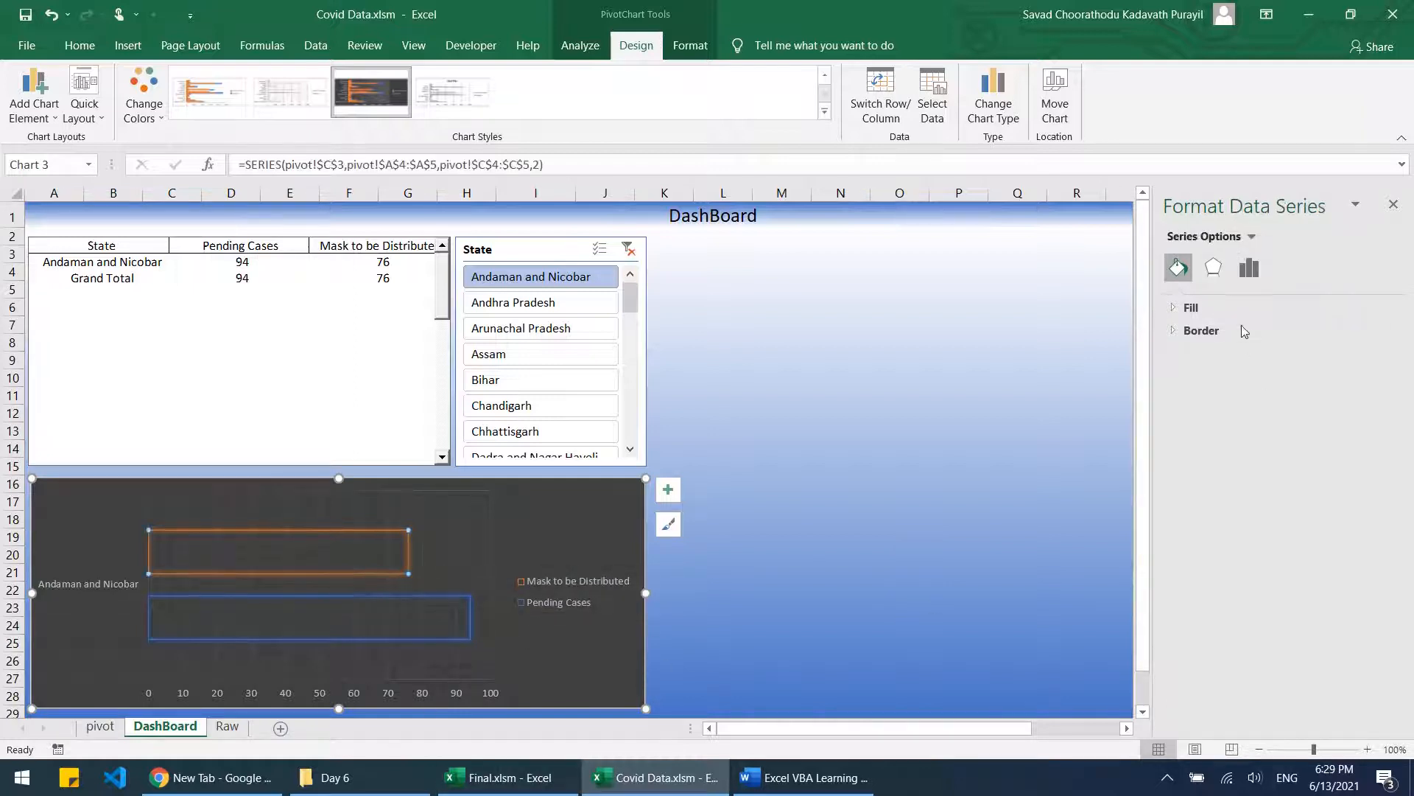
click(1245, 278)
click(1213, 267)
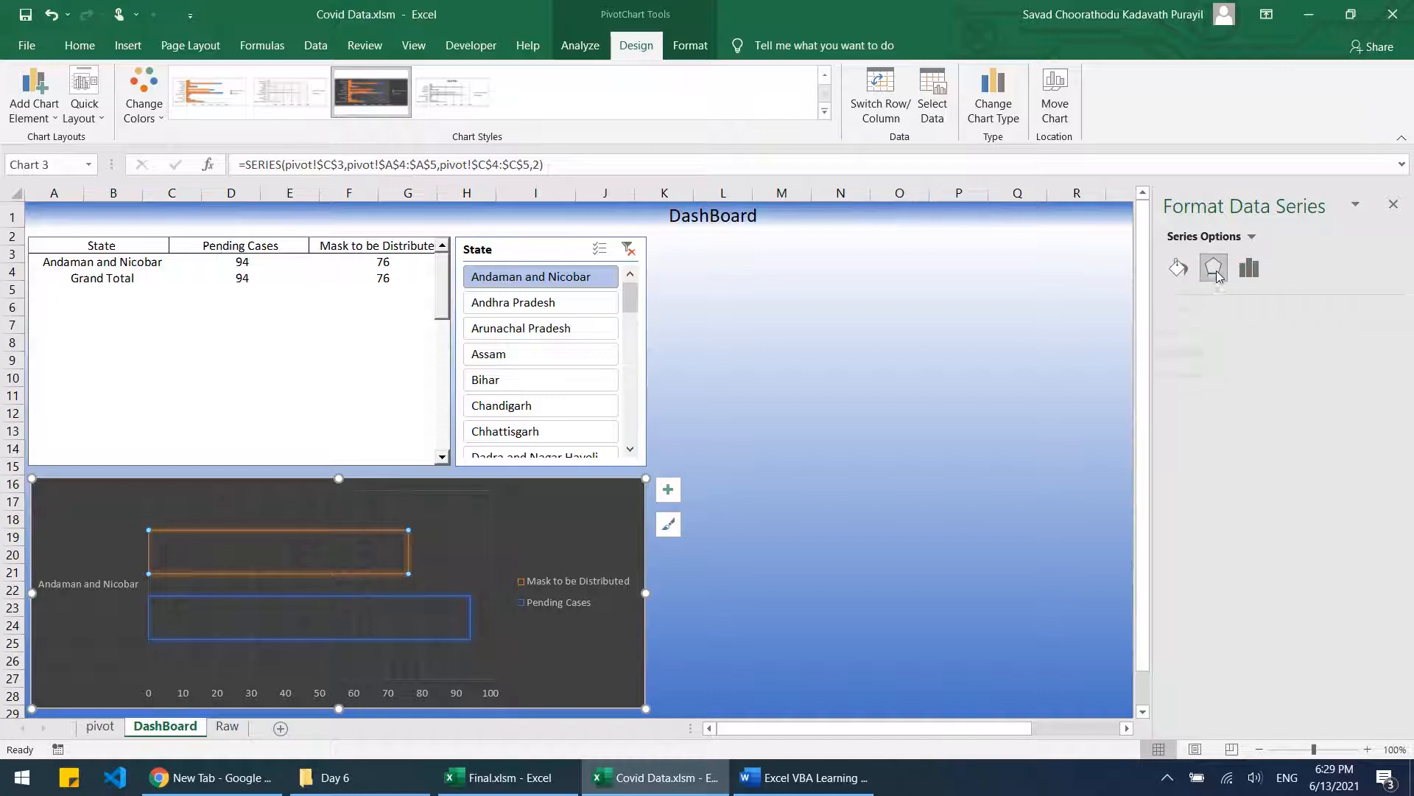
click(1171, 270)
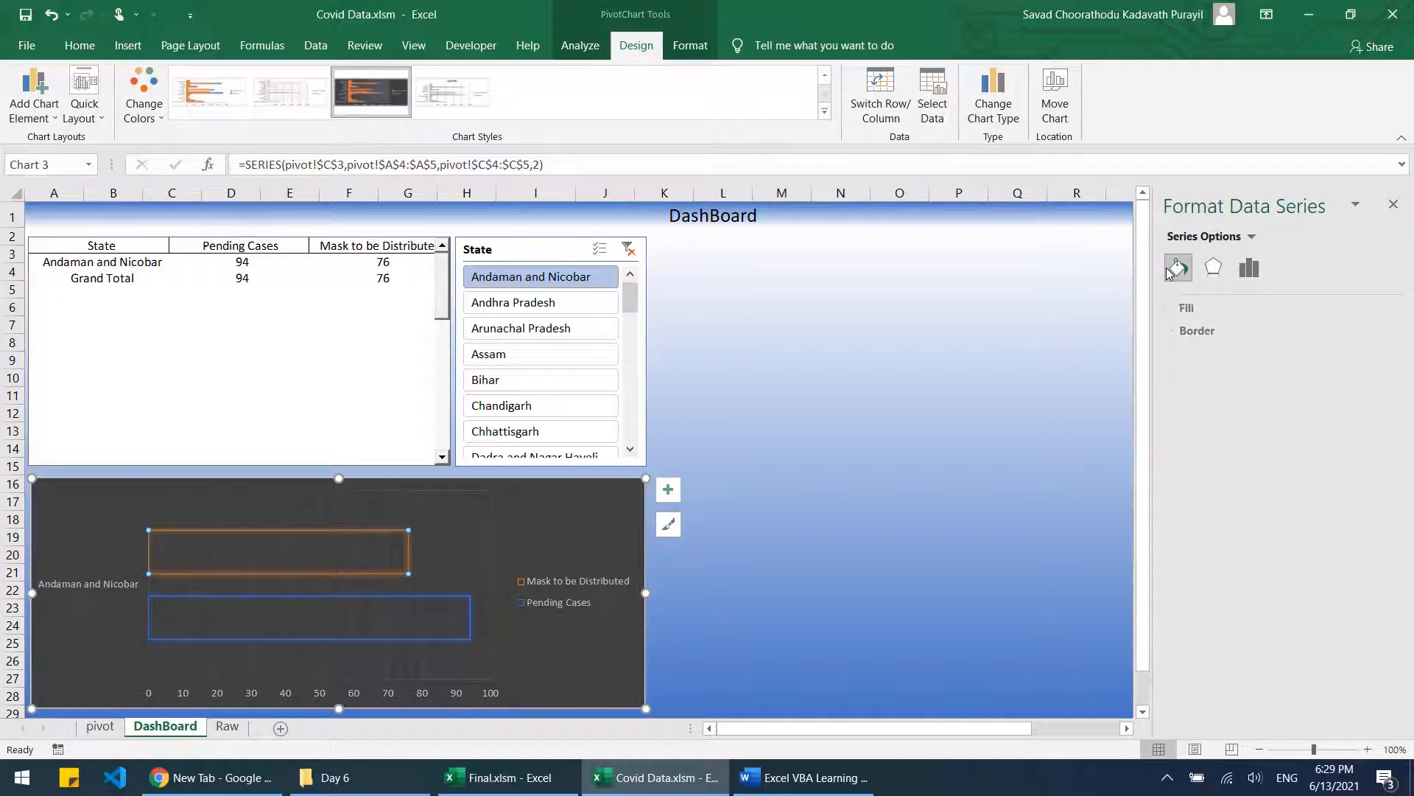
click(1174, 309)
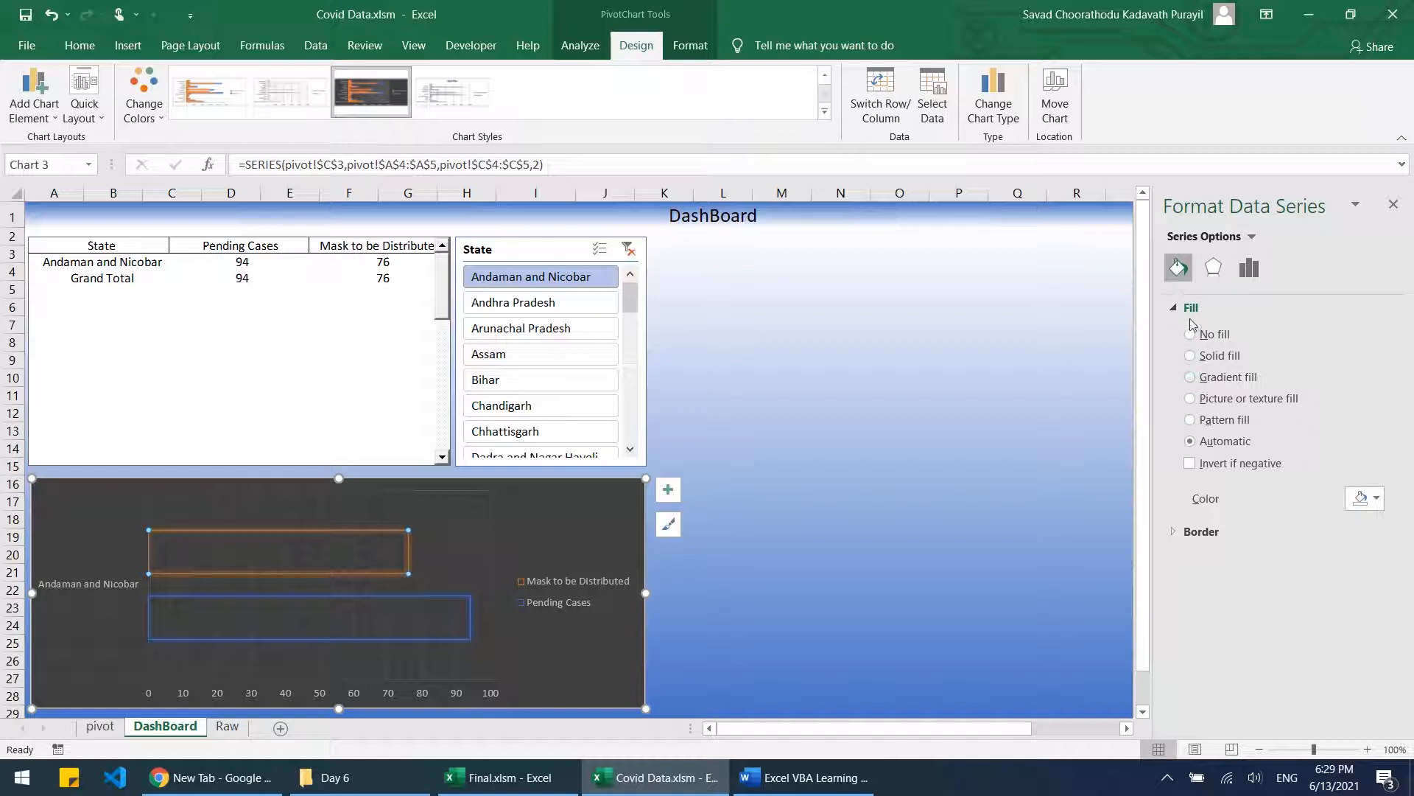
click(1190, 420)
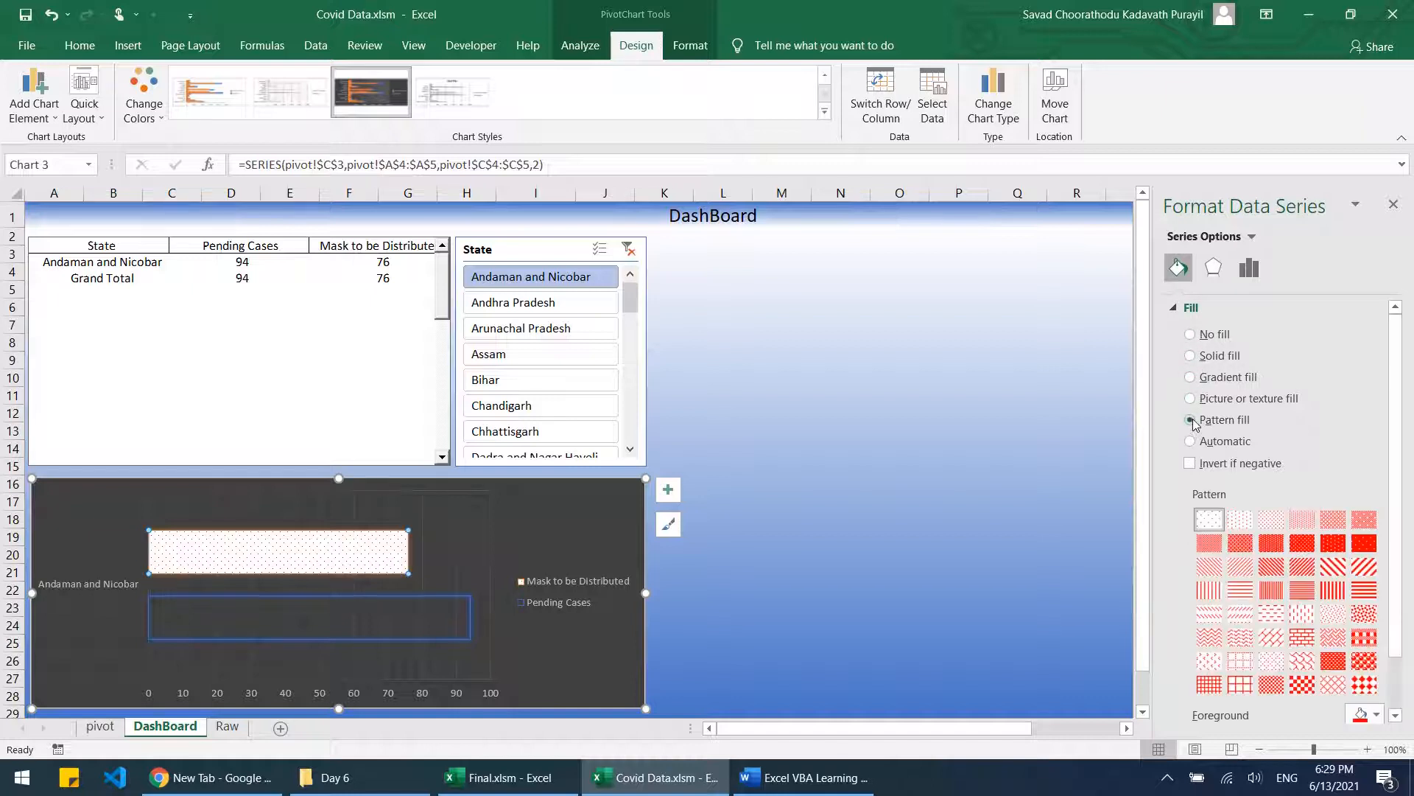
click(1190, 377)
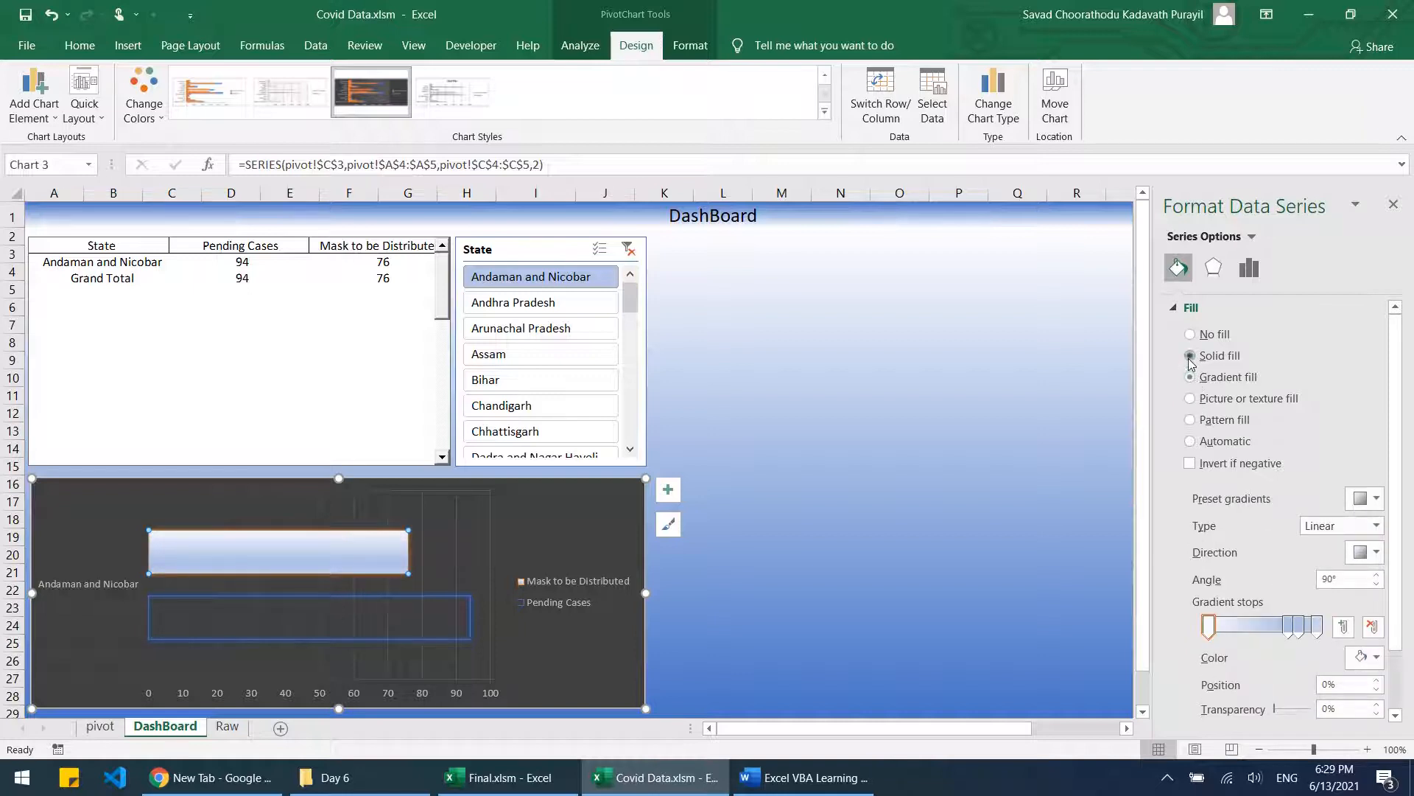
click(1191, 356)
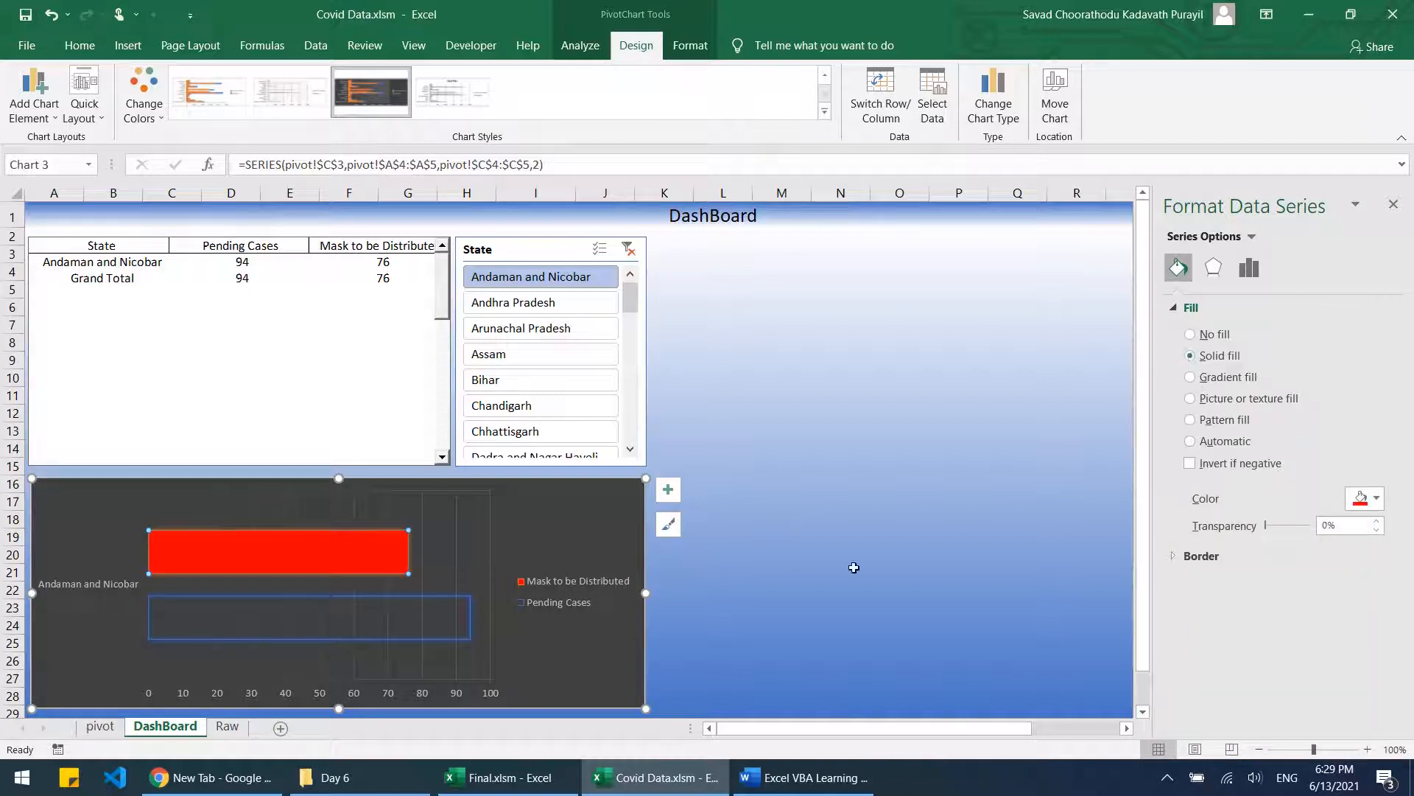
click(1377, 498)
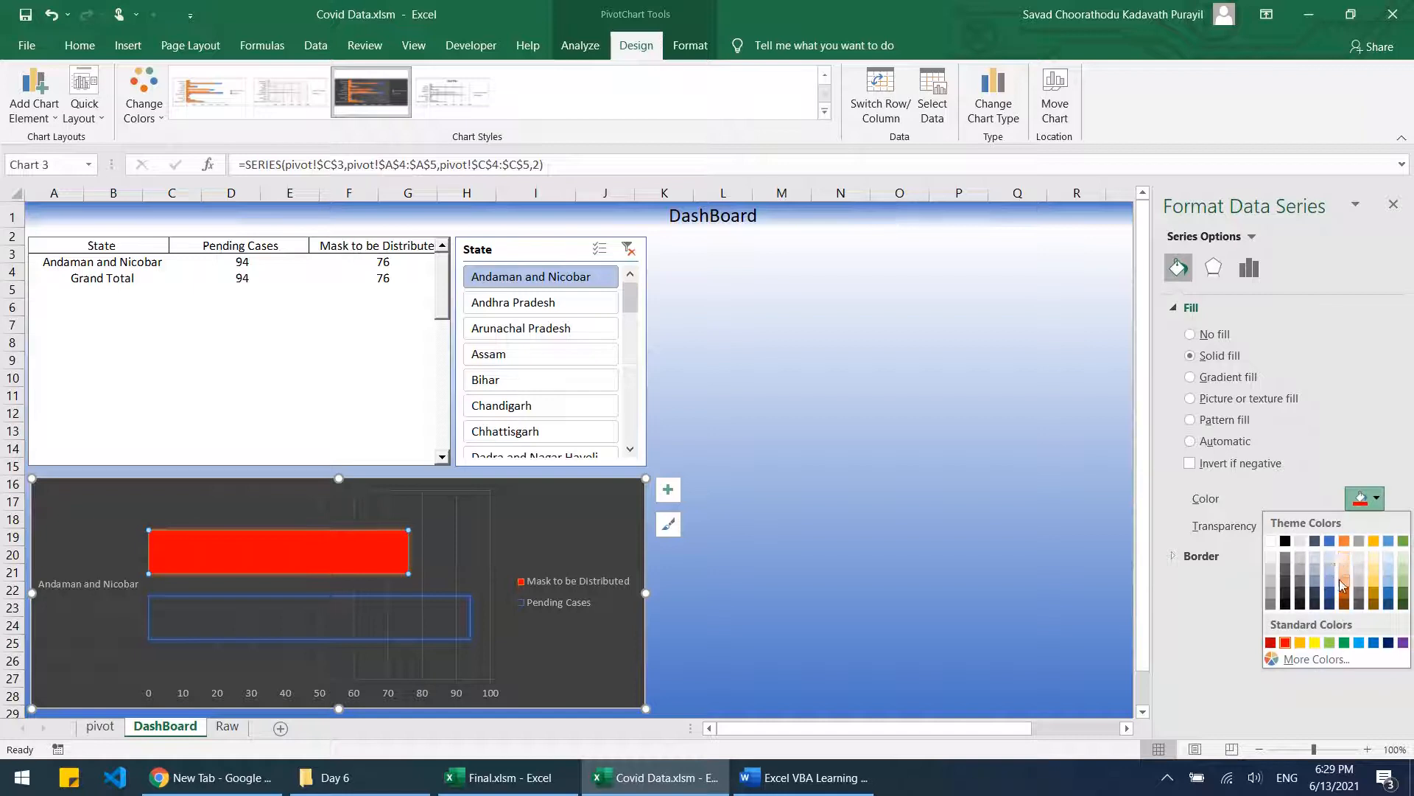
click(1345, 642)
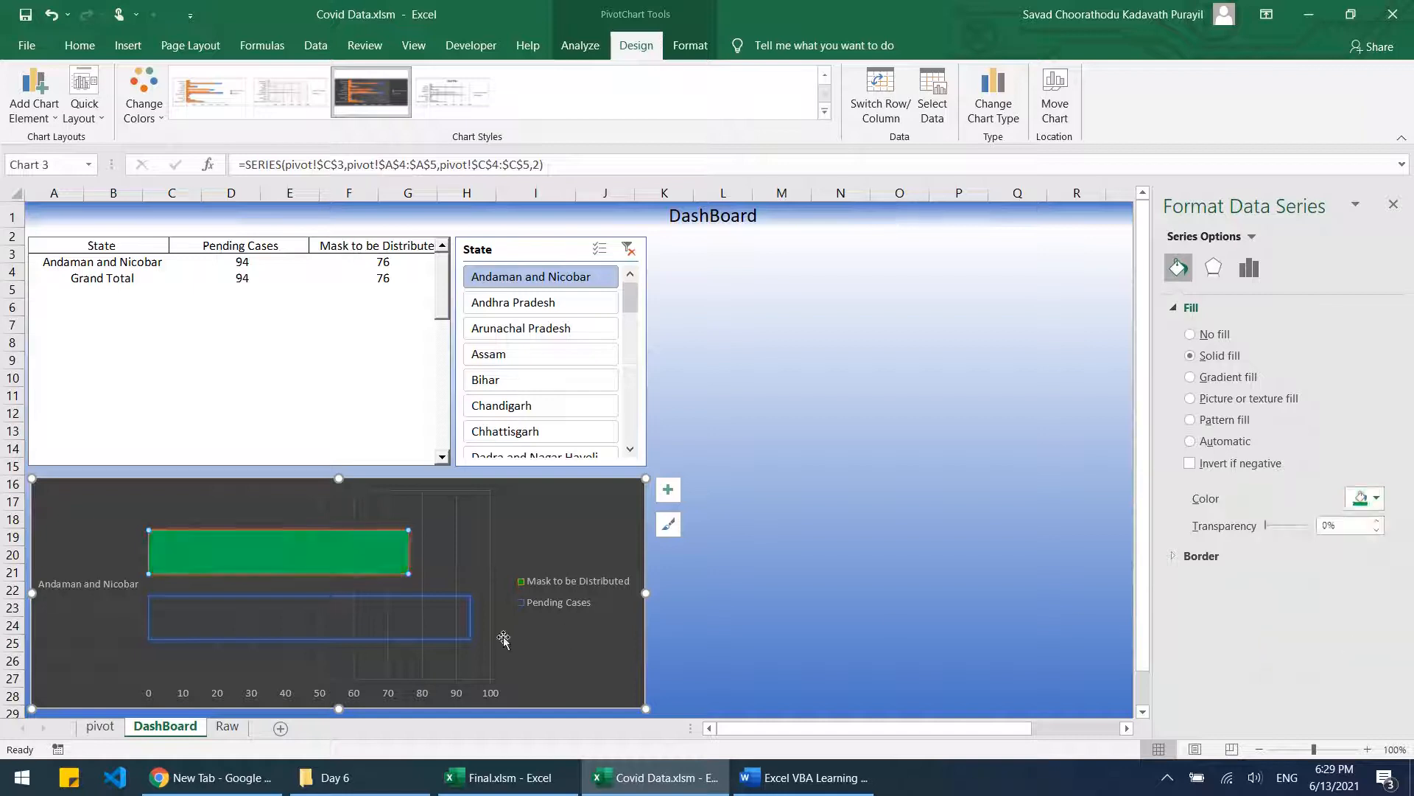
Step: Fill the Pending Cases bars in the bar chart with solid red
click(446, 613)
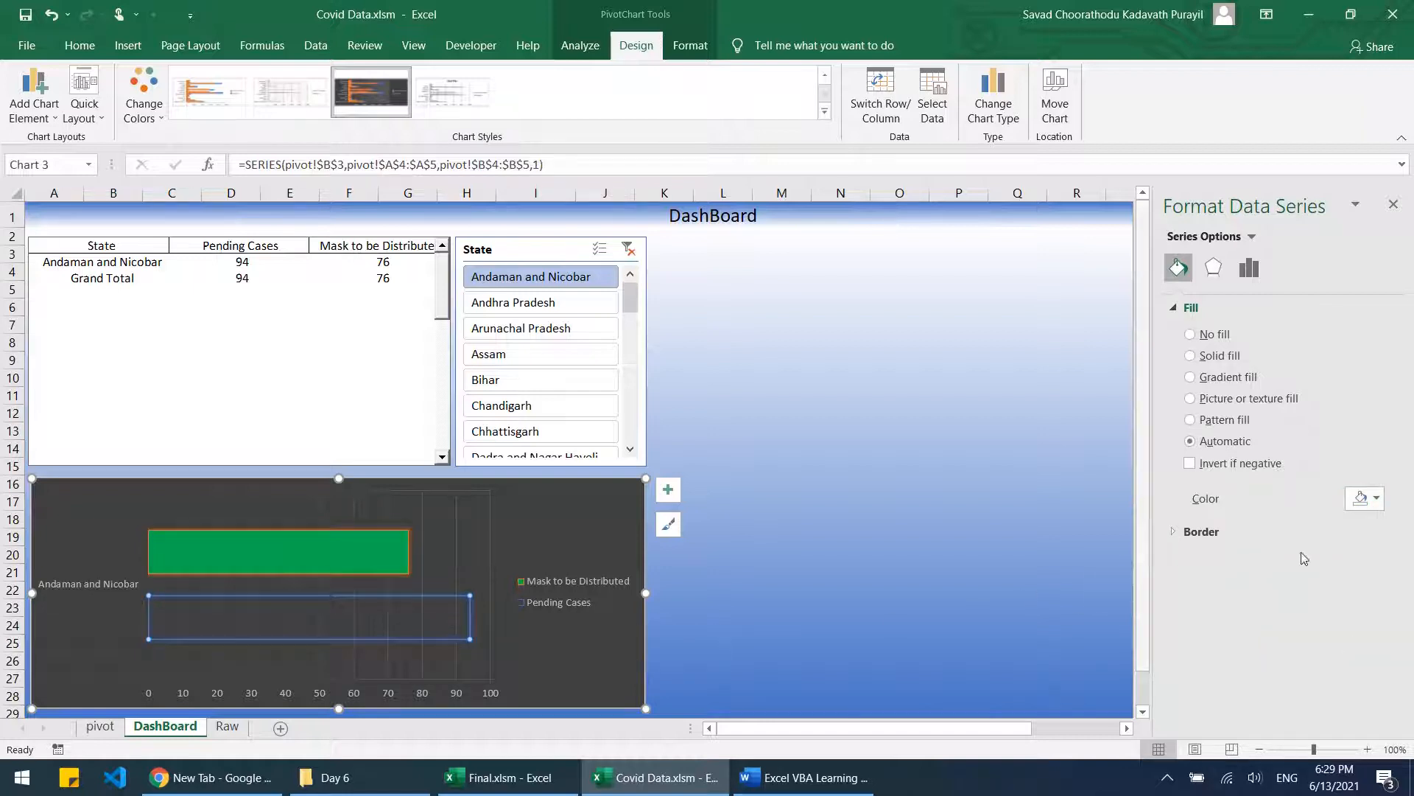
click(1212, 356)
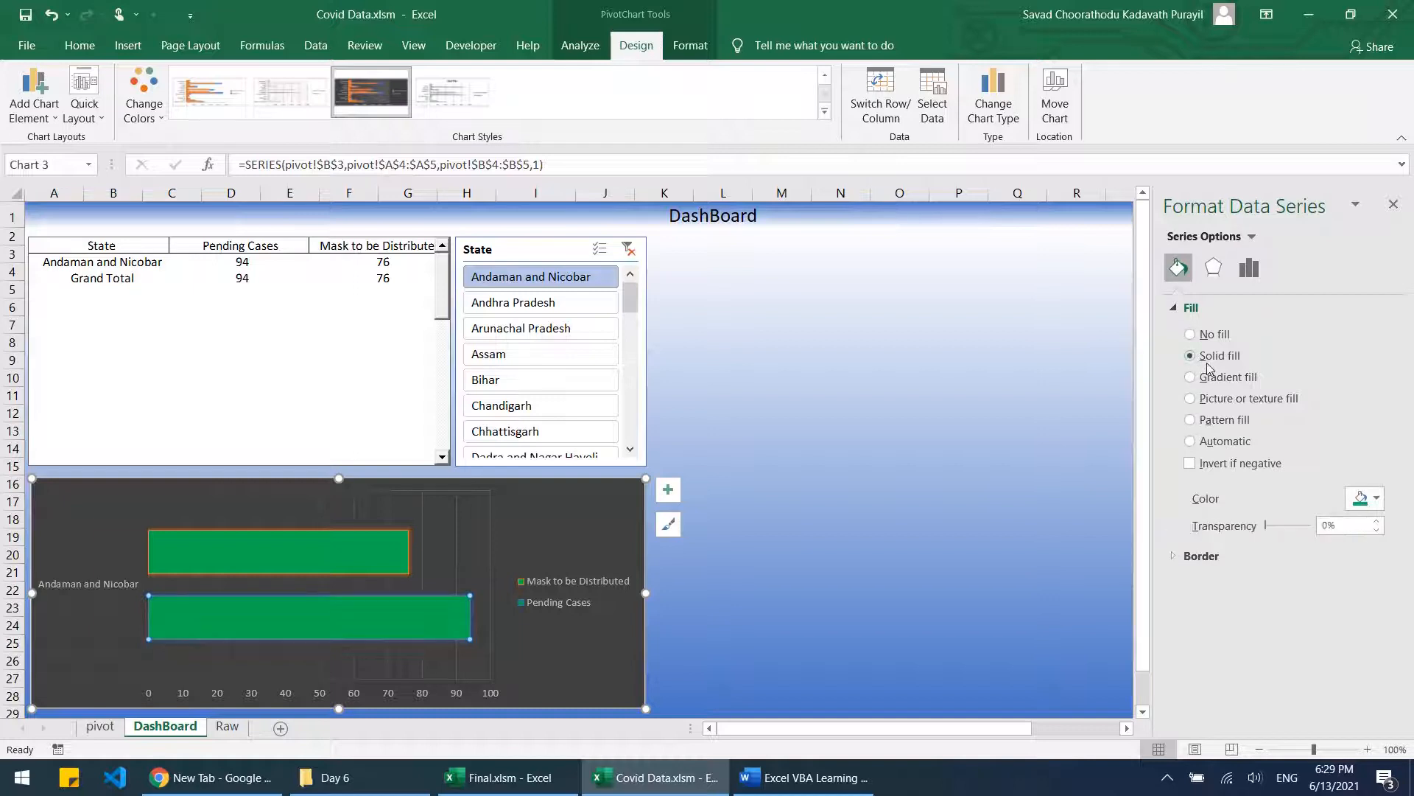
click(1377, 499)
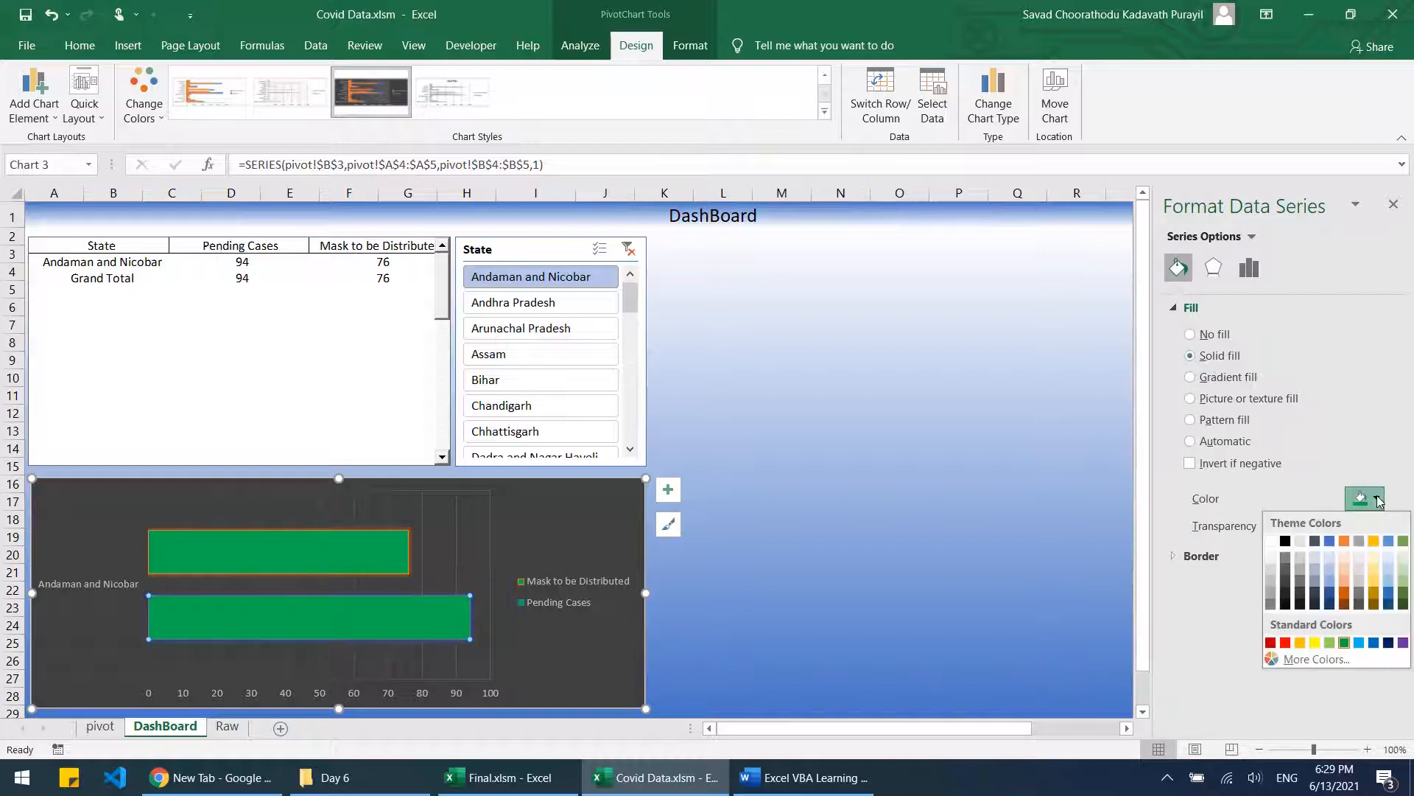
click(1286, 642)
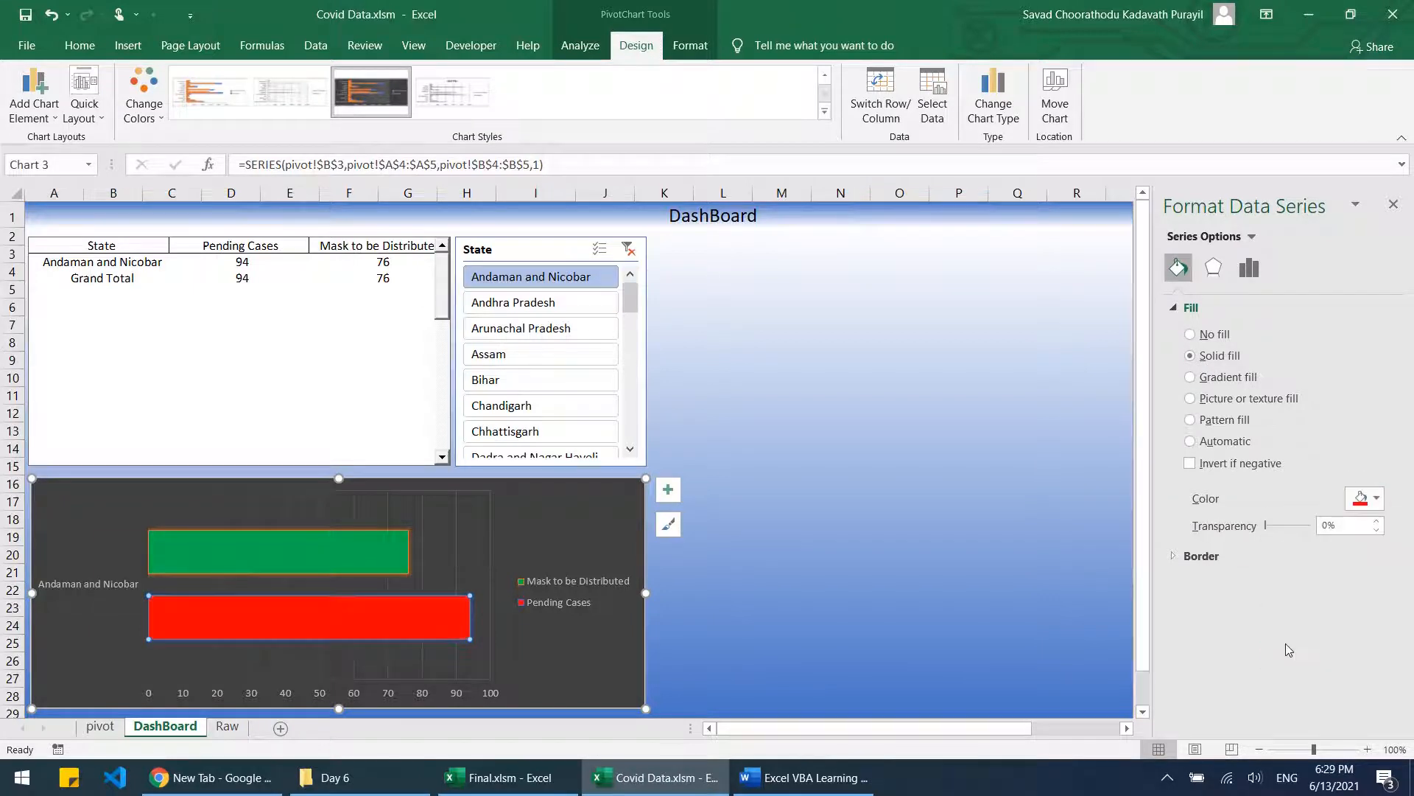
click(771, 568)
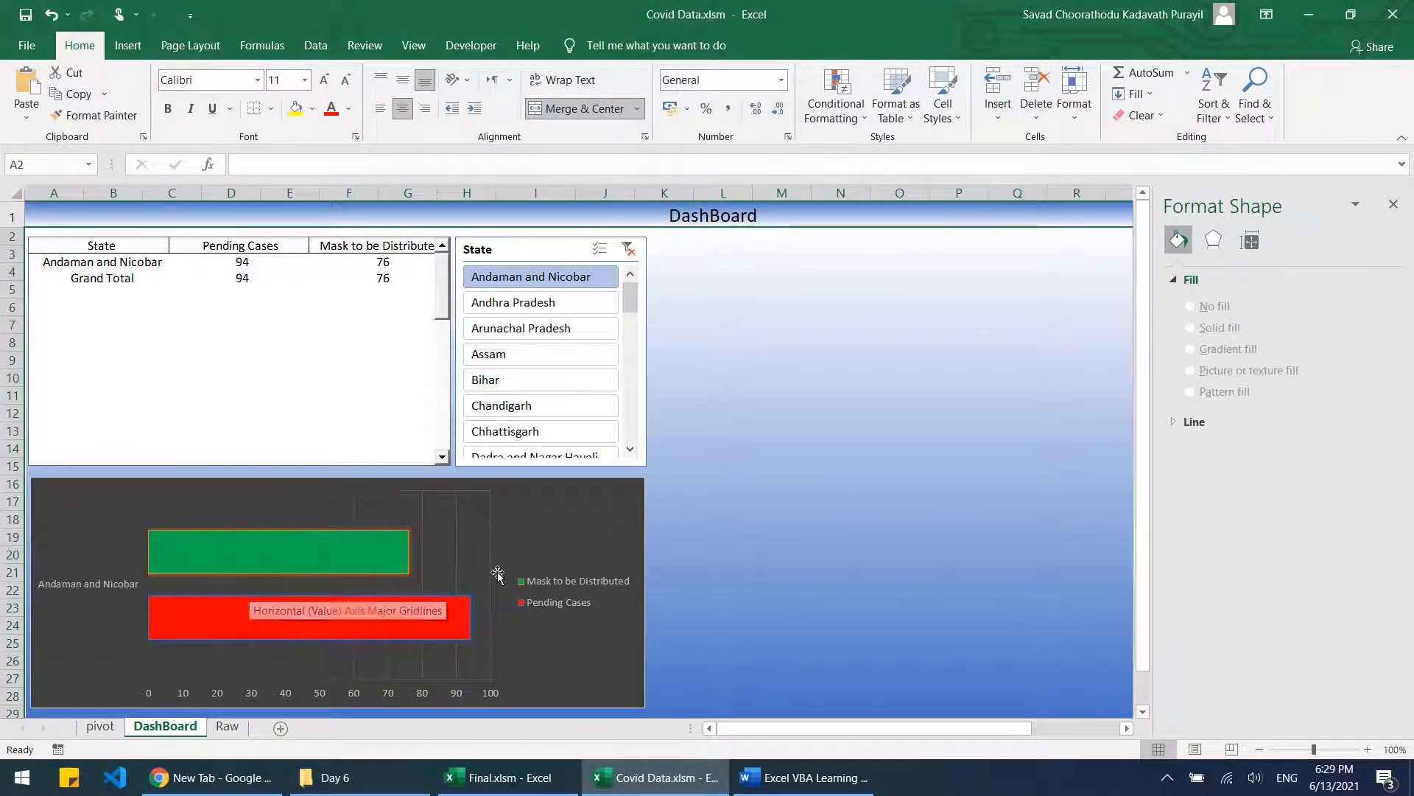
Step: Remove the bar chart's background fill and set the labels of both axes and the legend text to black
click(572, 539)
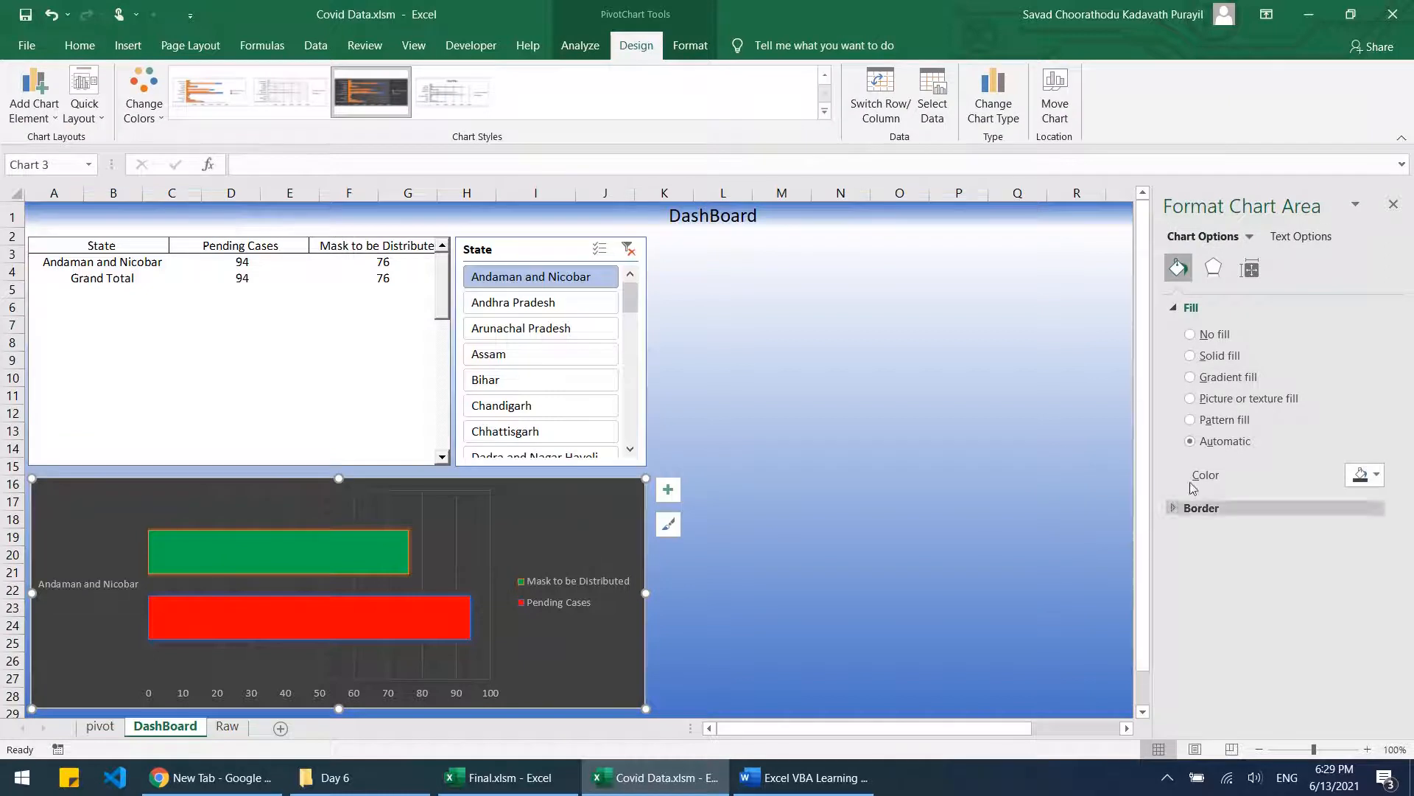
click(1214, 336)
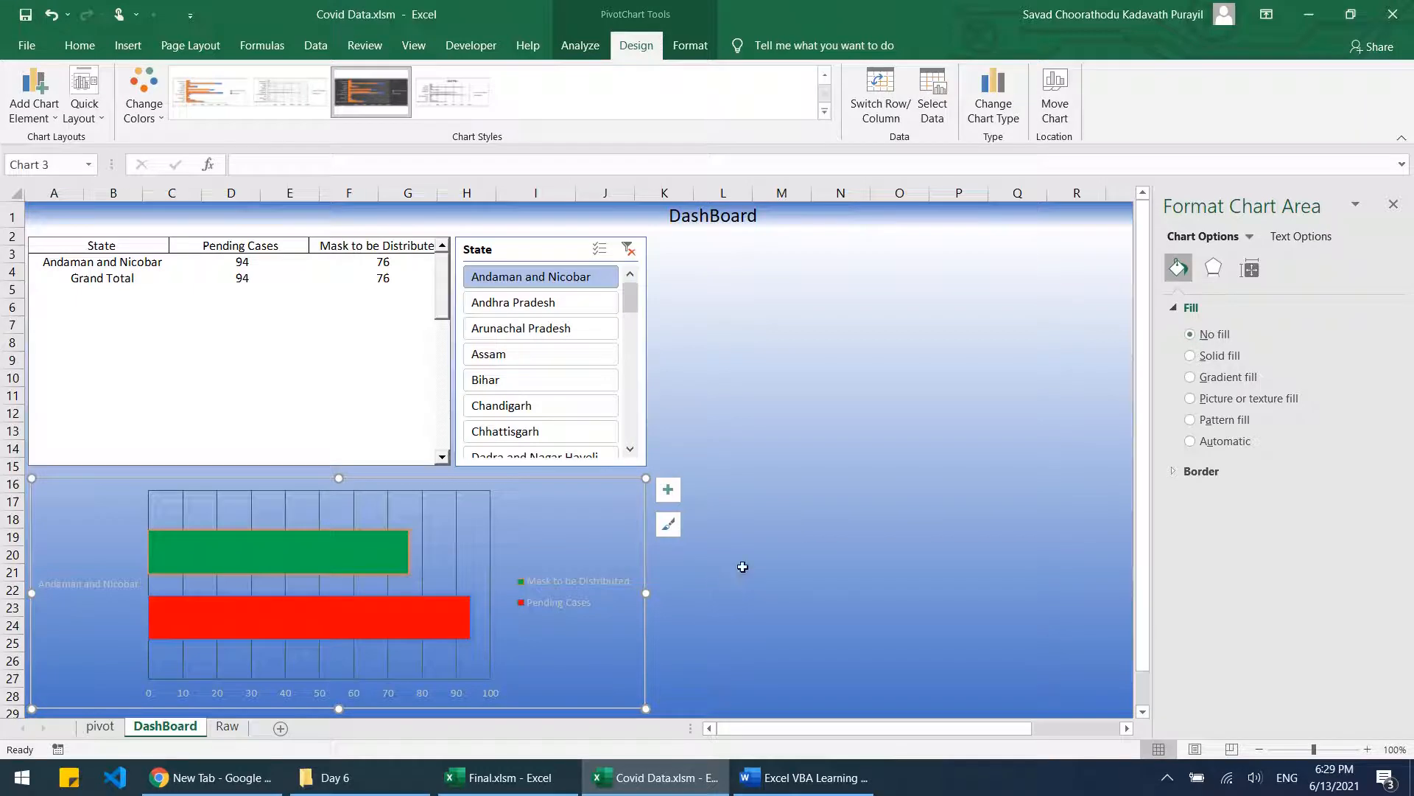
click(109, 581)
click(80, 45)
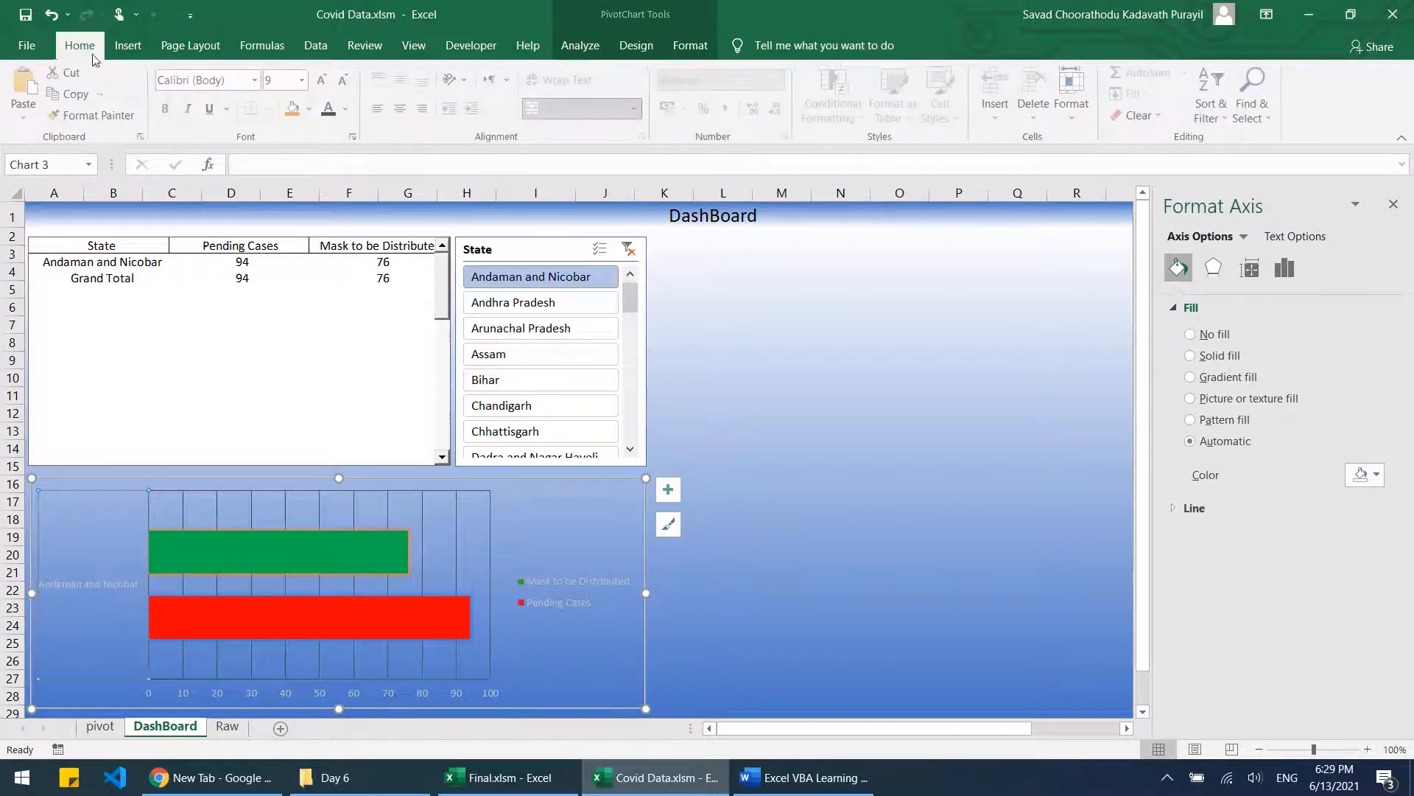
click(332, 109)
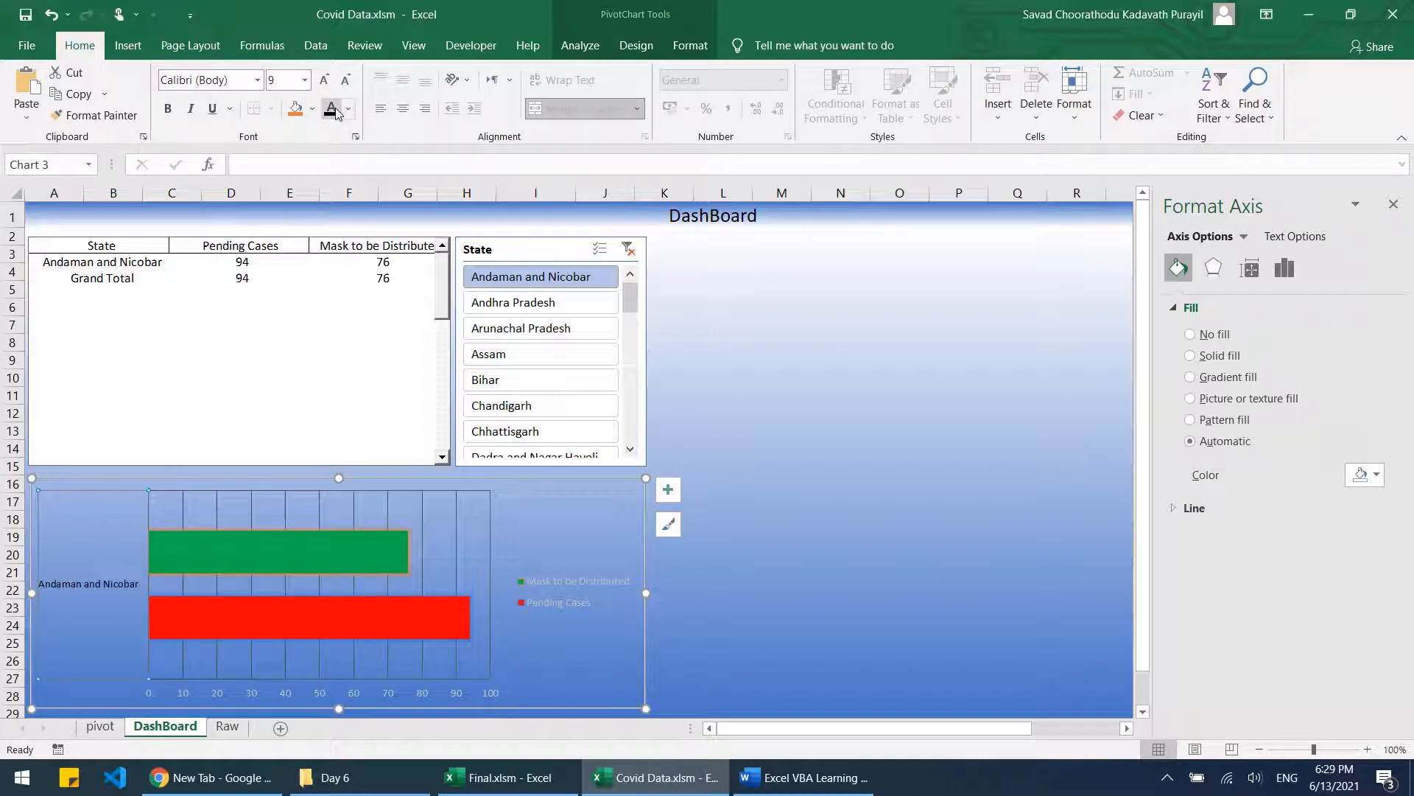
click(593, 580)
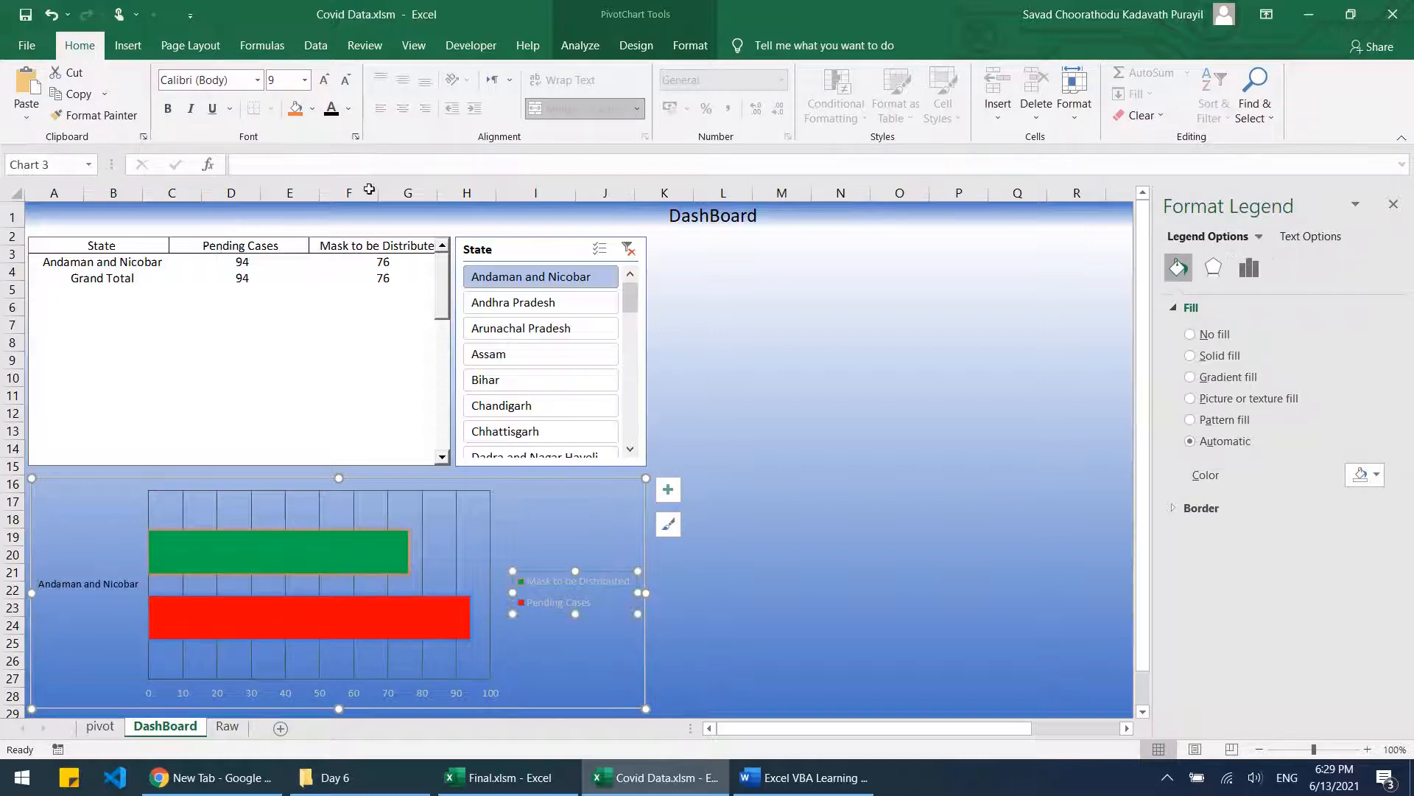
click(333, 109)
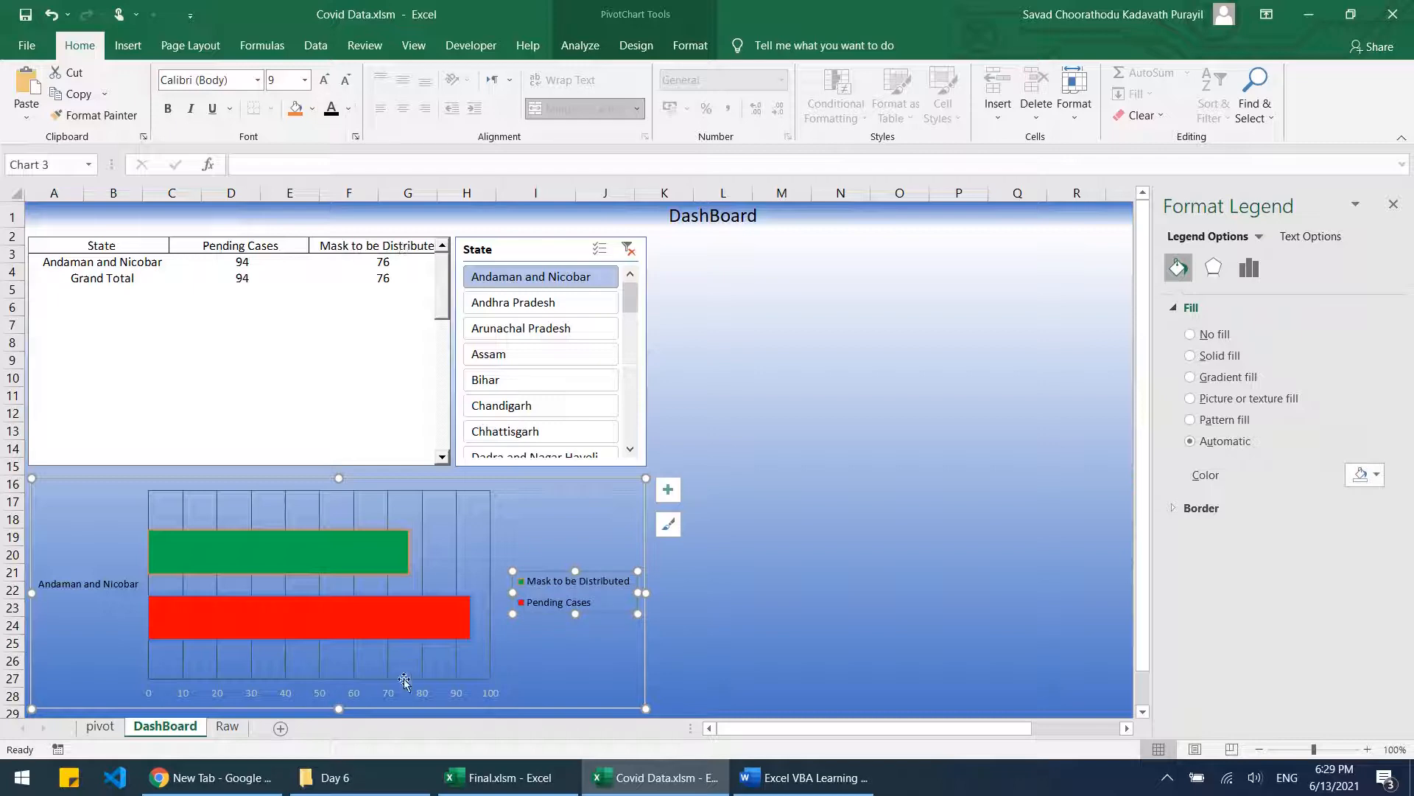
click(391, 697)
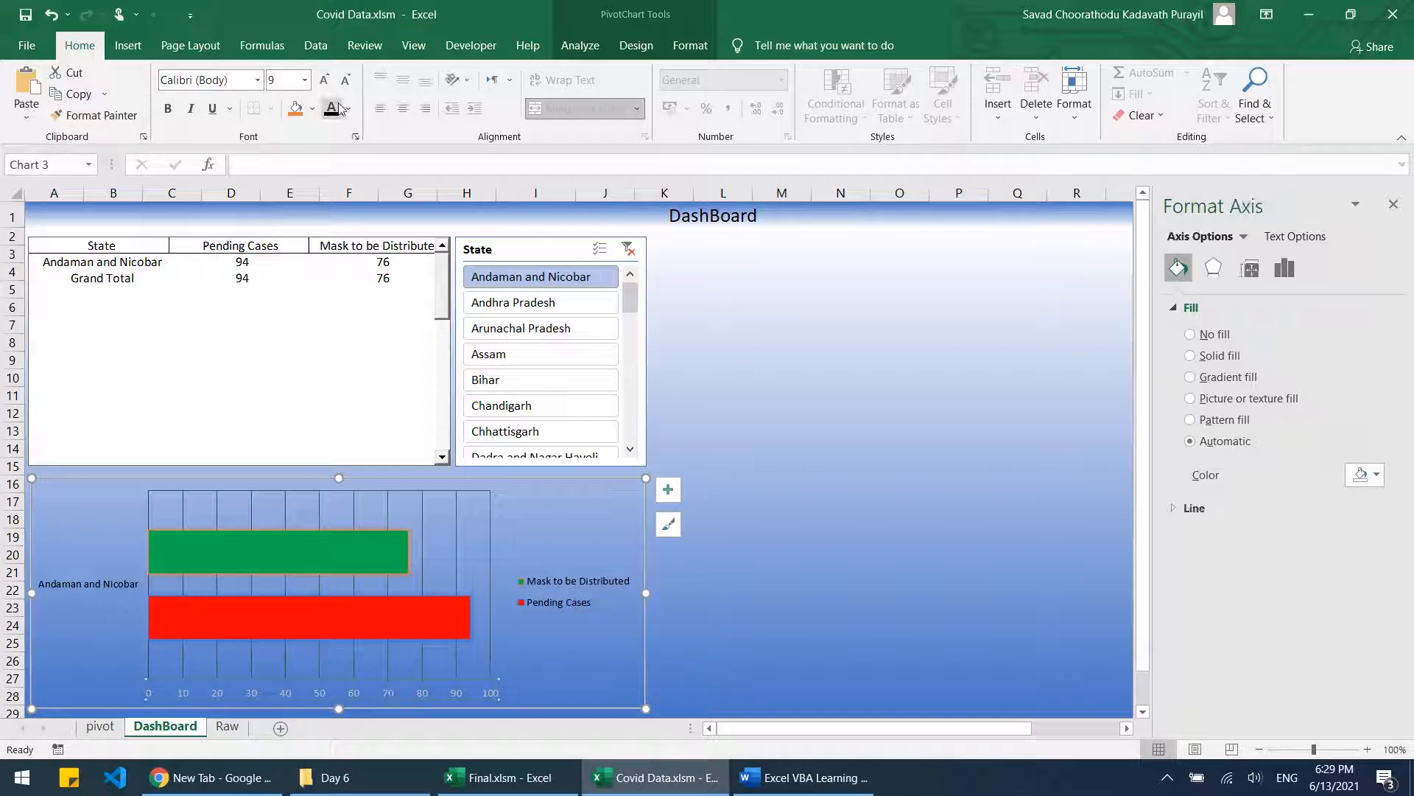
click(908, 541)
Step: Compare with the chart in Final.xlsm, return to Covid Data.xlsm and filter the State slicer to Andhra Pradesh and Arunachal Pradesh
key(alt+Tab)
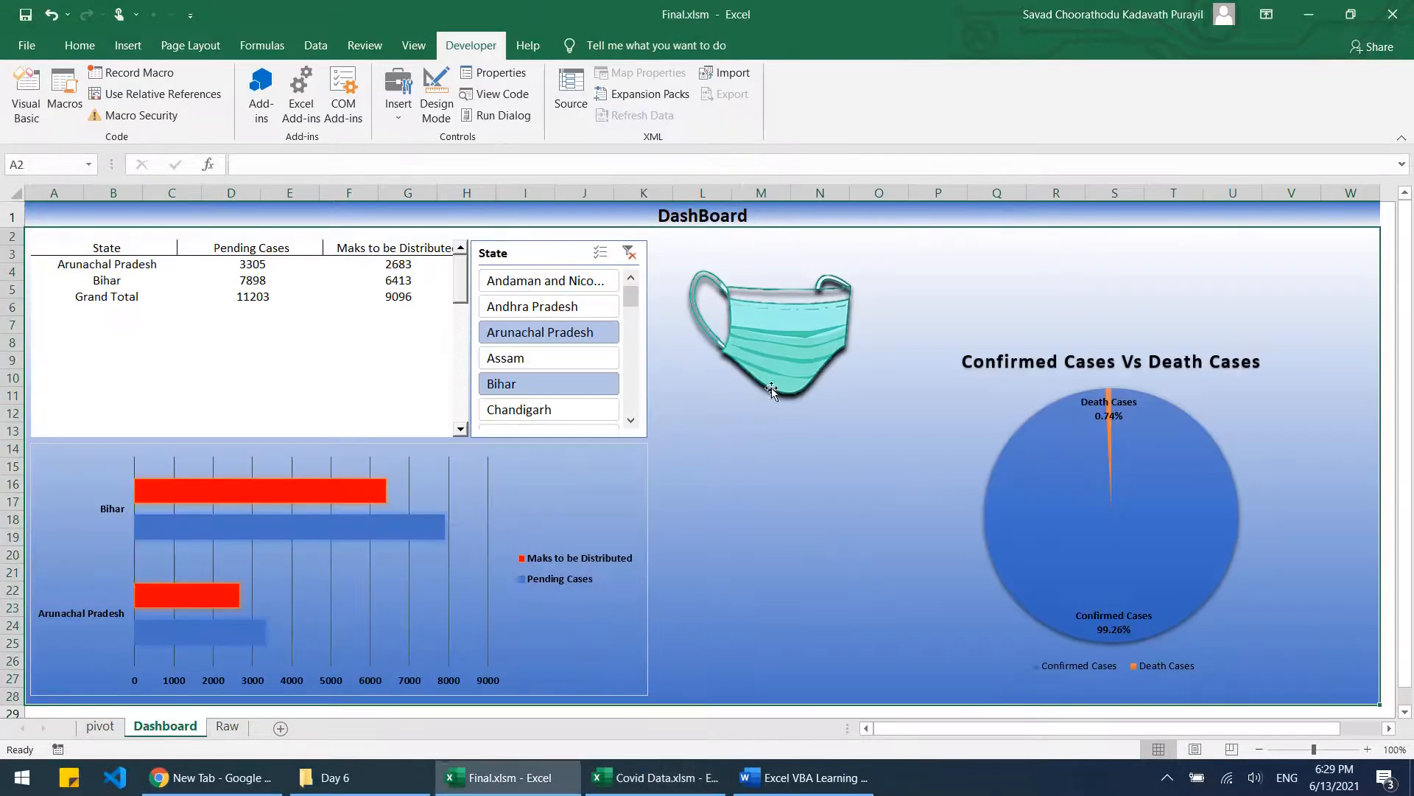
key(alt+Tab)
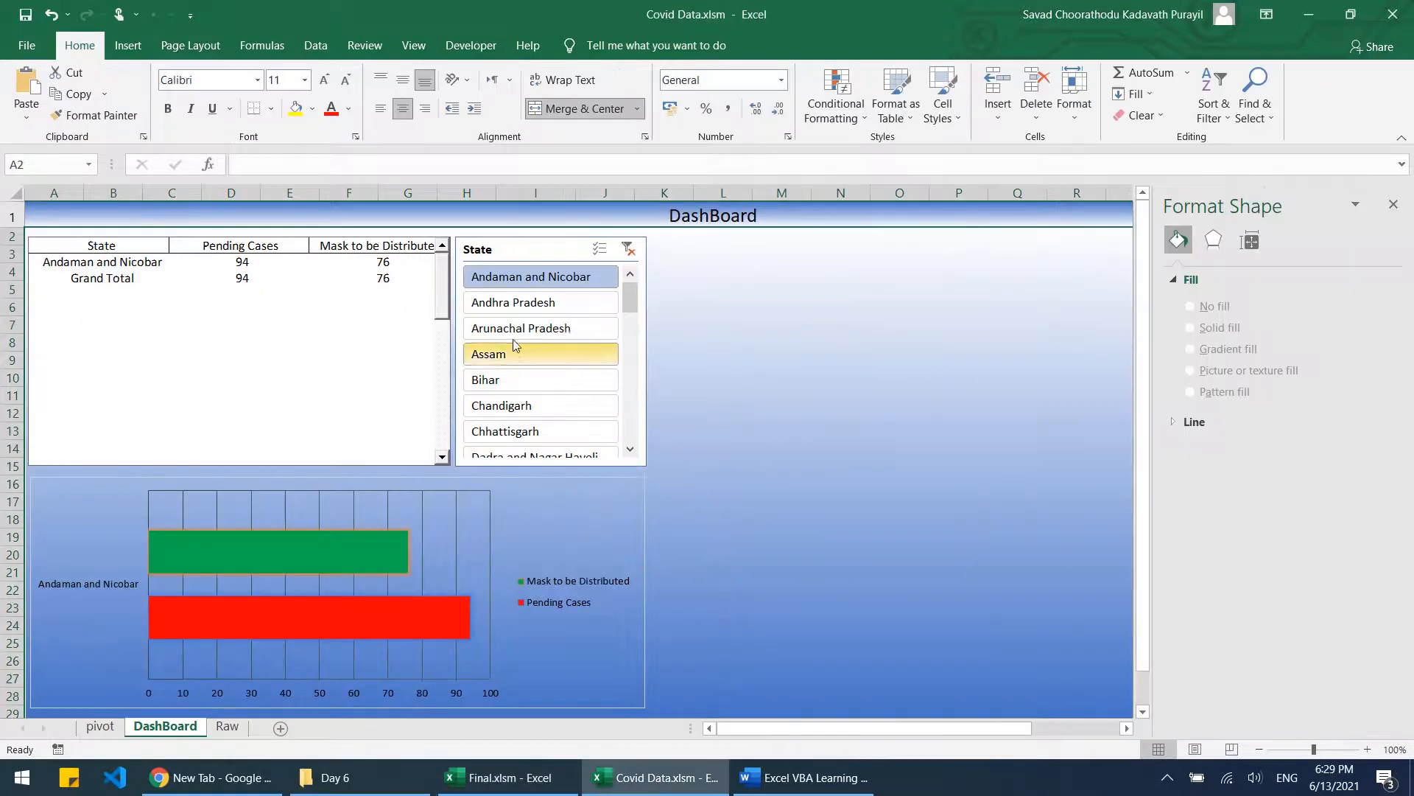
click(541, 302)
ctrl+click(542, 328)
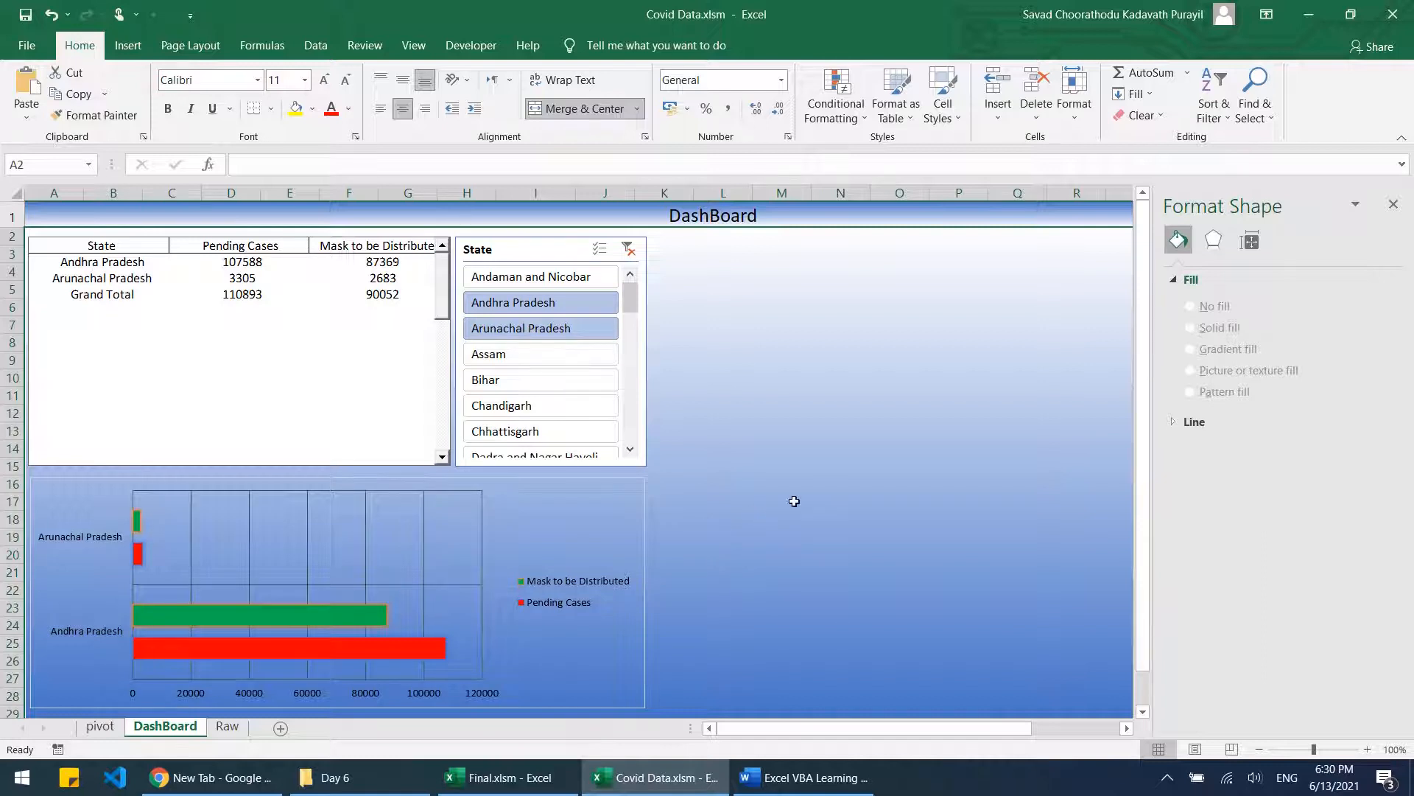
click(1393, 204)
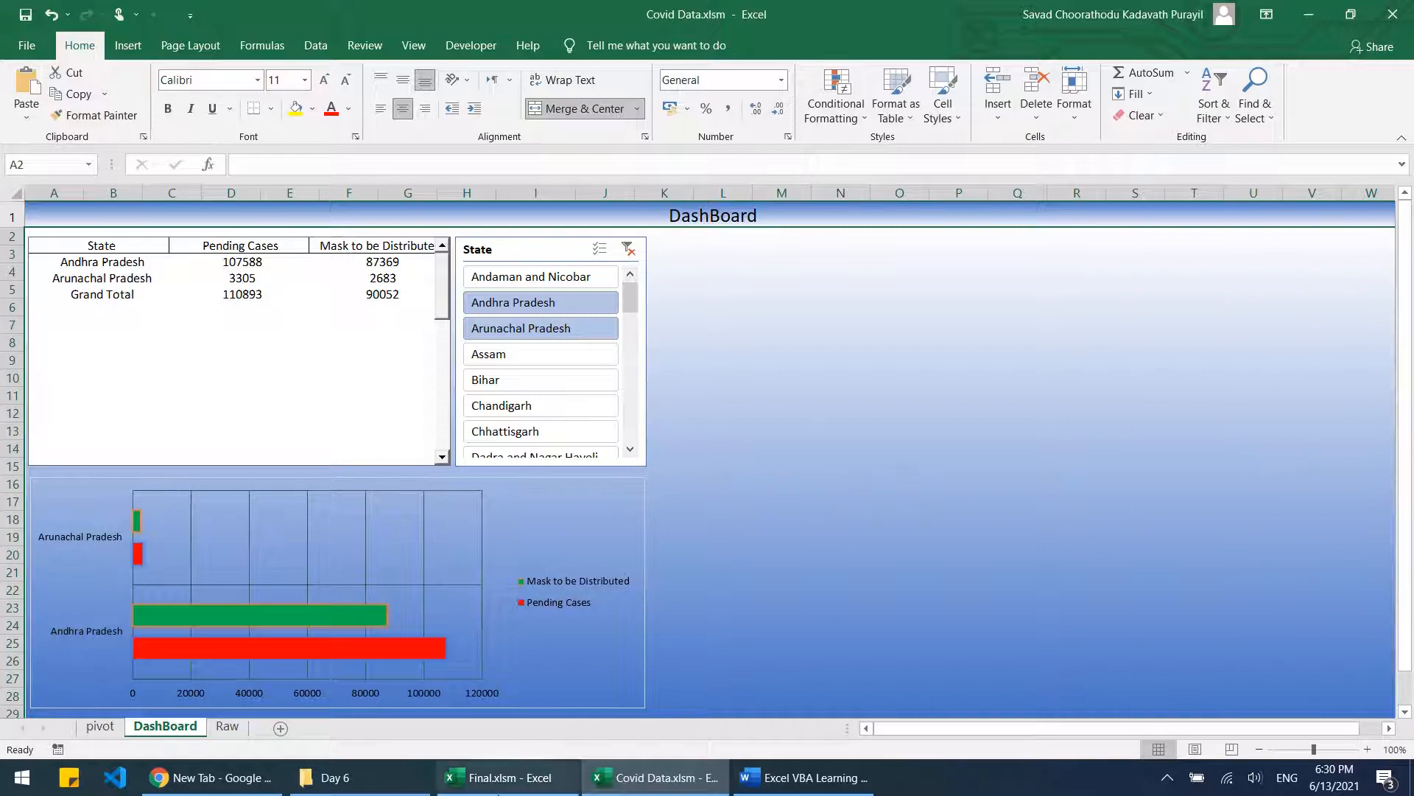
Step: Check the mask picture in Final.xlsm, switch to Chrome and search Google for "mask background transparent"
click(499, 778)
click(800, 325)
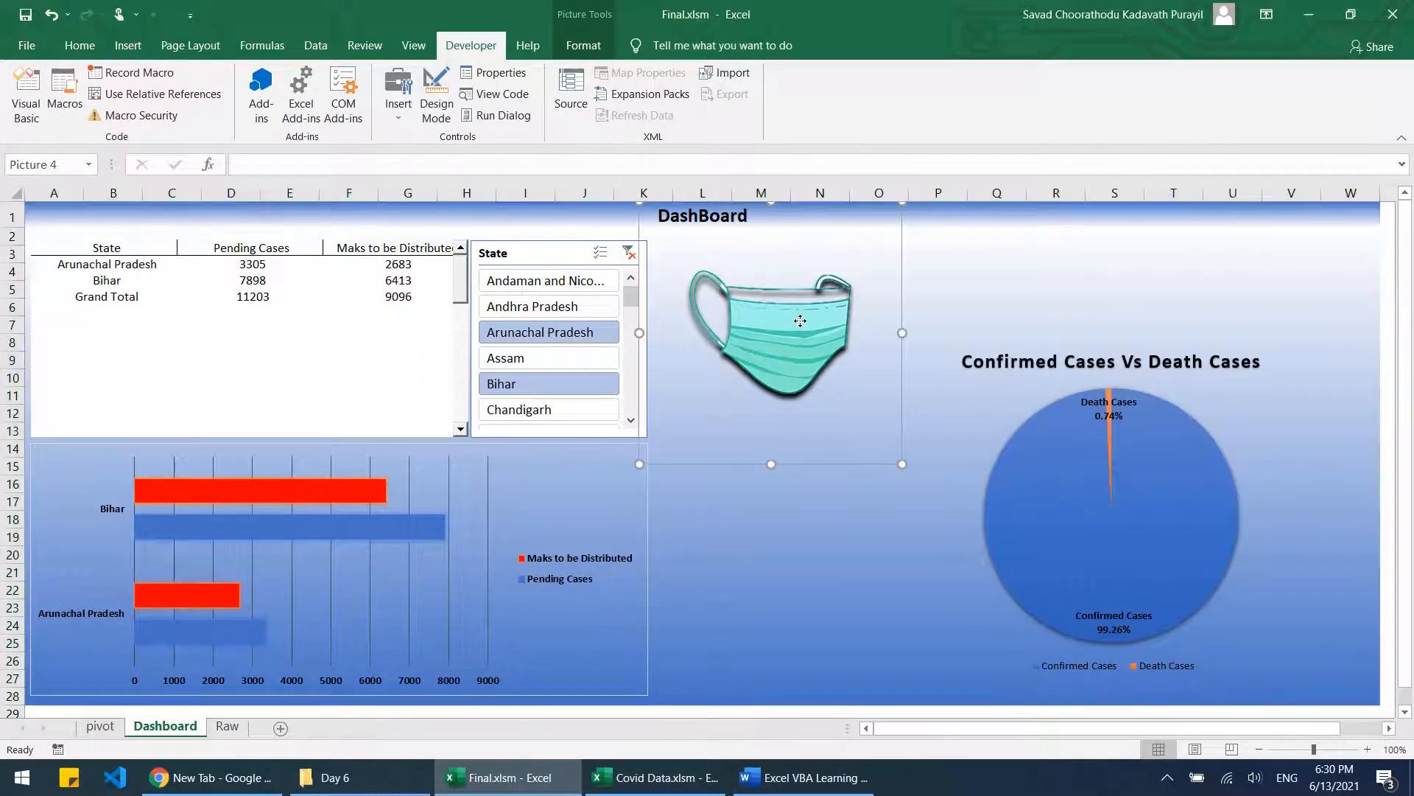
click(254, 770)
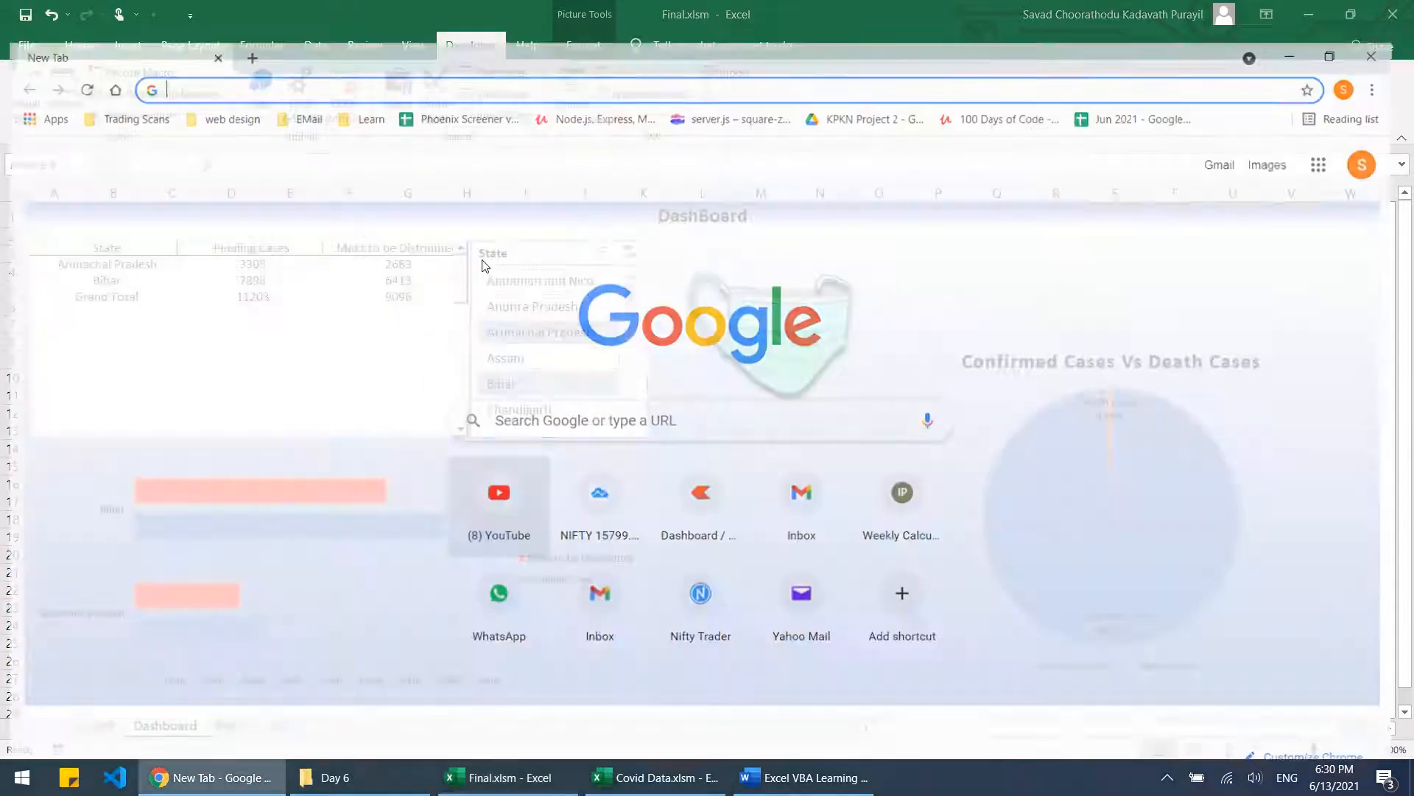
text(ma)
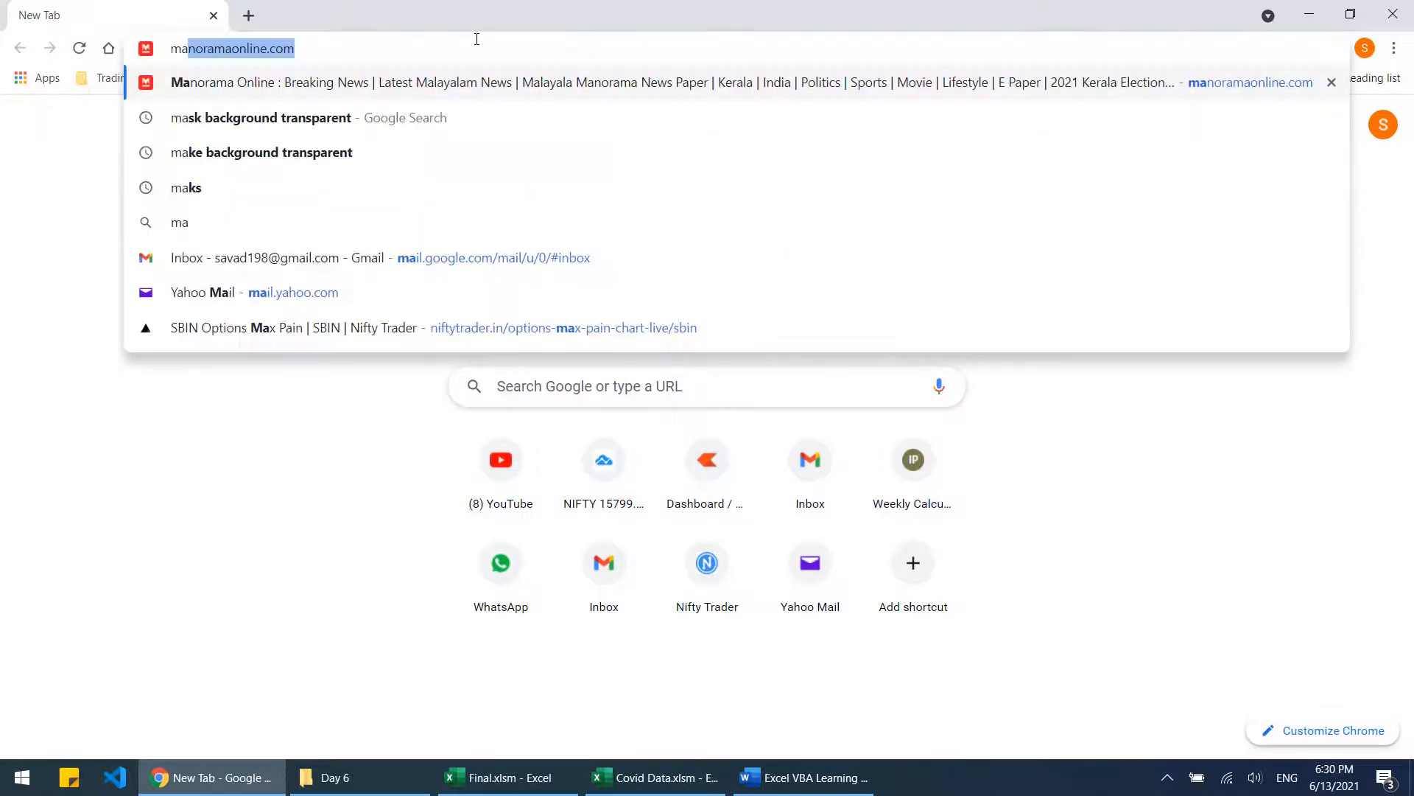
key(BackSpace)
key(BackSpace)
key(BackSpace)
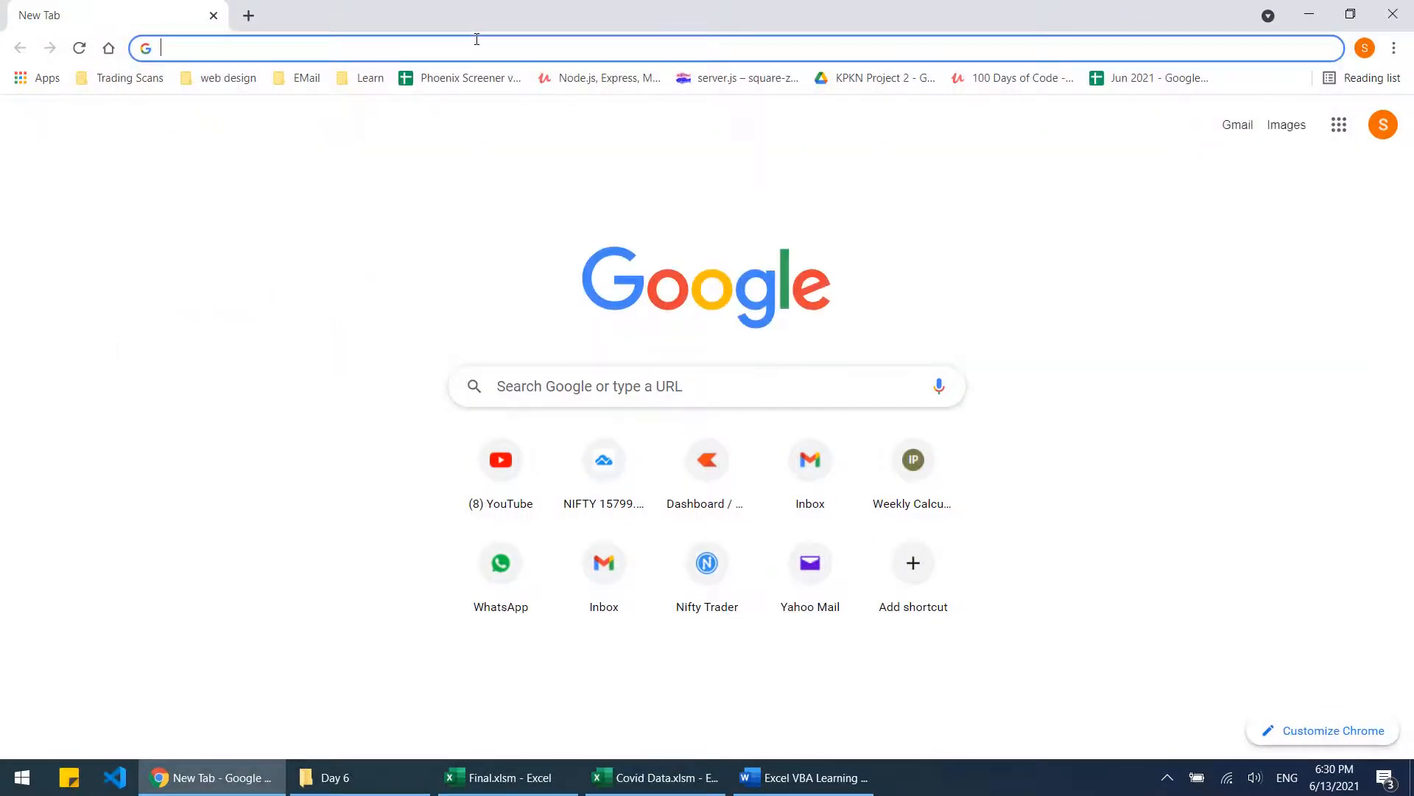
text(mask)
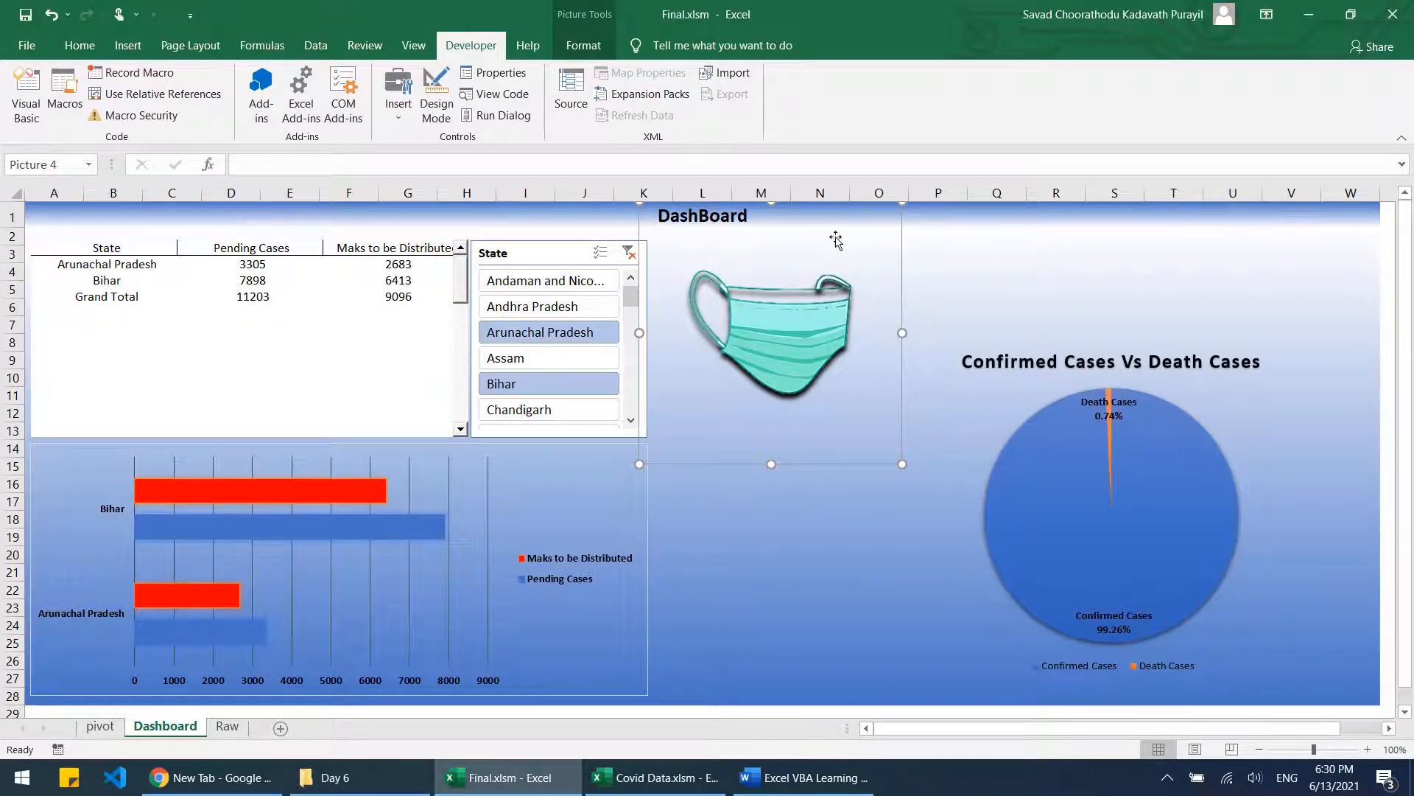
key(alt+Tab)
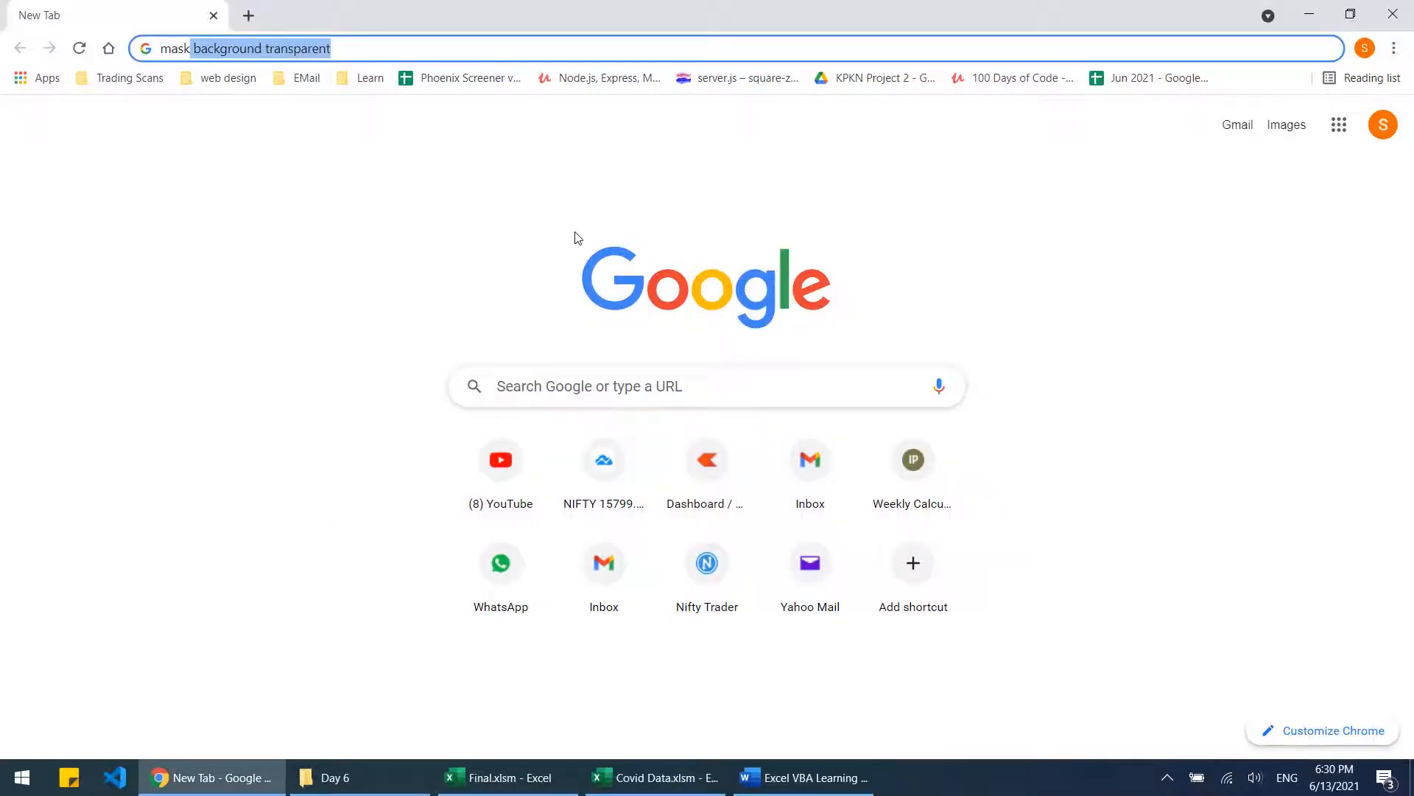
key(Return)
scroll(865, 454, down, 1)
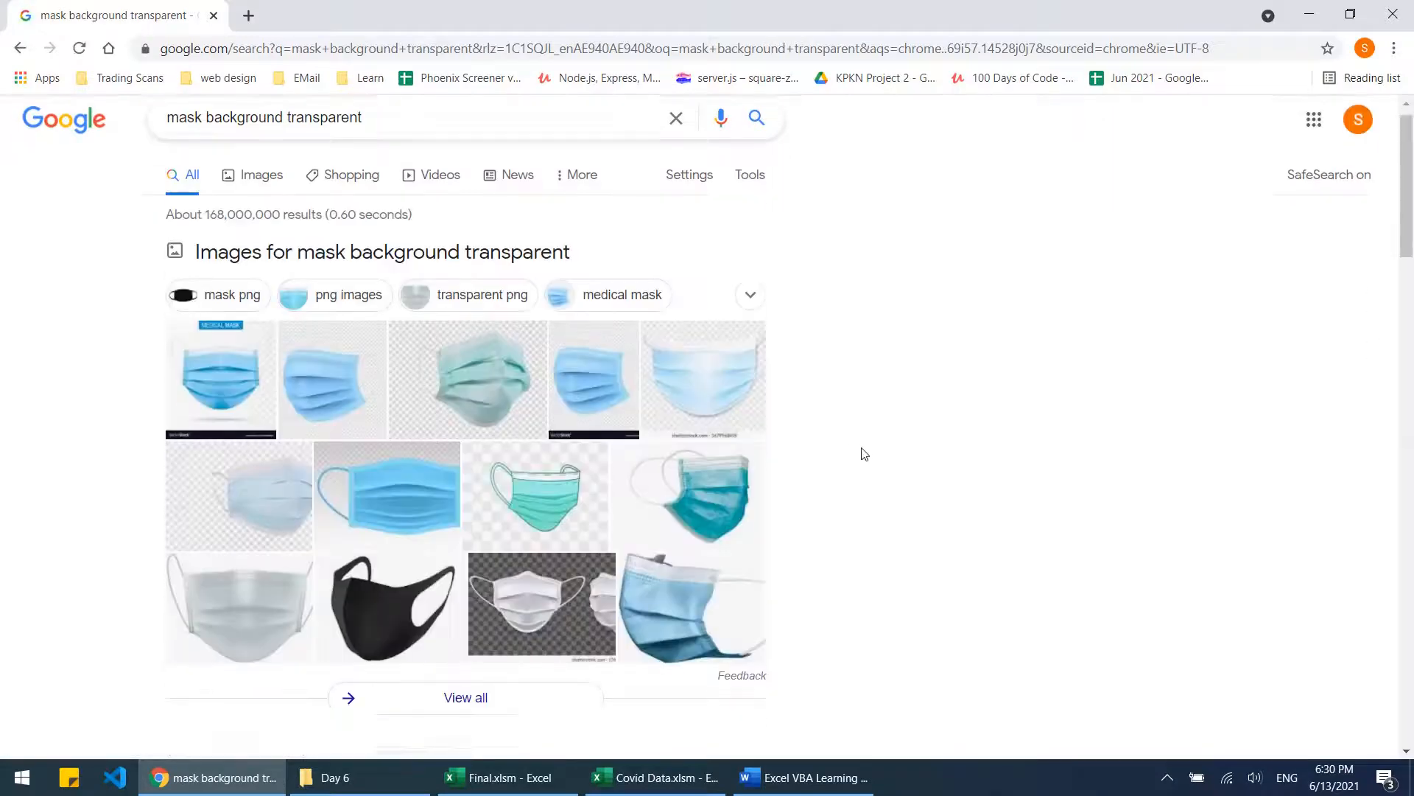
scroll(865, 454, down, 2)
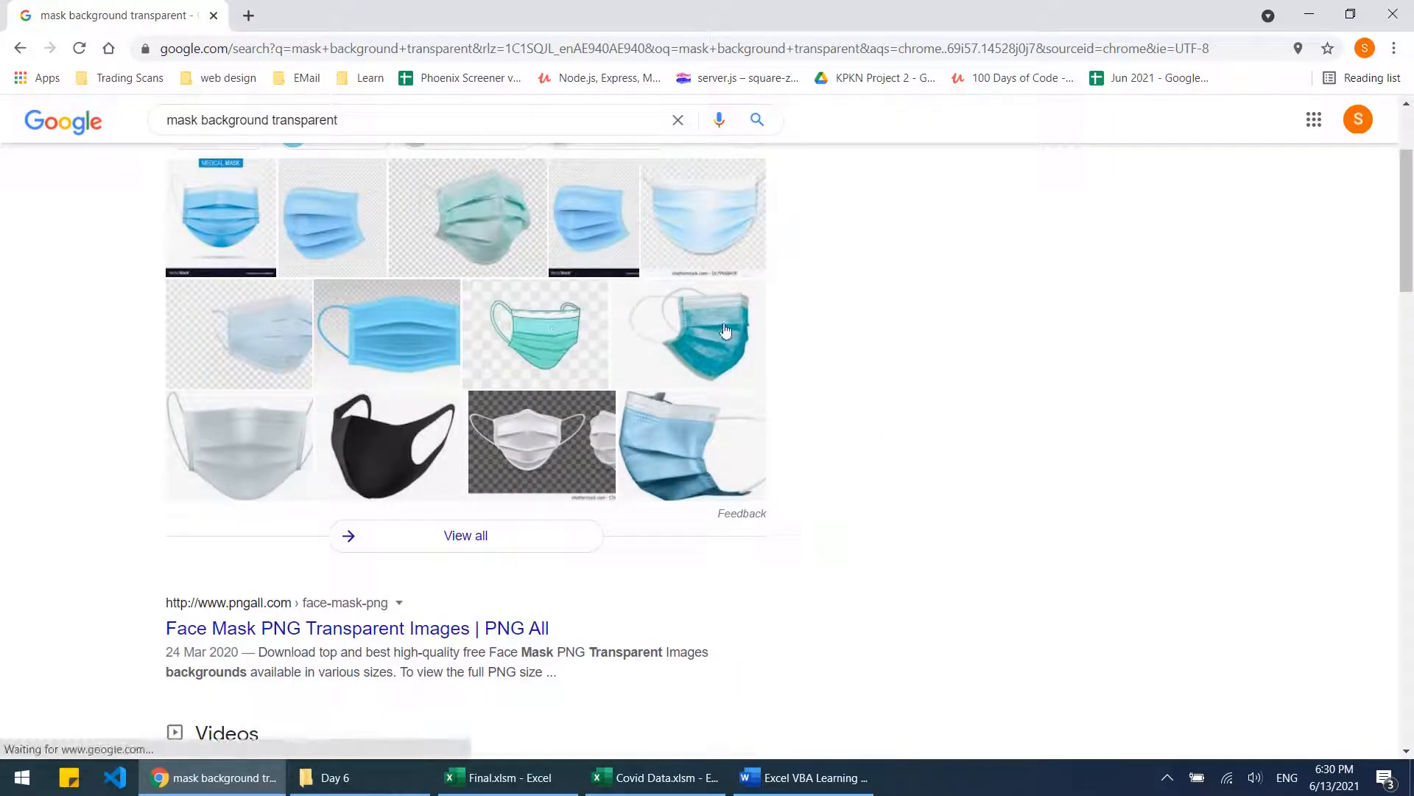
Step: Copy the enlarged image of the teal face mask from the PNG All result and switch to Covid Data.xlsm
click(697, 336)
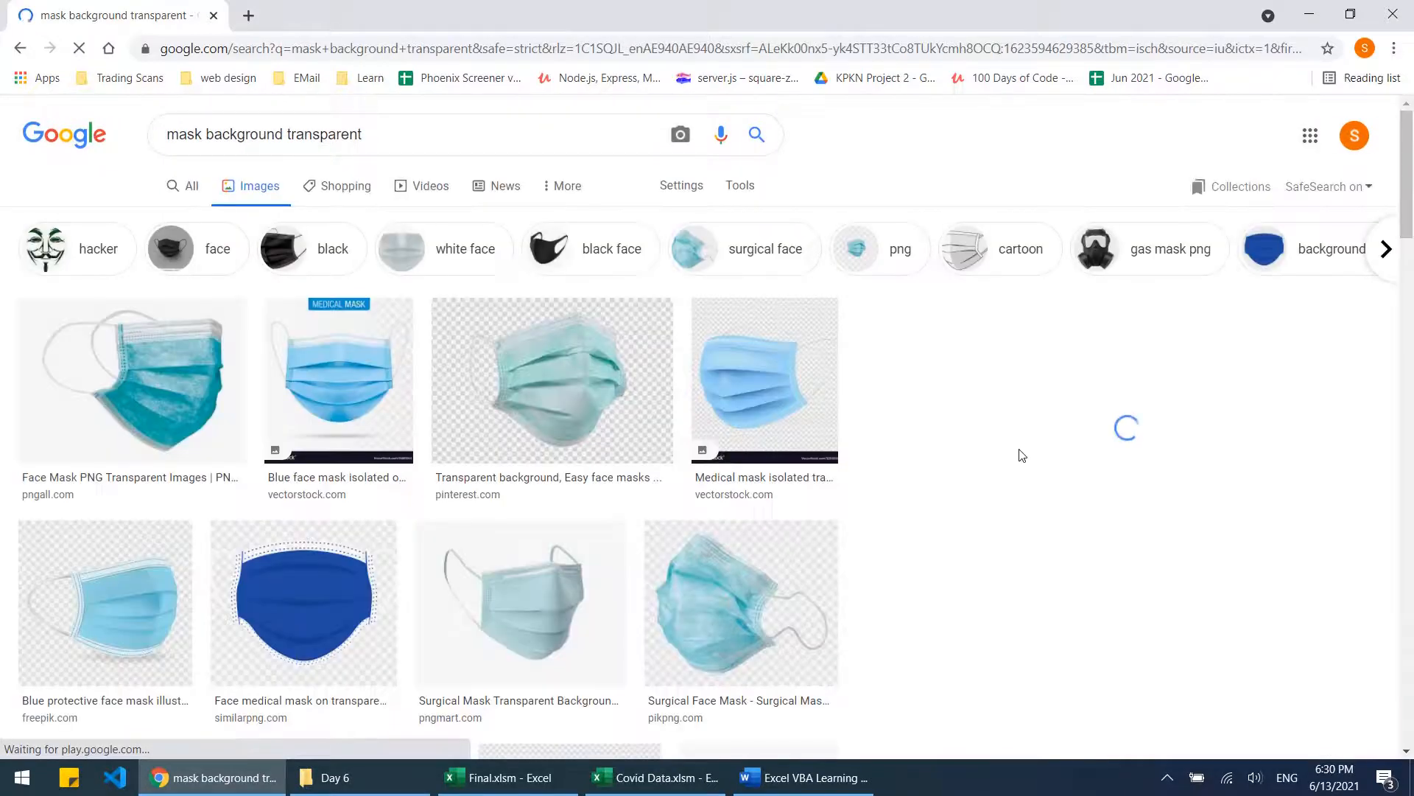
scroll(968, 542, down, 2)
right_click(1097, 267)
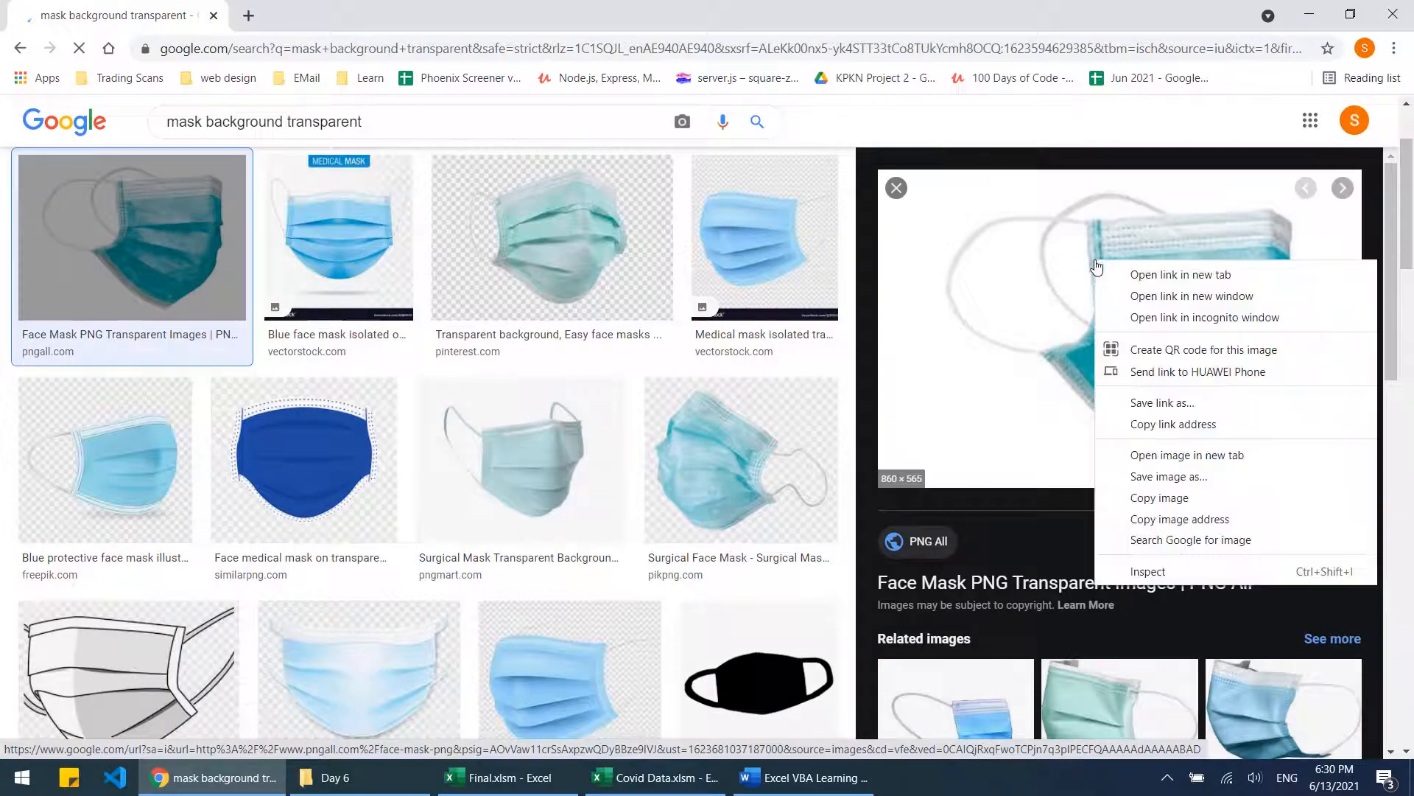
click(1160, 498)
key(alt+Tab)
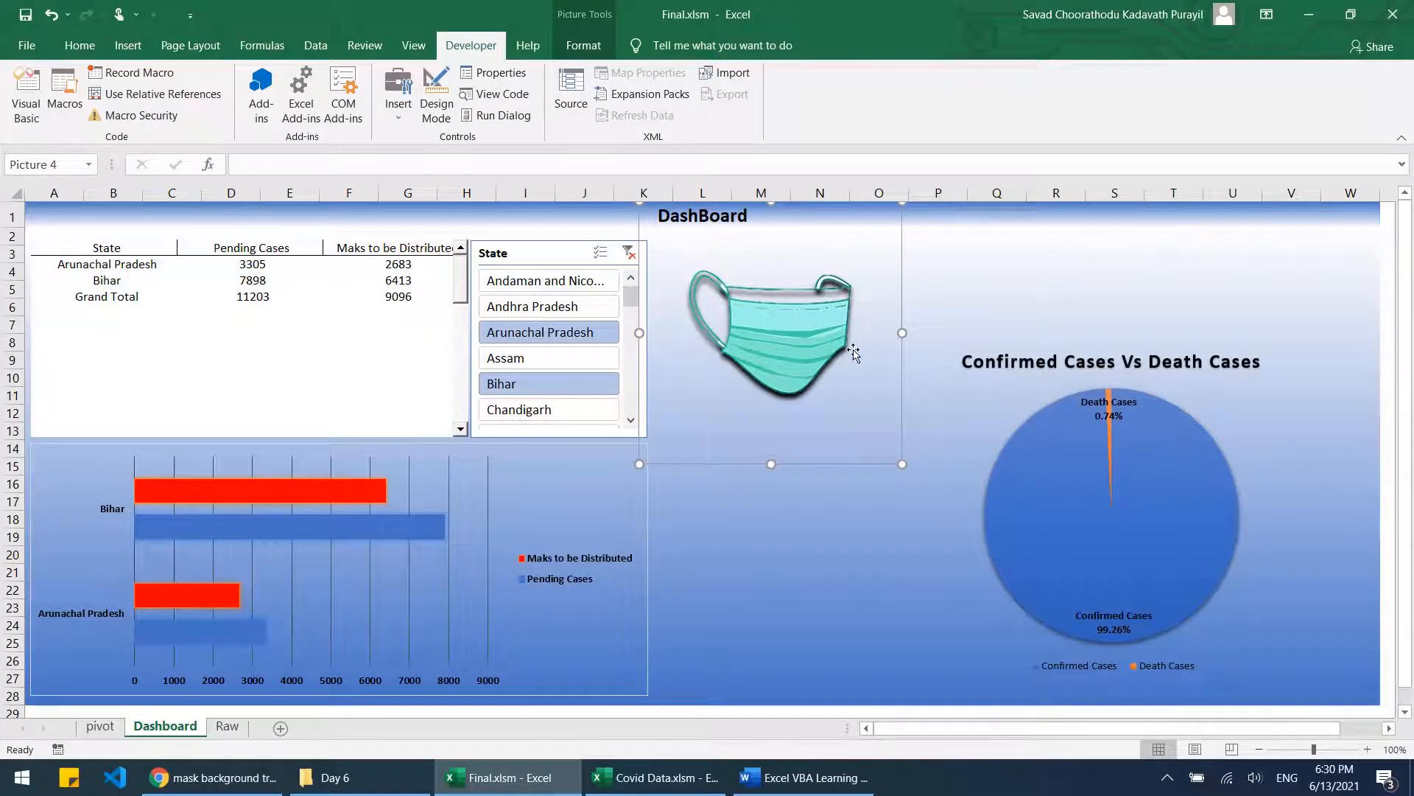
click(705, 777)
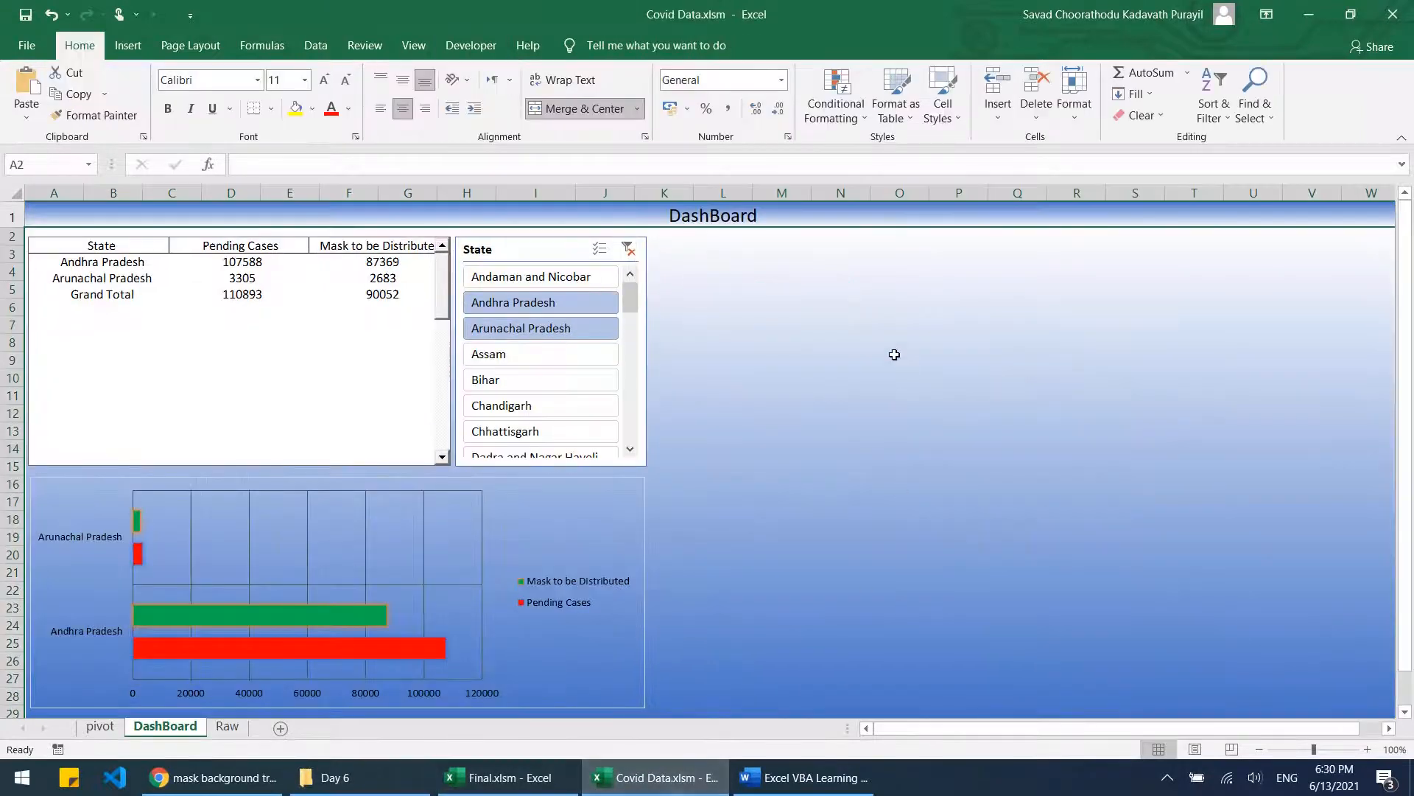
Step: Try to paste the copied mask image into the merged area of the DashBoard sheet
key(ctrl+v)
click(678, 441)
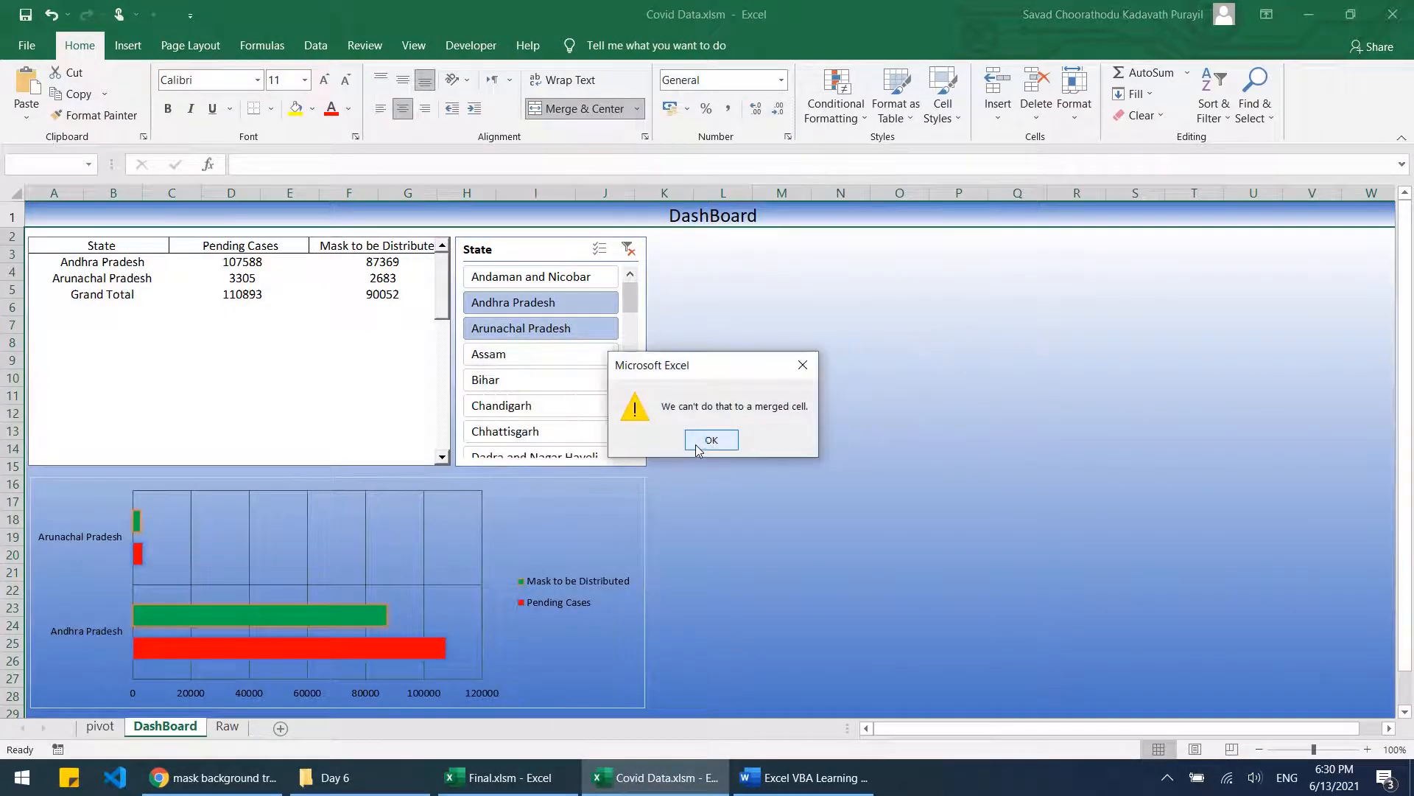
click(711, 441)
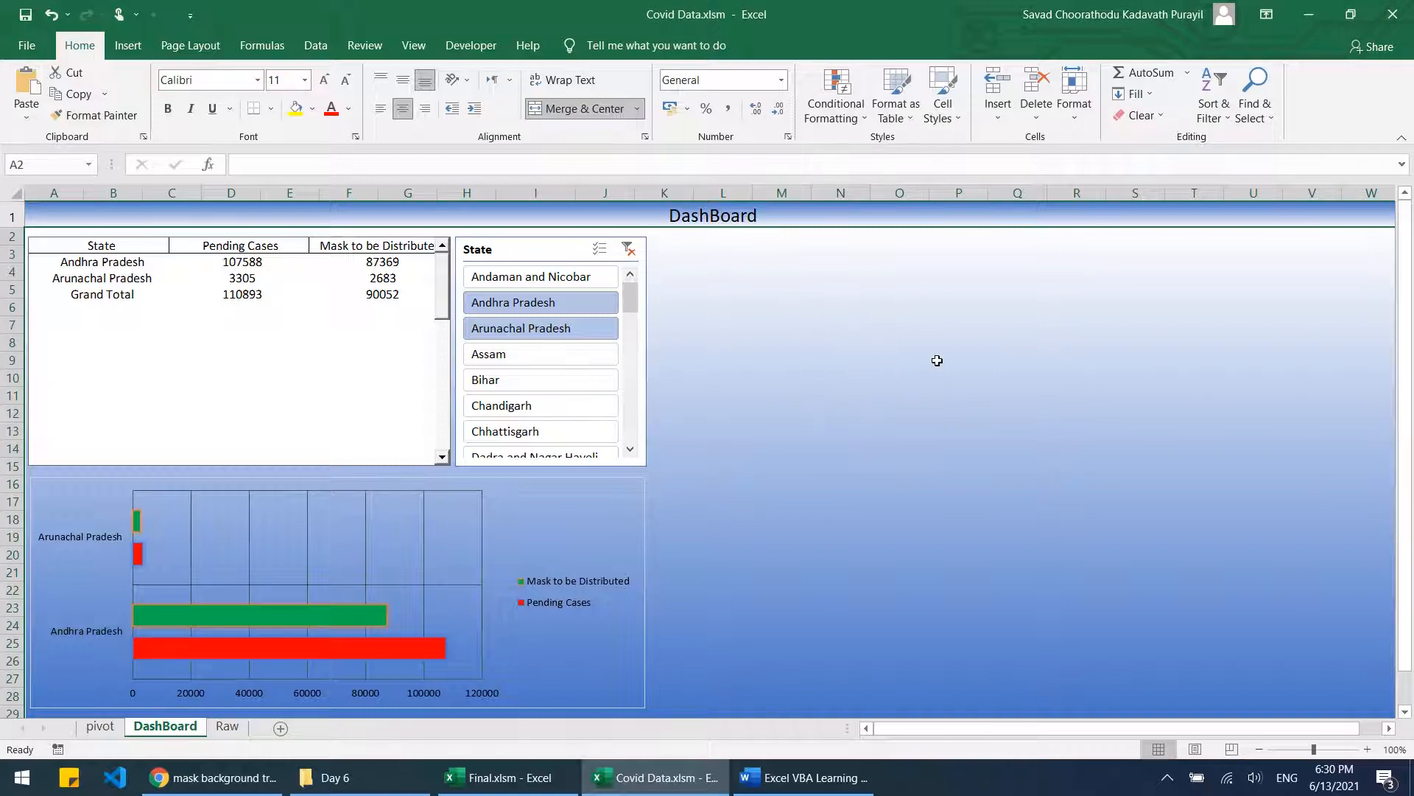
Step: Paste the mask image at cell M32, move it up beside the State slicer and shrink it proportionally
scroll(937, 360, down, 4)
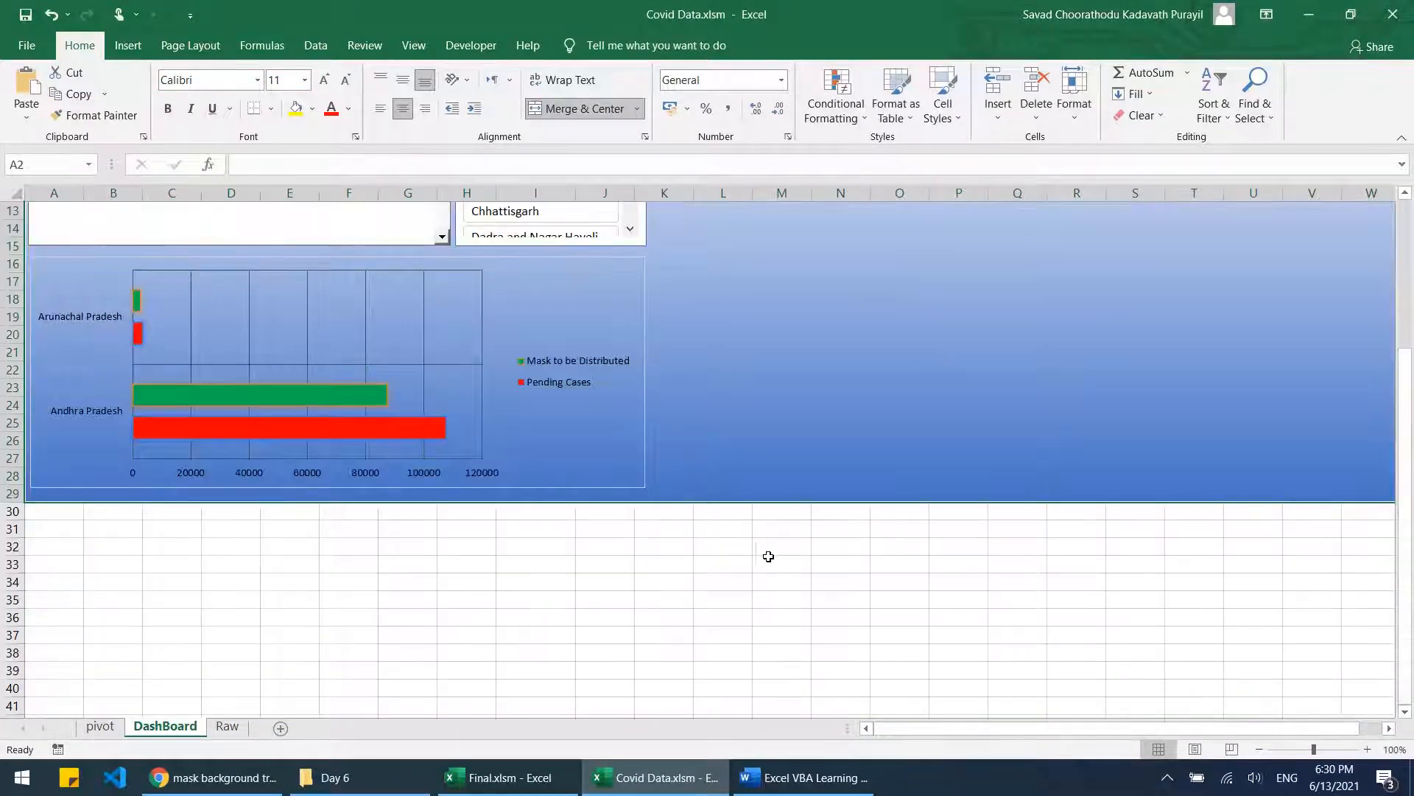
click(769, 549)
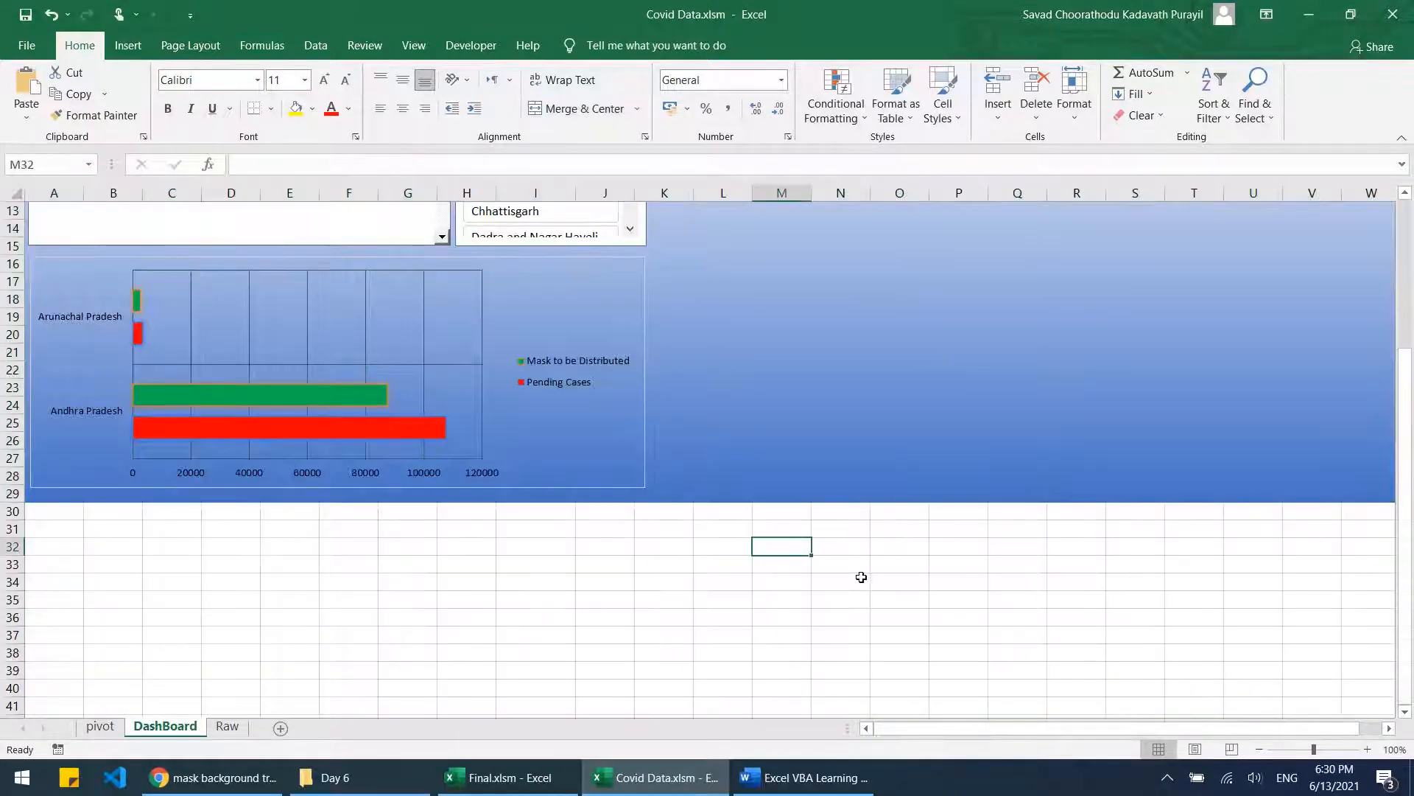
key(ctrl+v)
drag(1016, 647, 993, 320)
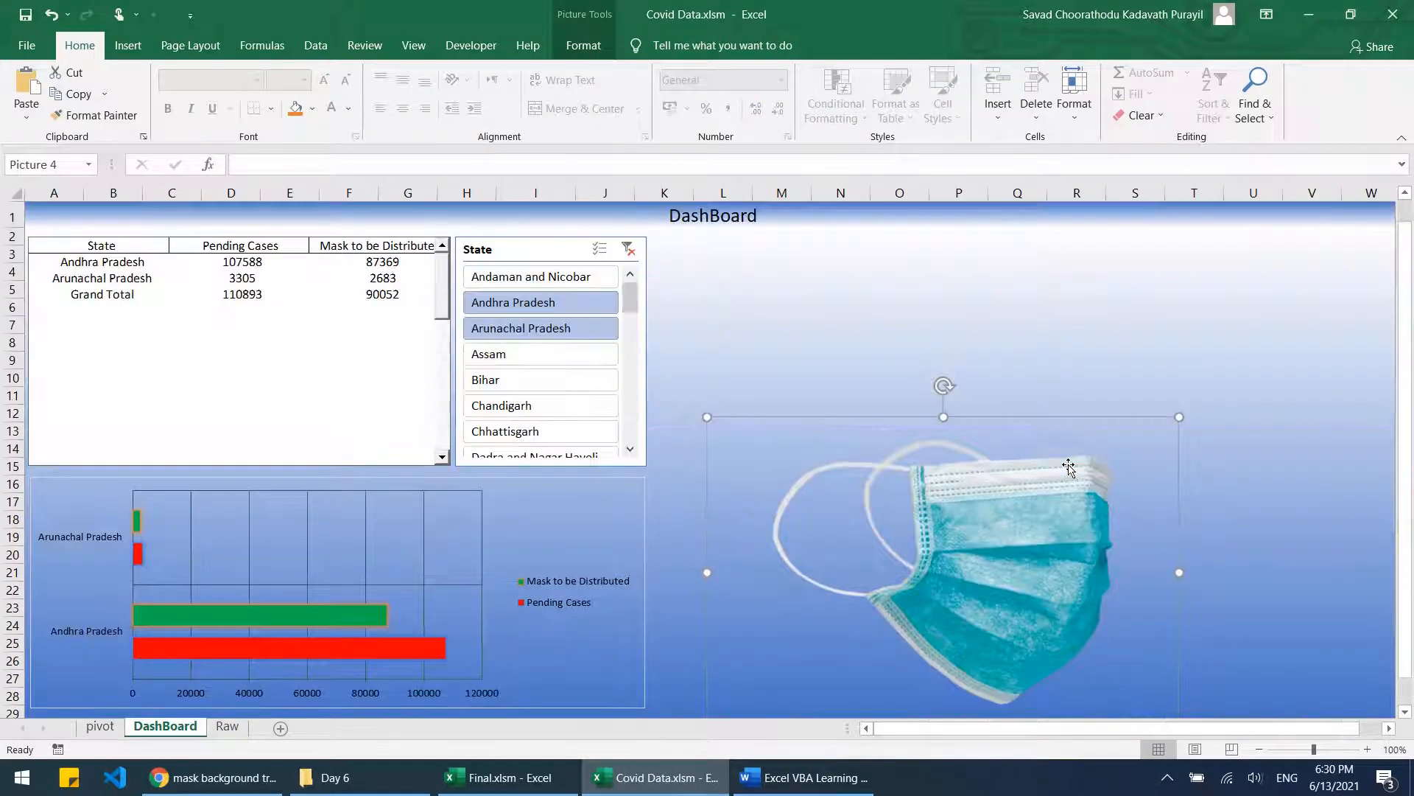
scroll(1068, 468, up, 4)
drag(1028, 561, 935, 358)
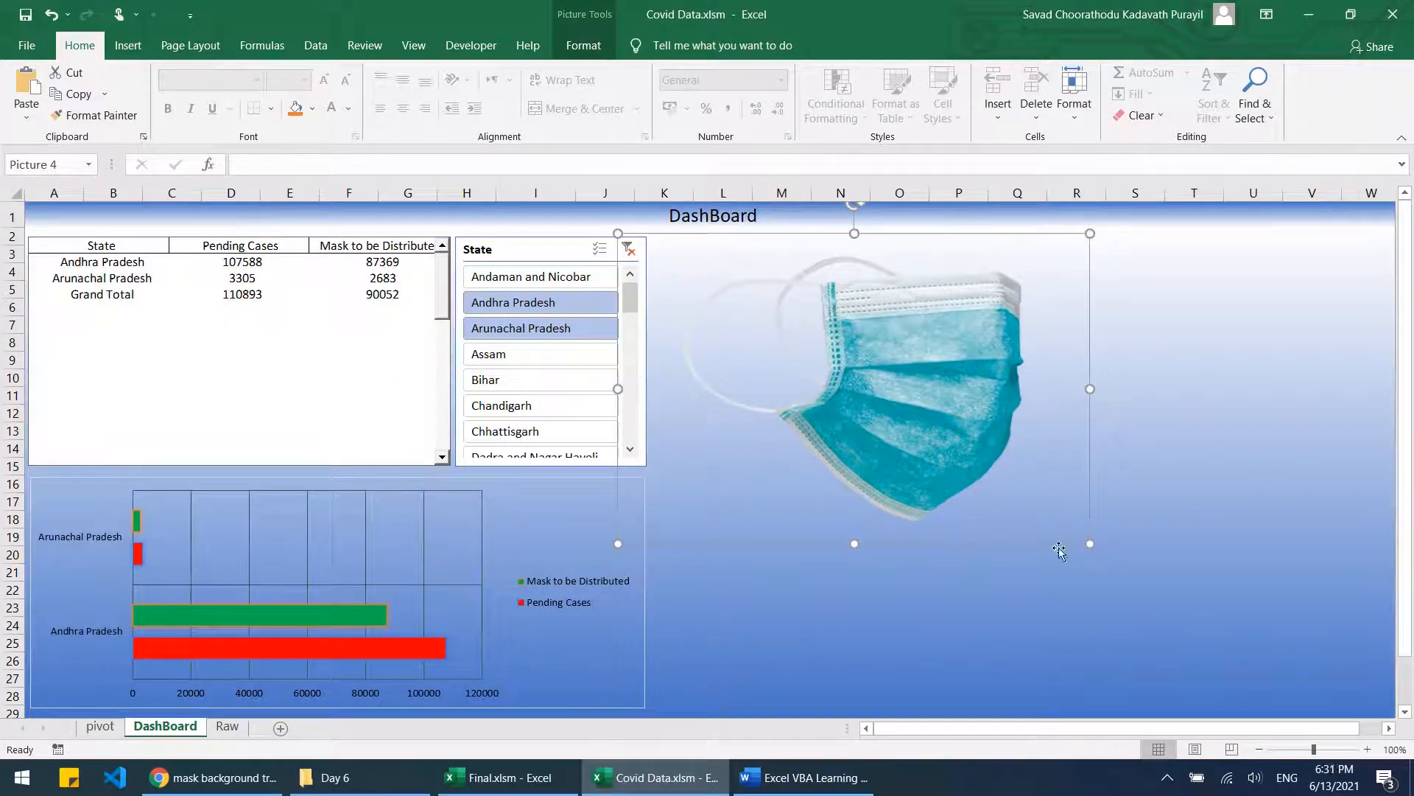
drag(1091, 546, 1019, 489)
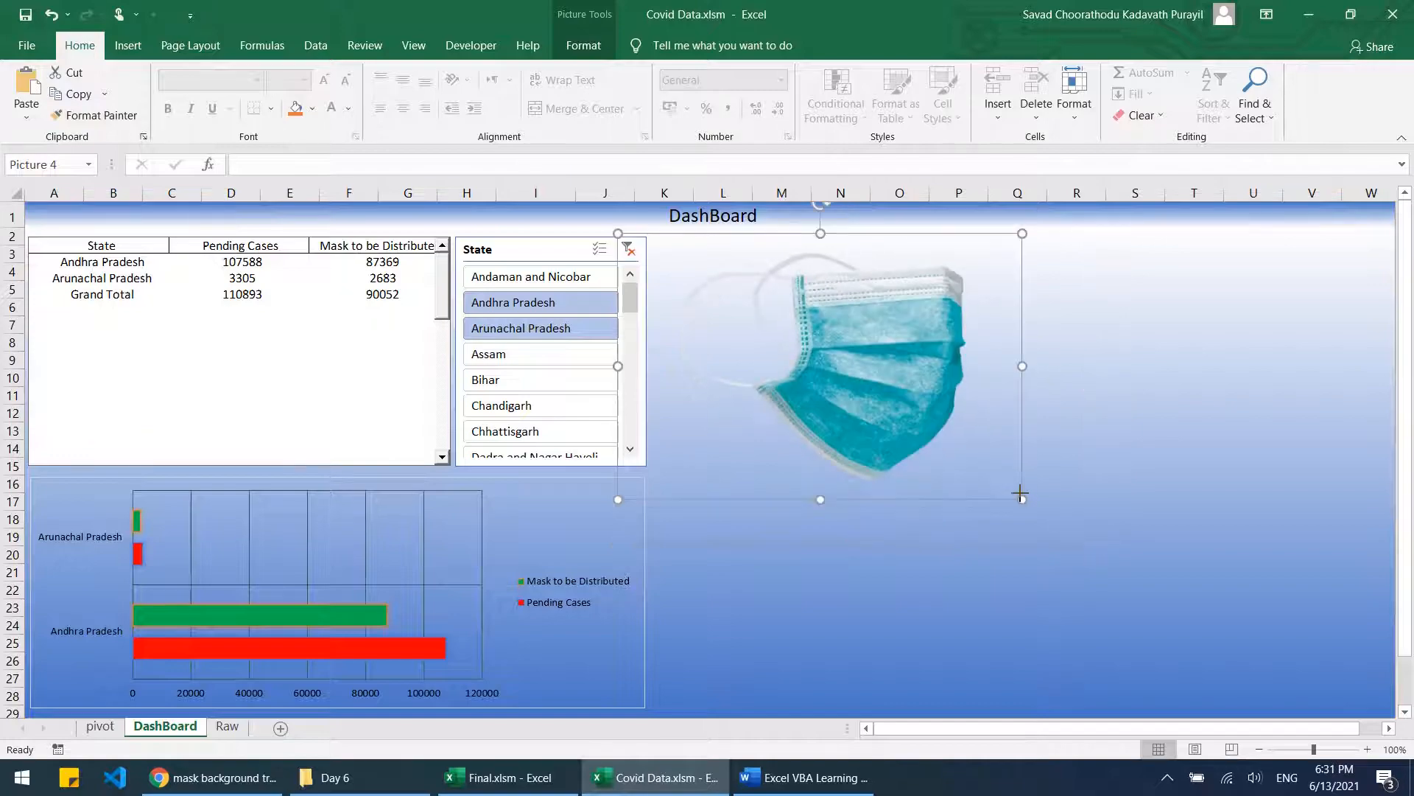
Step: Switch to Chrome, search Google Images for "mask" and copy the healthline.com picture of a blue mask on a teal background
key(alt+Tab)
click(214, 777)
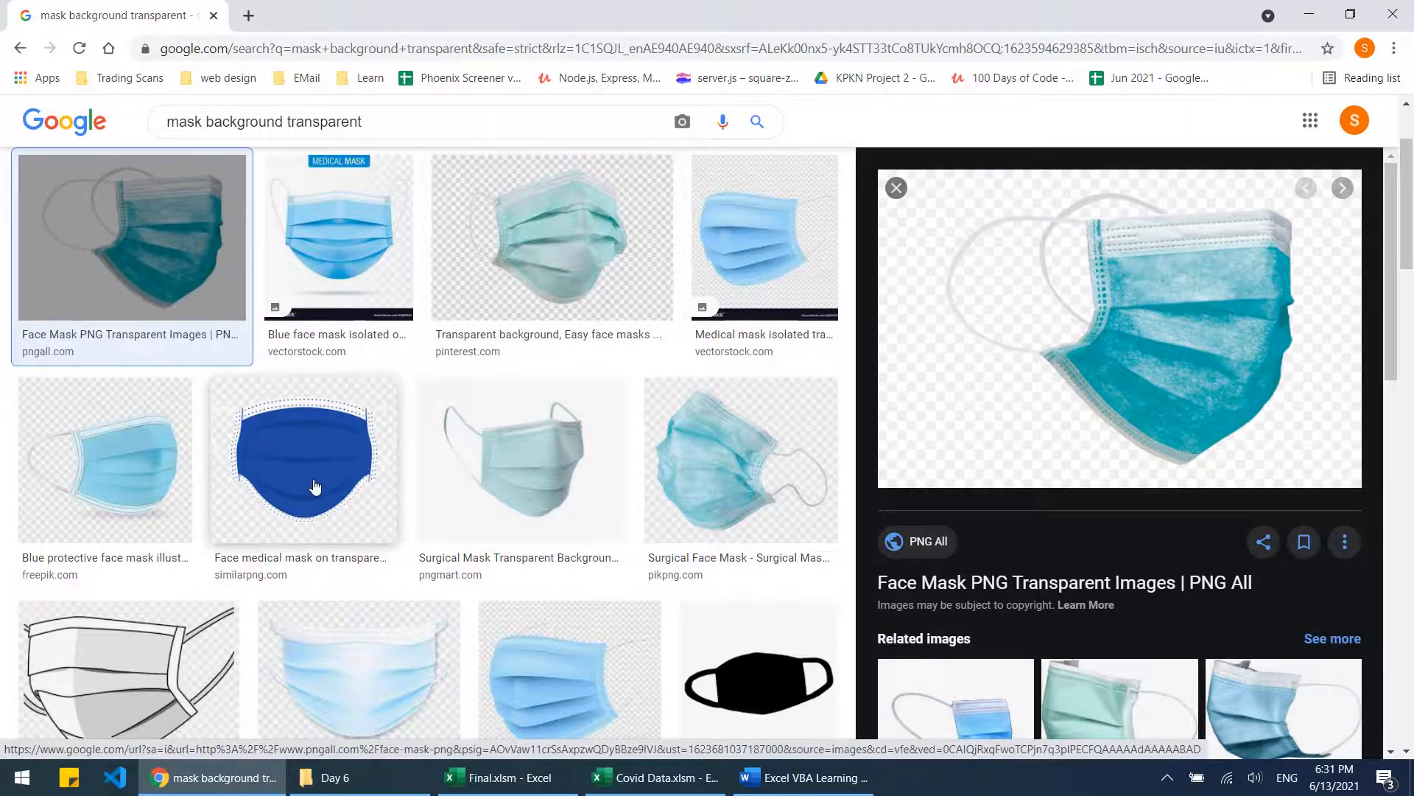
drag(384, 133, 199, 129)
text(k)
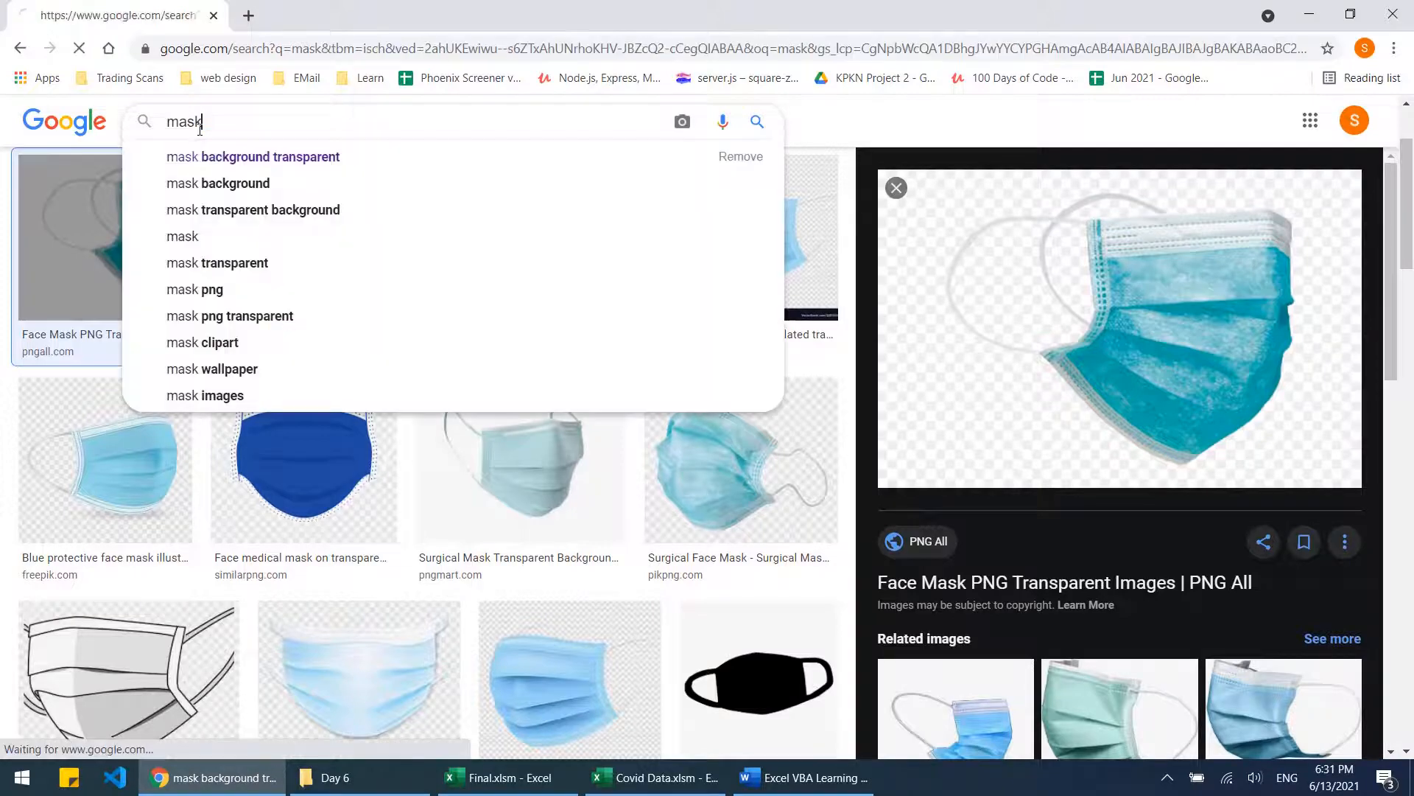
key(Return)
right_click(140, 302)
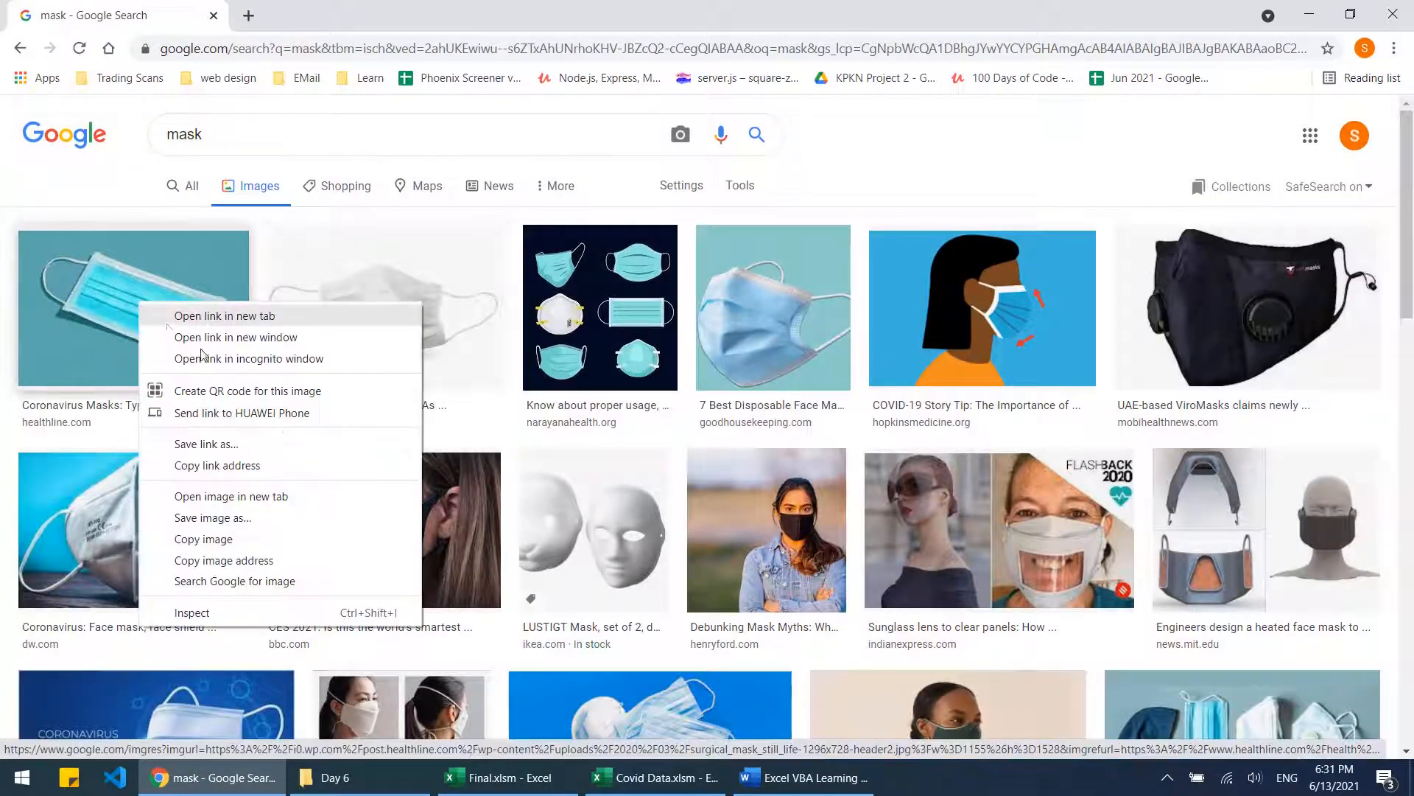
click(225, 540)
Step: Return to Covid Data.xlsm, paste the copied picture at cell M35 and move it onto the gradient below the large mask
click(804, 777)
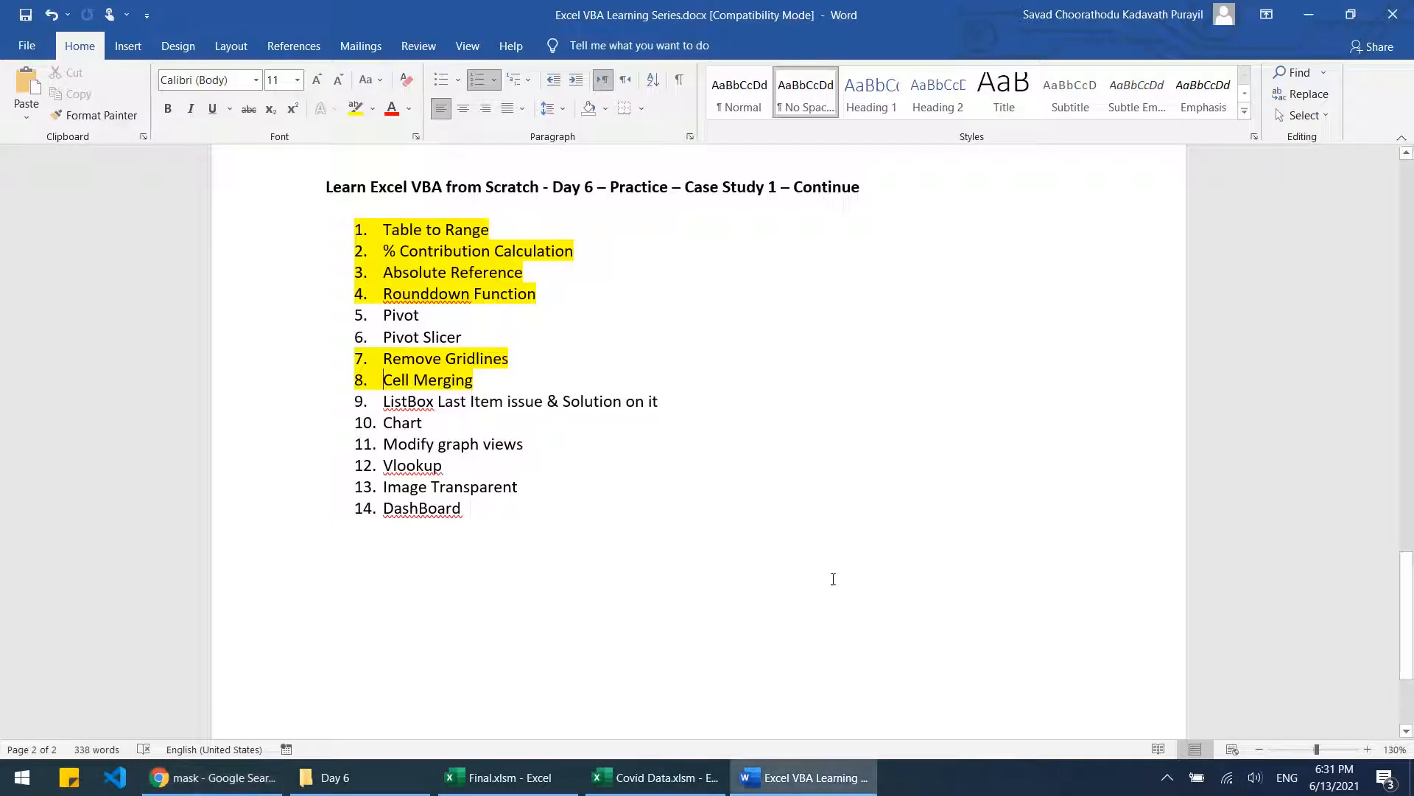
click(660, 777)
scroll(780, 516, down, 3)
click(781, 652)
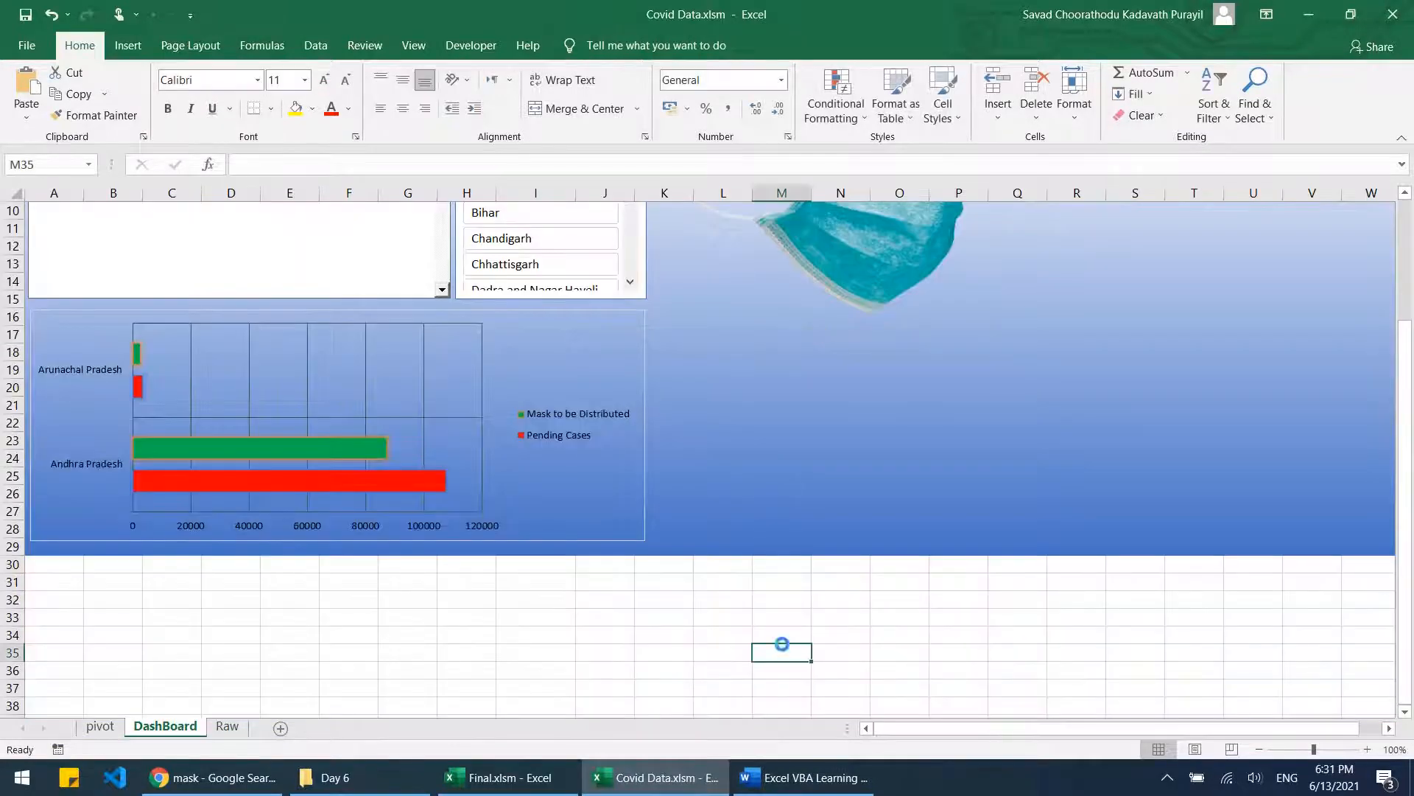
key(ctrl+v)
drag(915, 658, 926, 361)
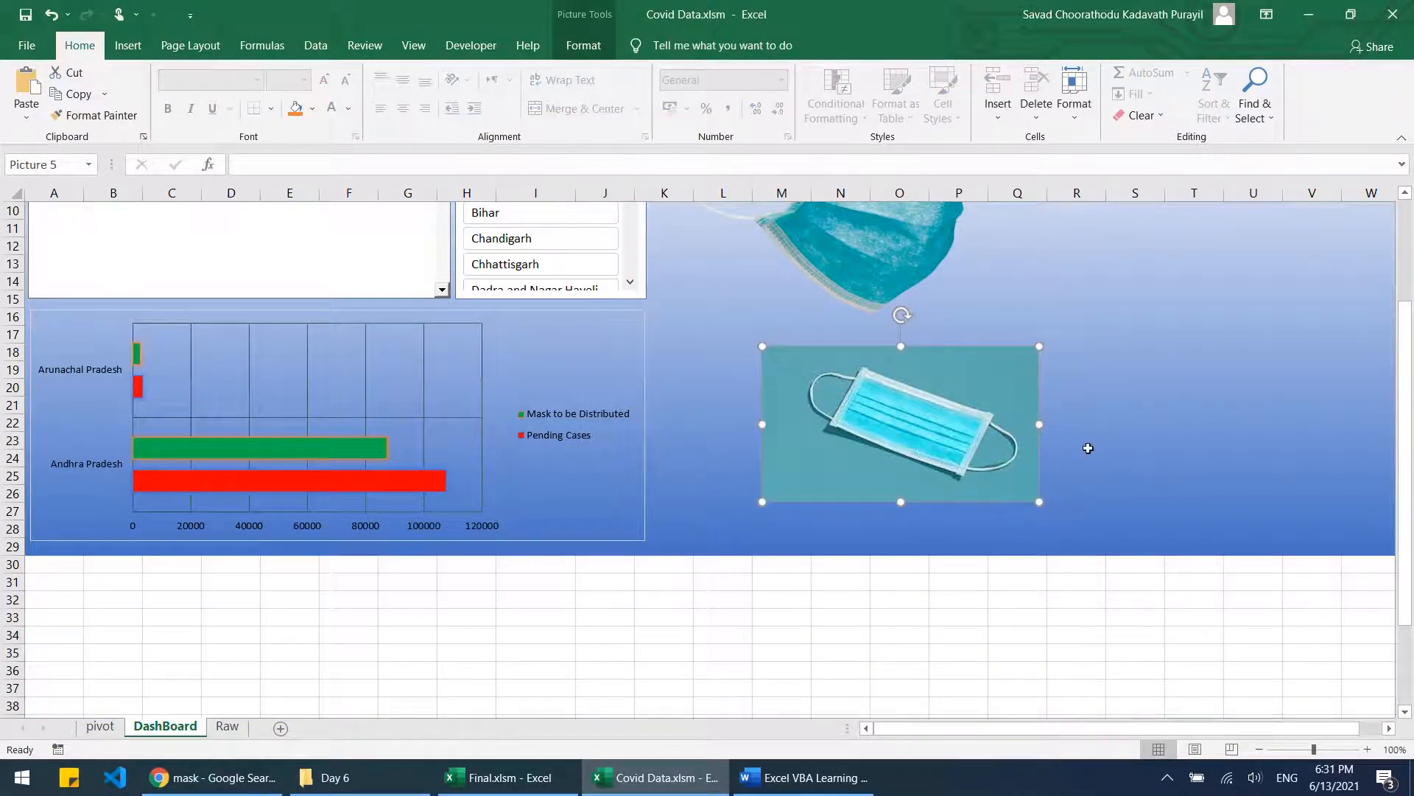
scroll(1088, 448, up, 2)
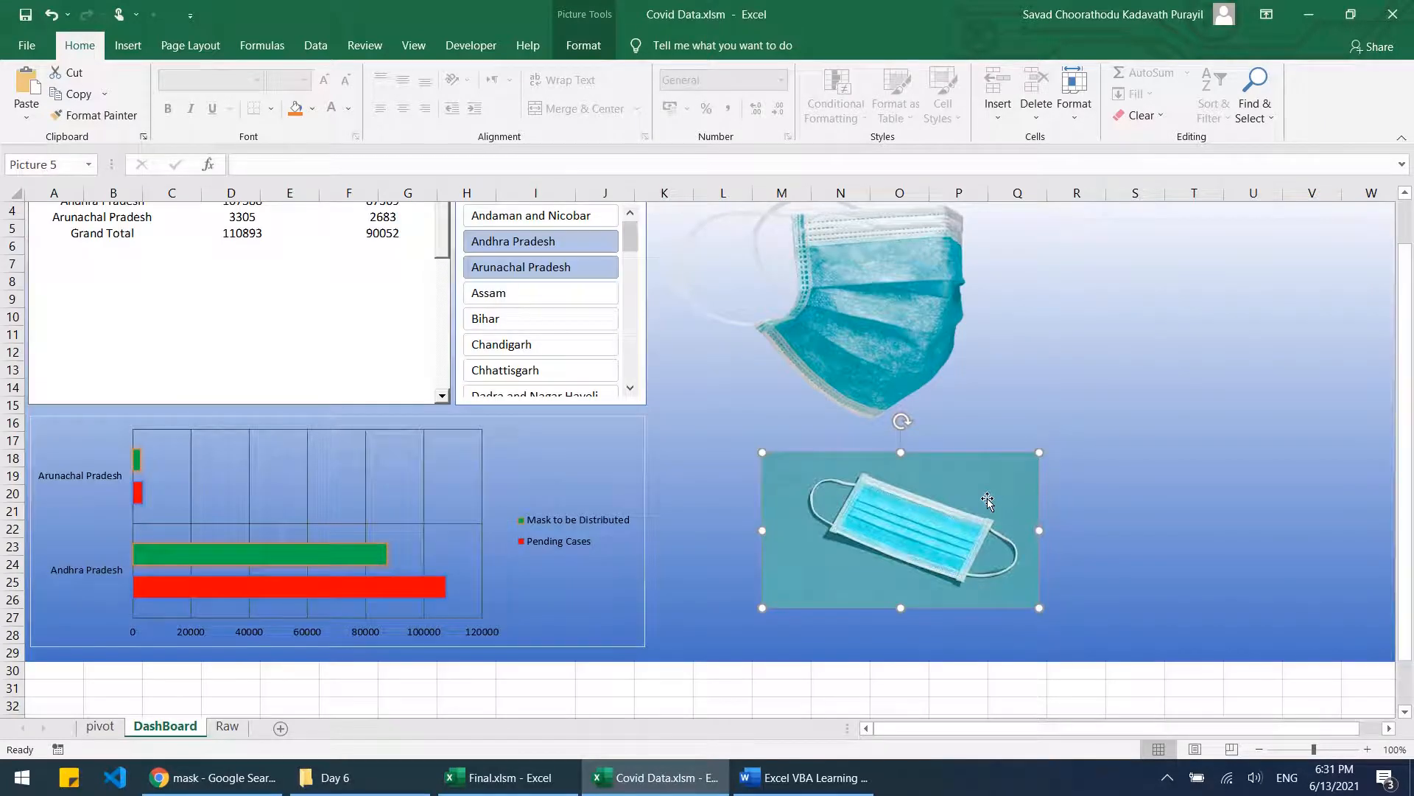
Step: Cut the teal-background mask picture, paste it again and place it directly under the large mask
key(ctrl+x)
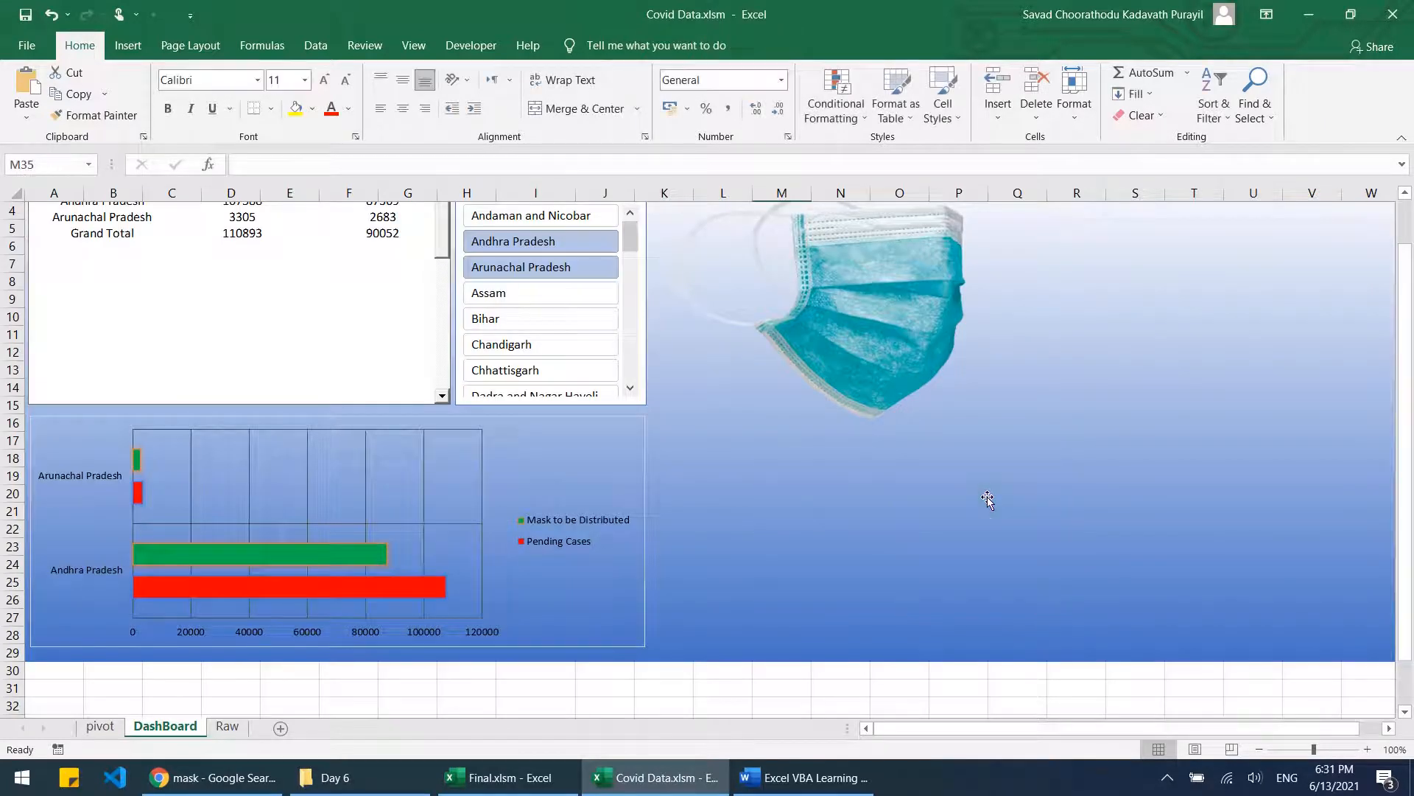
scroll(988, 496, up, 1)
key(ctrl+v)
drag(984, 511, 939, 282)
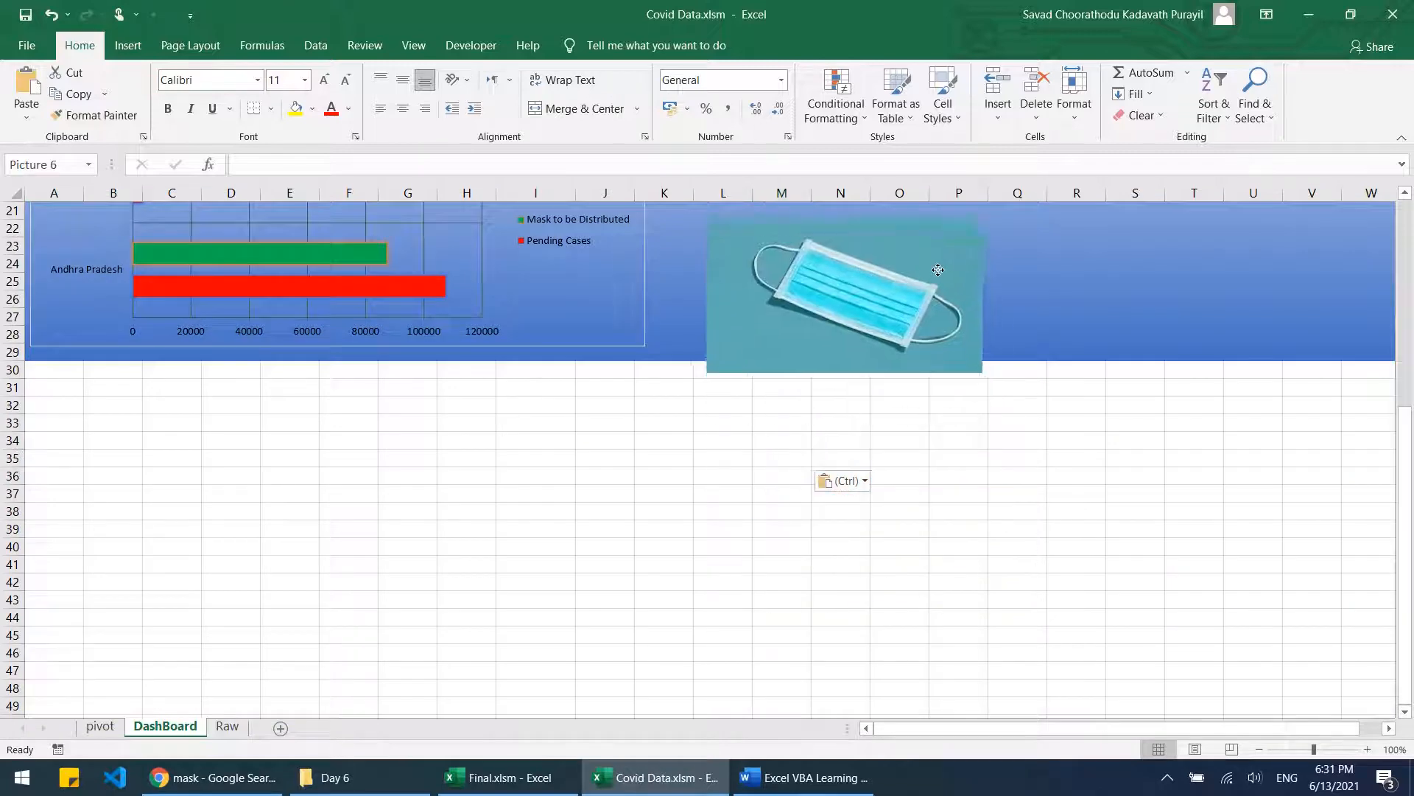
scroll(937, 510, up, 6)
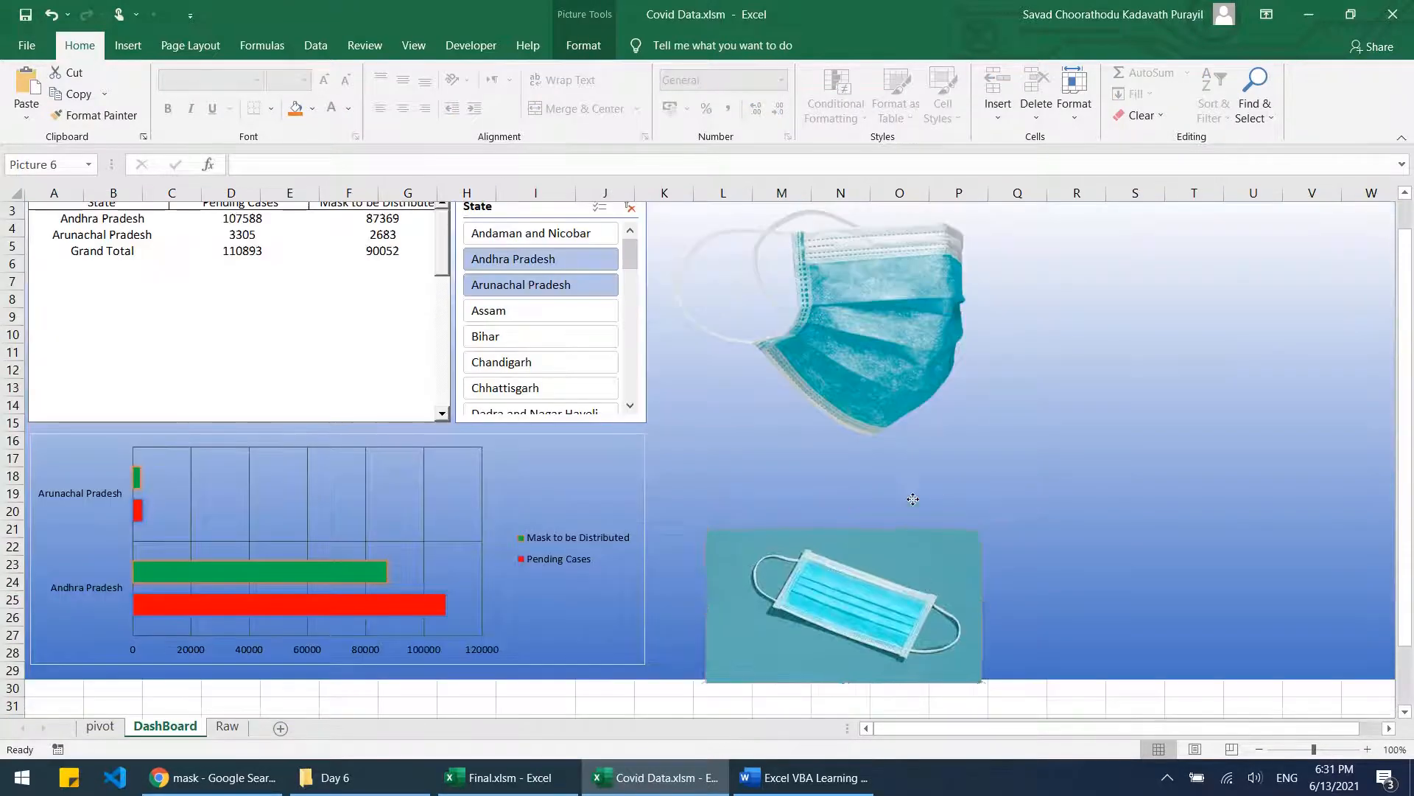
drag(925, 583, 909, 460)
Step: Remove the teal background from the smaller mask picture, fitting the kept area around the mask, and shift the picture slightly down
click(584, 45)
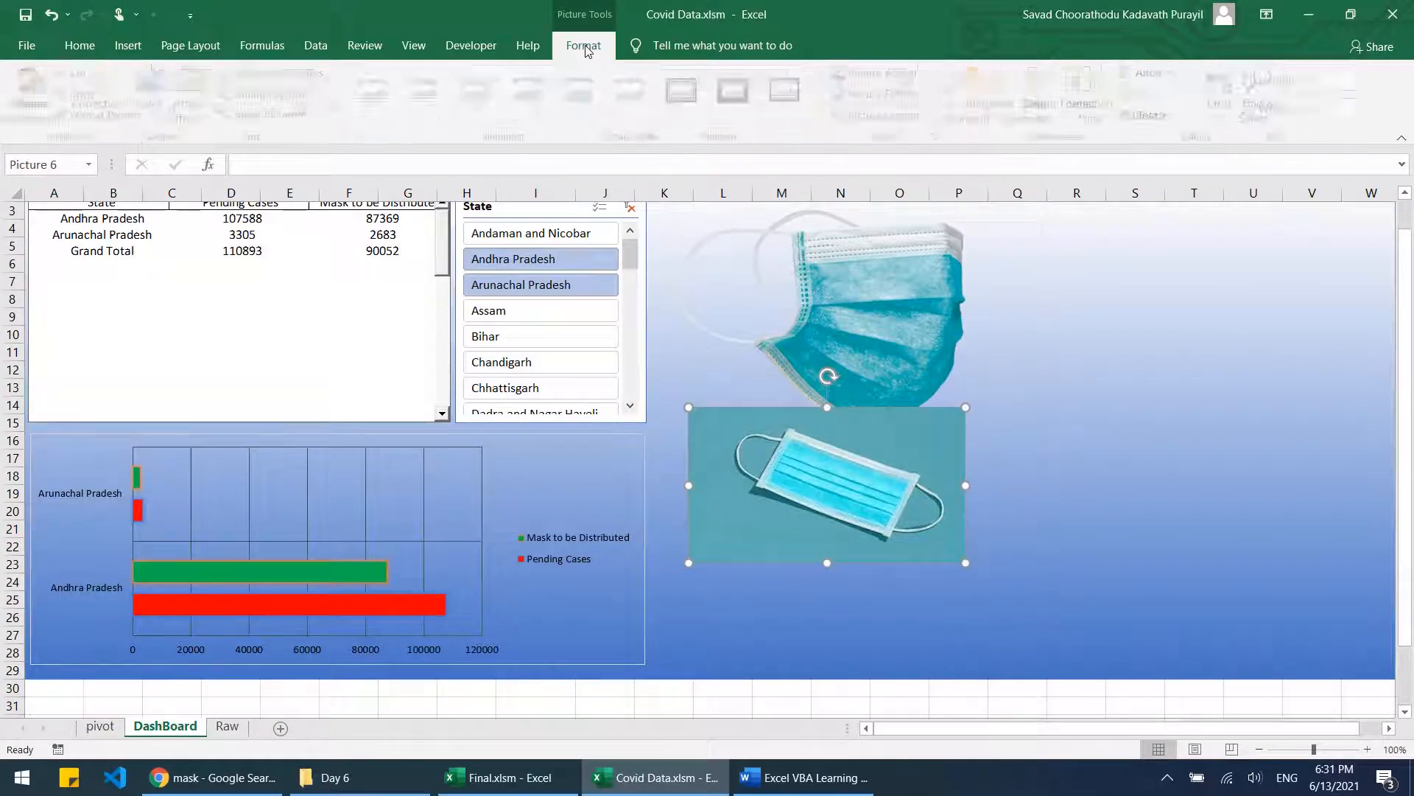
click(26, 101)
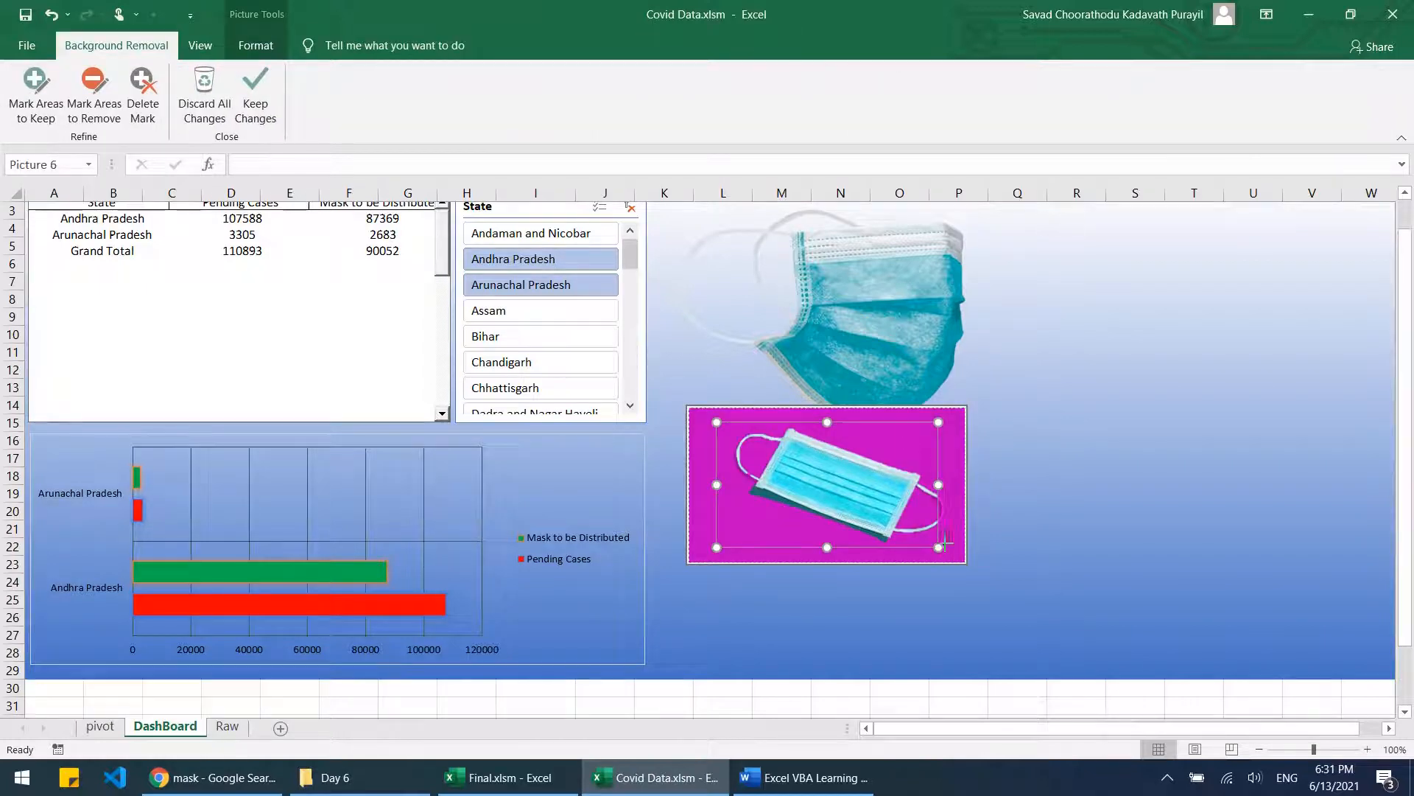
drag(943, 543, 951, 536)
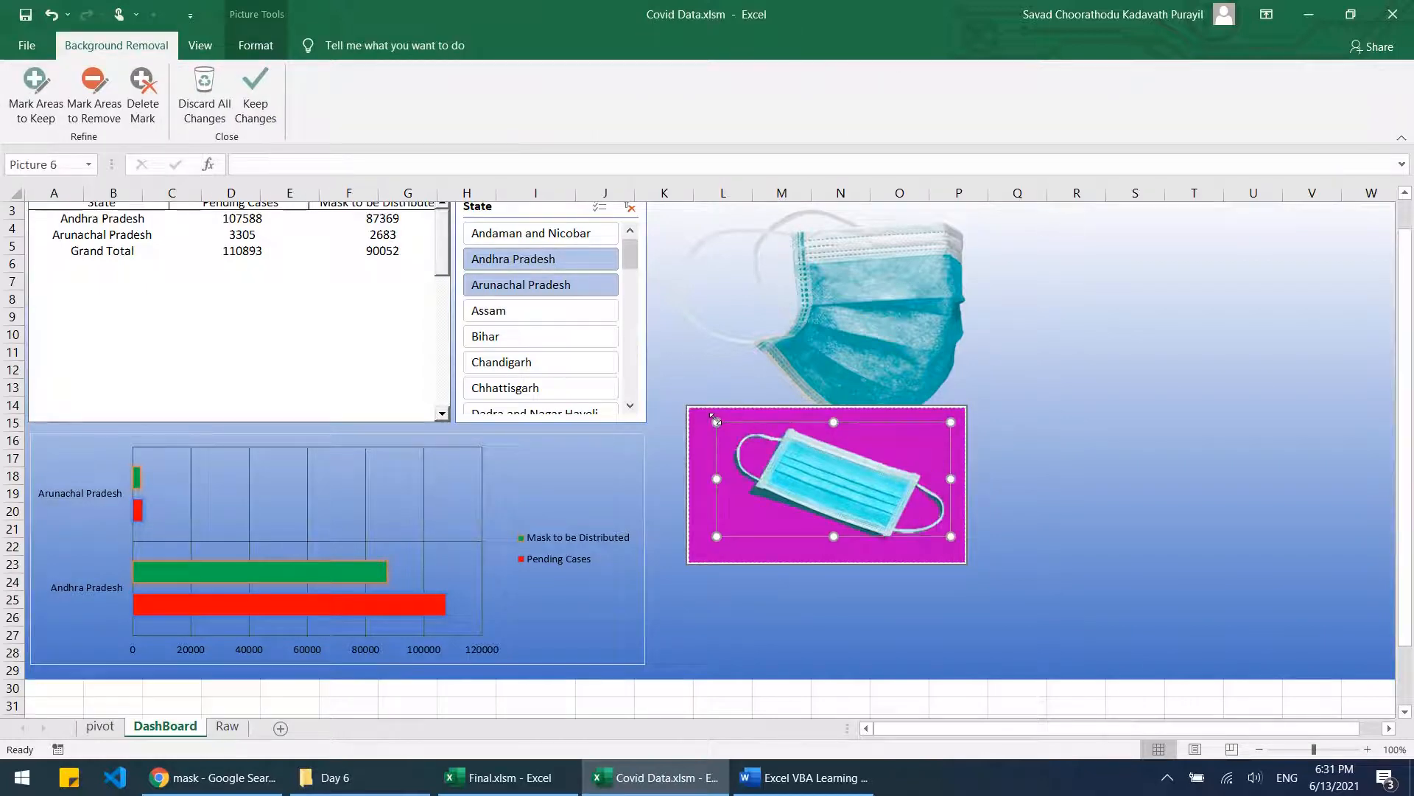
drag(714, 420, 729, 423)
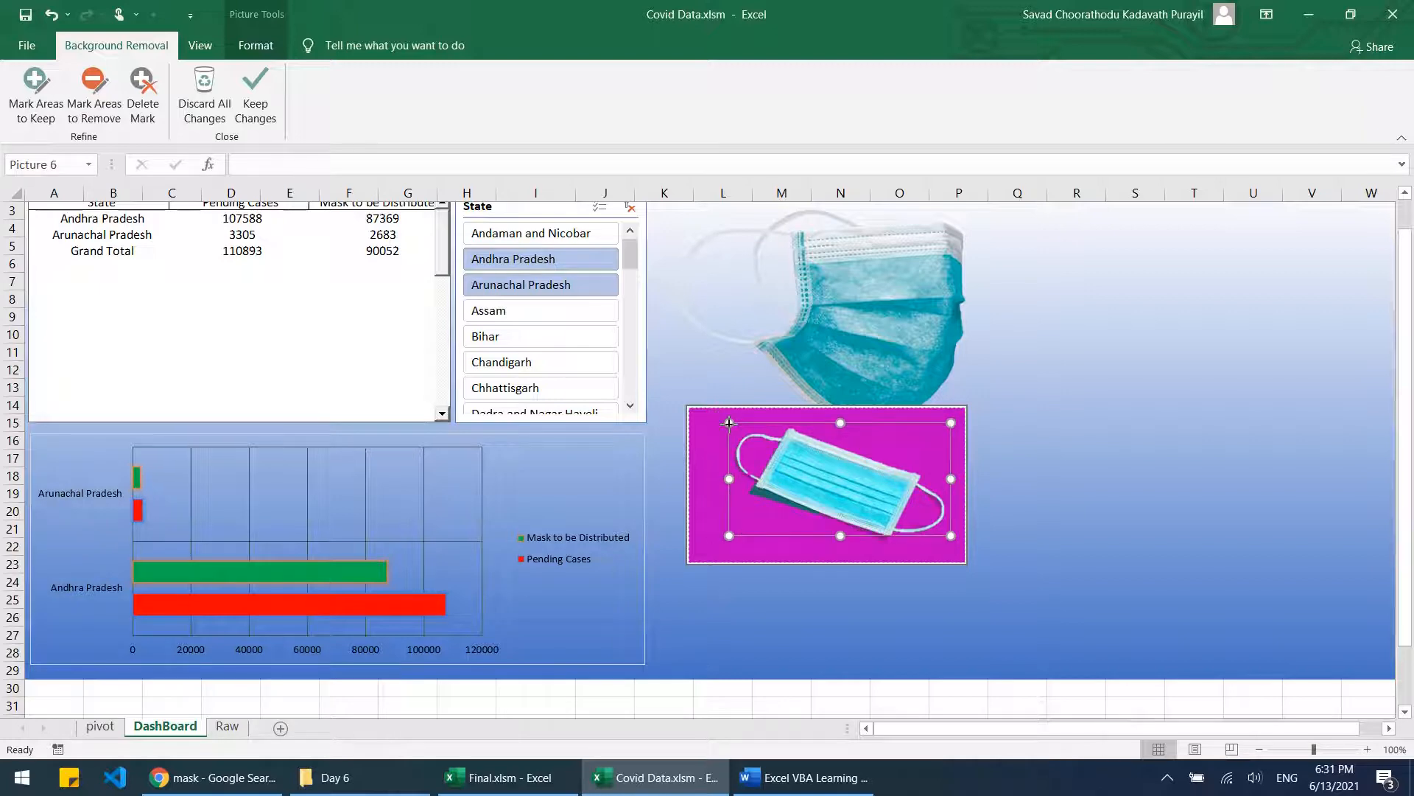
click(246, 107)
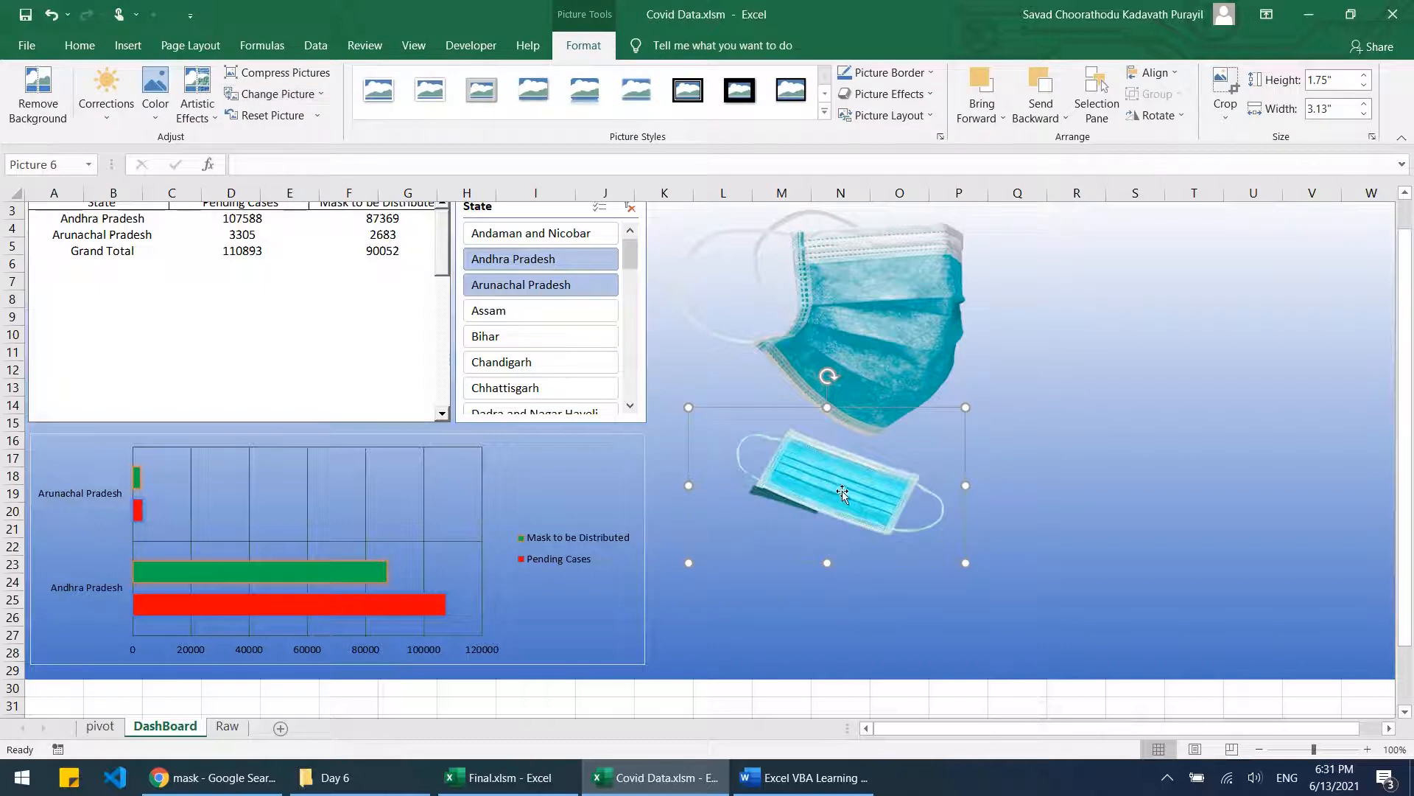
drag(842, 496, 790, 524)
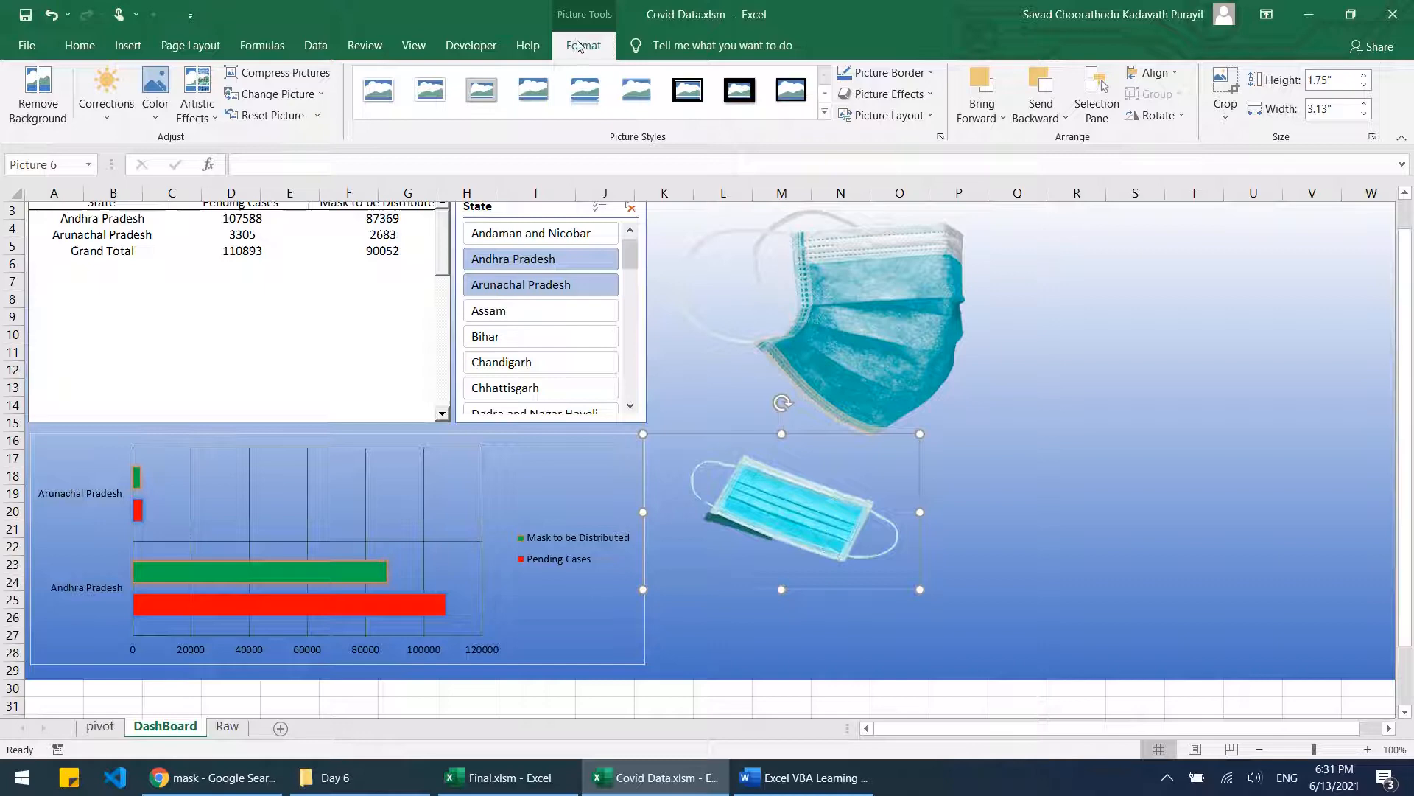
Step: Discard the background removal on the smaller mask picture and delete that picture
click(38, 94)
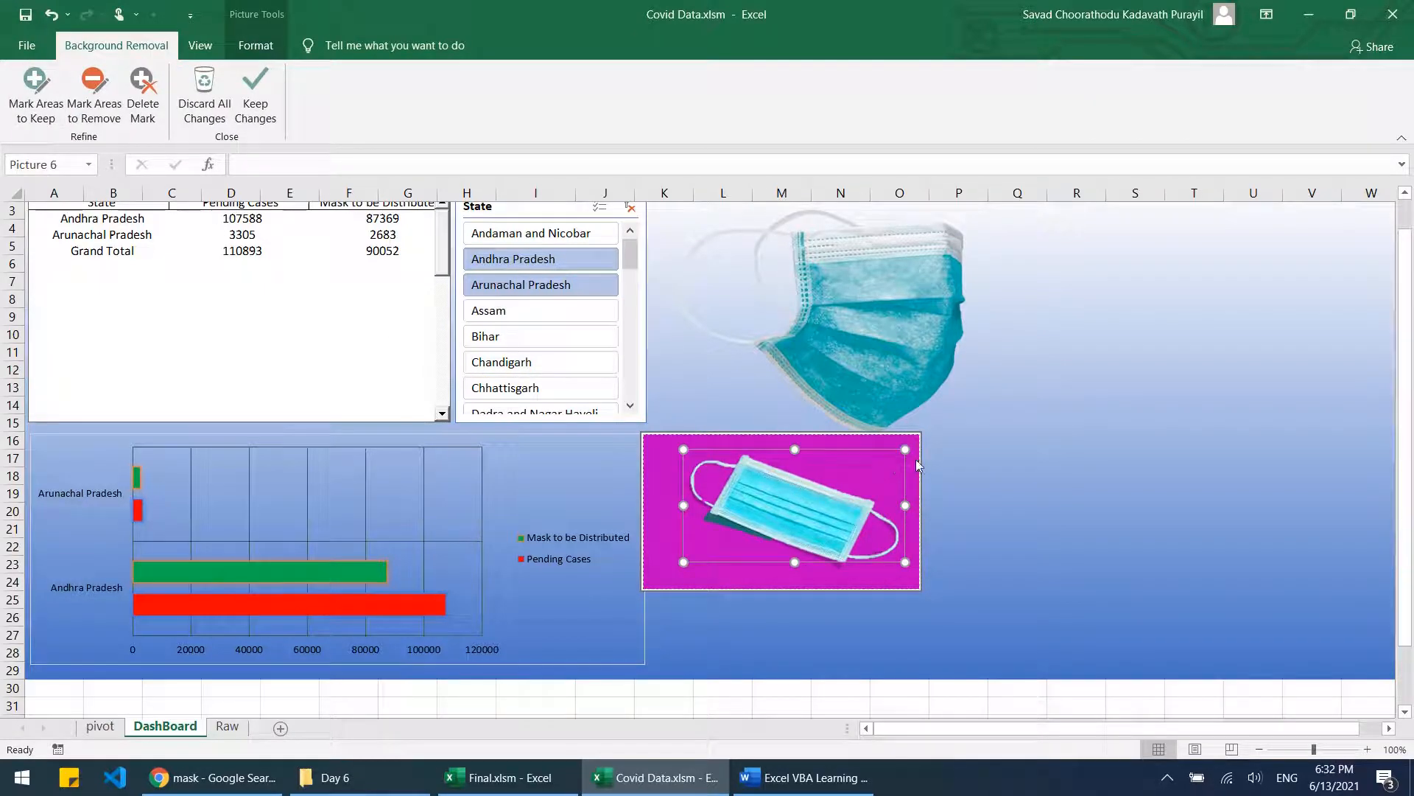
click(204, 96)
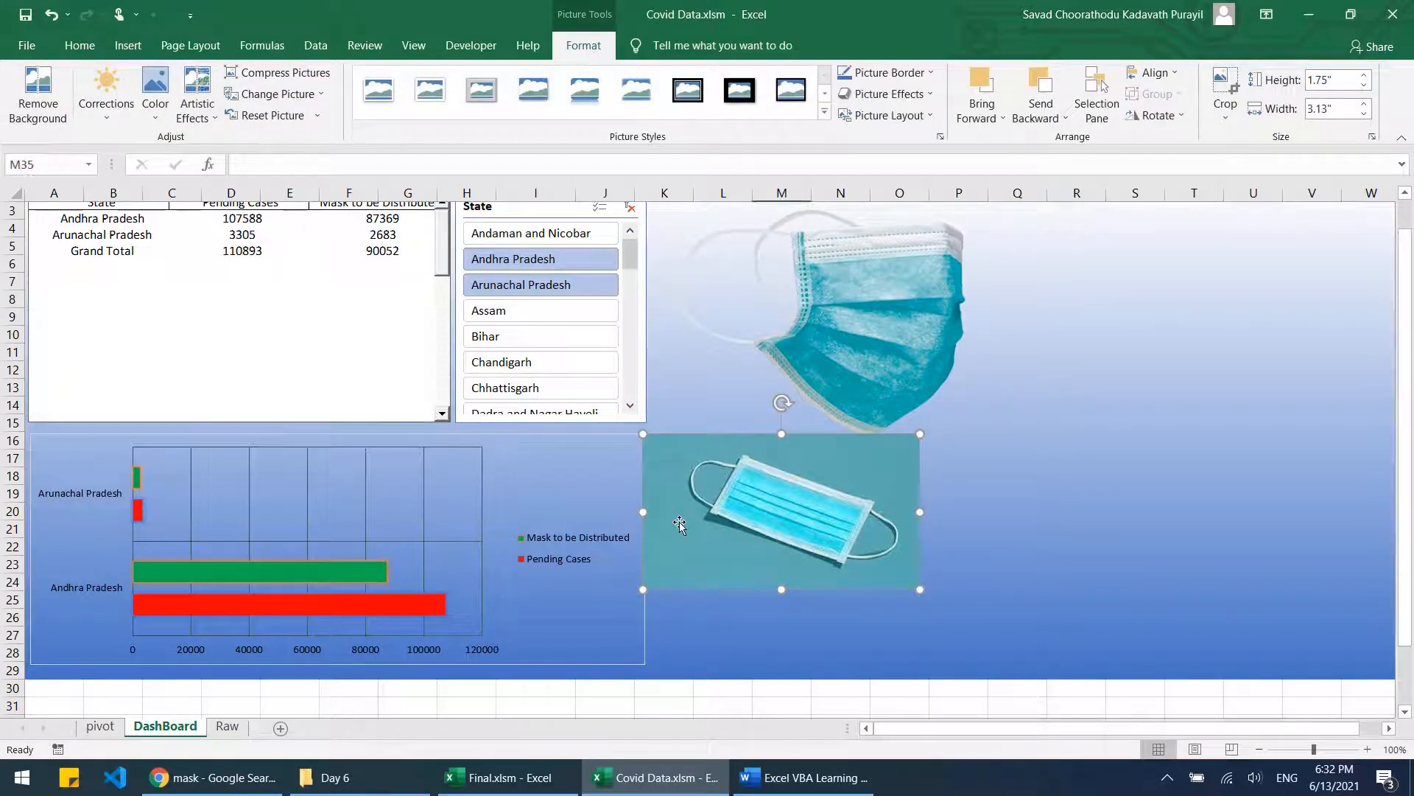
key(Delete)
Step: Switch to the Word document Excel VBA Learning Series and highlight the Pivot and Pivot Slicer items in yellow
click(807, 777)
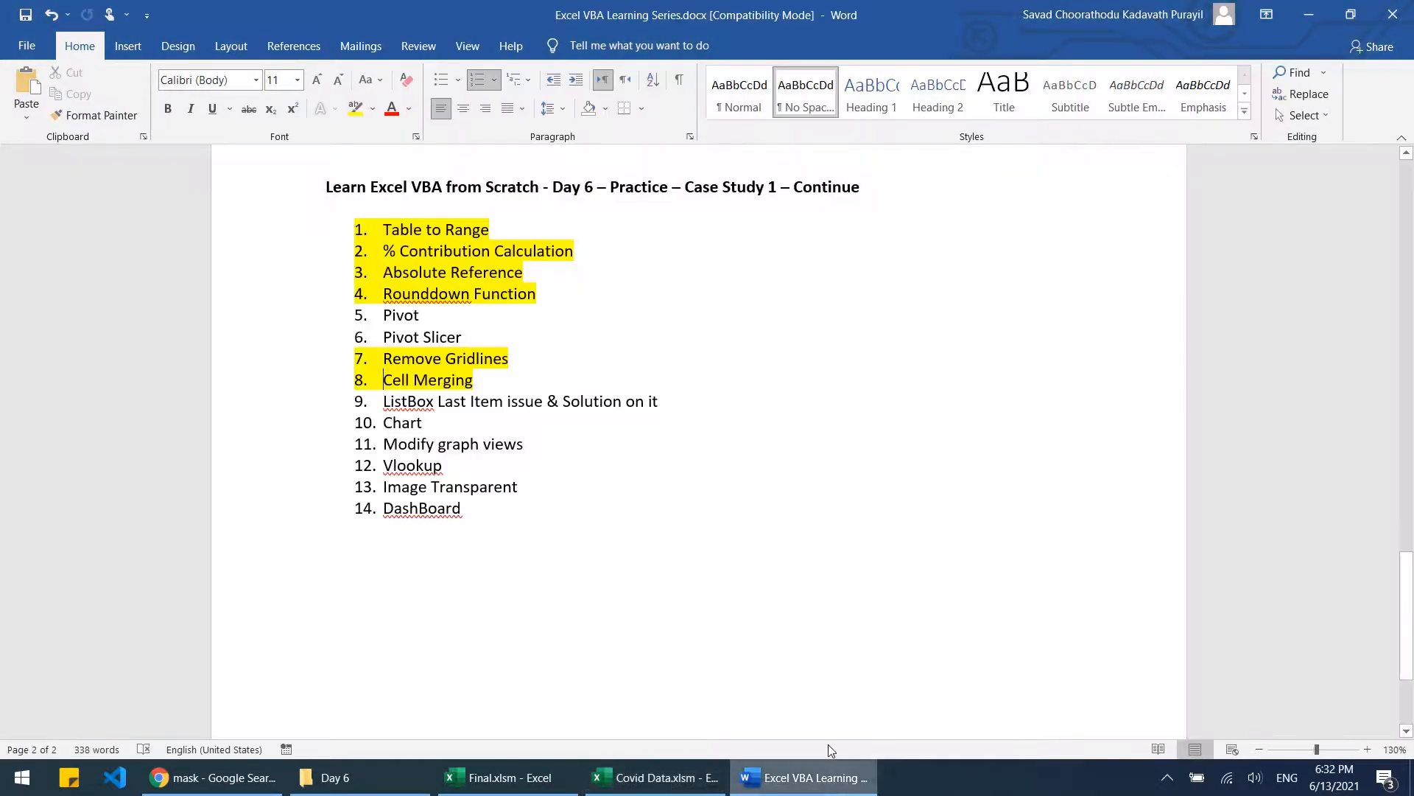
drag(479, 338, 383, 315)
click(357, 110)
click(526, 418)
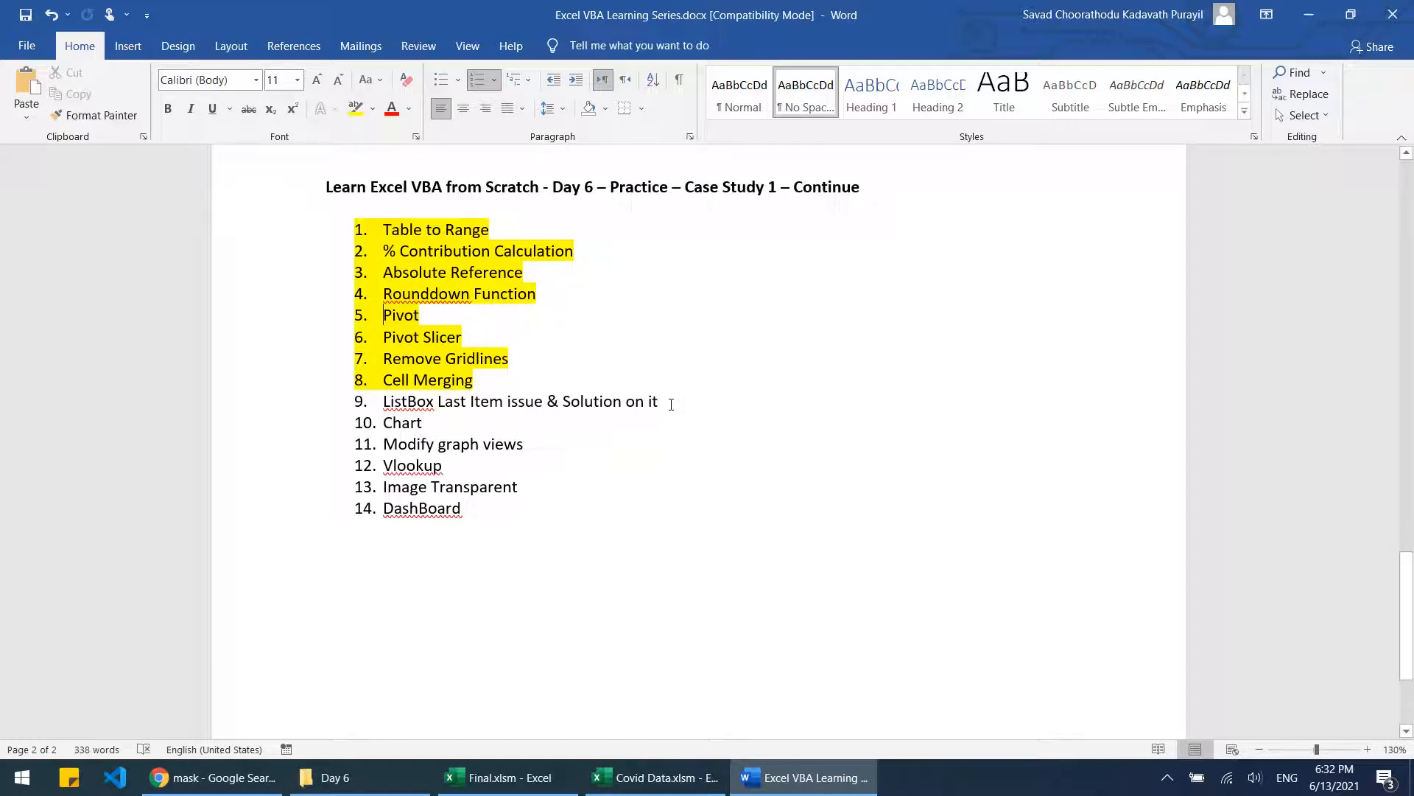
Step: Highlight the list items from "ListBox Last Item issue & Solution on it" through "Modify graph views" in yellow and return to Covid Data.xlsm
drag(668, 402, 416, 404)
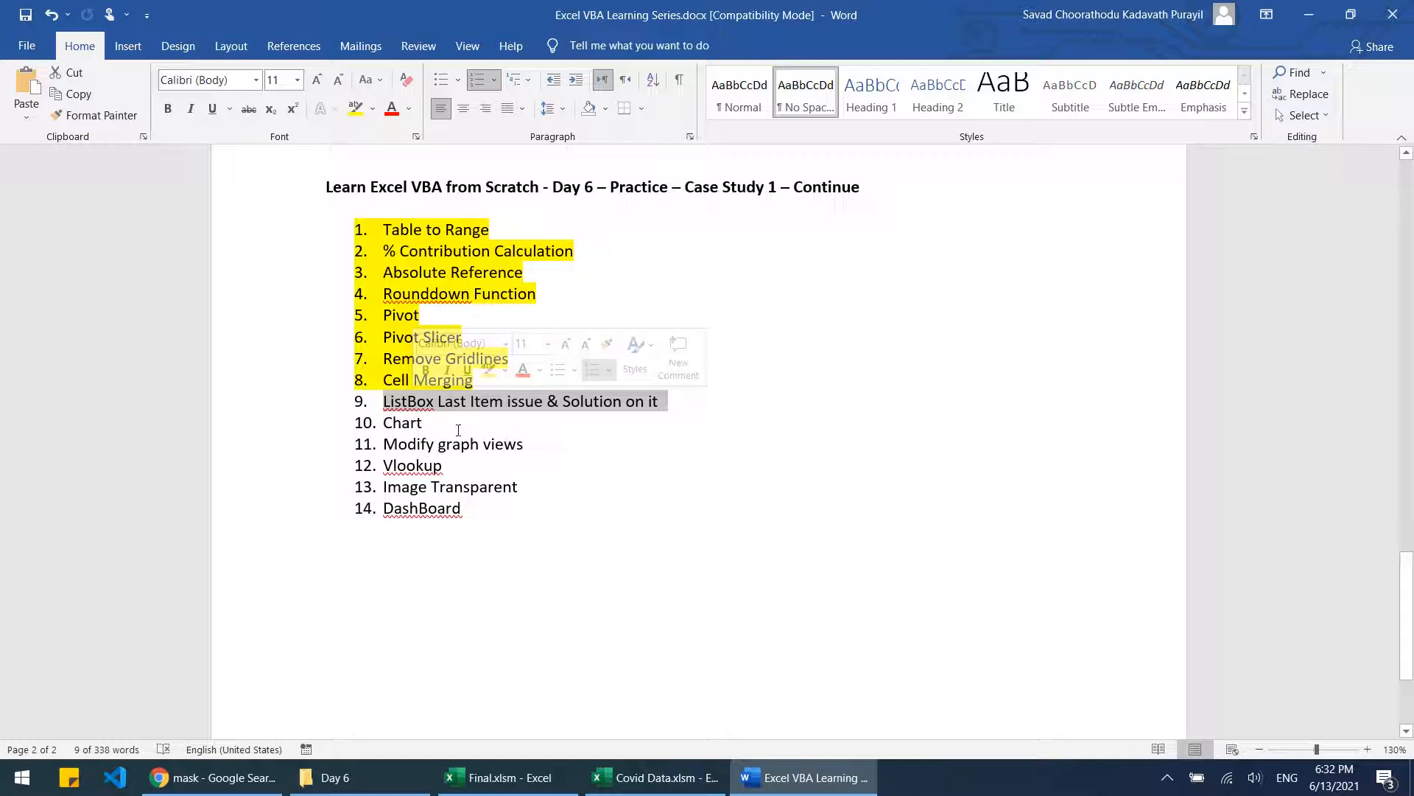
shift+click(435, 424)
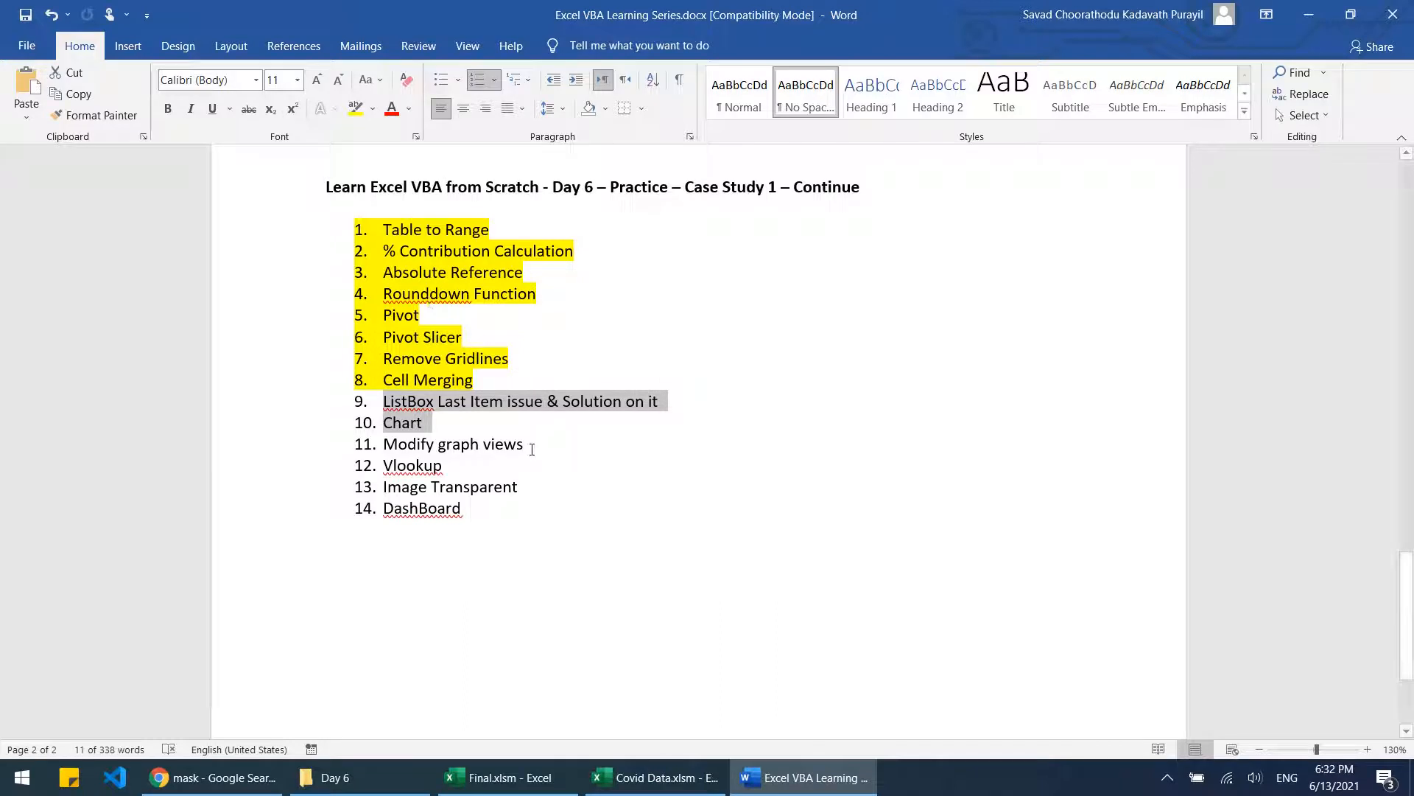
drag(532, 446, 393, 406)
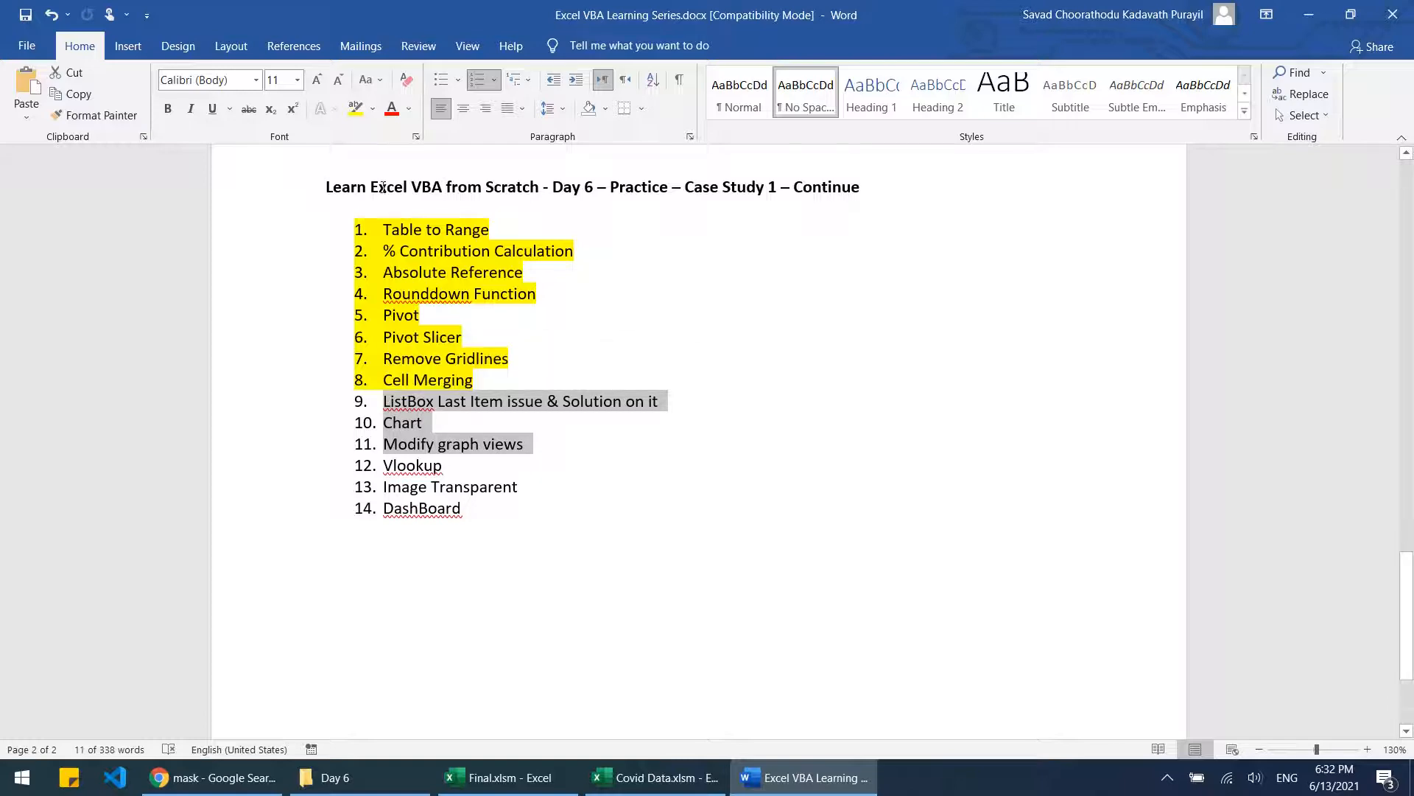
click(356, 108)
click(638, 551)
key(alt+Tab)
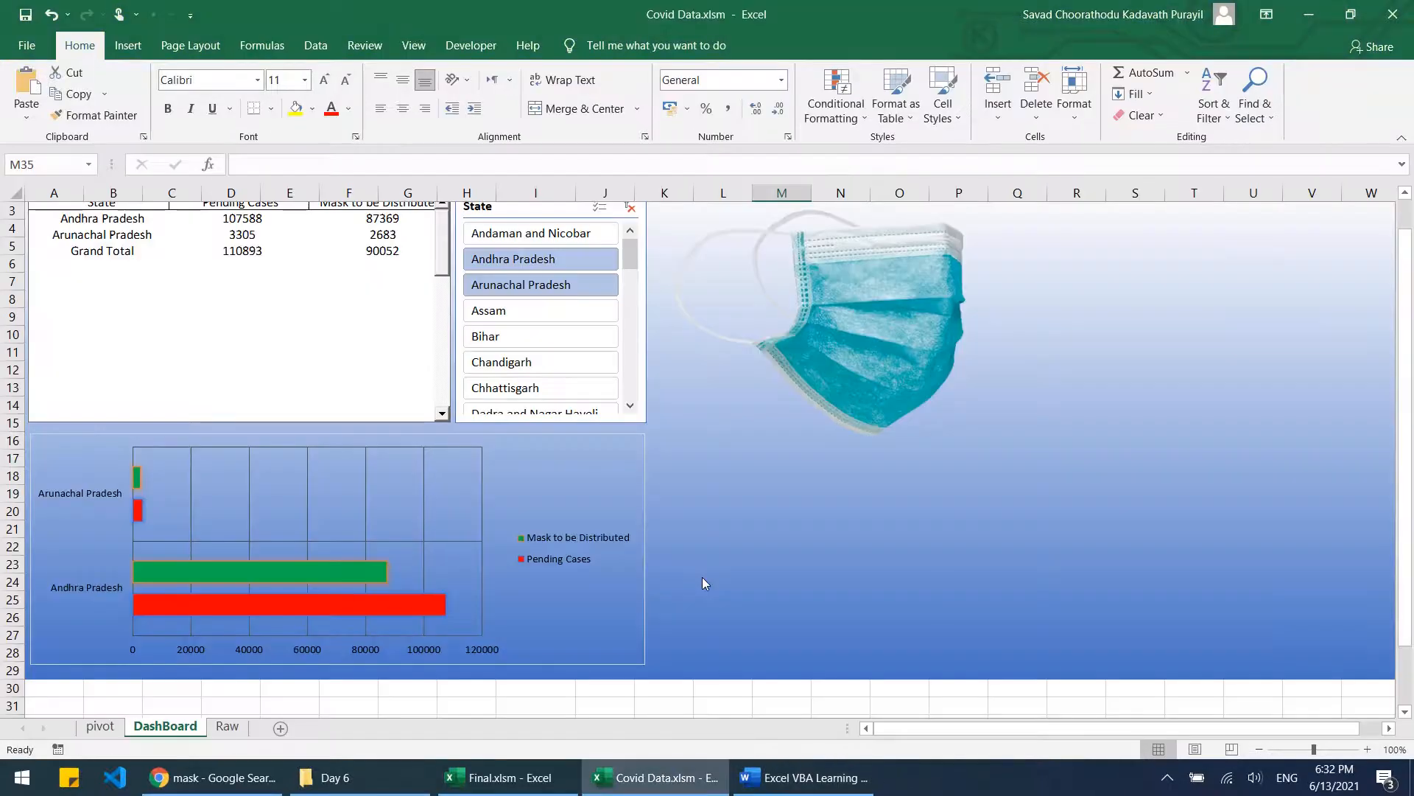
Step: Look at the Confirmed Cases Vs Death Cases pie chart in Final.xlsm, and review the pivot, Raw and DashBoard sheets in Covid Data.xlsm
click(501, 777)
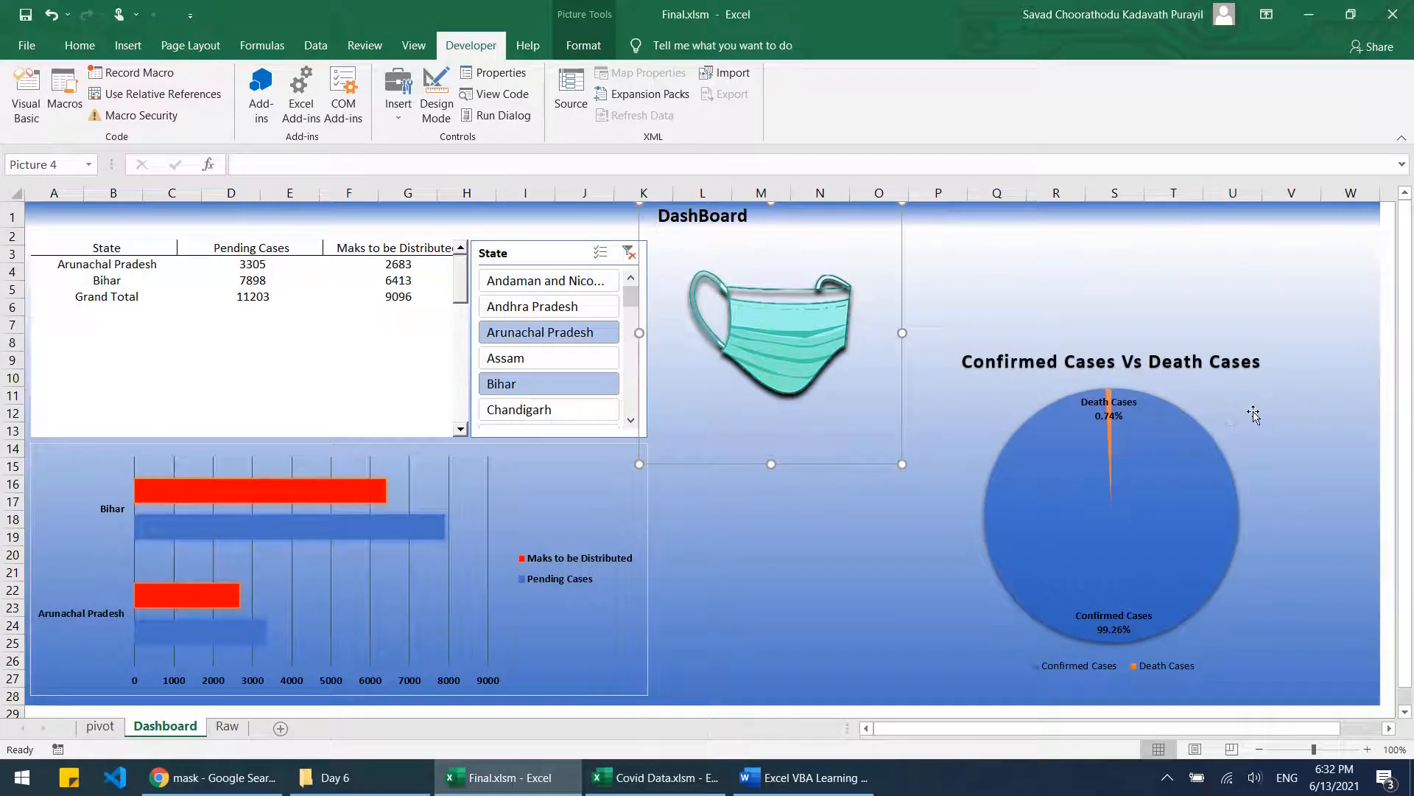
mouse_move(1134, 512)
click(655, 777)
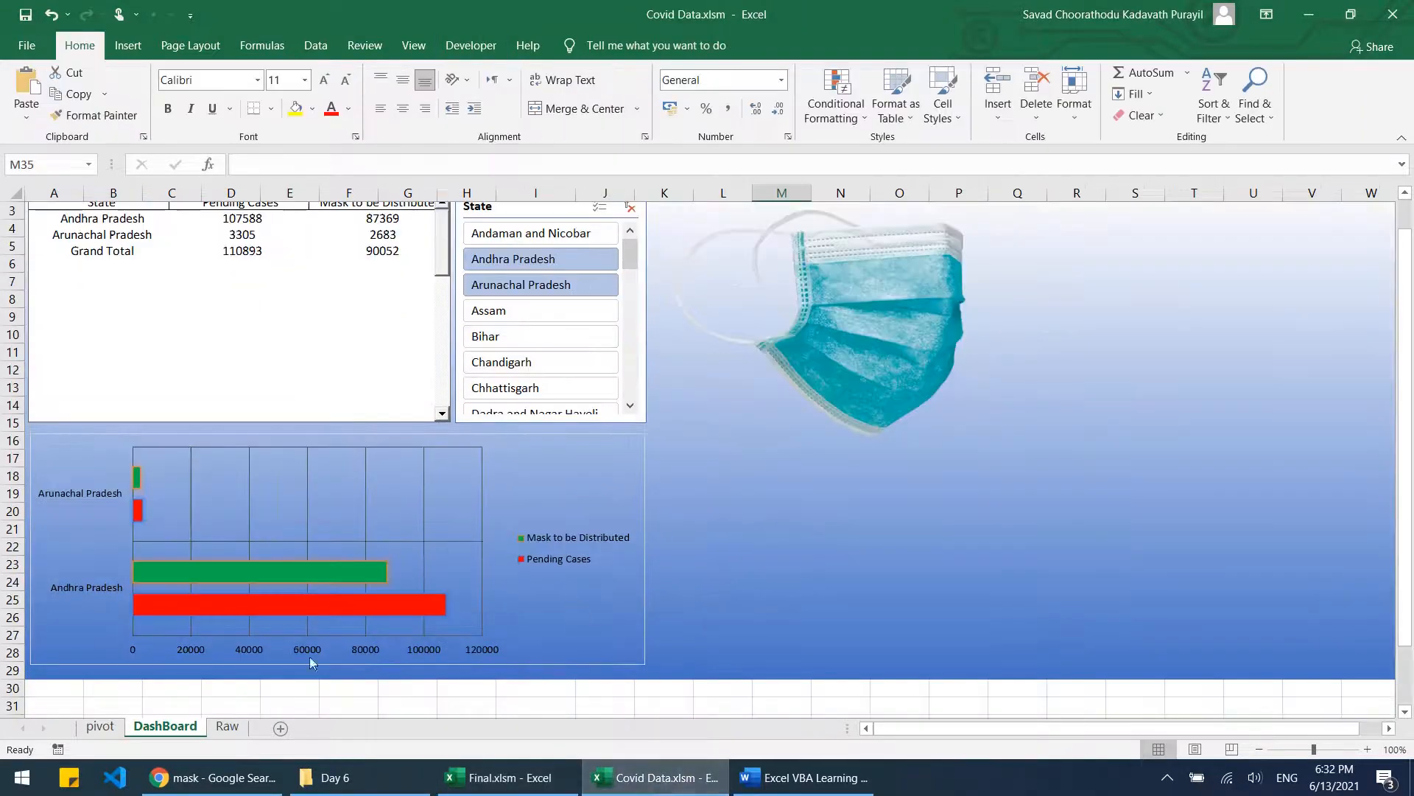
click(103, 726)
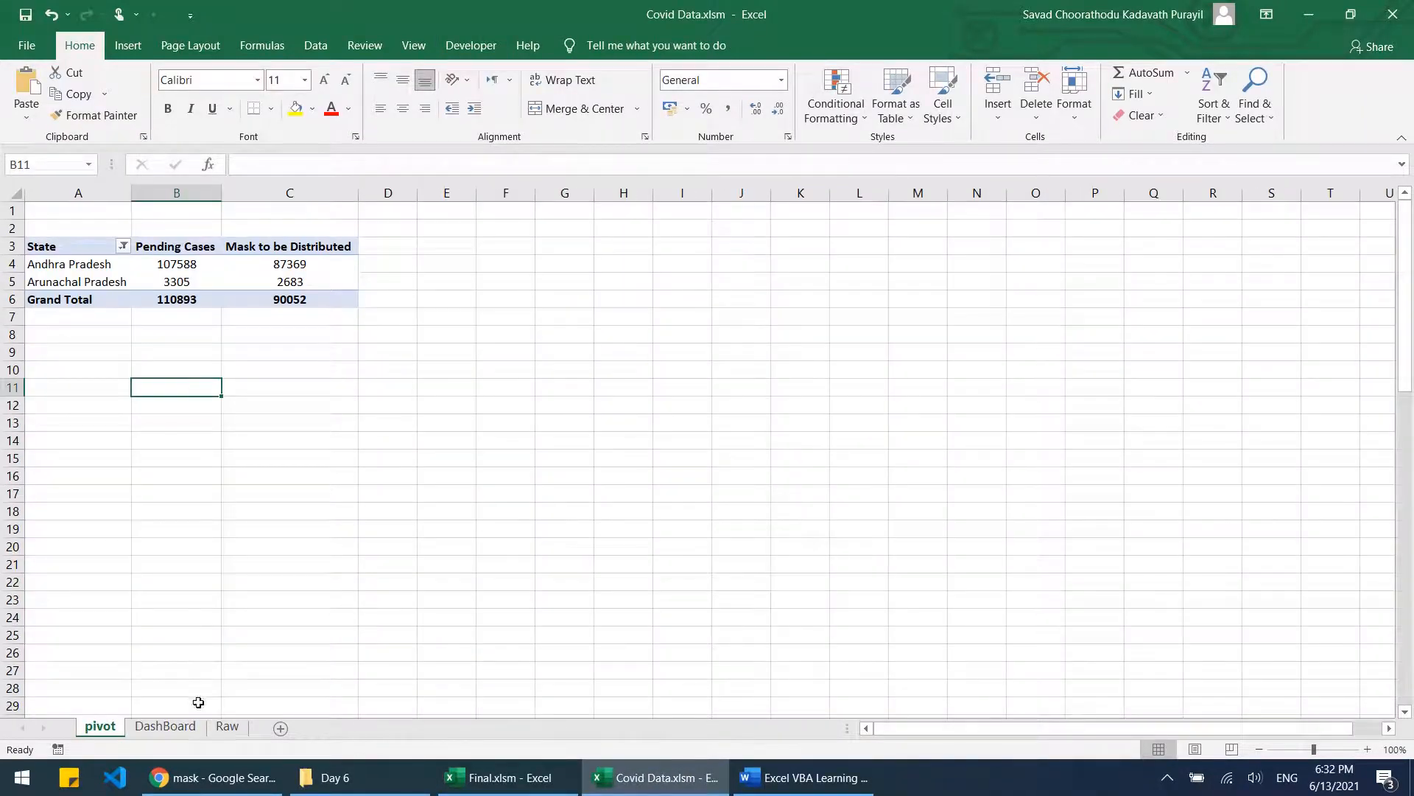
click(227, 726)
click(165, 726)
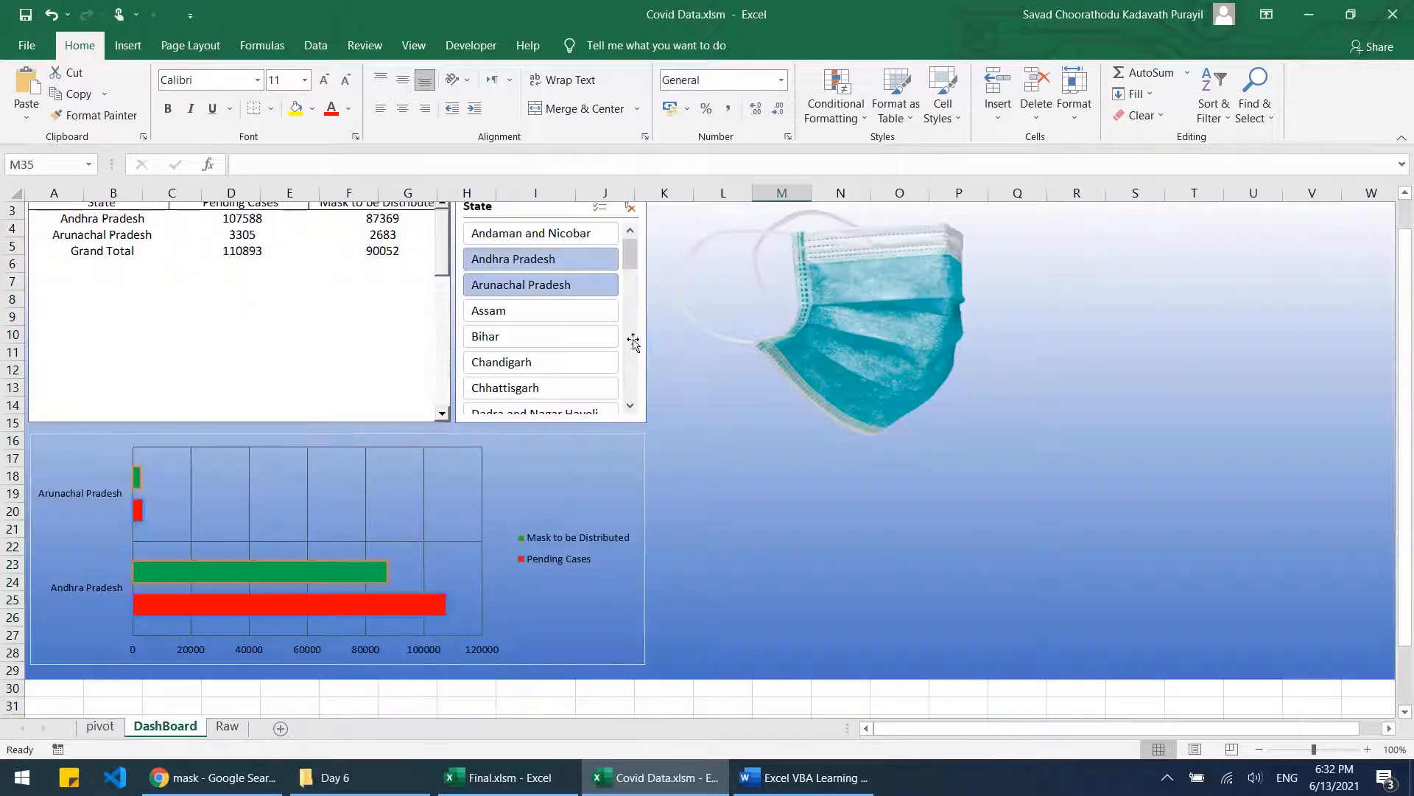
Step: Move the mask picture clear of the State slicer on the DashBoard sheet and clear the slicer's filter
click(628, 221)
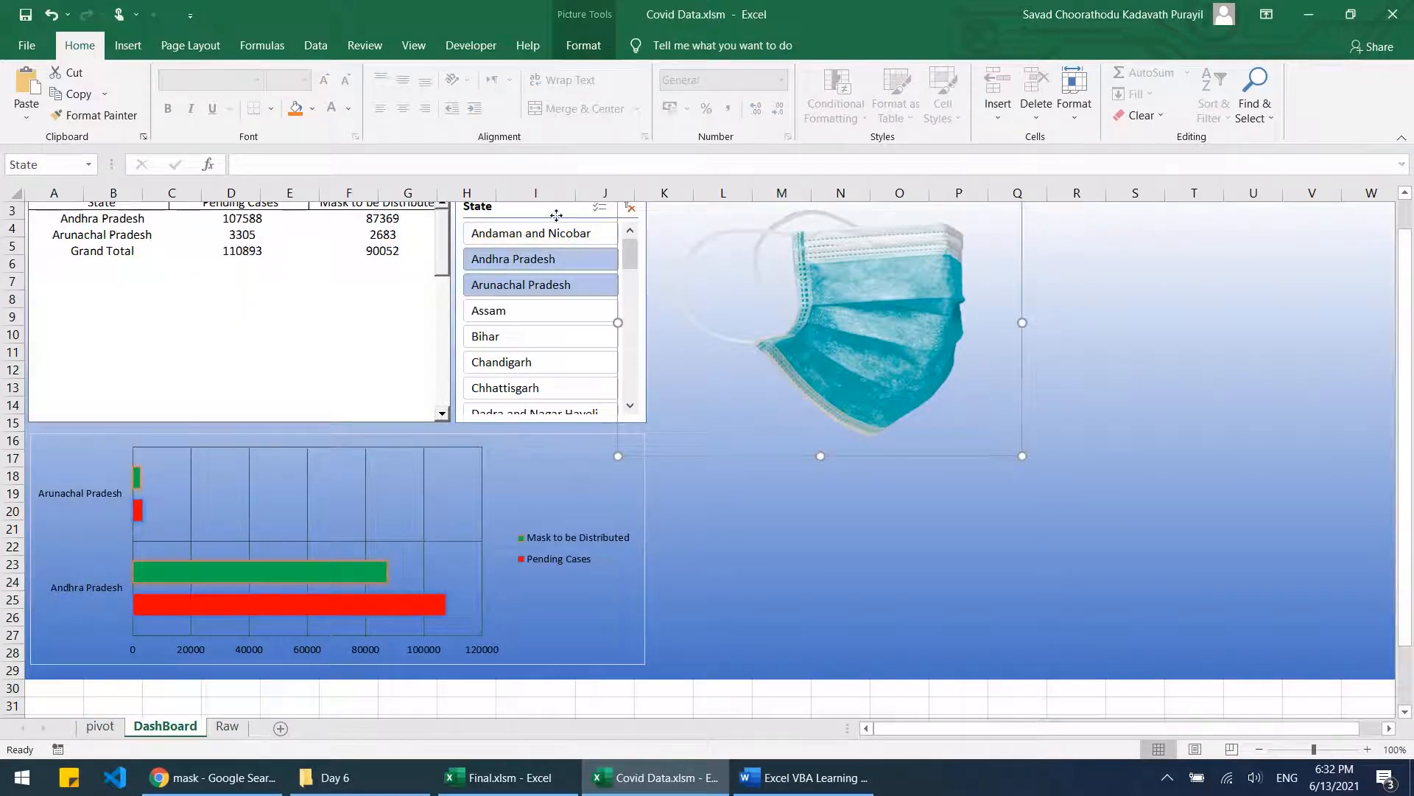
click(462, 53)
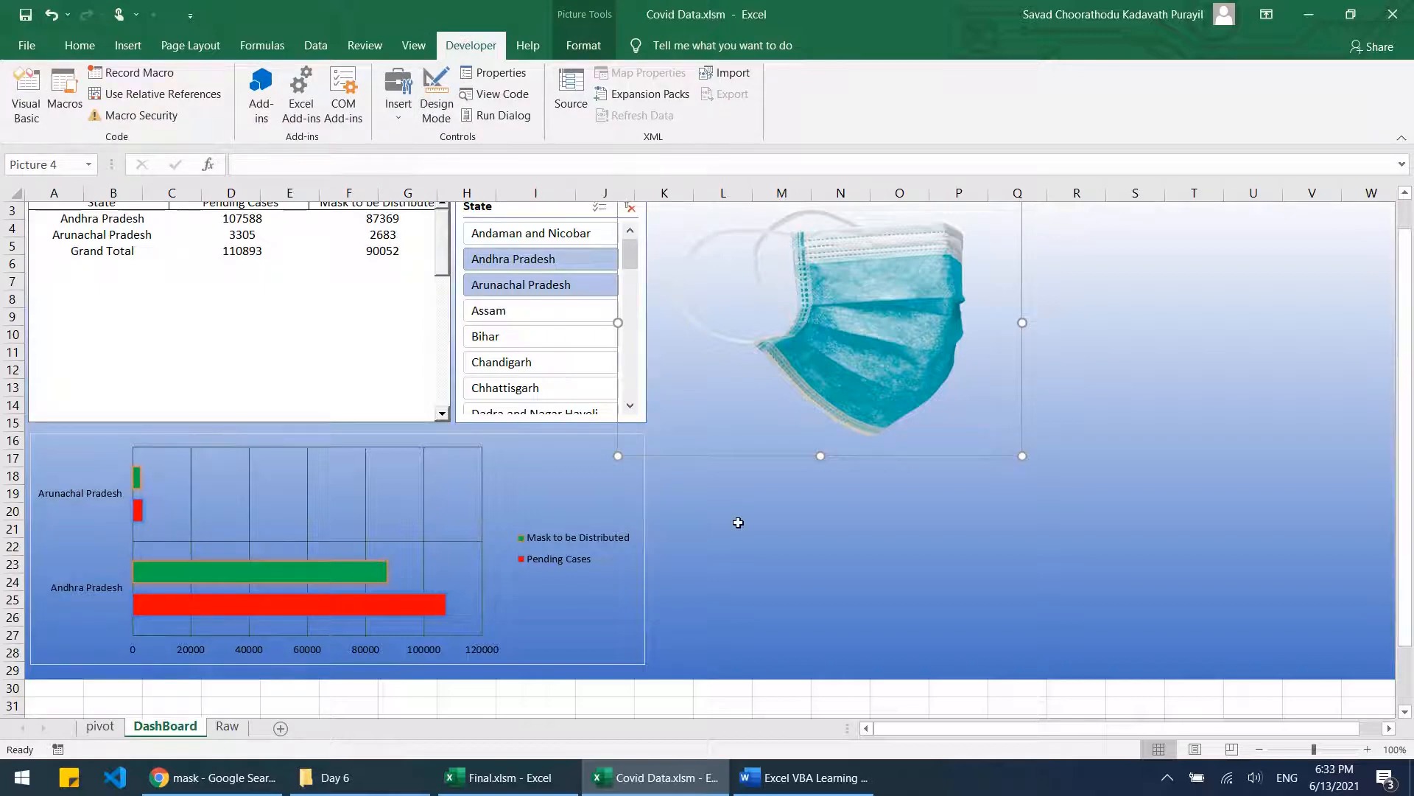
scroll(738, 522, up, 1)
click(1340, 379)
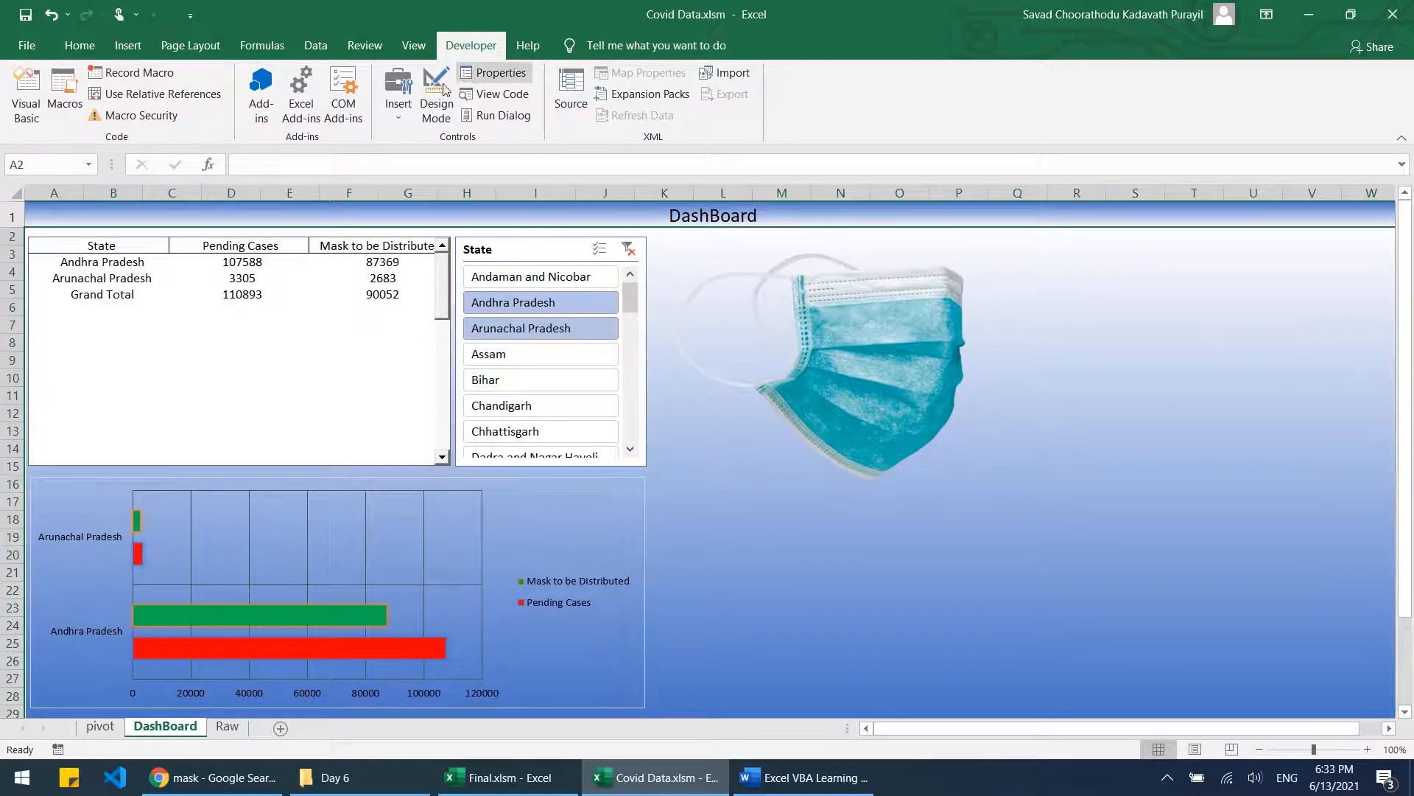
click(627, 249)
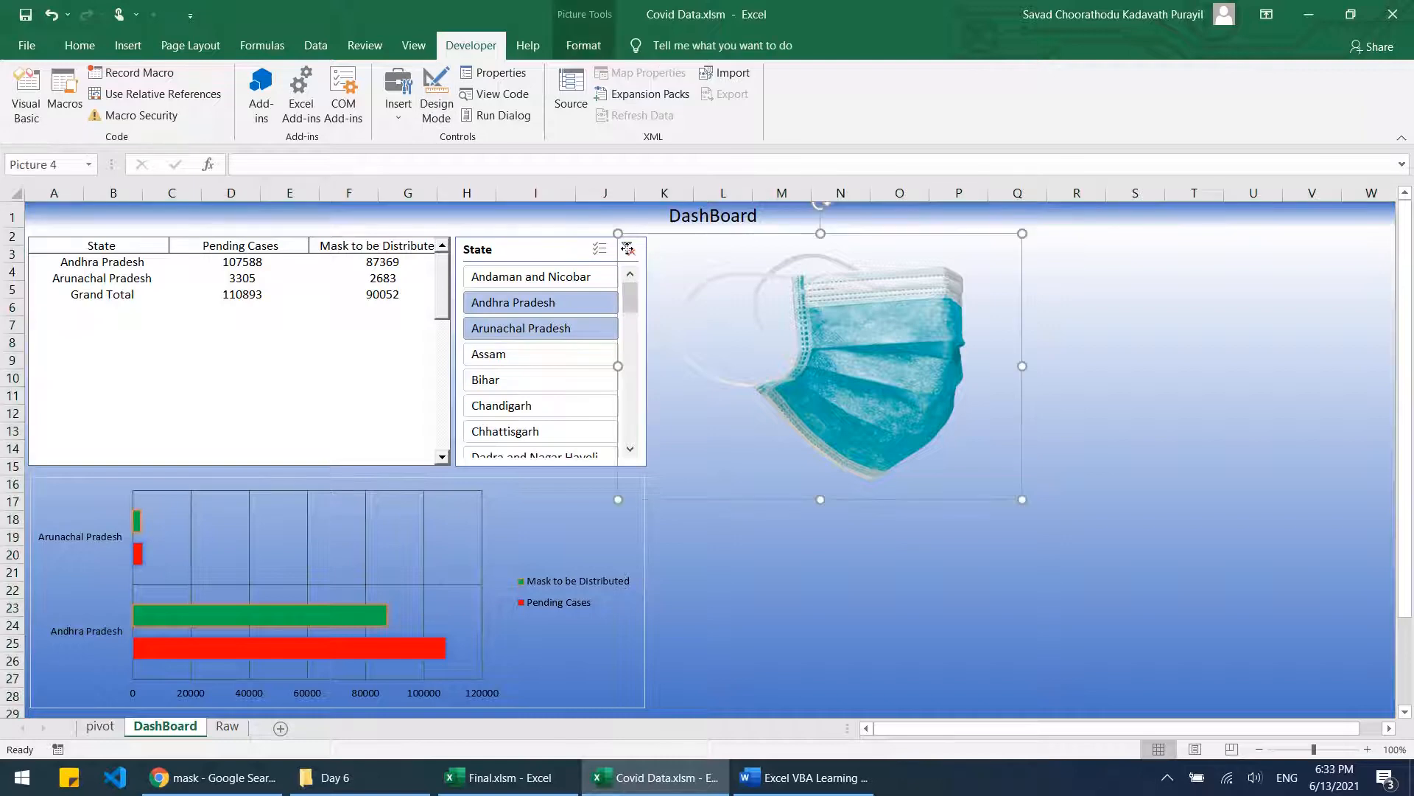
mouse_move(783, 300)
mouse_down()
mouse_move(820, 305)
mouse_move(809, 305)
mouse_up()
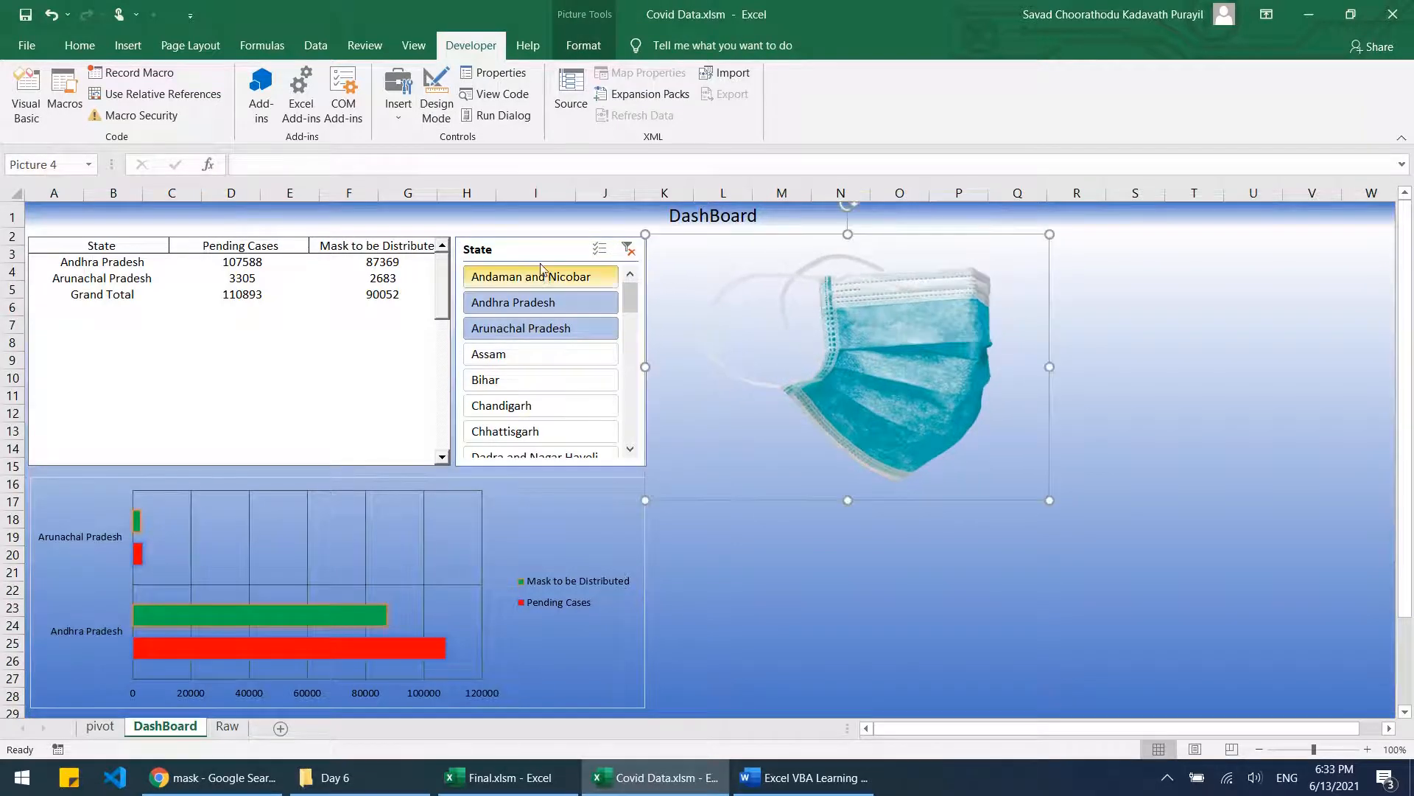
click(627, 250)
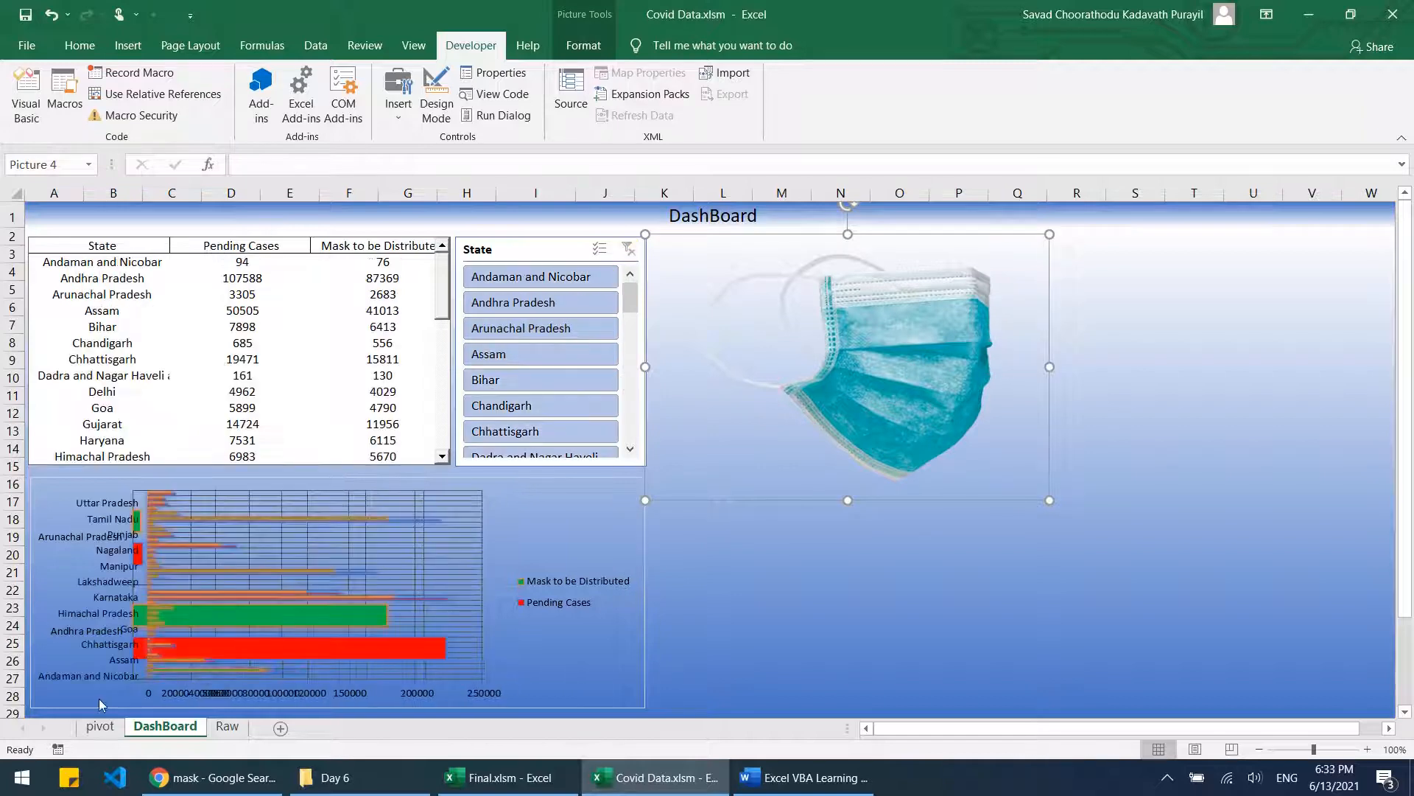
Step: Review the unfiltered PivotTable on the pivot sheet and compare it with the Final.xlsm dashboard
click(98, 725)
scroll(688, 609, down, 4)
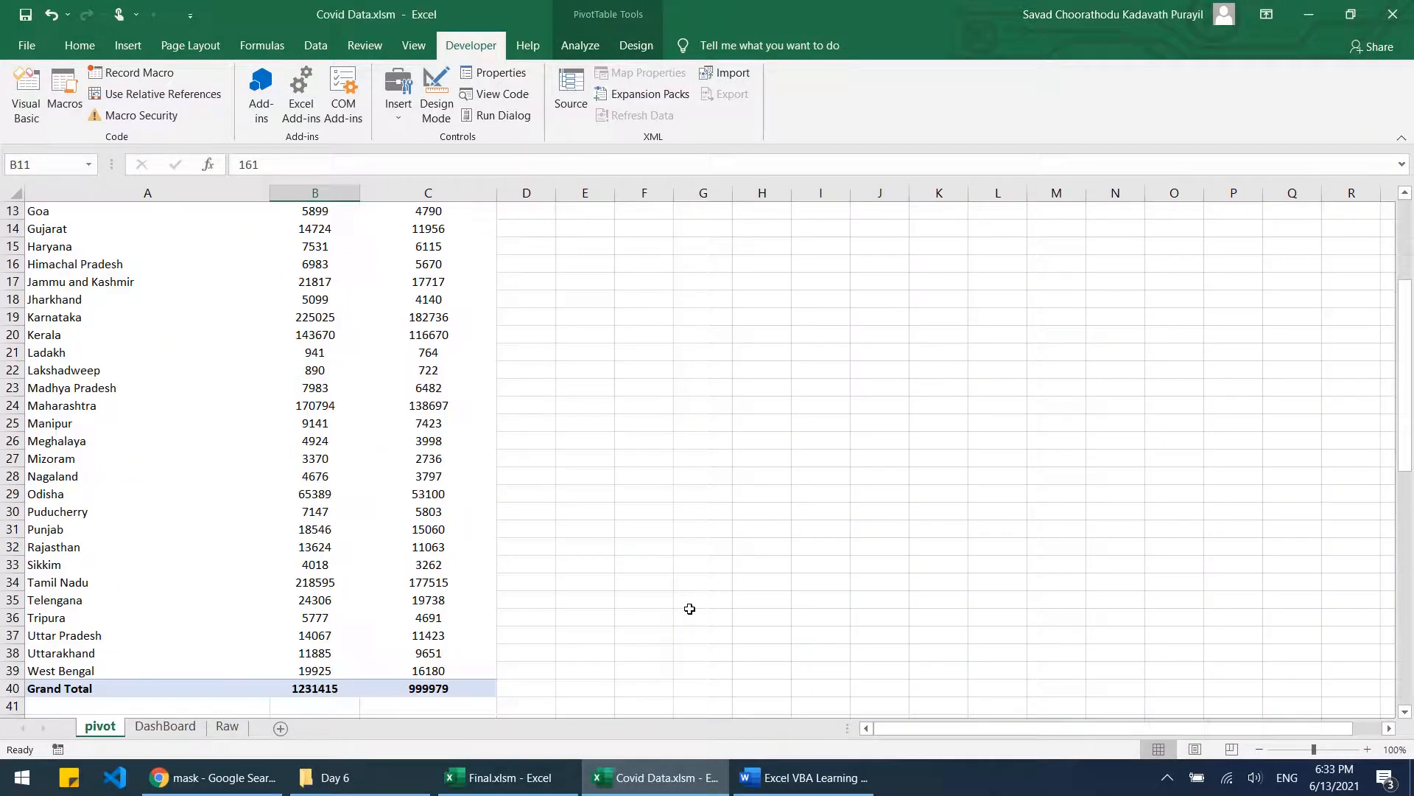
scroll(690, 610, up, 4)
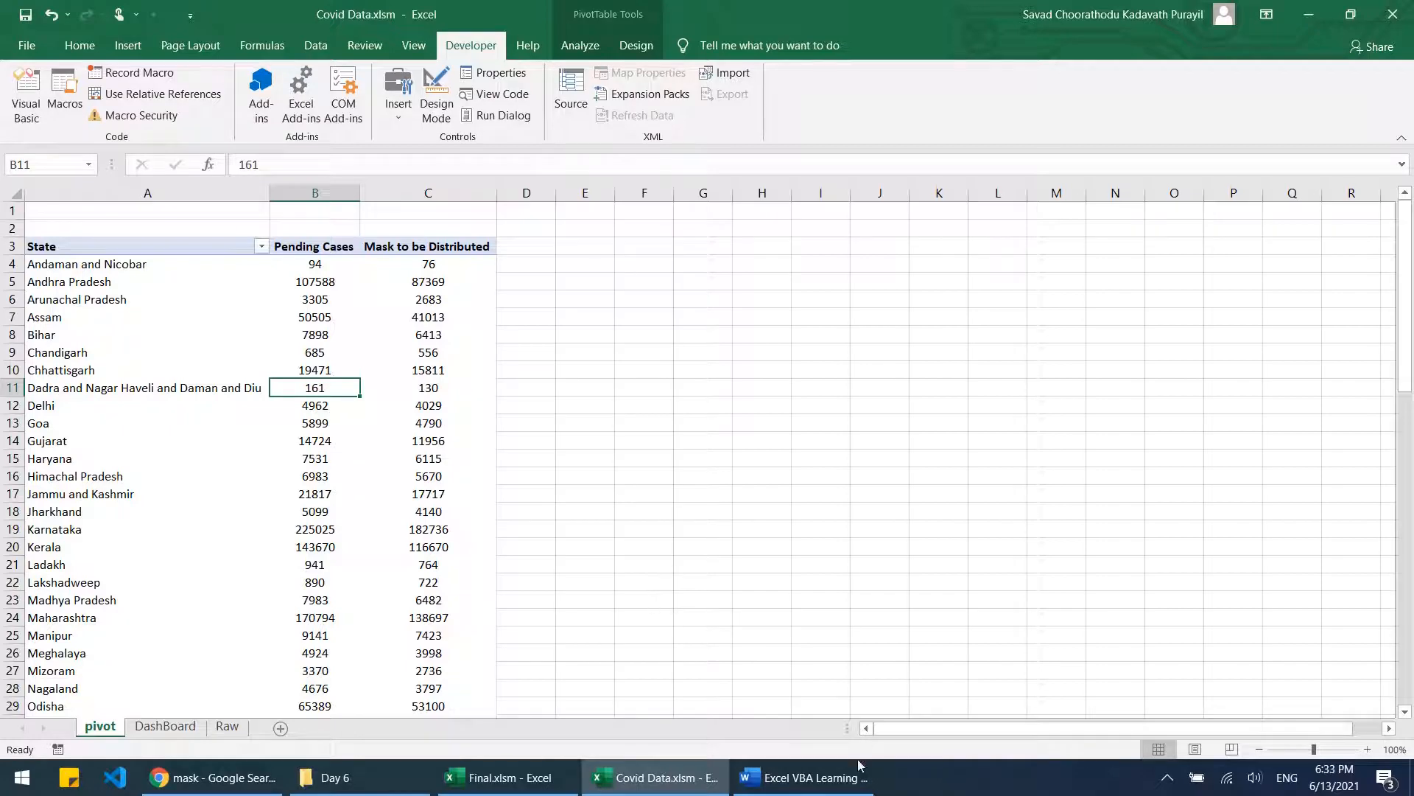
key(alt+Tab)
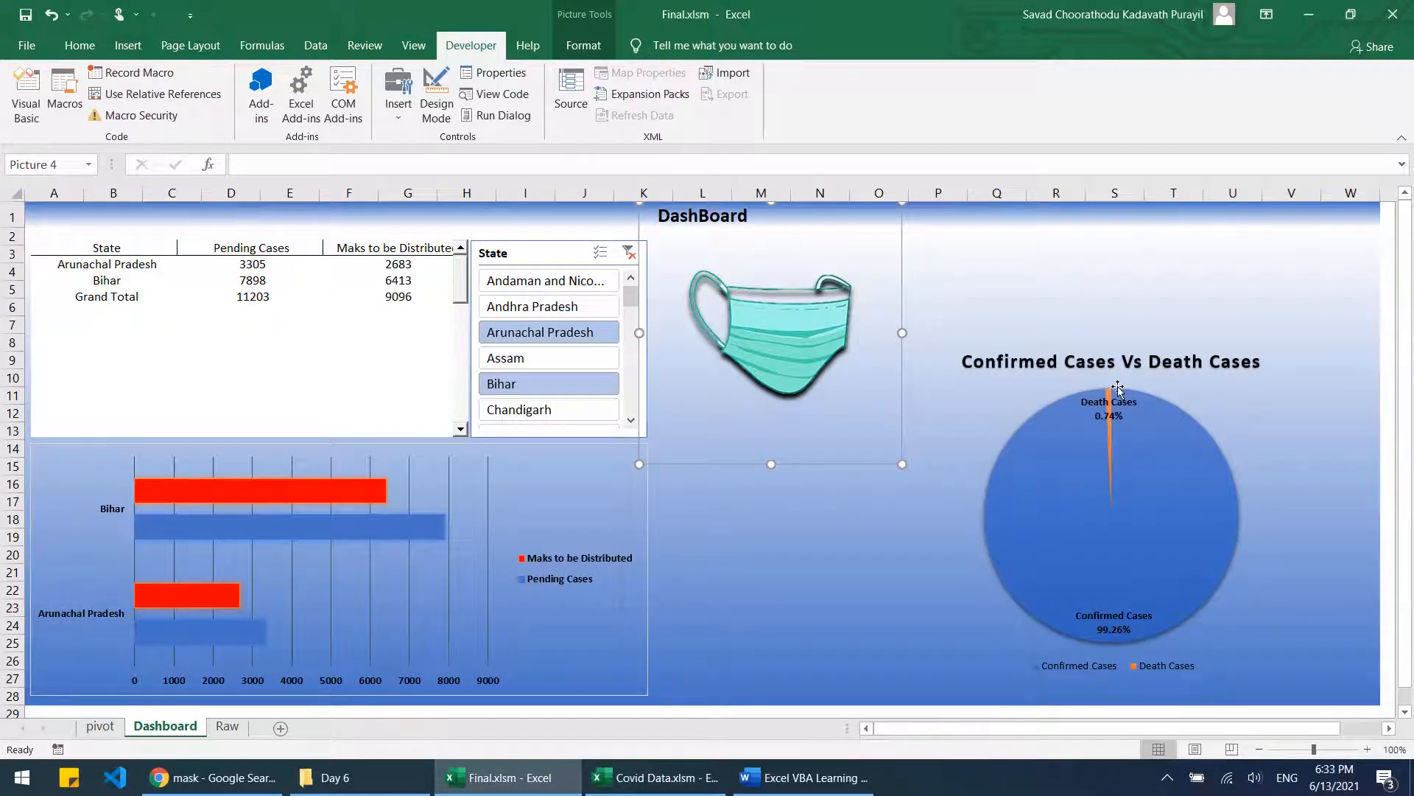
key(alt+Tab)
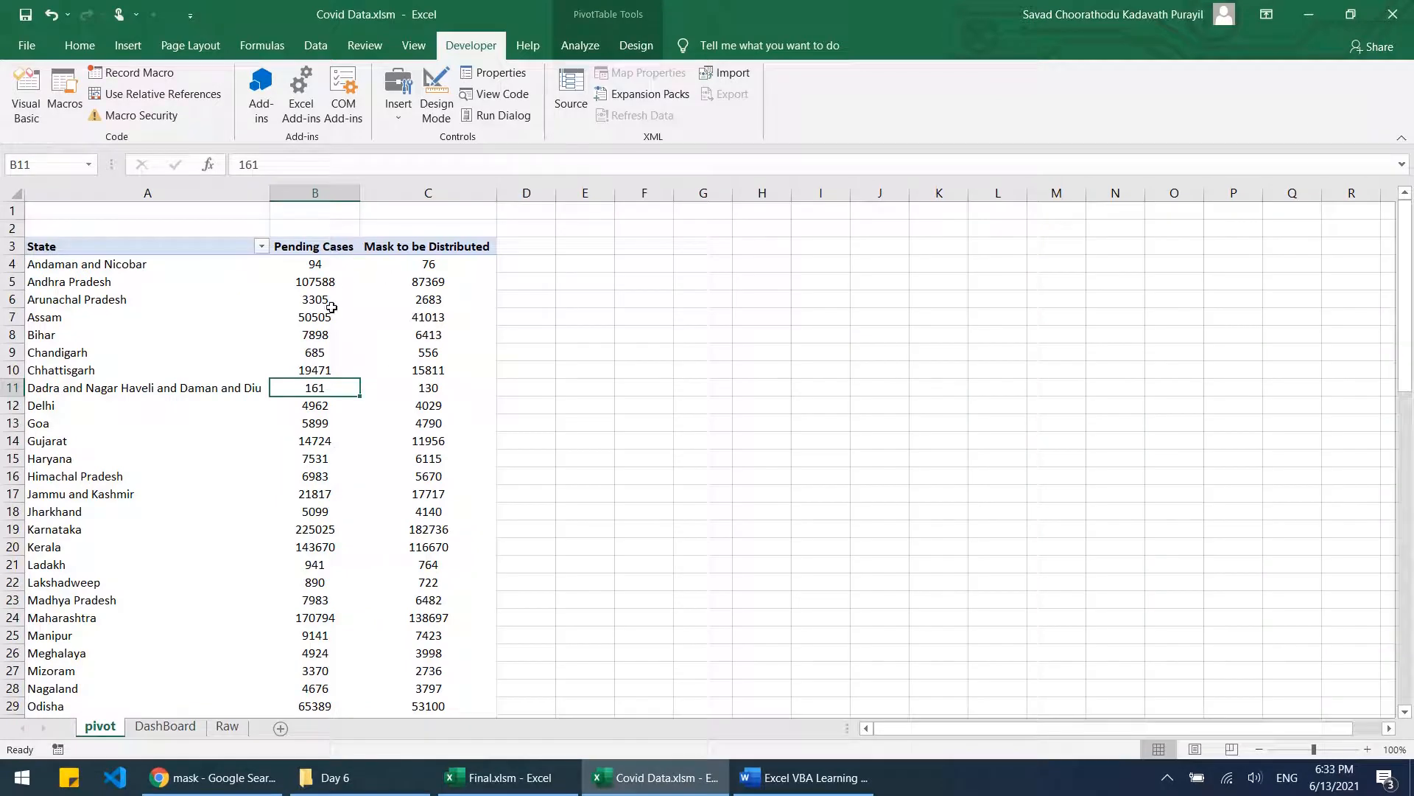
Step: Copy the entire PivotTable from A3 through the Grand Total row and paste it at cell E3
click(186, 250)
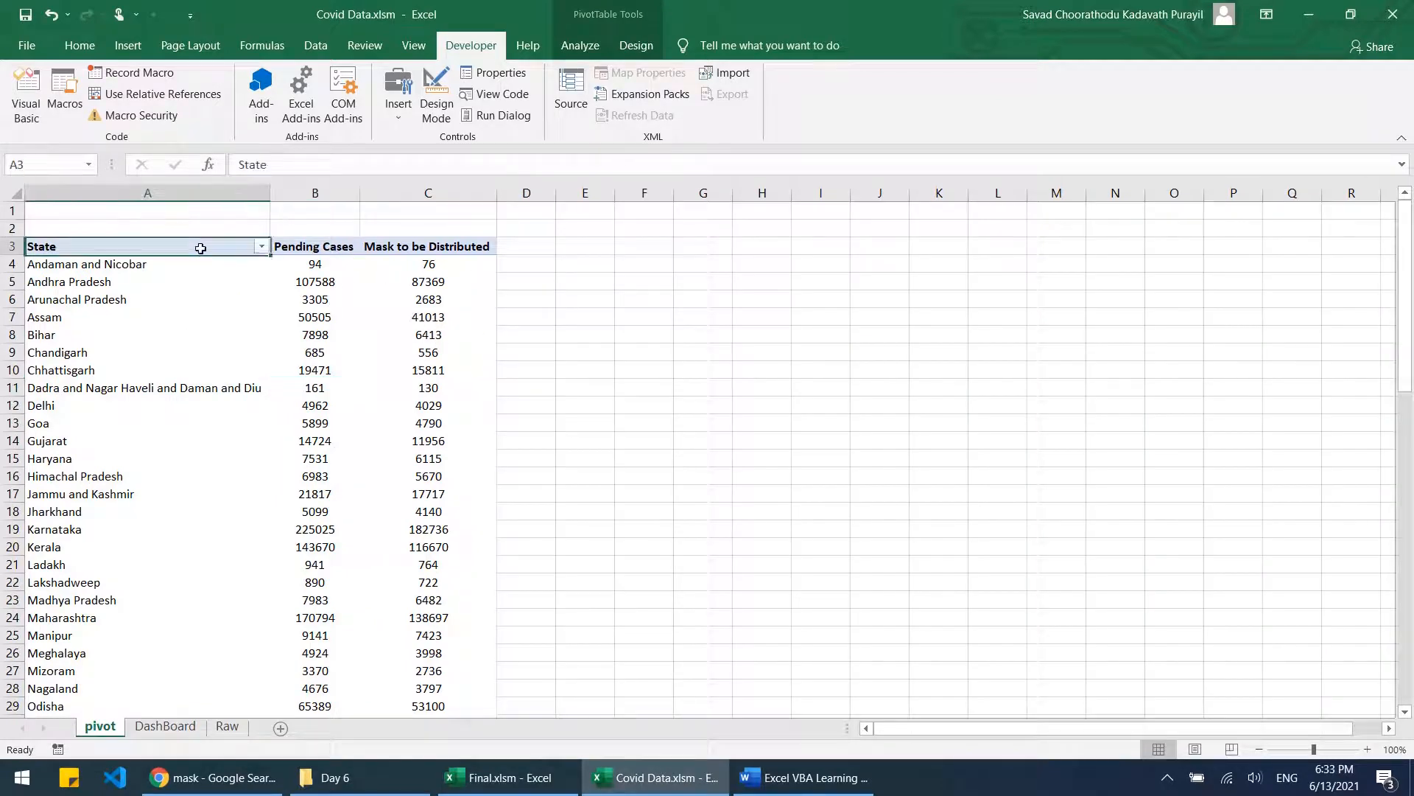
key(shift+Right)
key(shift+Right)
key(ctrl+shift+Down)
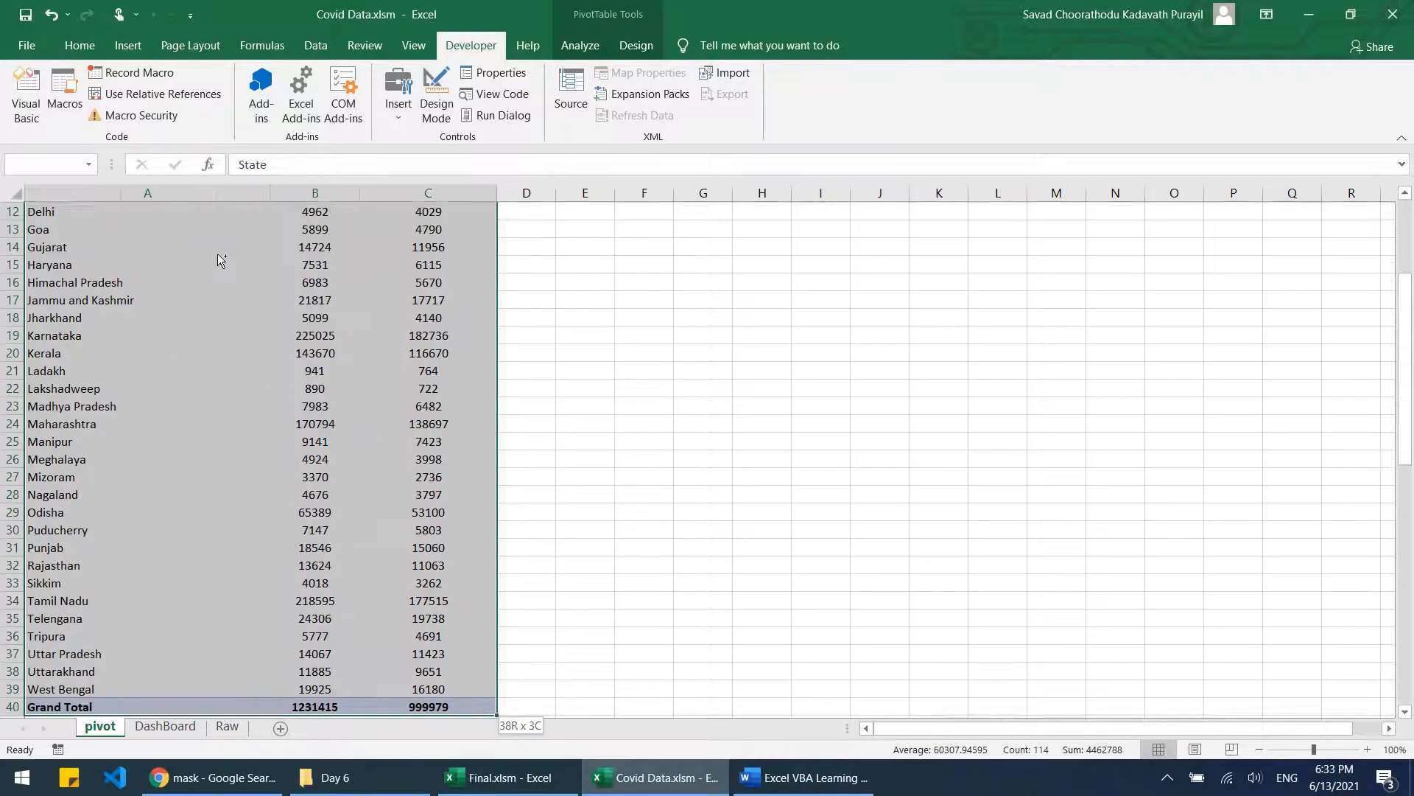
key(ctrl+c)
scroll(737, 451, up, 4)
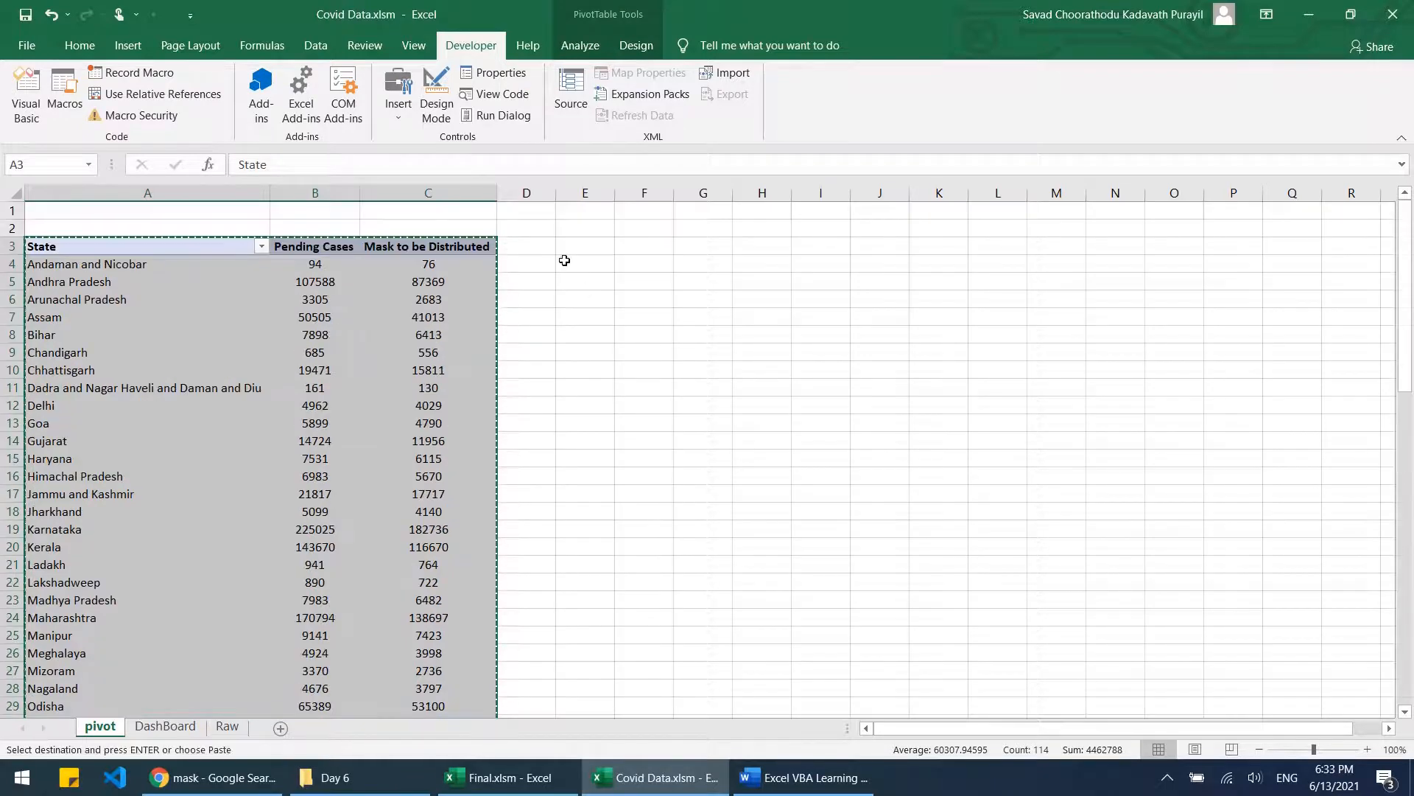
click(577, 248)
key(ctrl+v)
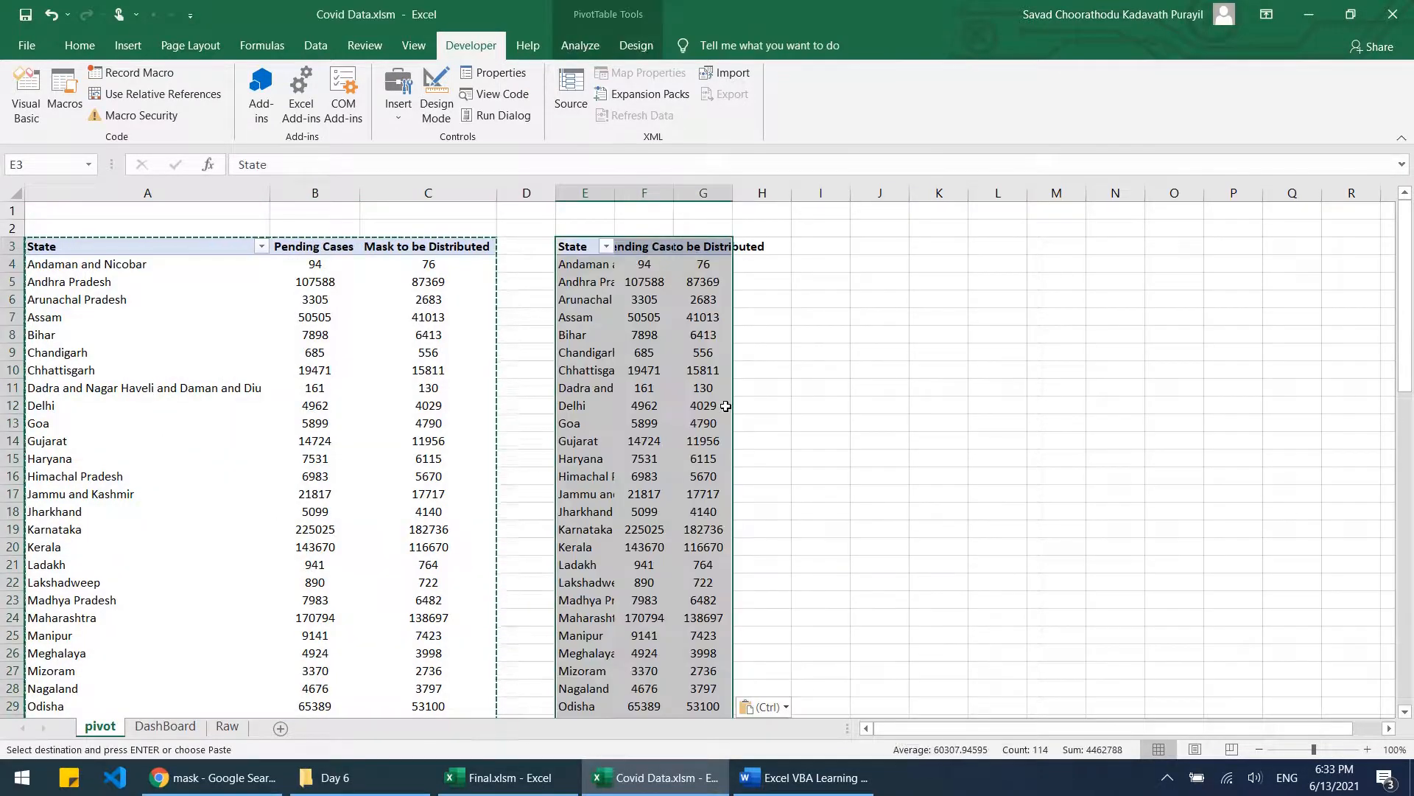
Step: Autofit the widths of columns E, F and G to the pasted PivotTable's contents
double_click(621, 195)
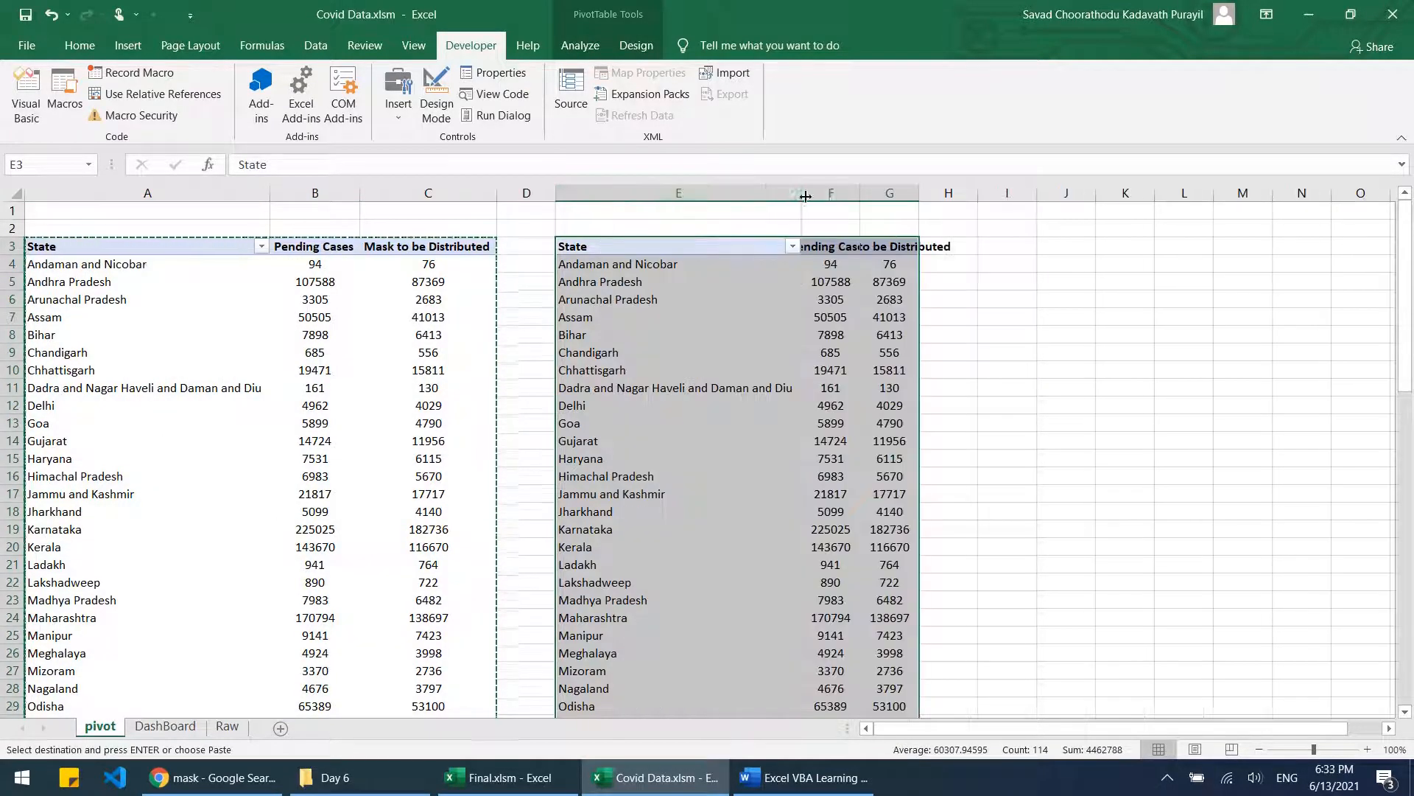
double_click(859, 193)
double_click(950, 193)
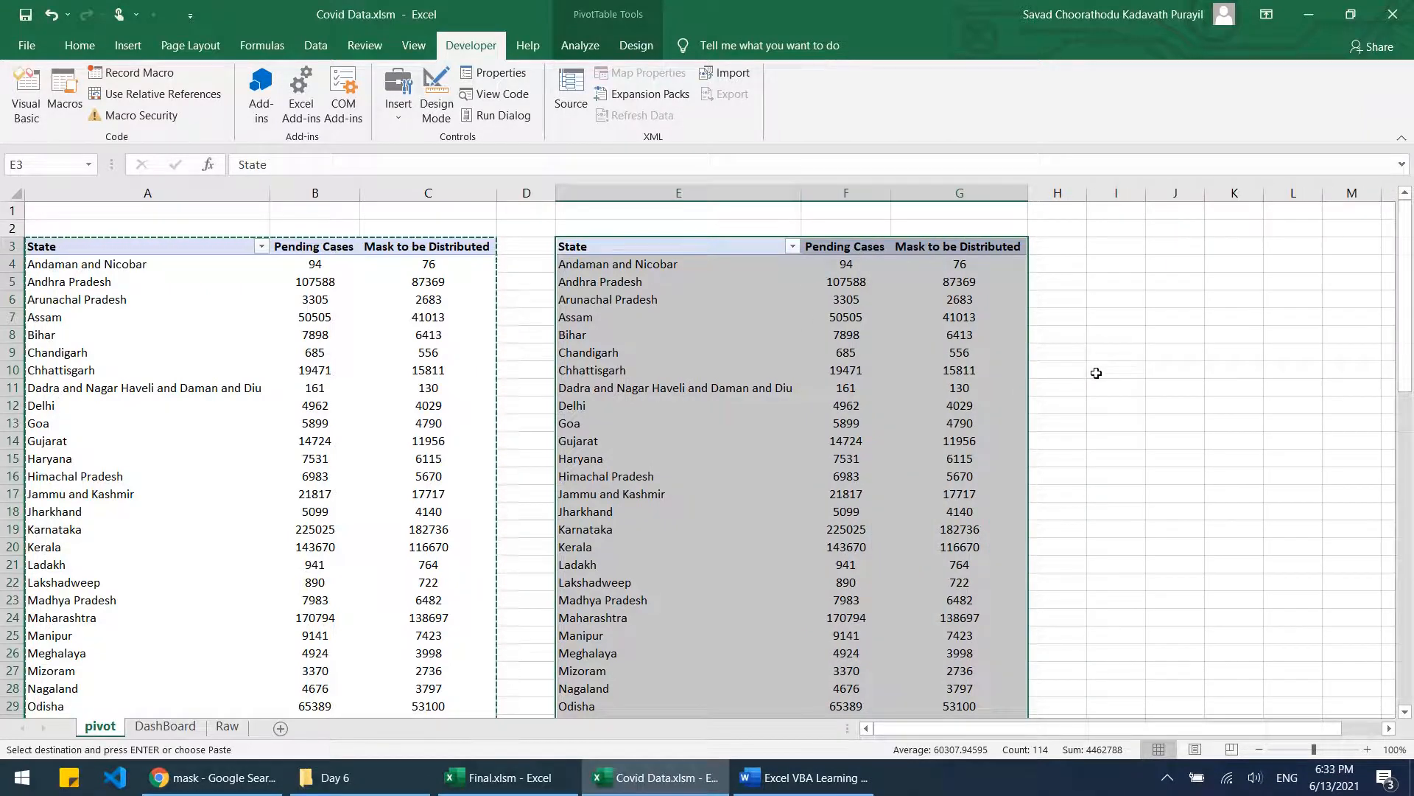
Step: Show the copied PivotTable's field list and remove Pending Cases and Mask to be Distributed from its values
click(974, 388)
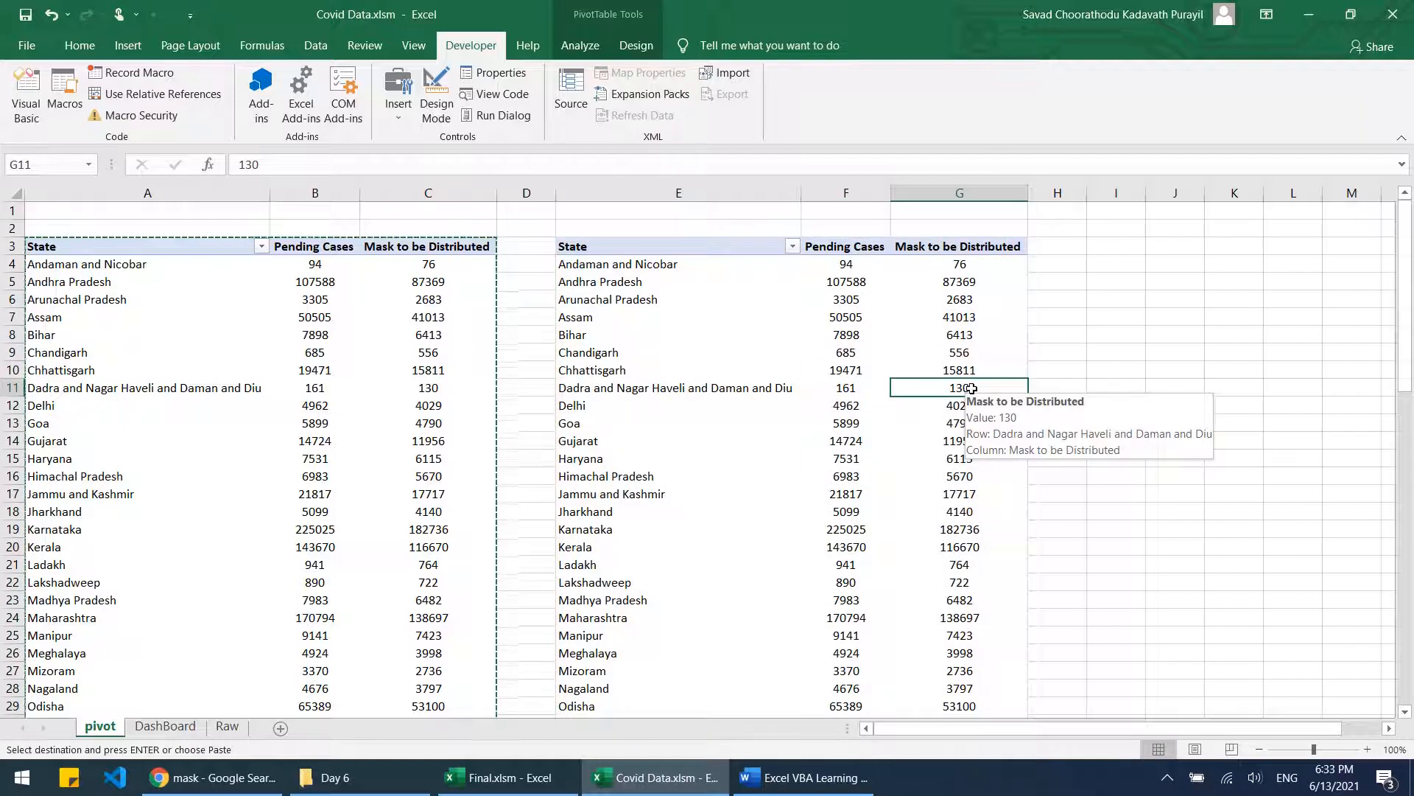
right_click(972, 388)
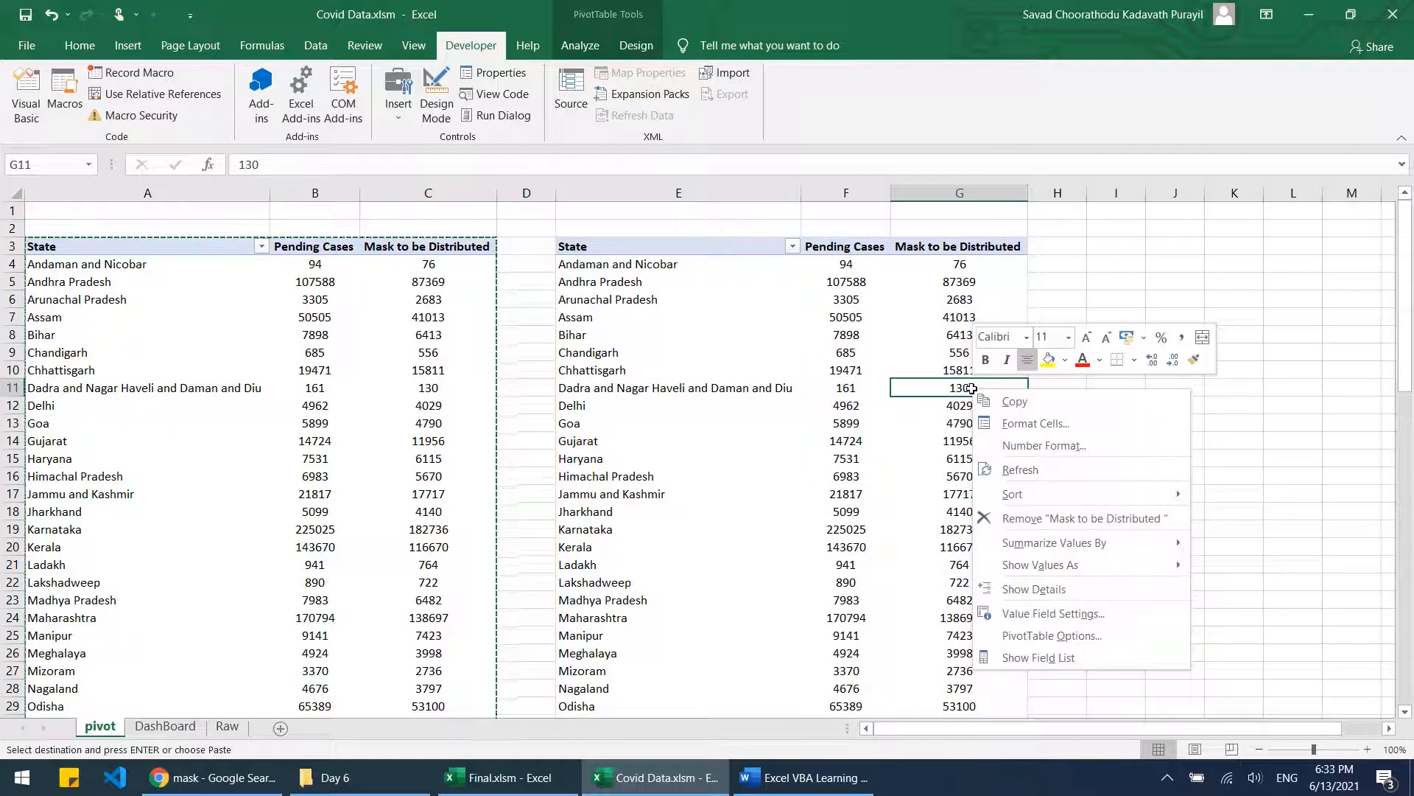
click(1061, 663)
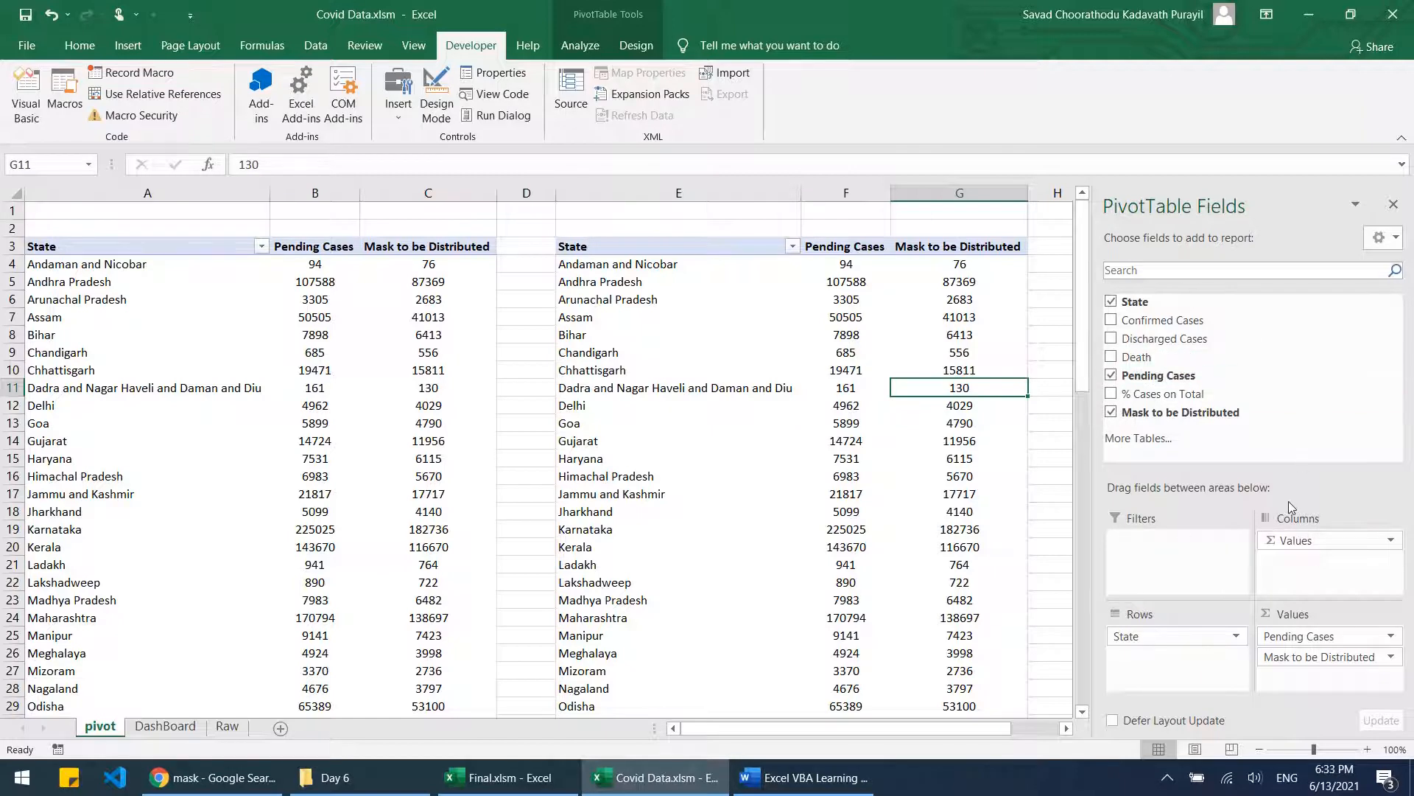
drag(1287, 643, 1293, 398)
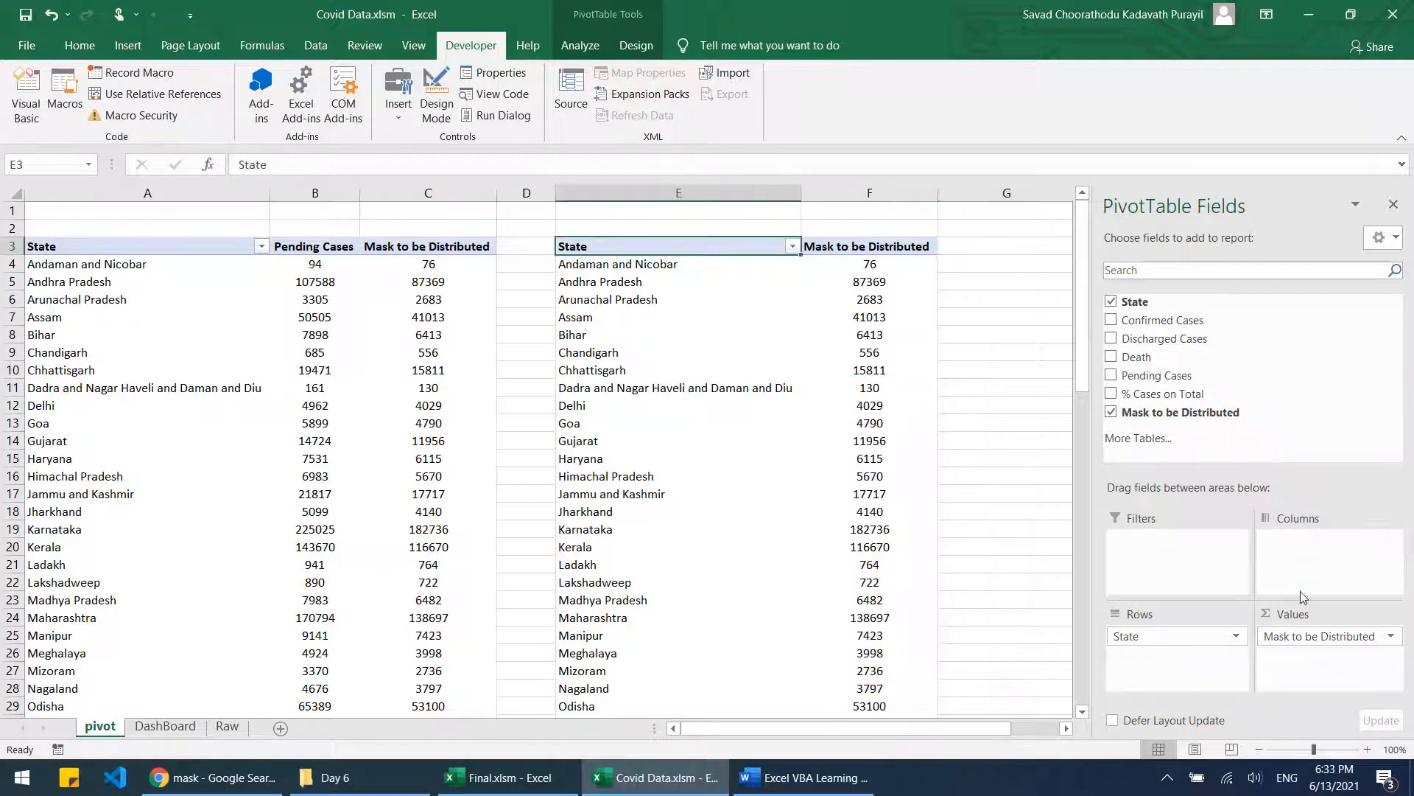
drag(1308, 638, 1294, 379)
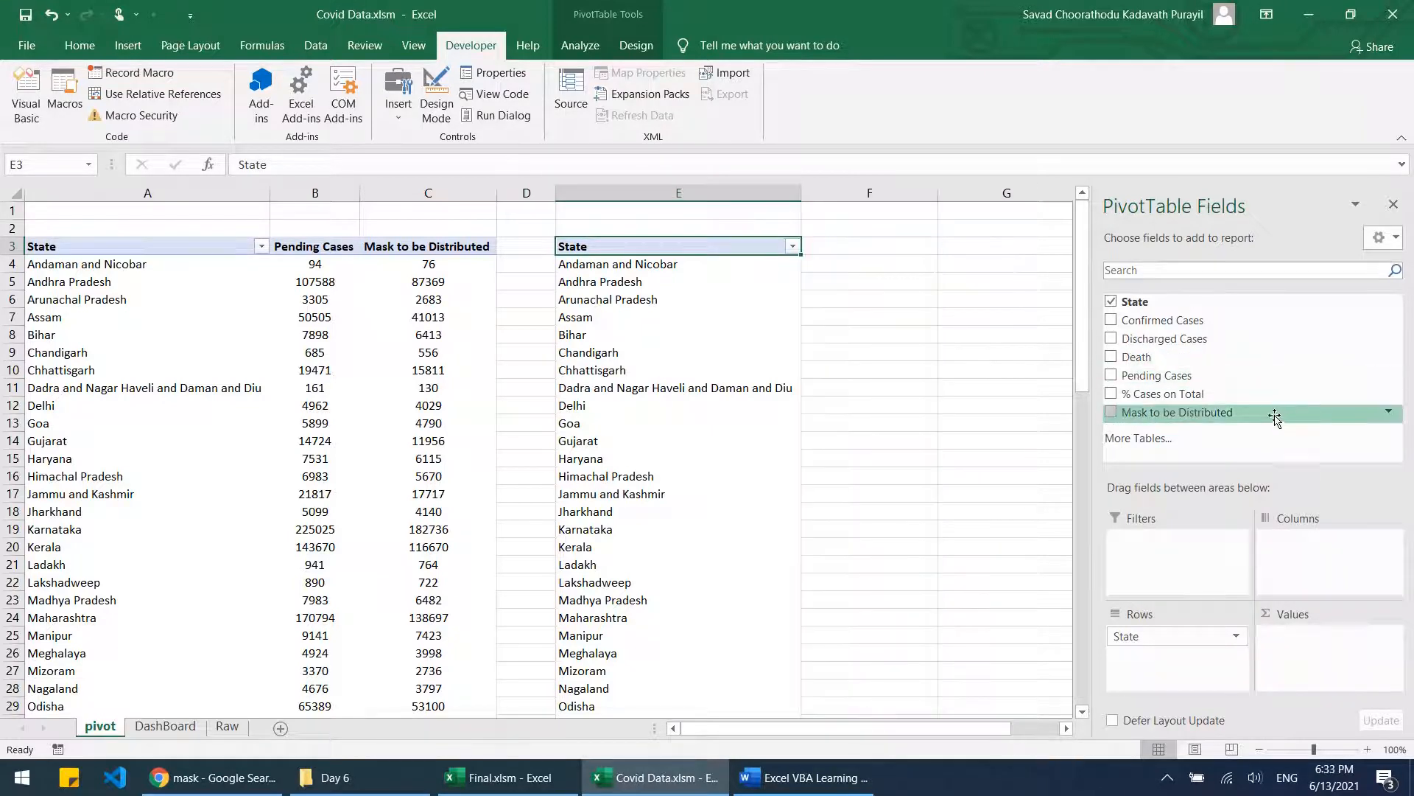
Step: Check the pie chart in Final.xlsm, add Confirmed Cases and Death as values in the copied PivotTable, and close its field list
click(508, 777)
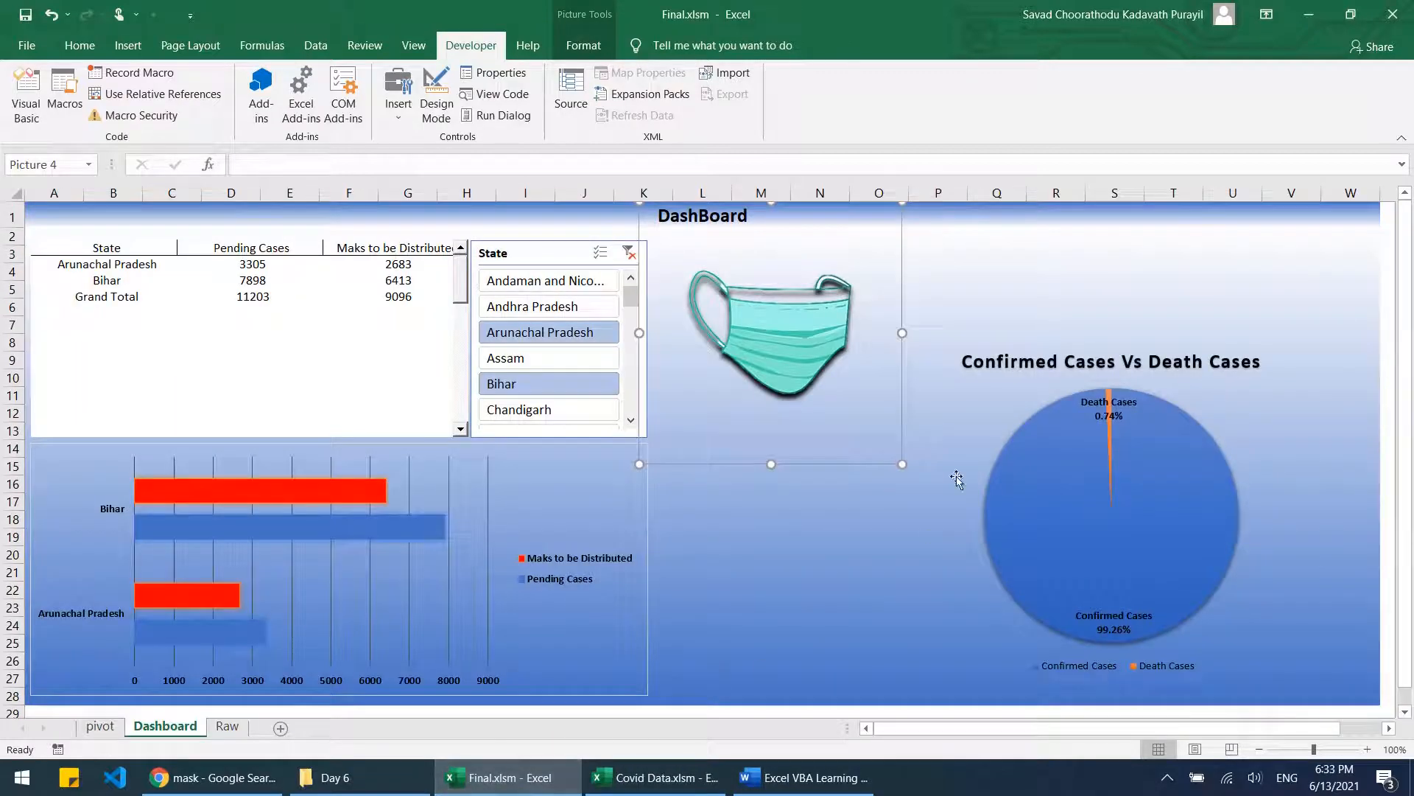
click(655, 777)
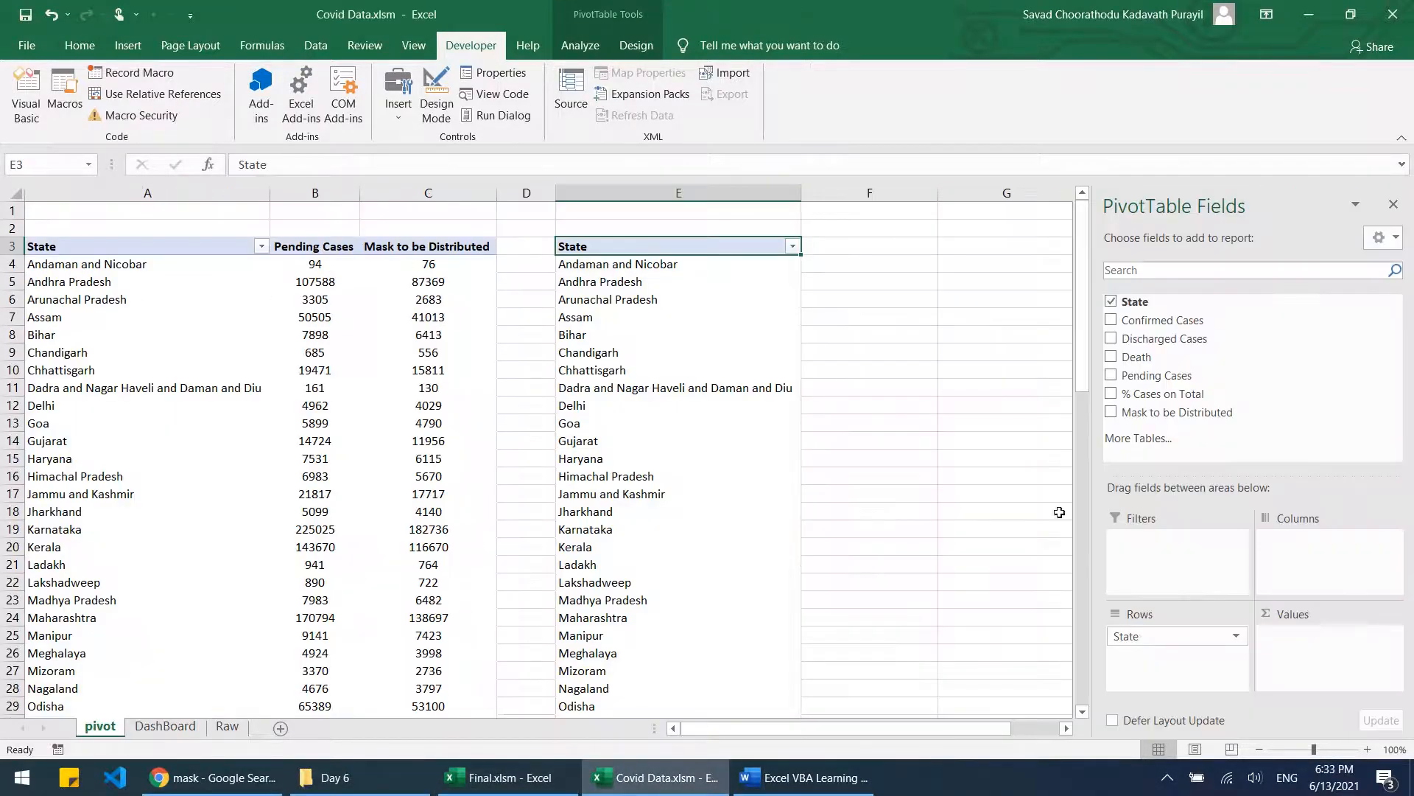
drag(1197, 325, 1317, 657)
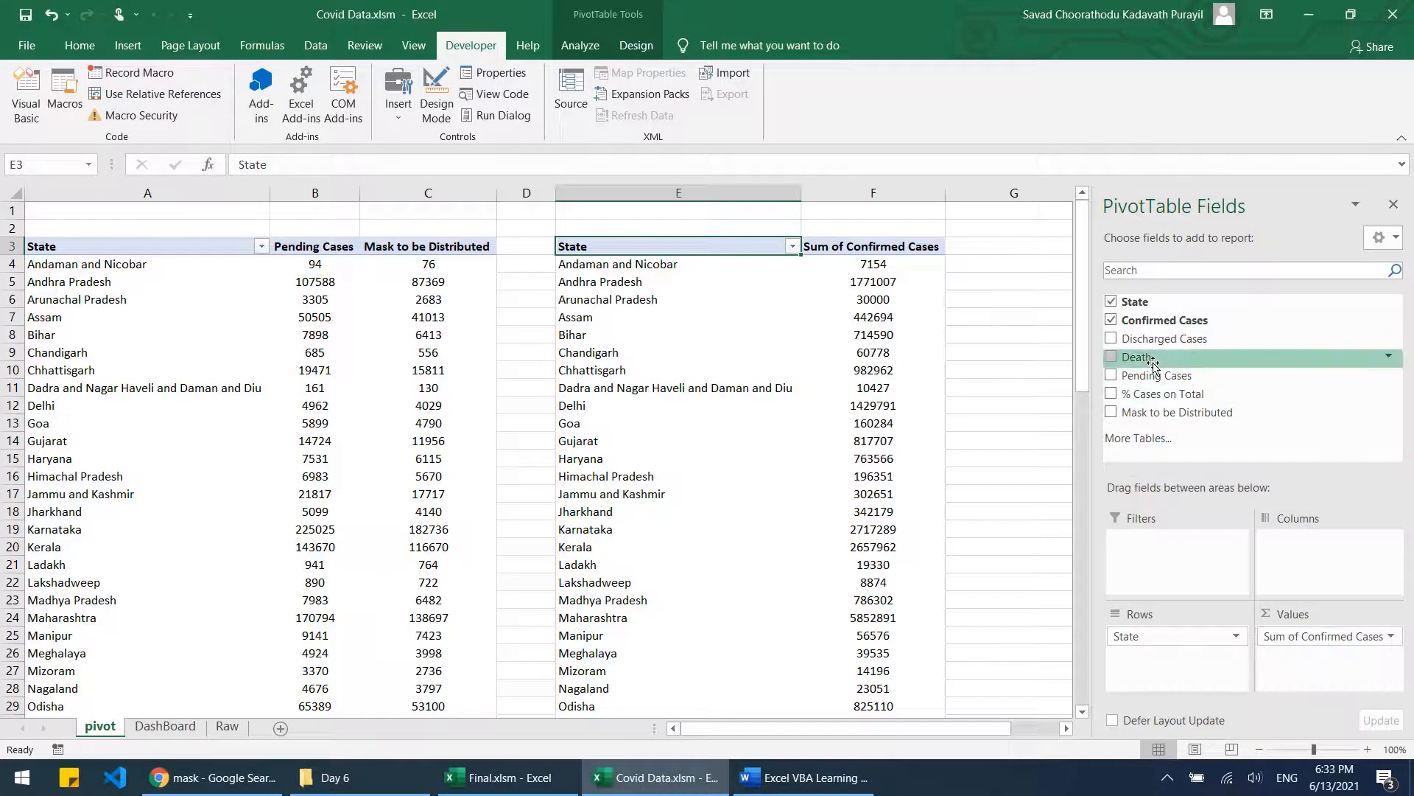
drag(1137, 356, 1326, 666)
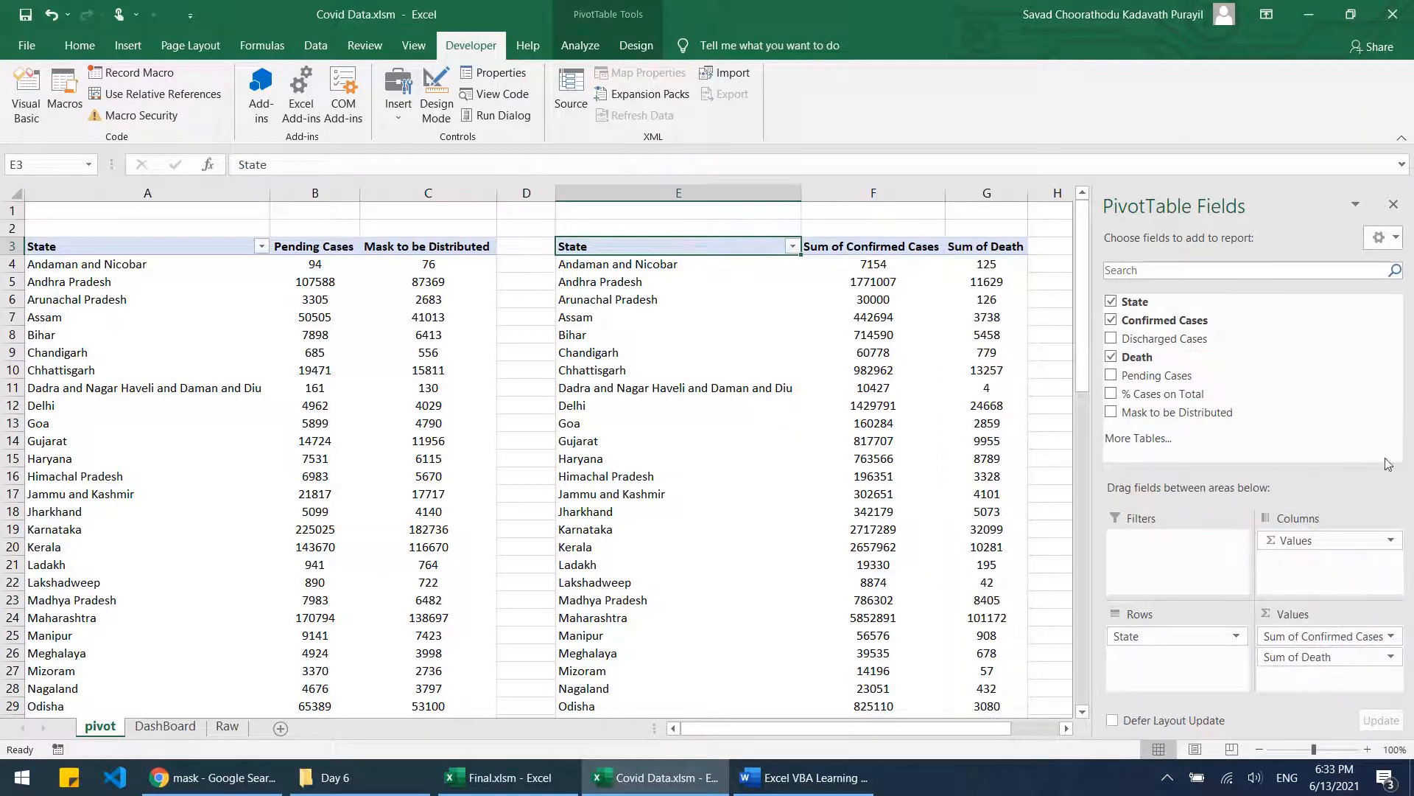
click(1393, 205)
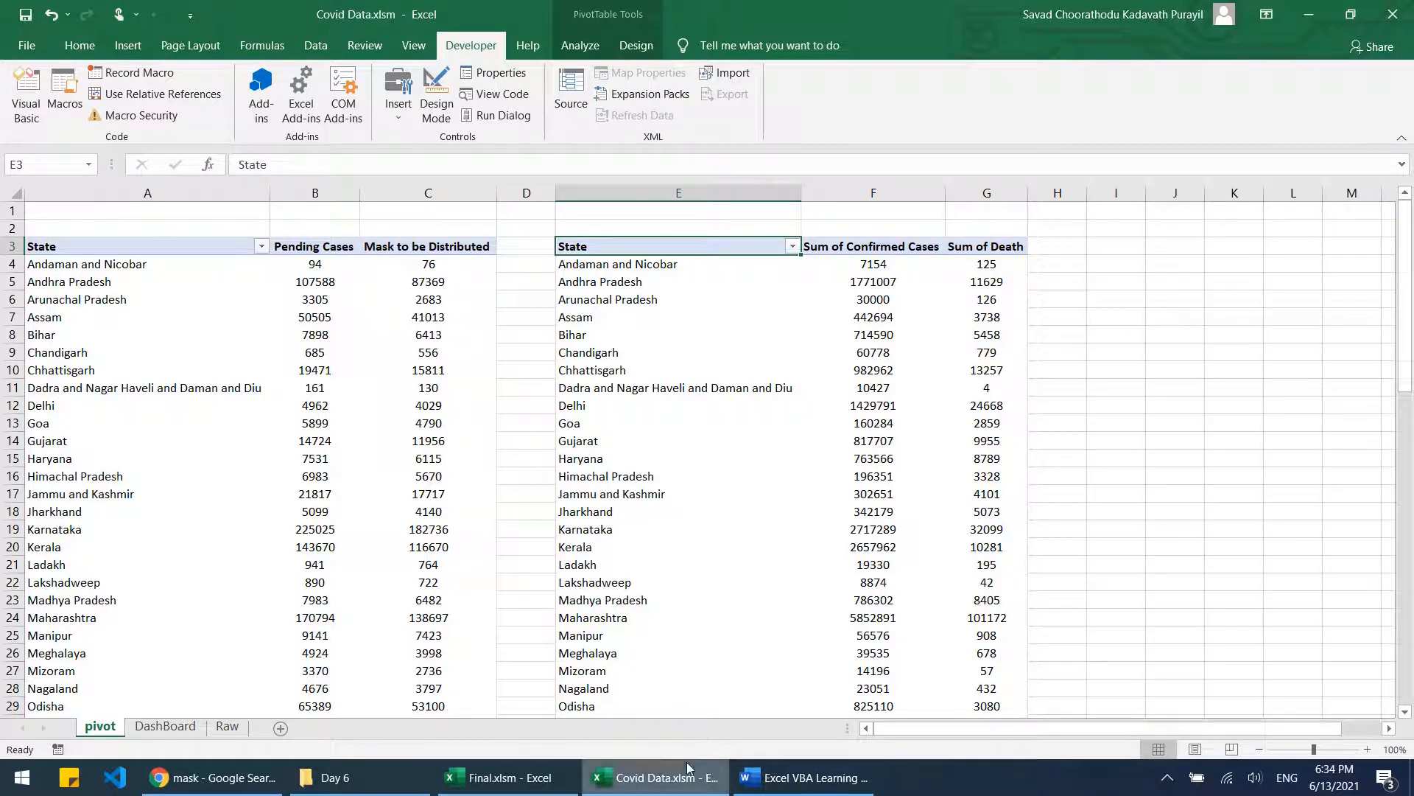
Step: Examine the data behind the pie chart in Final.xlsm and the Grand Total row of the copied PivotTable in Covid Data.xlsm
click(470, 789)
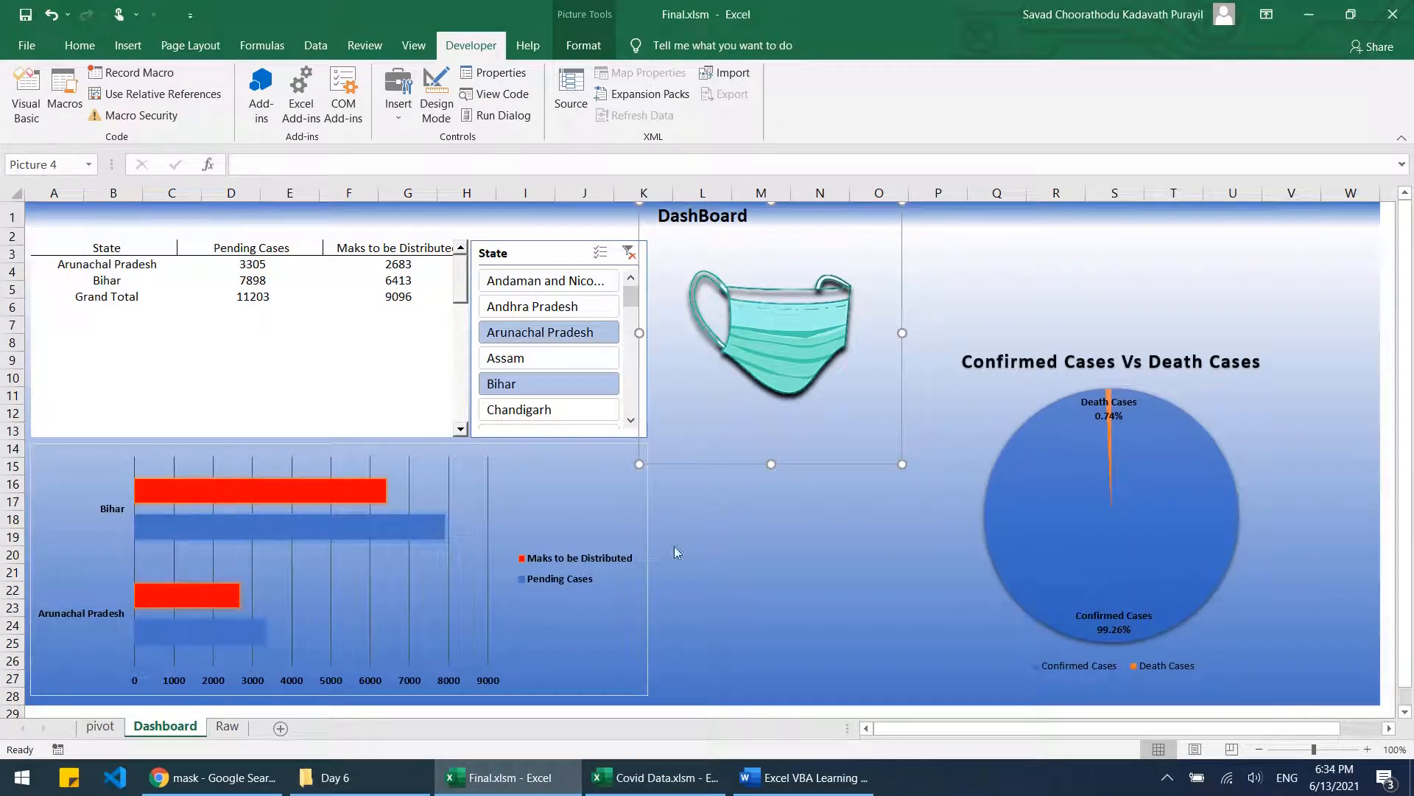
mouse_move(1114, 536)
mouse_move(1131, 448)
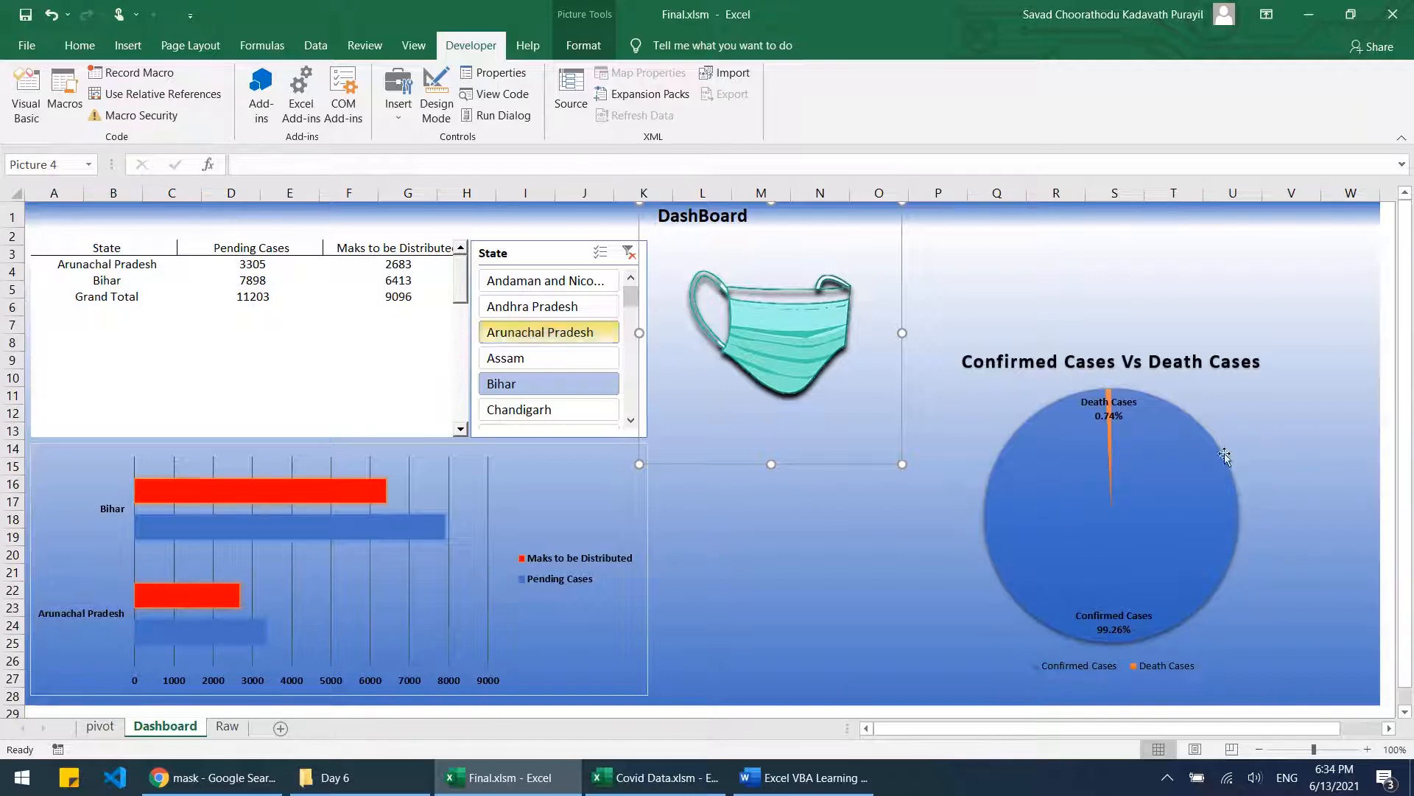
mouse_move(1099, 498)
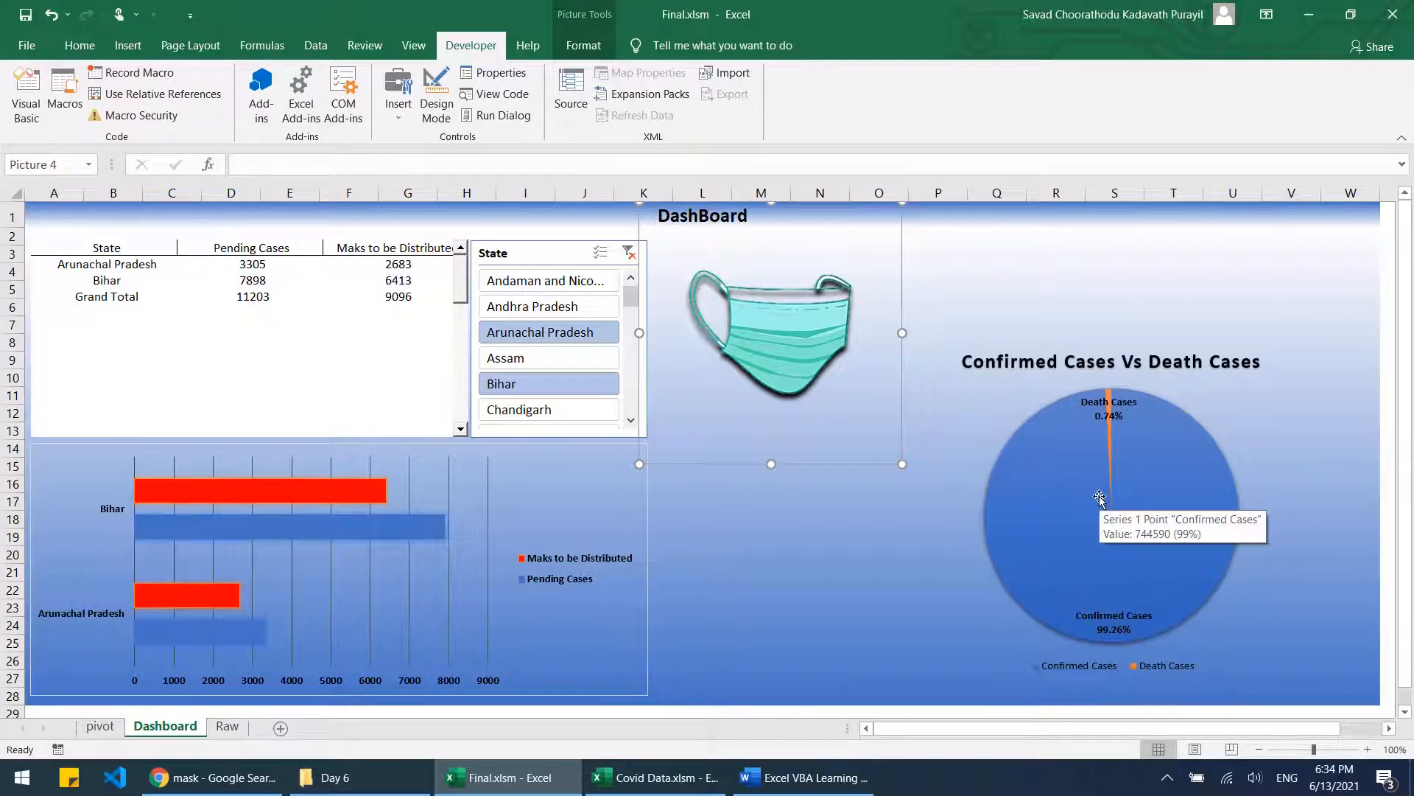
click(656, 777)
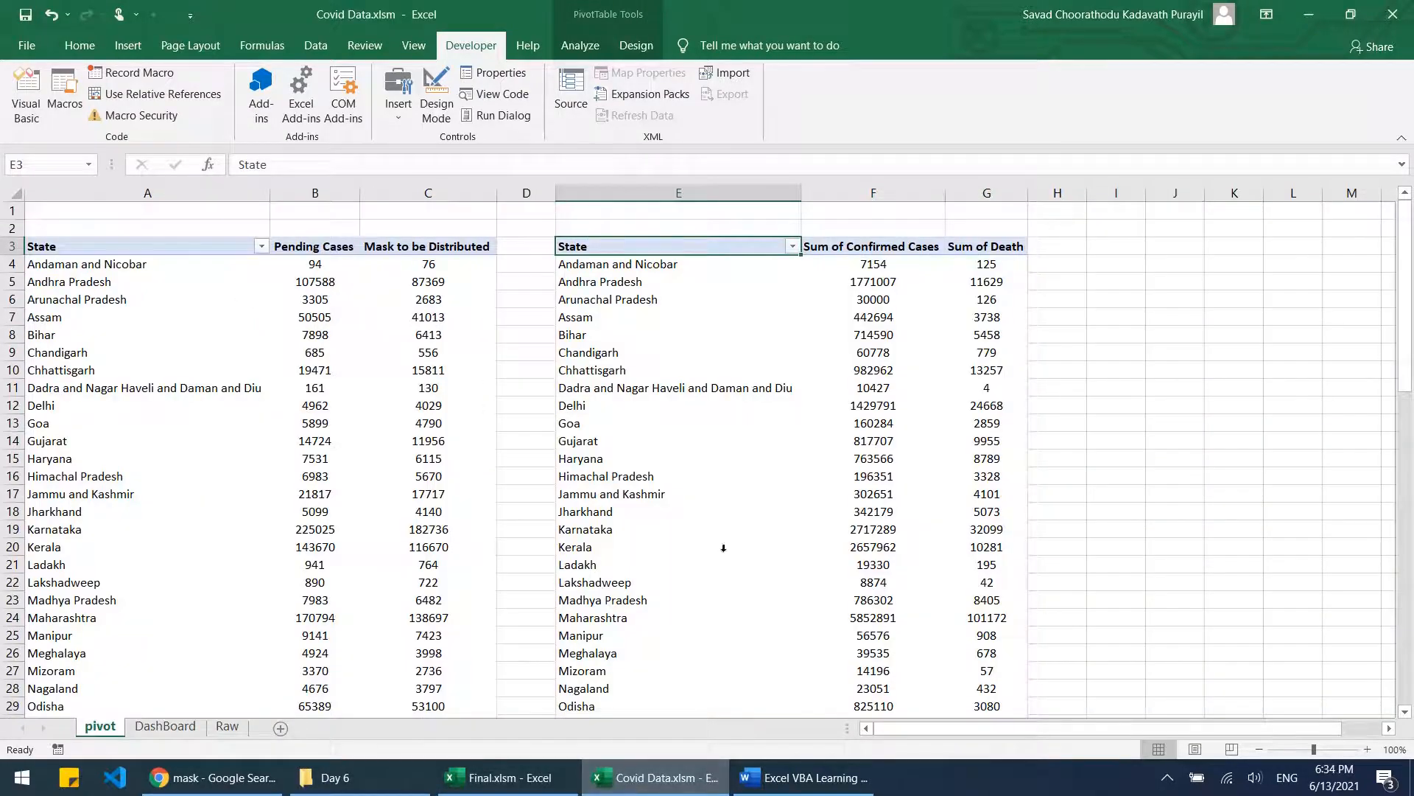
scroll(843, 531, down, 5)
scroll(797, 564, up, 5)
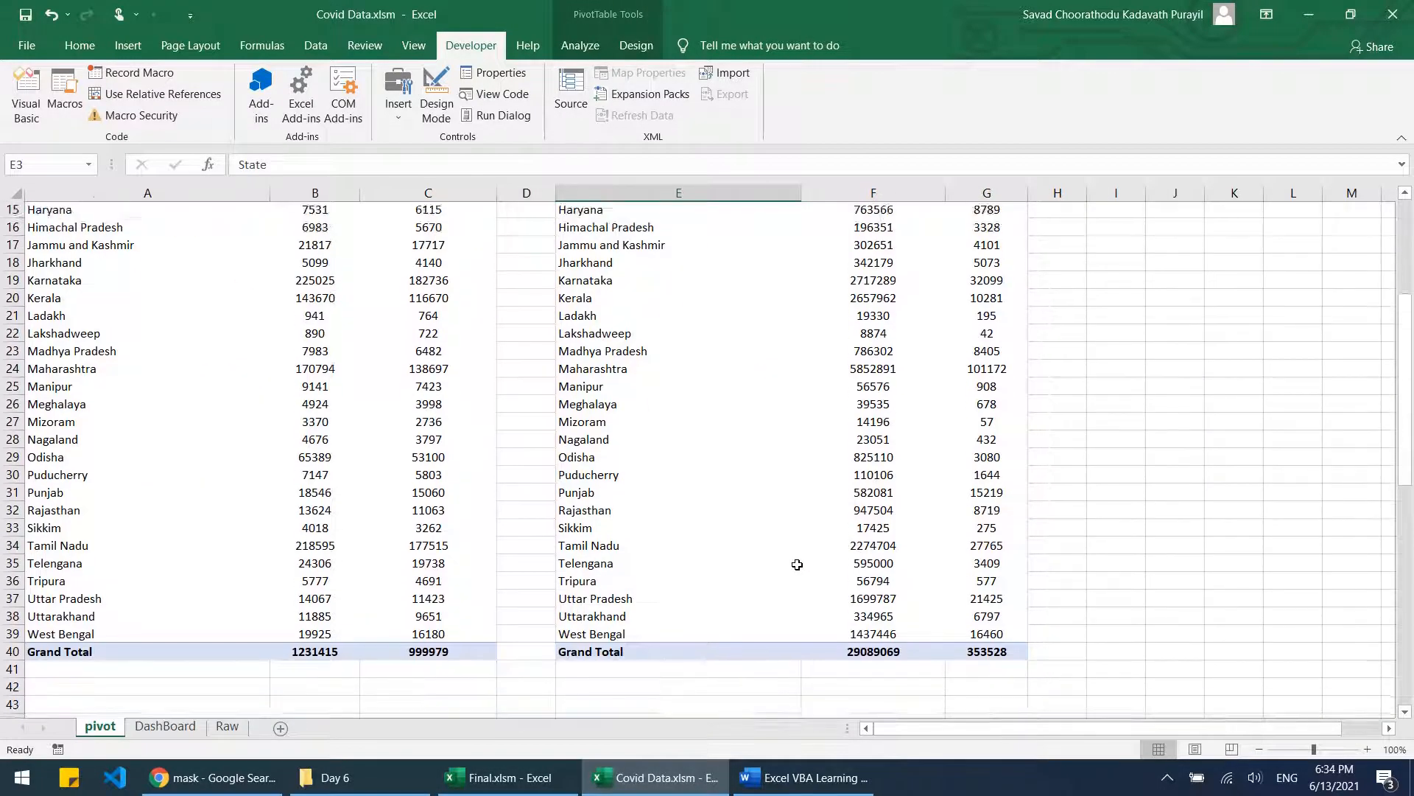
Step: Enter the label Pi Chart in cell I3 beside the copied PivotTable
scroll(797, 564, down, 3)
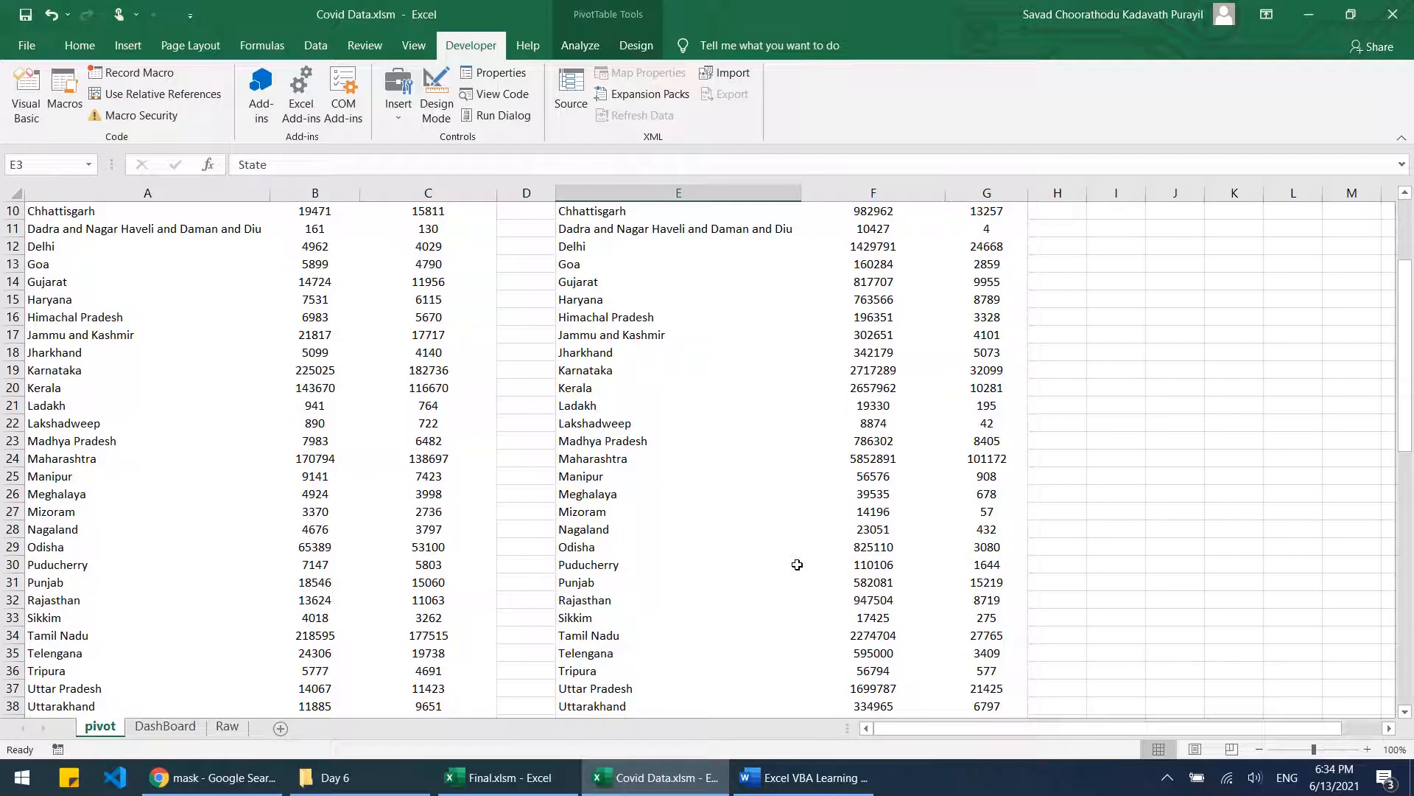
scroll(797, 565, up, 3)
click(1120, 251)
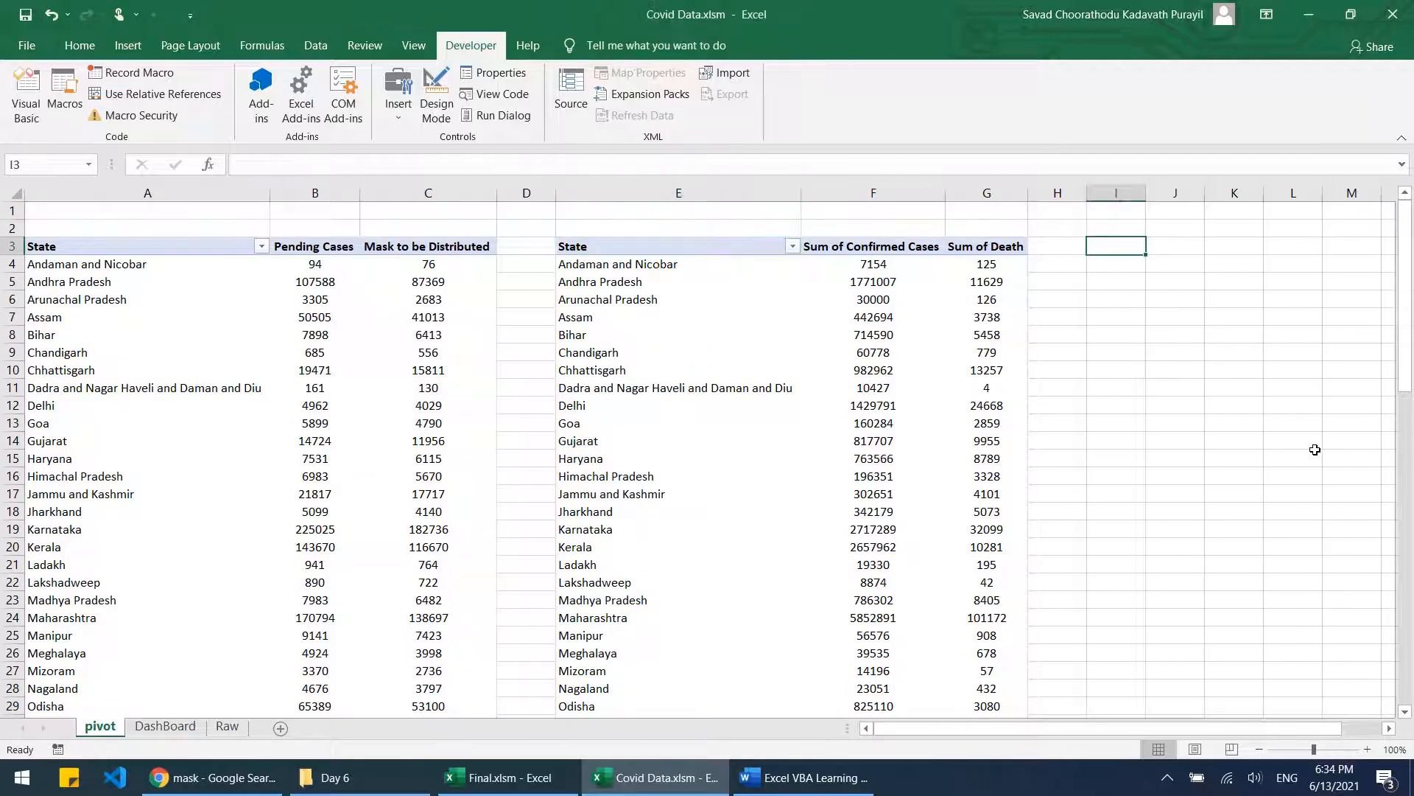
text(Pei)
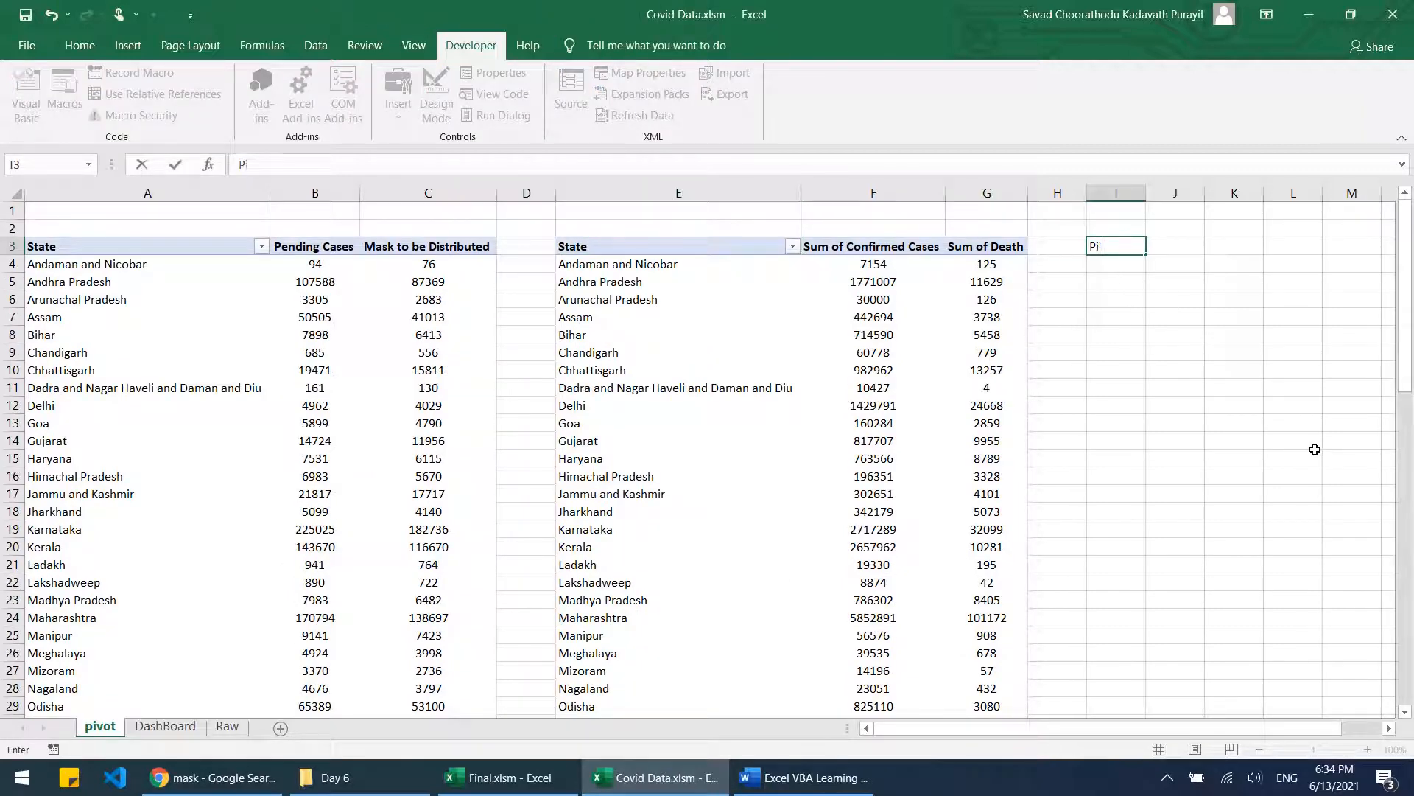
text( Chart)
key(Return)
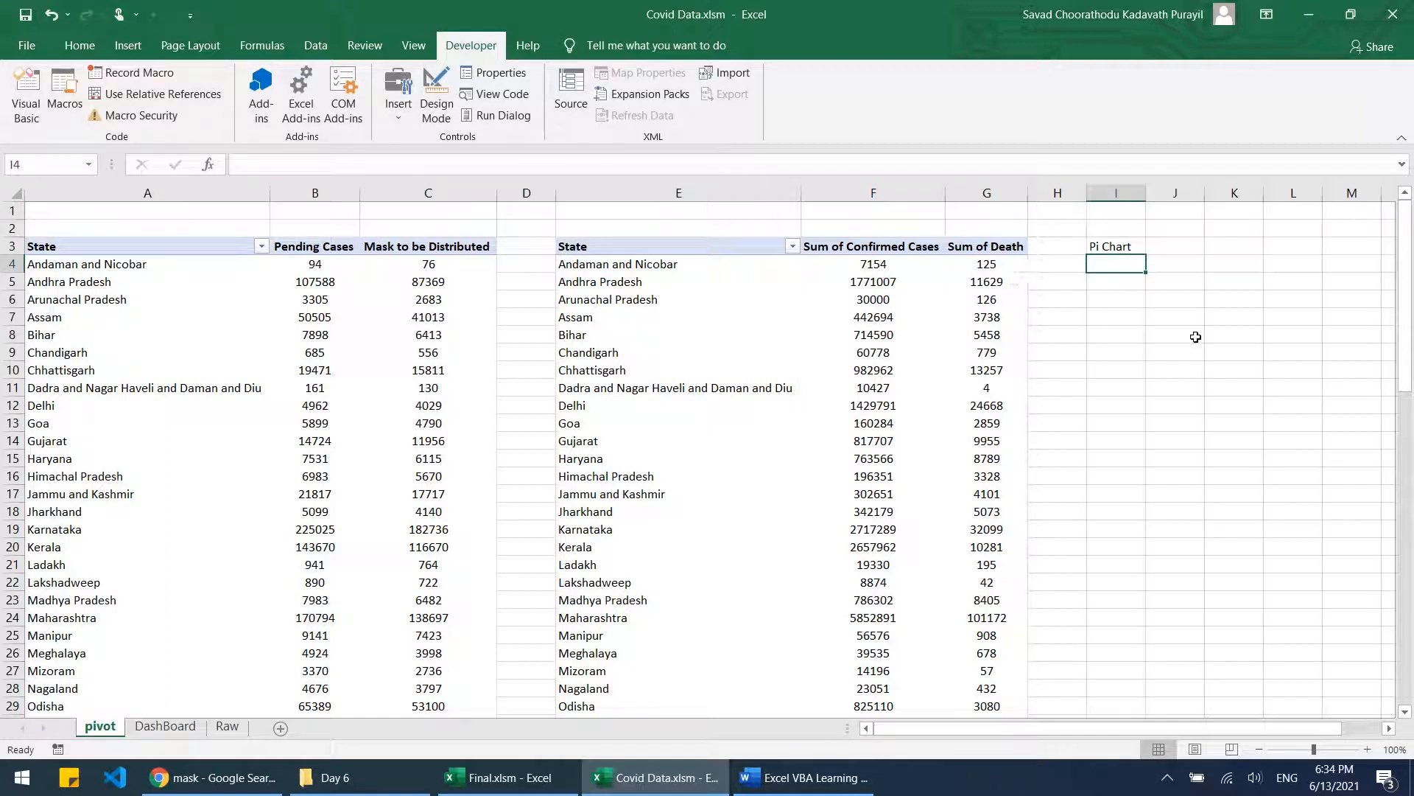
Step: Enter the headers Confirmed Cases in I4 and Death Cases in J4
text(Conf)
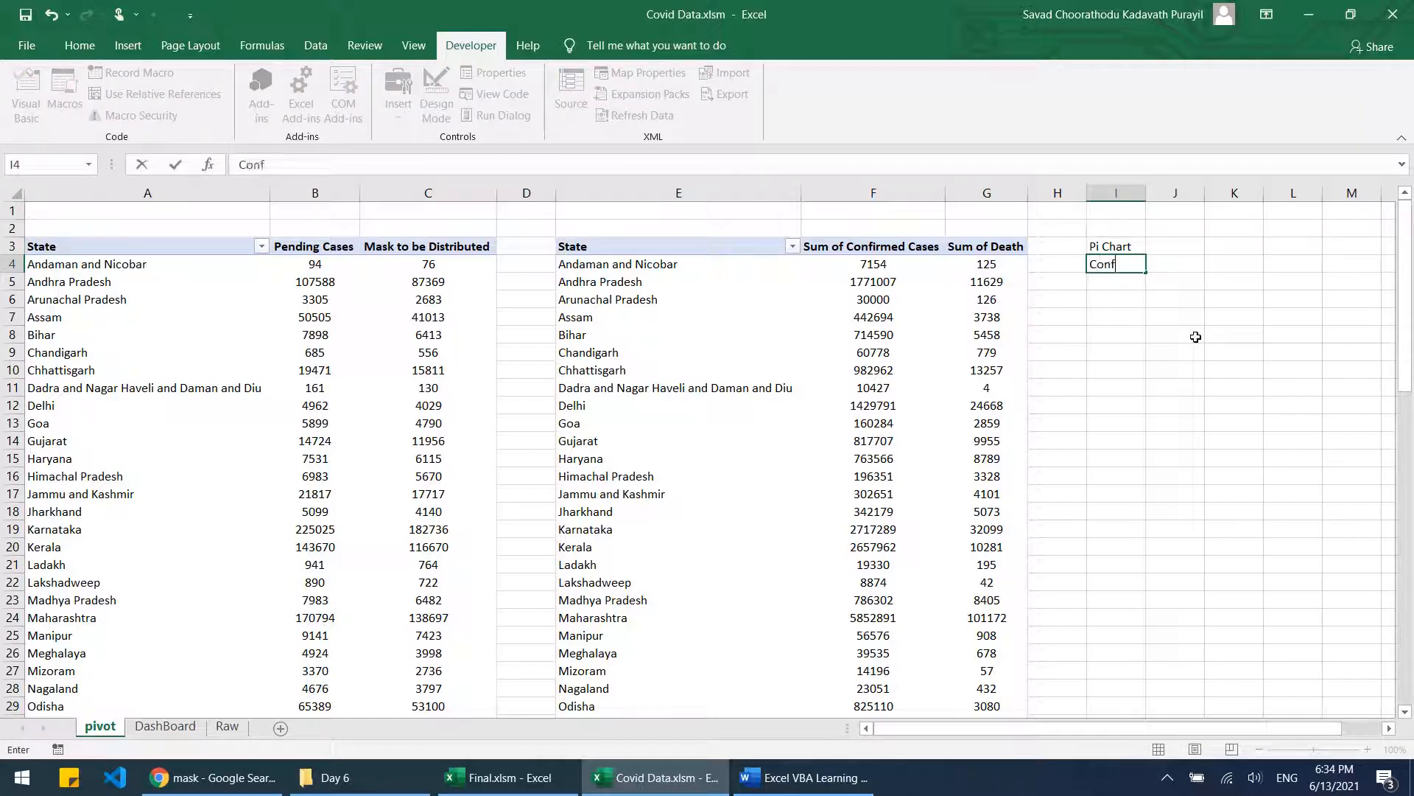
text(irmed Cases)
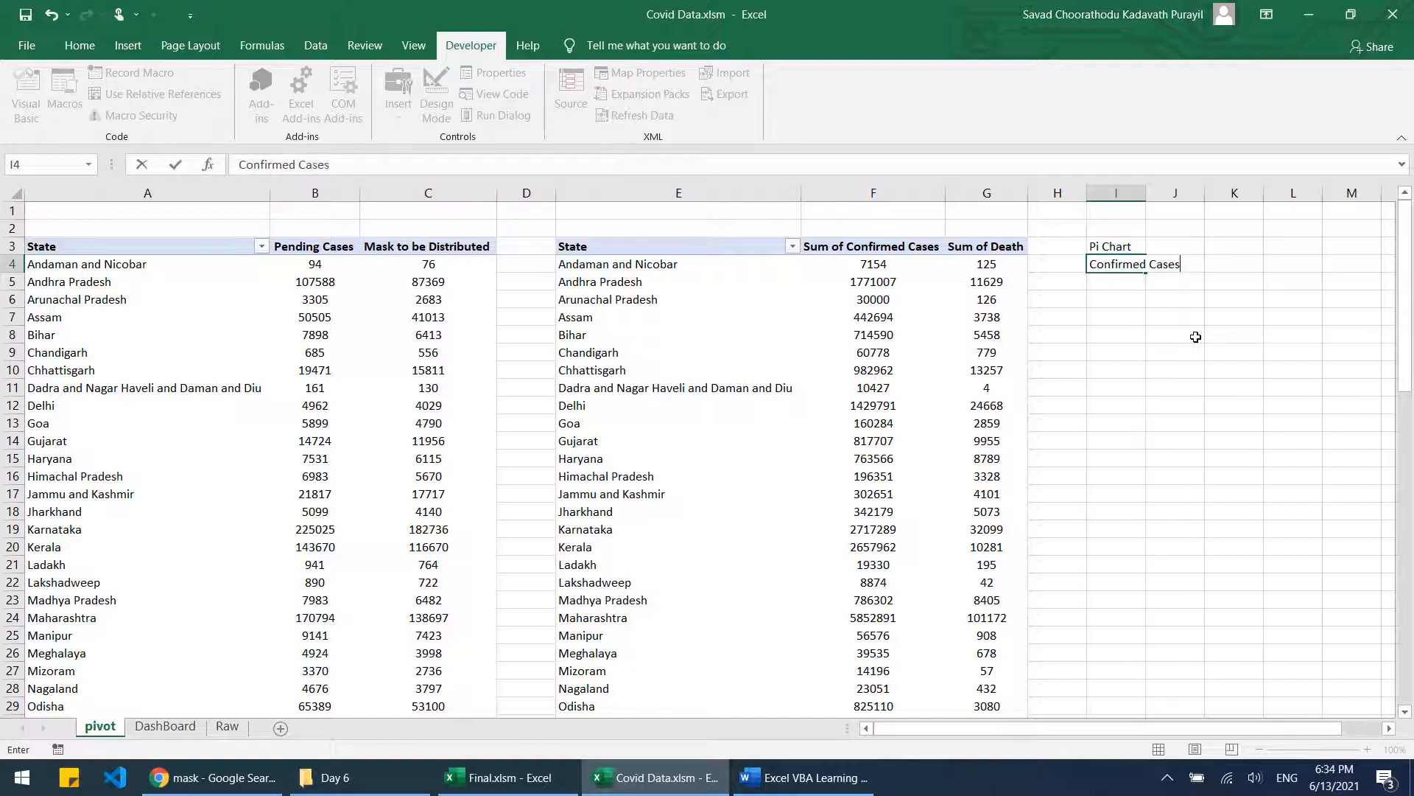
key(Tab)
text(DEath)
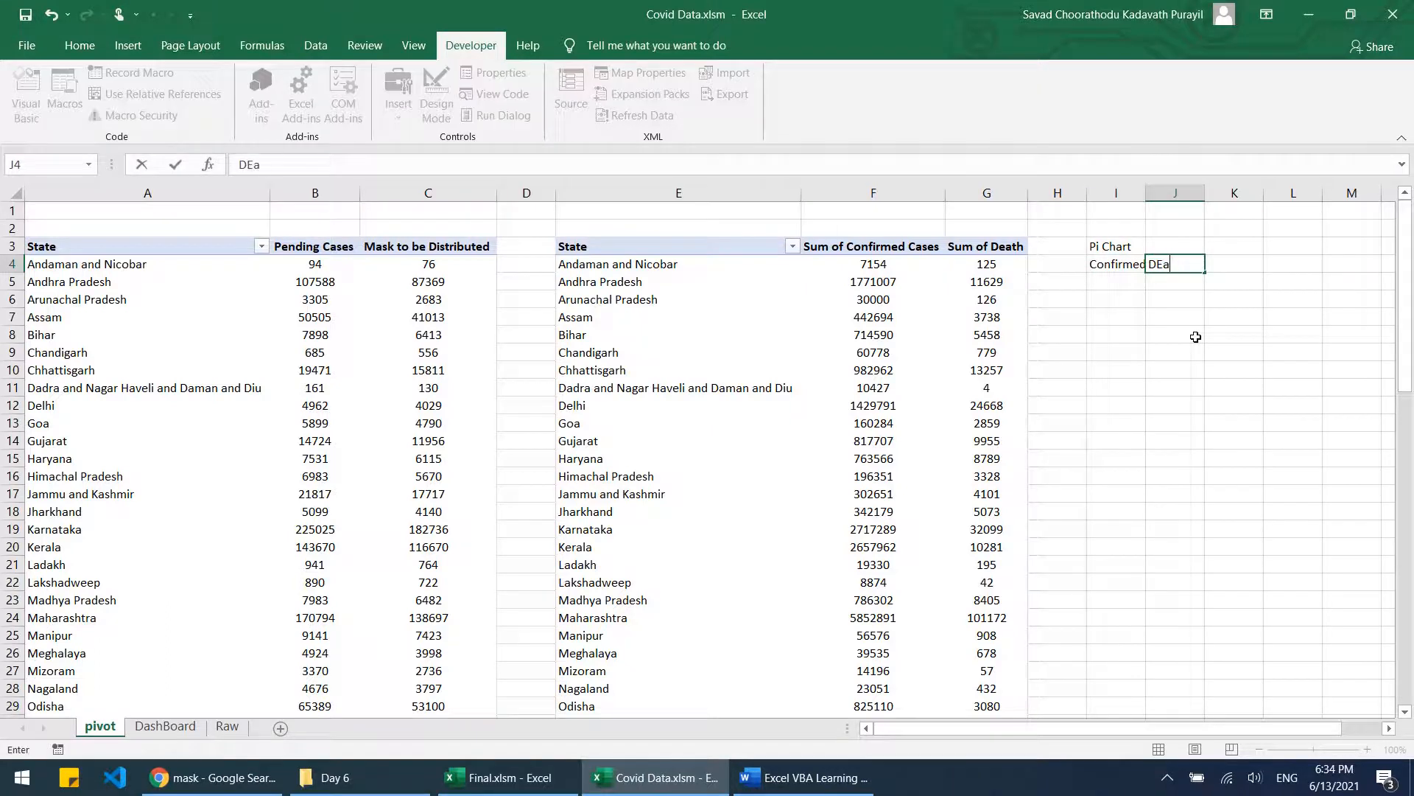
key(BackSpace)
key(BackSpace)
text(eath Cases)
key(ctrl+Return)
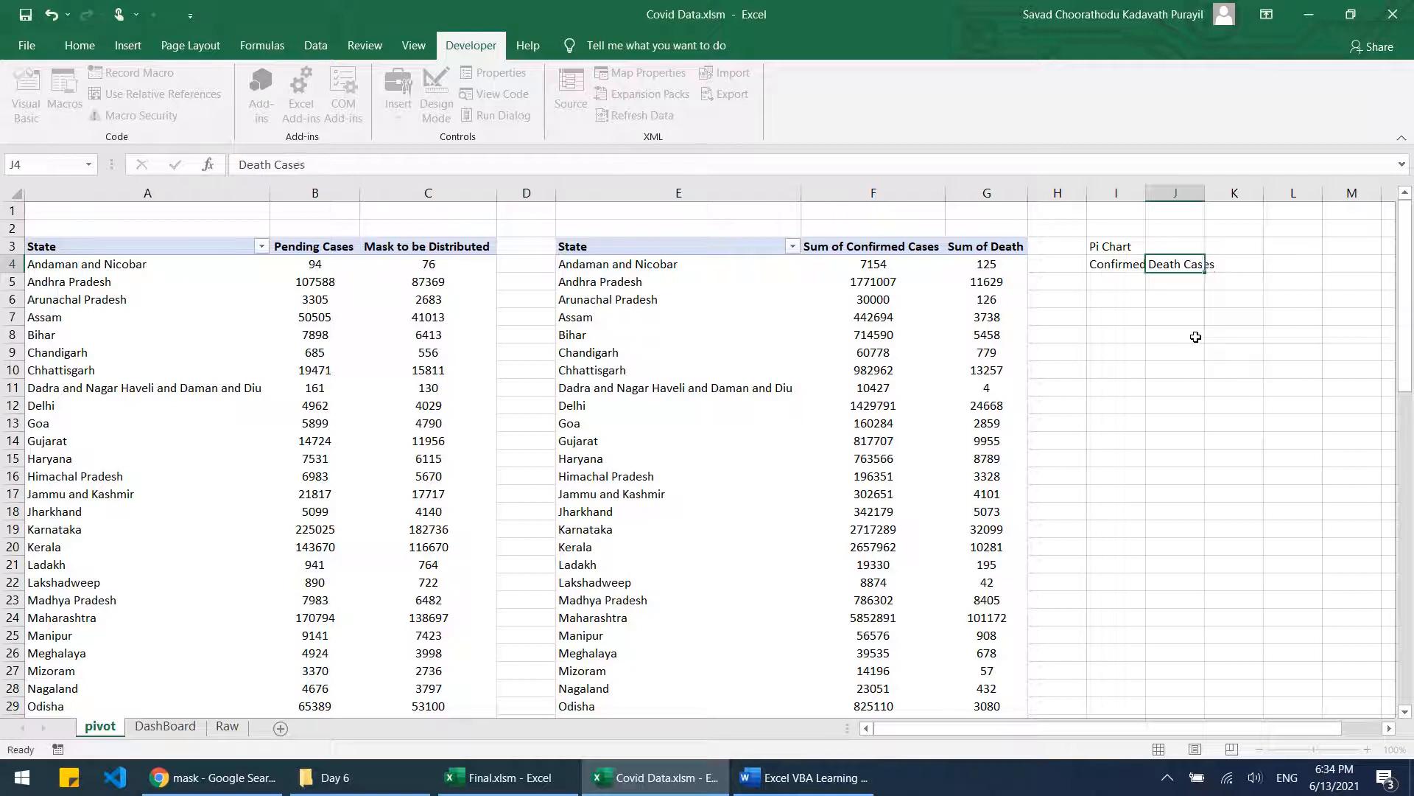
key(Return)
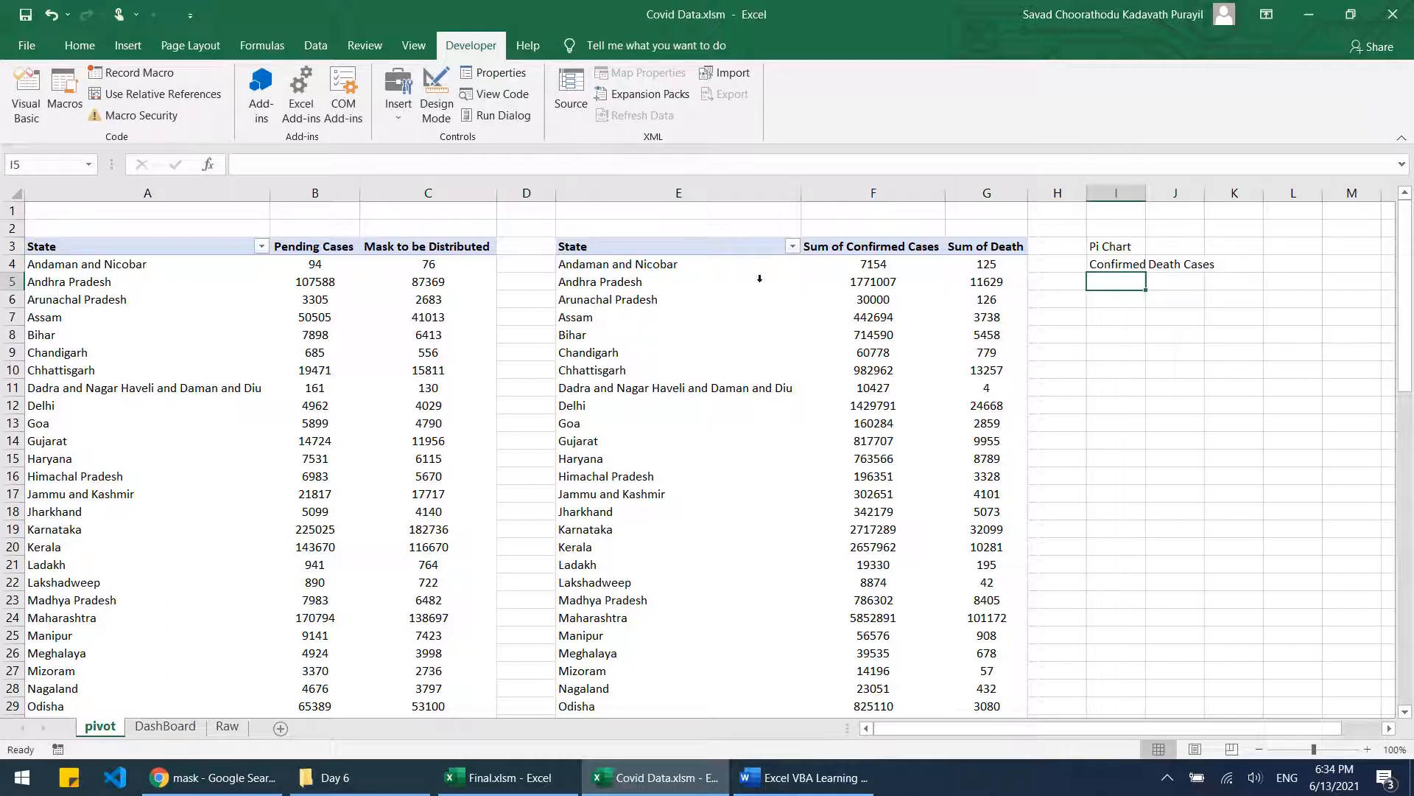
Step: Filter the copied PivotTable's State field to Andaman and Nicobar only, and select its Grand Total values
click(792, 246)
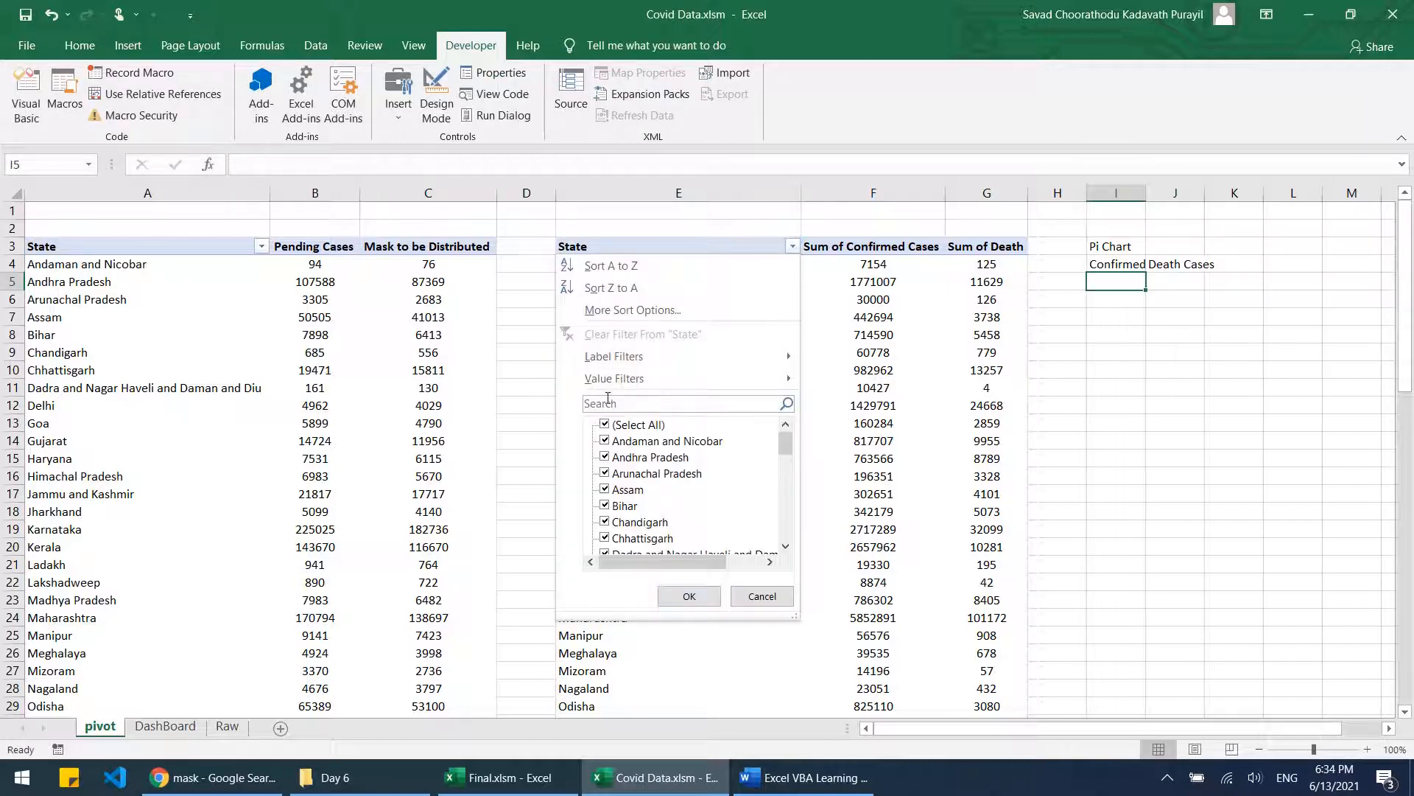
click(604, 424)
click(605, 441)
click(689, 596)
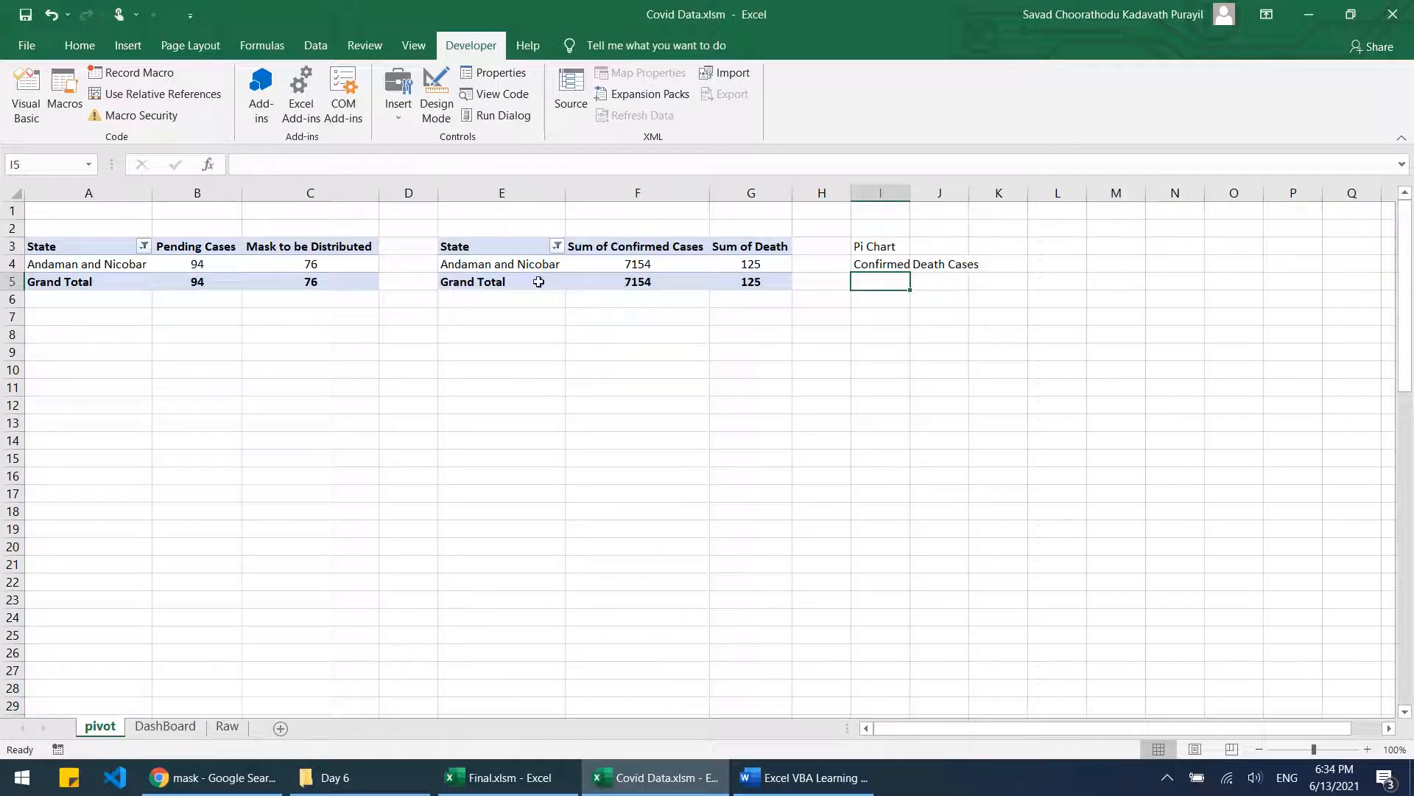
drag(652, 277, 737, 277)
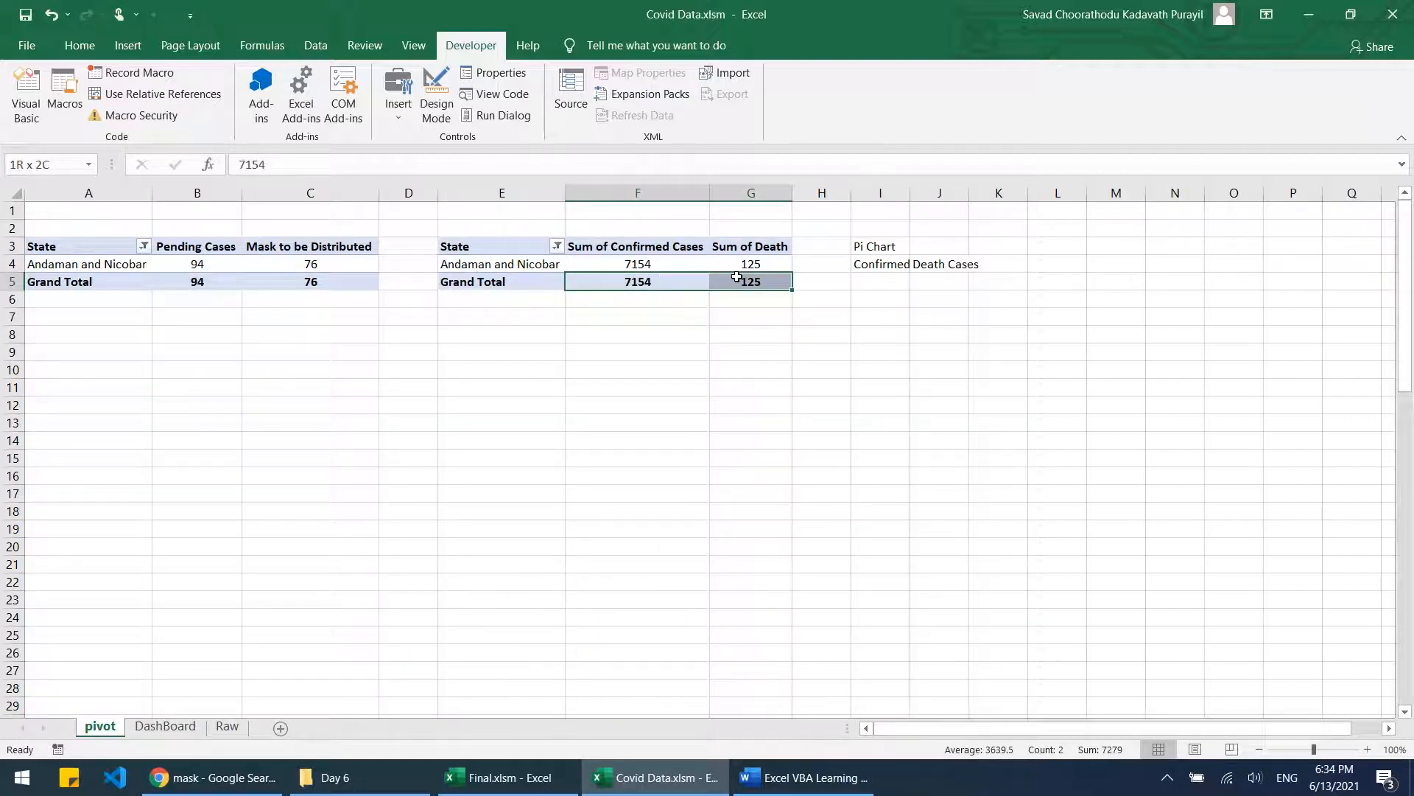
Step: Add Andhra Pradesh to the copied PivotTable's State filter and select the Grand Total values in row 6
click(557, 246)
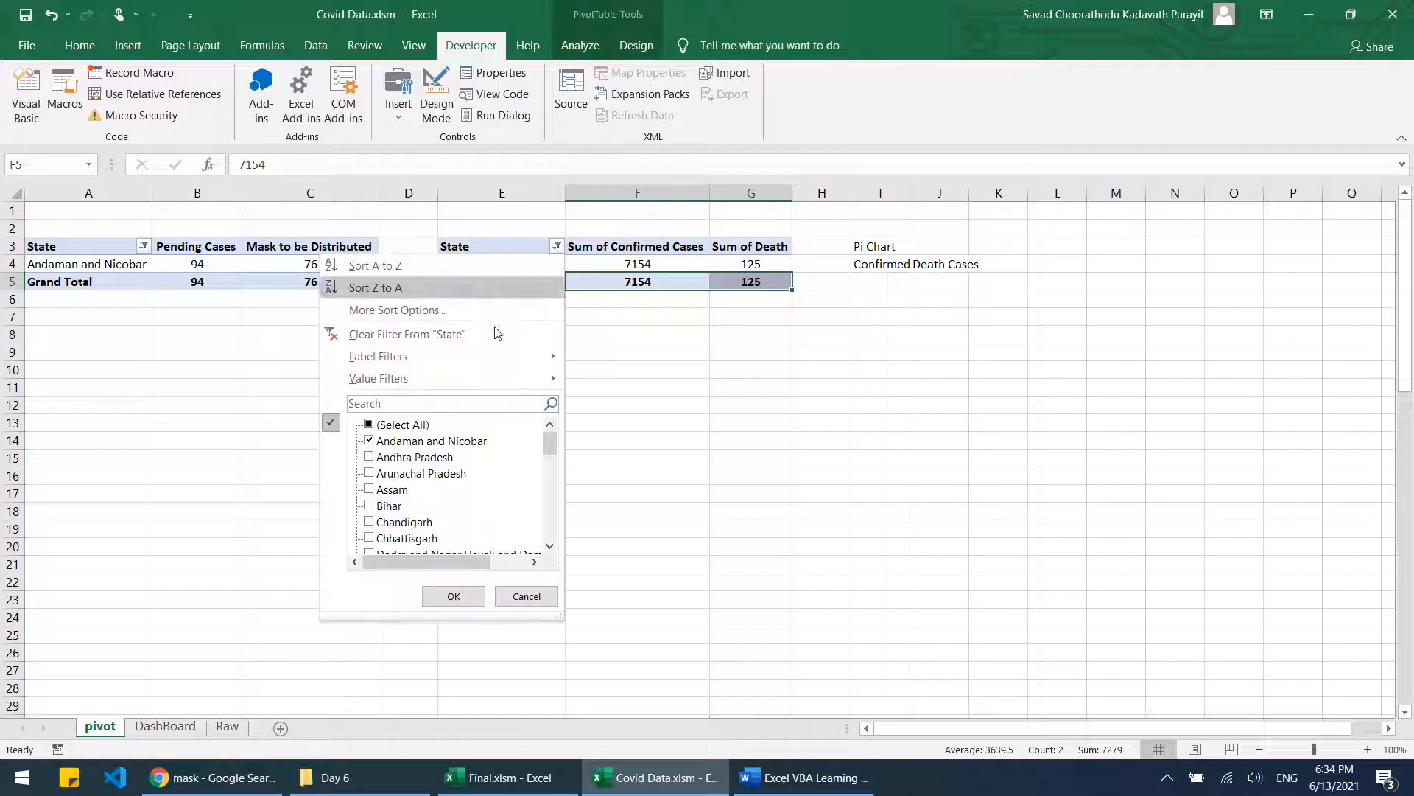
click(368, 457)
click(452, 595)
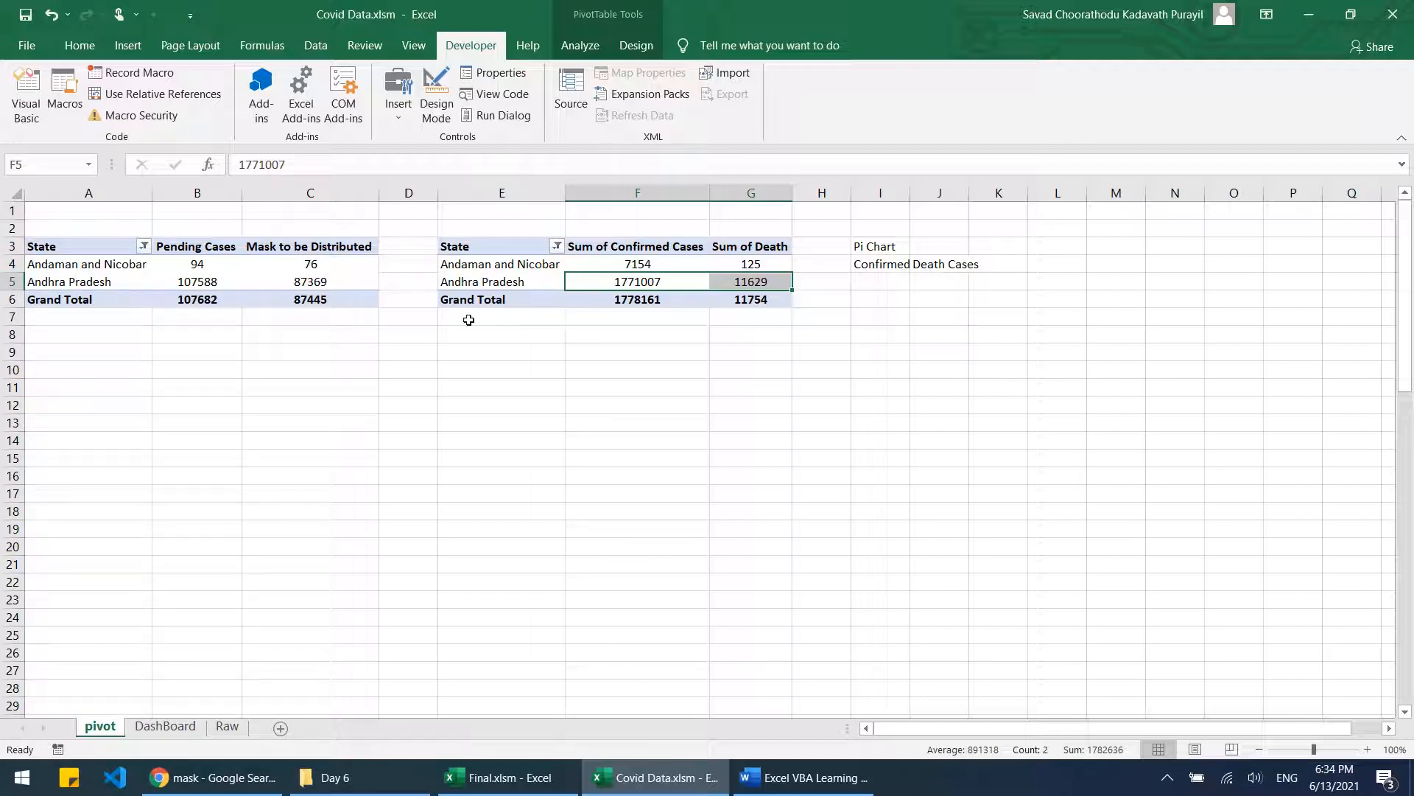
drag(624, 302, 761, 301)
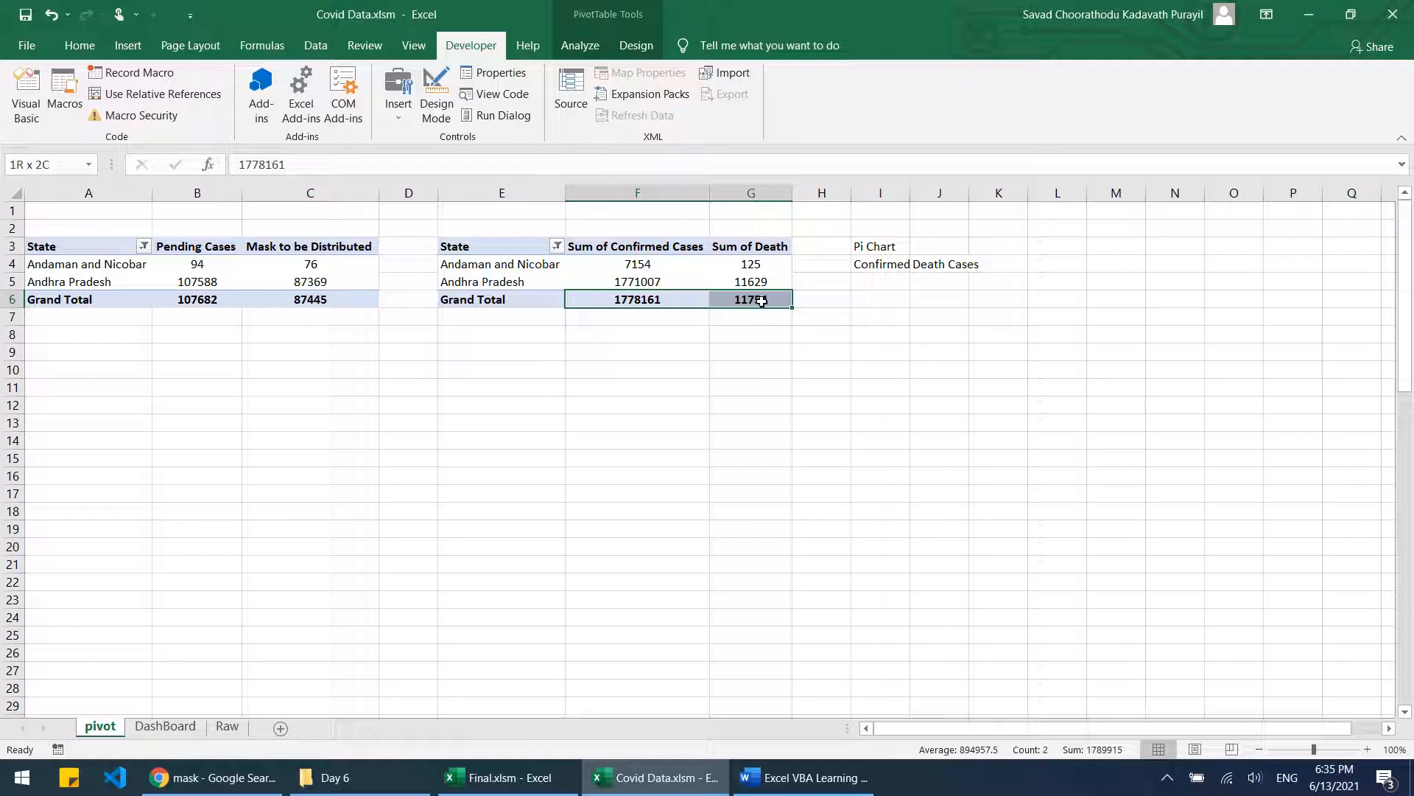
drag(761, 301, 761, 301)
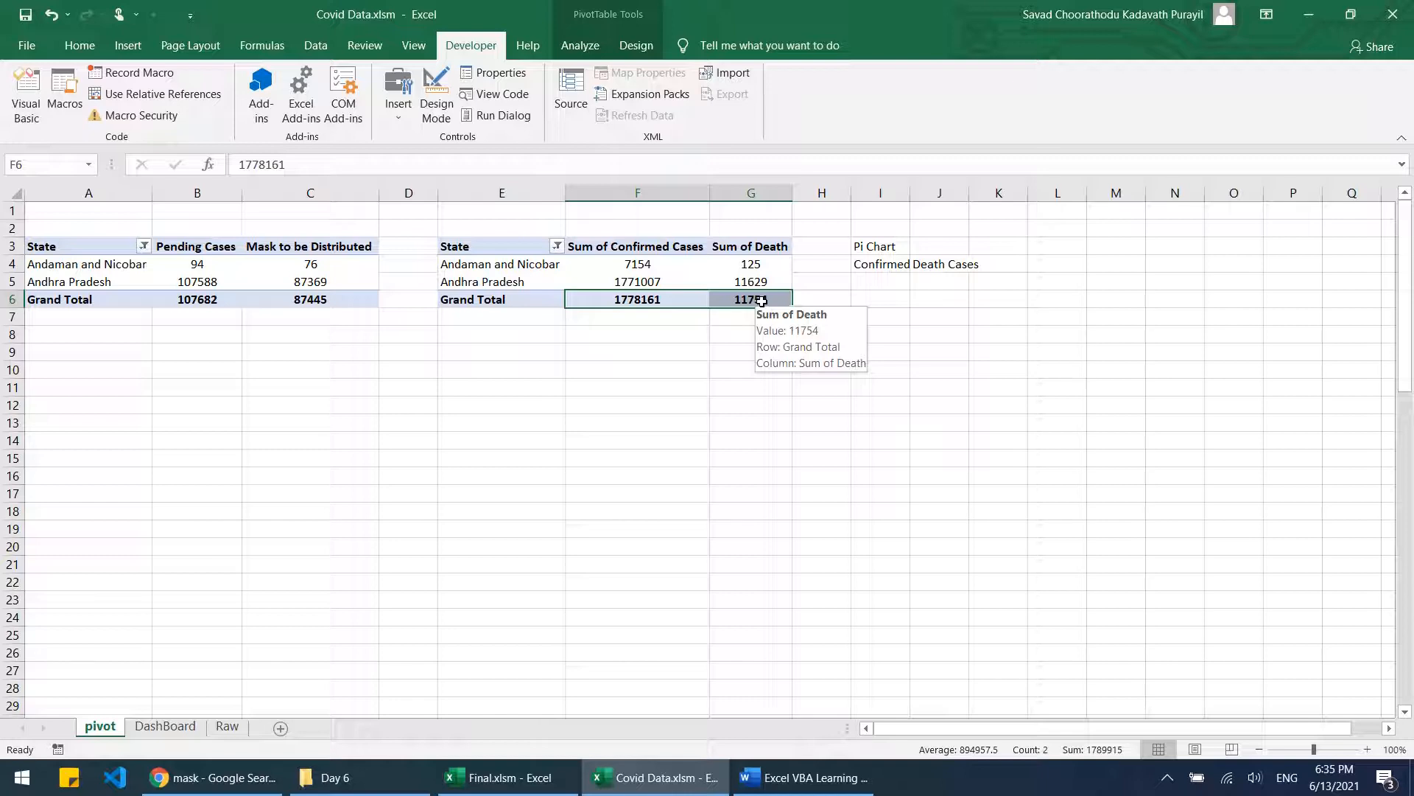
Step: Widen columns I and J to fit their headers, and enter =VLOOKUP("Grand Total",E:G,2,0) in I5
drag(911, 192, 1022, 193)
click(947, 281)
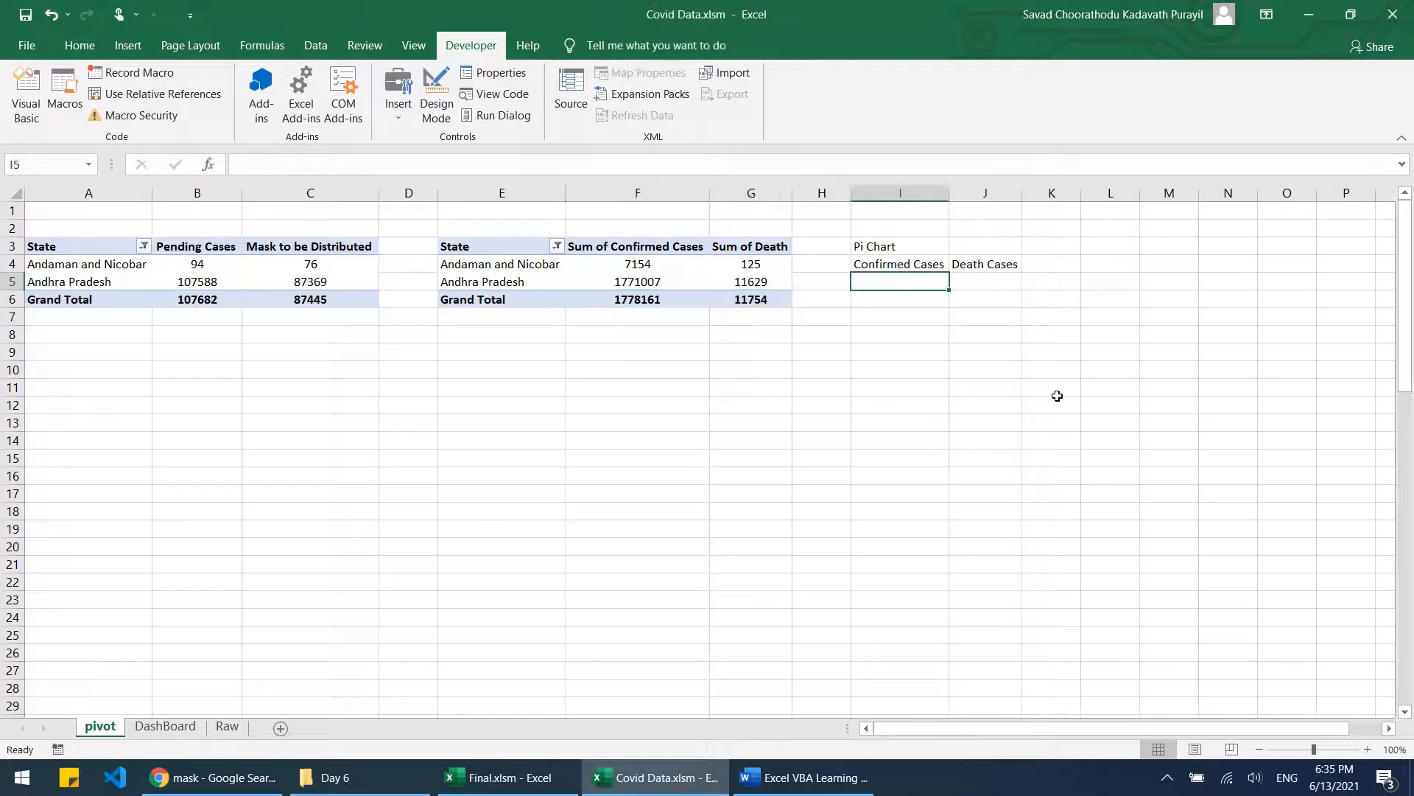
text(=)
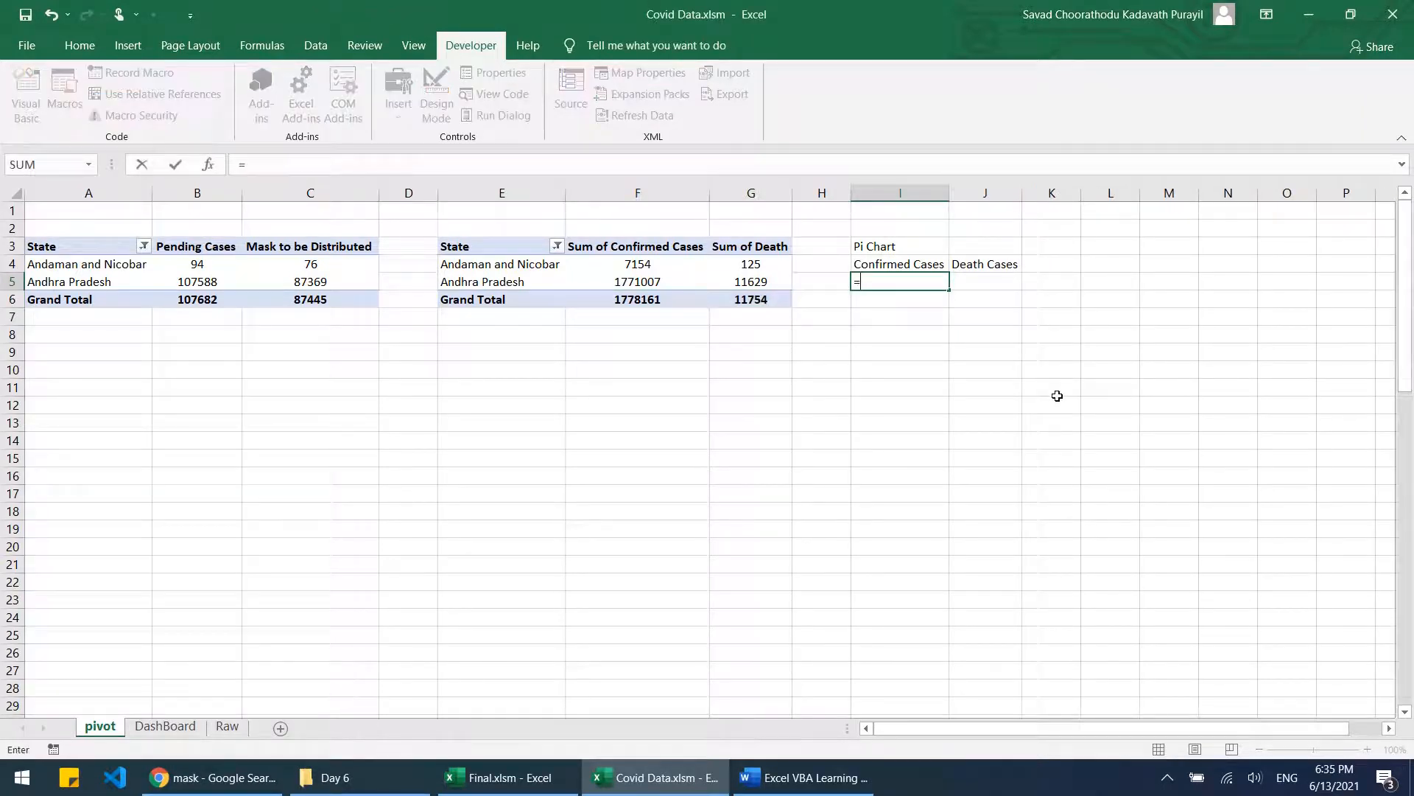
text(vlook)
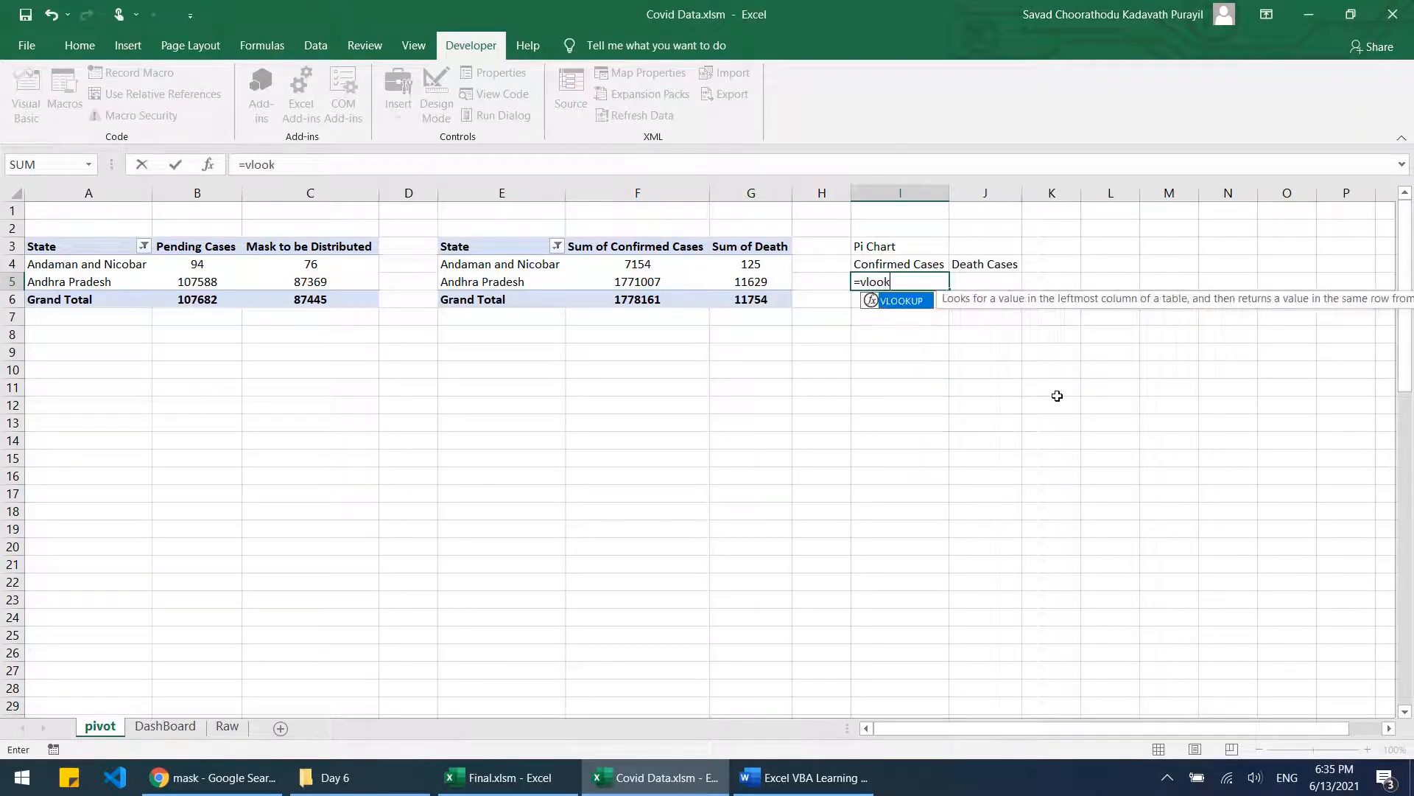
text(up("Gr)
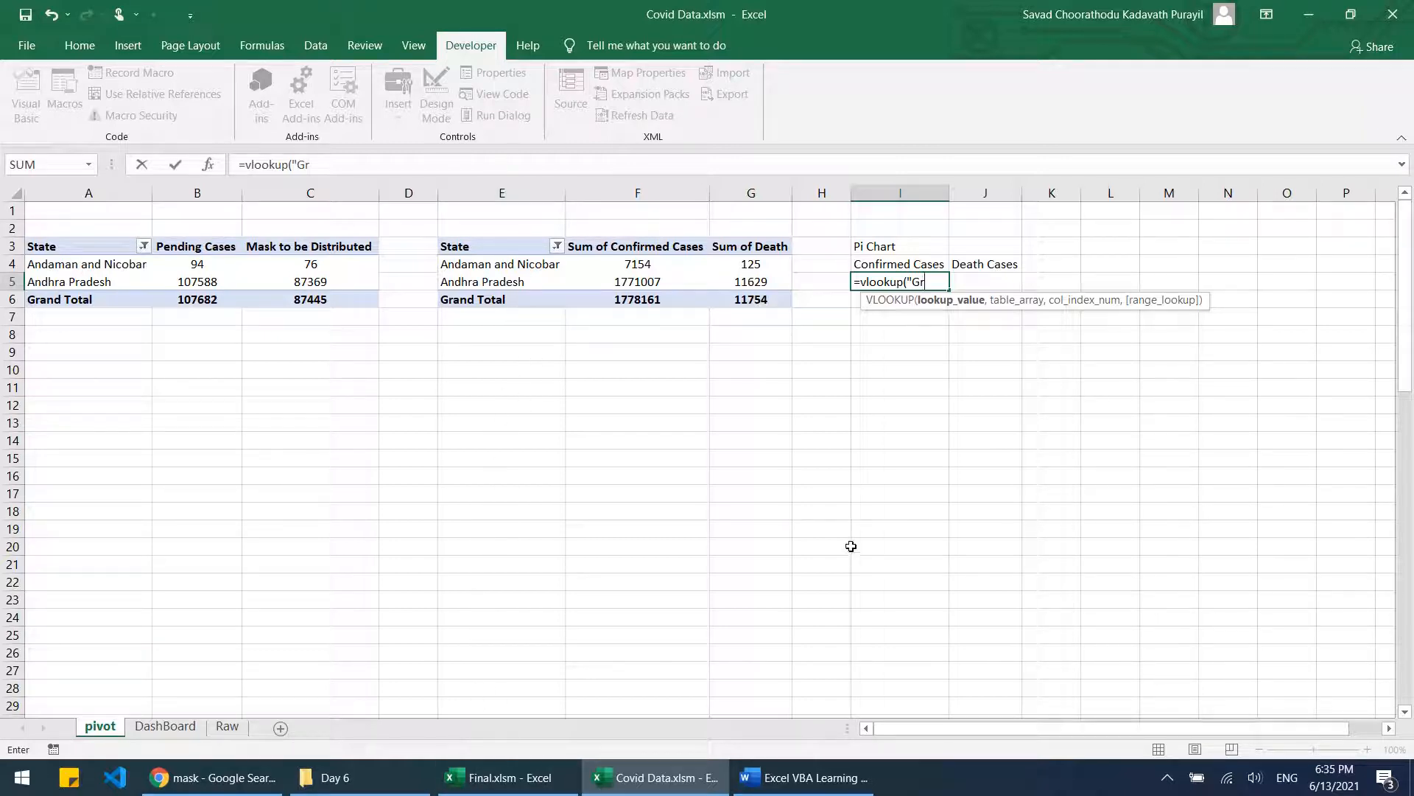
text(otal)
text(,)
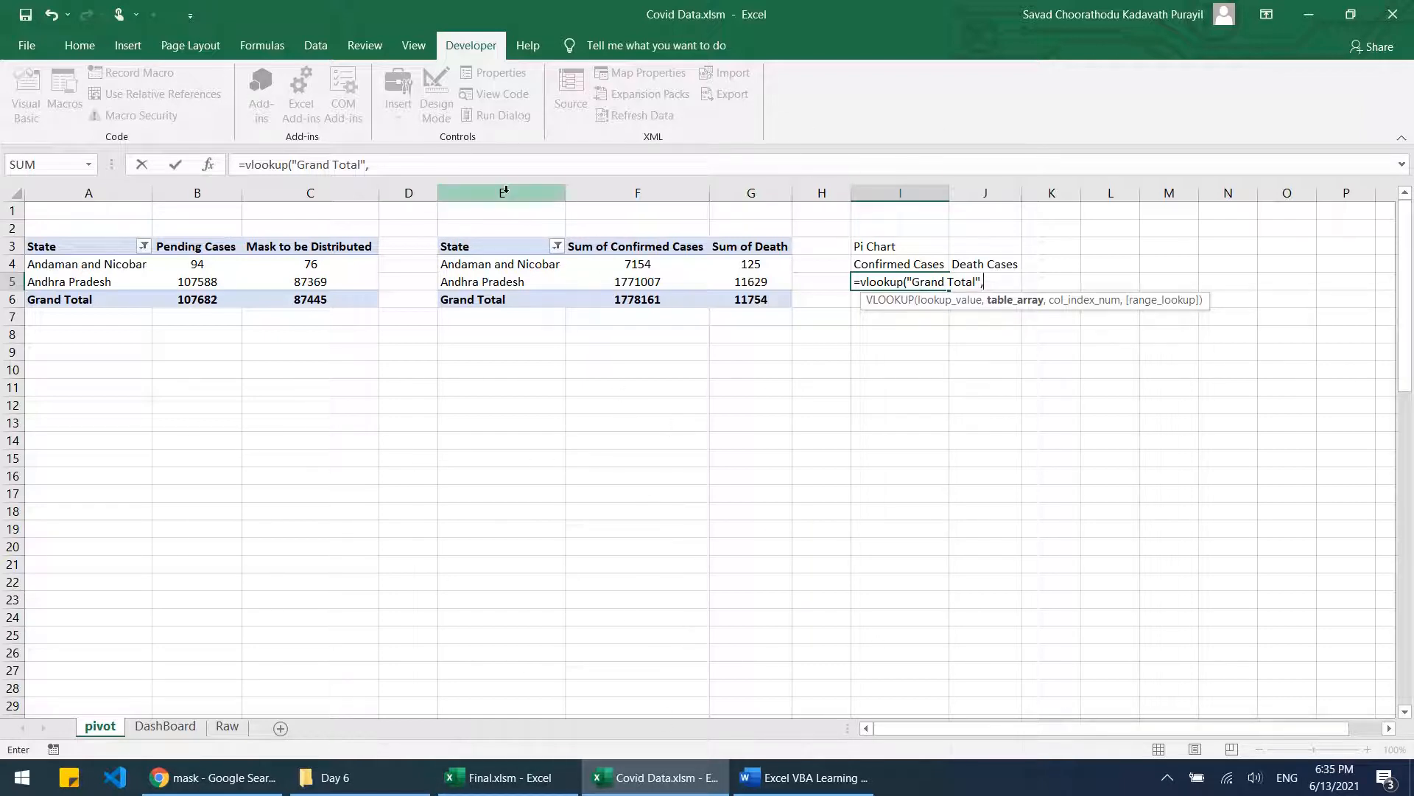
drag(506, 190, 752, 193)
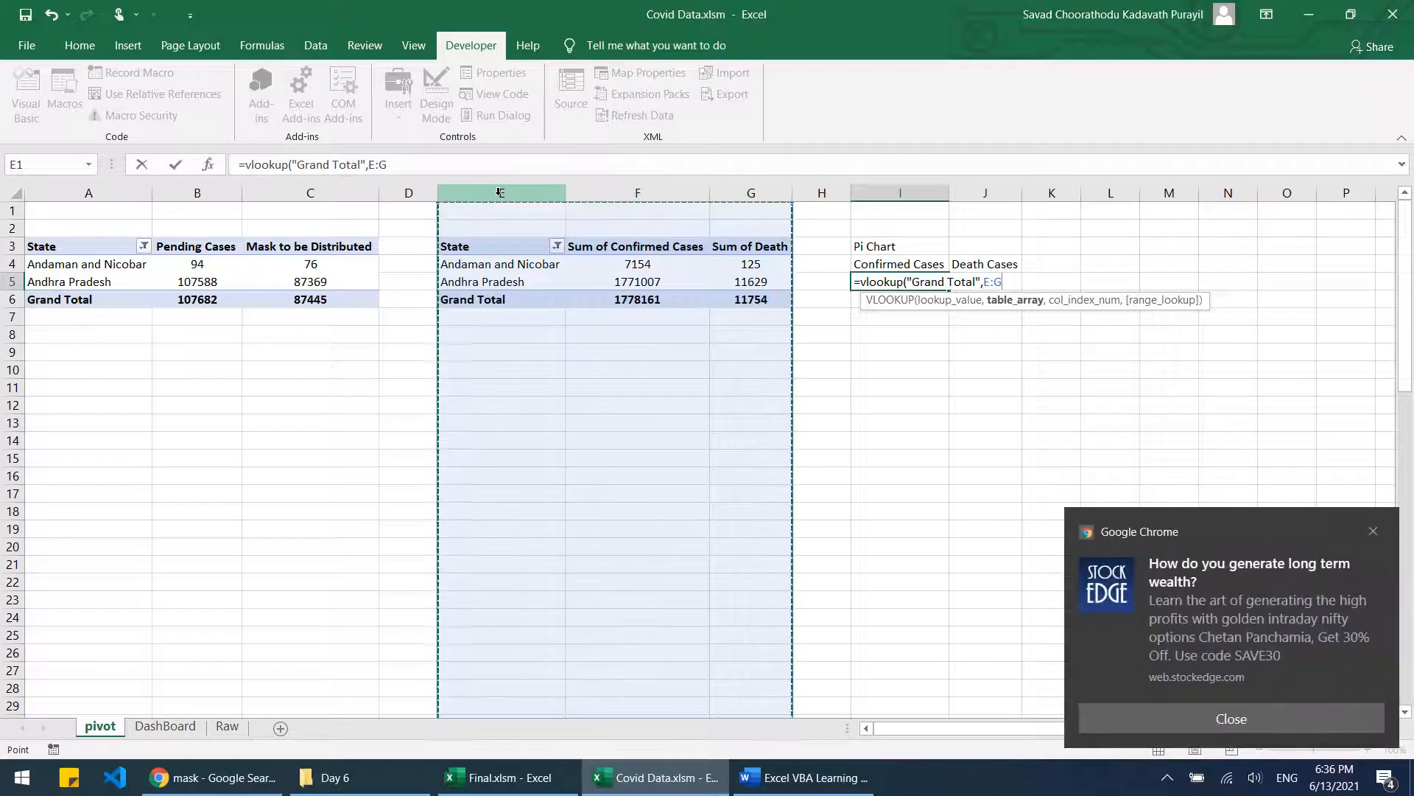
click(1154, 672)
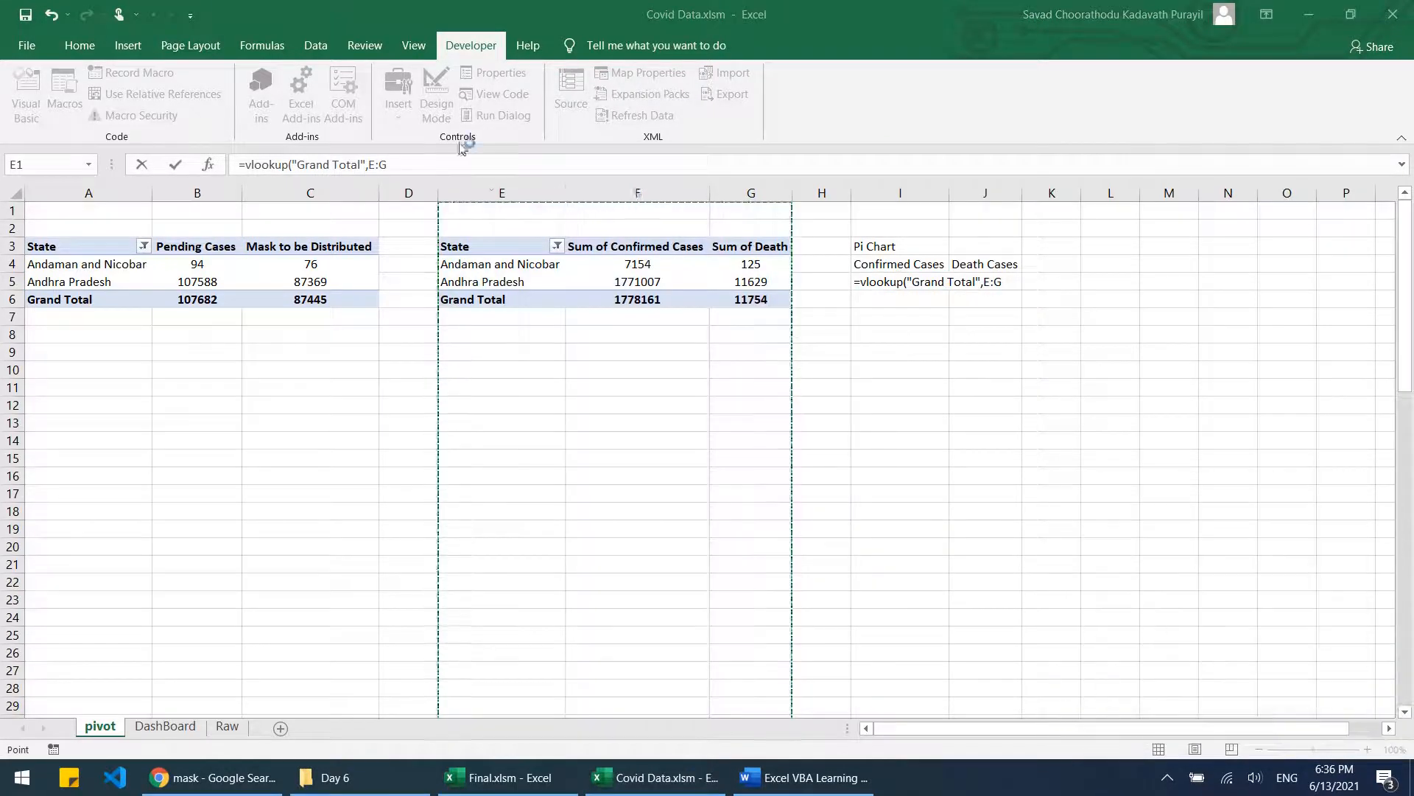
click(506, 192)
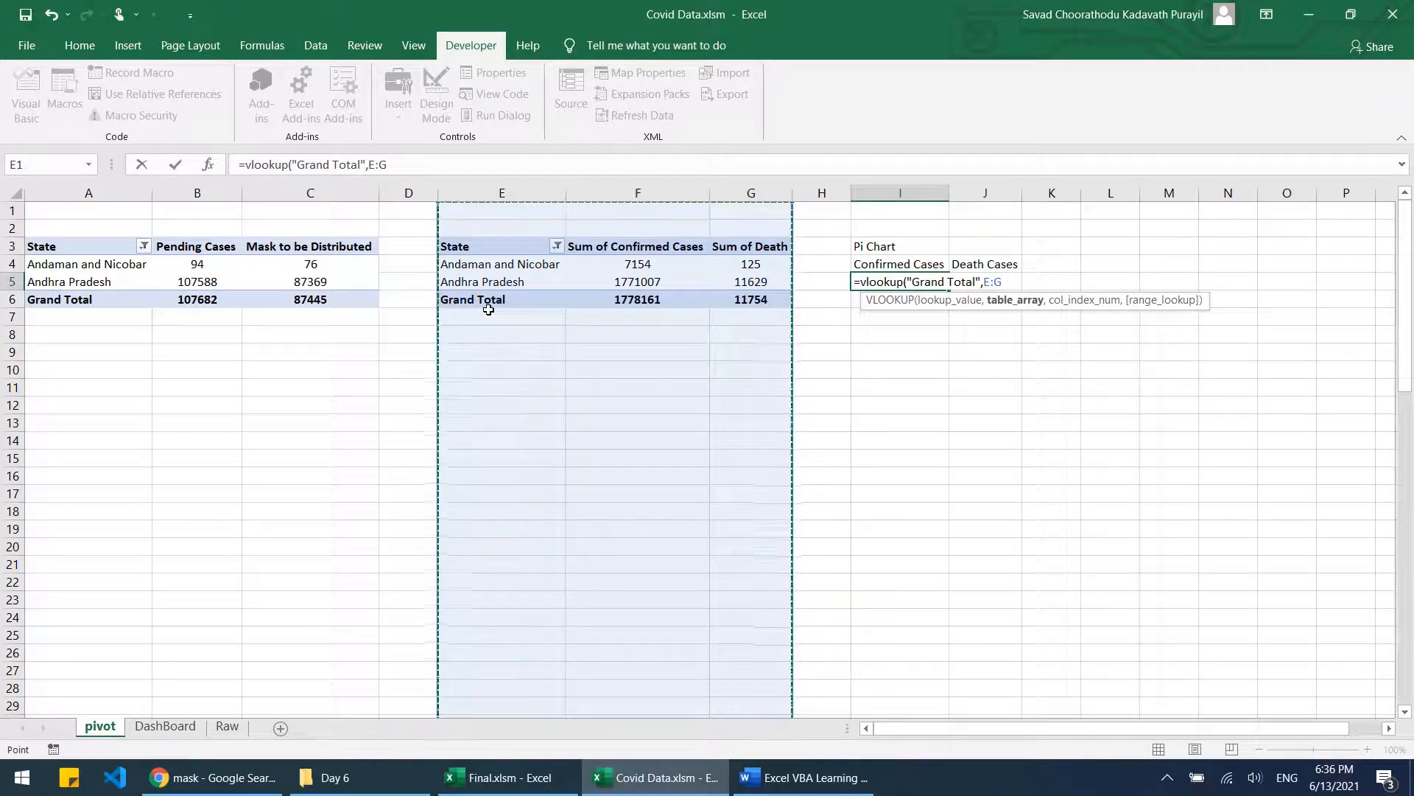
text(,)
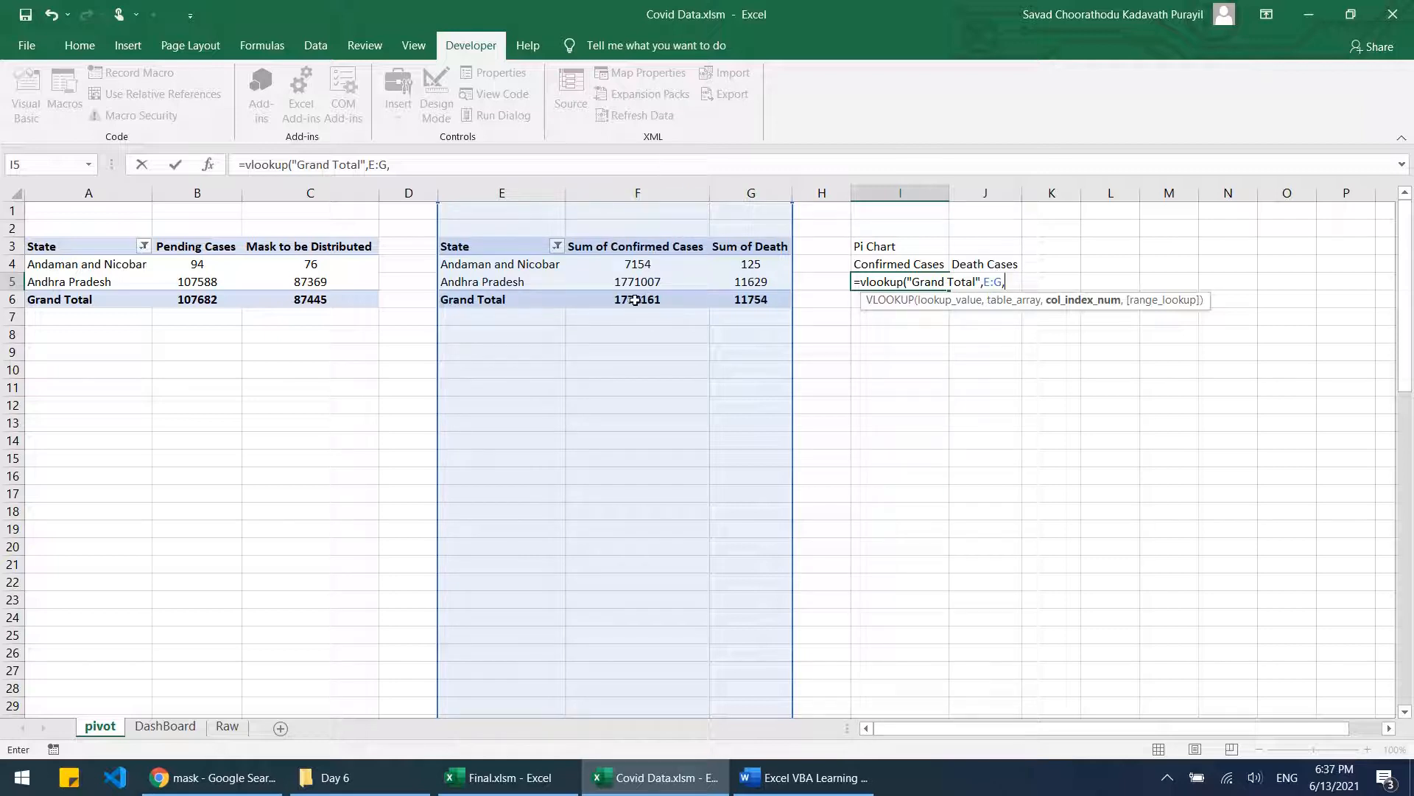
text(2,0)
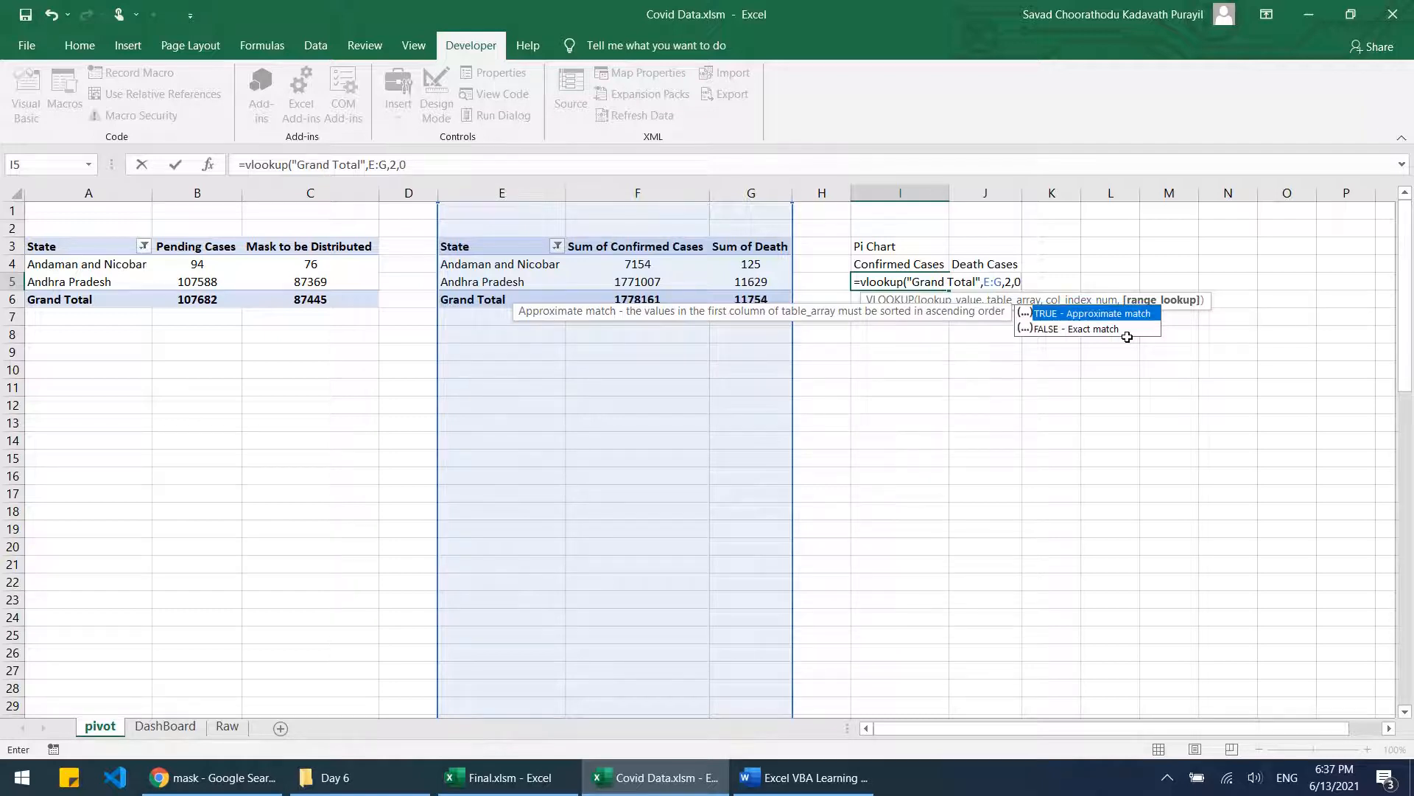
text())
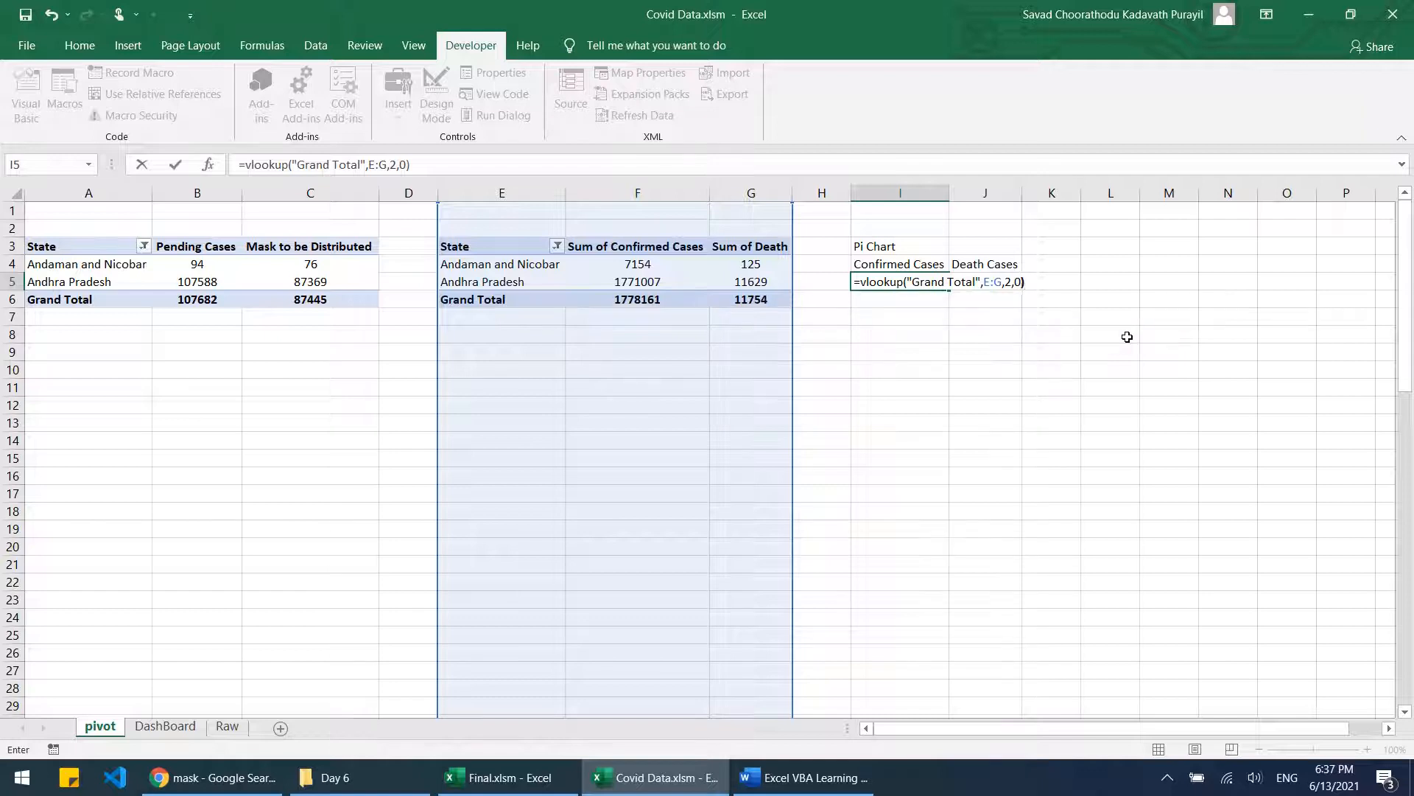
key(Return)
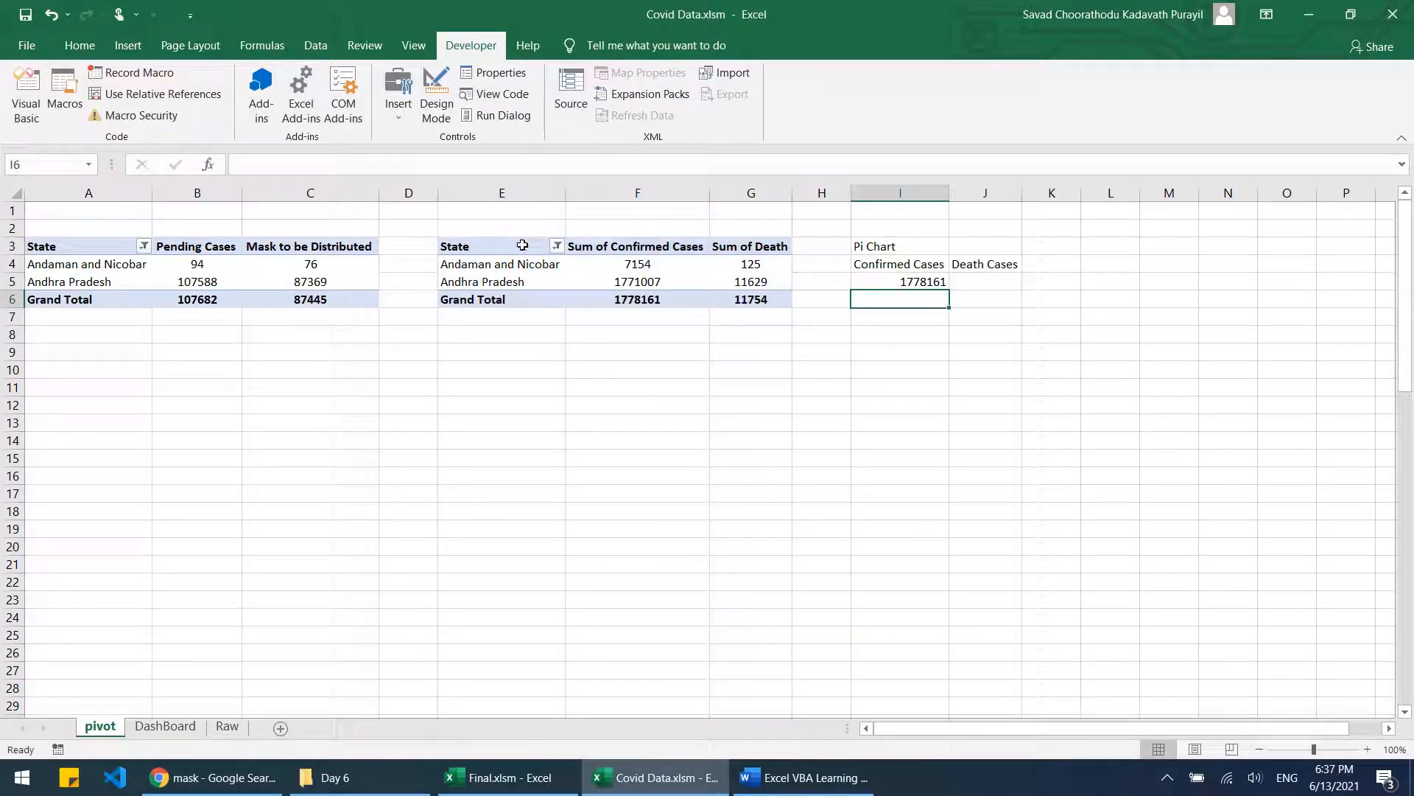
Step: Add Arunachal Pradesh to the copied PivotTable's State filter to test the lookup formula
click(557, 246)
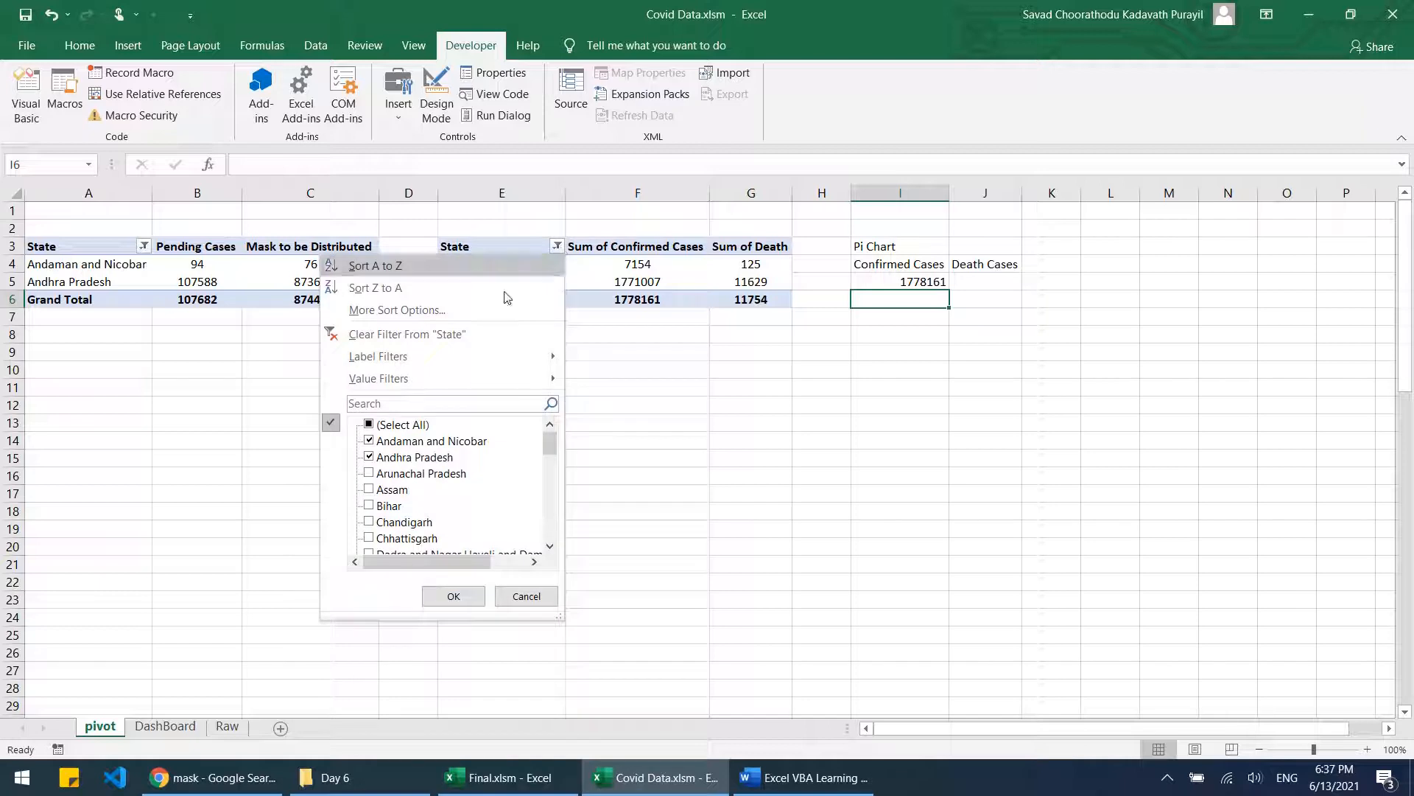
click(369, 473)
click(454, 596)
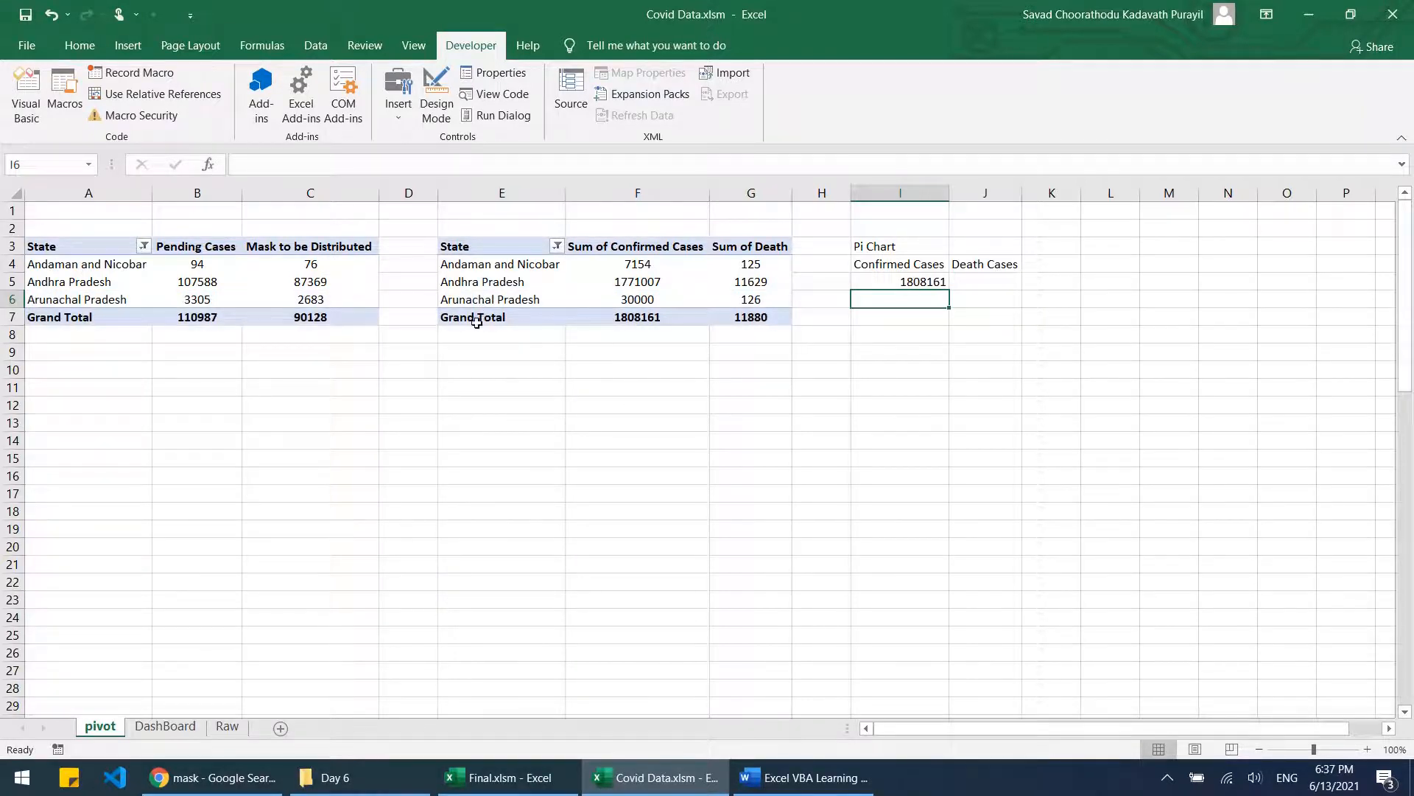
Step: Copy the lookup formula from I5 into J5 and set its column index to 3 for Death Cases
click(921, 281)
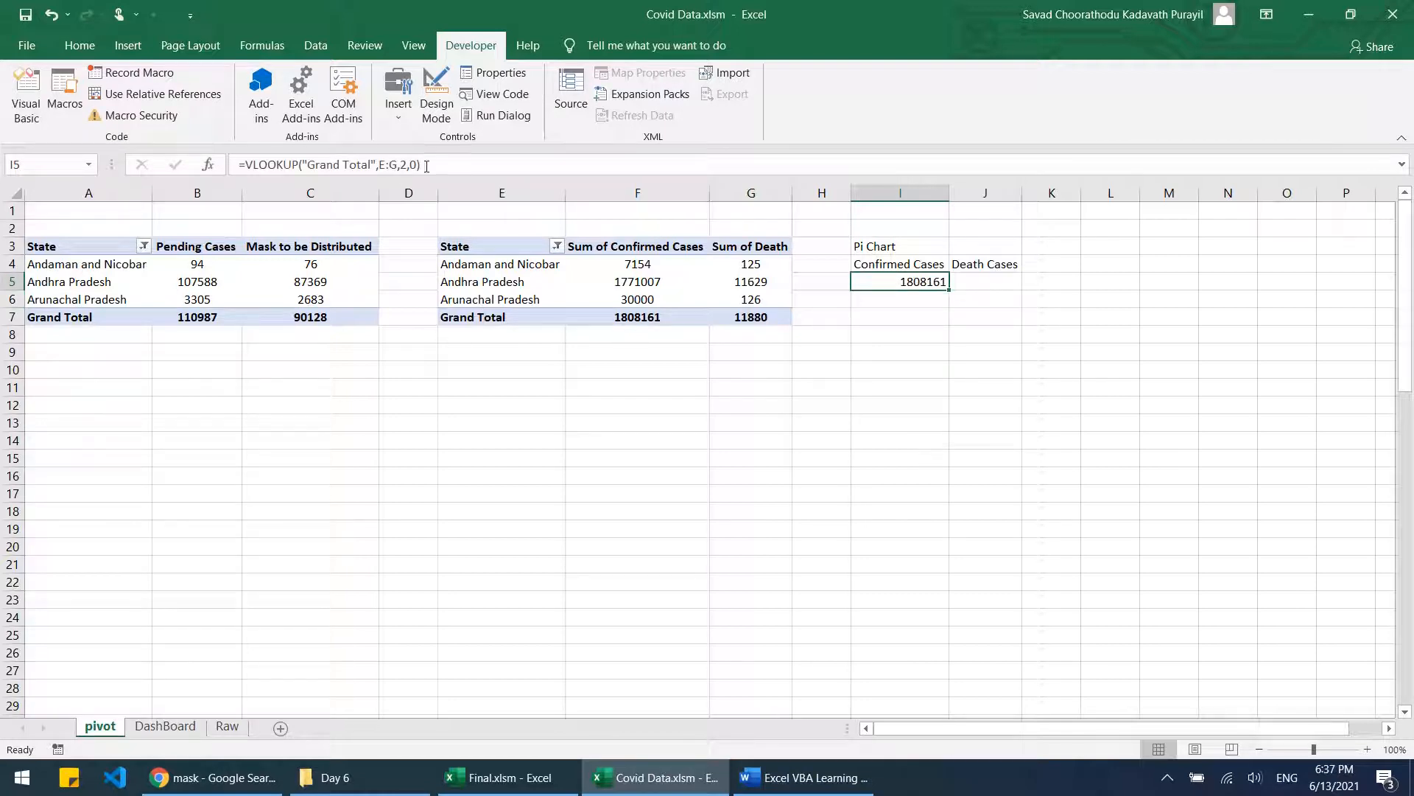
drag(427, 166, 63, 137)
key(ctrl+c)
key(ctrl+Return)
click(986, 284)
key(ctrl+v)
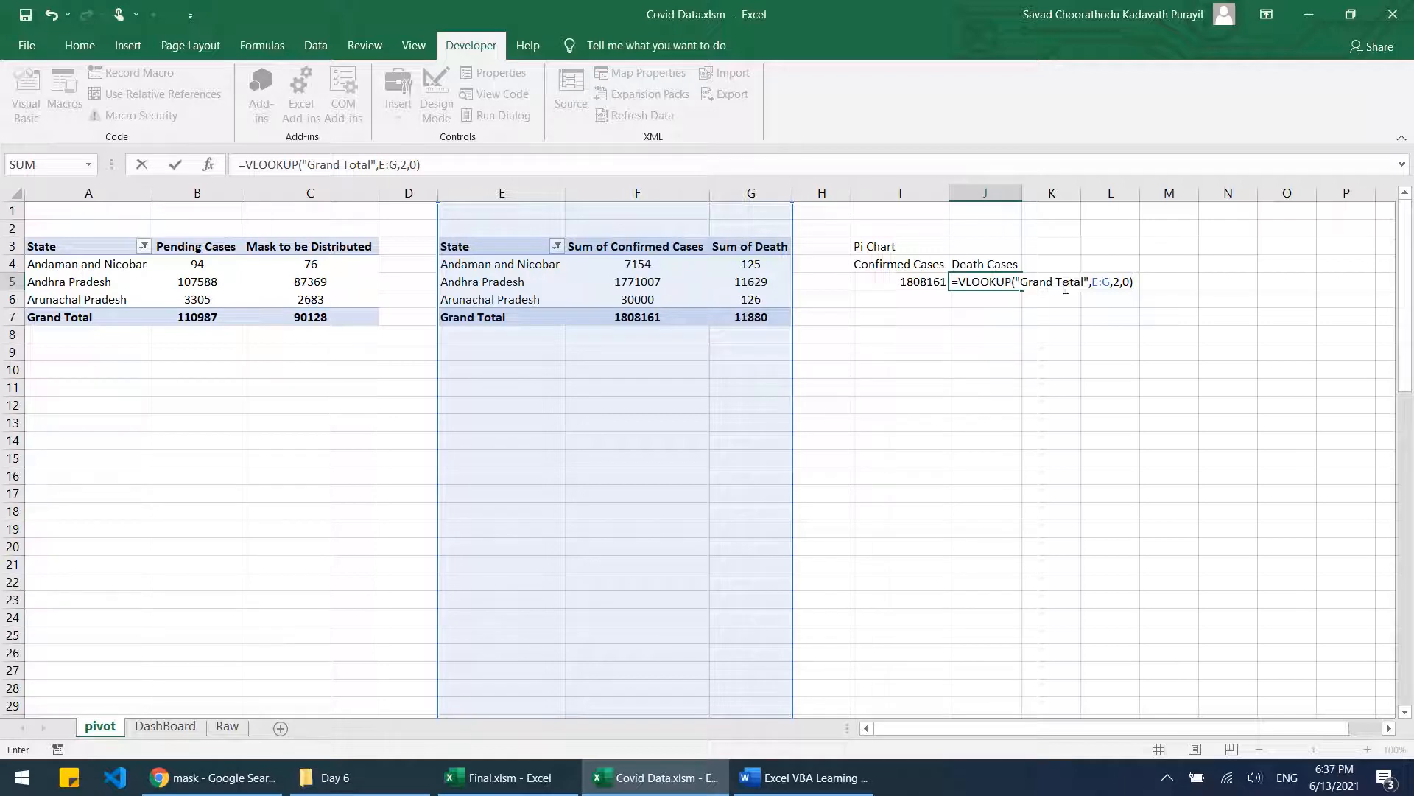
click(1121, 281)
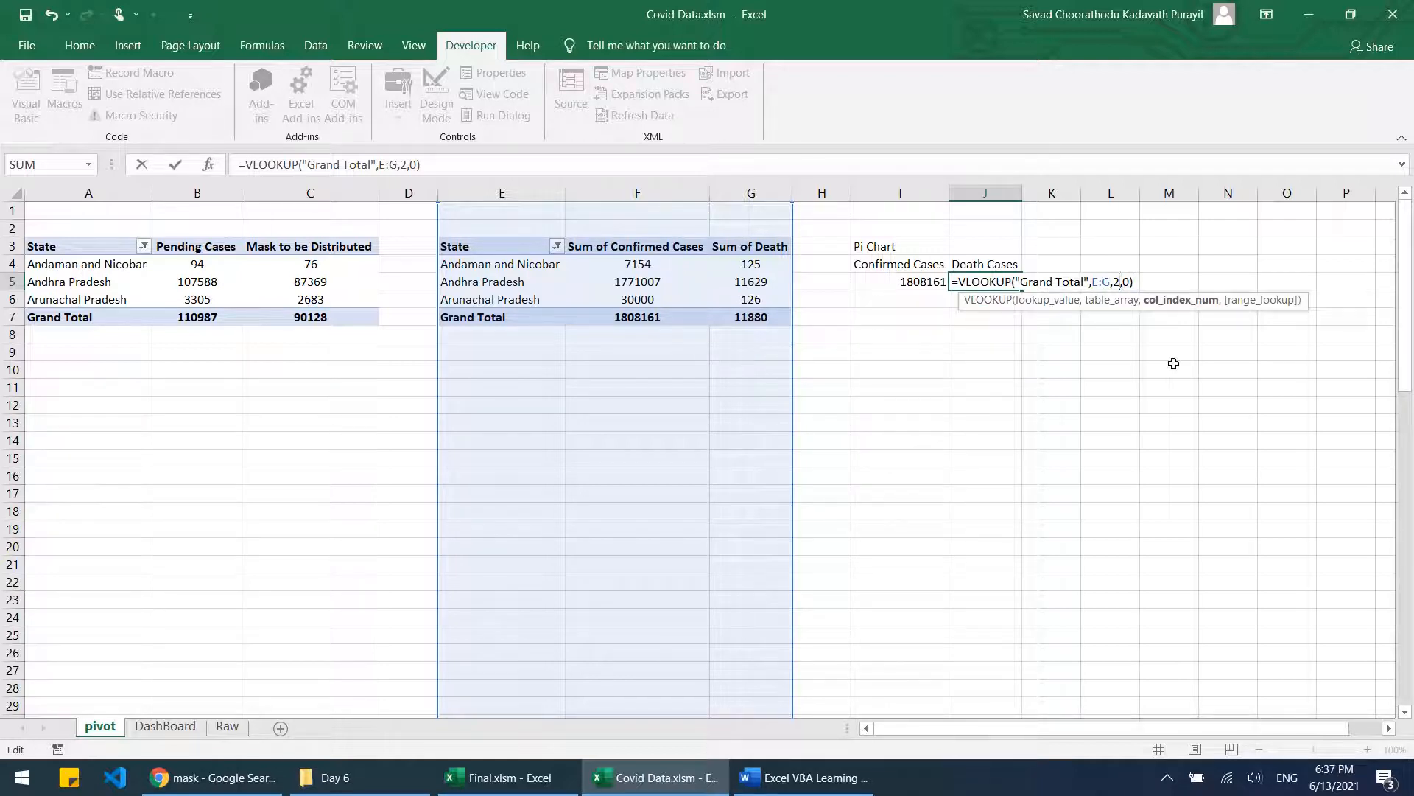
key(BackSpace)
text(3)
key(Return)
key(Up)
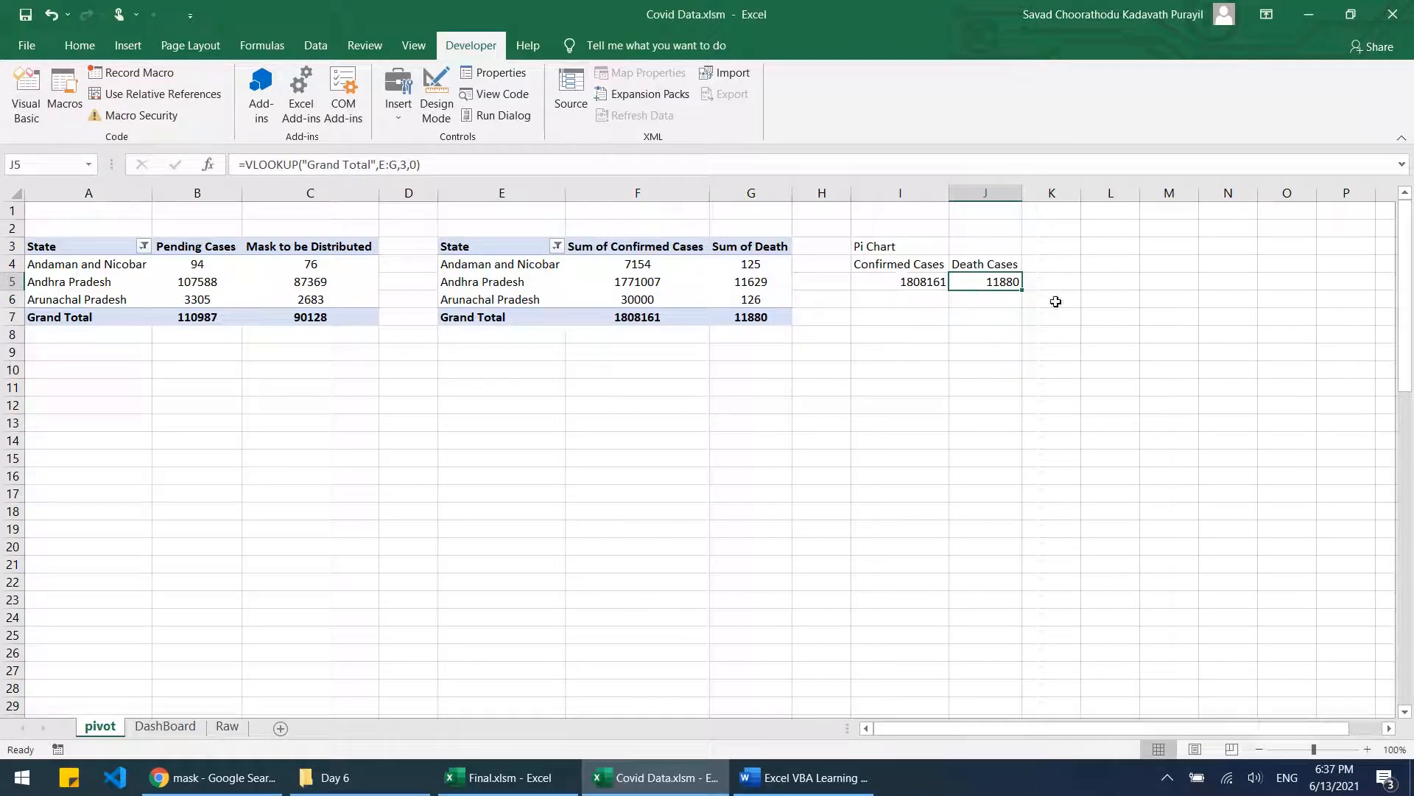
Step: Insert a 2-D pie chart from the Confirmed Cases and Death Cases range I4:J5 on the pivot sheet
drag(916, 271, 991, 277)
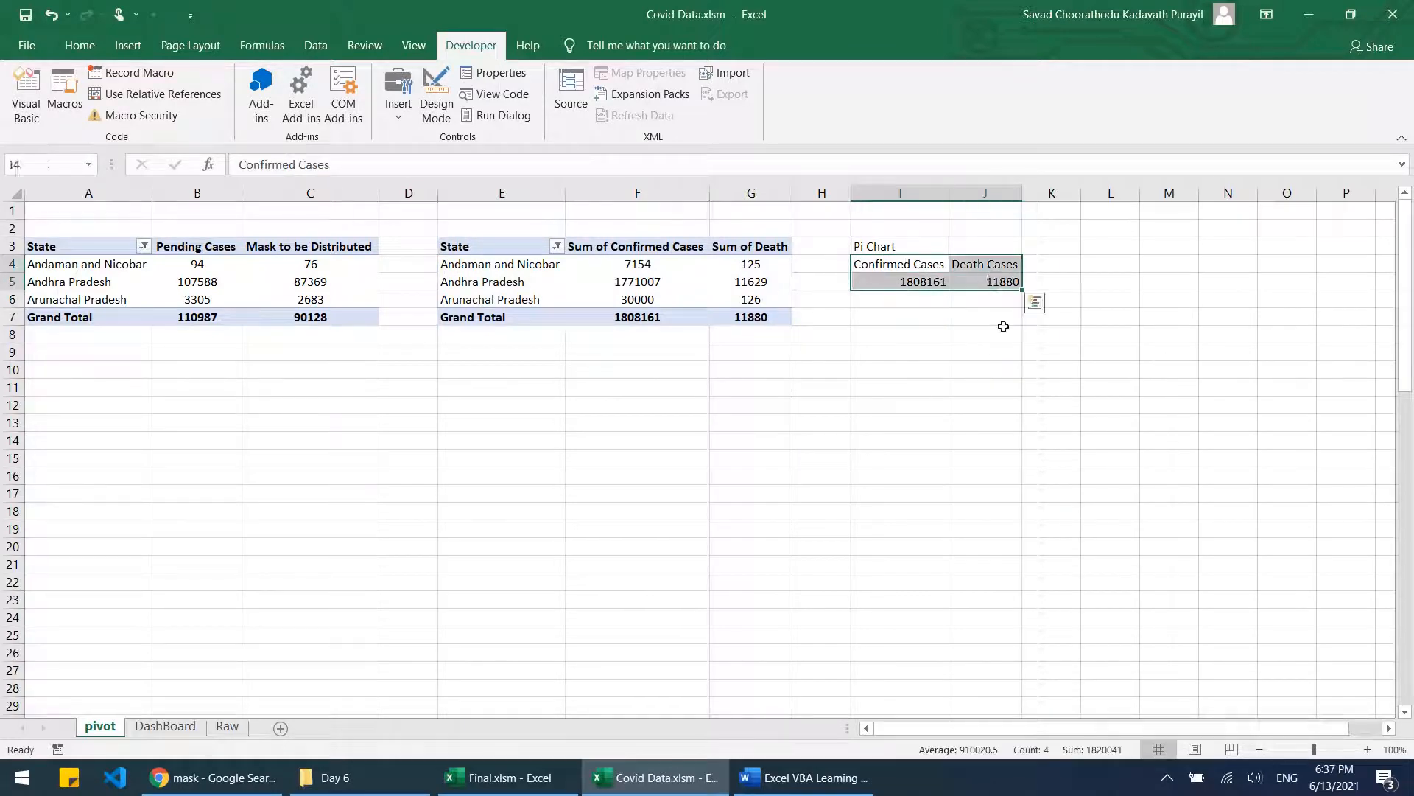
click(127, 46)
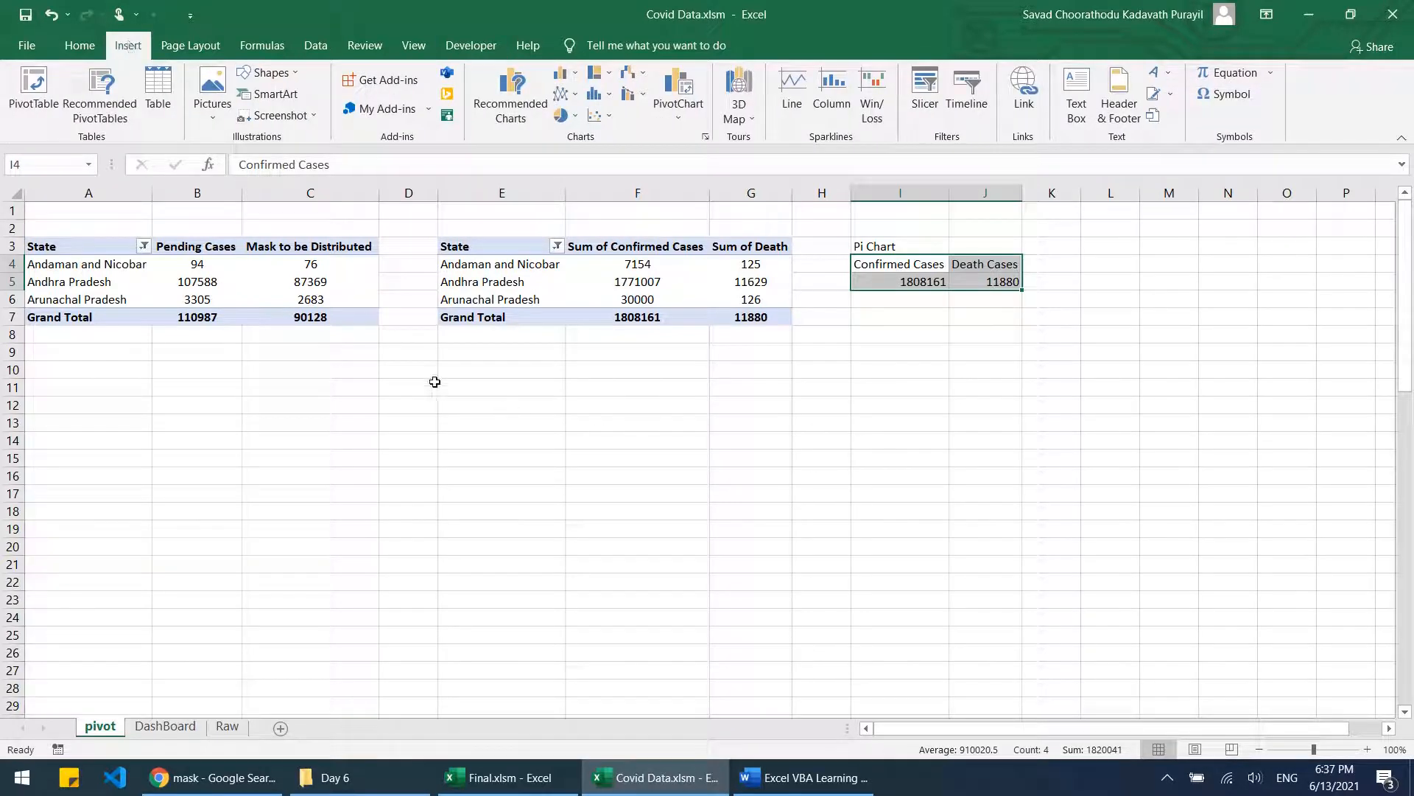
click(280, 278)
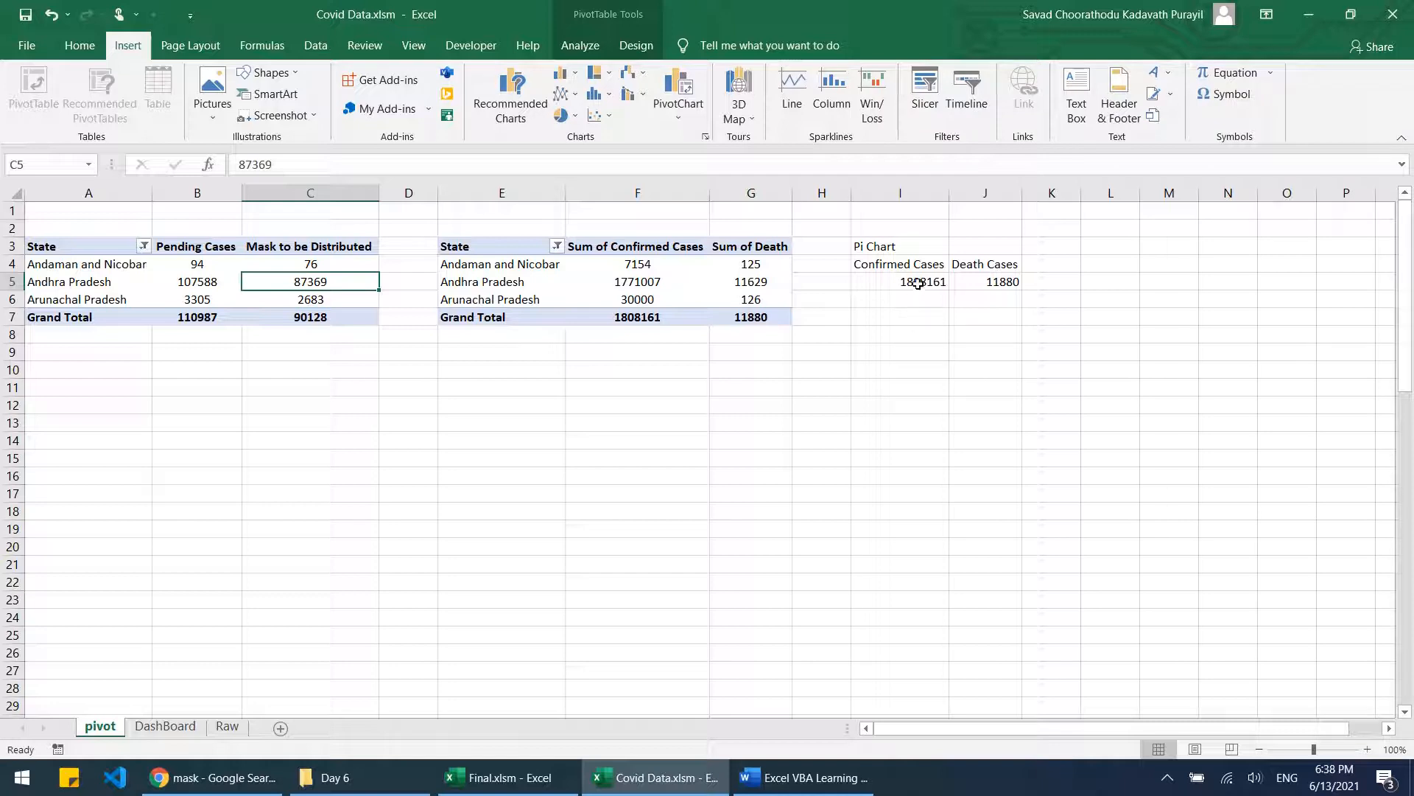
drag(916, 263, 991, 279)
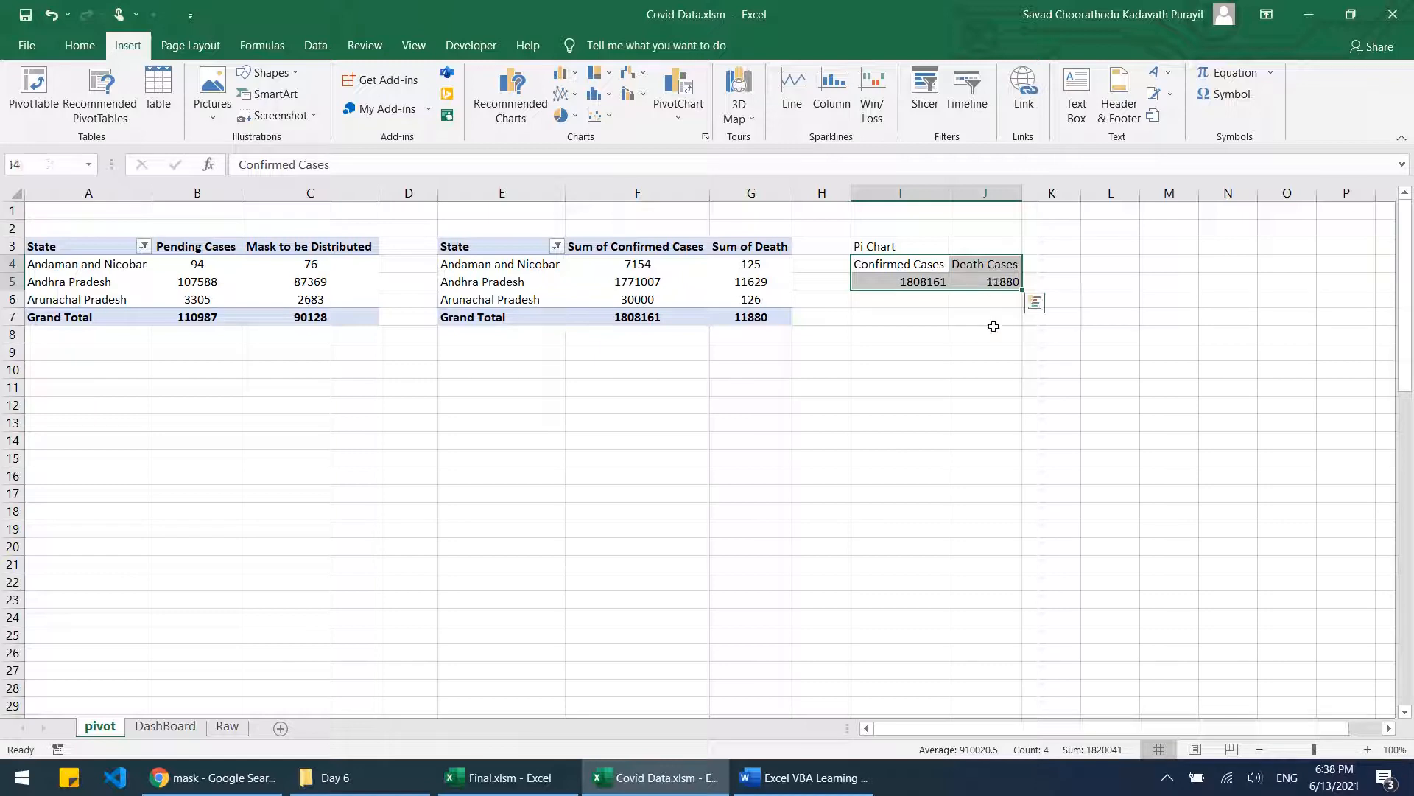
click(562, 120)
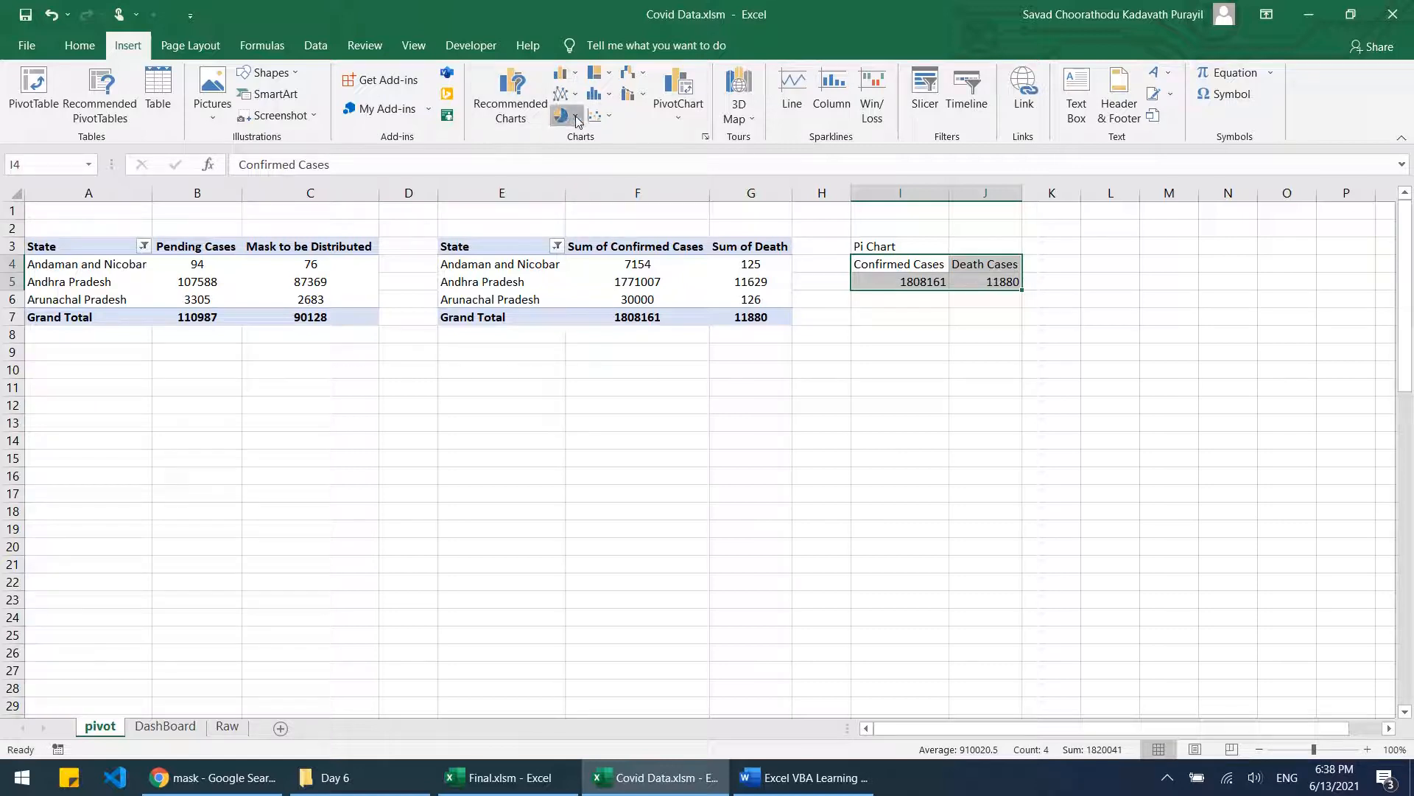
click(573, 175)
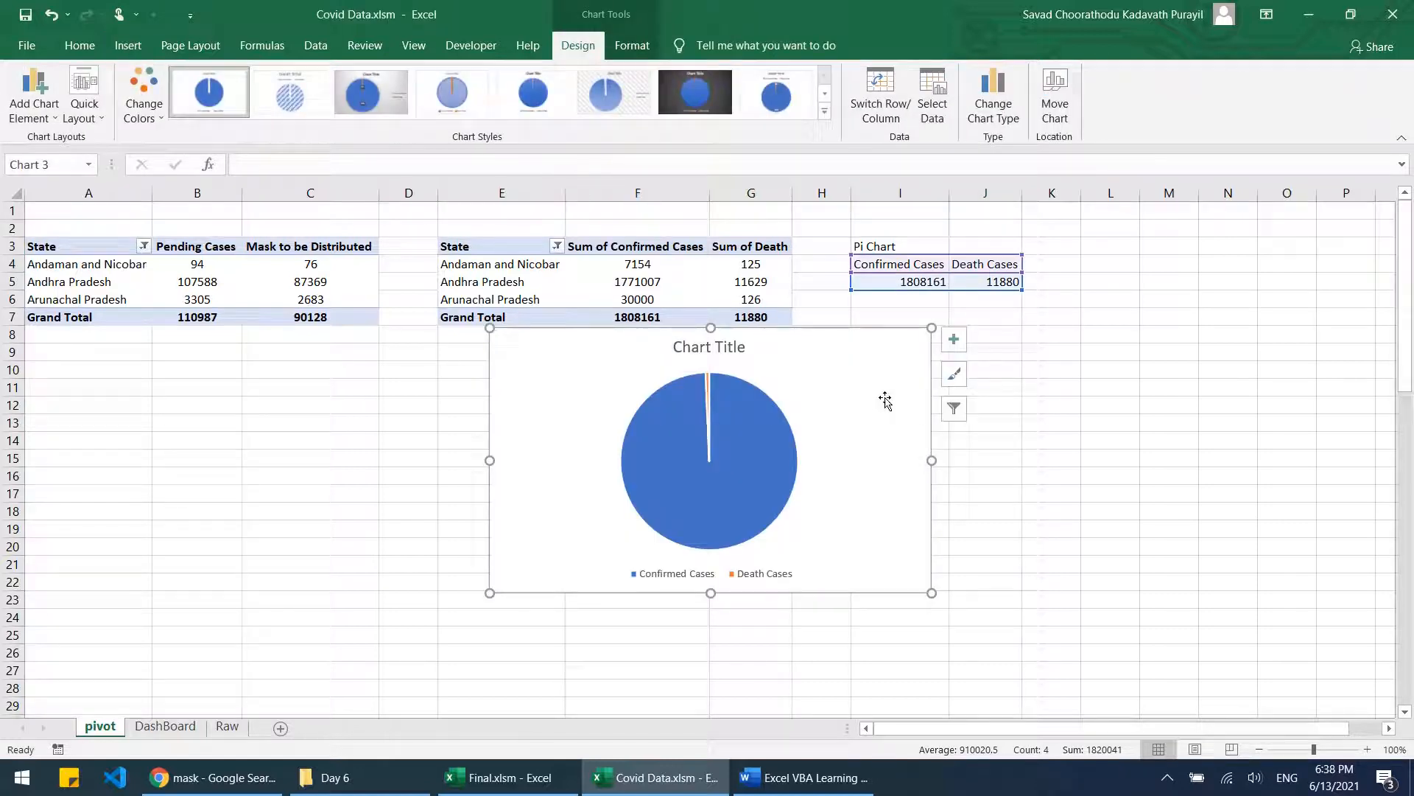
Step: Move the pie chart from the pivot sheet to the DashBoard sheet and place it below and to the right of the mask picture
key(Delete)
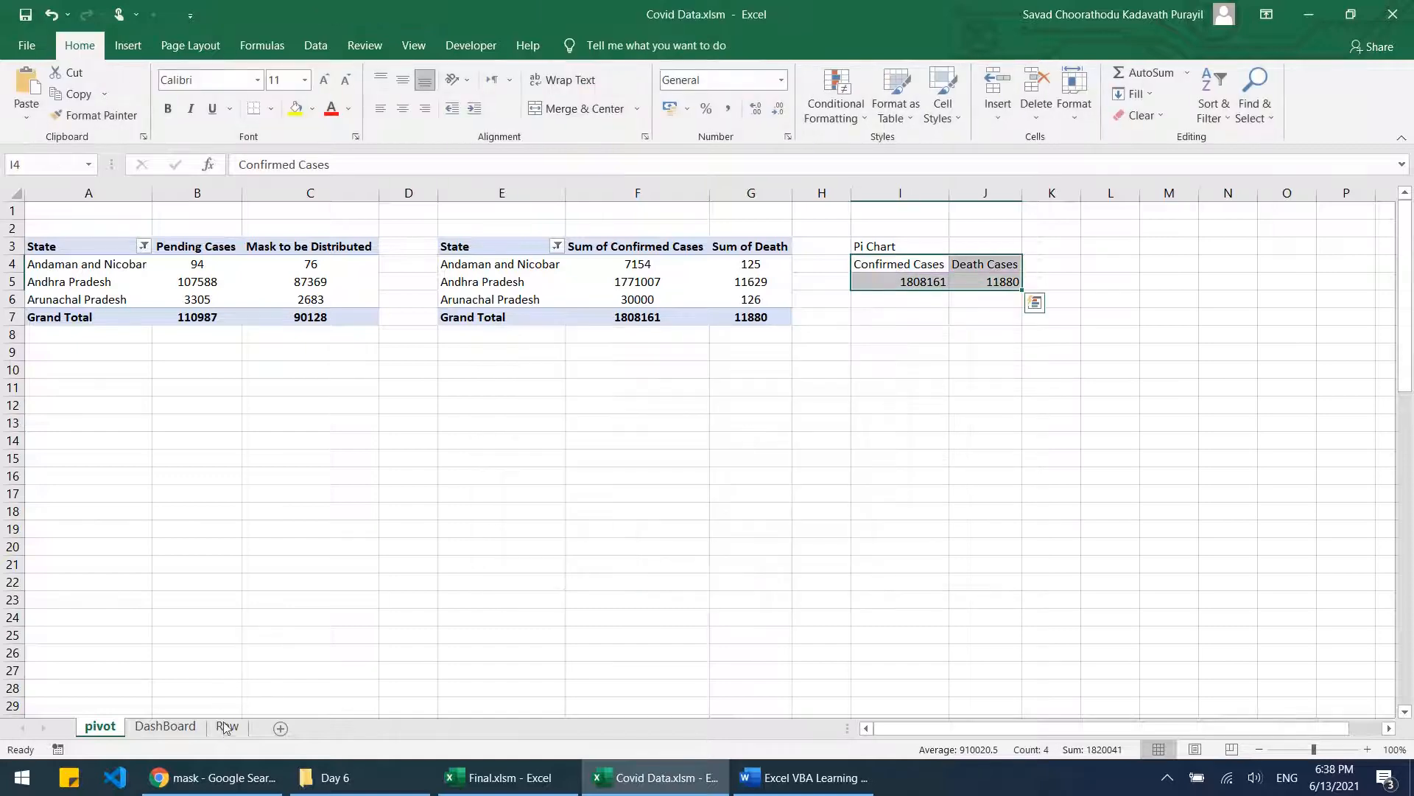
click(227, 728)
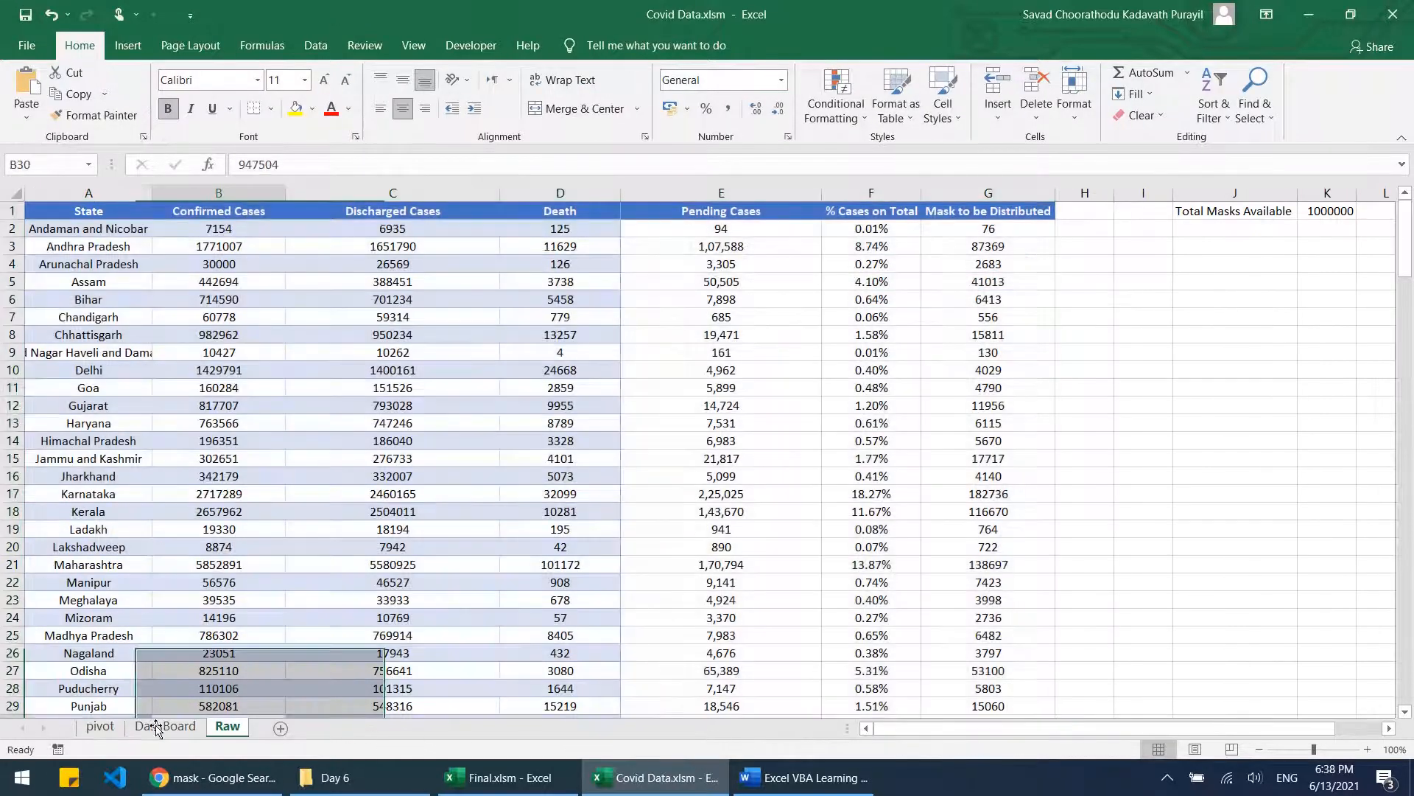
click(165, 726)
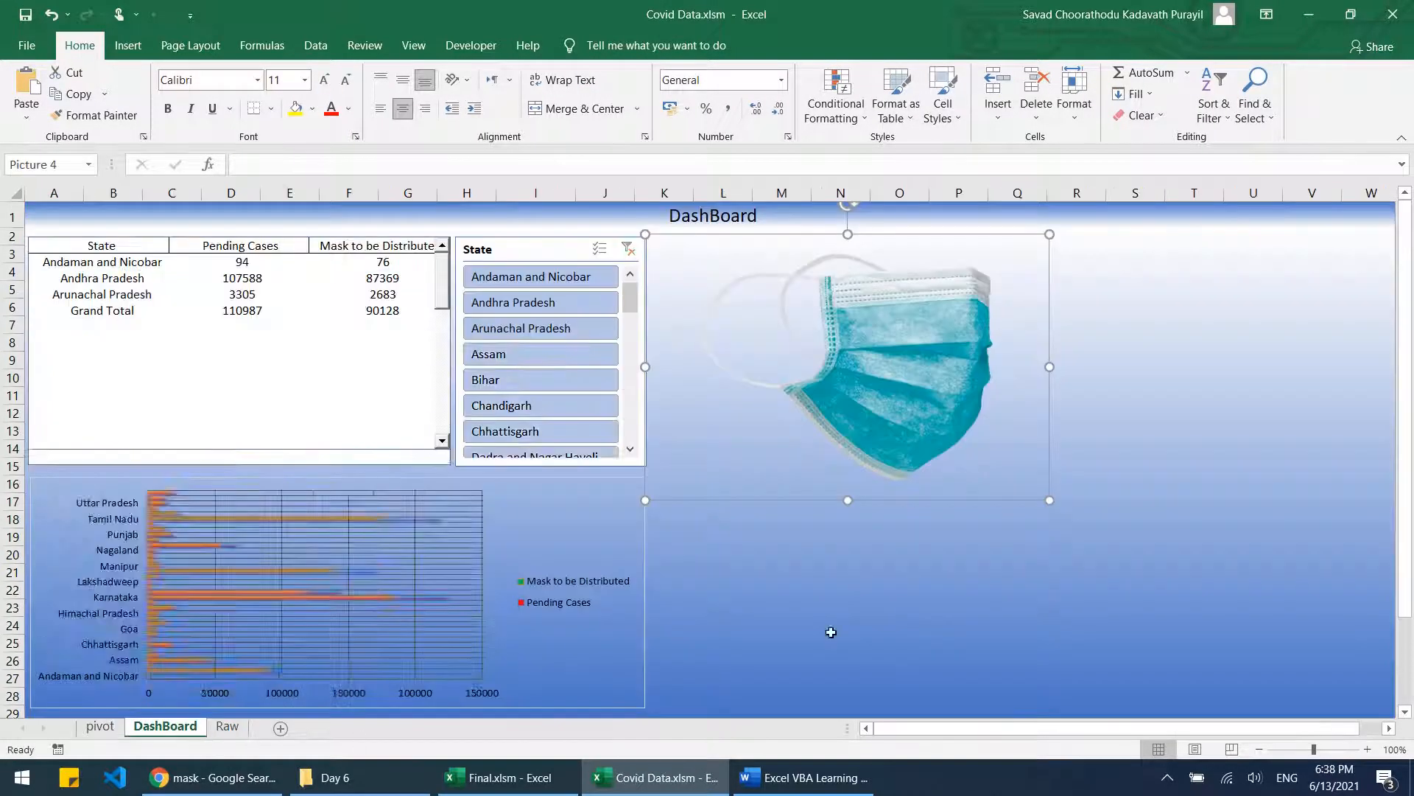
key(ctrl+v)
drag(935, 451, 1027, 451)
drag(1014, 291, 1303, 505)
Step: Shrink the mask picture and enlarge the pie chart slightly so both fit the dashboard without overlapping
click(913, 394)
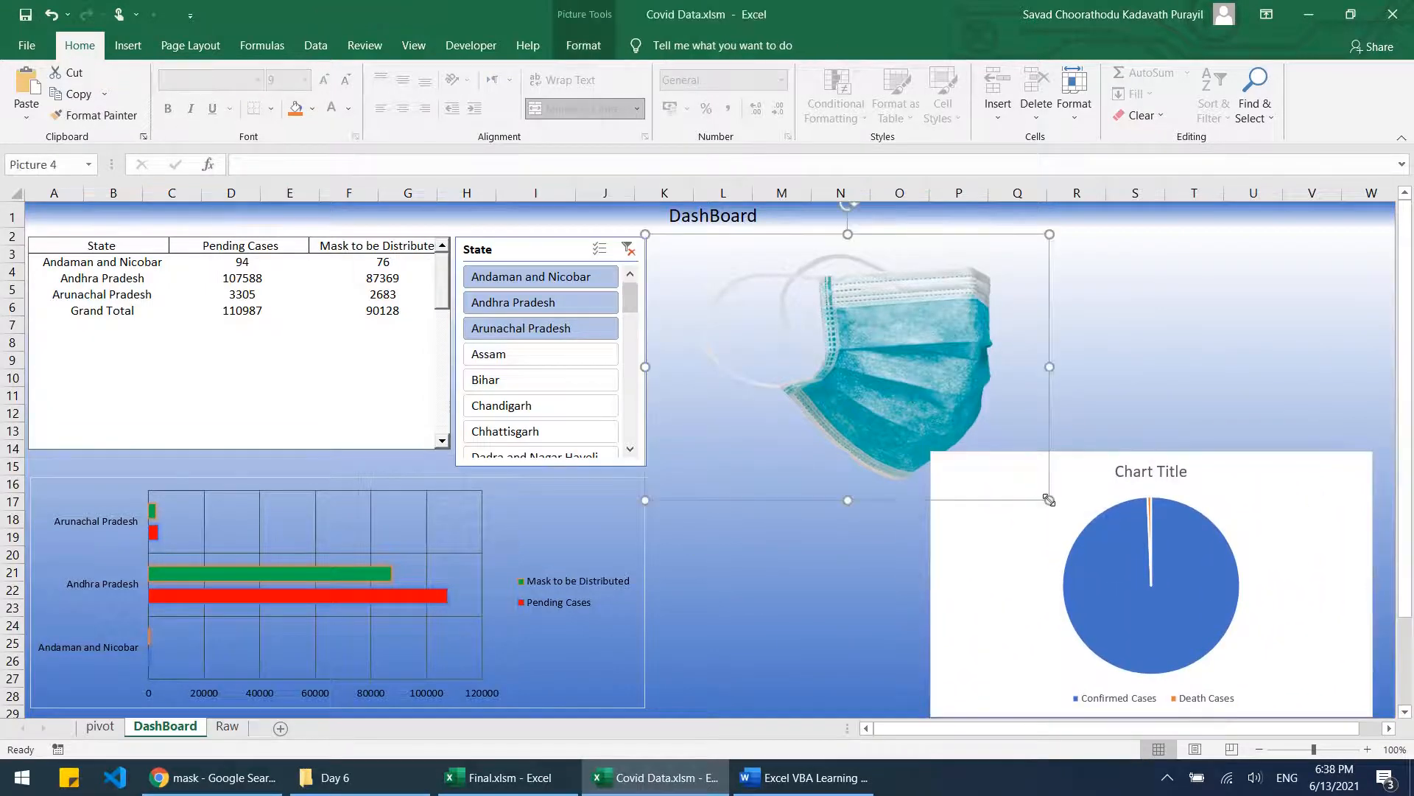
drag(1049, 500, 1019, 452)
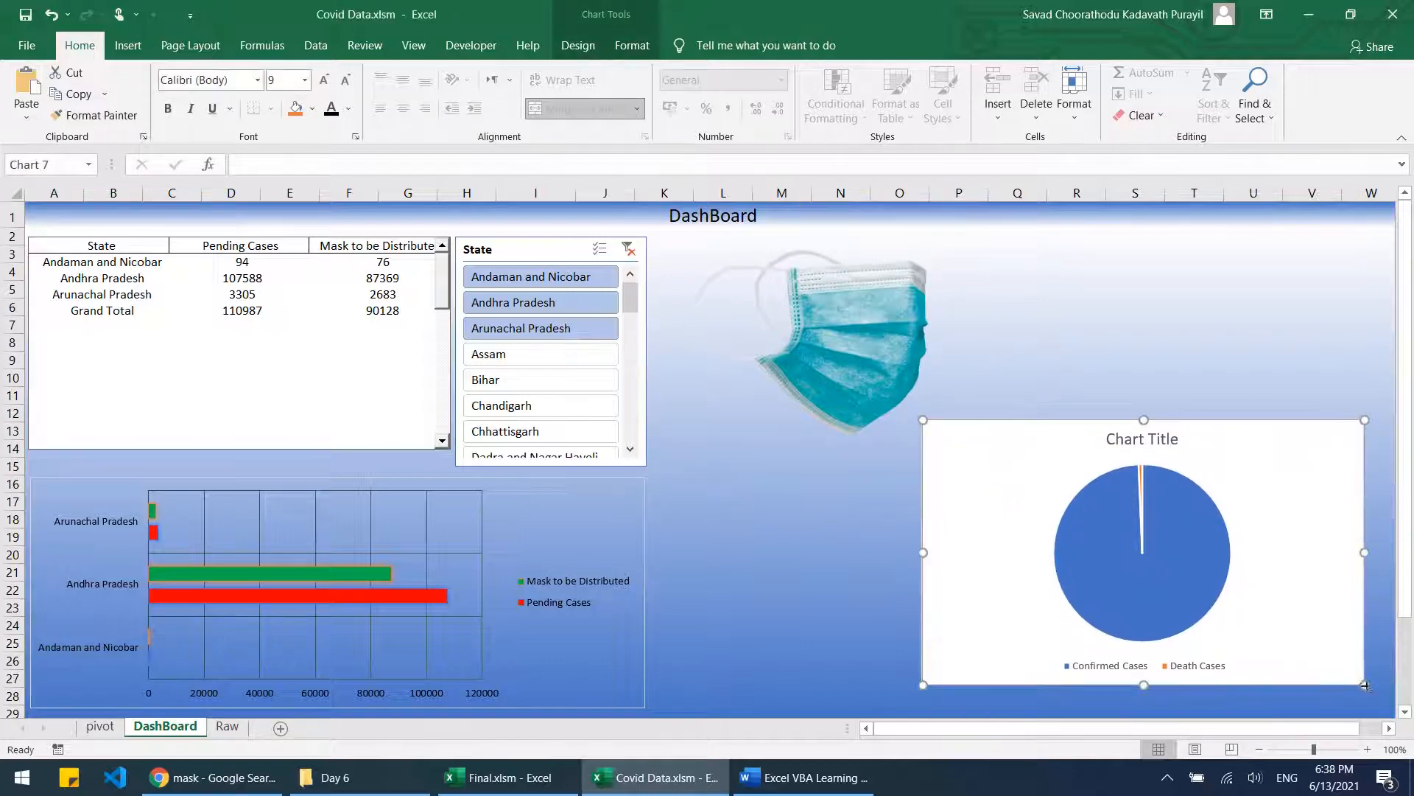
drag(1365, 685, 1377, 707)
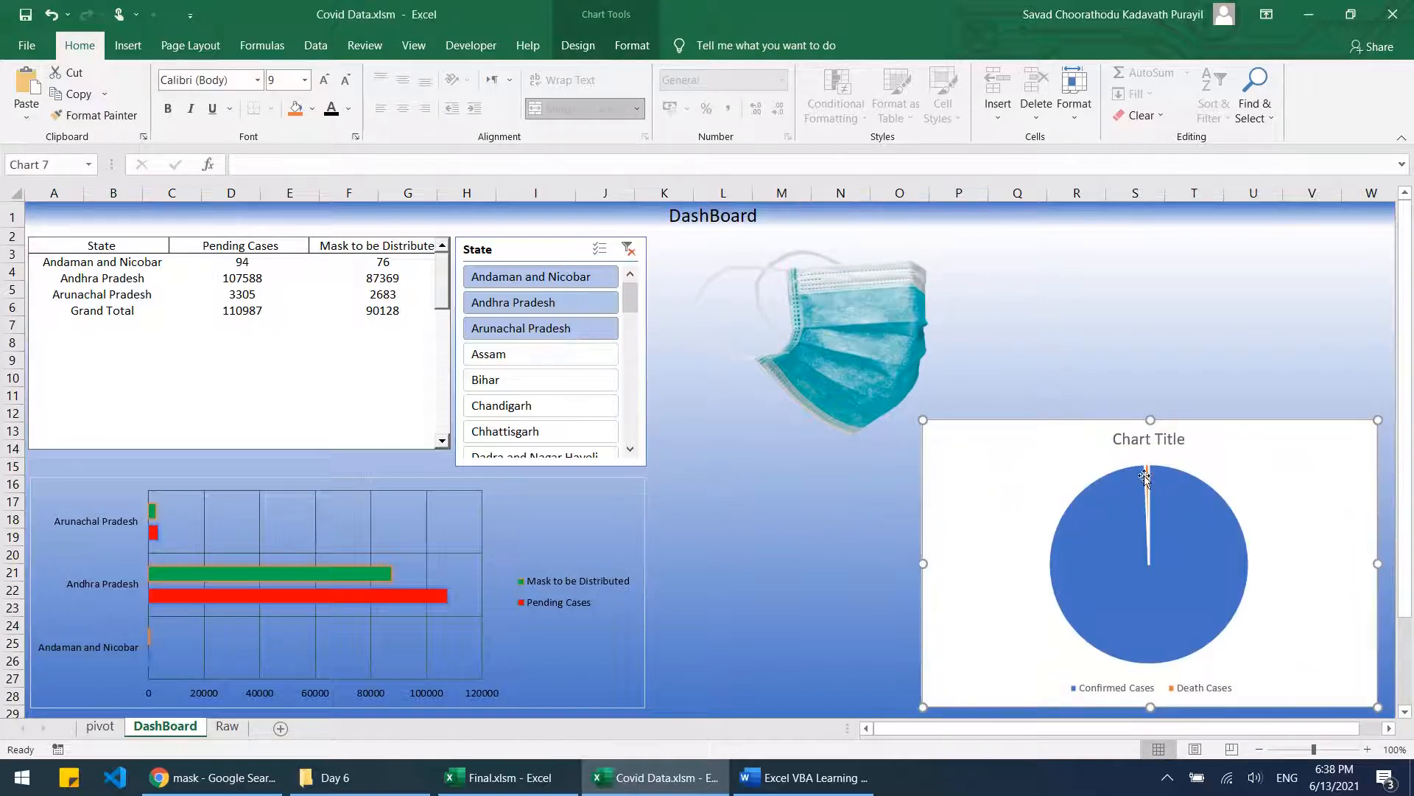
Step: Change the pie chart's title to "Confirmed Cases Vs Death Cases"
double_click(1149, 440)
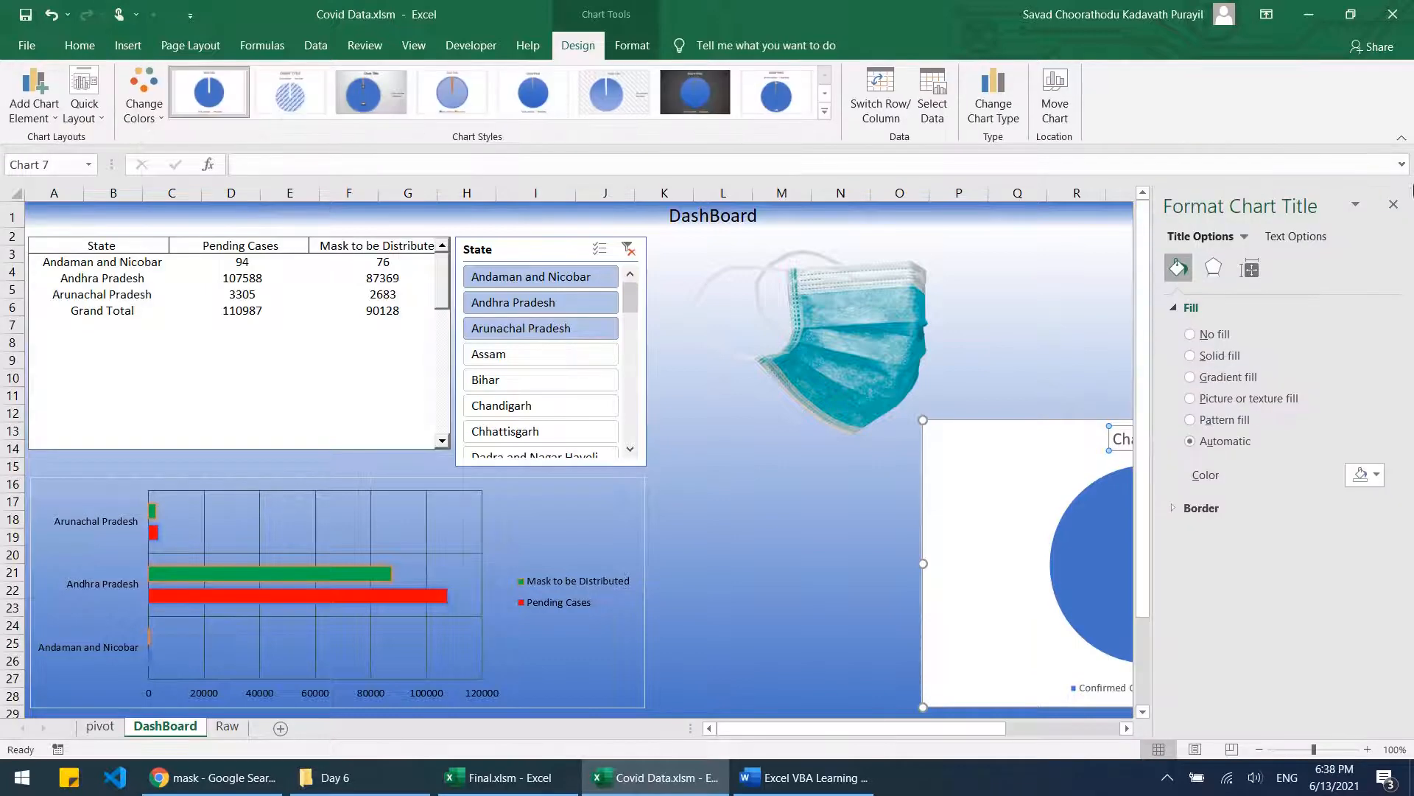
click(1393, 208)
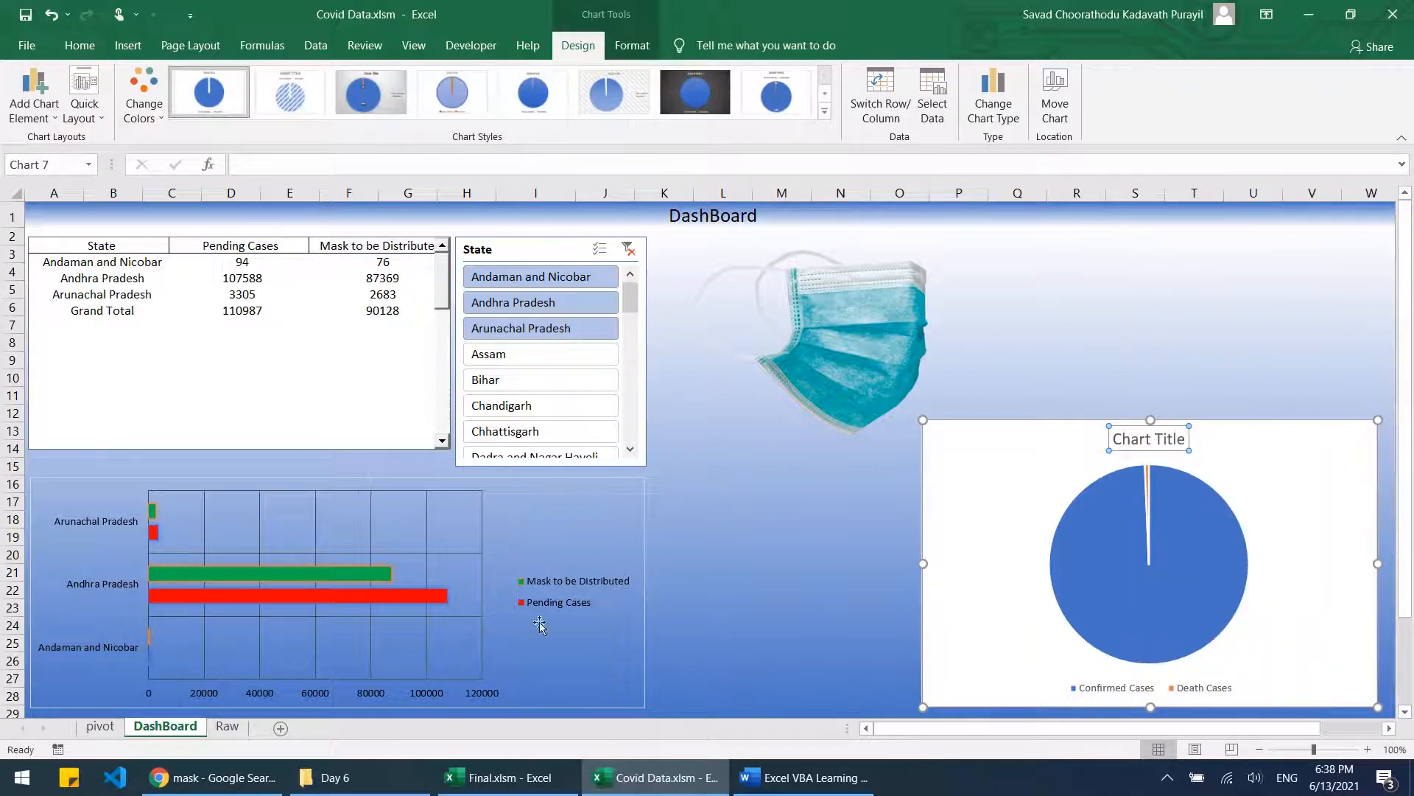
triple_click(1170, 447)
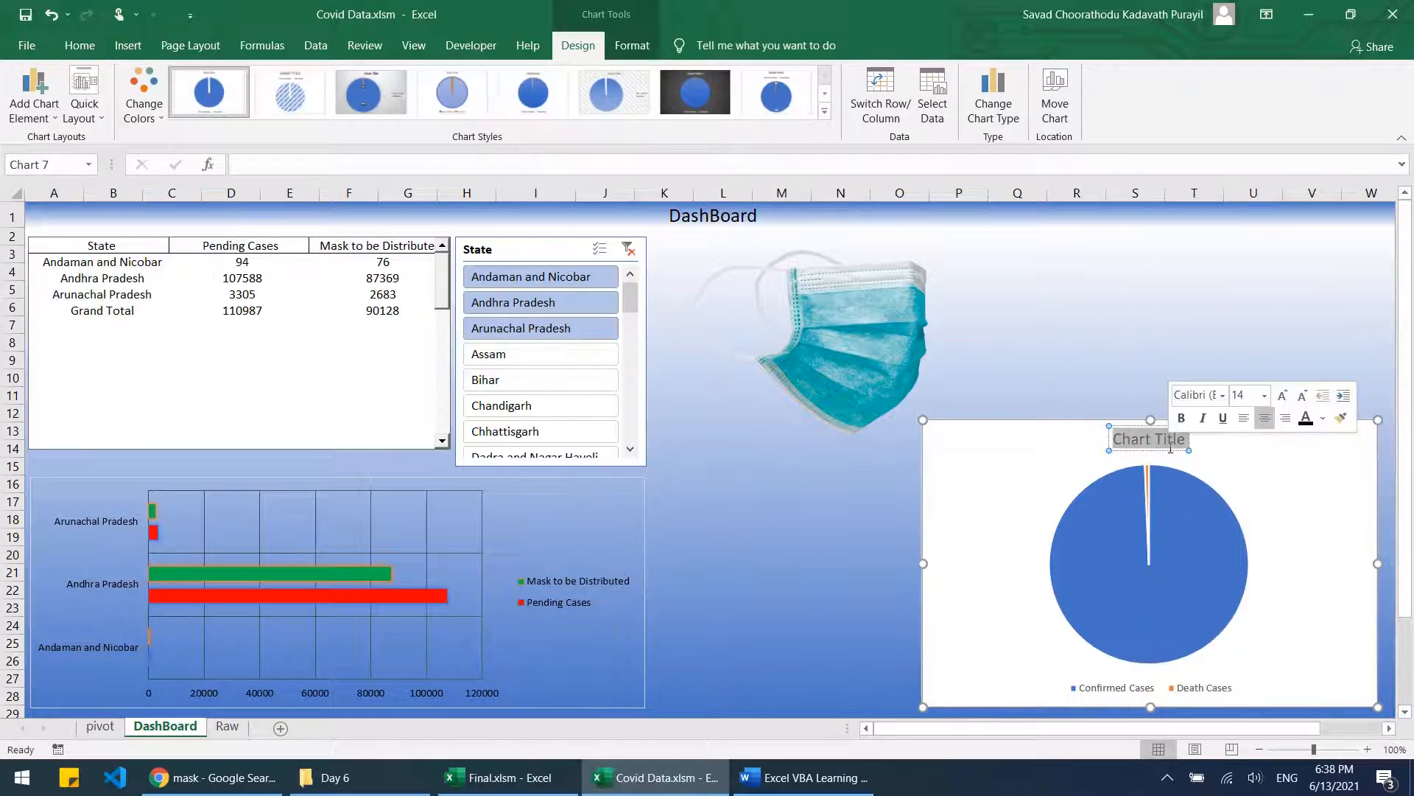
text(Cor)
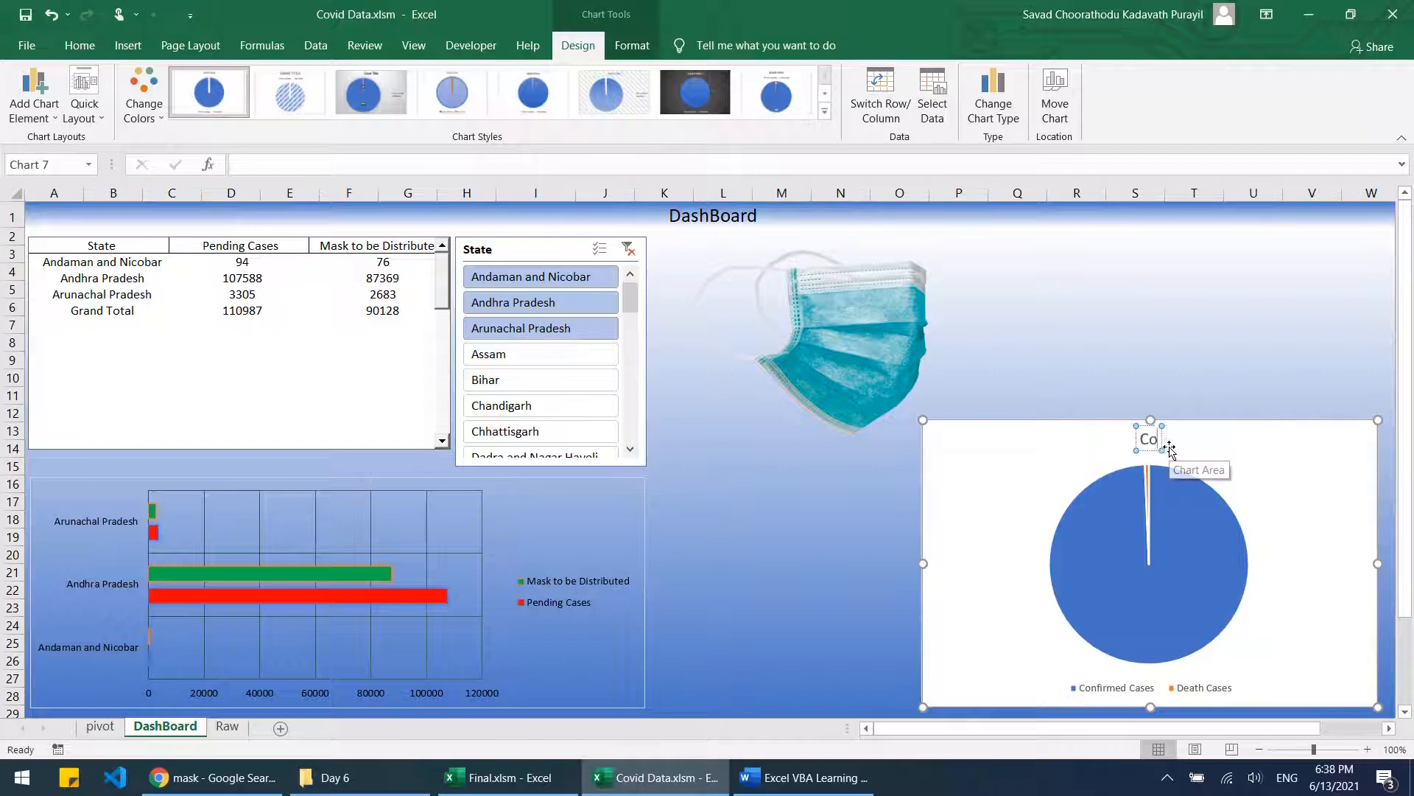
key(BackSpace)
key(BackSpace)
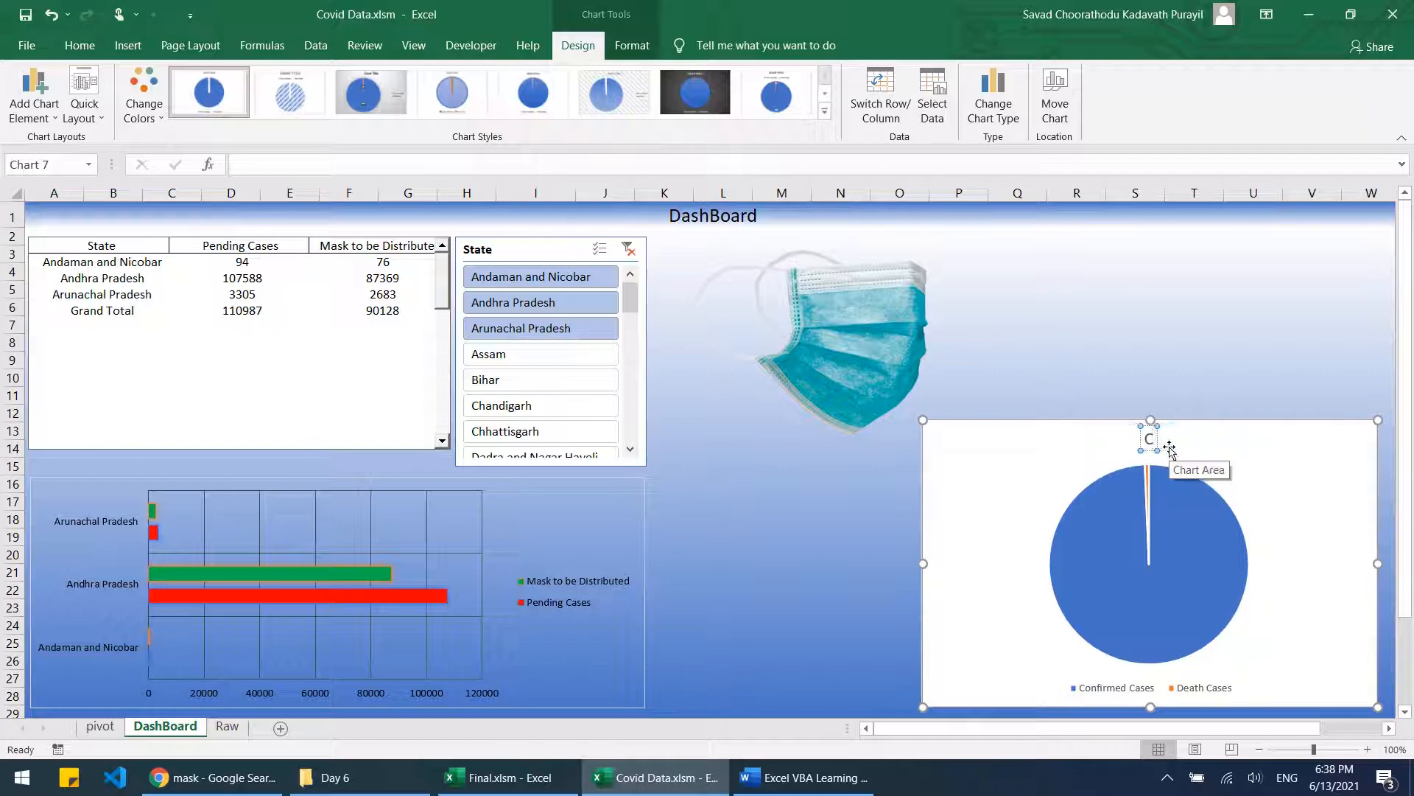
text(onfirmed Ca)
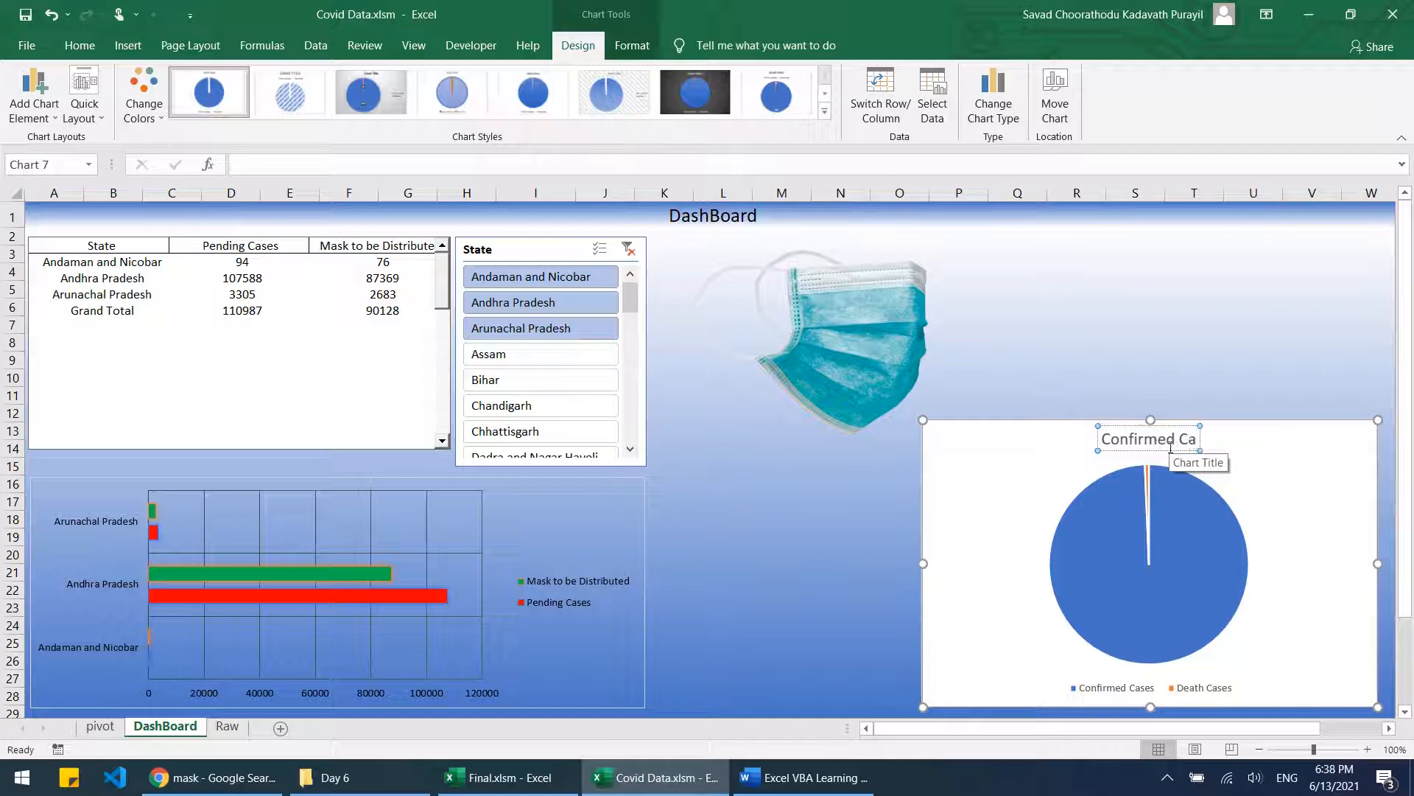
text(ses Vs De)
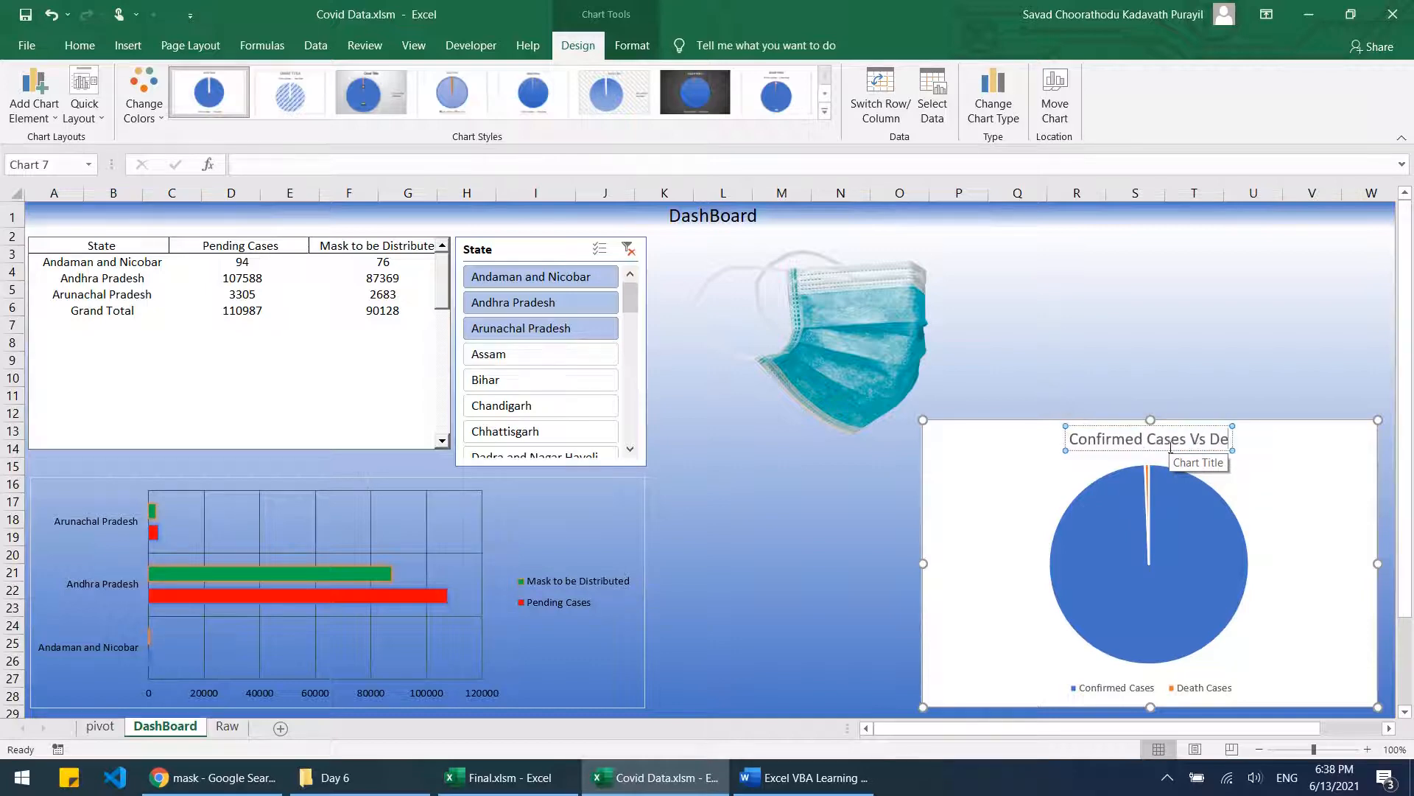
text(ath Cases)
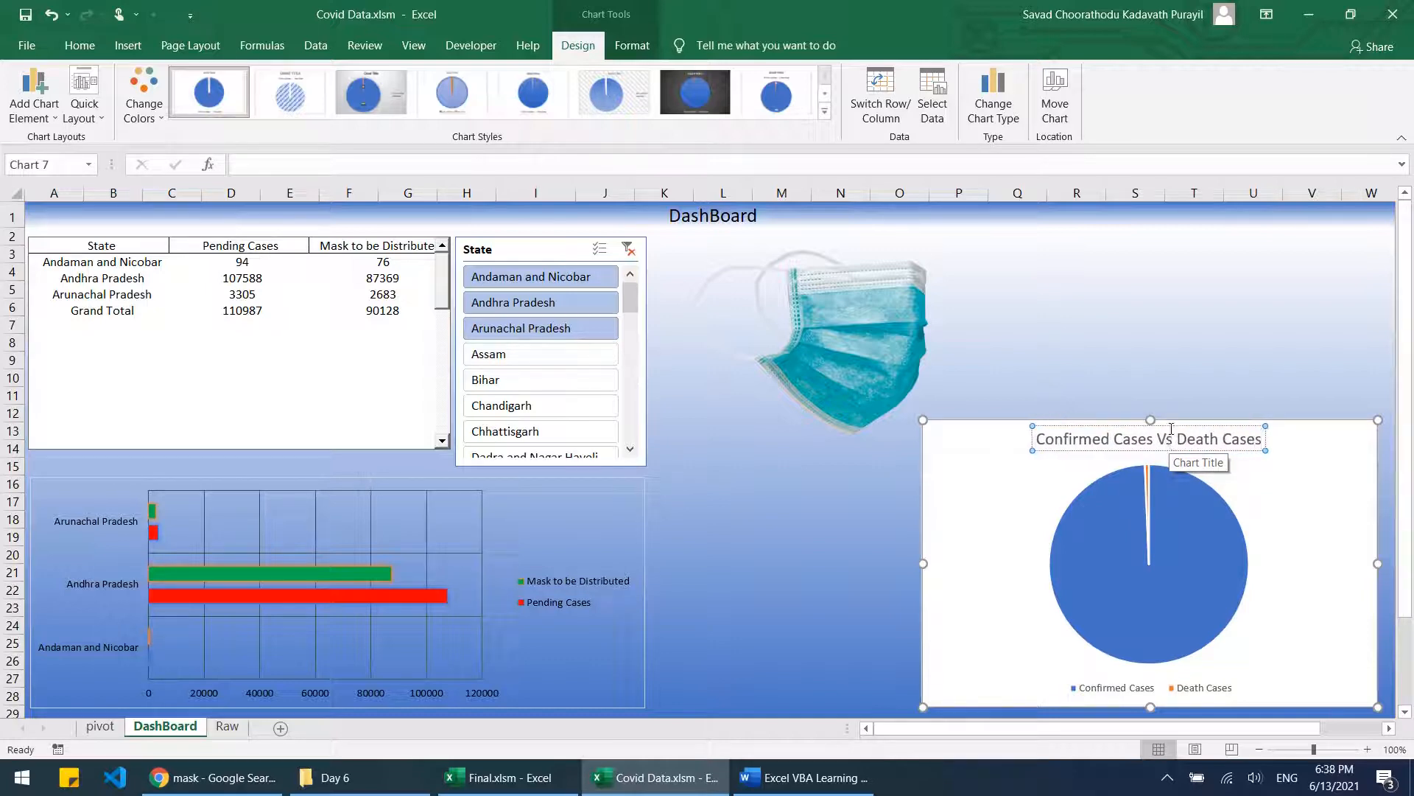
click(1174, 347)
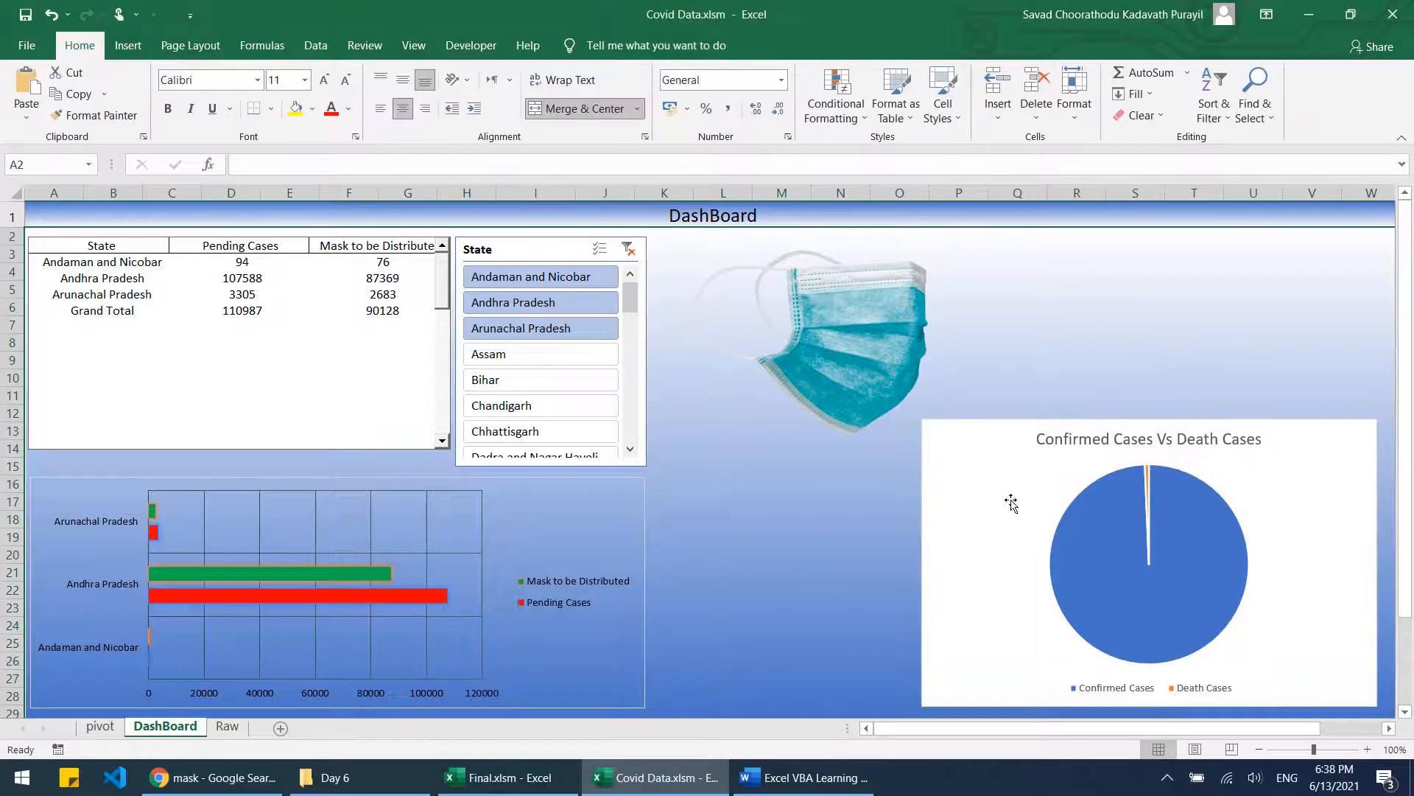
Step: Apply the dark chart style to the pie chart and set its chart area to No fill
click(1188, 508)
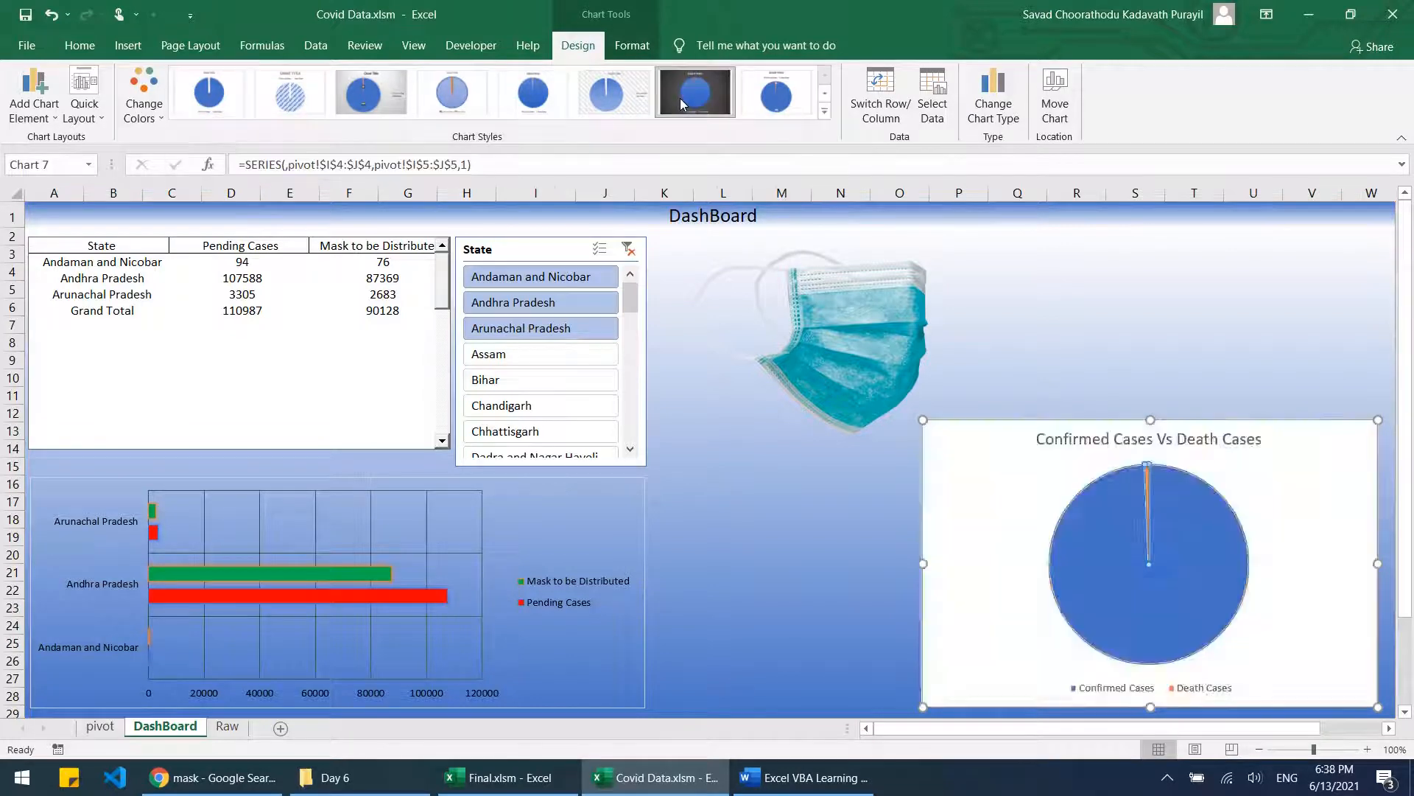
click(679, 98)
right_click(1006, 503)
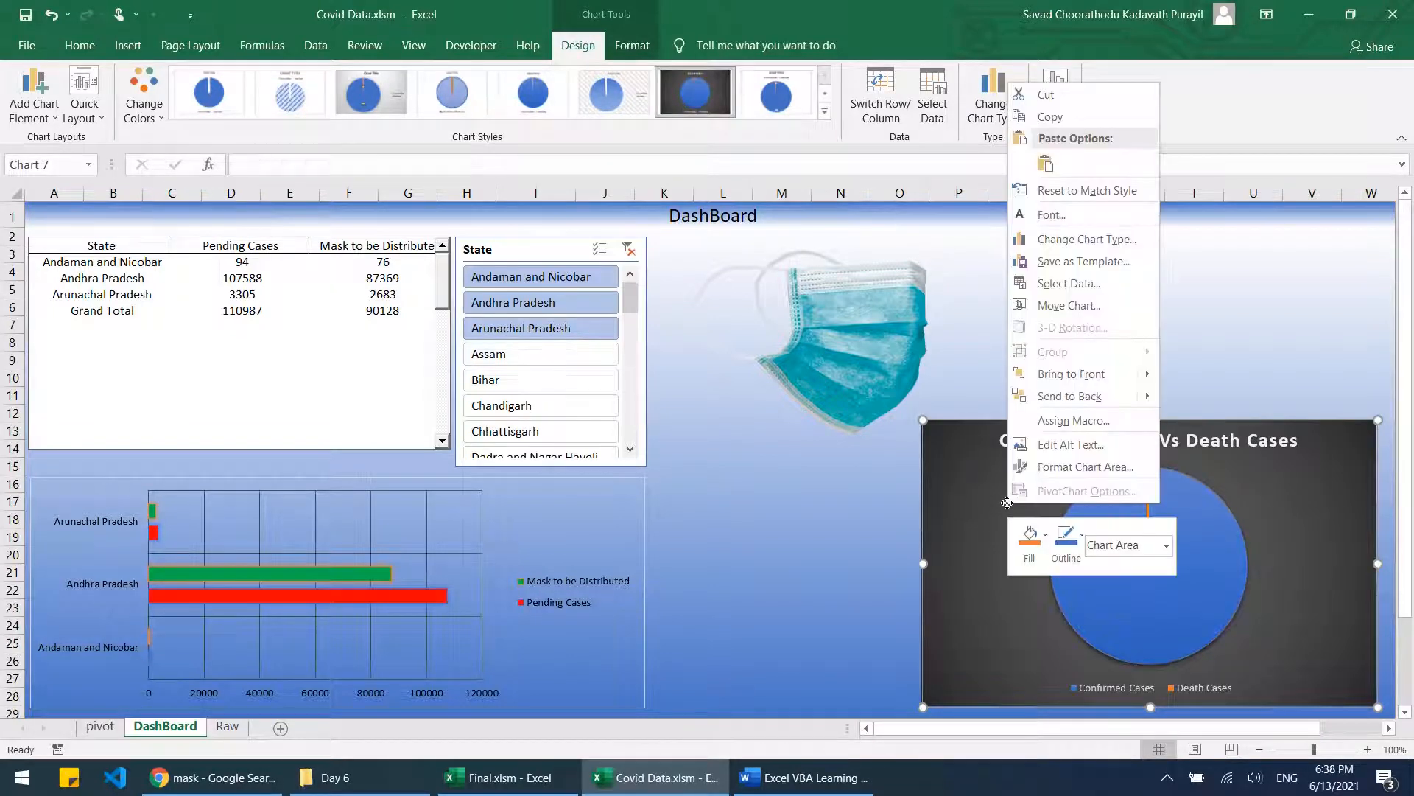
click(1075, 467)
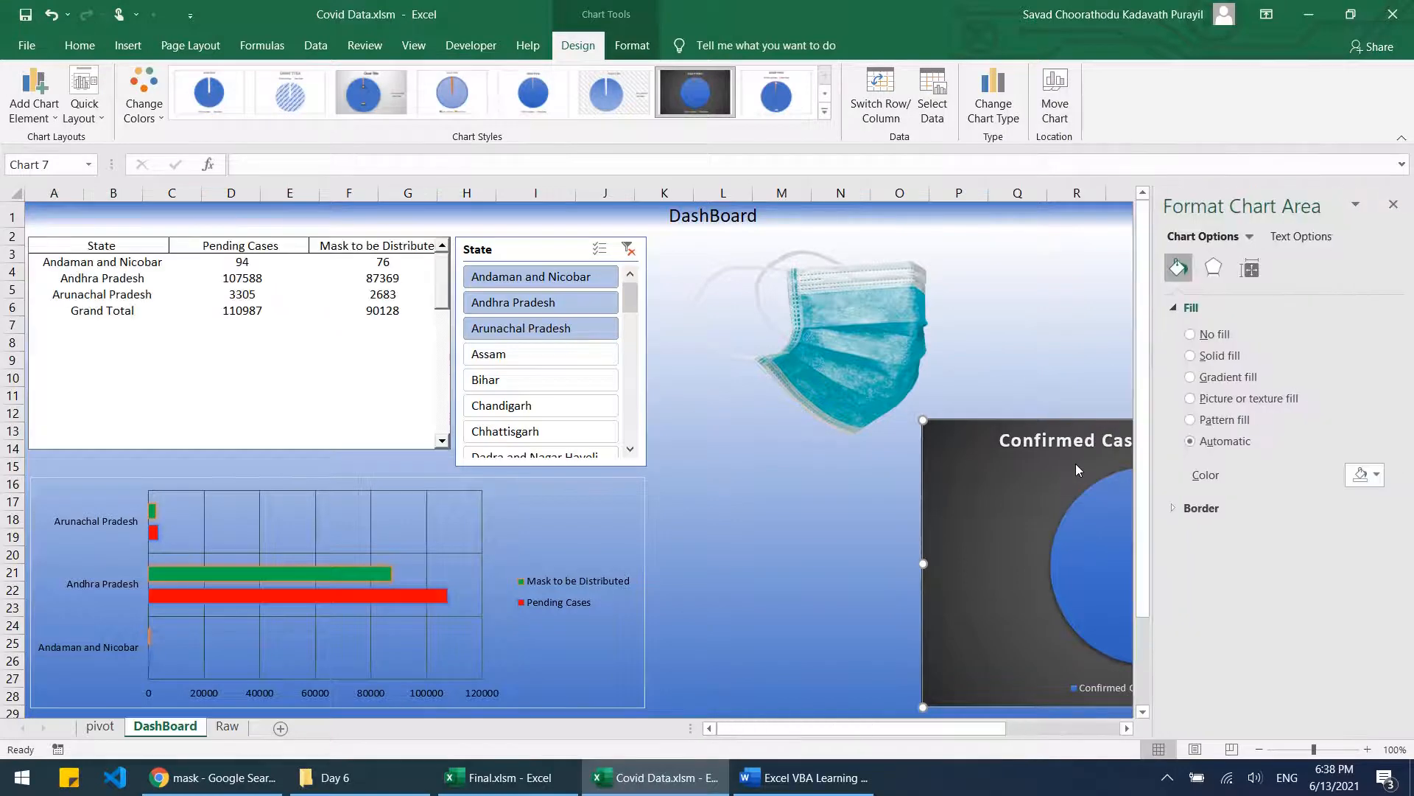
drag(991, 729, 1182, 722)
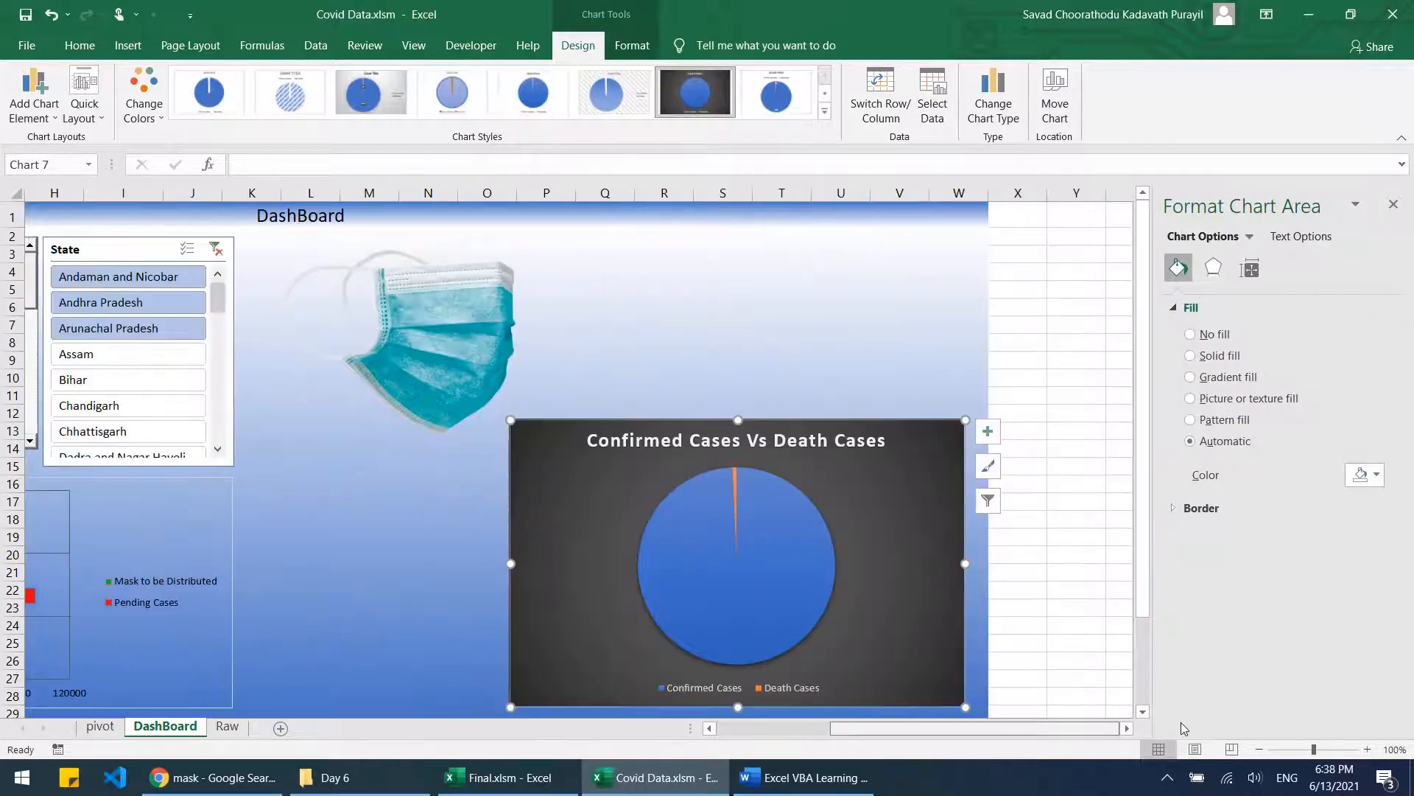
click(1191, 334)
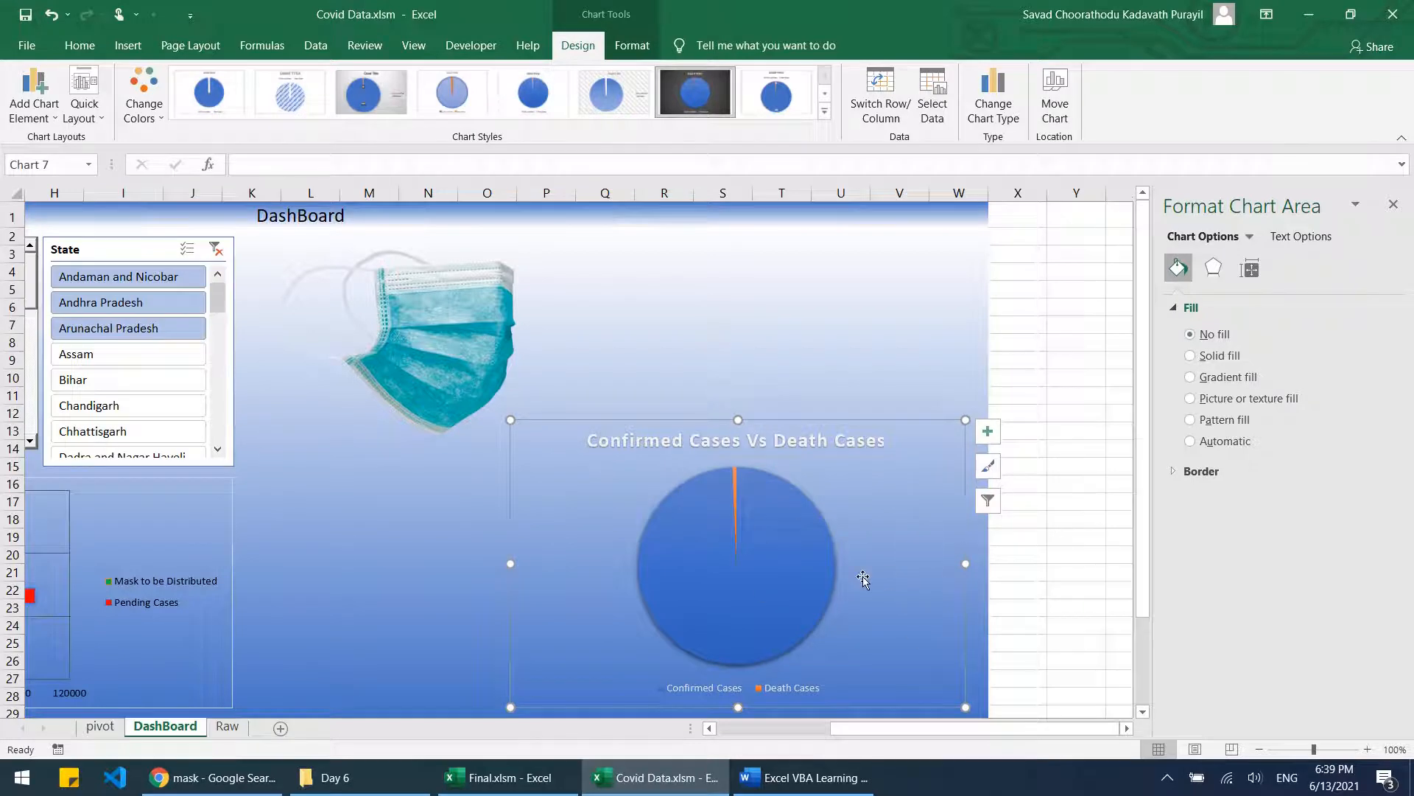
Step: Set the font colour of the pie chart's title and legend to black
click(844, 441)
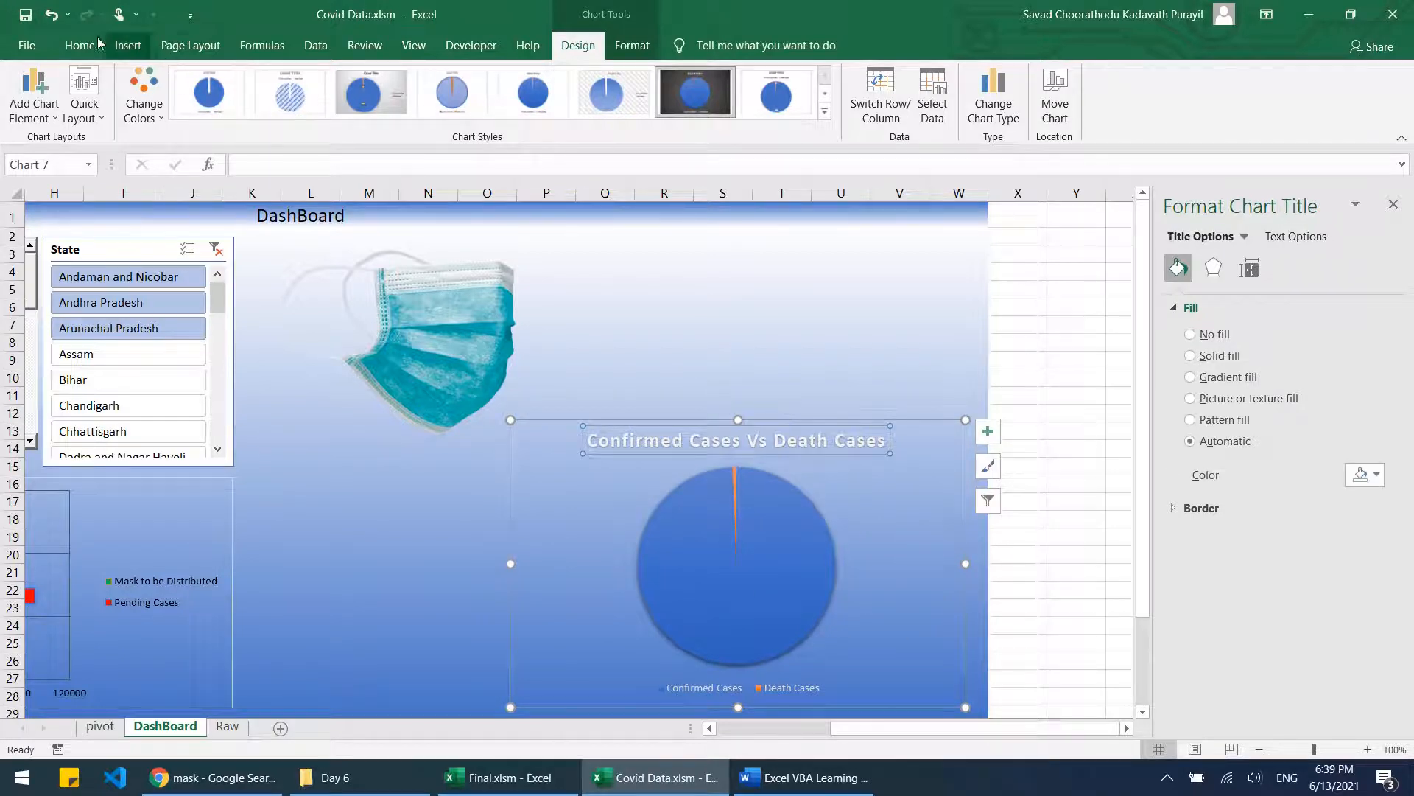
click(80, 45)
click(331, 108)
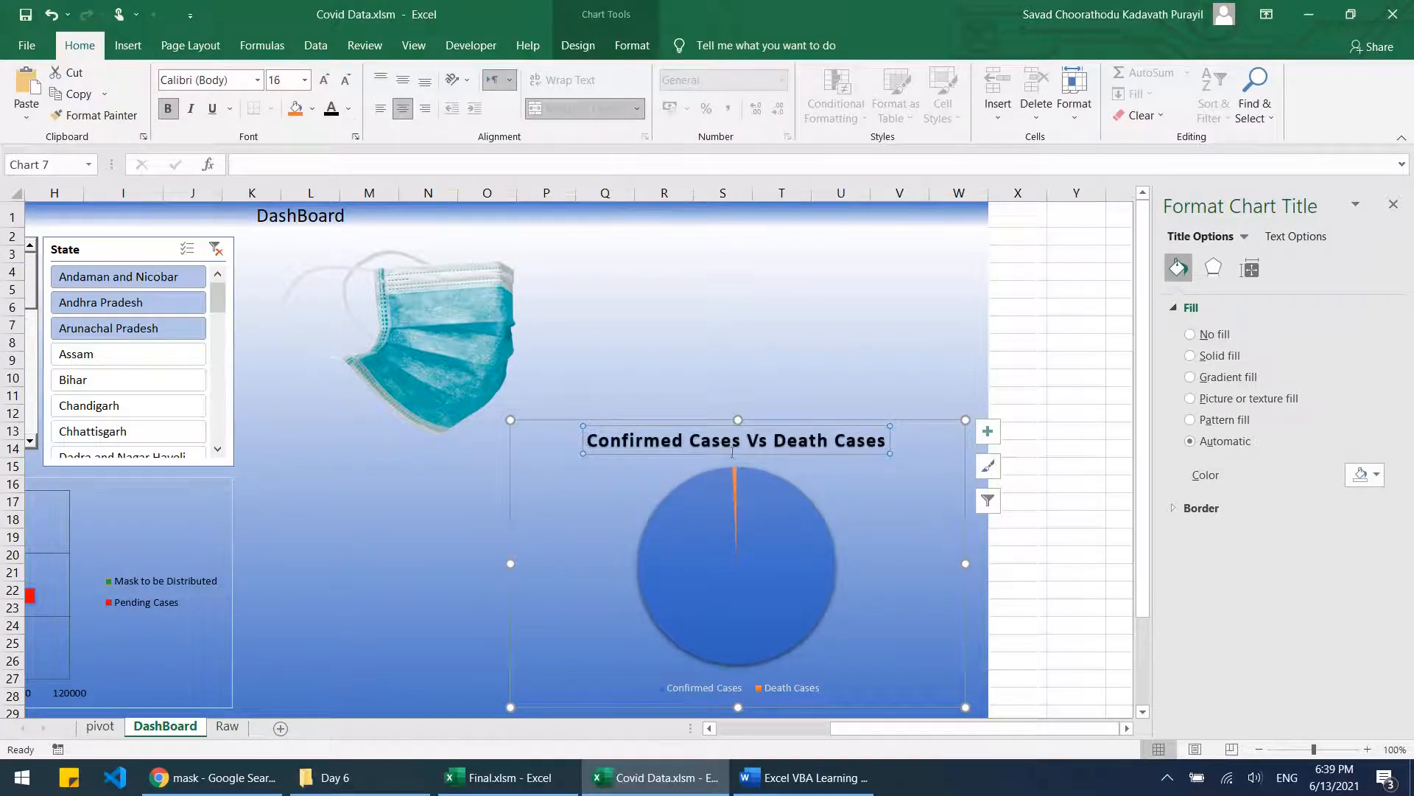
click(785, 689)
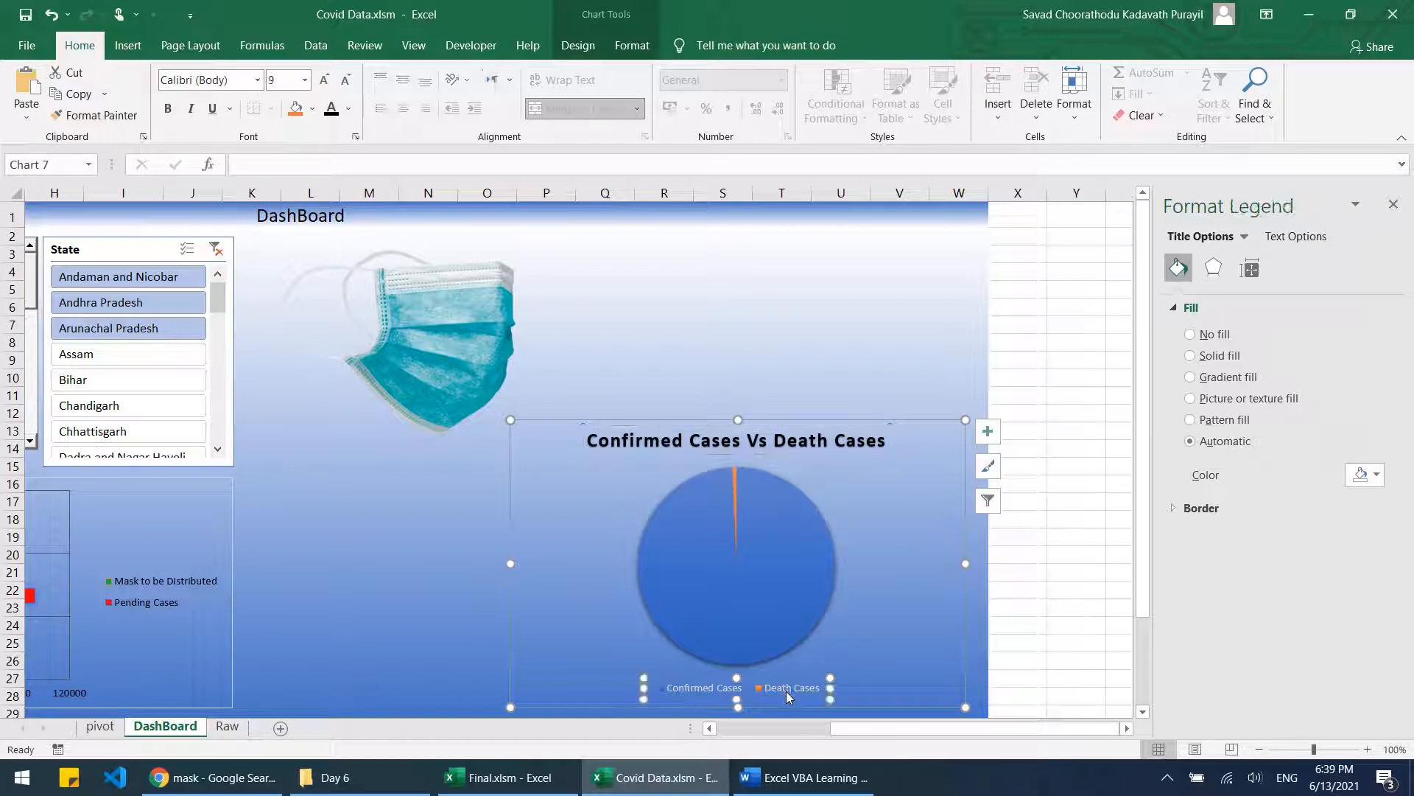
click(332, 109)
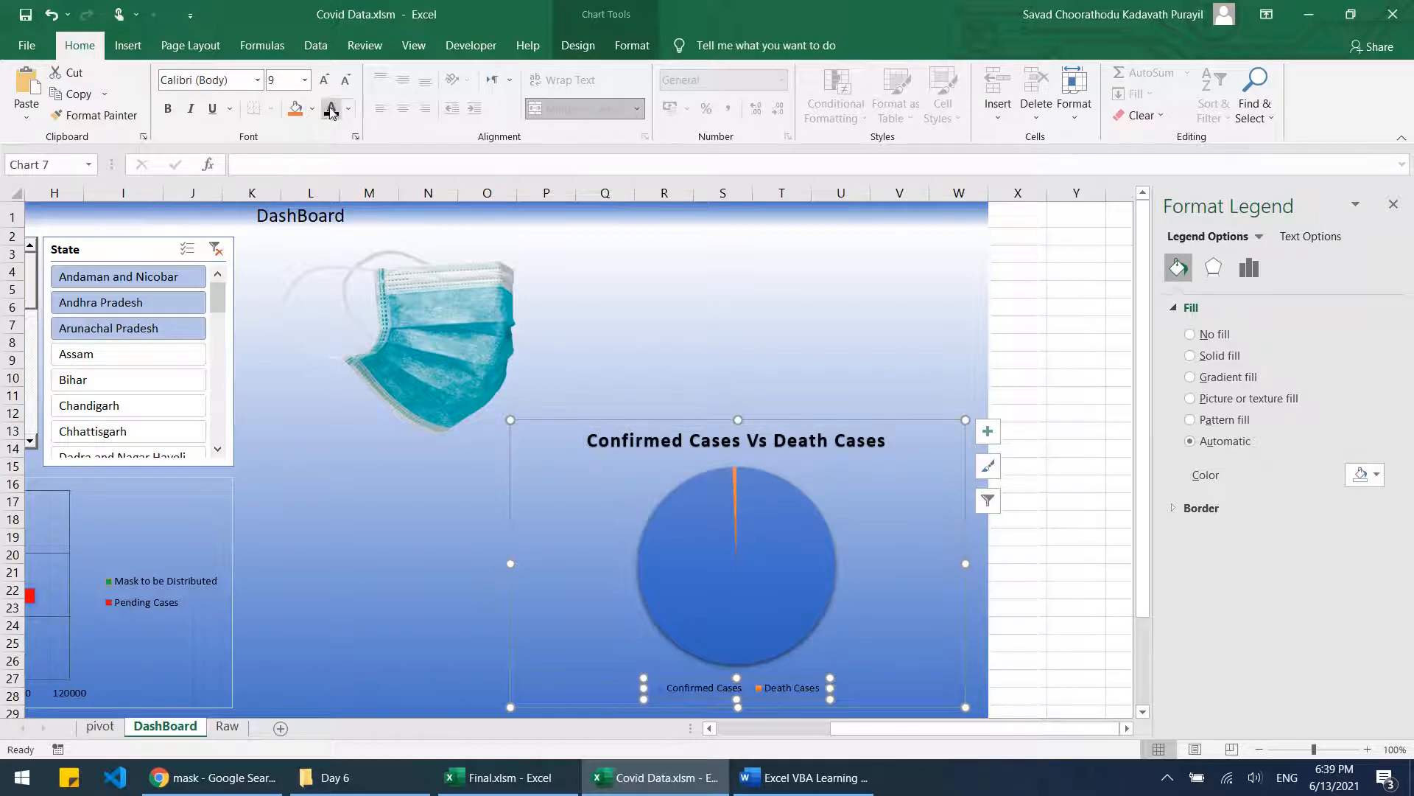
Step: Compare the pie chart with the one on Final.xlsm's Dashboard and check the data series options in Covid Data.xlsm
right_click(770, 528)
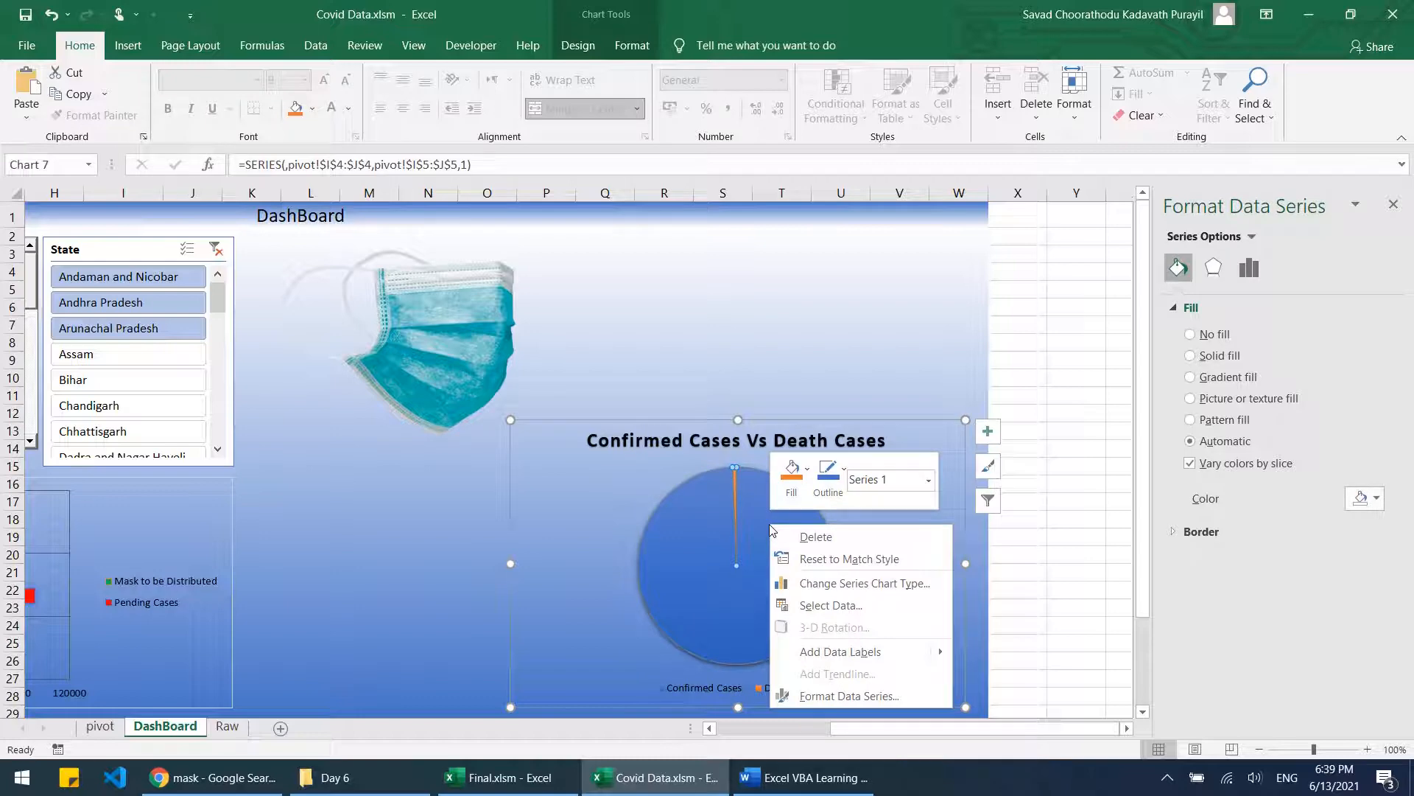
click(498, 777)
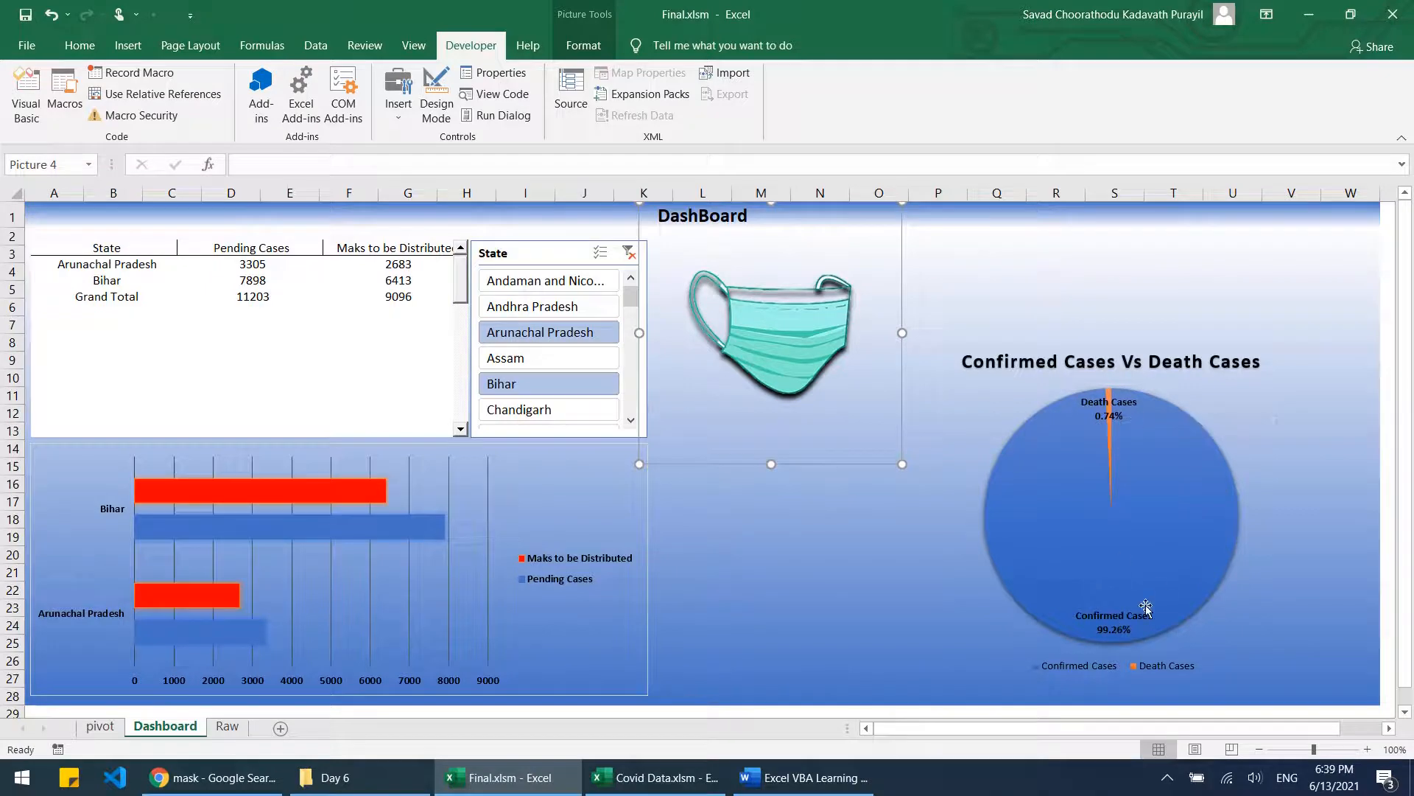
key(alt+Tab)
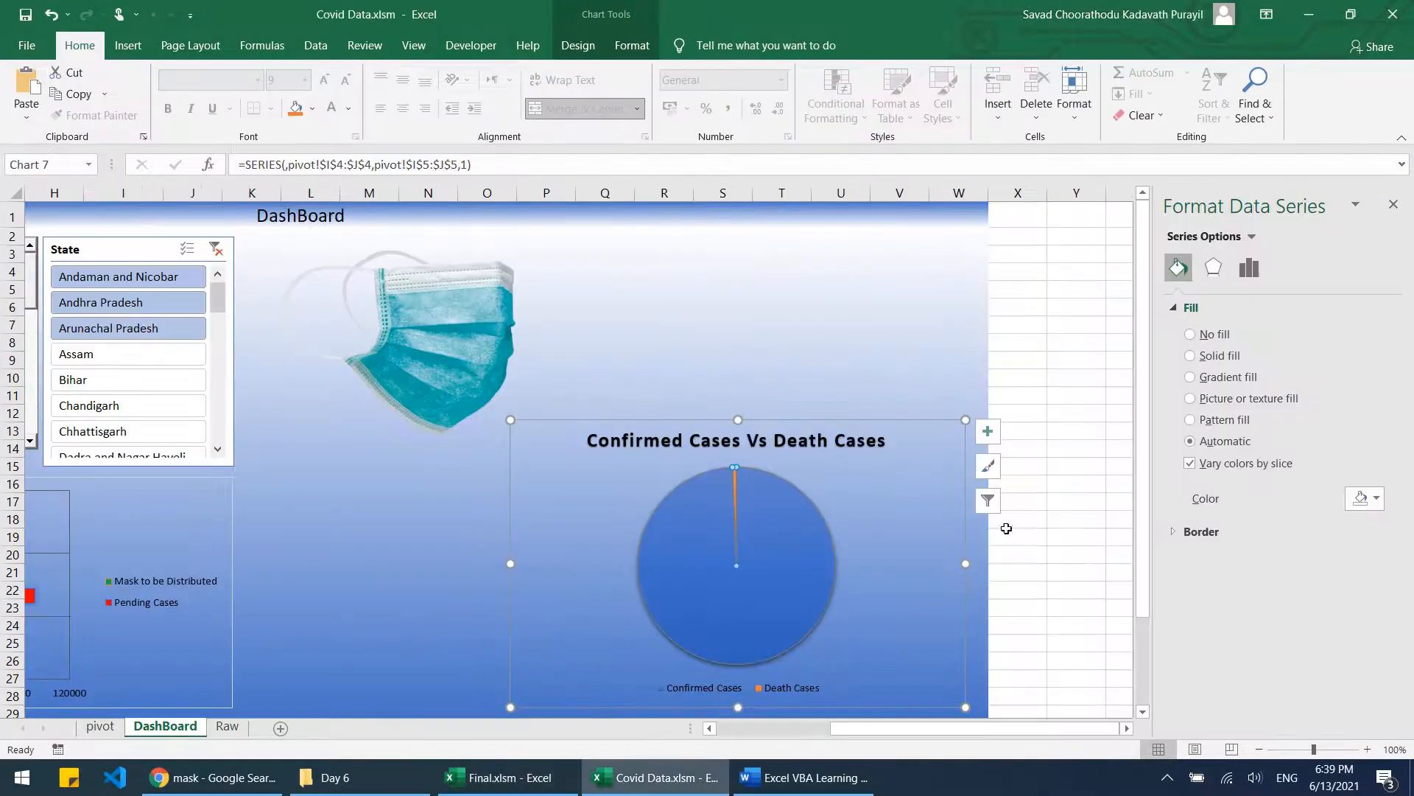
right_click(769, 611)
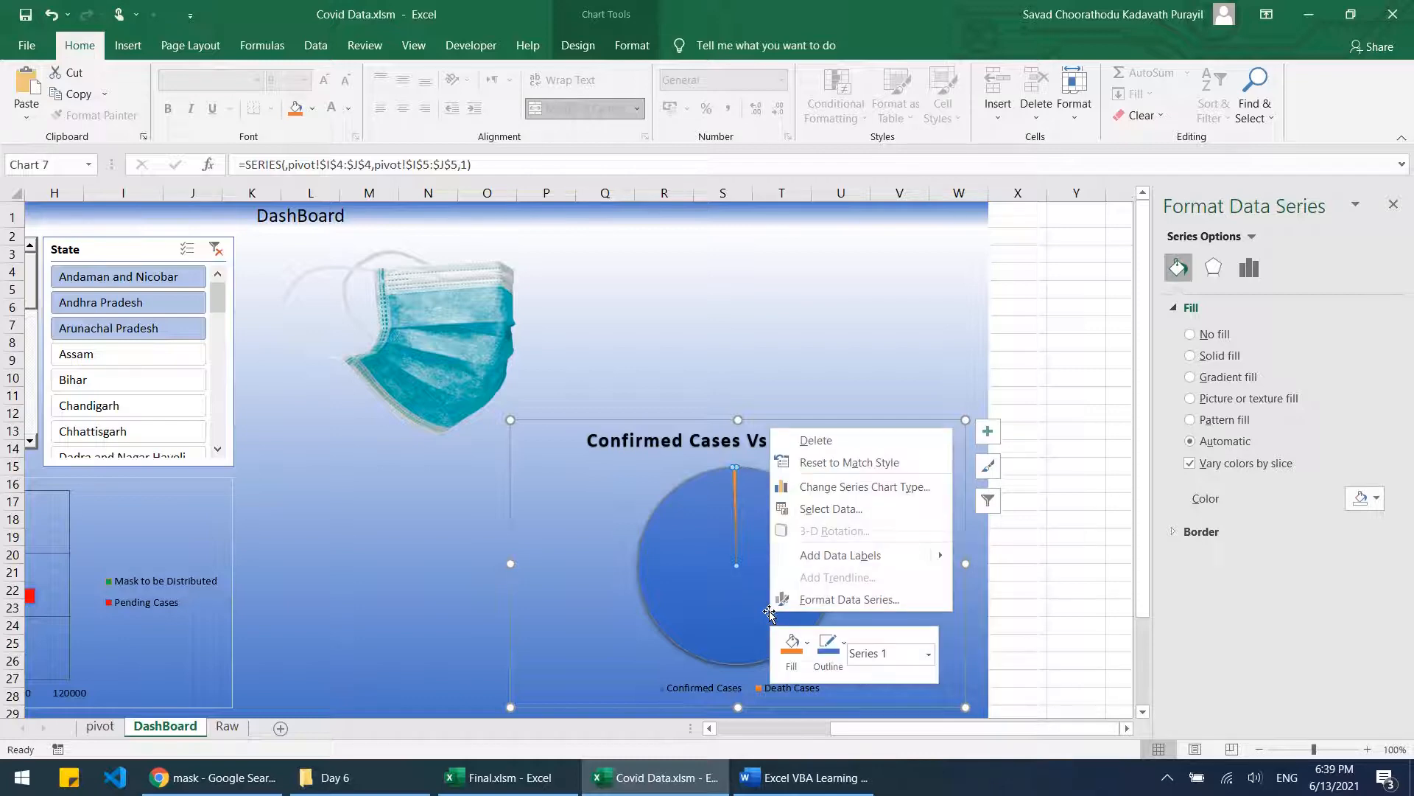
click(1022, 546)
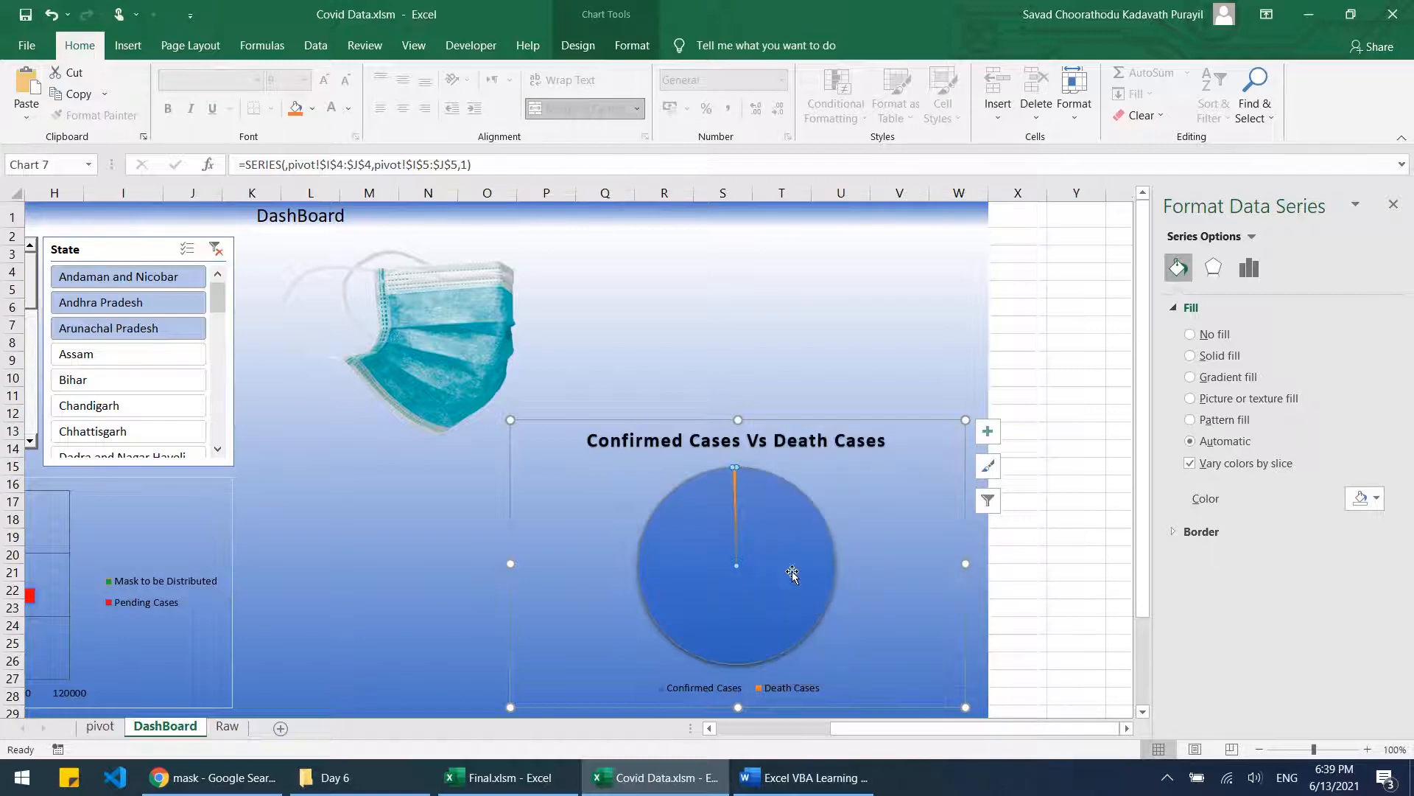
Step: Add data labels to the pie chart's series on the DashBoard sheet, matching the pie chart in Final.xlsm
click(1041, 573)
right_click(728, 599)
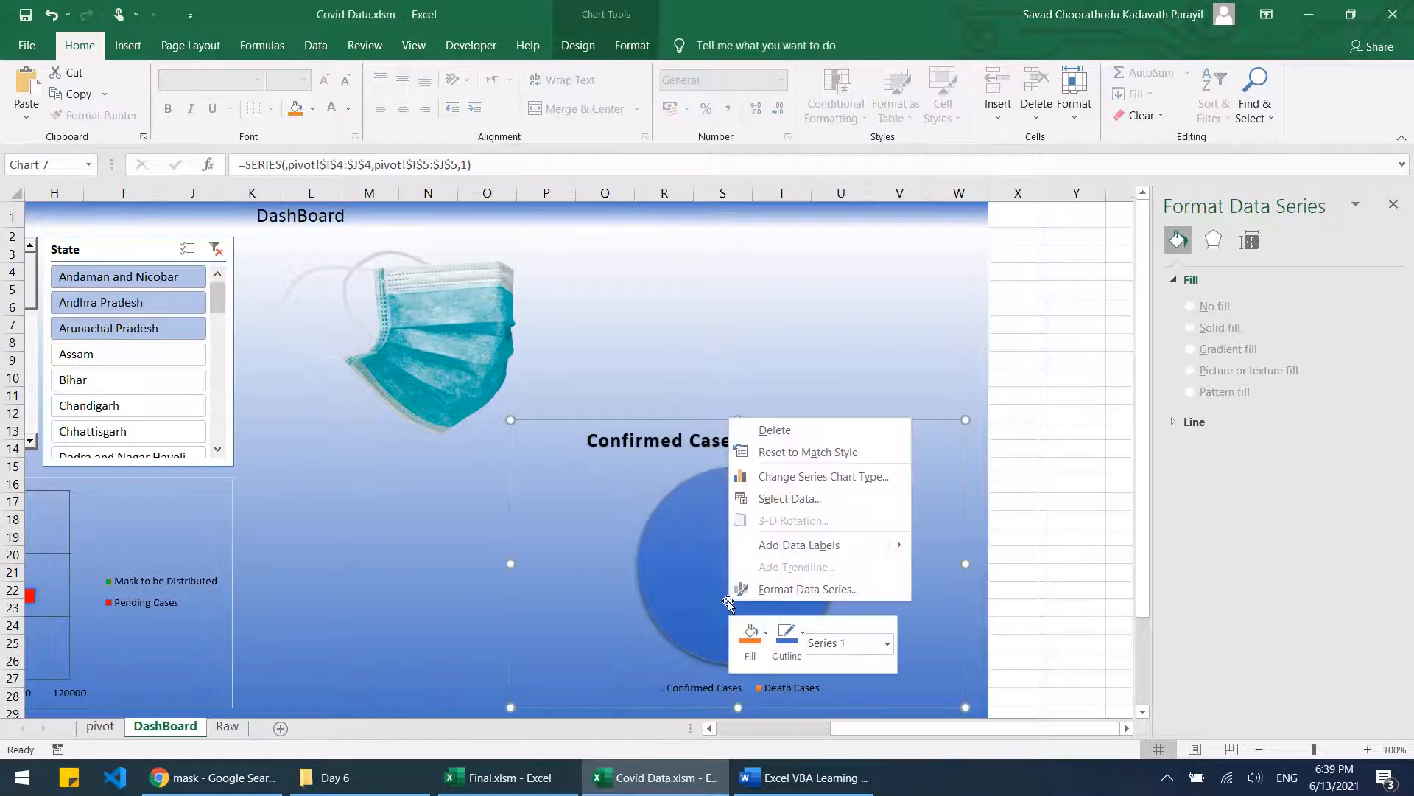
click(802, 590)
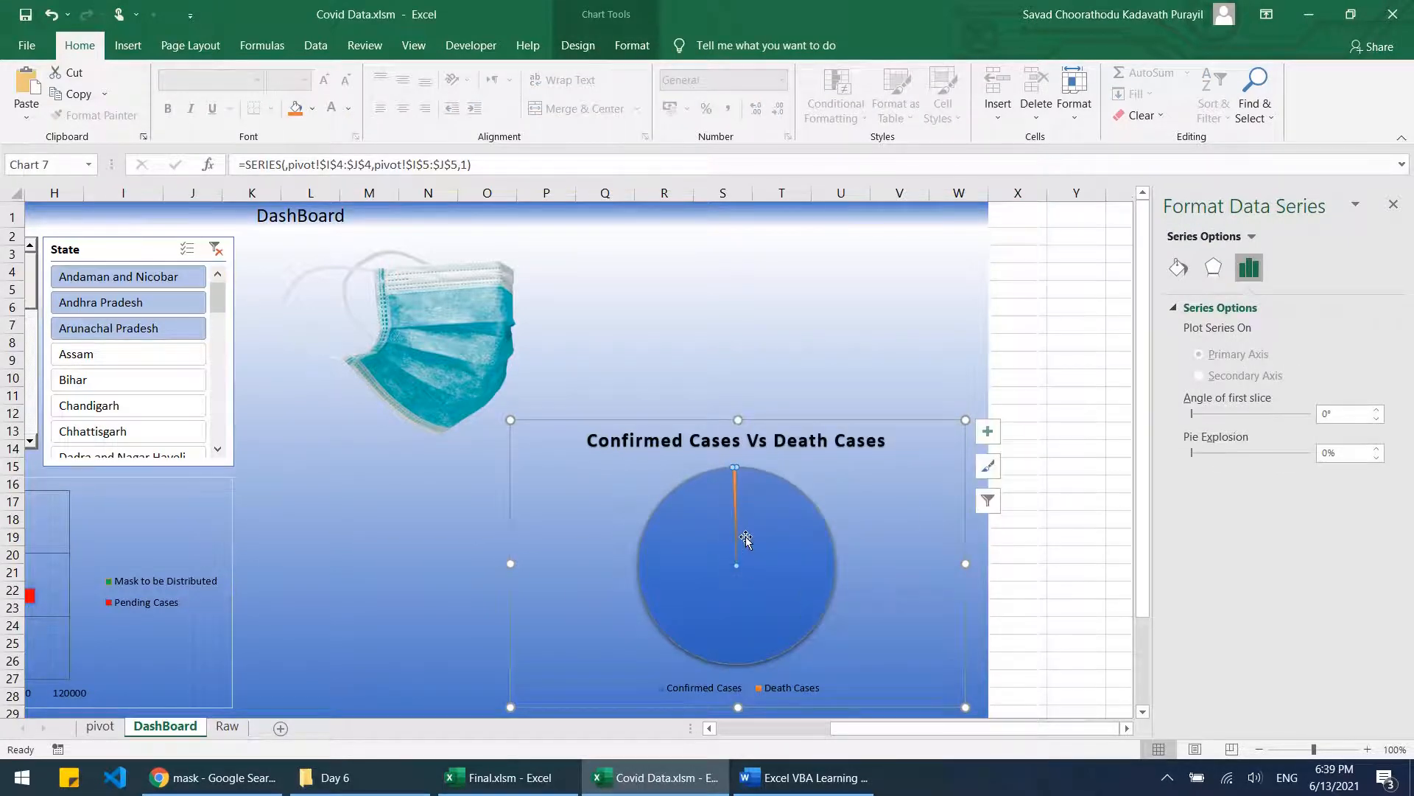
right_click(769, 531)
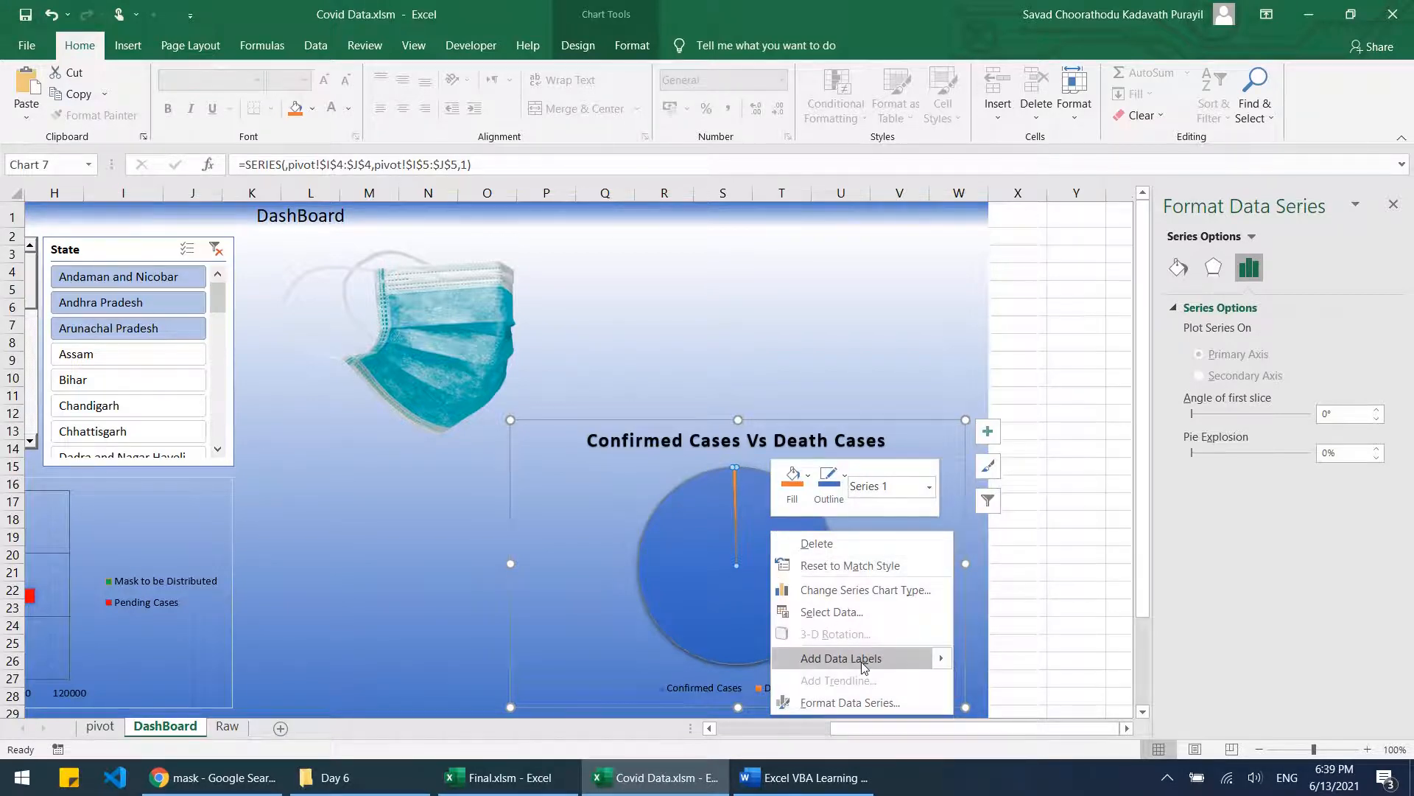
click(510, 775)
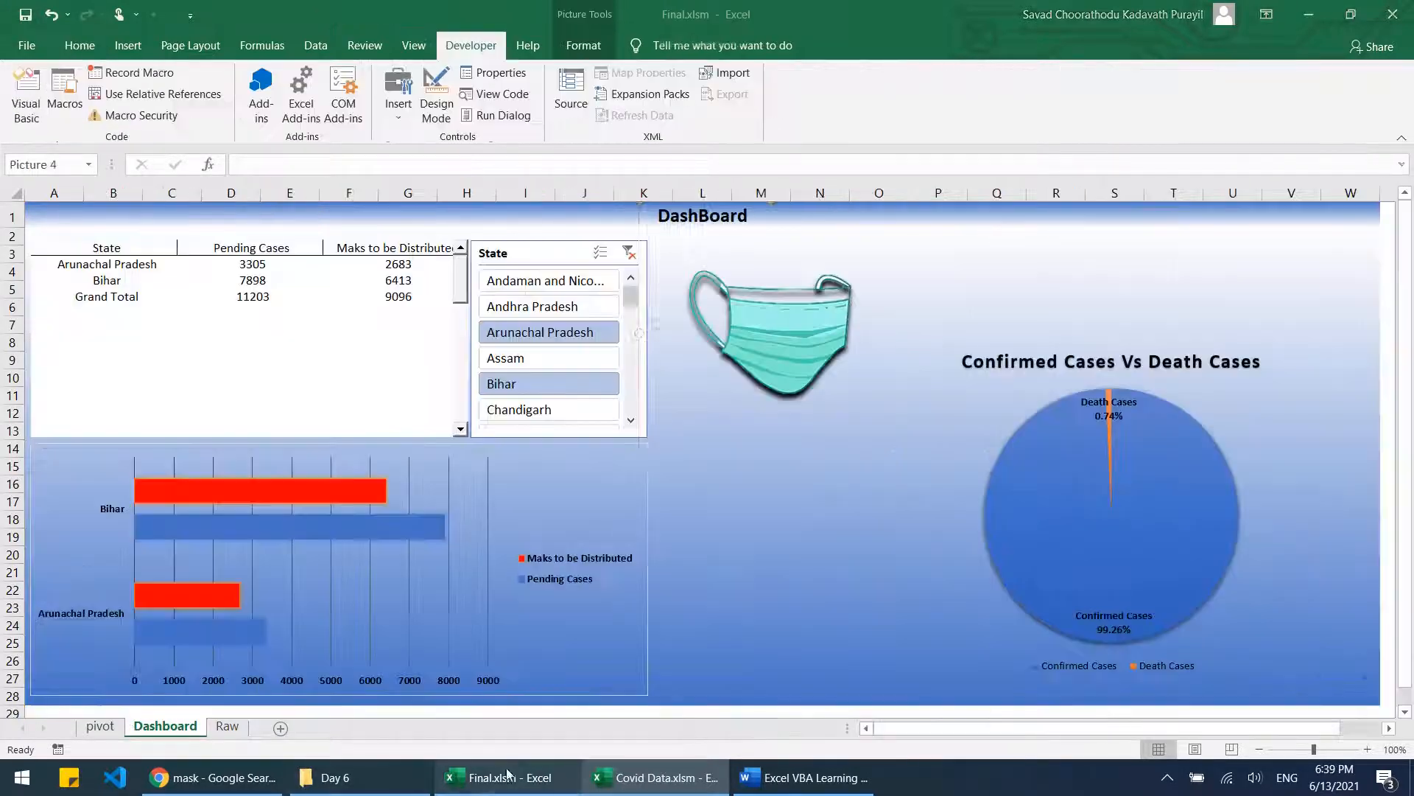
key(alt+Tab)
right_click(794, 589)
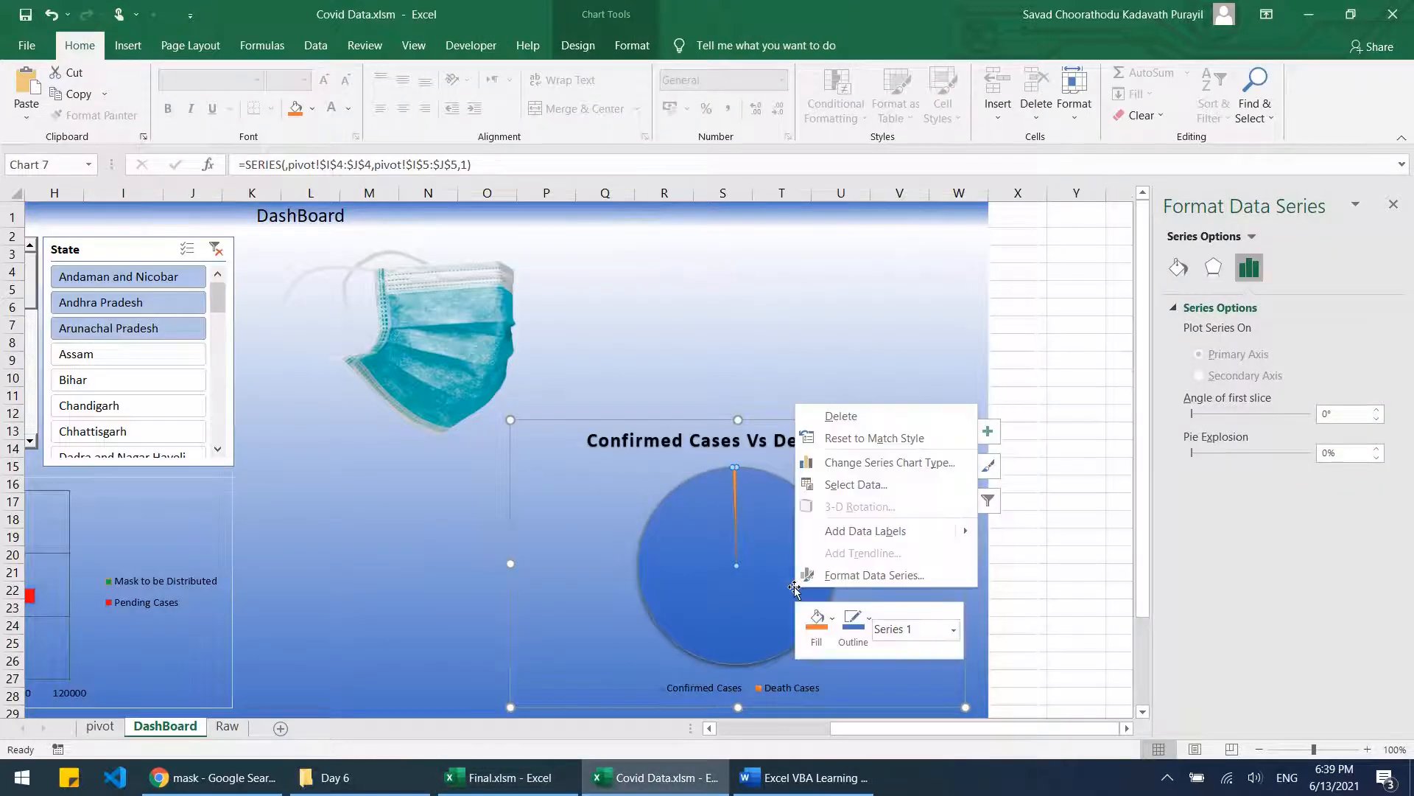
click(858, 531)
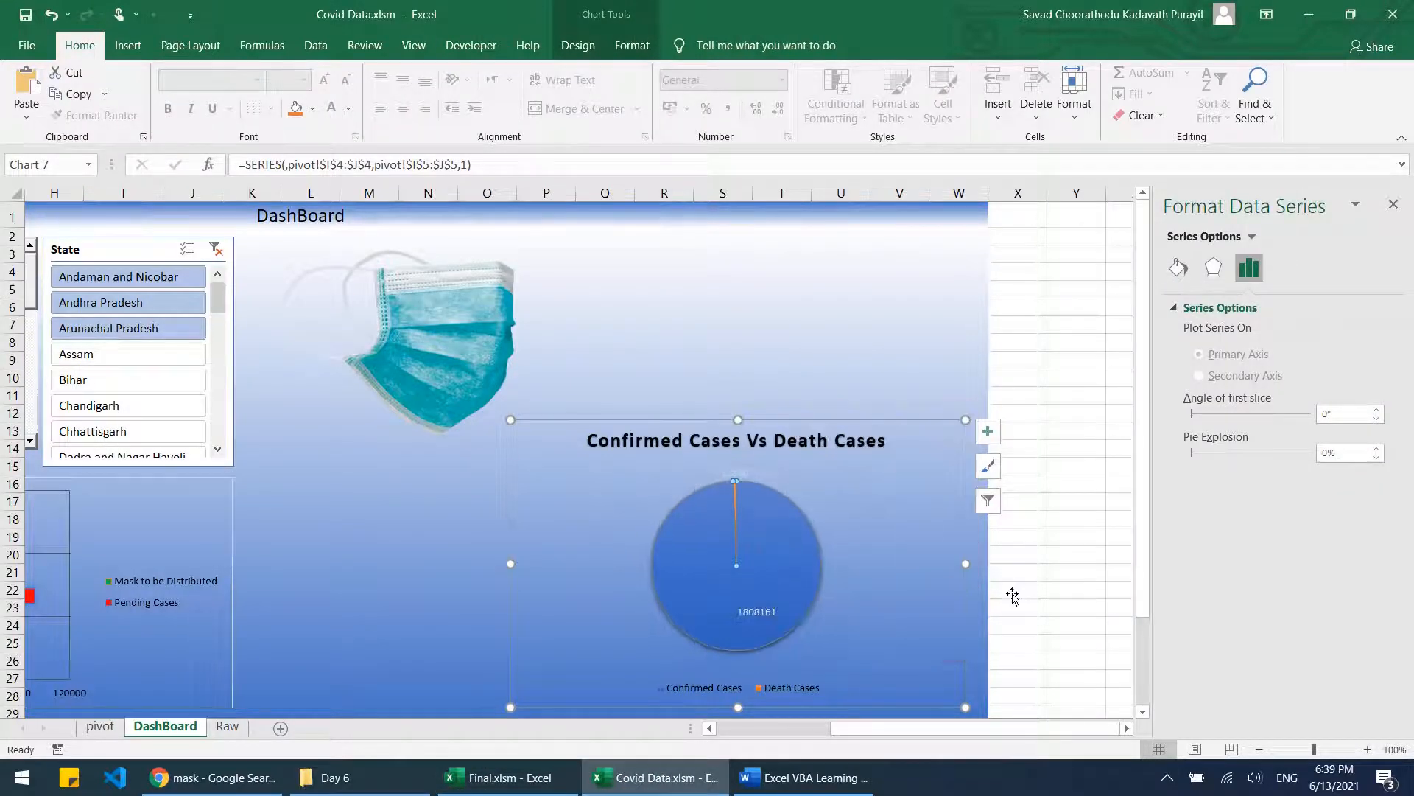
Step: Format the pie chart's data labels in bold with a black font colour
click(738, 472)
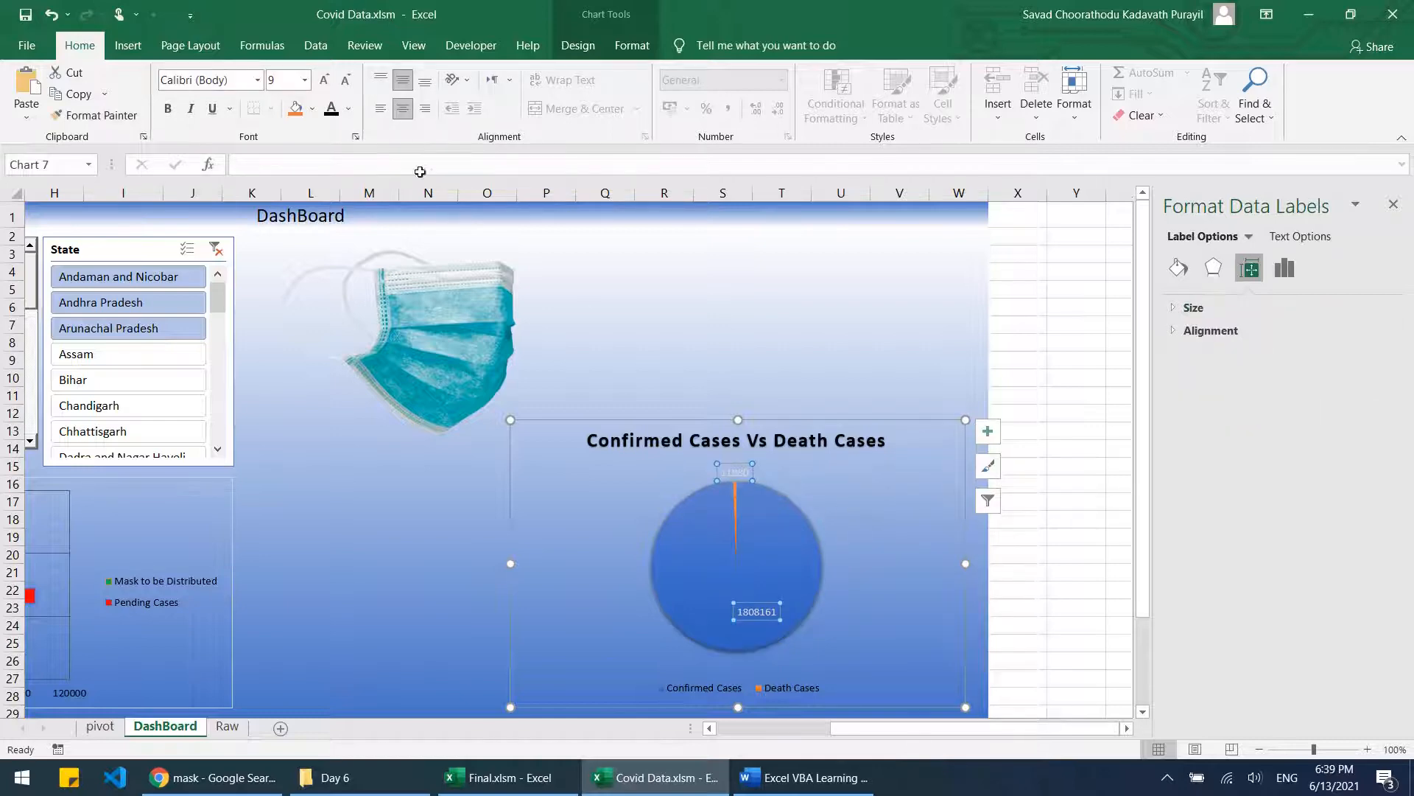
click(332, 109)
key(ctrl+b)
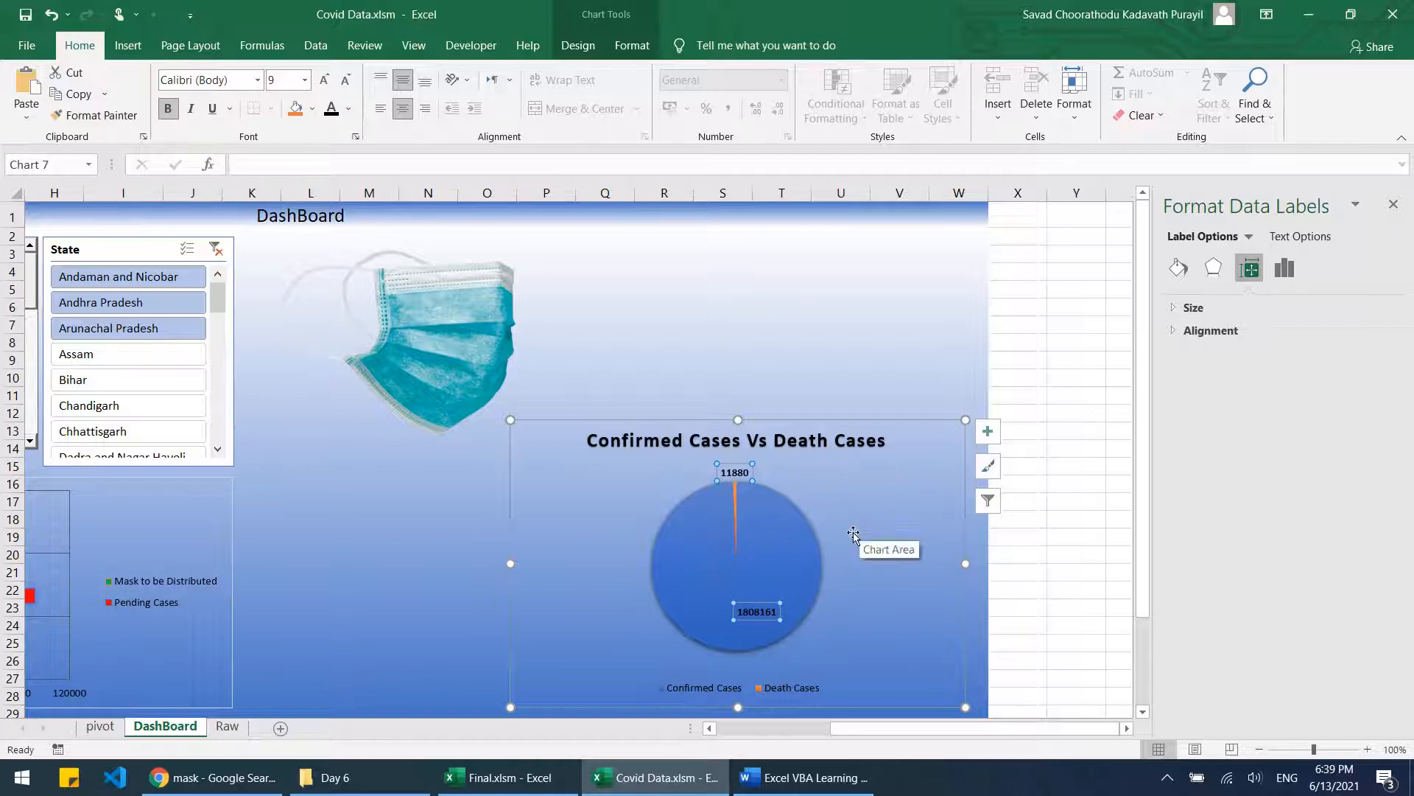
Step: Set the pie chart's data labels to contain the category name and percentage and exclude the value
right_click(741, 476)
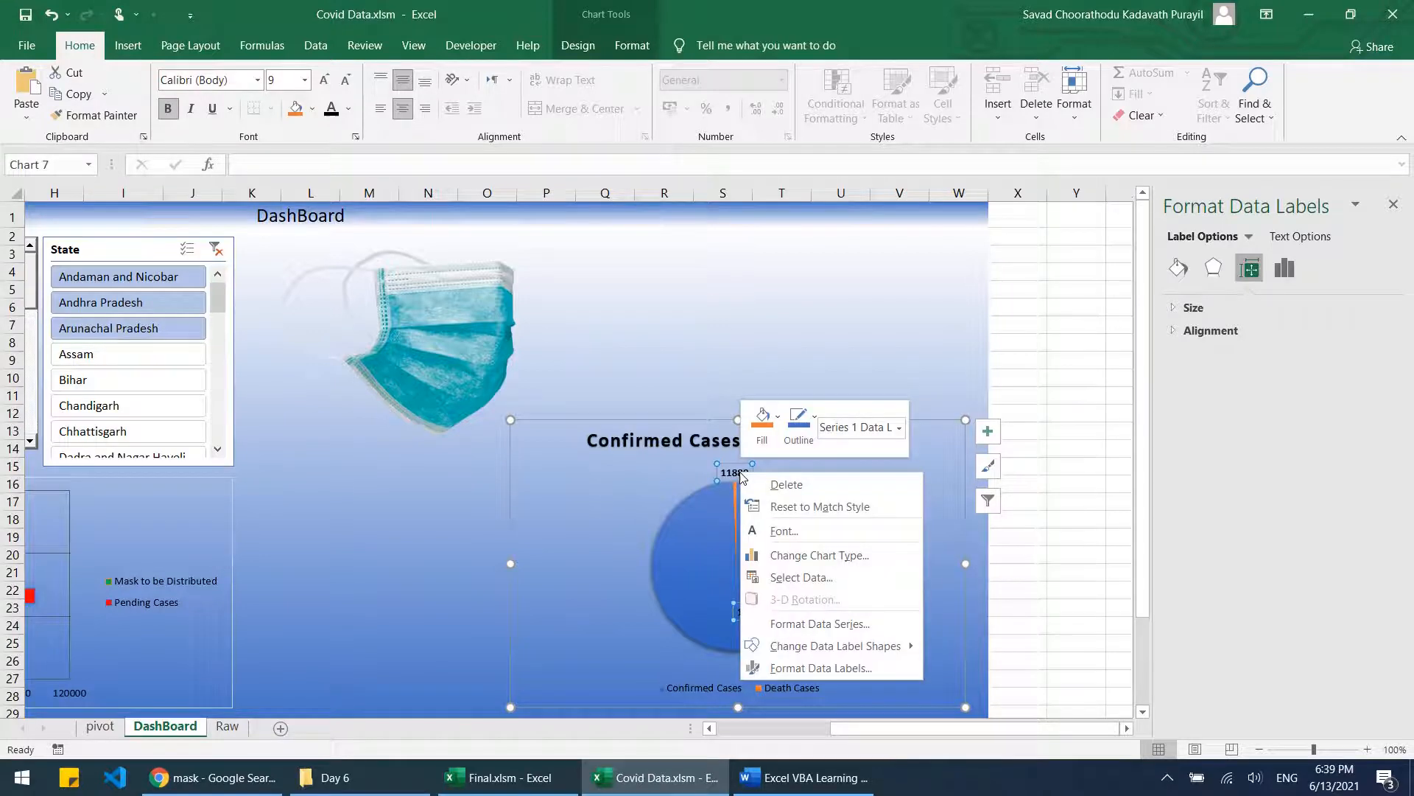
click(846, 668)
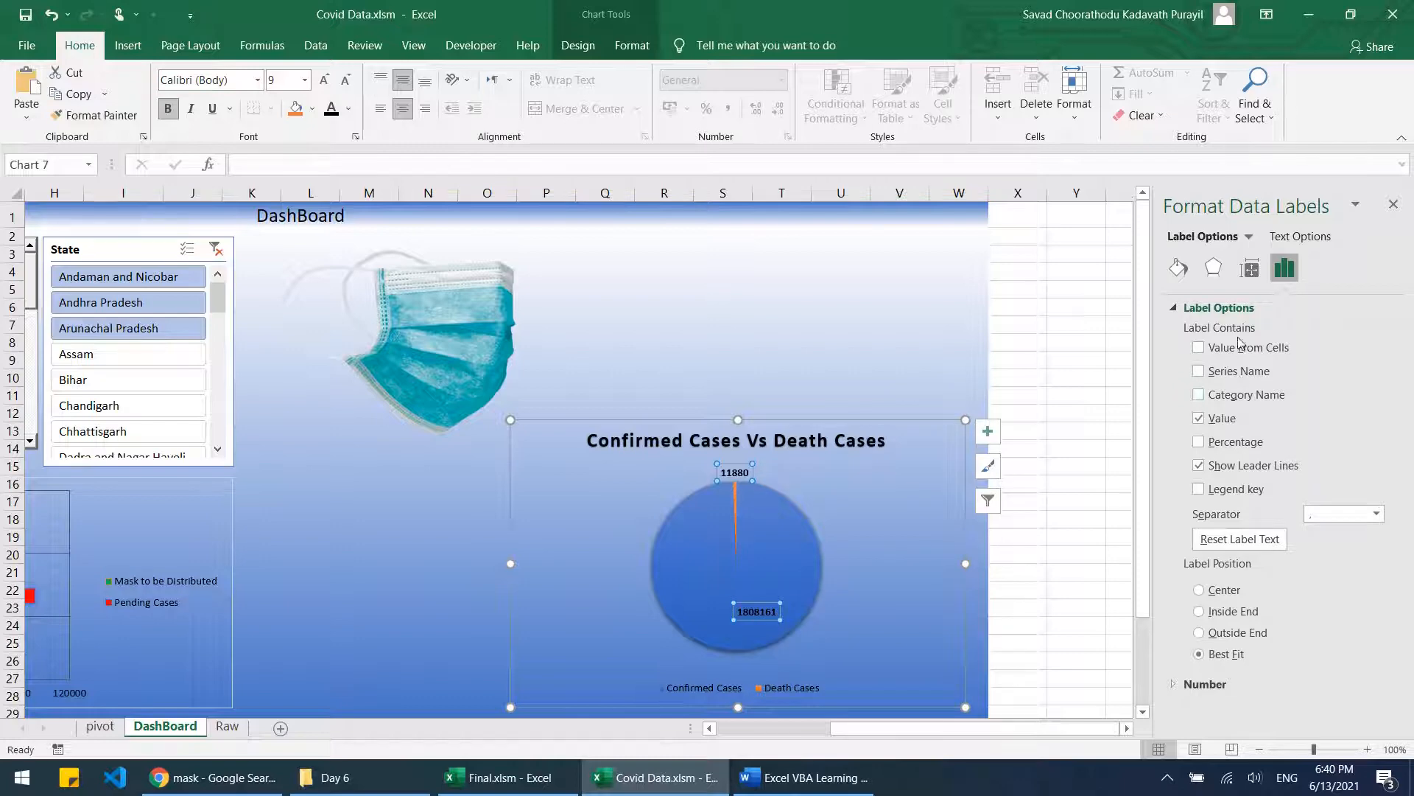
click(1247, 396)
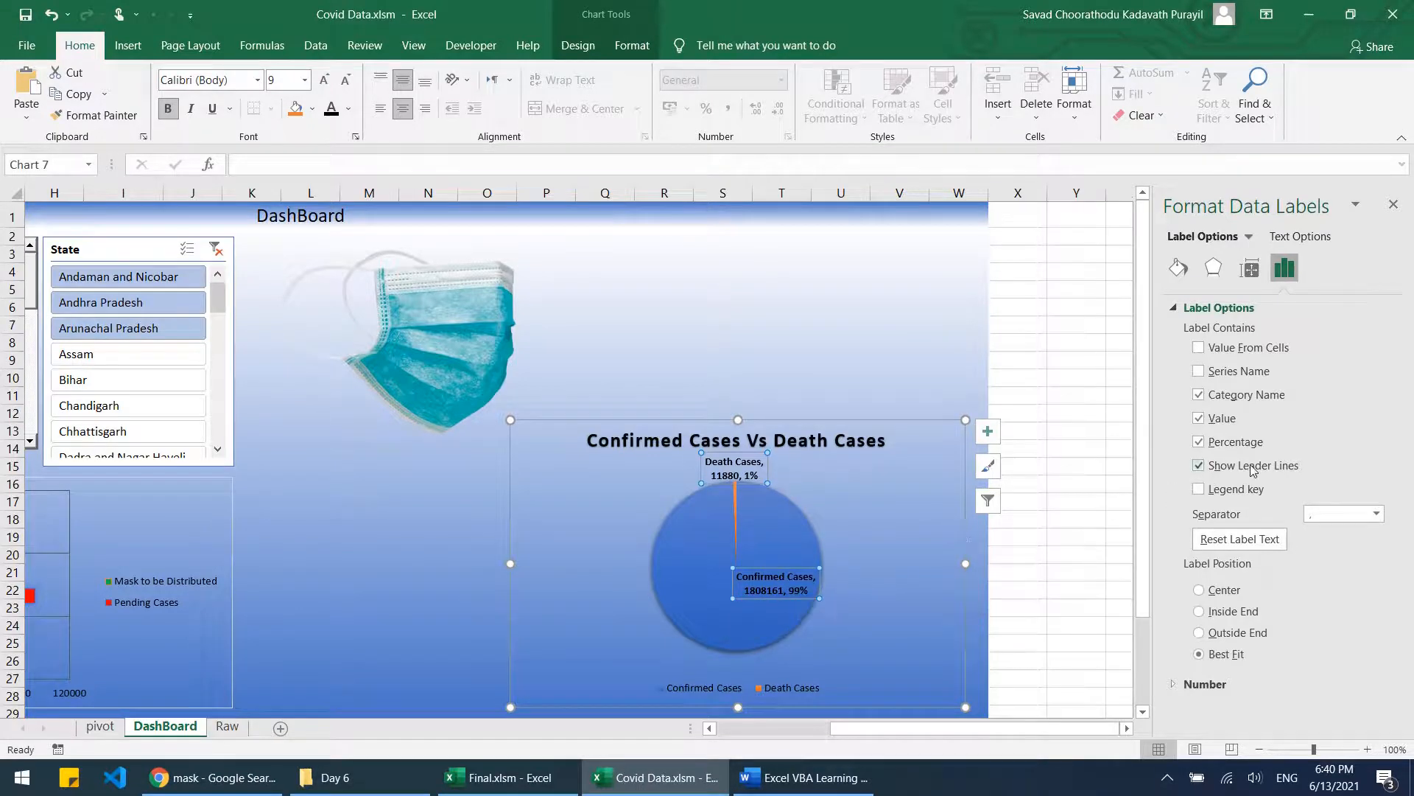
click(1230, 425)
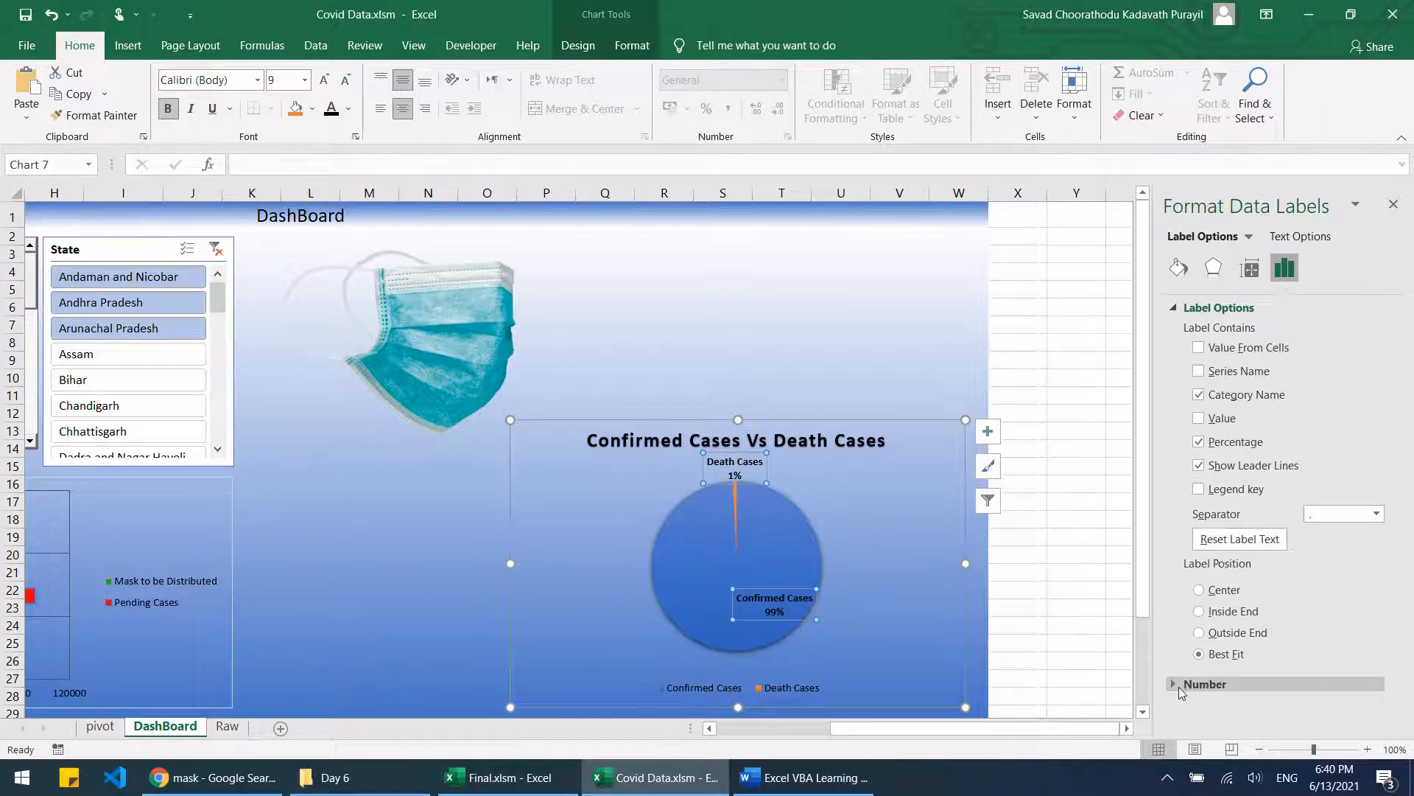
Step: Clear the State filter and filter by Andaman and Nicobar, Andhra Pradesh and Arunachal Pradesh in turn to check the pie labels
click(213, 250)
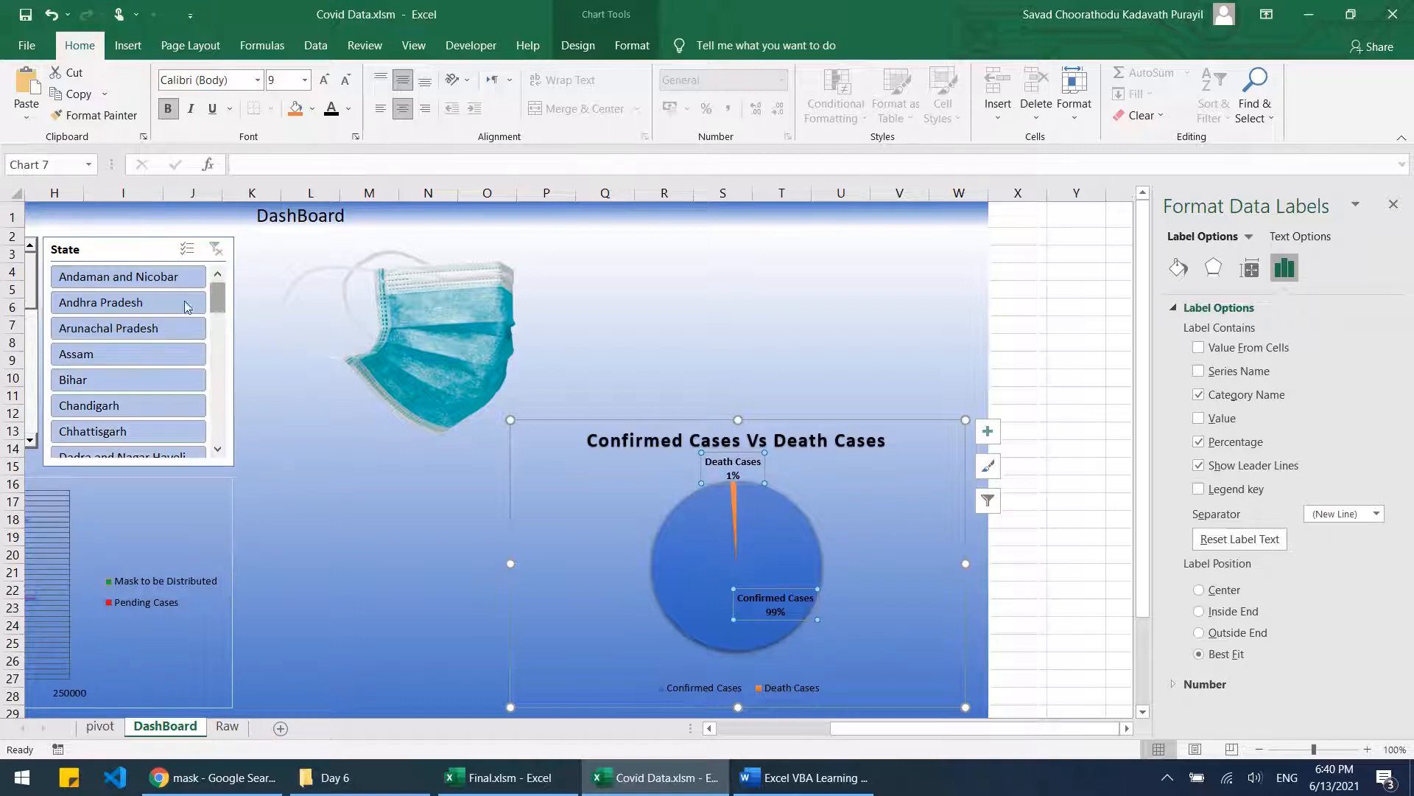
click(110, 277)
click(150, 302)
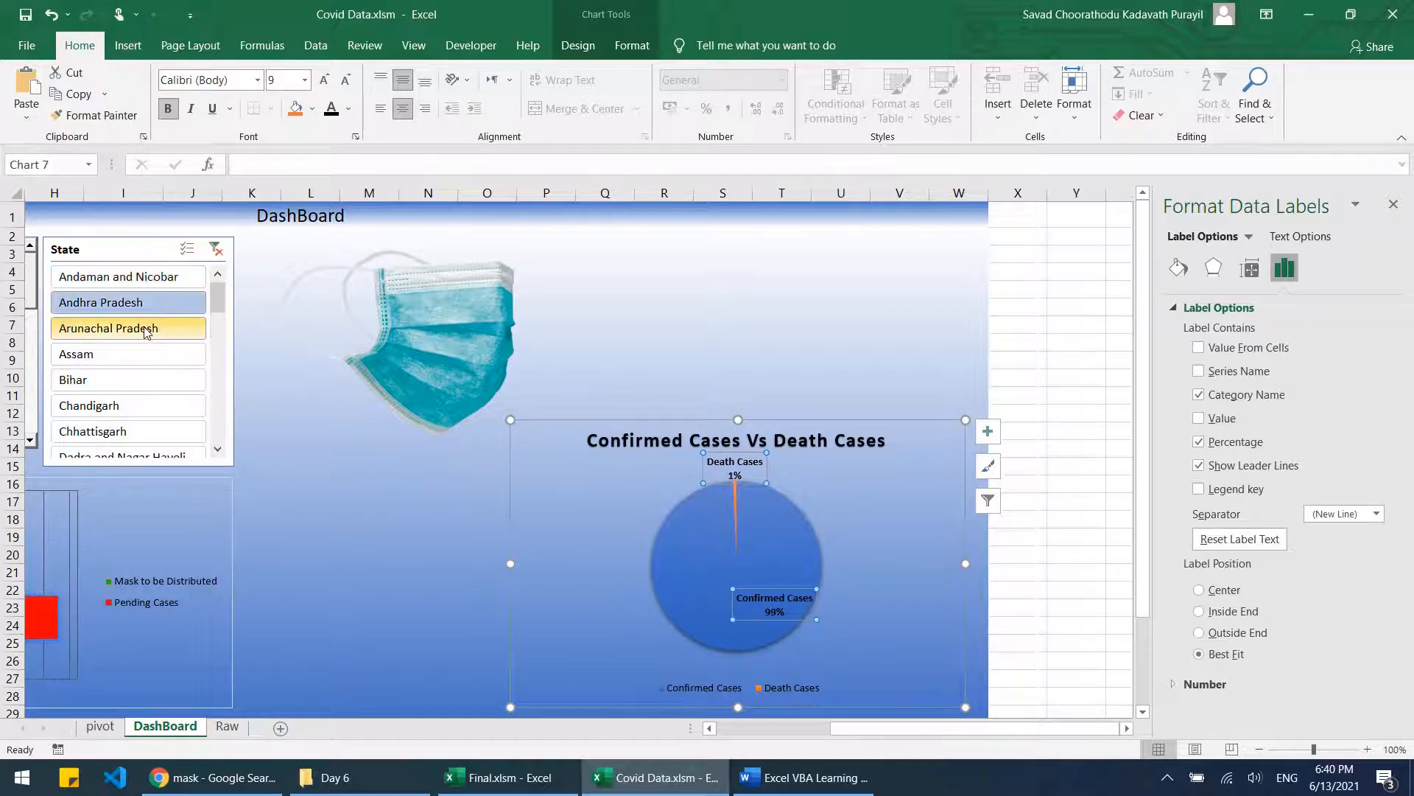
click(148, 328)
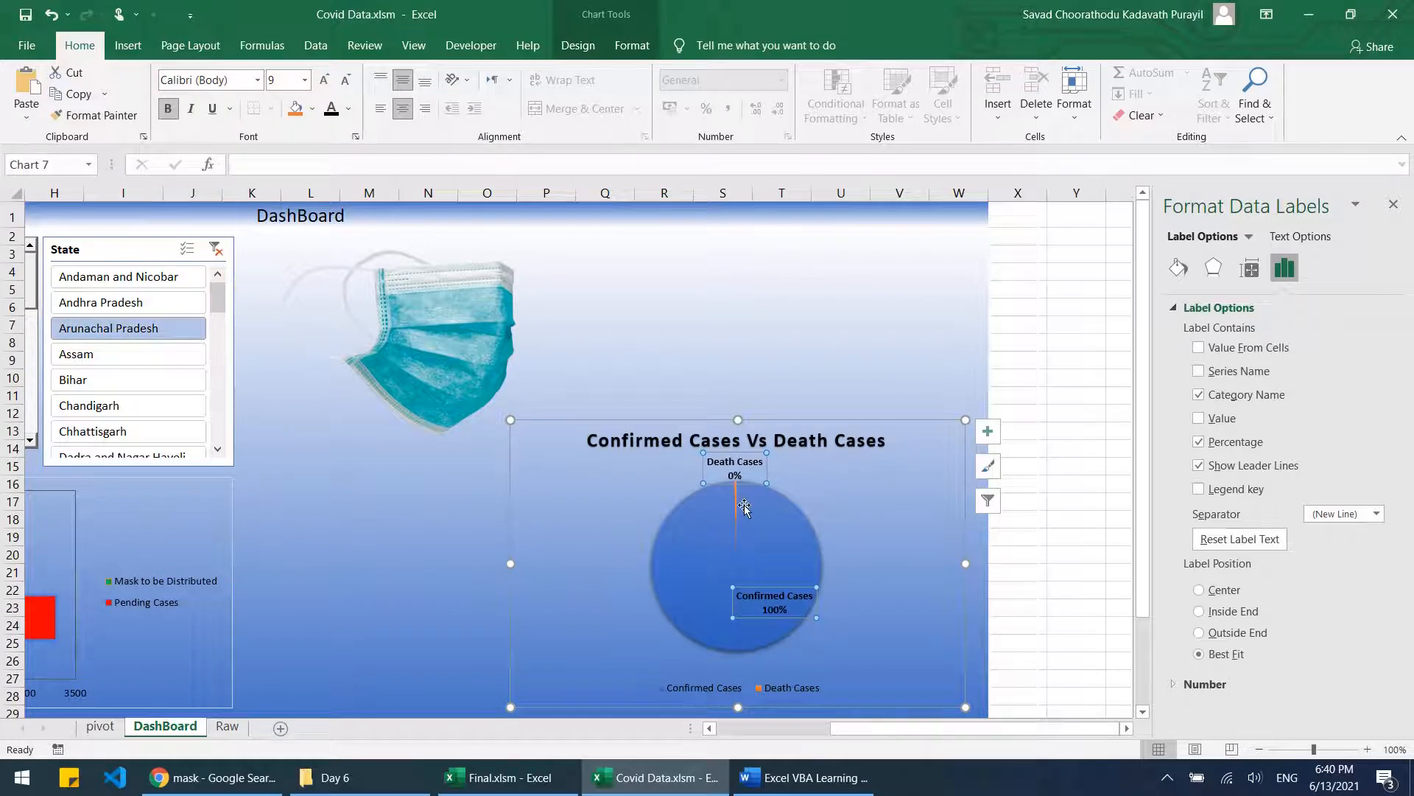
mouse_move(746, 501)
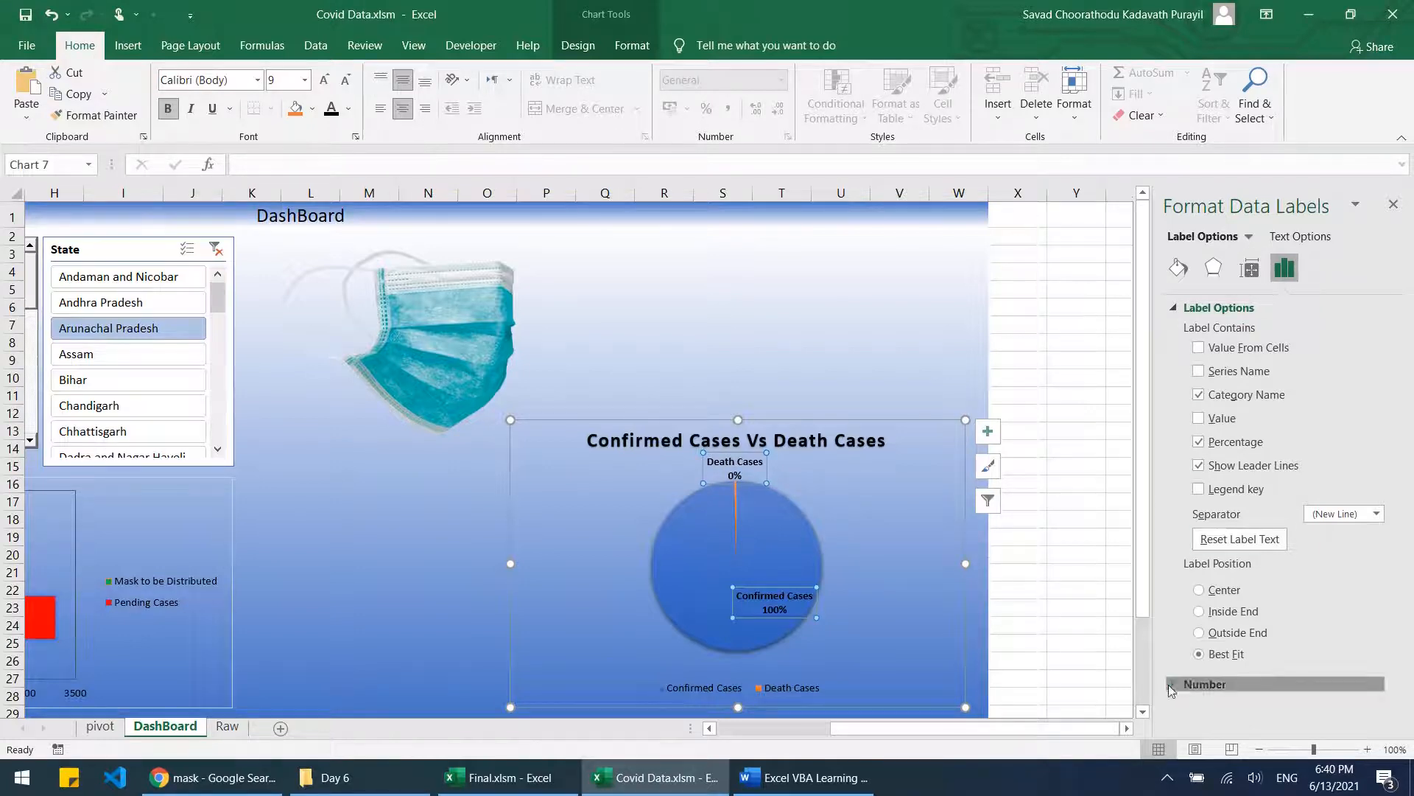
Step: Set the data labels' number format to Percentage with 2 decimal places and close the formatting pane
click(1194, 683)
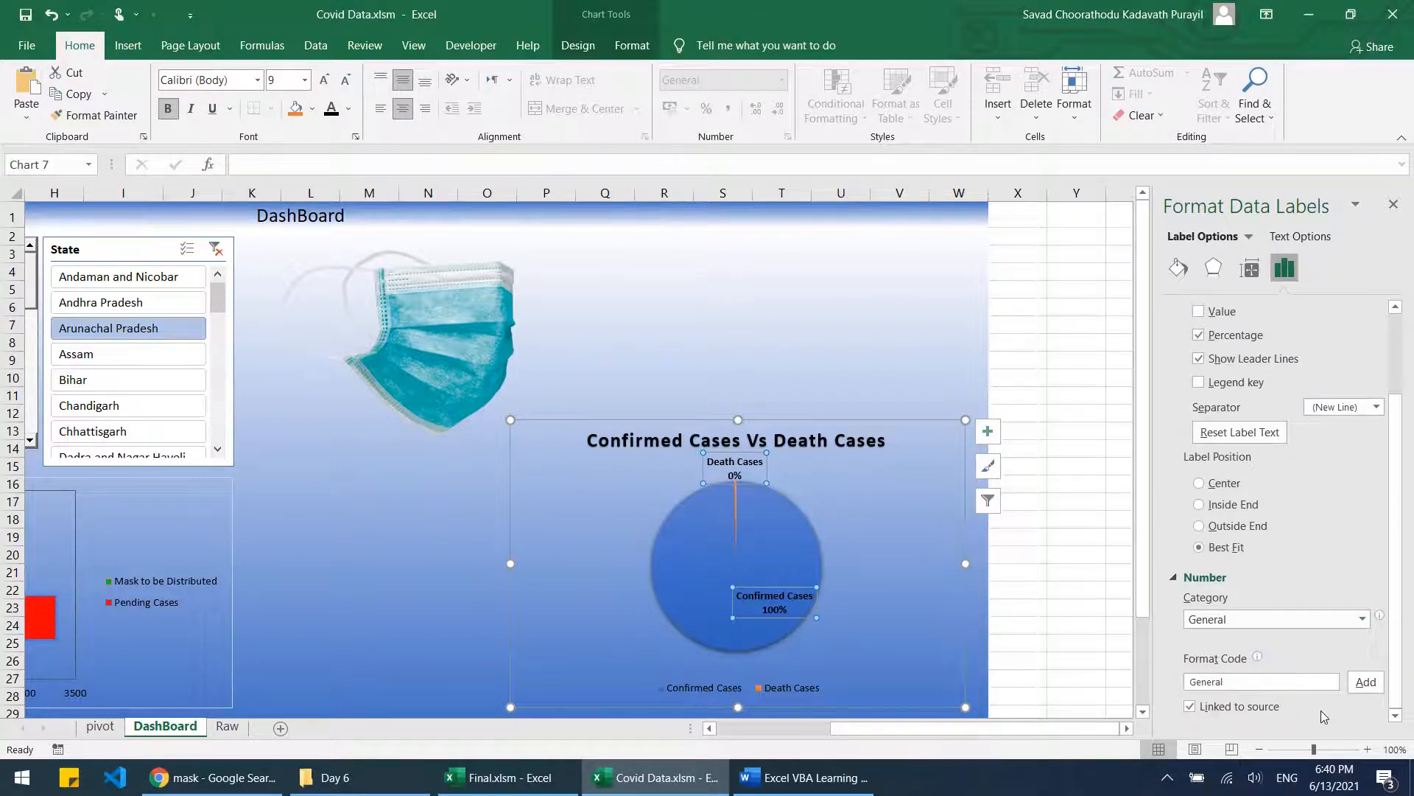
click(1287, 624)
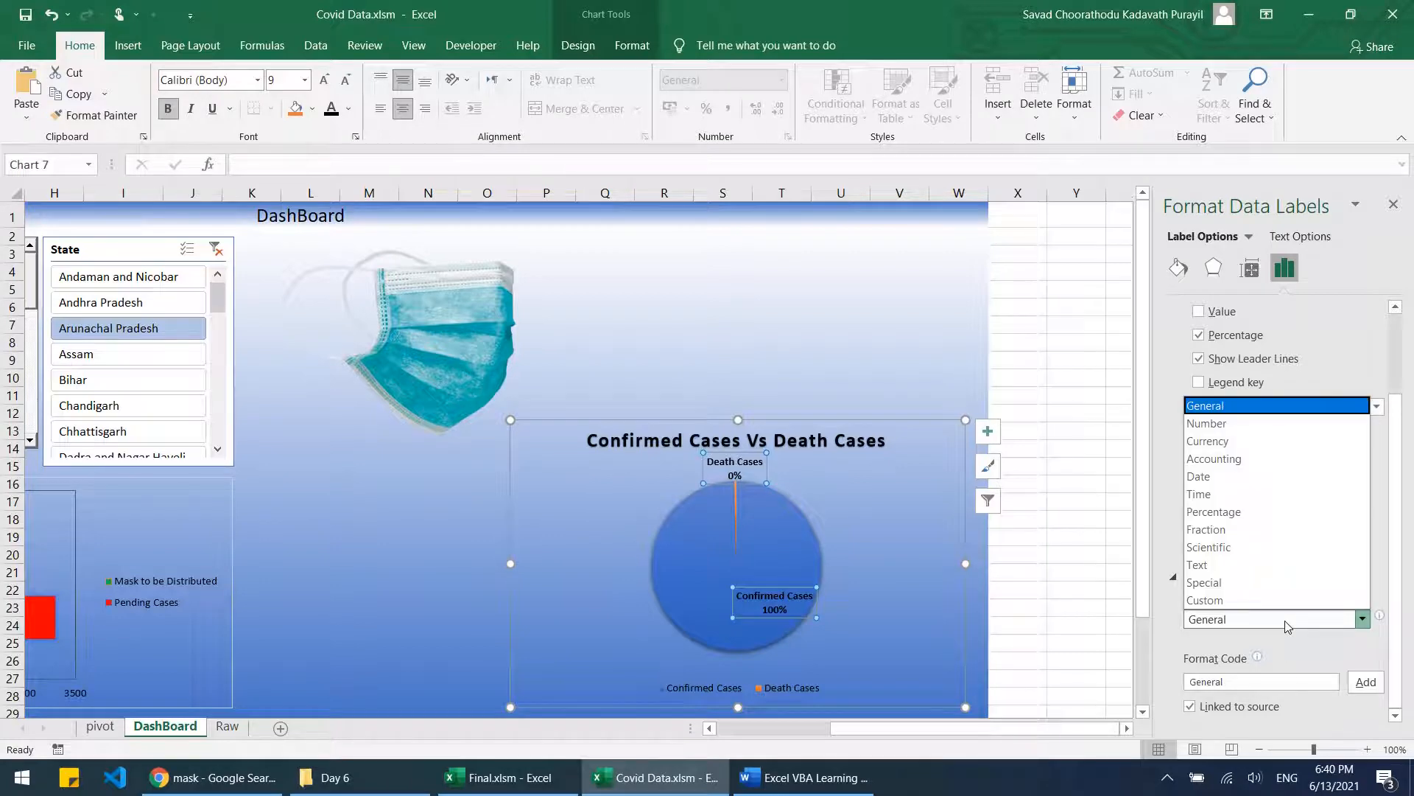
click(1220, 513)
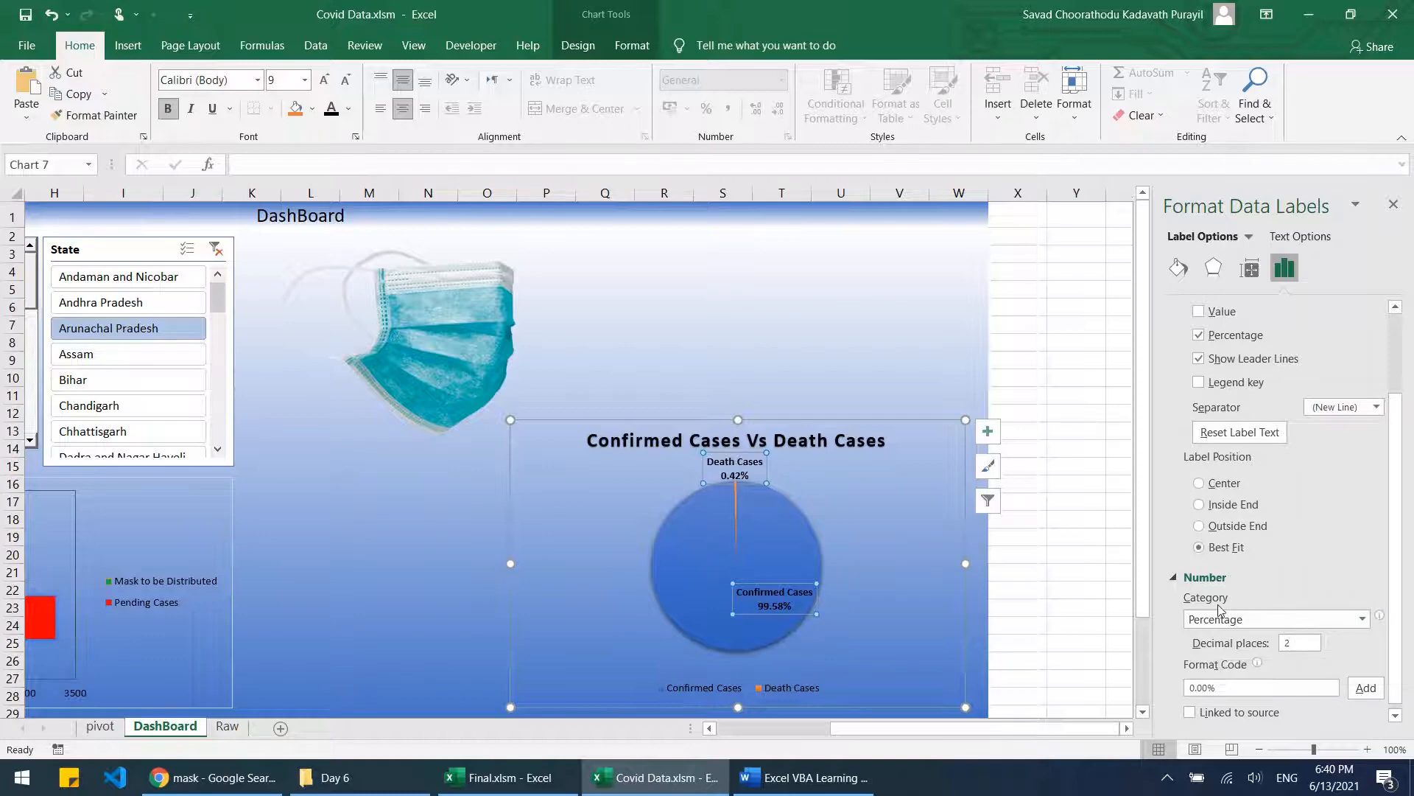
click(1028, 501)
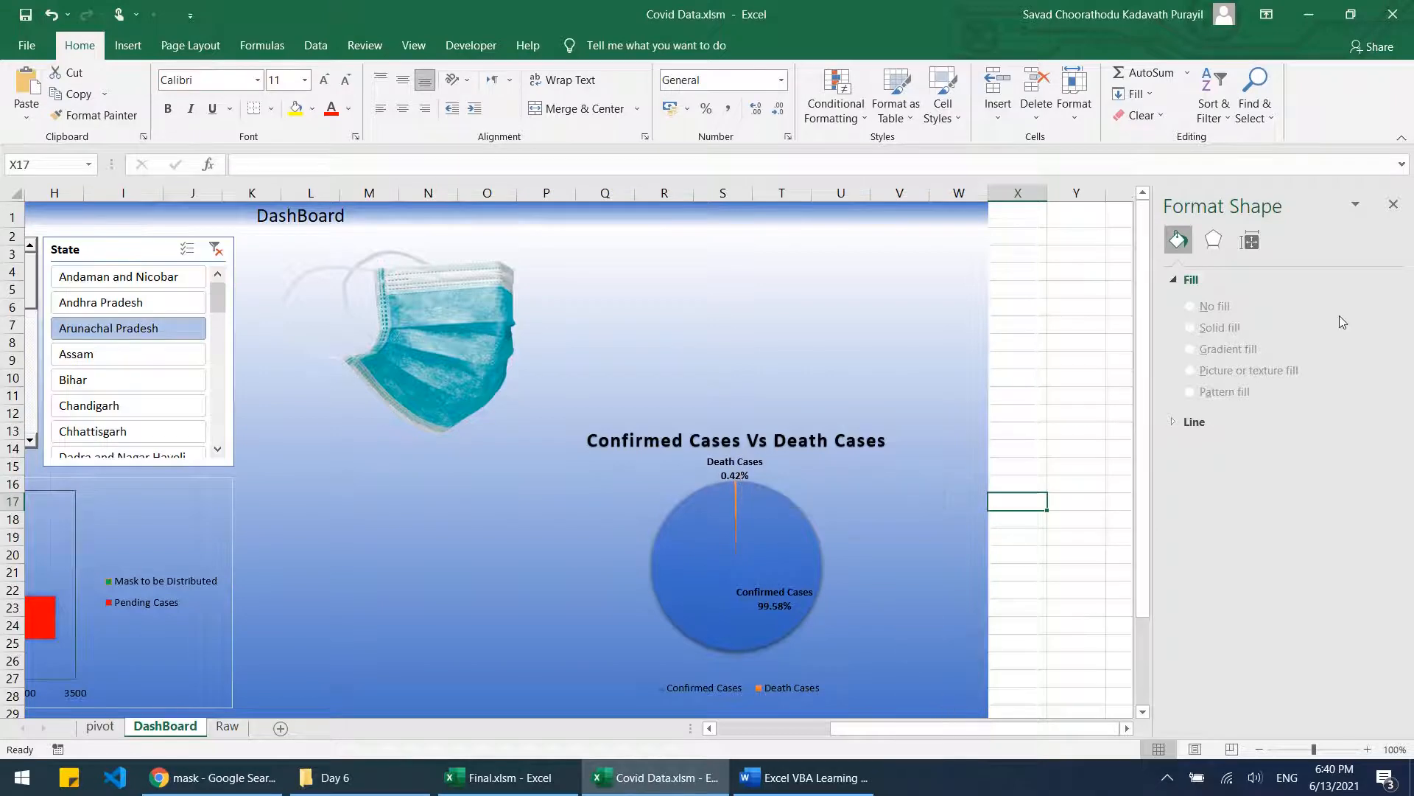
click(1393, 204)
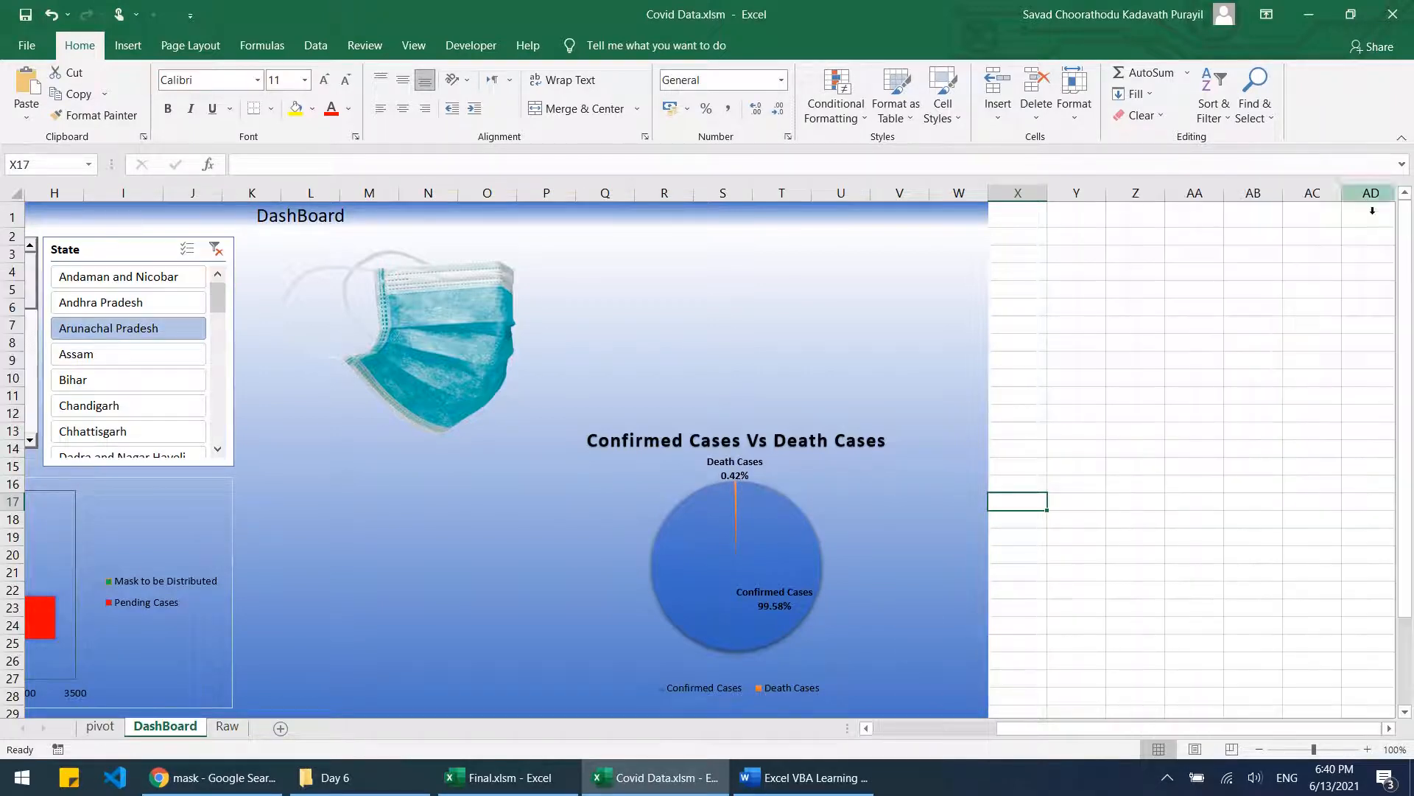
Step: Filter the dashboard by several states in turn, ending with Andaman and Nicobar, to check the list and both charts
drag(1081, 733, 843, 728)
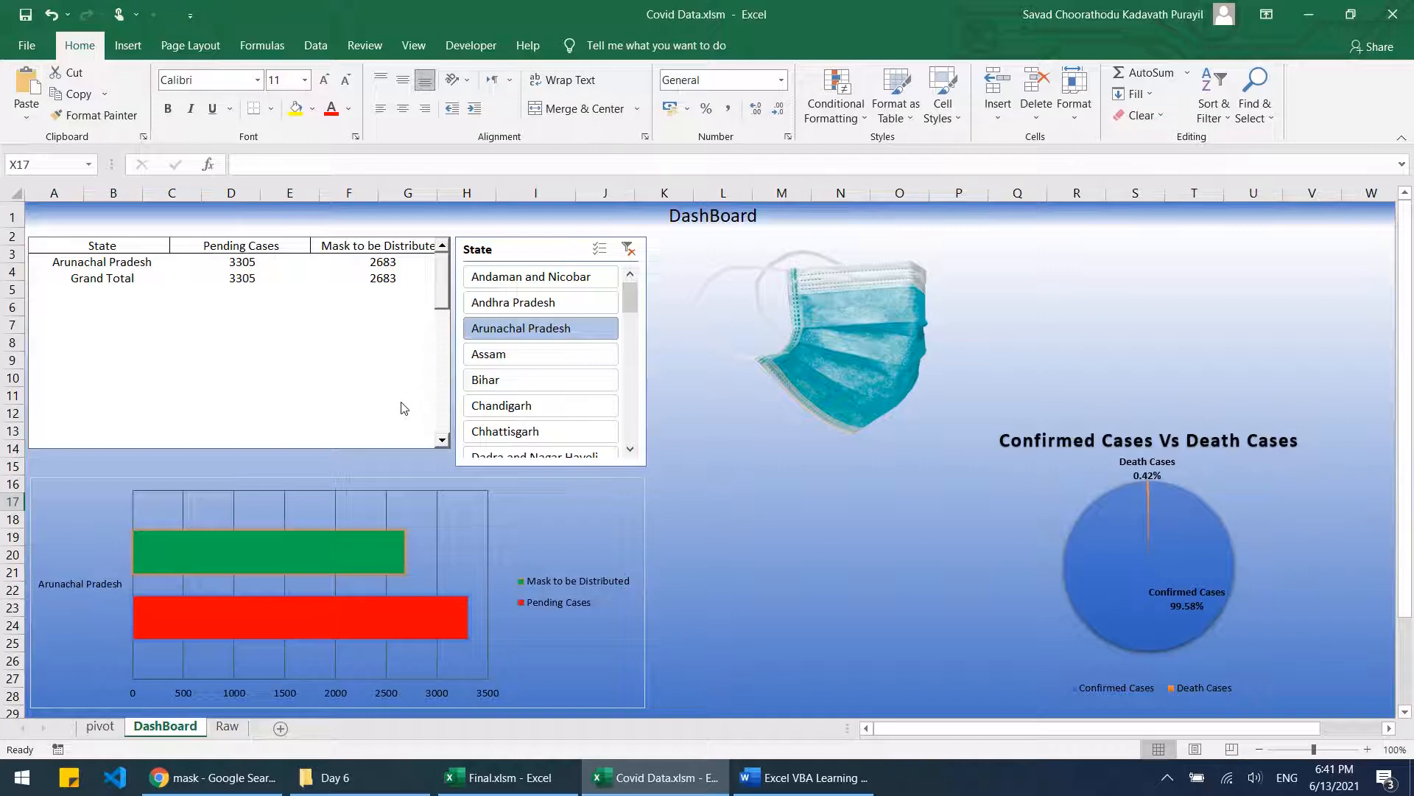
click(393, 425)
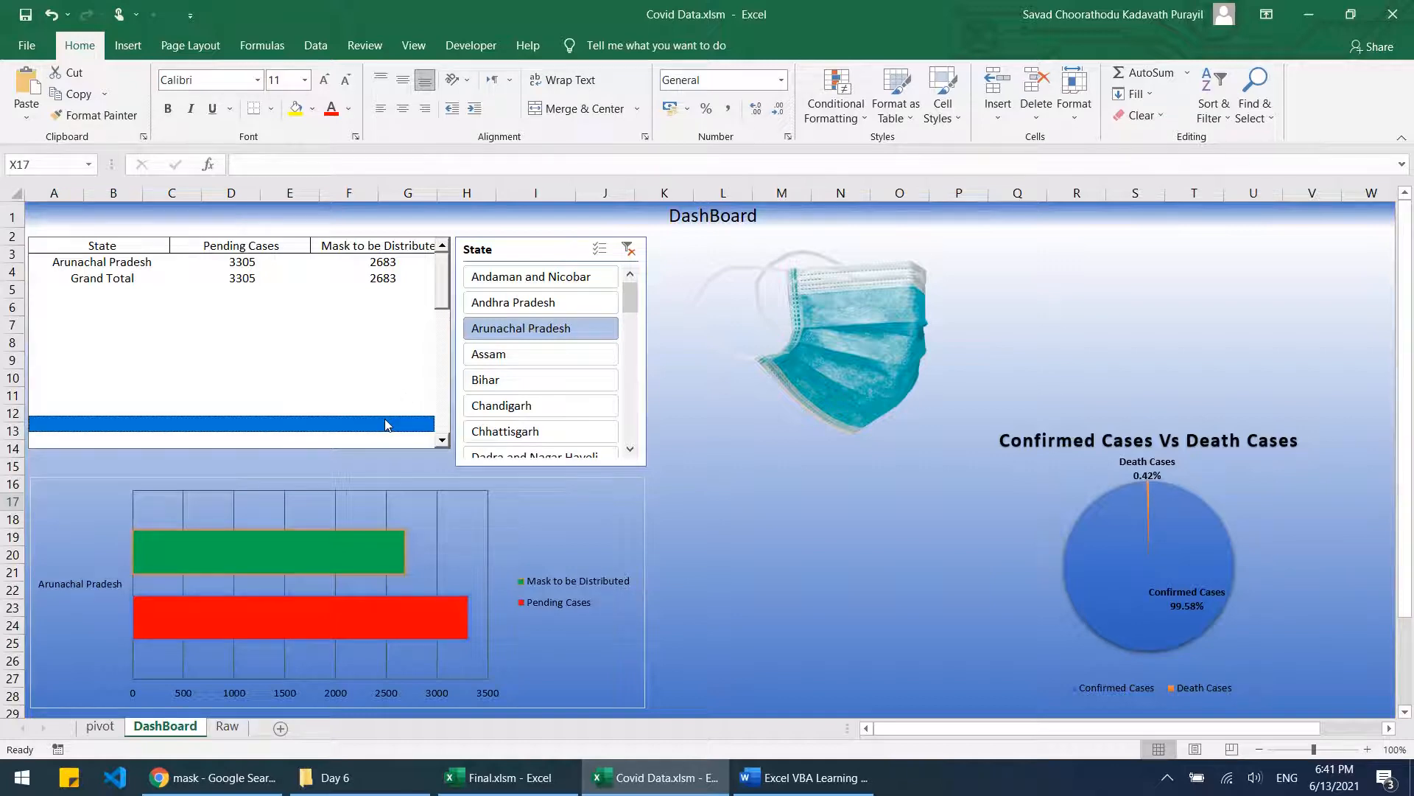
click(531, 354)
click(530, 378)
click(529, 430)
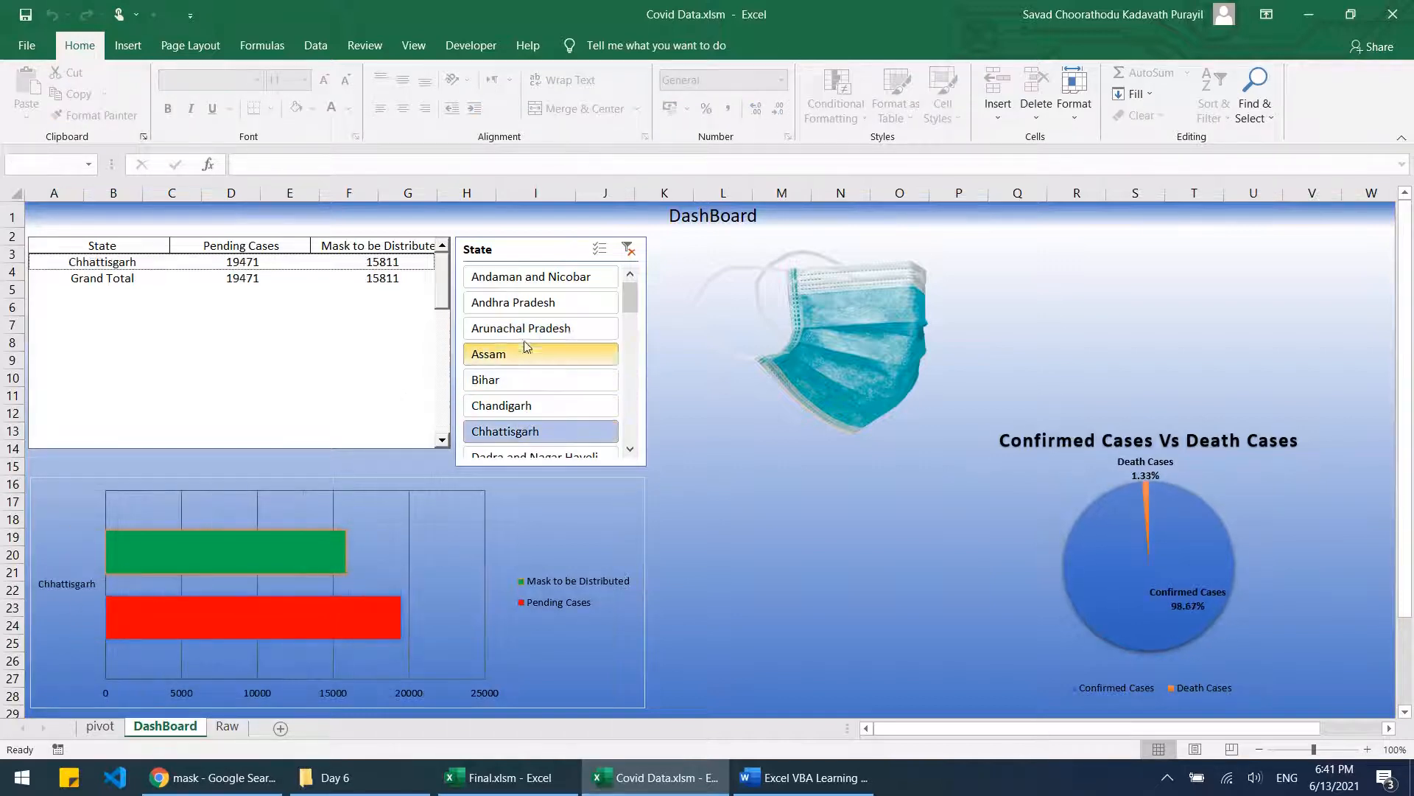
click(512, 303)
click(530, 277)
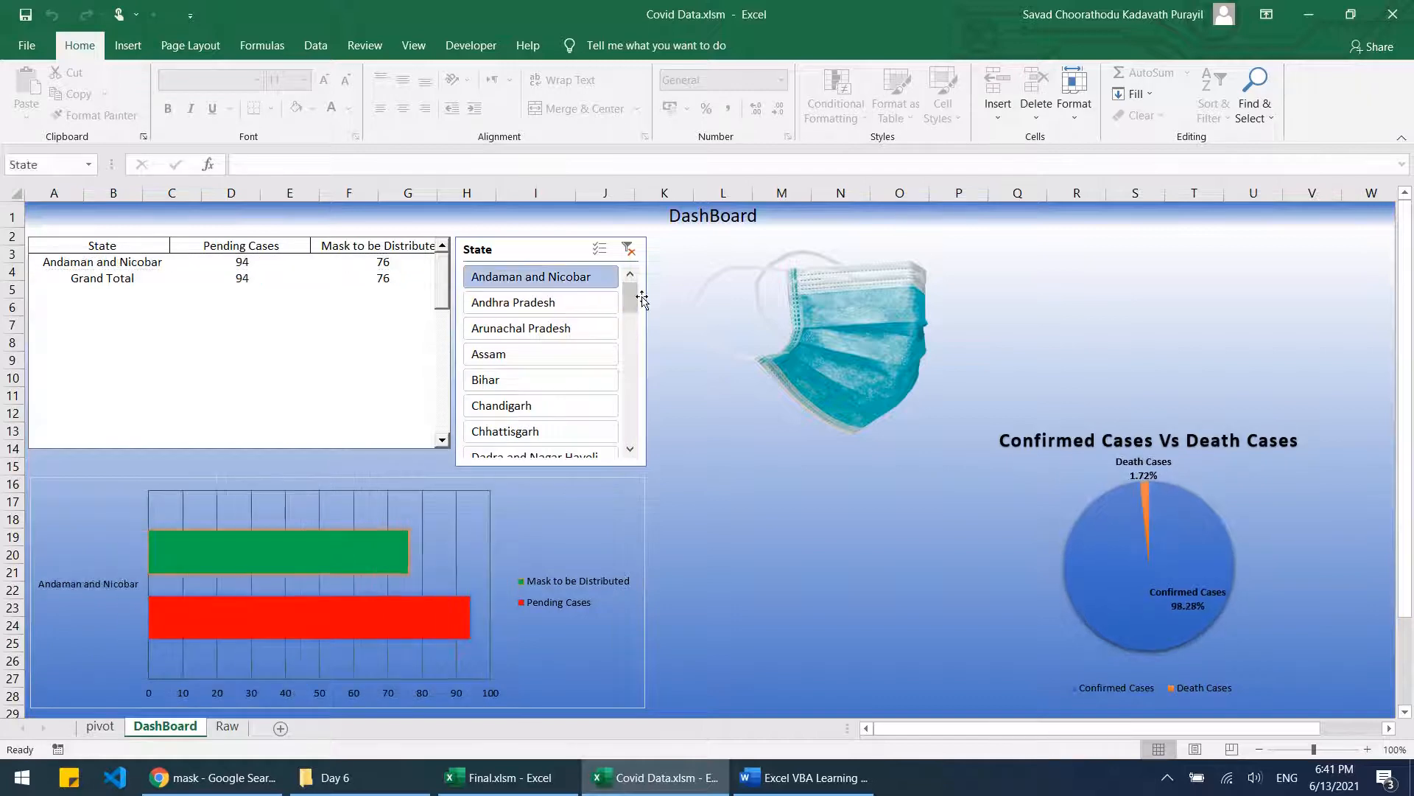
Step: Nudge the State slicer slightly, clear its filter and filter the dashboard by Andaman and Nicobar alone
drag(636, 255, 576, 244)
click(516, 354)
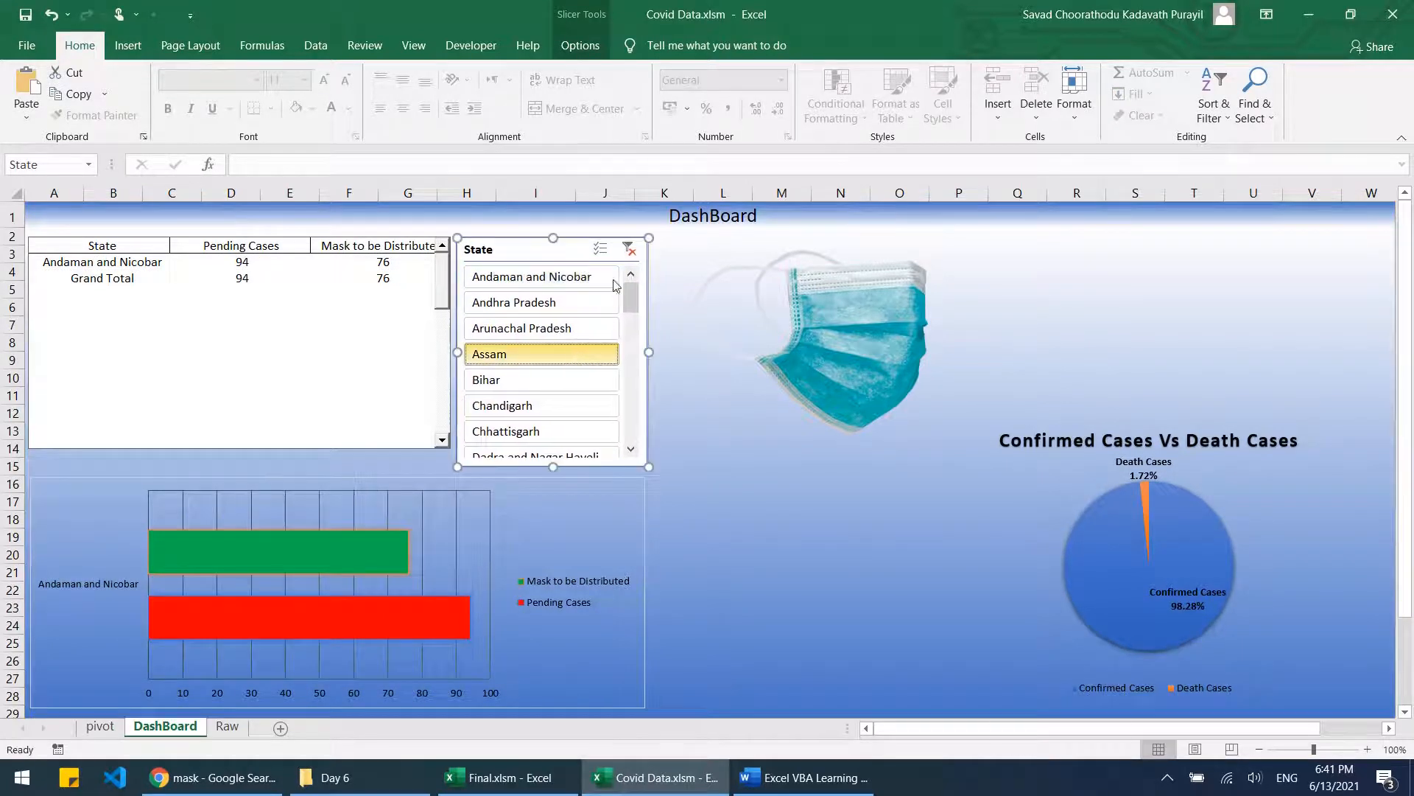
click(628, 251)
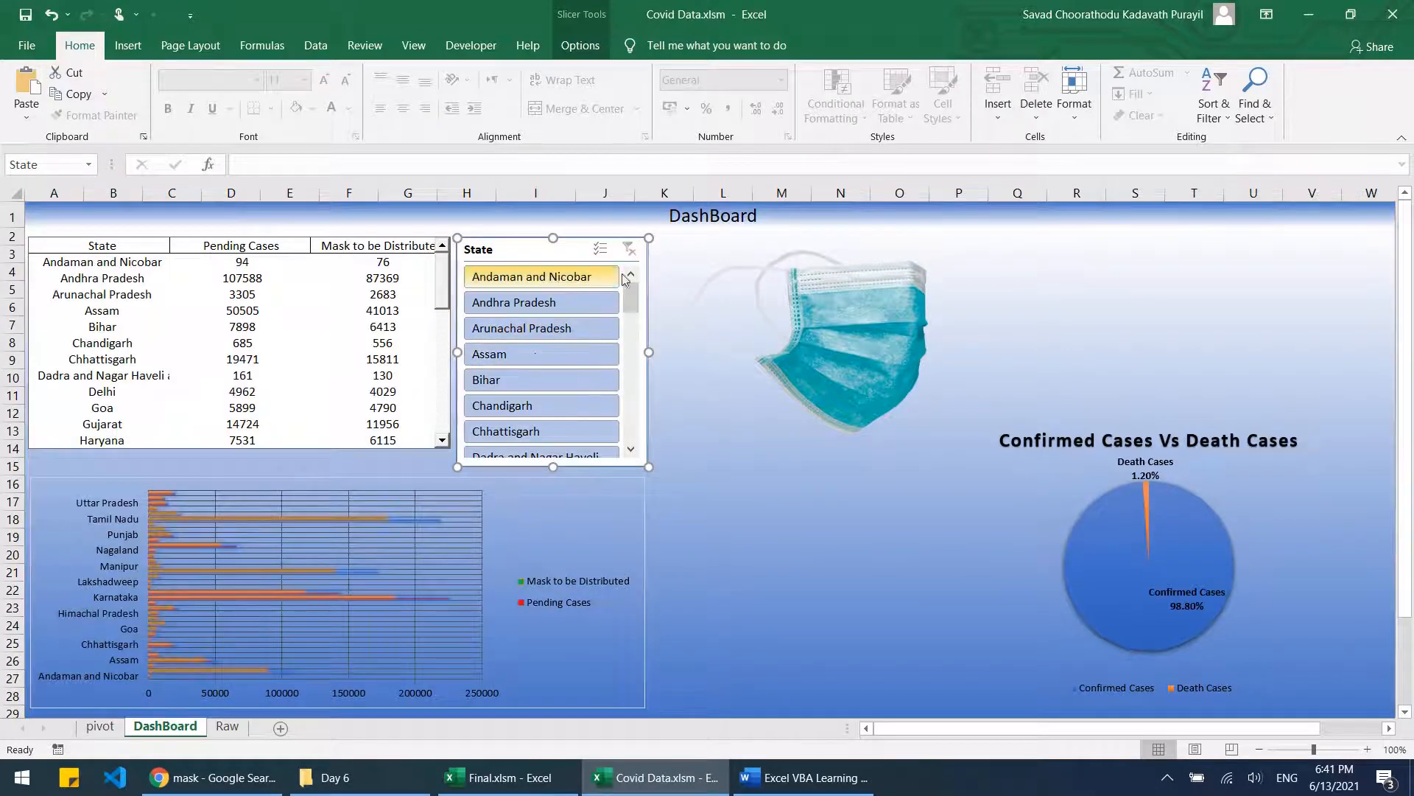
click(563, 282)
Step: In Design Mode, stretch the list box's lower edge to a height of about 186, level with the State slicer's lower edge
click(400, 368)
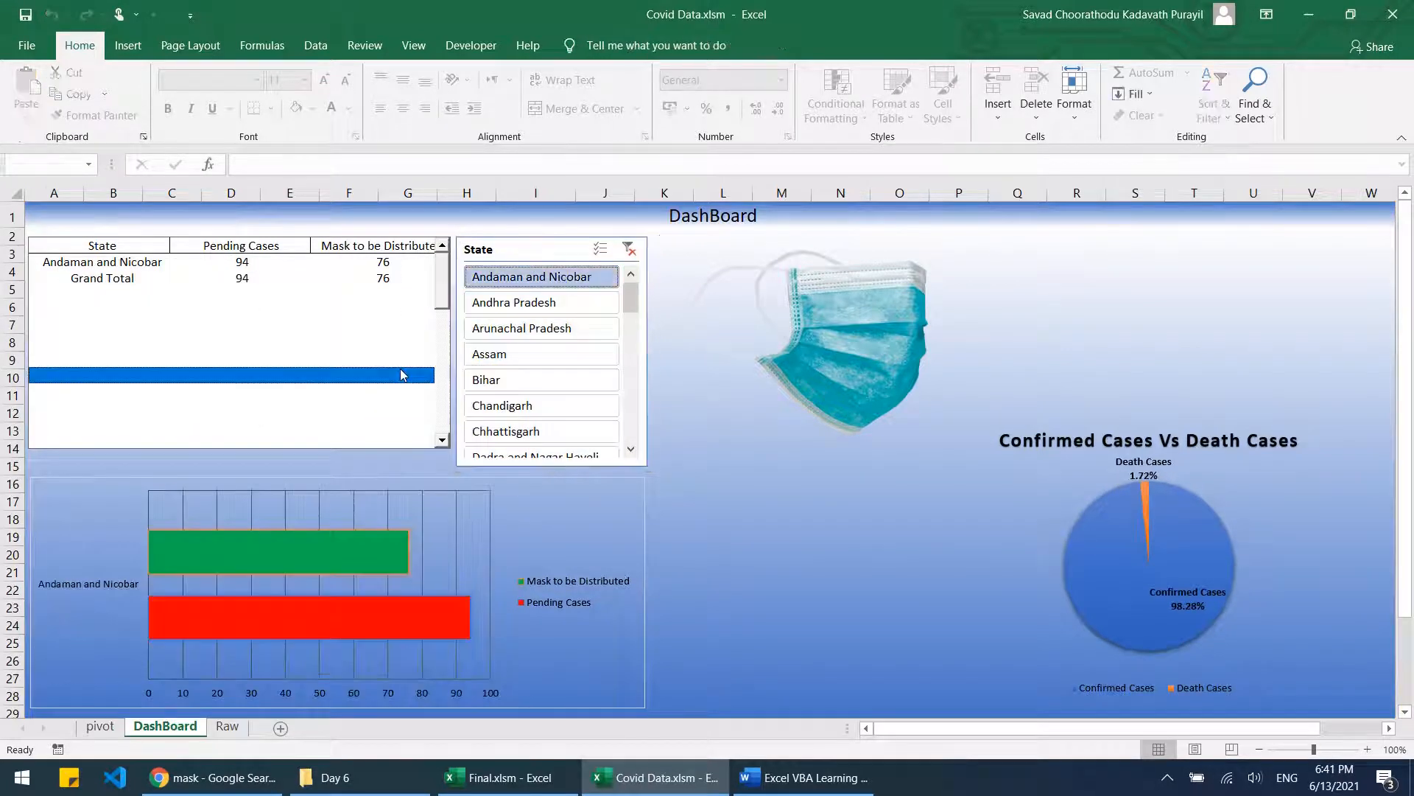
click(414, 45)
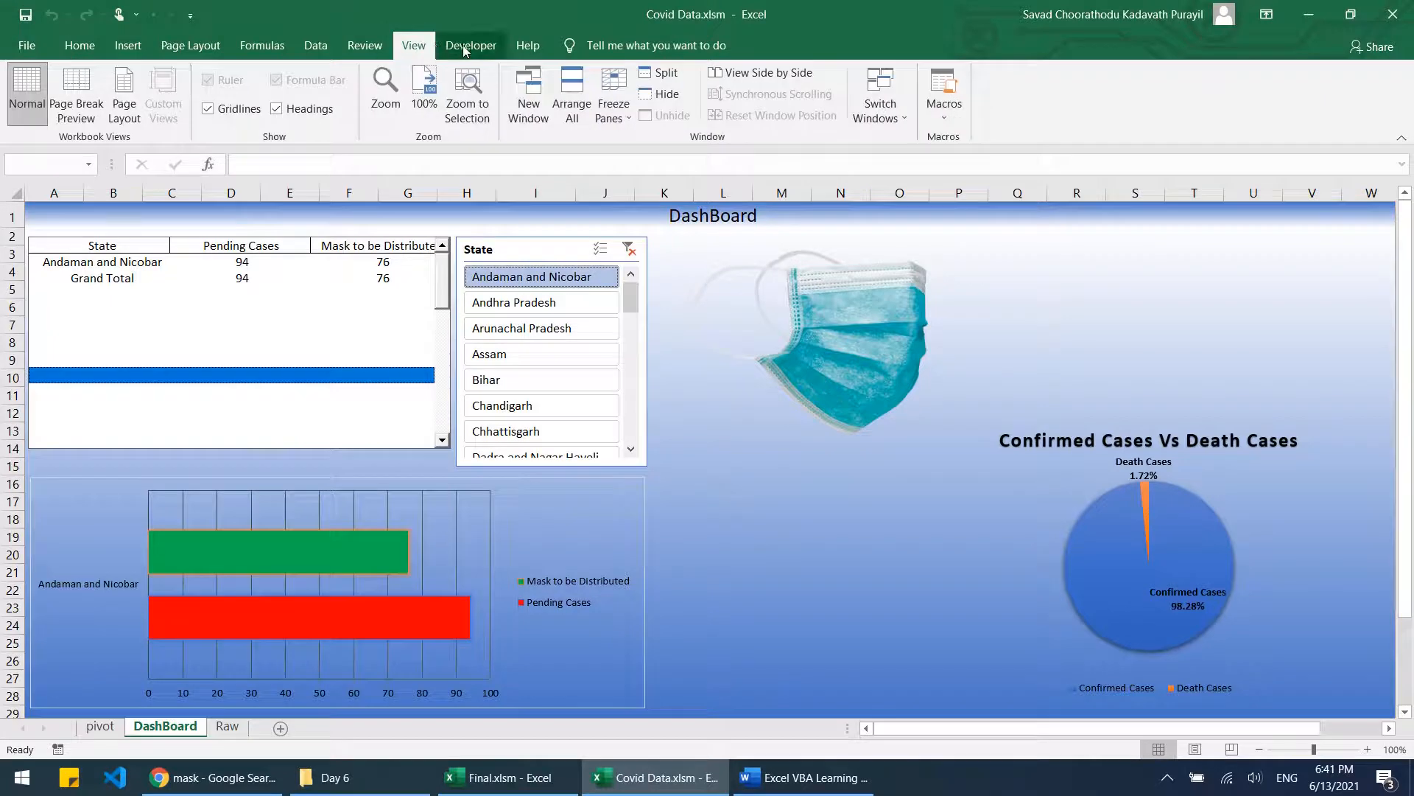
click(470, 44)
click(438, 98)
click(313, 442)
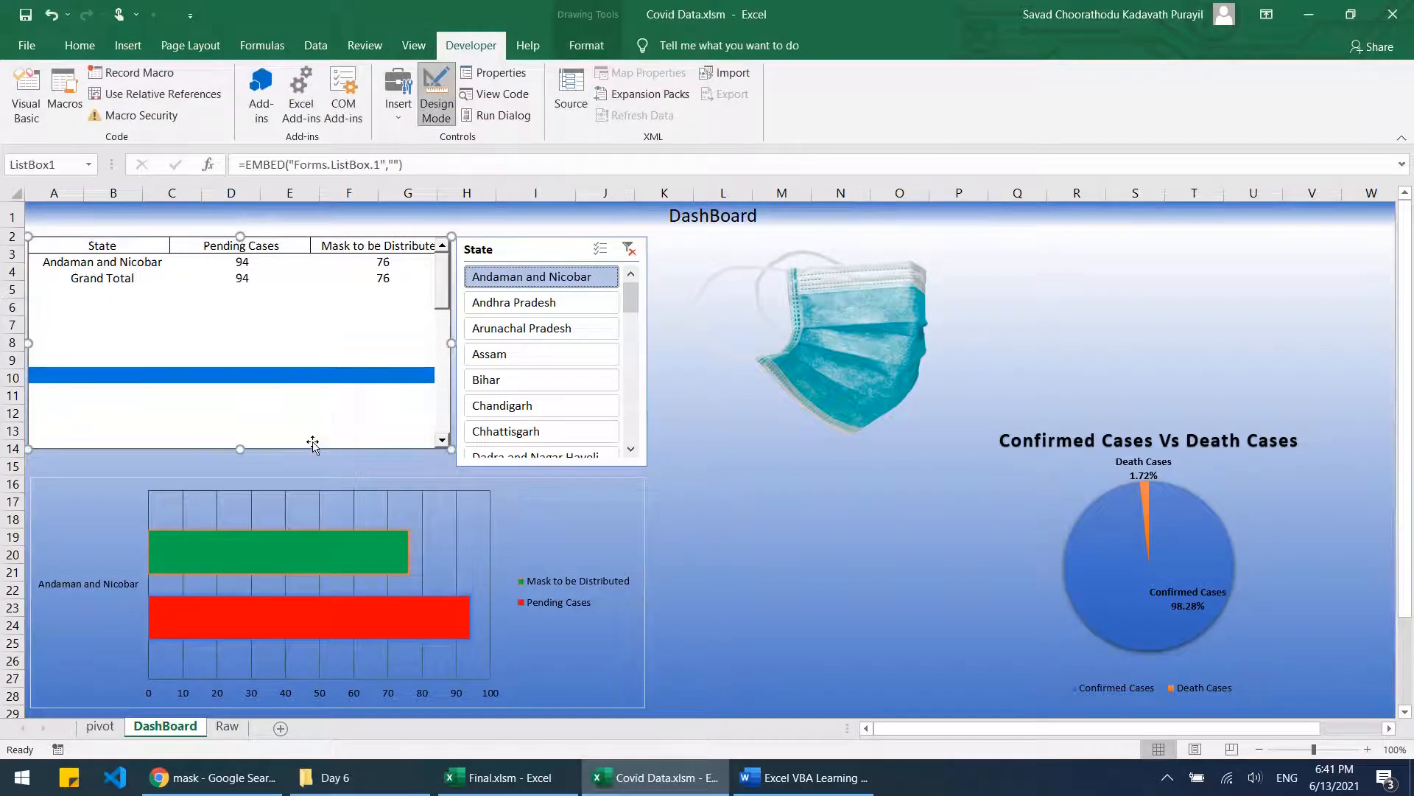
drag(237, 451, 232, 464)
click(684, 476)
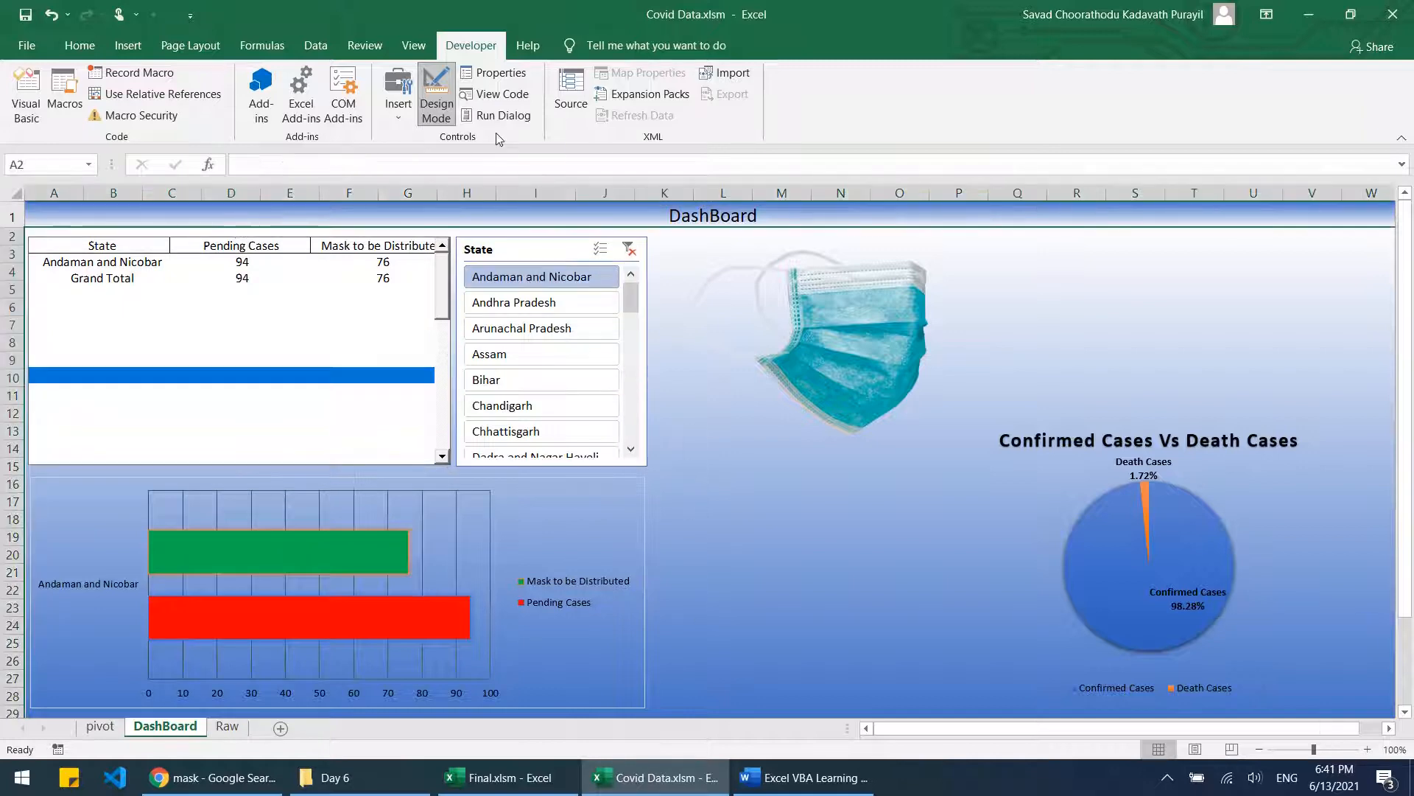
click(437, 98)
Step: Clear the State filter and filter by single states, ending with Assam, to check the resized list box and charts
click(630, 251)
click(567, 359)
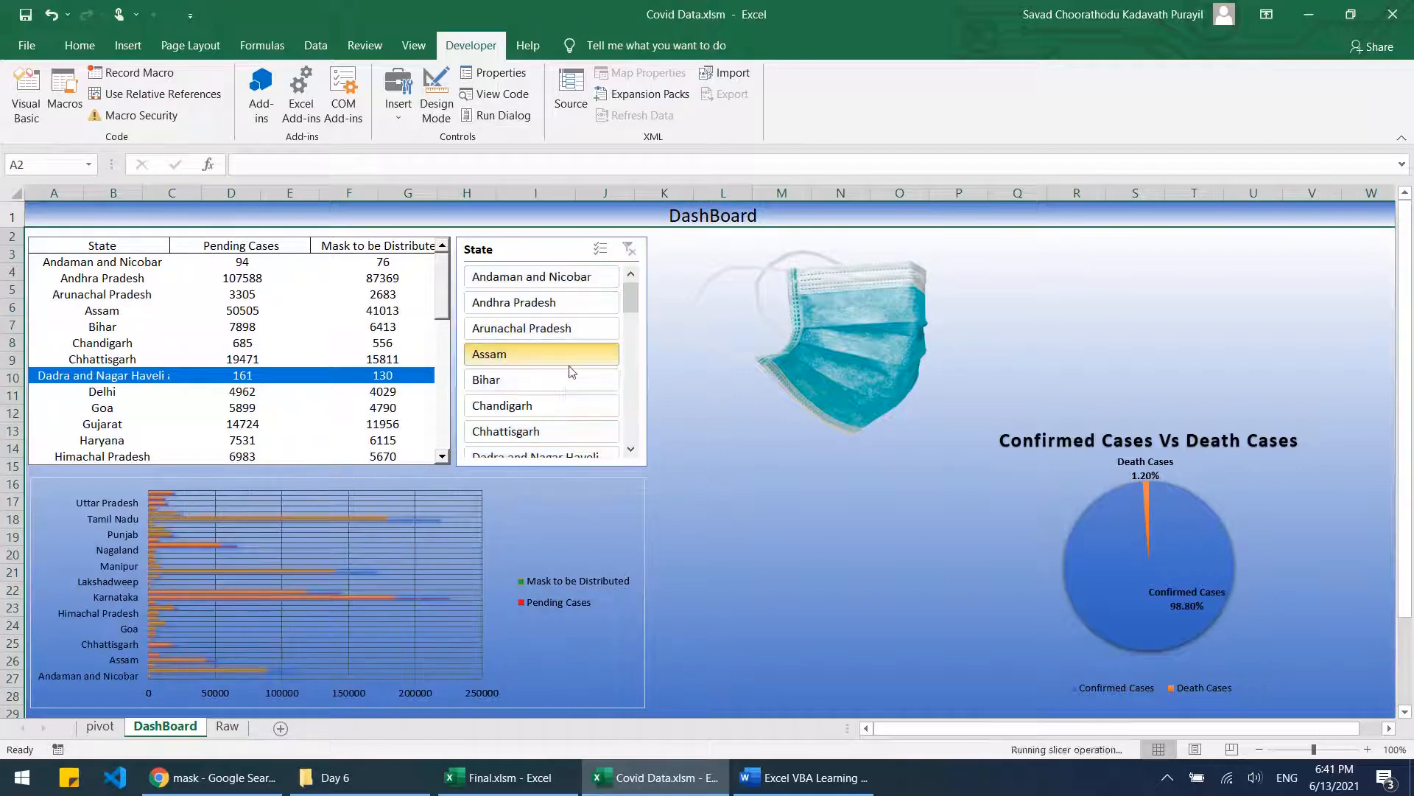
click(555, 404)
click(567, 357)
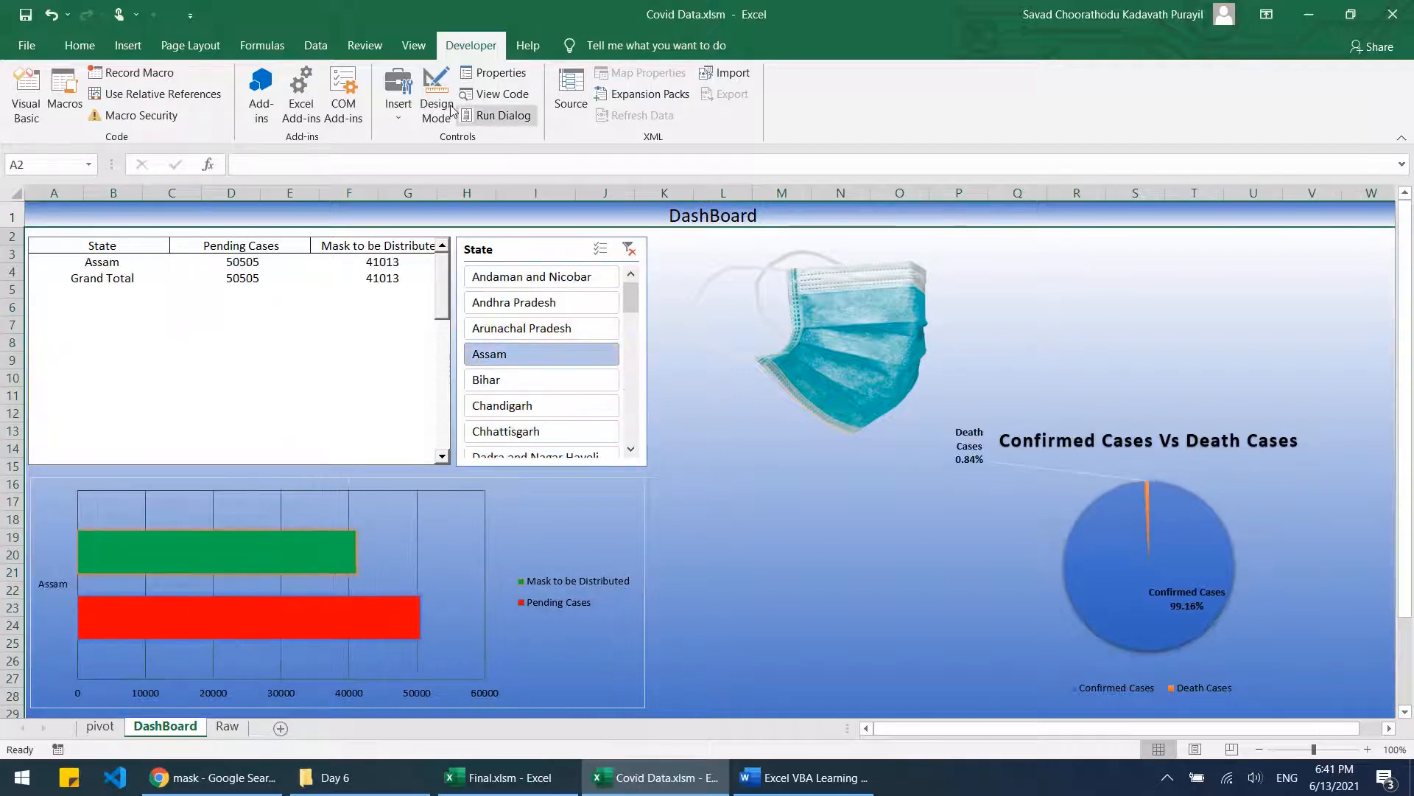
Step: In Design Mode, open the list box's properties and widen the Properties window
click(437, 98)
right_click(326, 375)
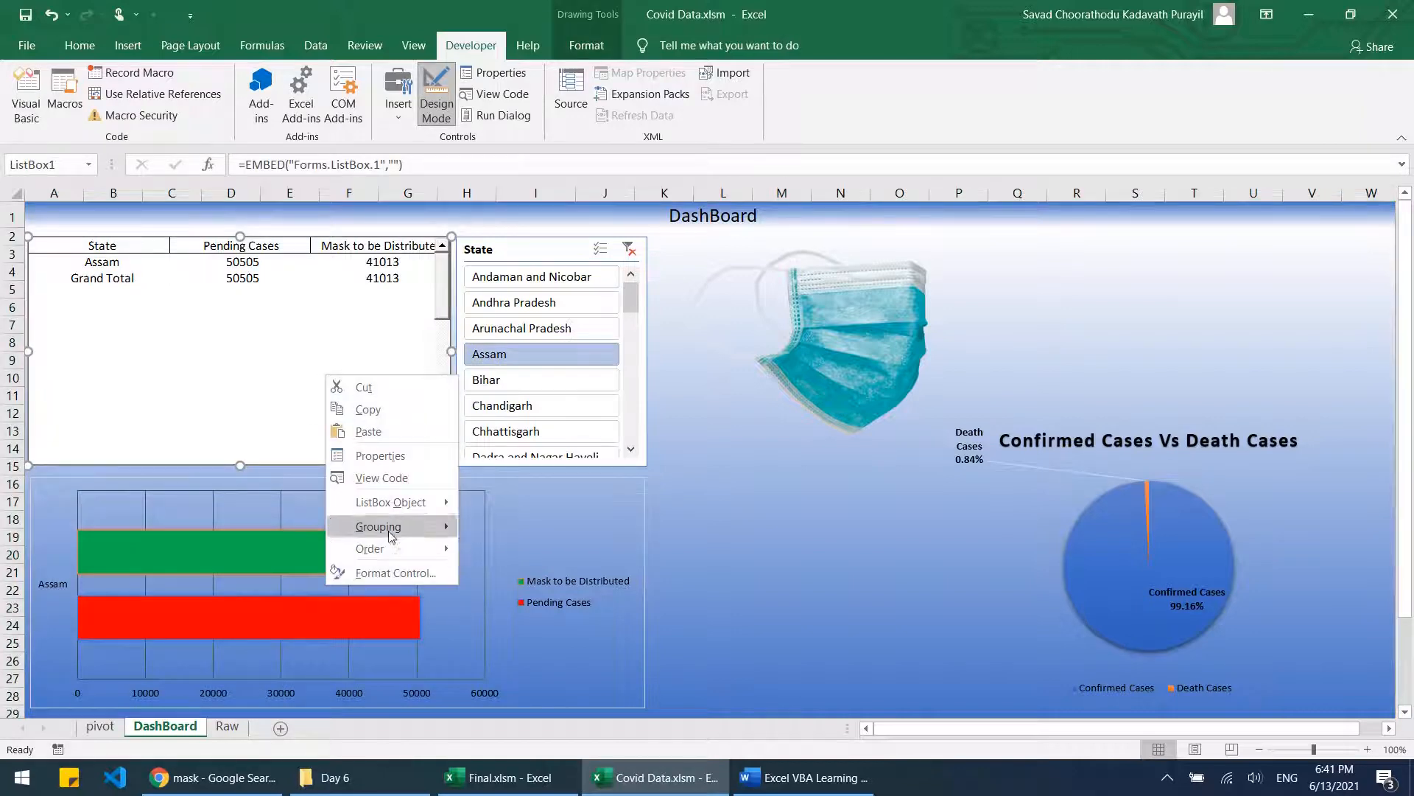
click(380, 455)
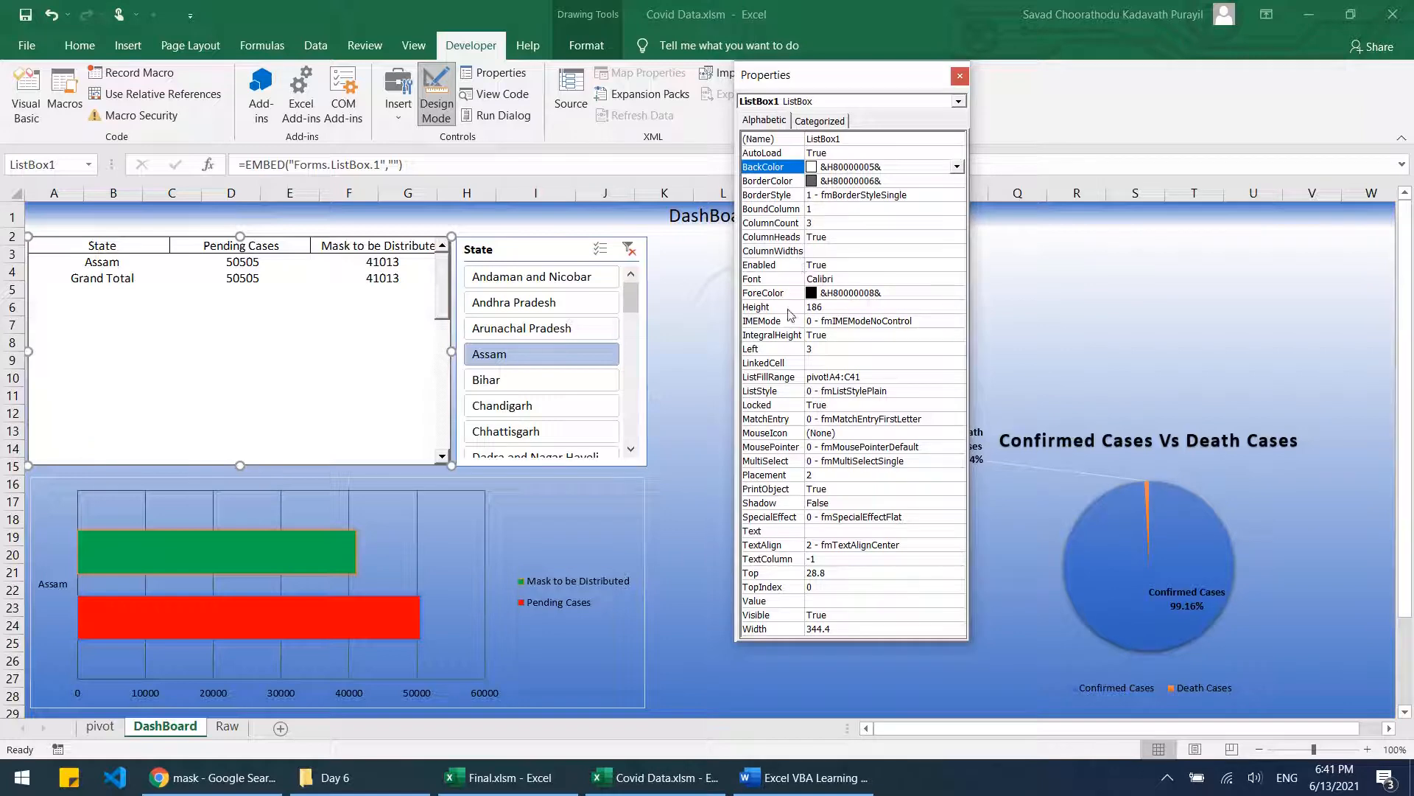
click(799, 340)
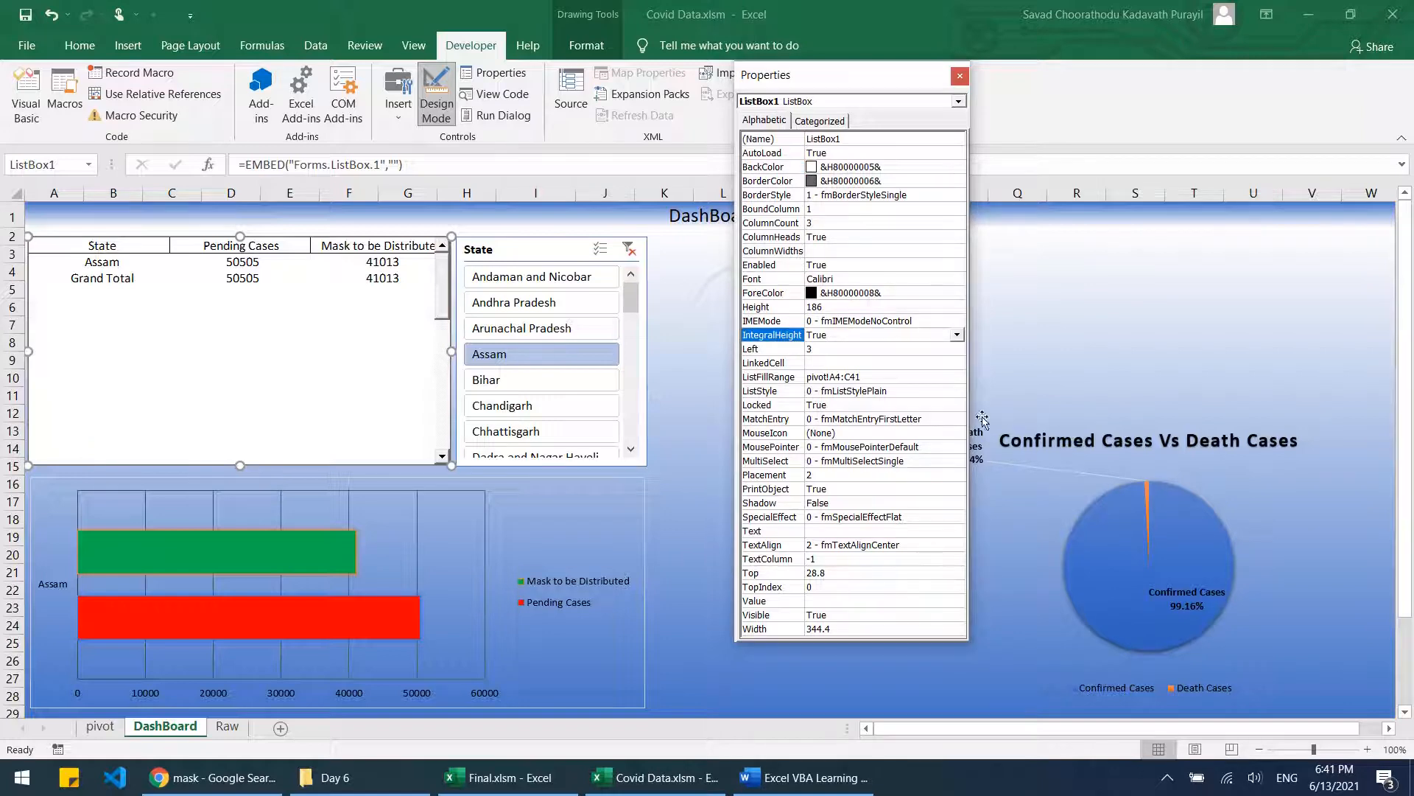
drag(975, 418, 1223, 419)
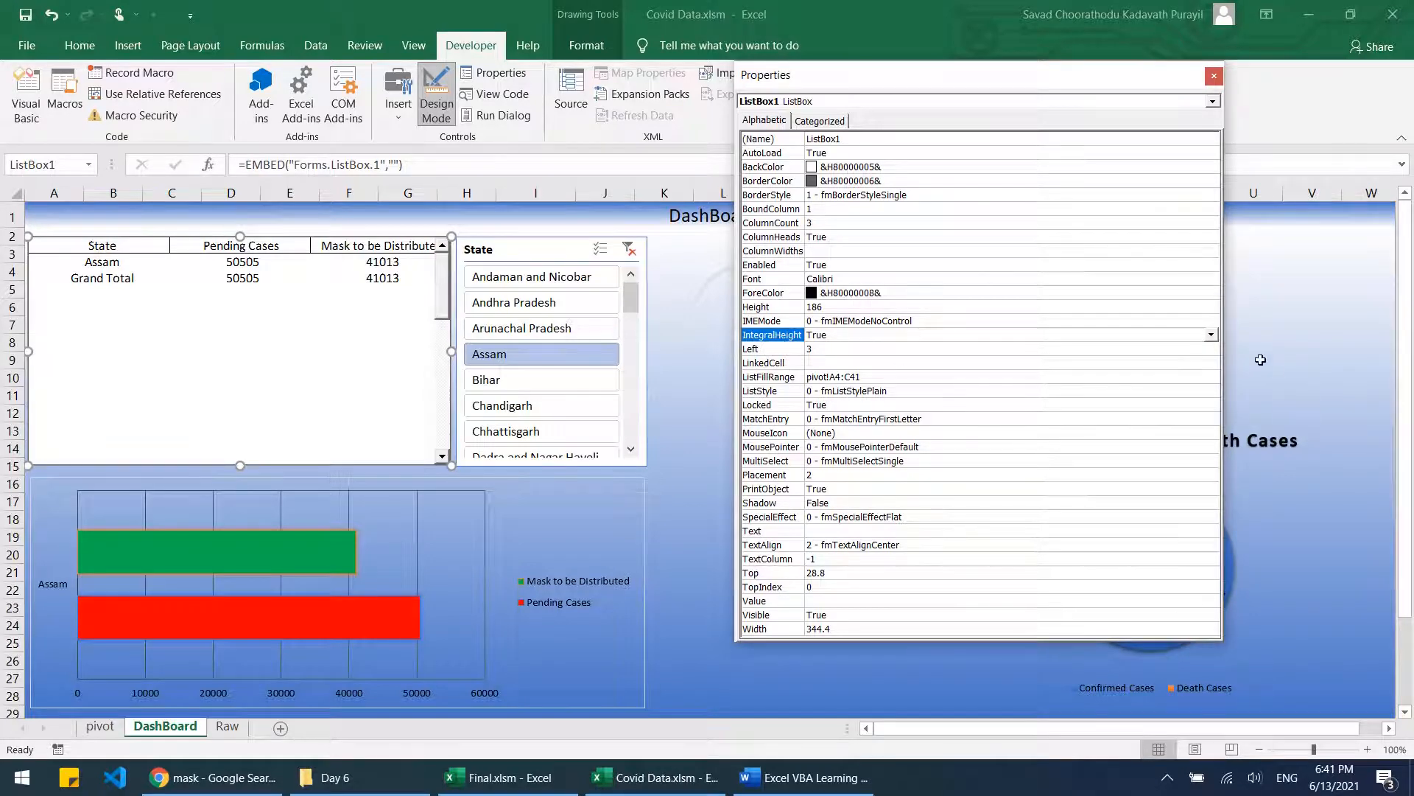
Step: Try IntegralHeight False on the list box, filtering by Arunachal Pradesh and Andhra Pradesh to test it
click(1212, 335)
click(984, 360)
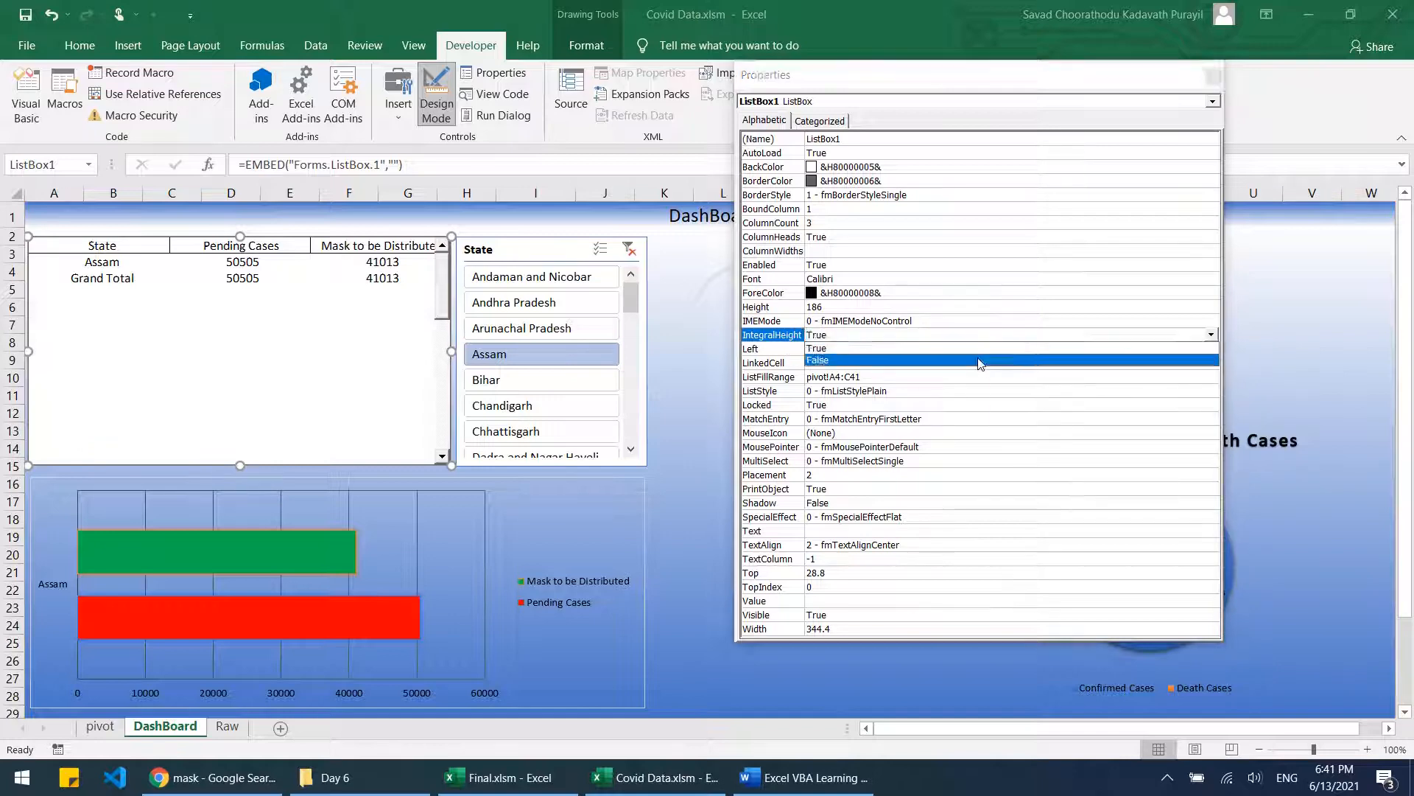
click(519, 328)
click(554, 306)
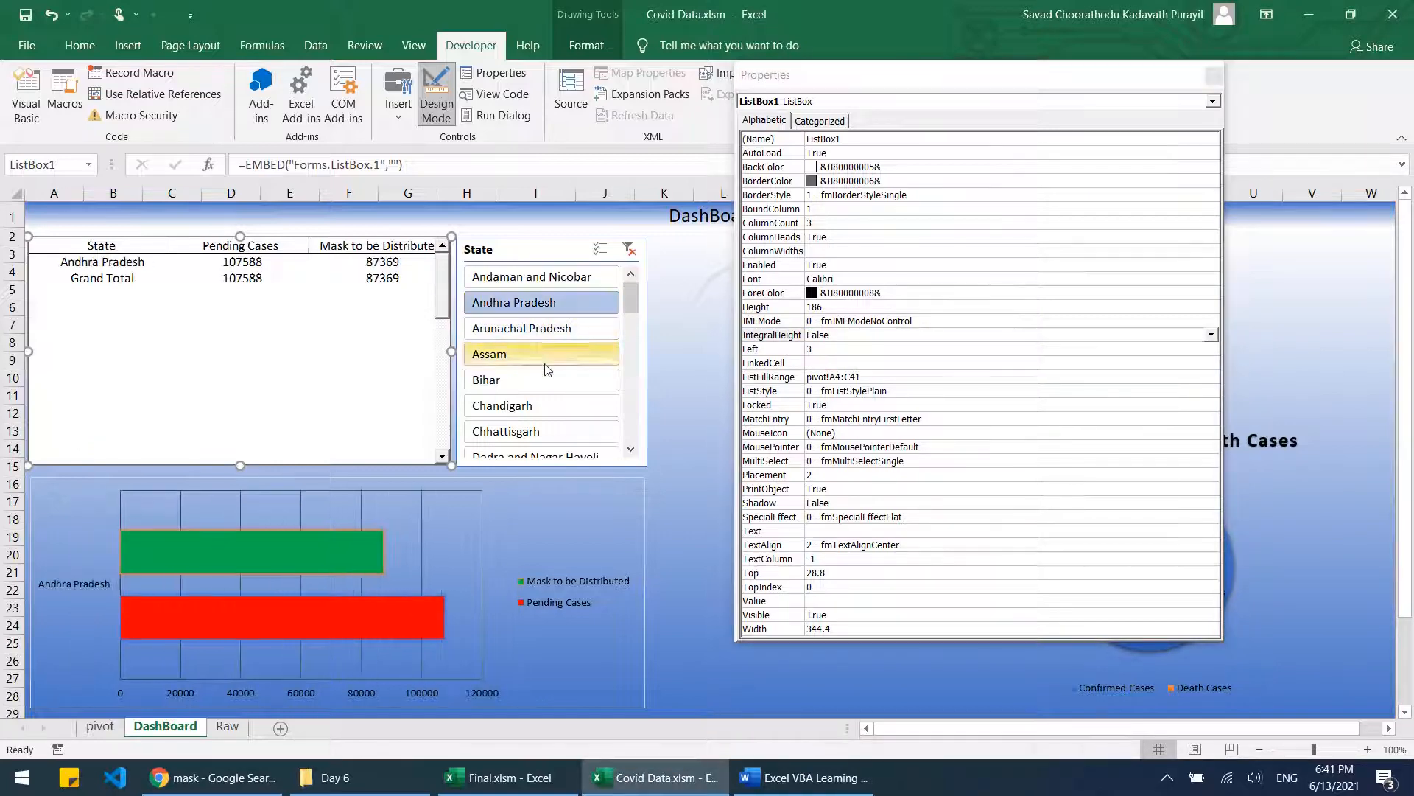
Step: Set the list box's IntegralHeight to True and stretch its lower edge to a height of about 187, level with the State slicer's lower edge
double_click(763, 336)
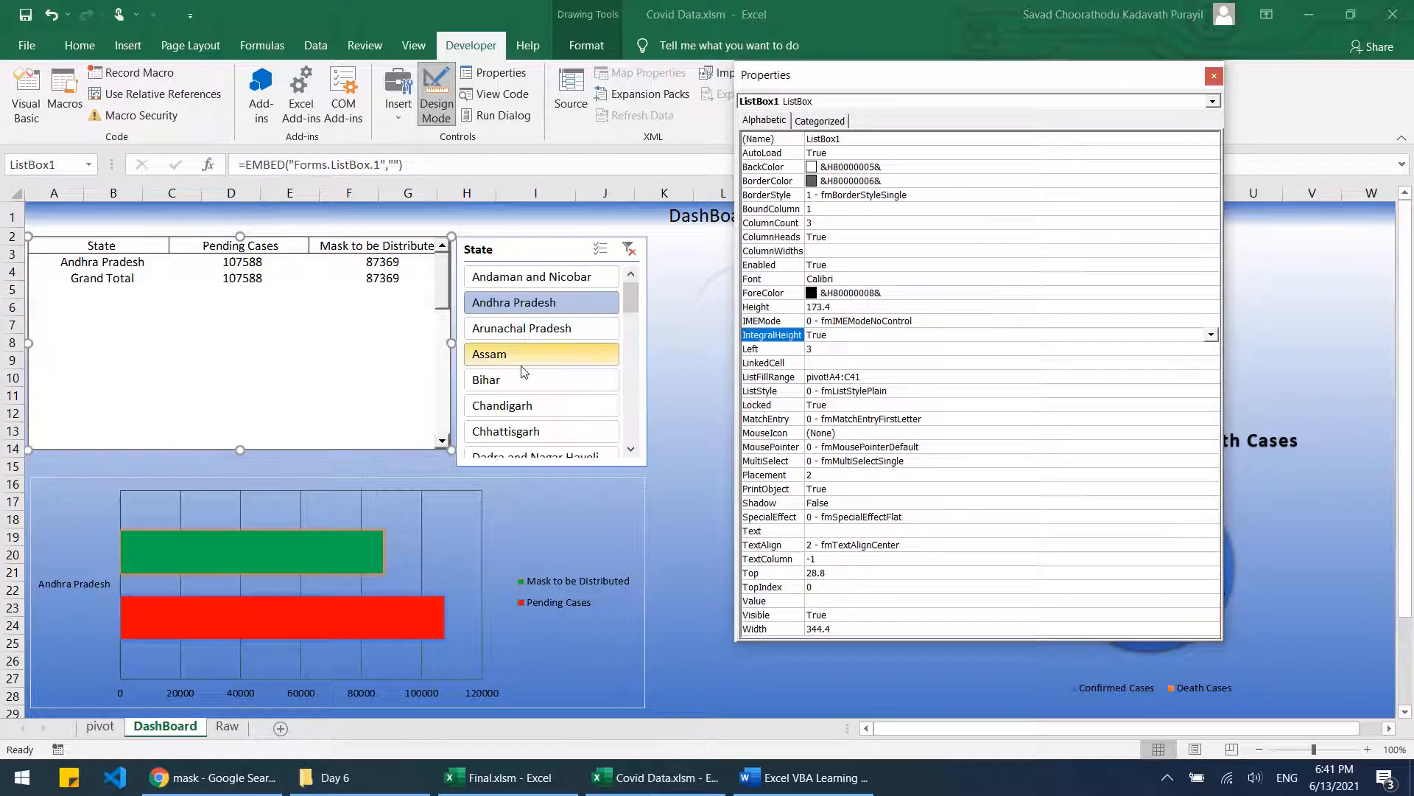
click(516, 353)
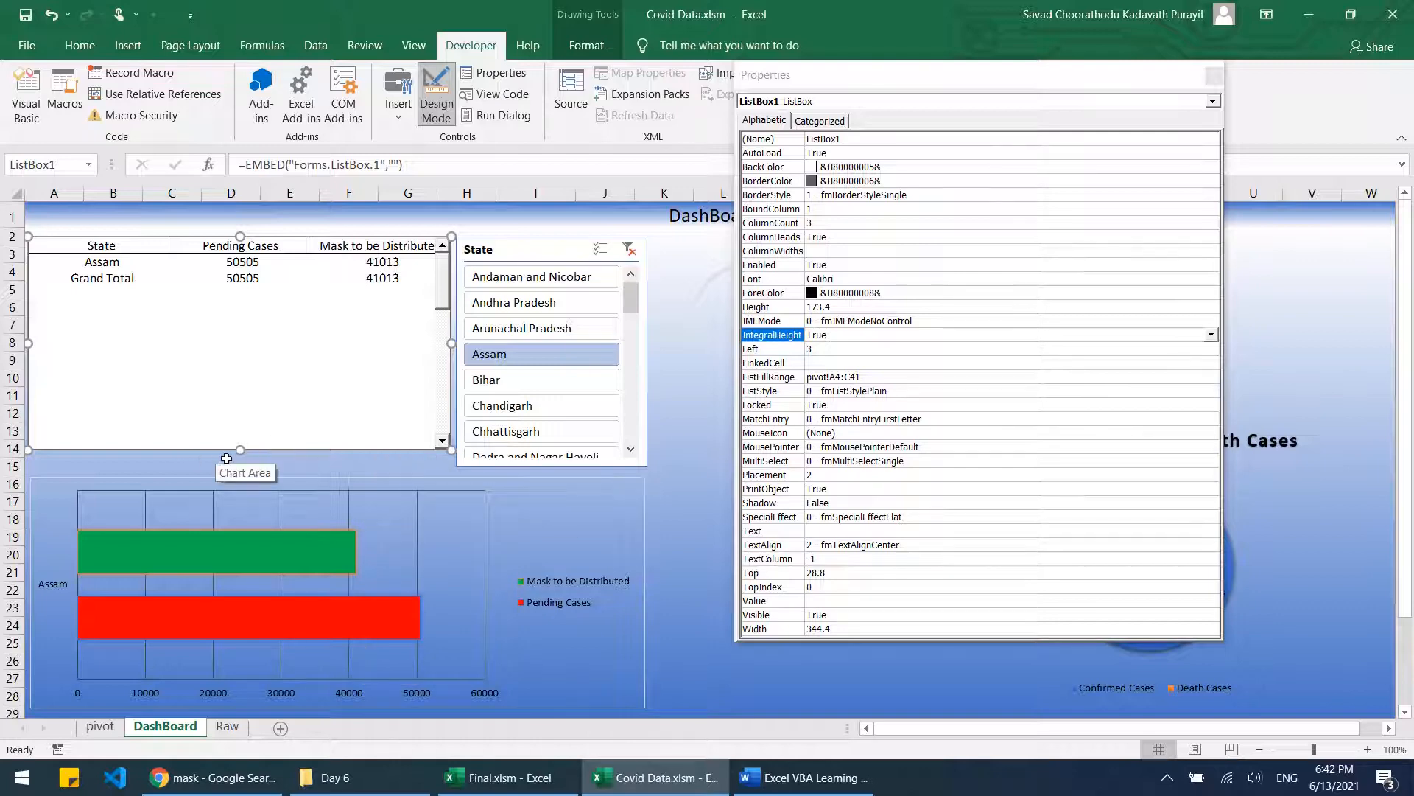
drag(240, 449, 236, 466)
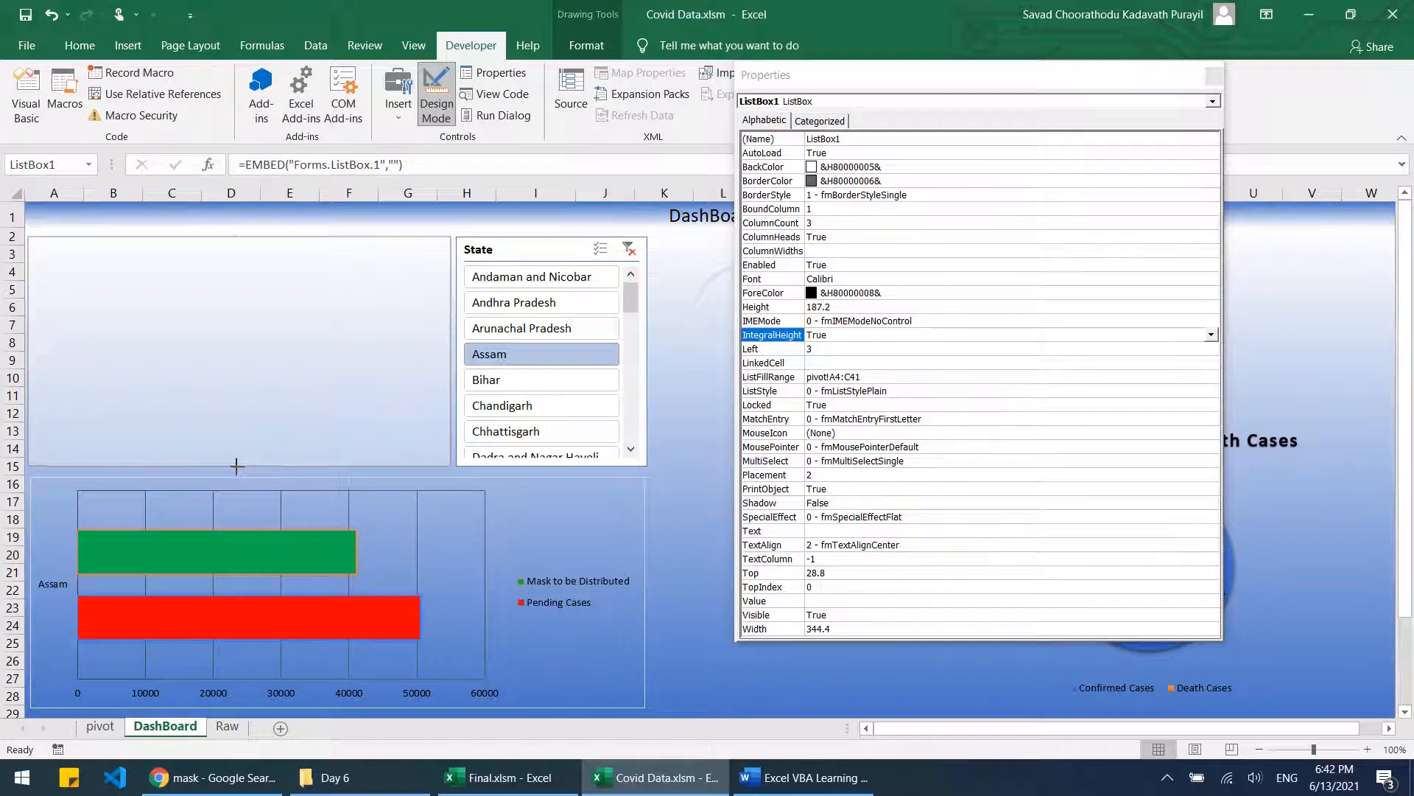
click(521, 378)
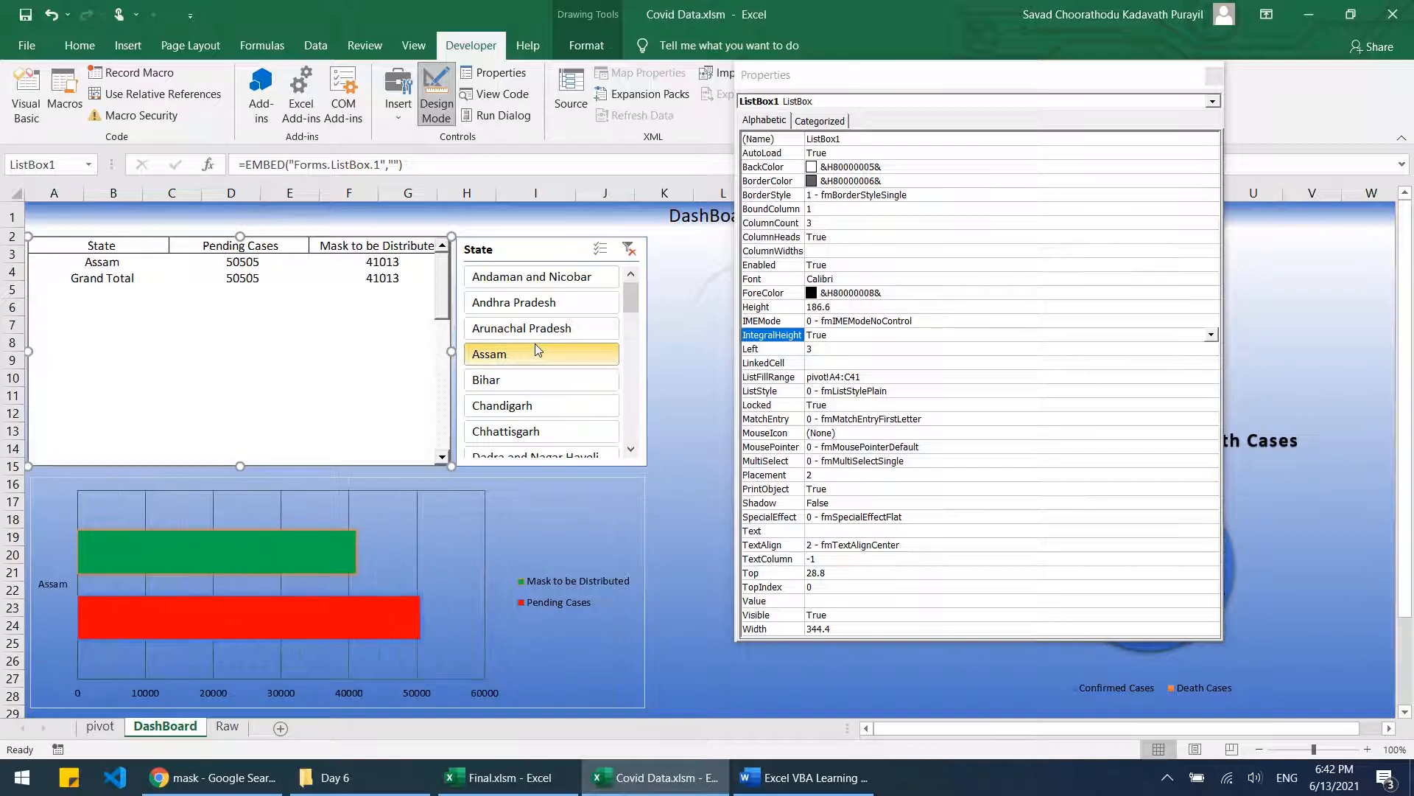
Step: Leave Design Mode and filter the dashboard by several single states, ending with Chhattisgarh, to check the list box and bar chart
click(453, 121)
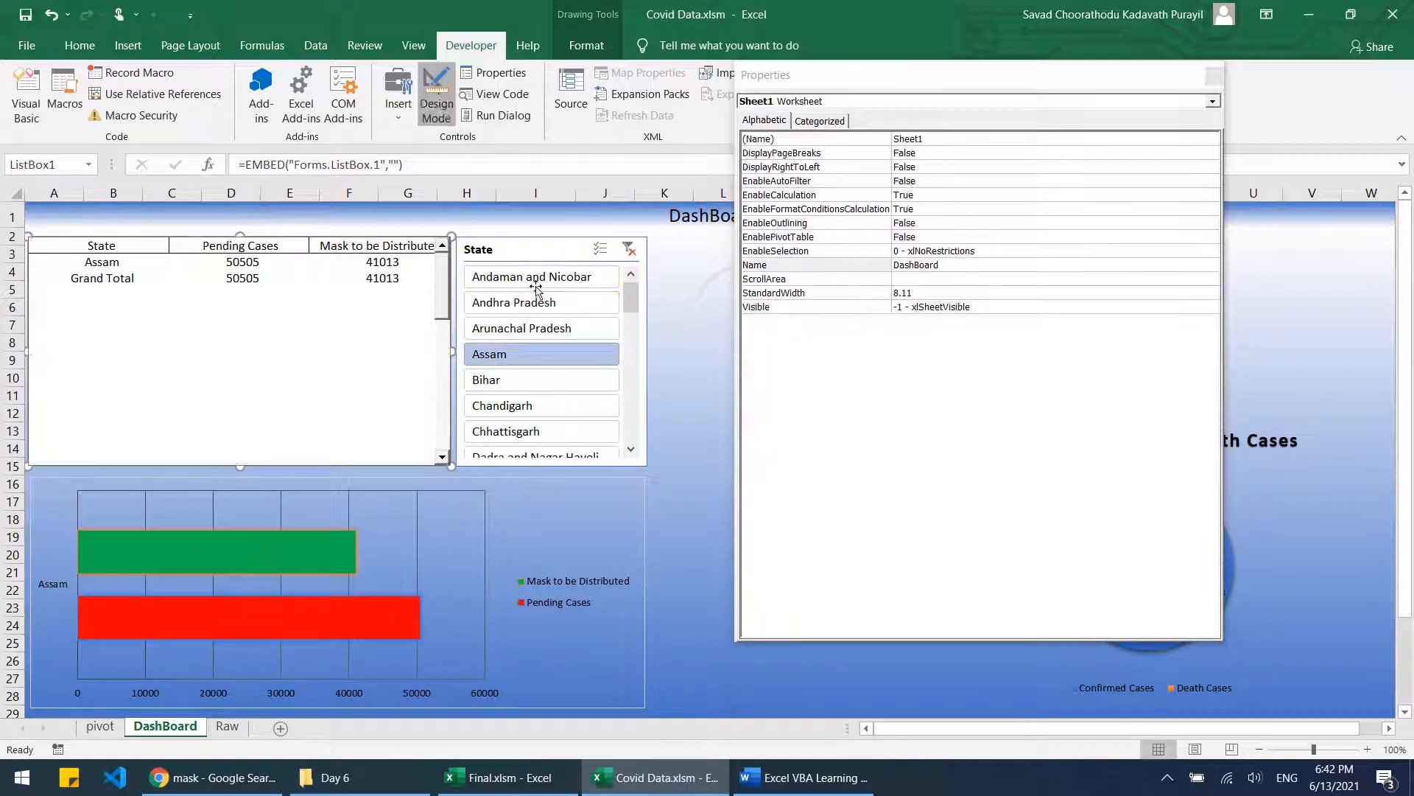
click(553, 329)
click(549, 302)
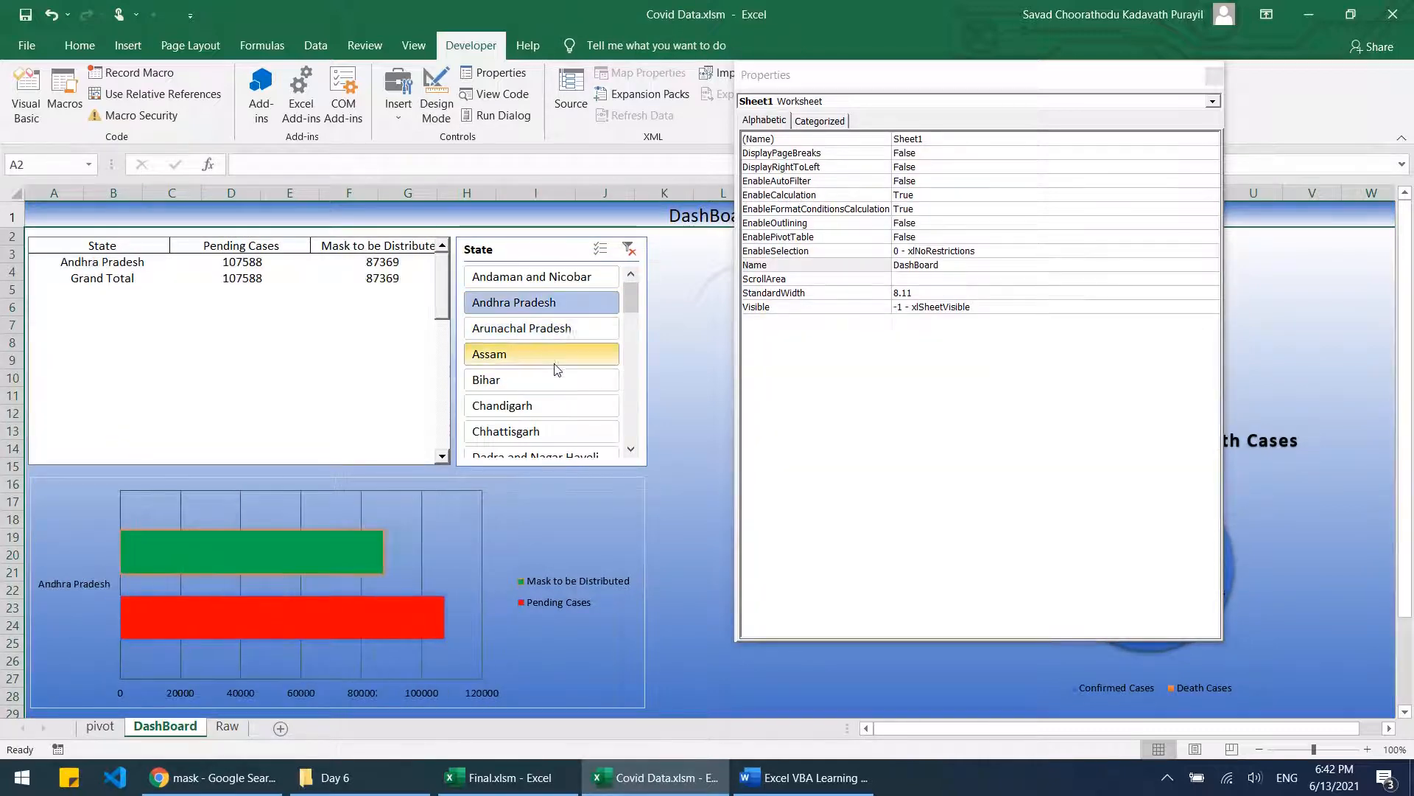
click(539, 379)
click(533, 405)
click(534, 431)
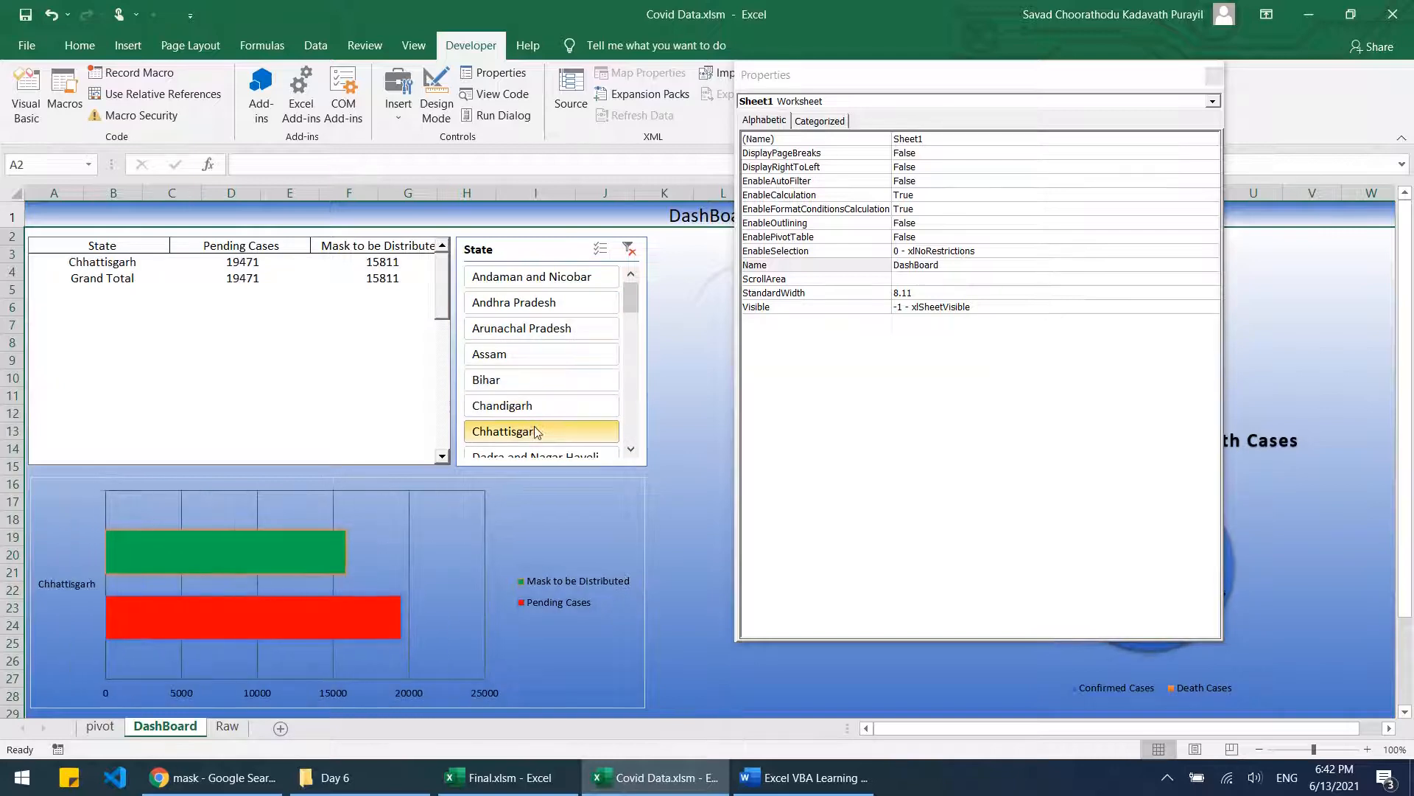